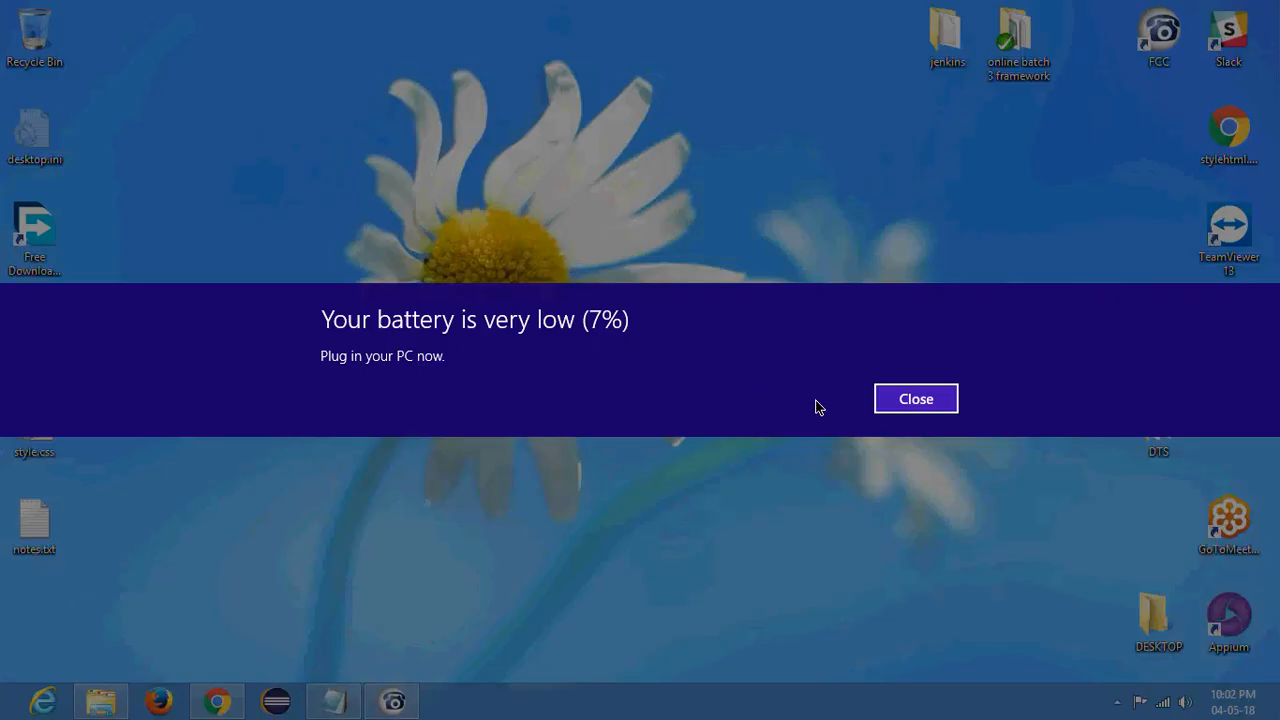
- Dismiss the low-battery warning and bring up the untitled Notepad note containing the GitLab repository URL
{"action": "key", "text": "Return"}
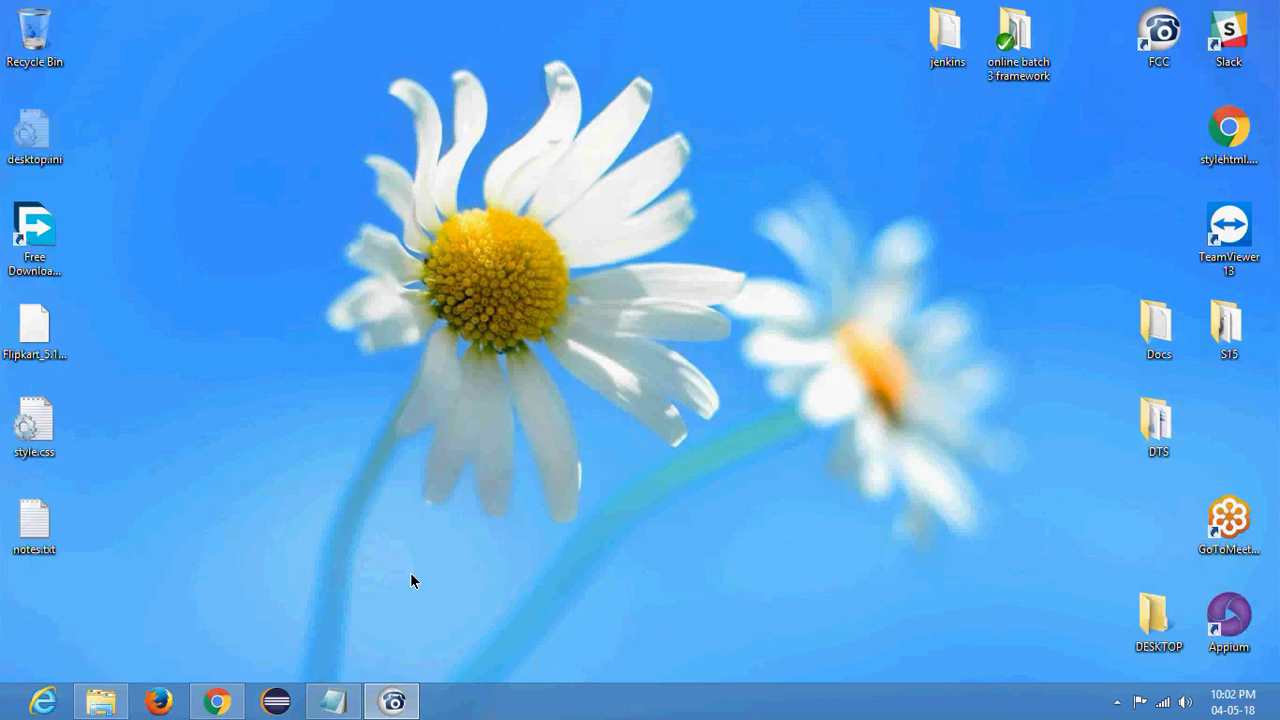
{"action": "mouse_move", "coordinate": [333, 700]}
{"action": "left_click", "coordinate": [358, 598]}
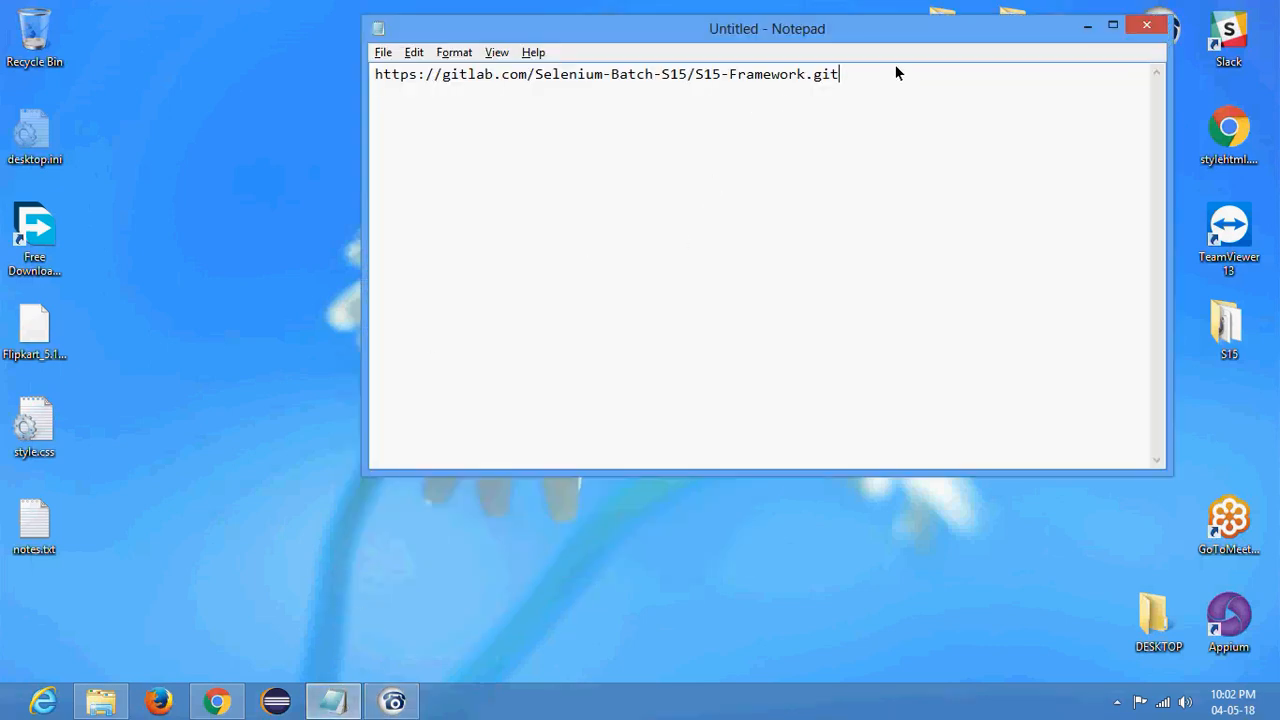
{"action": "left_click", "coordinate": [656, 44]}
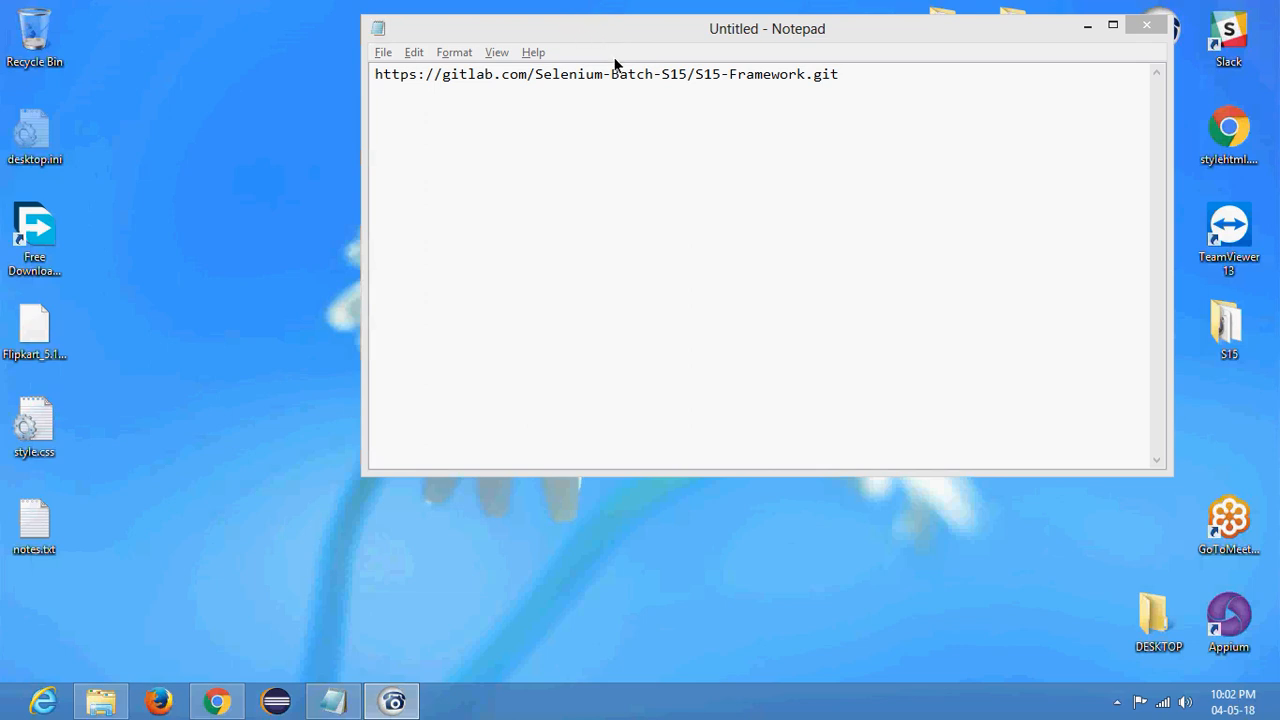
- Below the repository URL, add the heading "Jenkins Pipeline - jenkins 2.X feature"
{"action": "left_click", "coordinate": [544, 163]}
{"action": "type", "text": "Jenkins Pipeline - jenkins 2."}
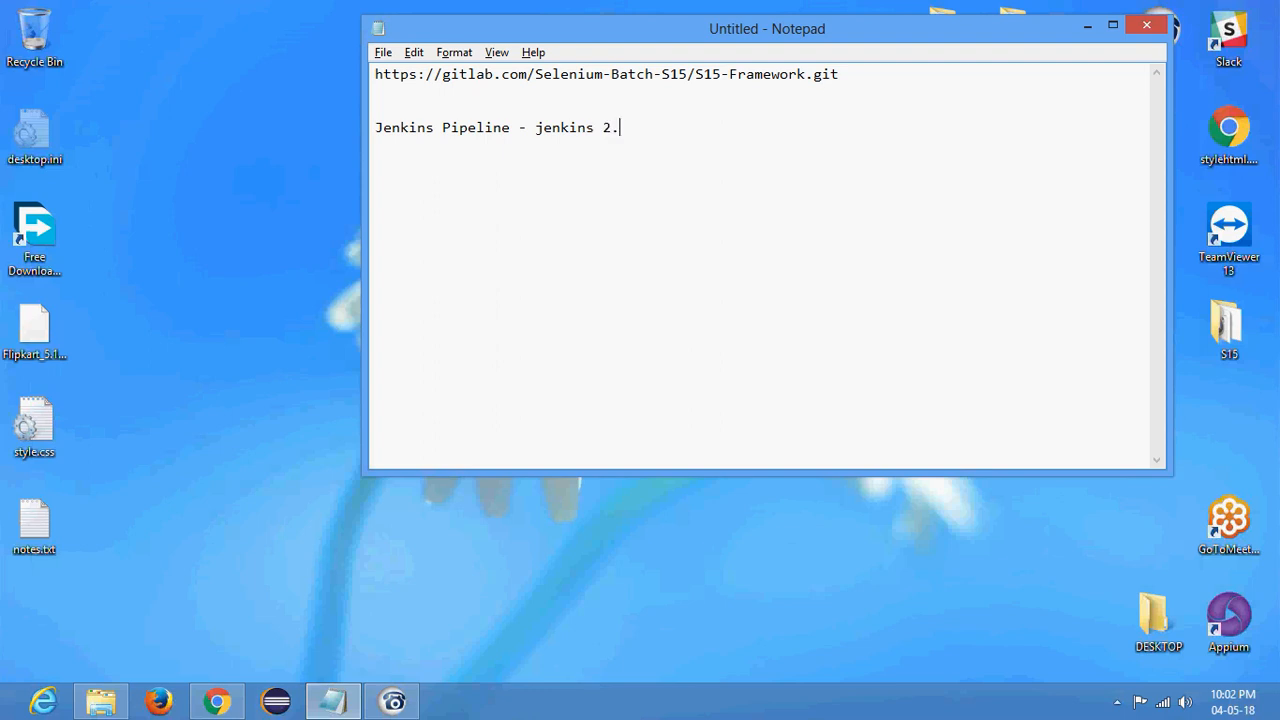
{"action": "type", "text": "X feature"}
- Under the heading, add the point "- Define the workflow of your job" after a blank line
{"action": "key", "text": "Return"}
{"action": "key", "text": "Return"}
{"action": "type", "text": "-"}
{"action": "type", "text": "Define the workflow of your job"}
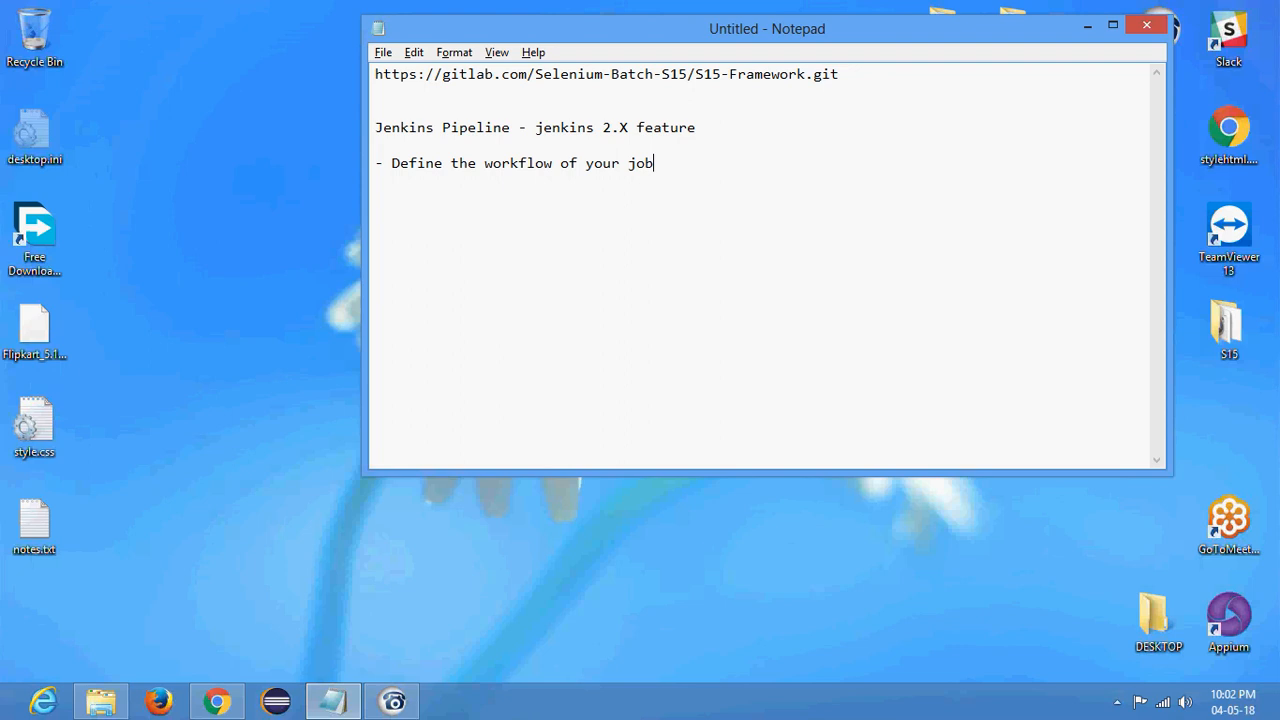
- Below the workflow point, write the stage sequence "Clone - setup - Compile - runit test - regression tests -"
{"action": "key", "text": "Return"}
{"action": "type", "text": "Clone - setup - Compile -"}
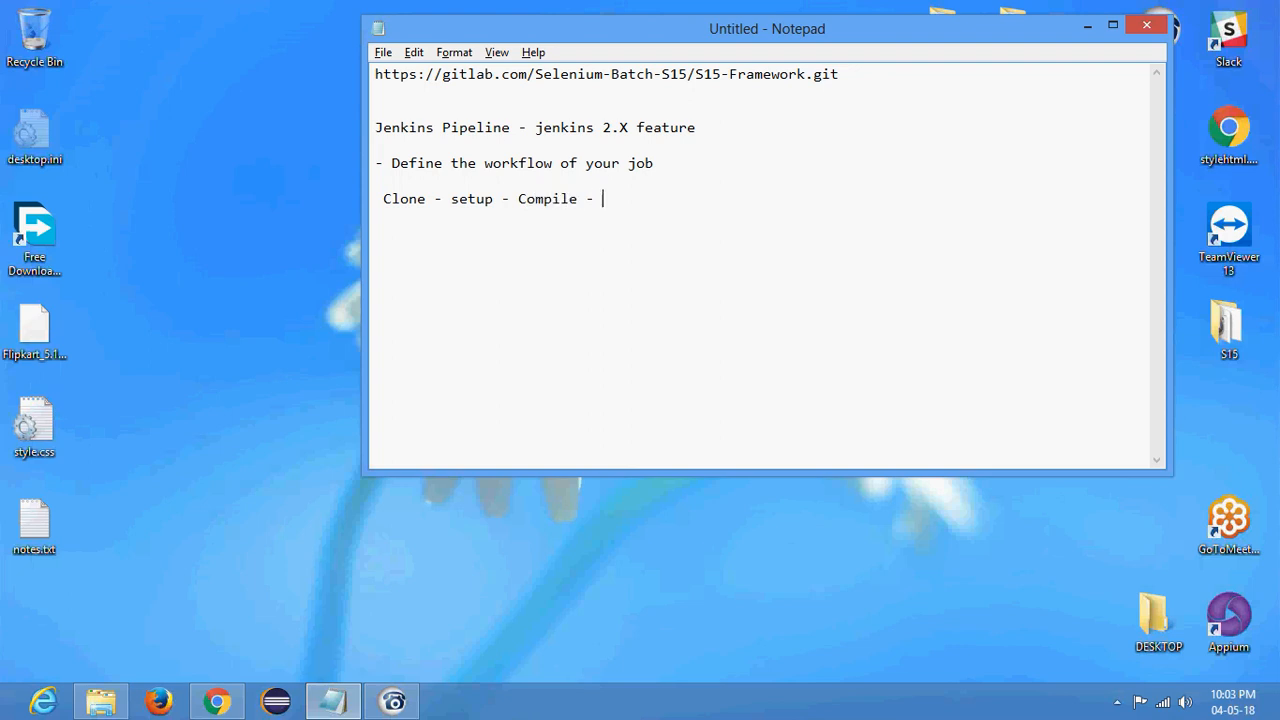
{"action": "type", "text": " runit test -"}
{"action": "type", "text": "regres"}
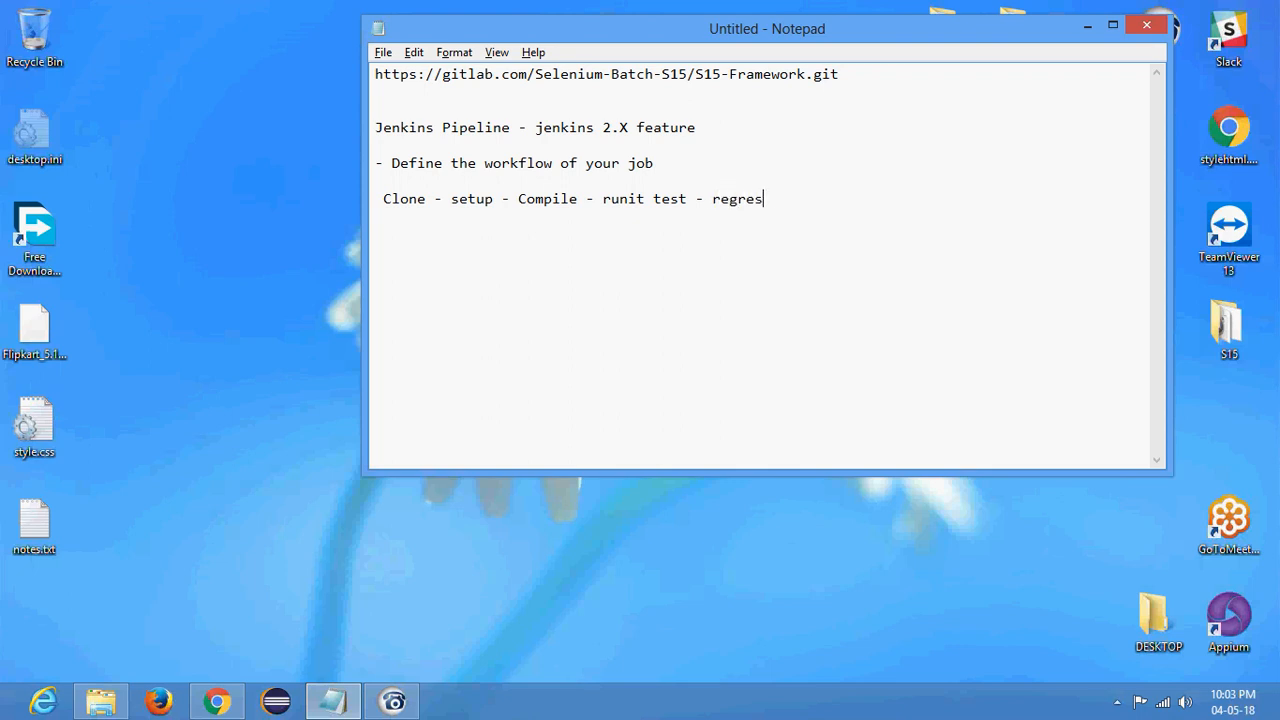
{"action": "type", "text": "sion tests - "}
{"action": "type", "text": "publih "}
{"action": "type", "text": "report "}
{"action": "type", "text": "- send "}
{"action": "type", "text": "email "}
{"action": "type", "text": "-"}
{"action": "key", "text": "BackSpace"}
{"action": "key", "text": "BackSpace"}
{"action": "key", "text": "BackSpace"}
{"action": "key", "text": "BackSpace"}
{"action": "key", "text": "BackSpace"}
{"action": "key", "text": "BackSpace"}
{"action": "key", "text": "BackSpace"}
{"action": "key", "text": "BackSpace"}
{"action": "key", "text": "BackSpace"}
{"action": "key", "text": "BackSpace"}
{"action": "key", "text": "BackSpace"}
{"action": "key", "text": "BackSpace"}
{"action": "key", "text": "BackSpace"}
{"action": "key", "text": "BackSpace"}
{"action": "key", "text": "BackSpace"}
{"action": "key", "text": "BackSpace"}
{"action": "key", "text": "BackSpace"}
{"action": "key", "text": "BackSpace"}
{"action": "key", "text": "BackSpace"}
{"action": "key", "text": "BackSpace"}
{"action": "type", "text": "1"}
{"action": "key", "text": "BackSpace"}
- Extend the stage sequence with "run job 1, 2,3 ... -collect report - send email - deploy -"
{"action": "type", "text": "run job 1,"}
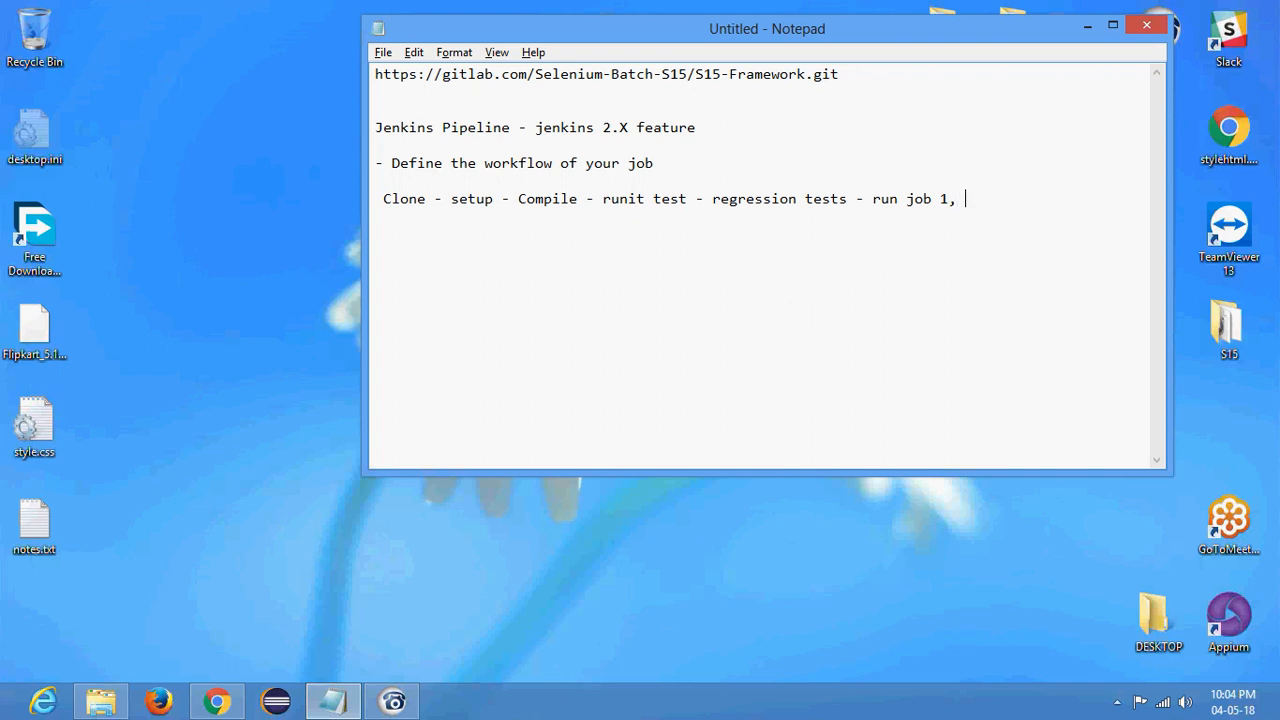
{"action": "type", "text": " 2,3 ... -collect report -"}
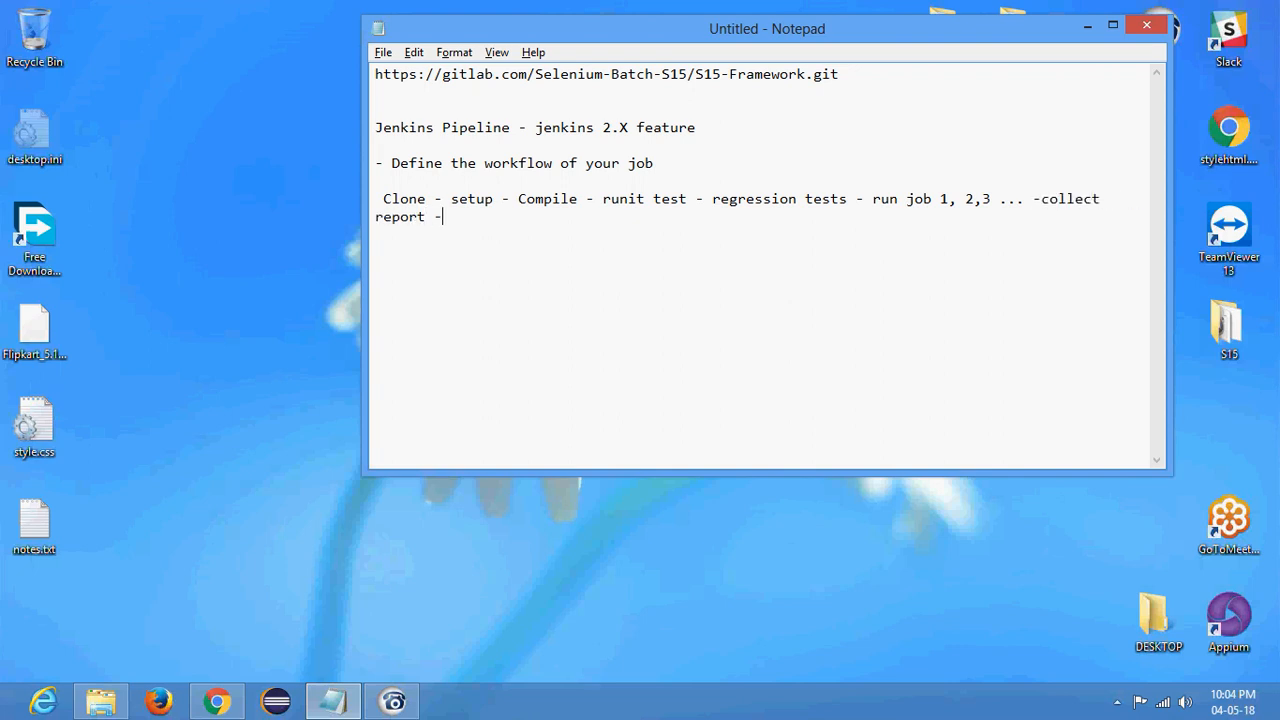
{"action": "type", "text": "."}
{"action": "key", "text": "BackSpace"}
{"action": "type", "text": "send email - deploy -"}
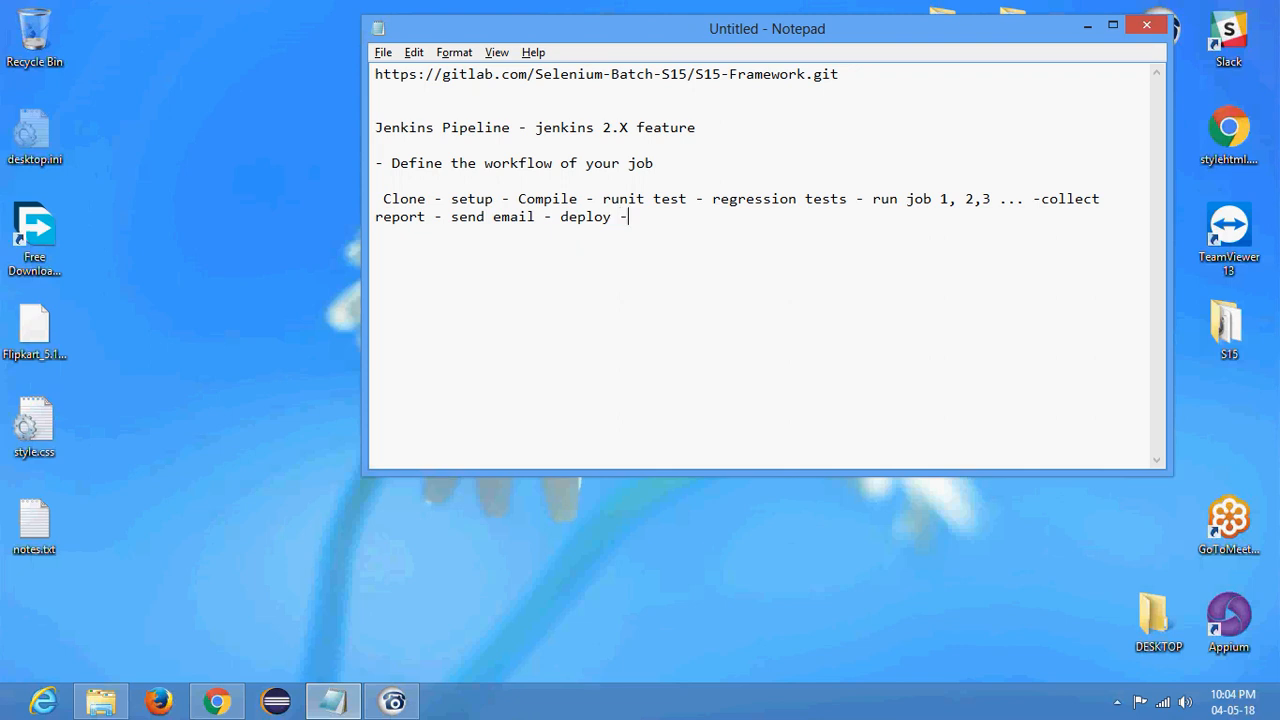
{"action": "key", "text": "shift+Up"}
{"action": "key", "text": "shift+Home"}
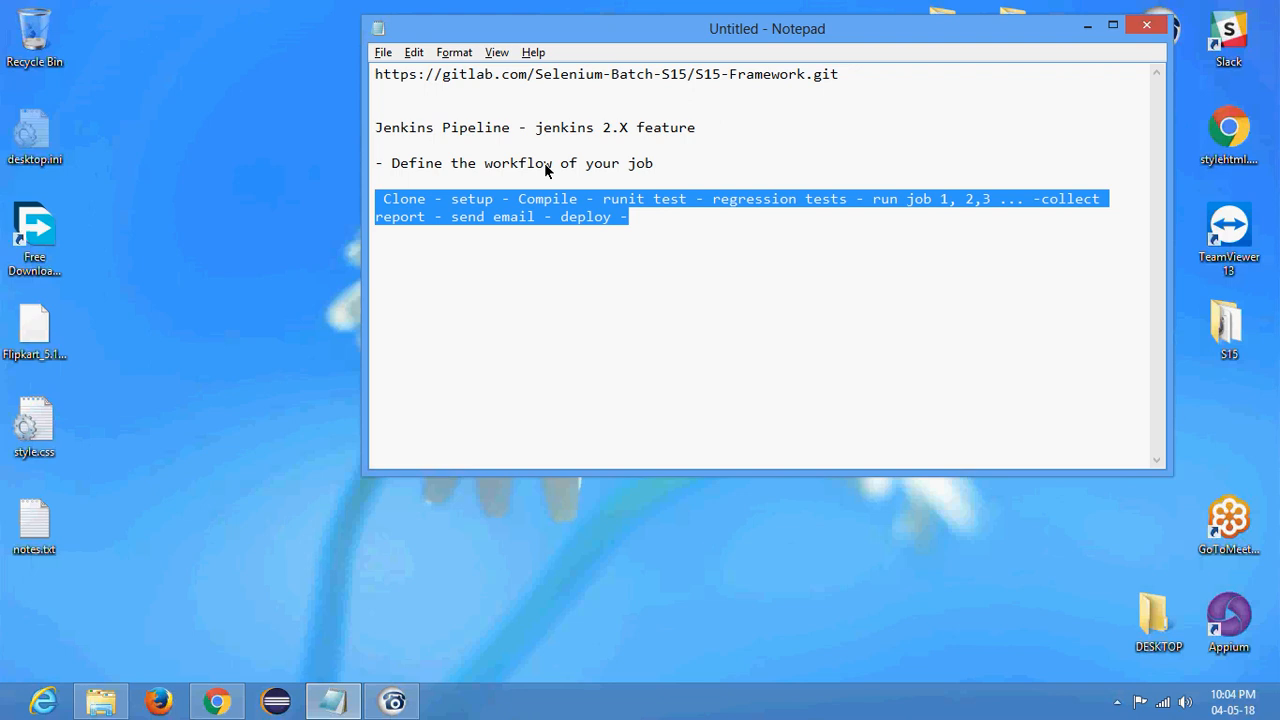
{"action": "key", "text": "Right"}
- Leave blank lines below the stage sequence and start a task list with "Pull code on all node"
{"action": "key", "text": "Down"}
{"action": "key", "text": "End"}
{"action": "key", "text": "Return"}
{"action": "key", "text": "Return"}
{"action": "key", "text": "Return"}
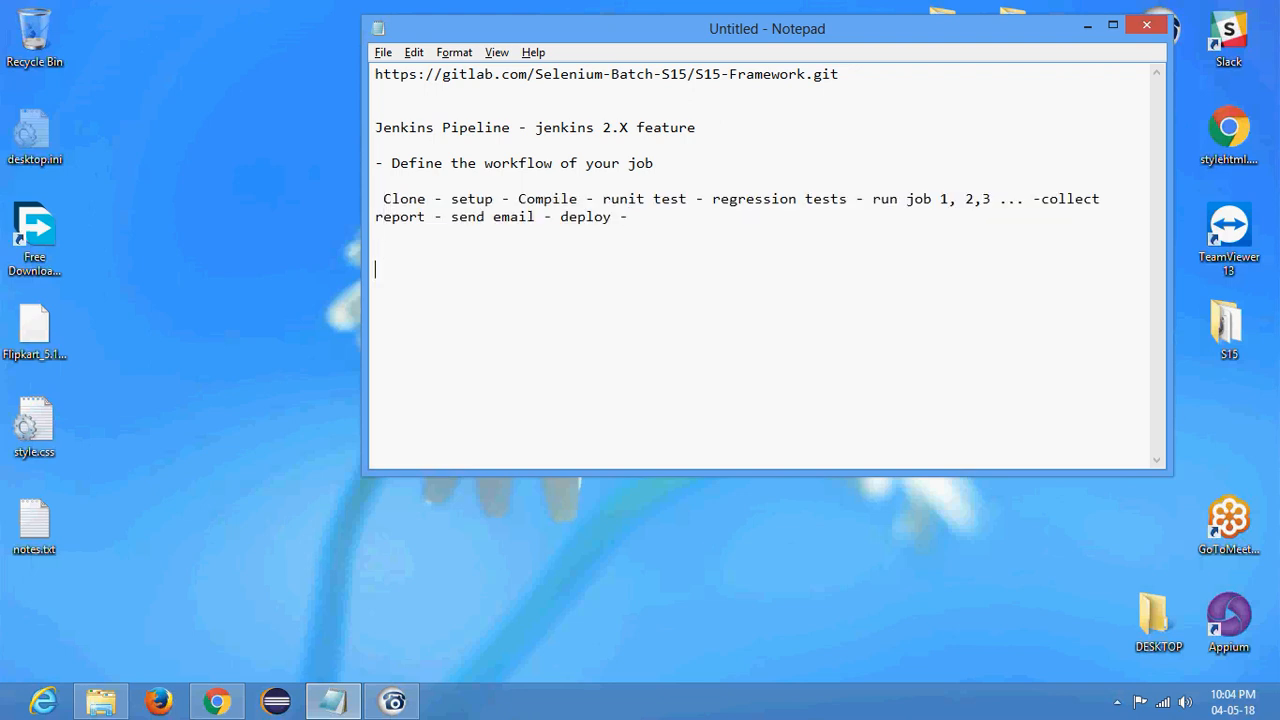
{"action": "type", "text": "Pull code on all node "}
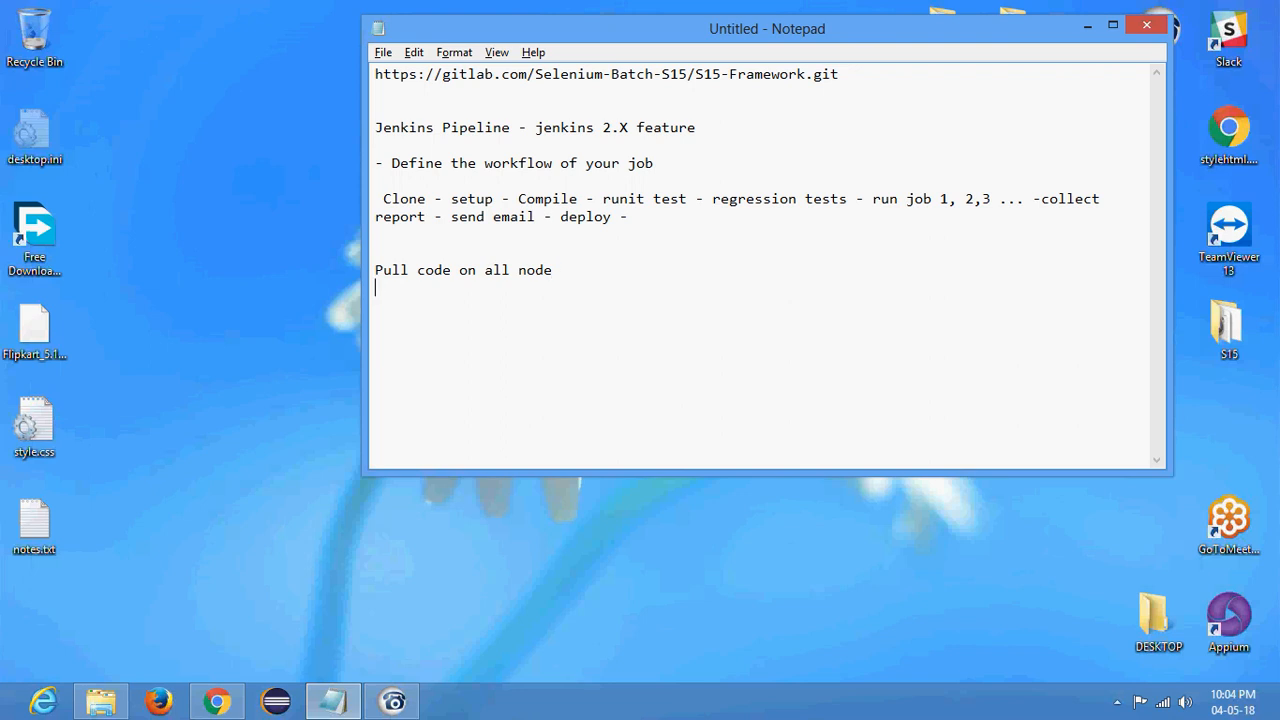
{"action": "type", "text": "download the p"}
{"action": "key", "text": "BackSpace"}
{"action": "key", "text": "BackSpace"}
{"action": "key", "text": "BackSpace"}
{"action": "key", "text": "BackSpace"}
{"action": "key", "text": "BackSpace"}
{"action": "key", "text": "BackSpace"}
{"action": "key", "text": "BackSpace"}
{"action": "key", "text": "BackSpace"}
{"action": "key", "text": "BackSpace"}
{"action": "key", "text": "BackSpace"}
{"action": "key", "text": "BackSpace"}
{"action": "key", "text": "BackSpace"}
{"action": "key", "text": "BackSpace"}
- Add the lines "check mobile devices connected" and "download build to test" to the task list
{"action": "type", "text": "check mobile device"}
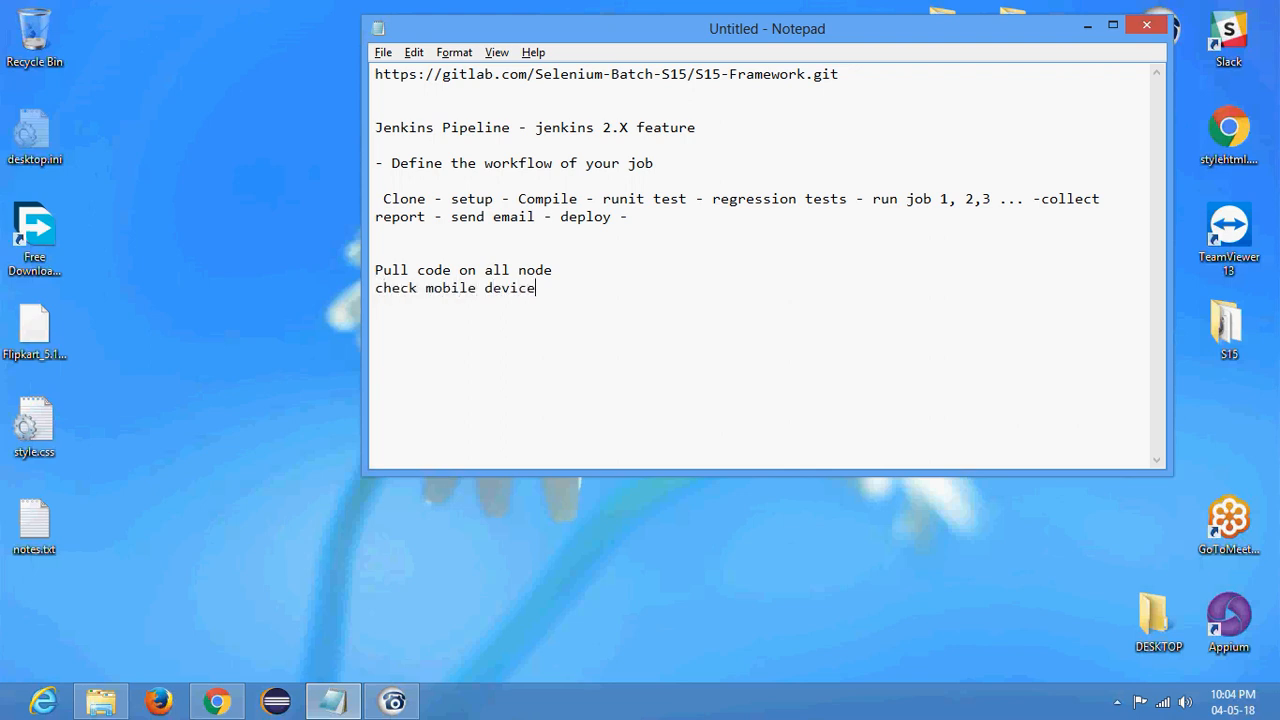
{"action": "type", "text": "s connected"}
{"action": "key", "text": "Return"}
{"action": "type", "text": "download buil"}
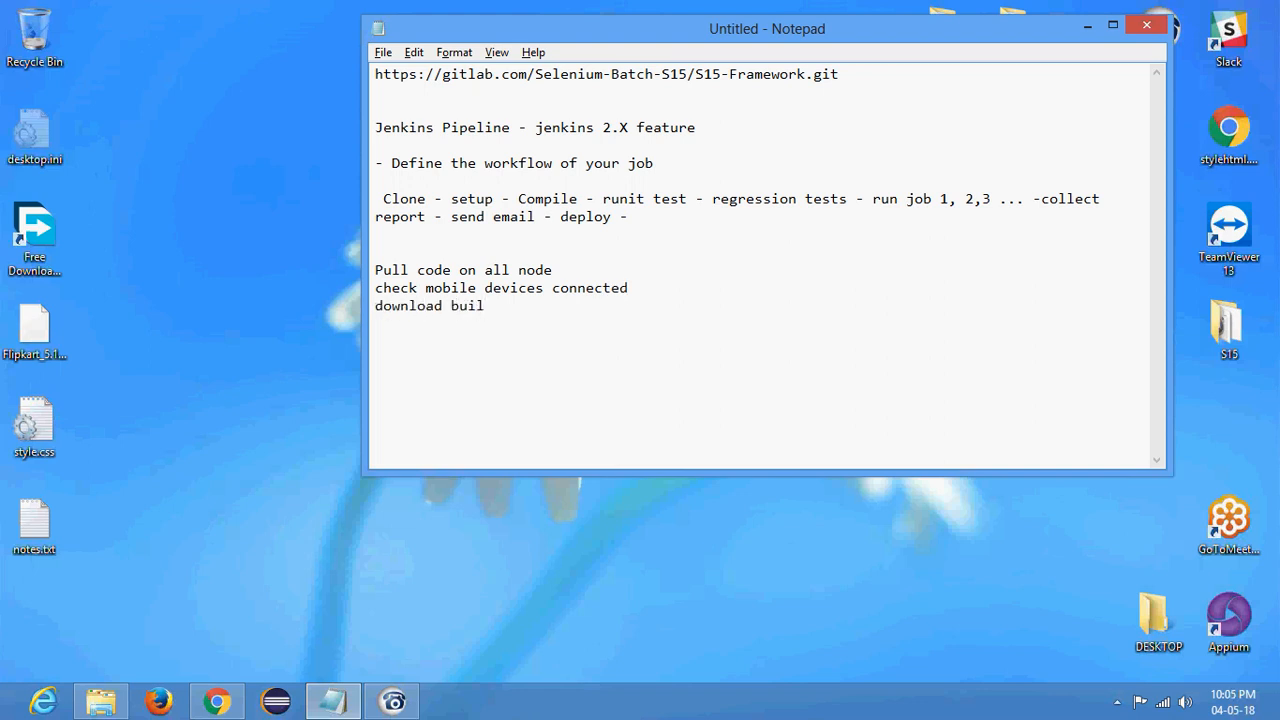
{"action": "type", "text": "d to test"}
- Complete the task list with the lines "install apps", "run regression tests" and "collect report and email"
{"action": "key", "text": "Return"}
{"action": "type", "text": "install apps"}
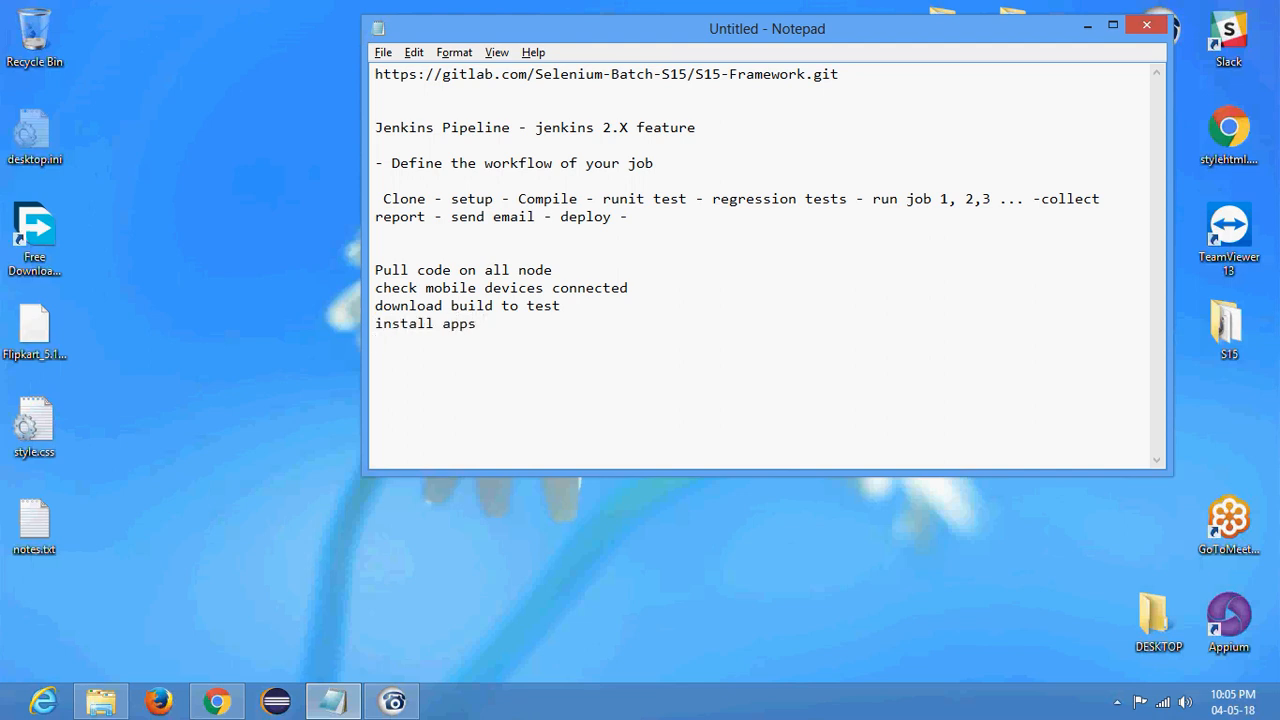
{"action": "key", "text": "Return"}
{"action": "type", "text": "run regression tests"}
{"action": "key", "text": "Return"}
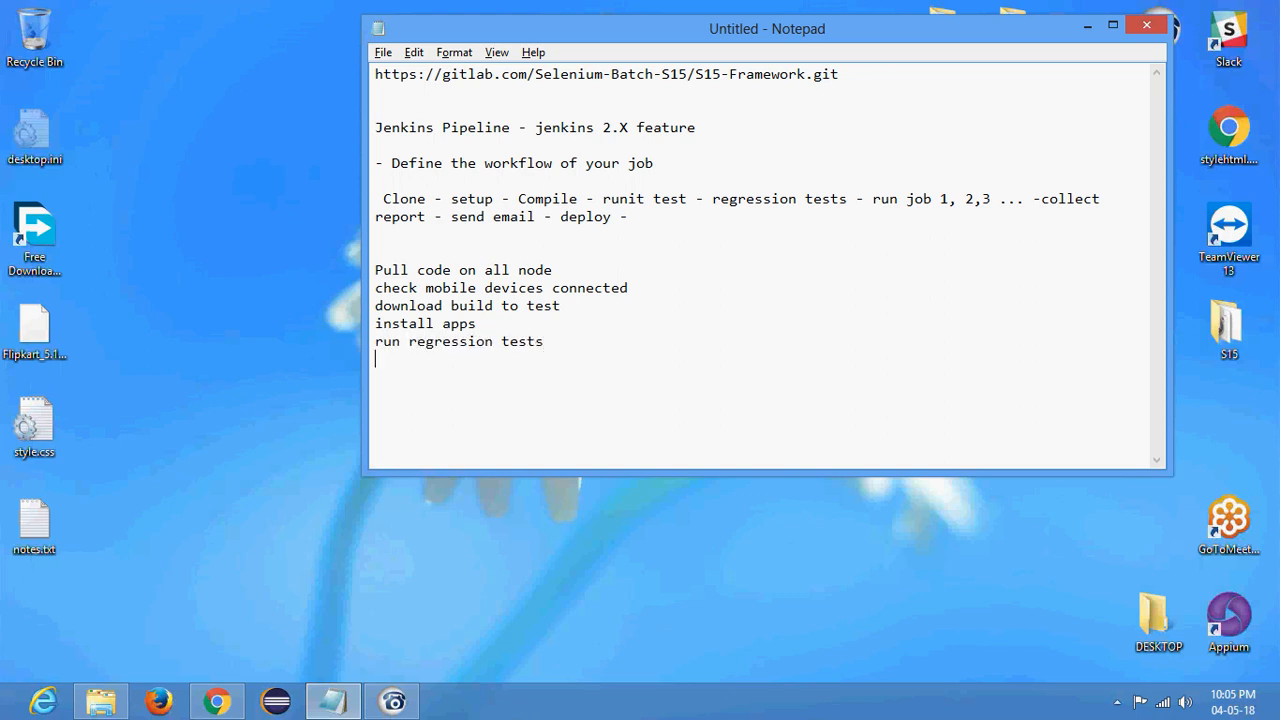
{"action": "type", "text": "collect report and emai"}
{"action": "key", "text": "ctrl+shift+Left"}
{"action": "key", "text": "ctrl+shift+Left"}
{"action": "key", "text": "ctrl+shift+Left"}
{"action": "key", "text": "ctrl+shift+Left"}
{"action": "key", "text": "ctrl+shift+Left"}
{"action": "key", "text": "ctrl+shift+Left"}
{"action": "key", "text": "ctrl+shift+Left"}
{"action": "key", "text": "ctrl+shift+Left"}
{"action": "key", "text": "ctrl+shift+Left"}
{"action": "key", "text": "ctrl+shift+Left"}
{"action": "key", "text": "ctrl+shift+Left"}
{"action": "key", "text": "ctrl+shift+Left"}
{"action": "key", "text": "ctrl+shift+Left"}
{"action": "key", "text": "ctrl+shift+Left"}
{"action": "key", "text": "ctrl+shift+Left"}
{"action": "key", "text": "ctrl+shift+Left"}
{"action": "key", "text": "ctrl+shift+Left"}
{"action": "key", "text": "ctrl+shift+Left"}
{"action": "key", "text": "ctrl+shift+Left"}
{"action": "key", "text": "ctrl+shift+Left"}
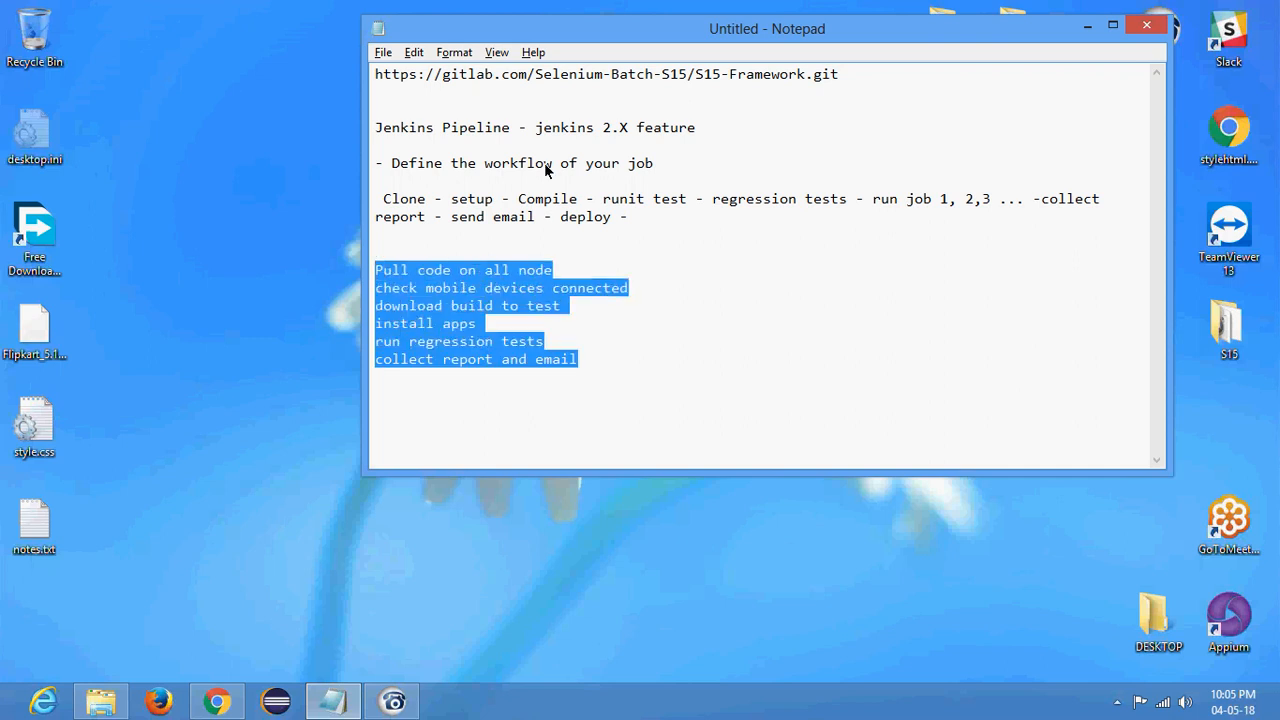
{"action": "key", "text": "Down"}
{"action": "key", "text": "Down"}
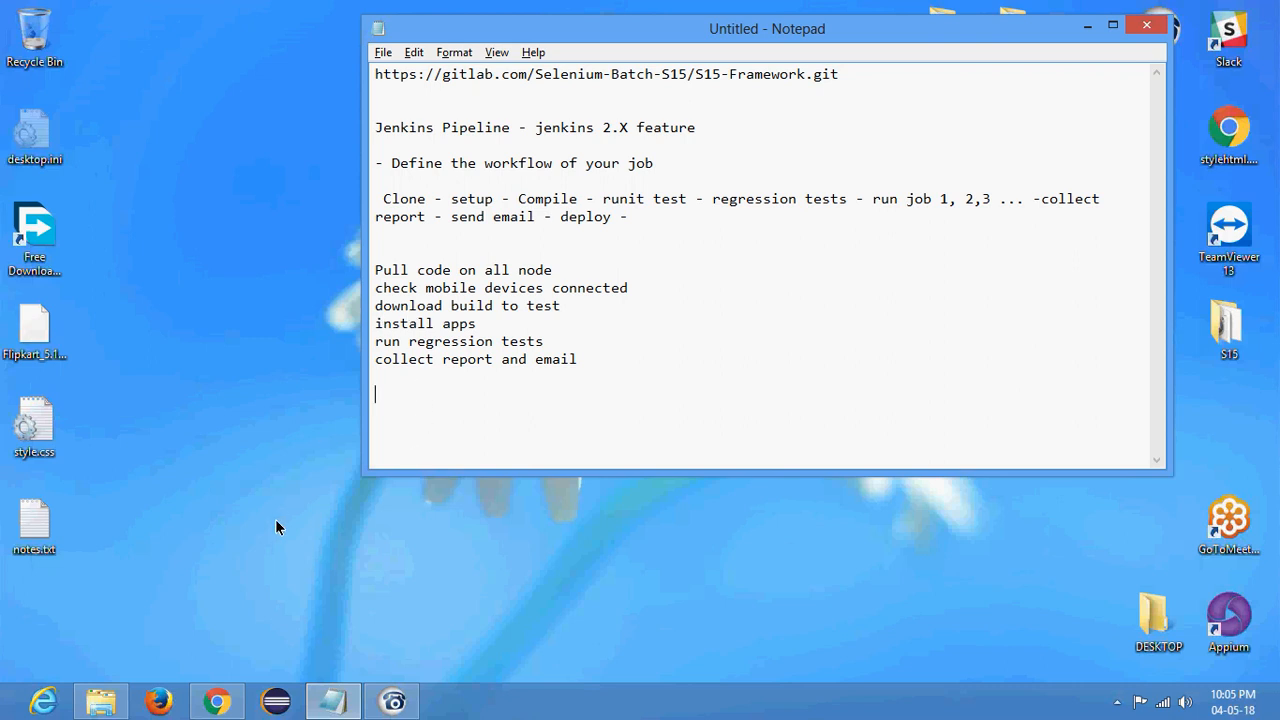
- Minimize the note and open the jenkins folder on the desktop
{"action": "left_click", "coordinate": [1087, 25]}
{"action": "double_click", "coordinate": [1016, 82]}
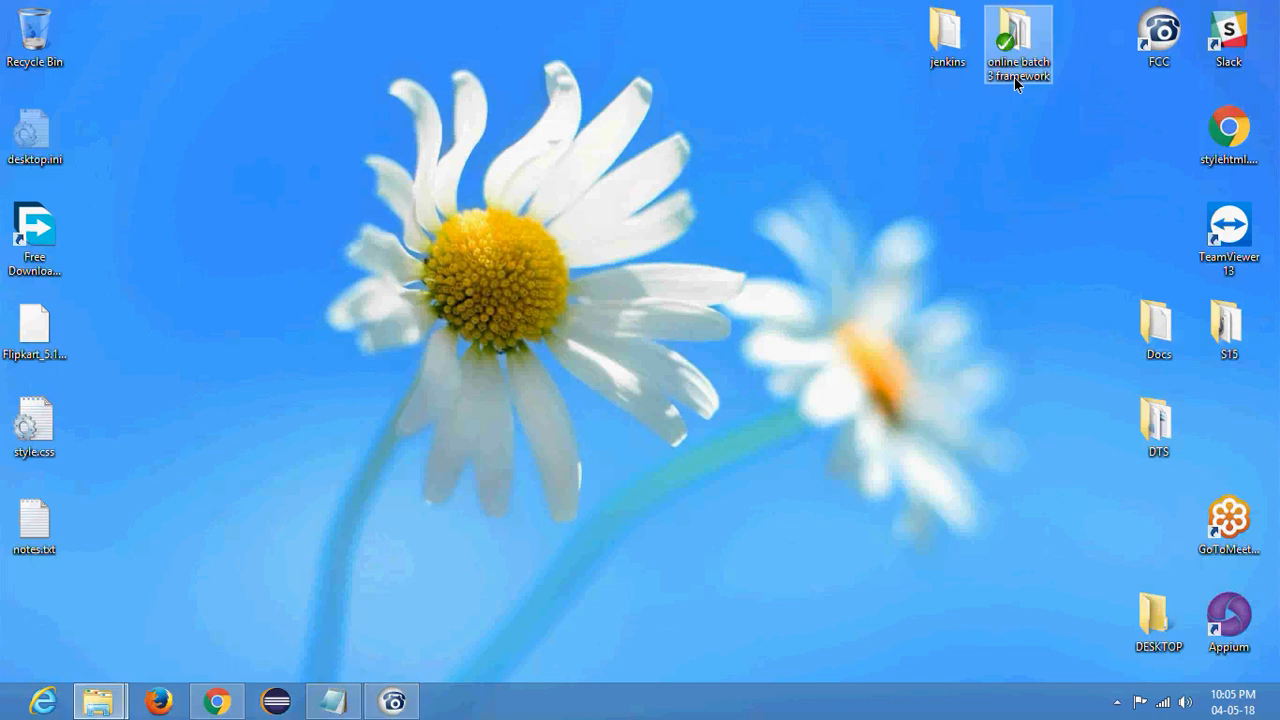
{"action": "left_click", "coordinate": [628, 72]}
{"action": "double_click", "coordinate": [946, 66]}
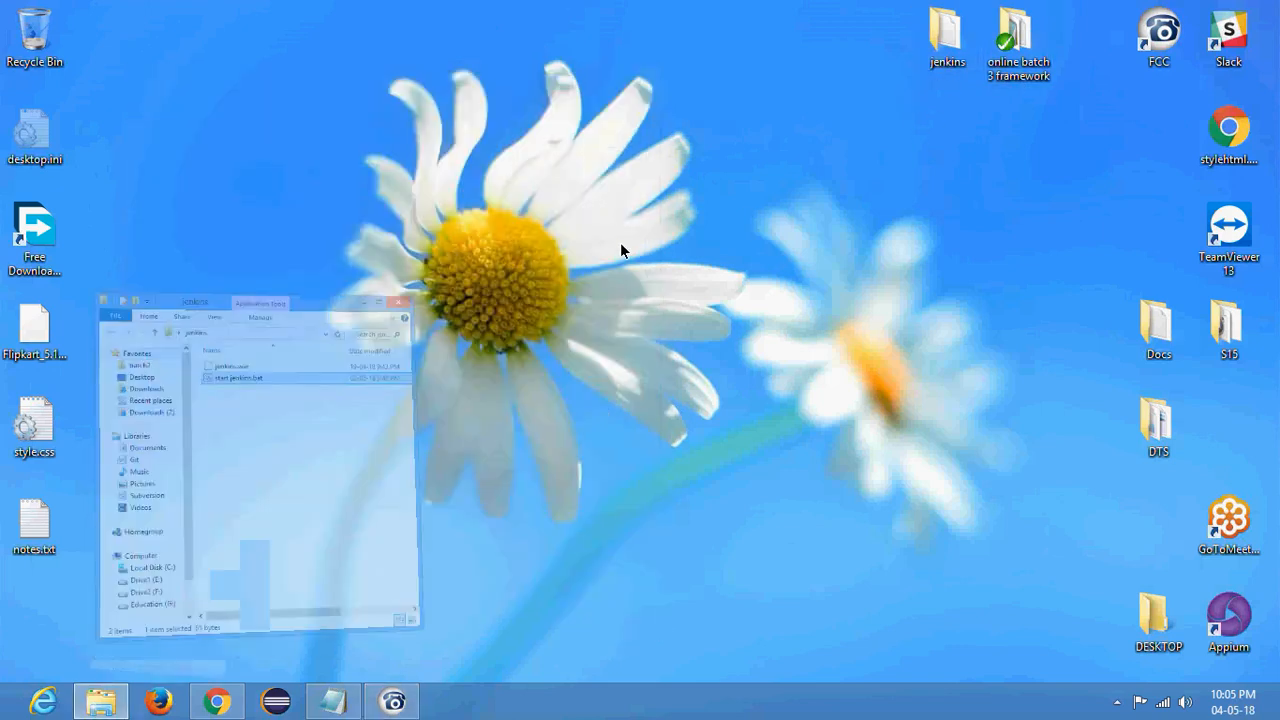
- View the launch command inside start jenkins.bat in Notepad++ and close the editor
{"action": "right_click", "coordinate": [309, 194]}
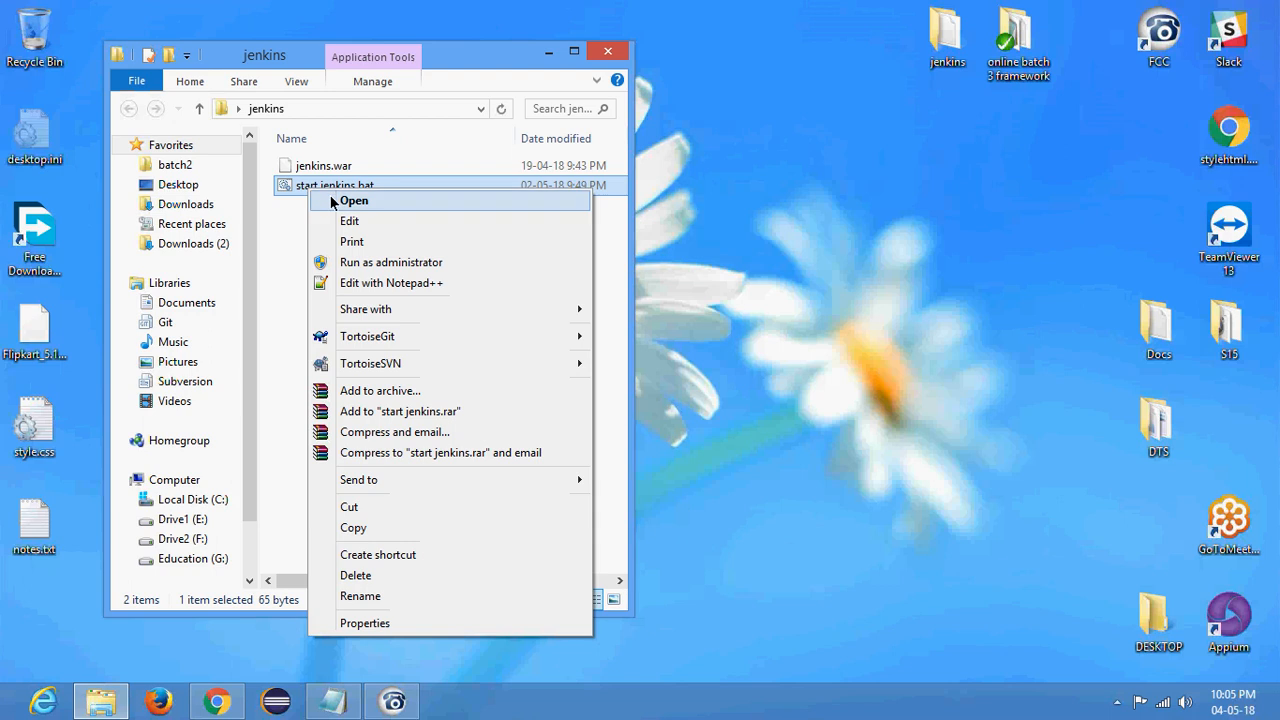
{"action": "left_click", "coordinate": [380, 281]}
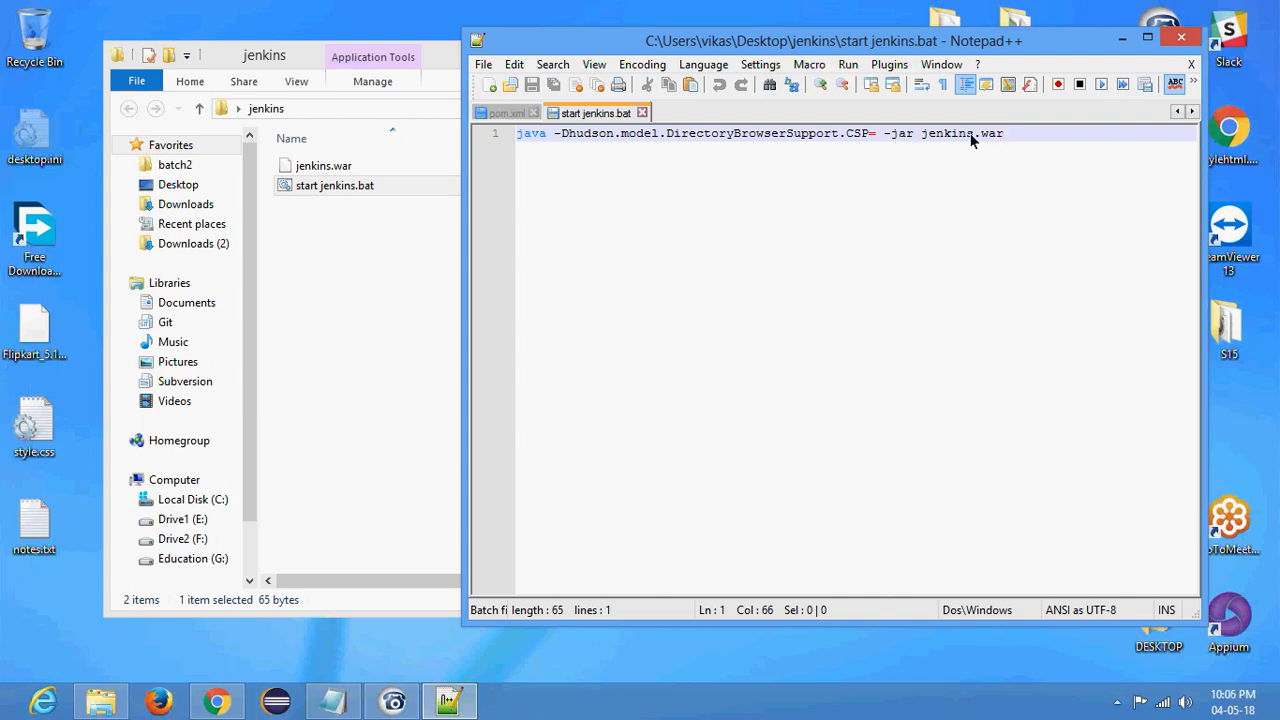
{"action": "left_click", "coordinate": [1181, 37]}
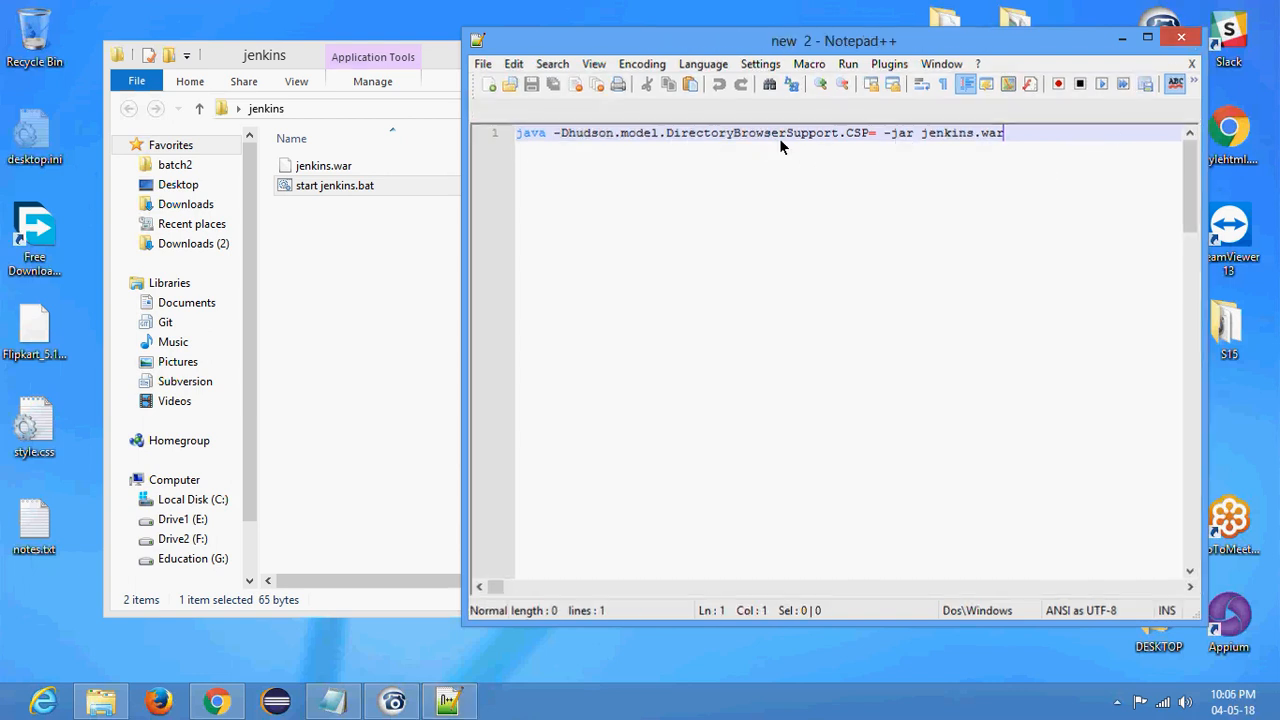
- Start the Jenkins server by running start jenkins.bat, and move its console window clear of the desktop icons
{"action": "double_click", "coordinate": [341, 188]}
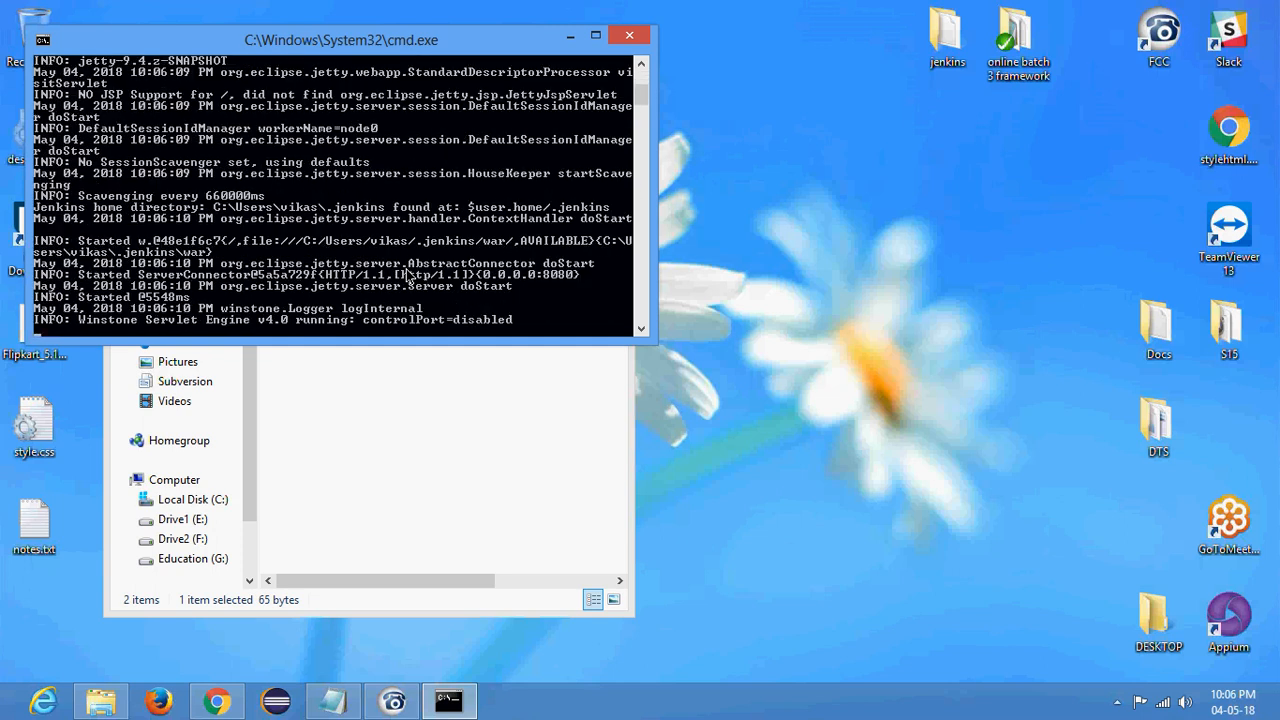
{"action": "left_click_drag", "start_coordinate": [490, 42], "coordinate": [596, 106]}
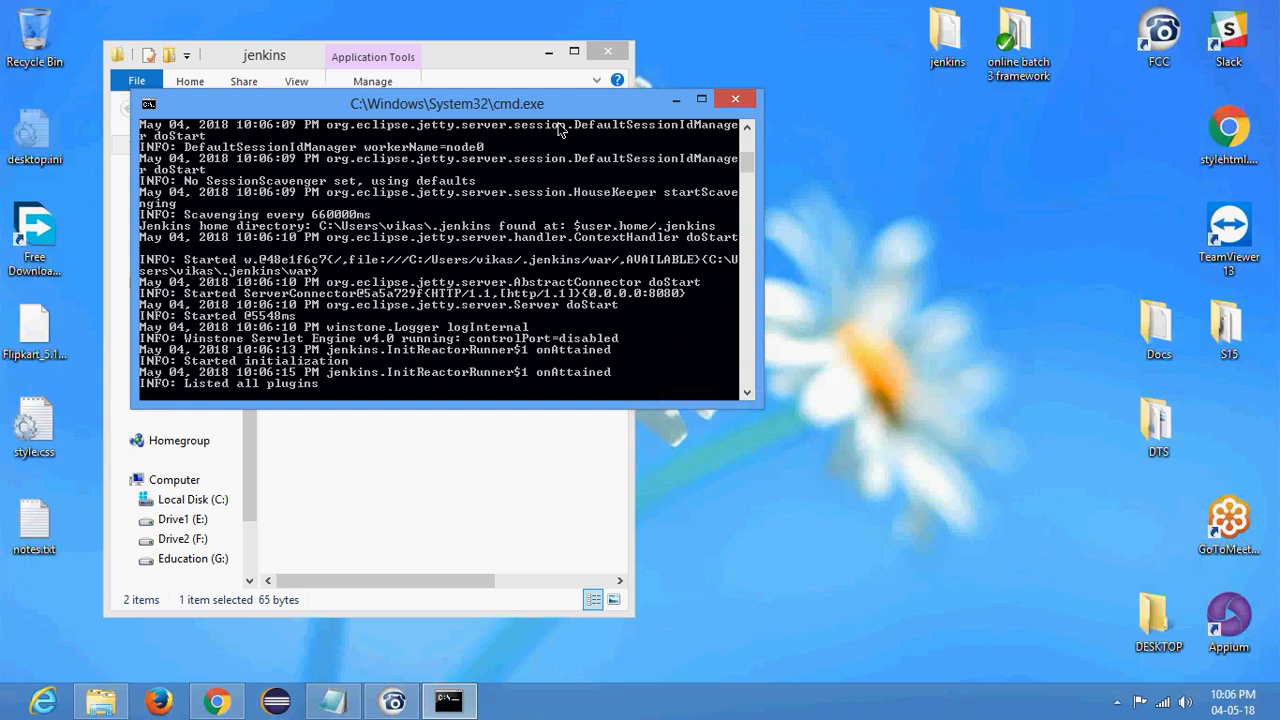
{"action": "left_click_drag", "start_coordinate": [553, 105], "coordinate": [649, 107]}
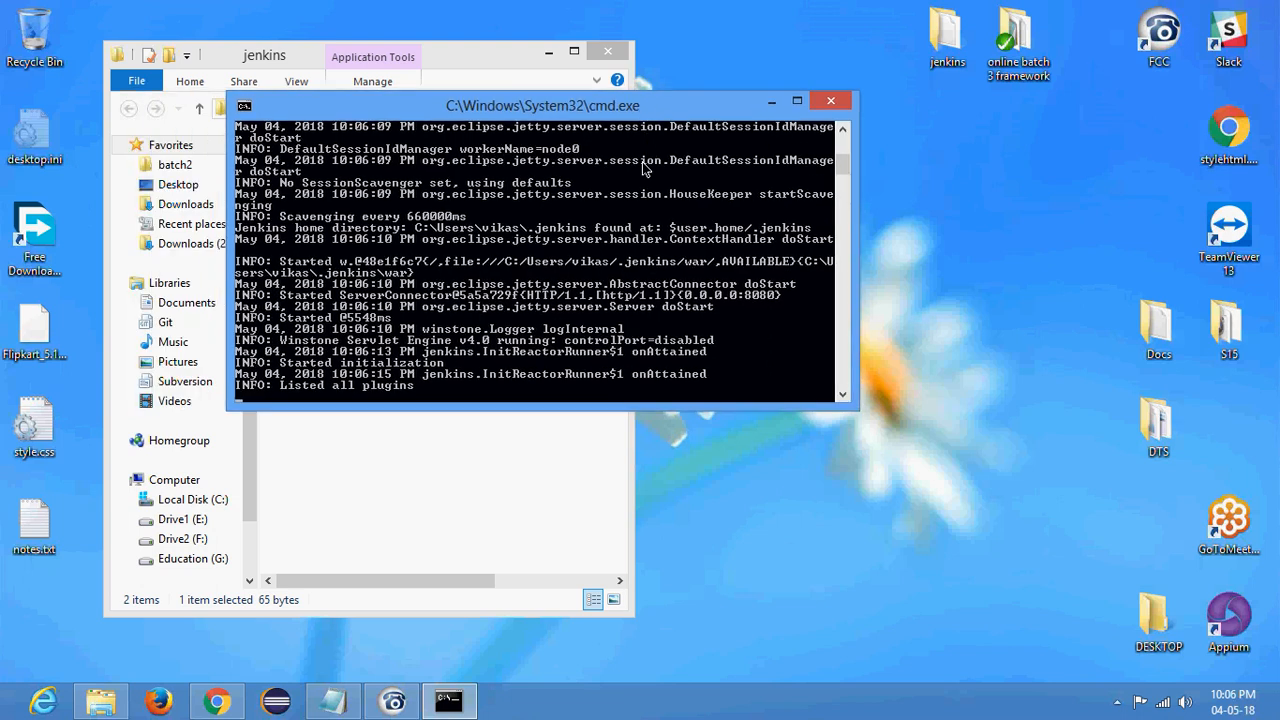
{"action": "left_click", "coordinate": [29, 48]}
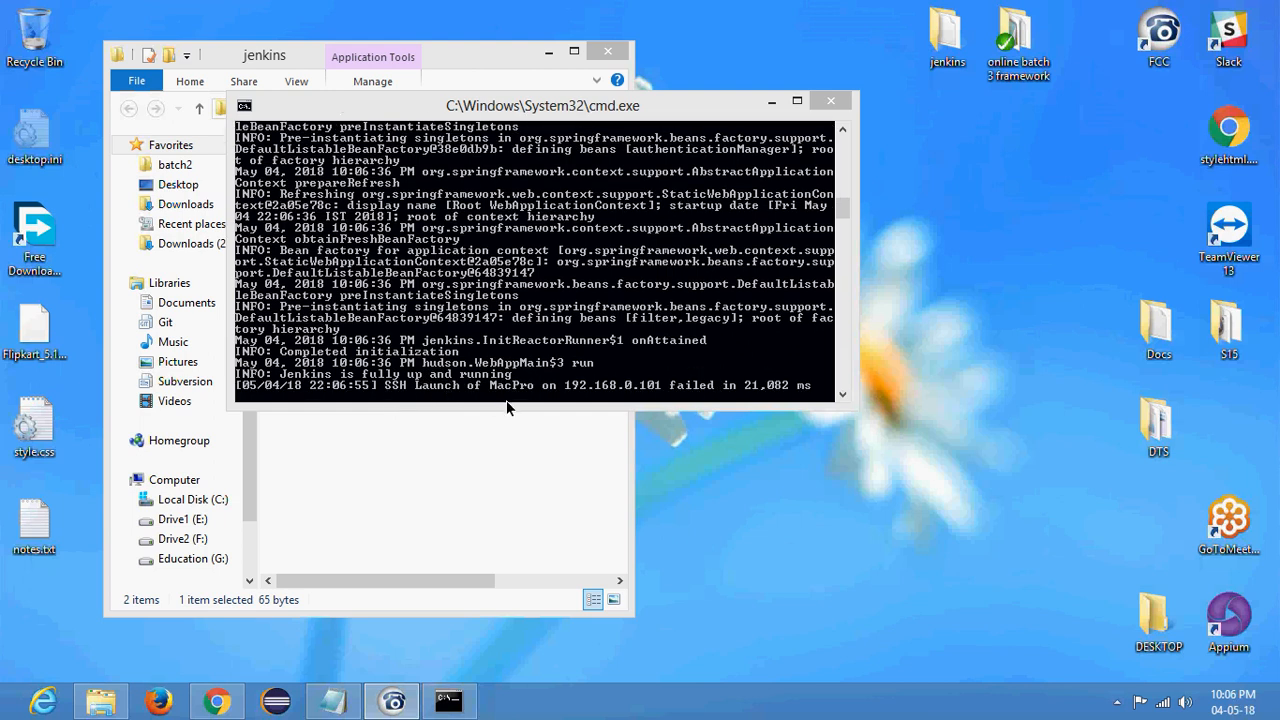
- Switch to Chrome, reload the Jenkins dashboard at localhost:8080, and examine the job list and build executor status
{"action": "left_click", "coordinate": [216, 701]}
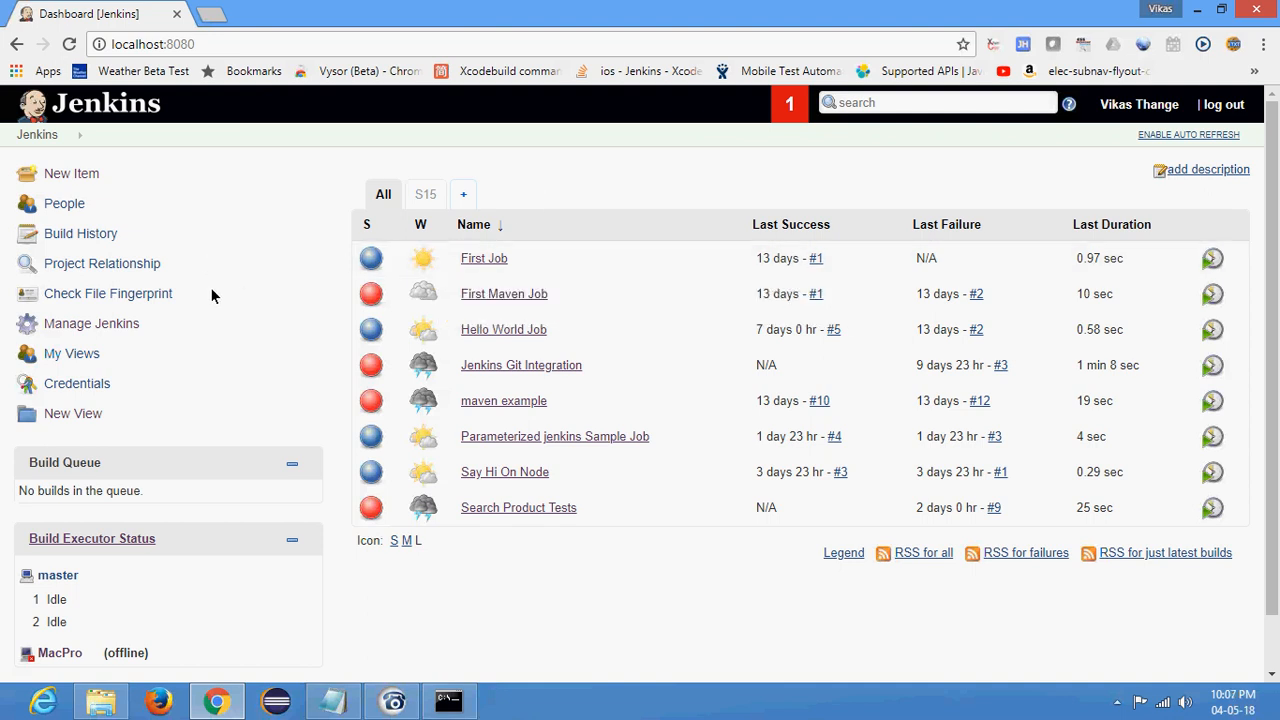
{"action": "scroll", "coordinate": [215, 290], "scroll_direction": "down", "scroll_amount": 1}
{"action": "scroll", "coordinate": [275, 290], "scroll_direction": "up", "scroll_amount": 1}
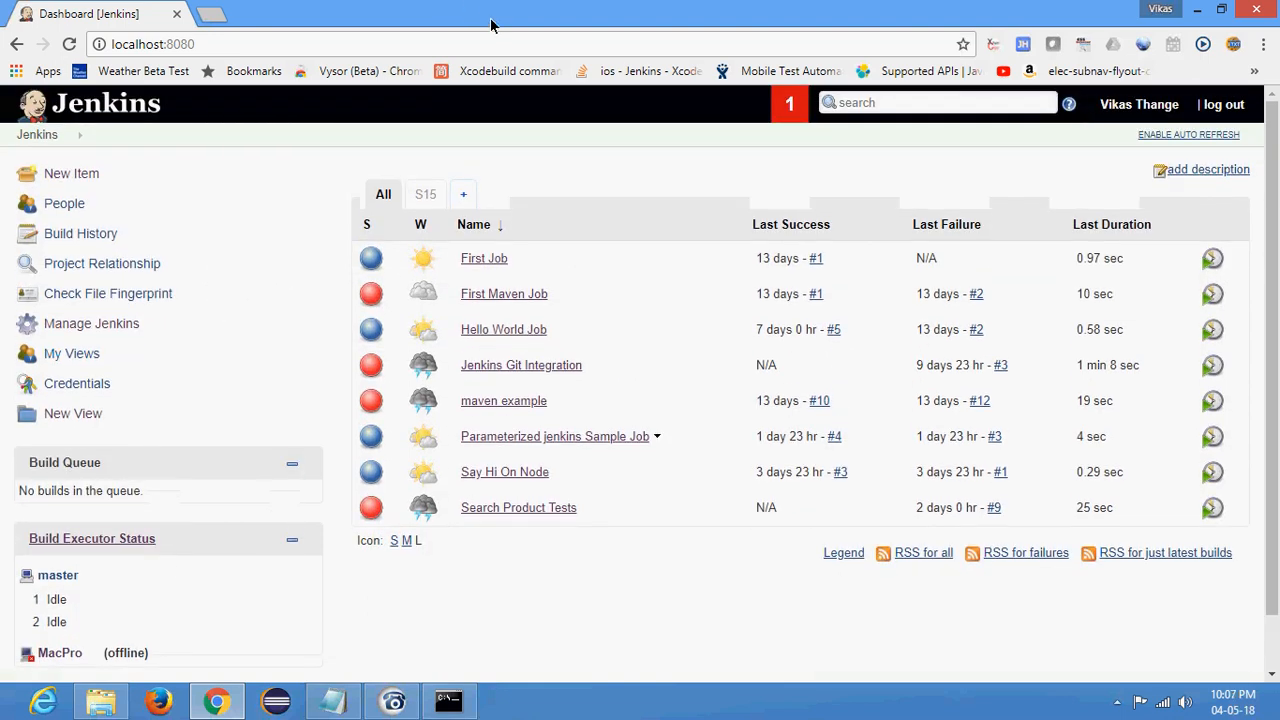
{"action": "left_click", "coordinate": [69, 42]}
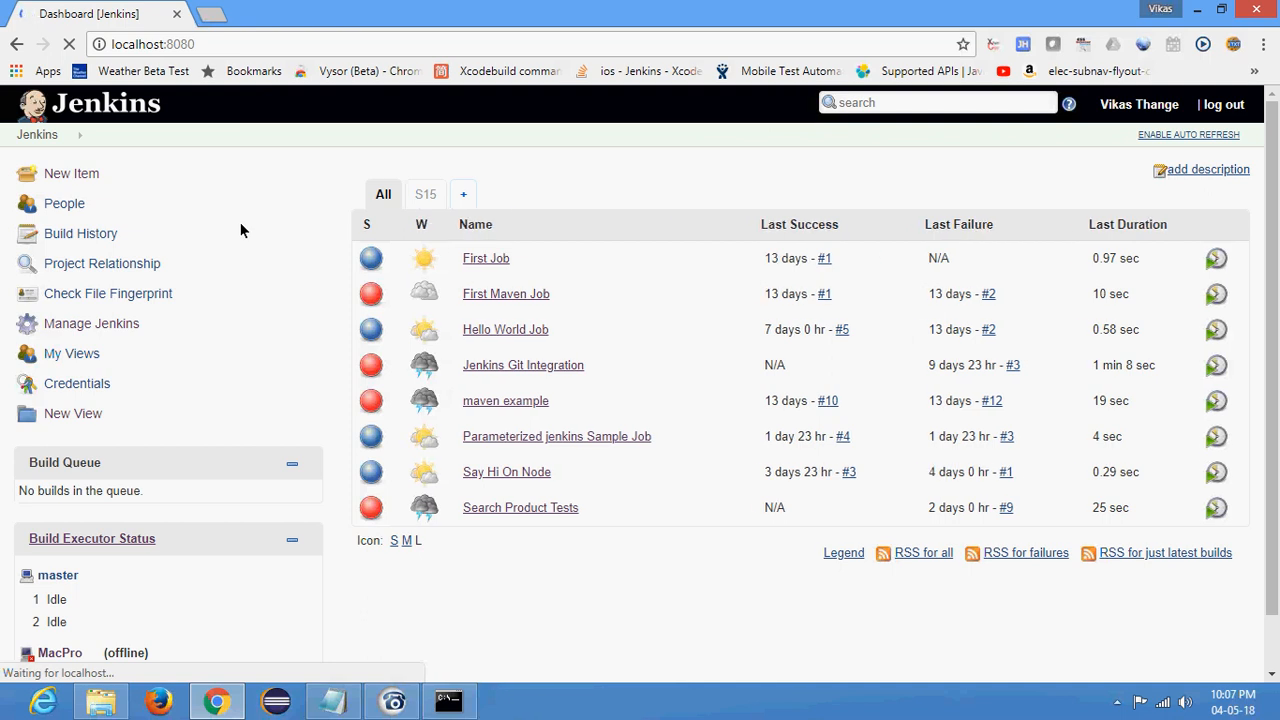
{"action": "scroll", "coordinate": [509, 614], "scroll_direction": "down", "scroll_amount": 1}
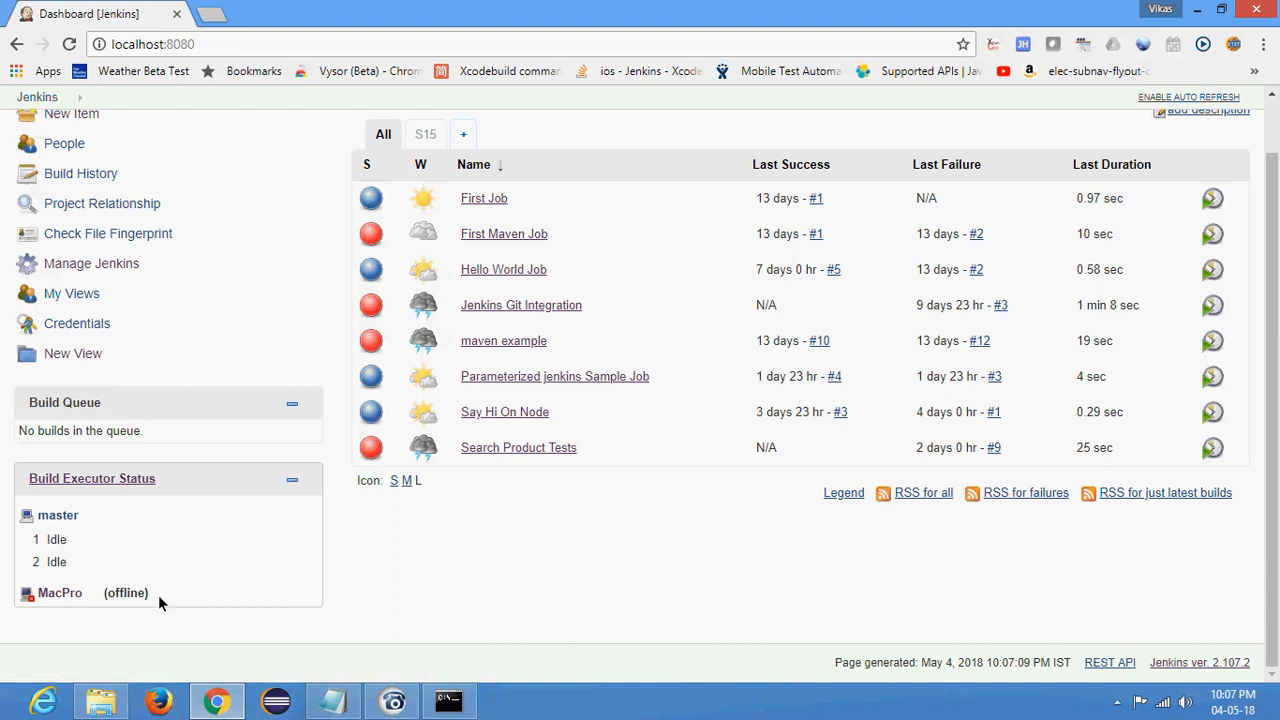
{"action": "scroll", "coordinate": [560, 529], "scroll_direction": "up", "scroll_amount": 2}
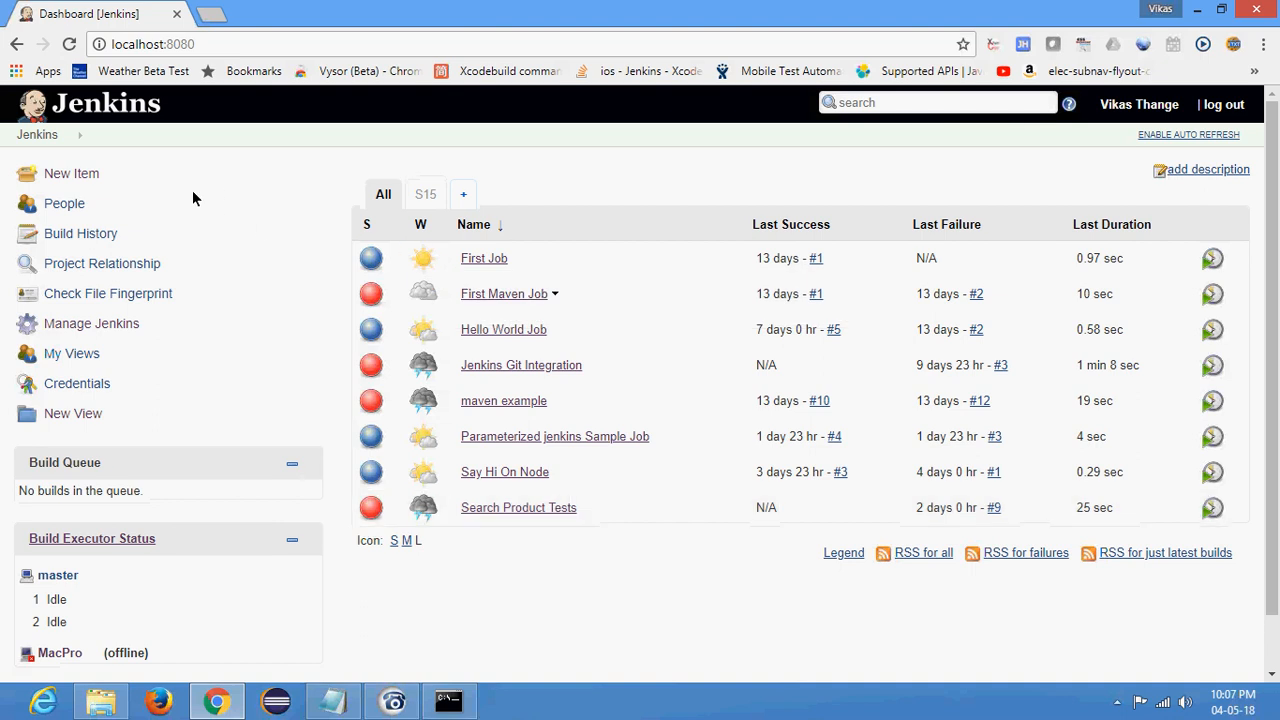
- View the project types offered for a new Jenkins item, including Pipeline, and return to the dashboard
{"action": "left_click", "coordinate": [84, 179]}
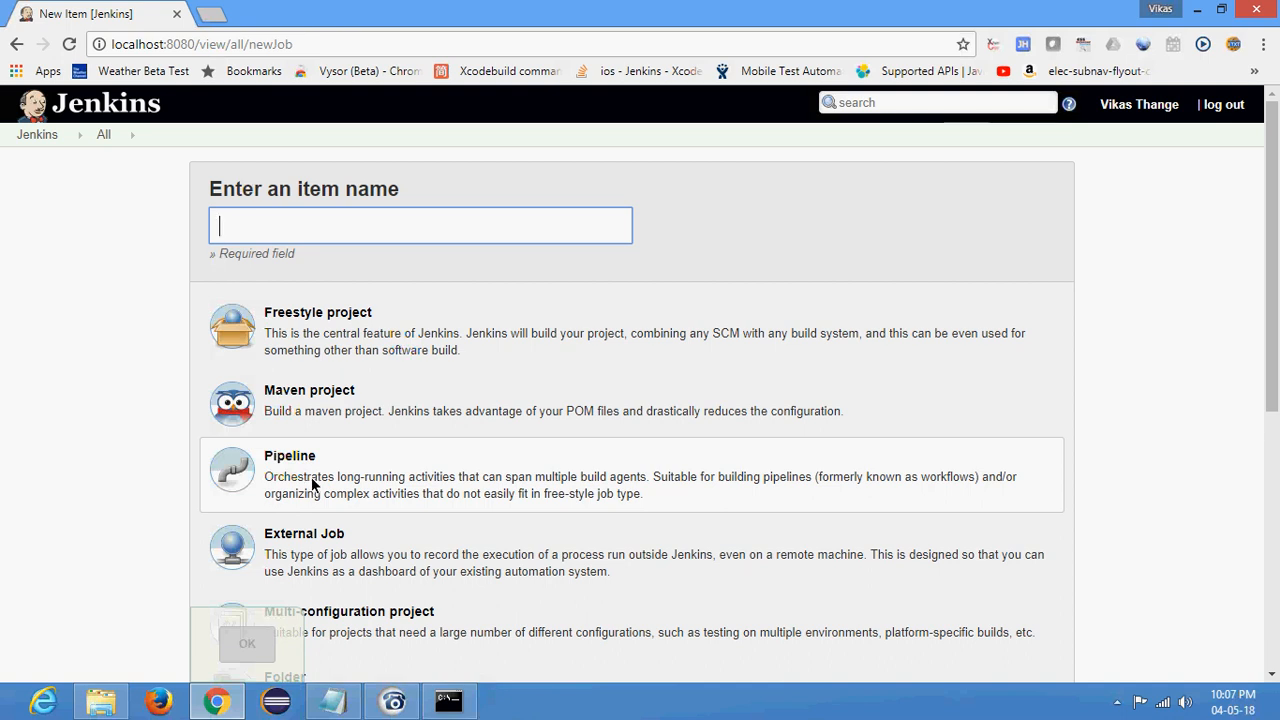
{"action": "left_click", "coordinate": [45, 135]}
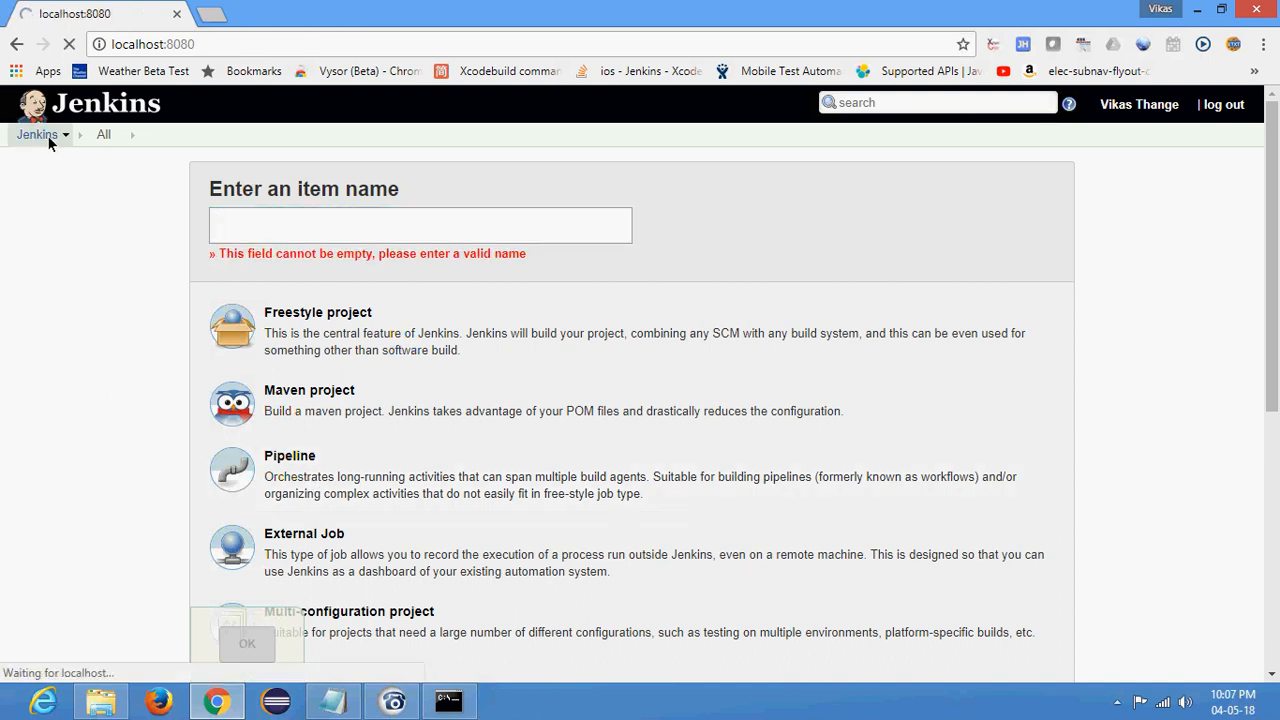
- Open the Jenkins plugin manager and search the available plugins for "pipeline"
{"action": "left_click", "coordinate": [80, 322]}
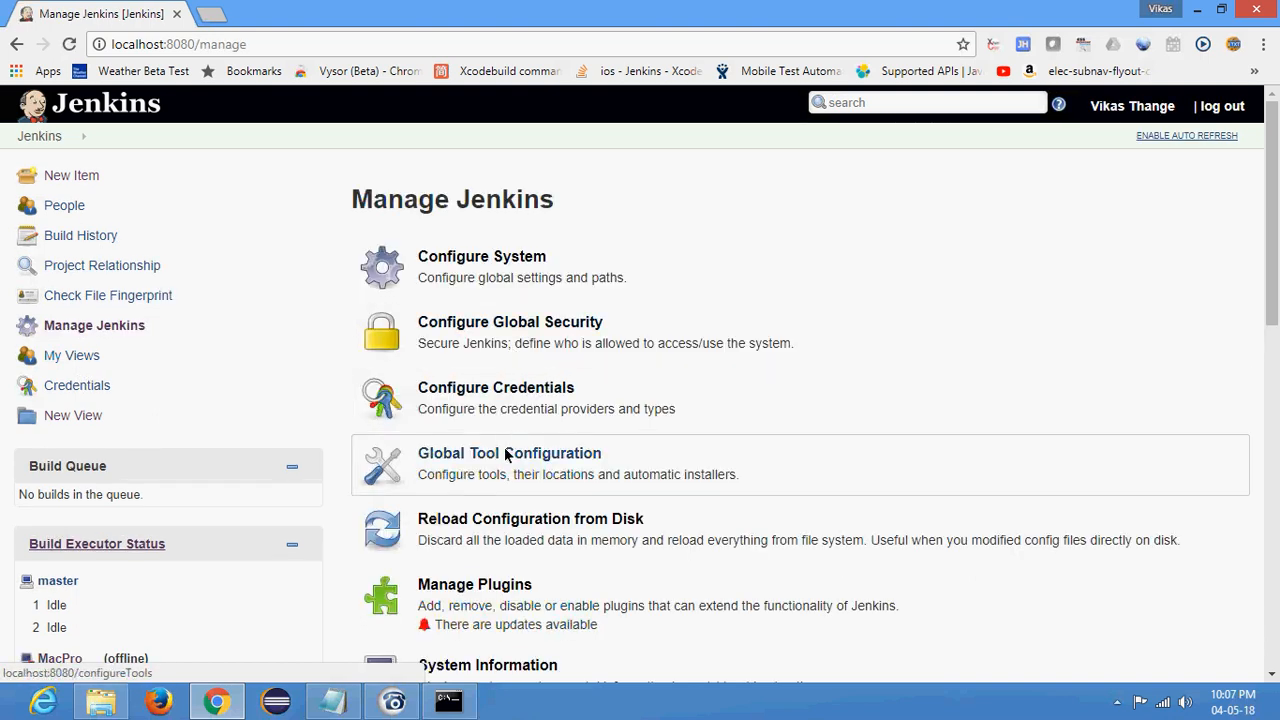
{"action": "left_click", "coordinate": [478, 588]}
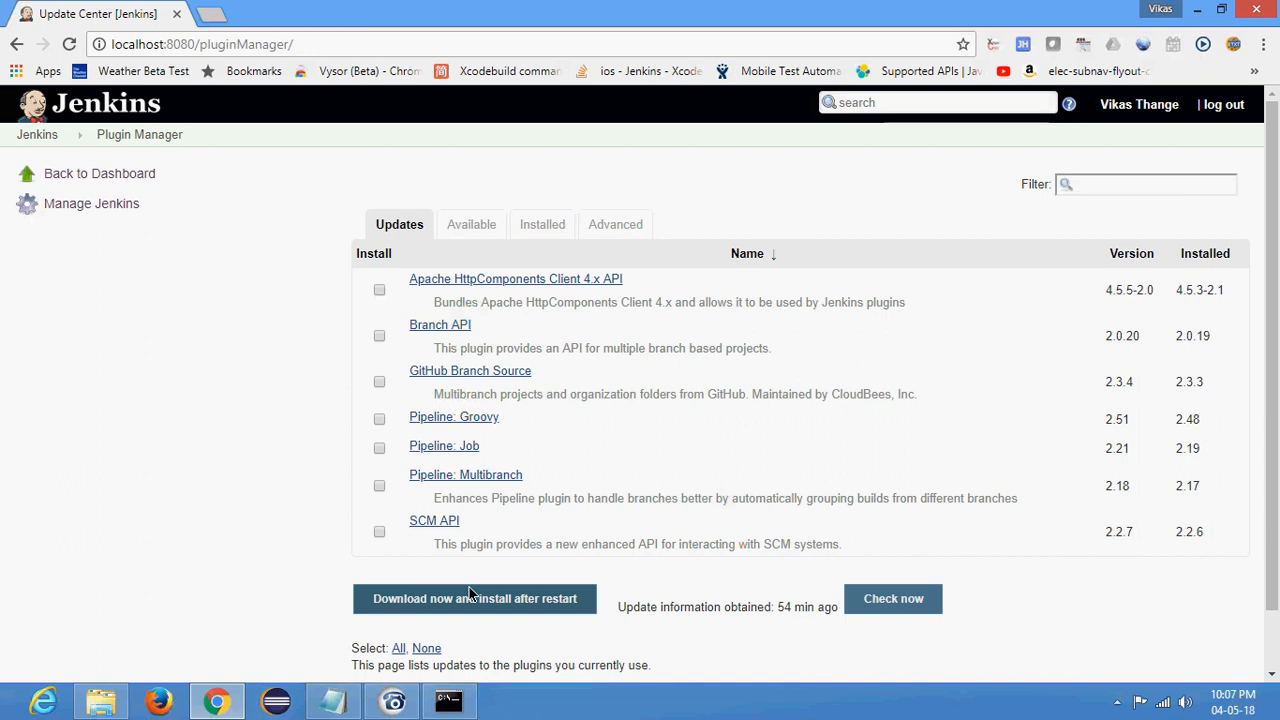
{"action": "left_click", "coordinate": [479, 228]}
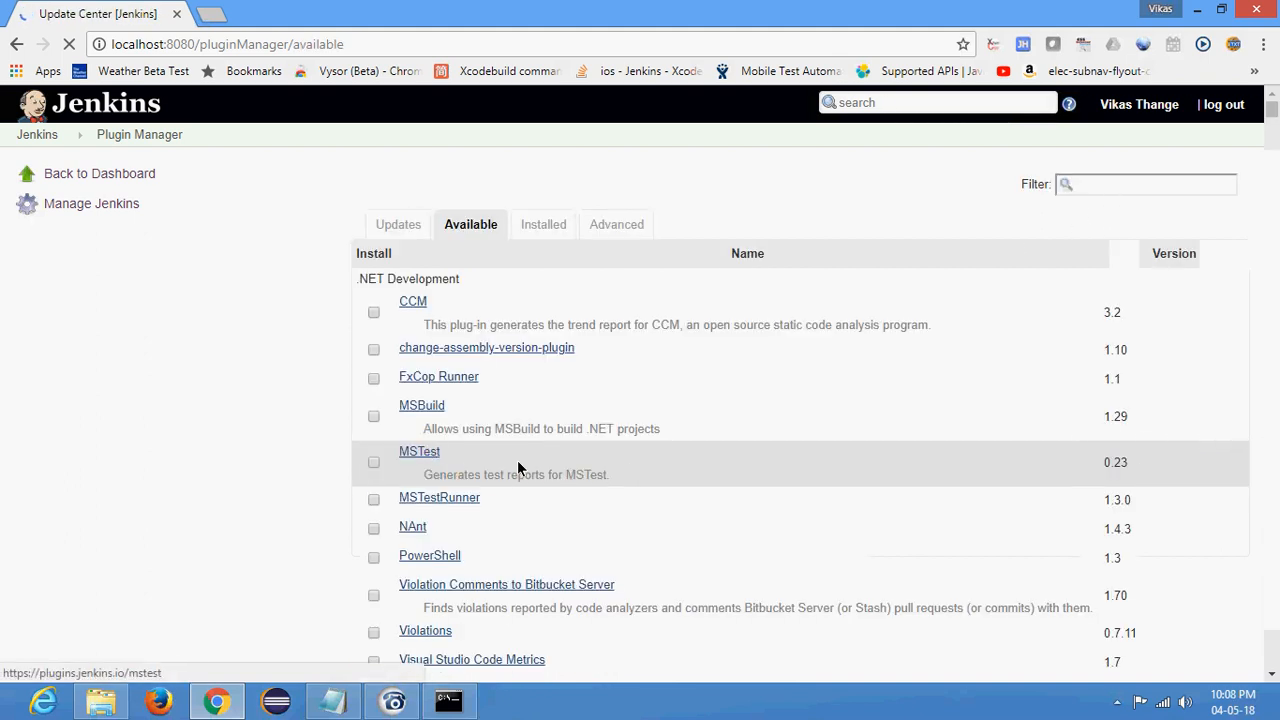
{"action": "left_click", "coordinate": [1097, 185]}
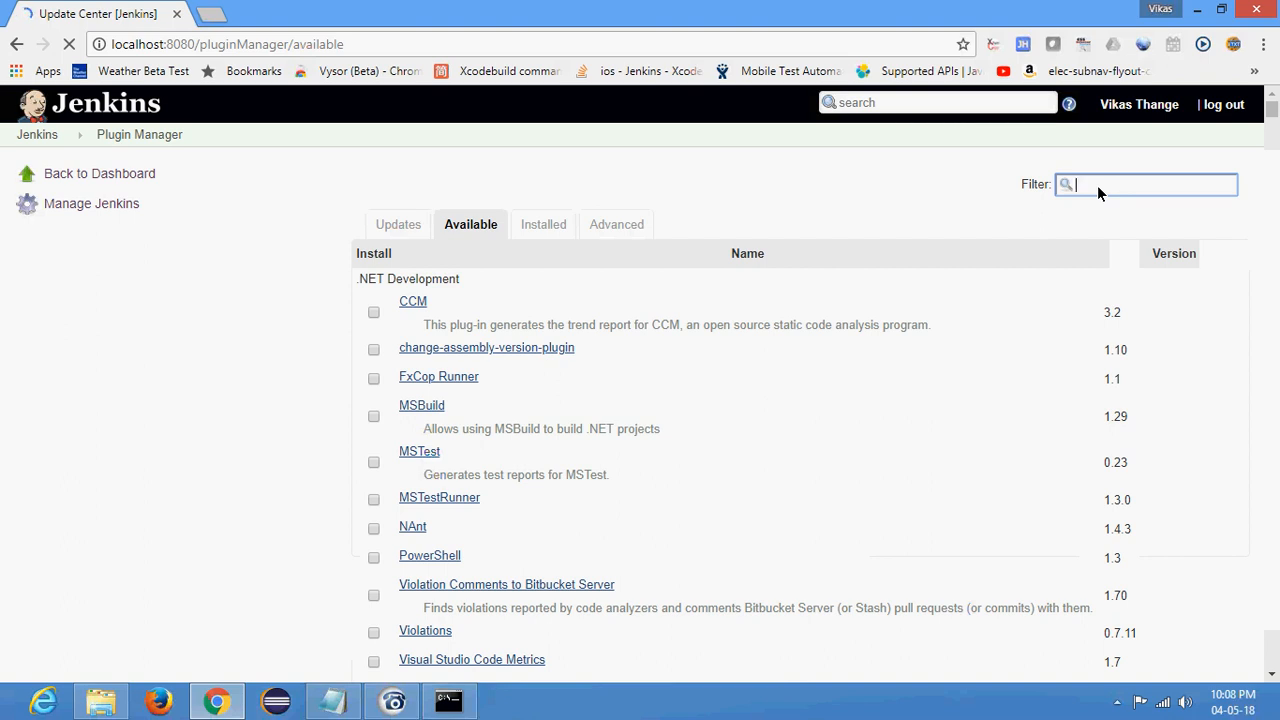
{"action": "type", "text": "pipeline"}
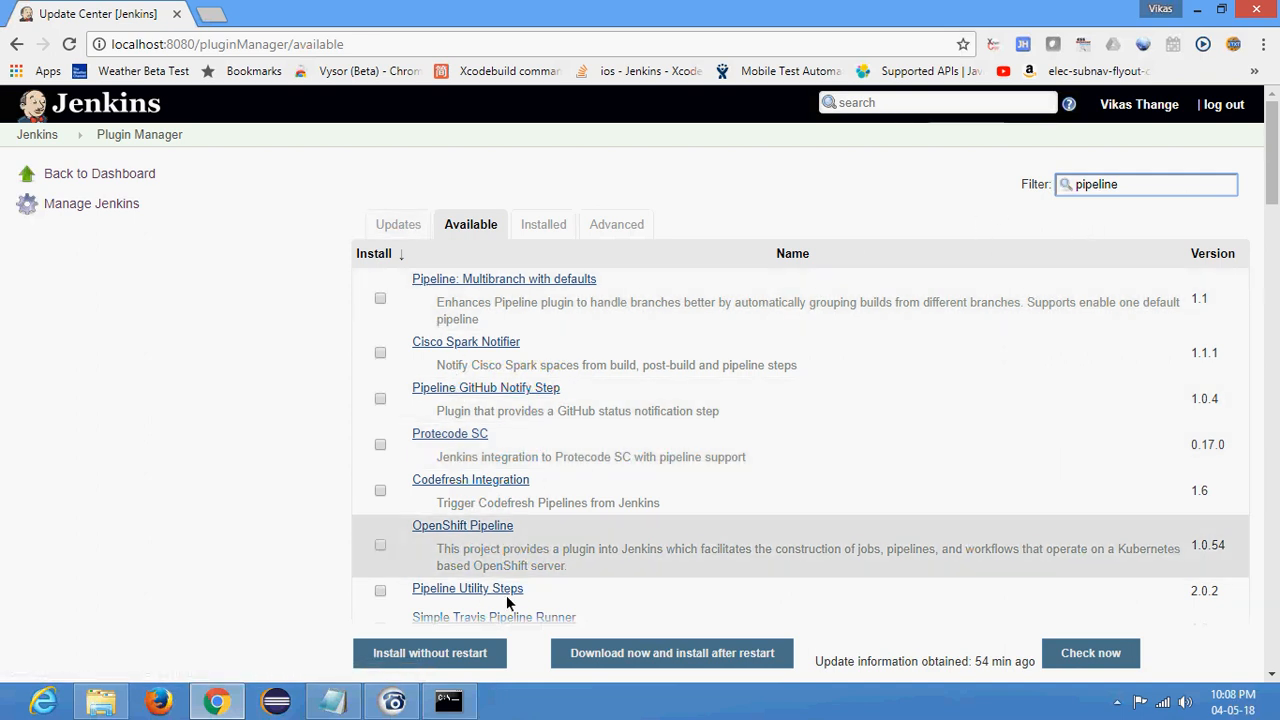
{"action": "scroll", "coordinate": [480, 518], "scroll_direction": "down", "scroll_amount": 3}
{"action": "scroll", "coordinate": [451, 512], "scroll_direction": "up", "scroll_amount": 3}
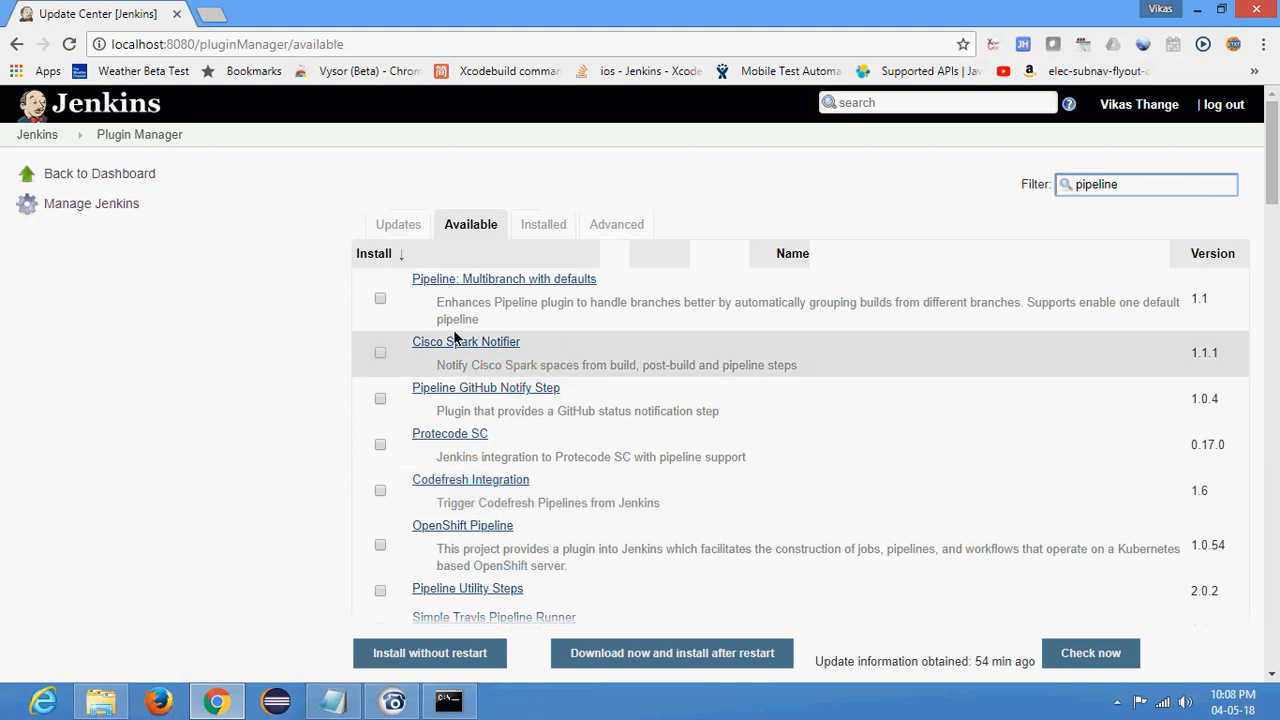
- Switch to the installed plugins and filter them by "pipeline"
{"action": "left_click", "coordinate": [543, 226]}
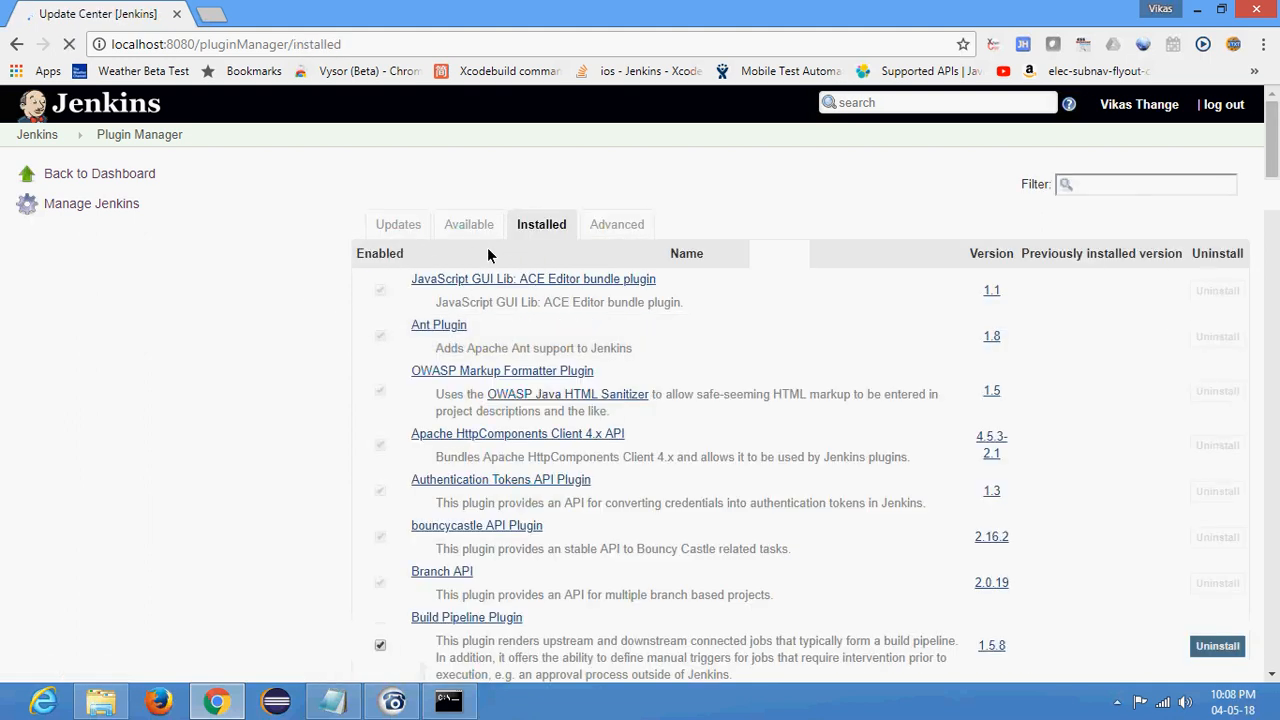
{"action": "left_click", "coordinate": [1101, 186]}
{"action": "type", "text": "plugin"}
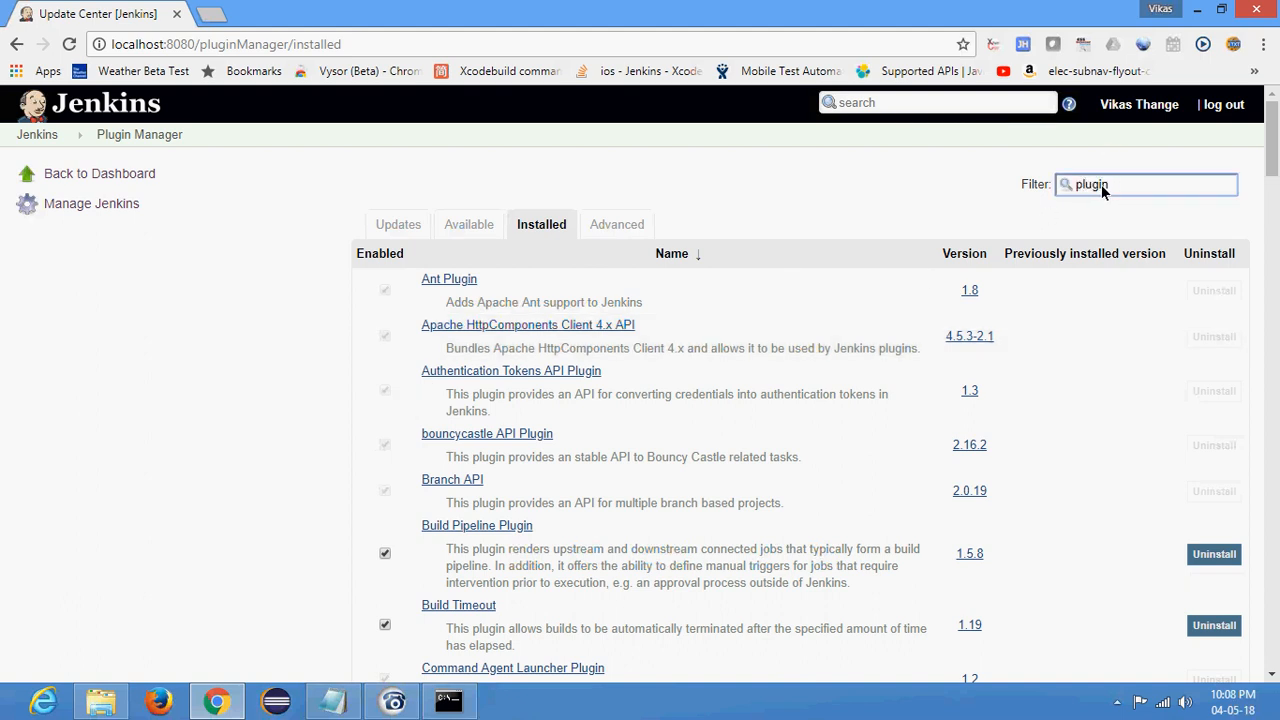
{"action": "type", "text": "pipeline"}
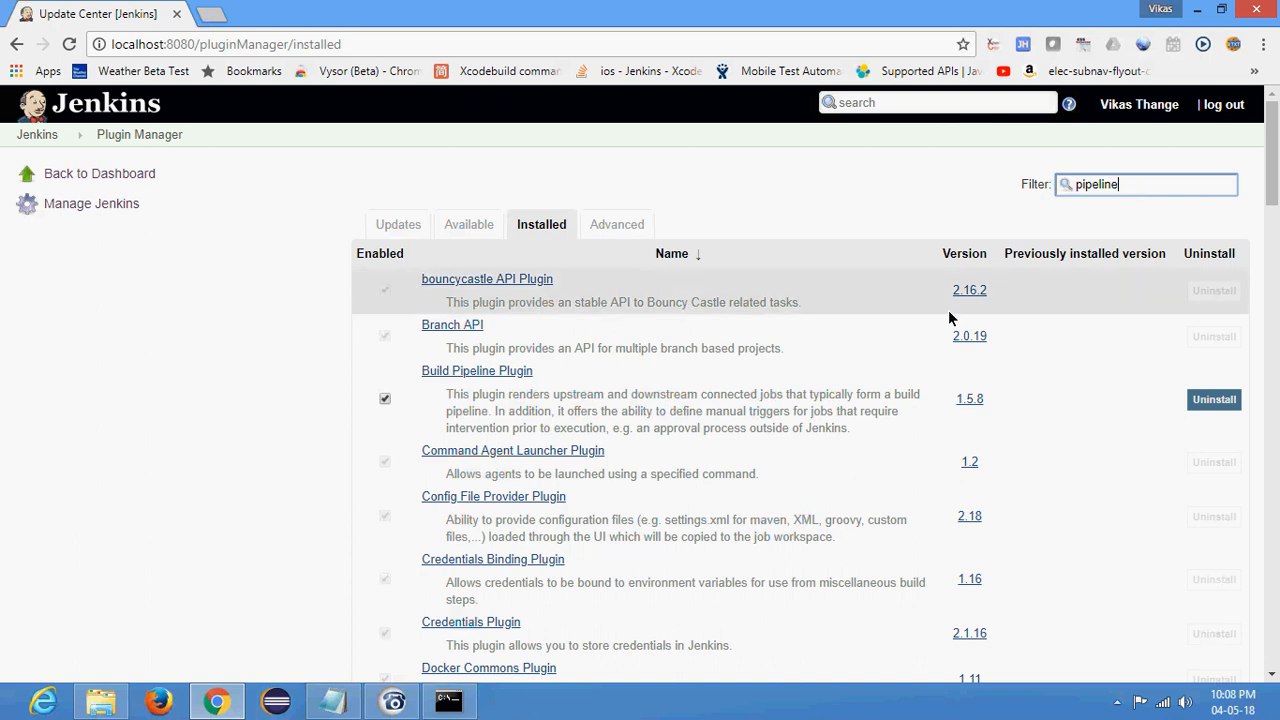
- Examine the filtered installed plugins, including Pipeline, Pipeline Maven Integration and the individual Pipeline component plugins
{"action": "scroll", "coordinate": [297, 505], "scroll_direction": "down", "scroll_amount": 3}
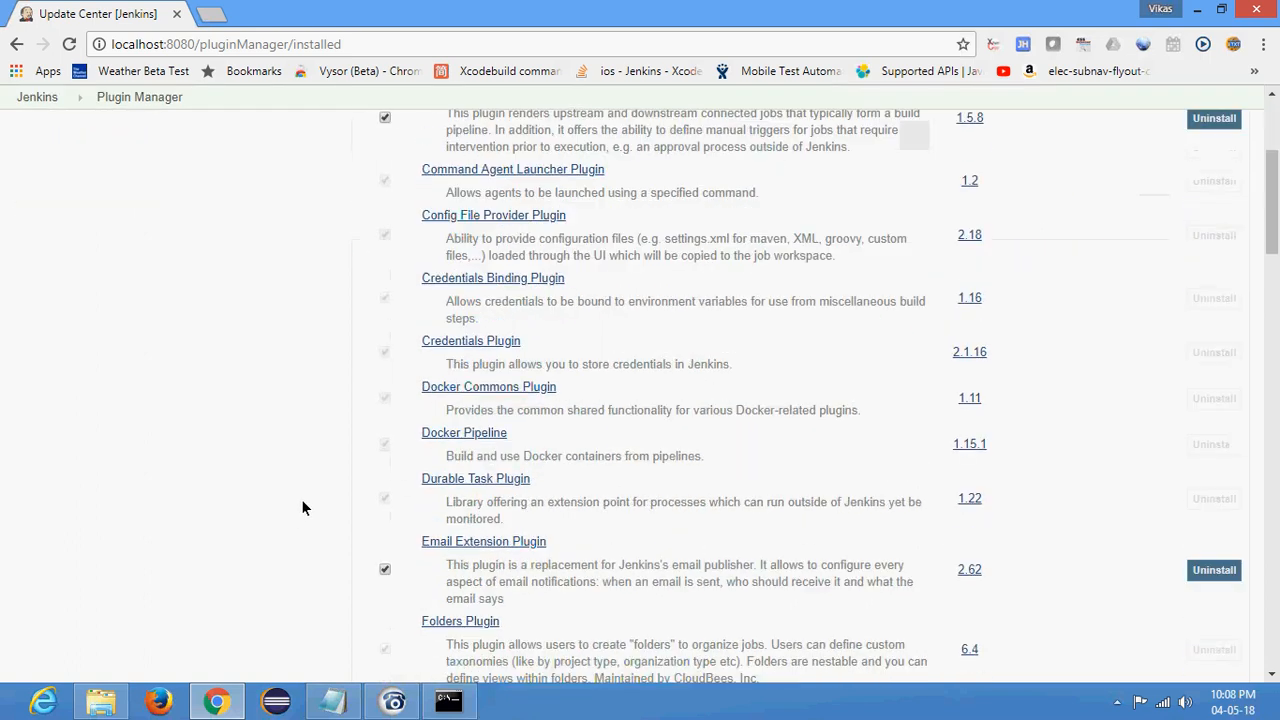
{"action": "scroll", "coordinate": [430, 541], "scroll_direction": "down", "scroll_amount": 5}
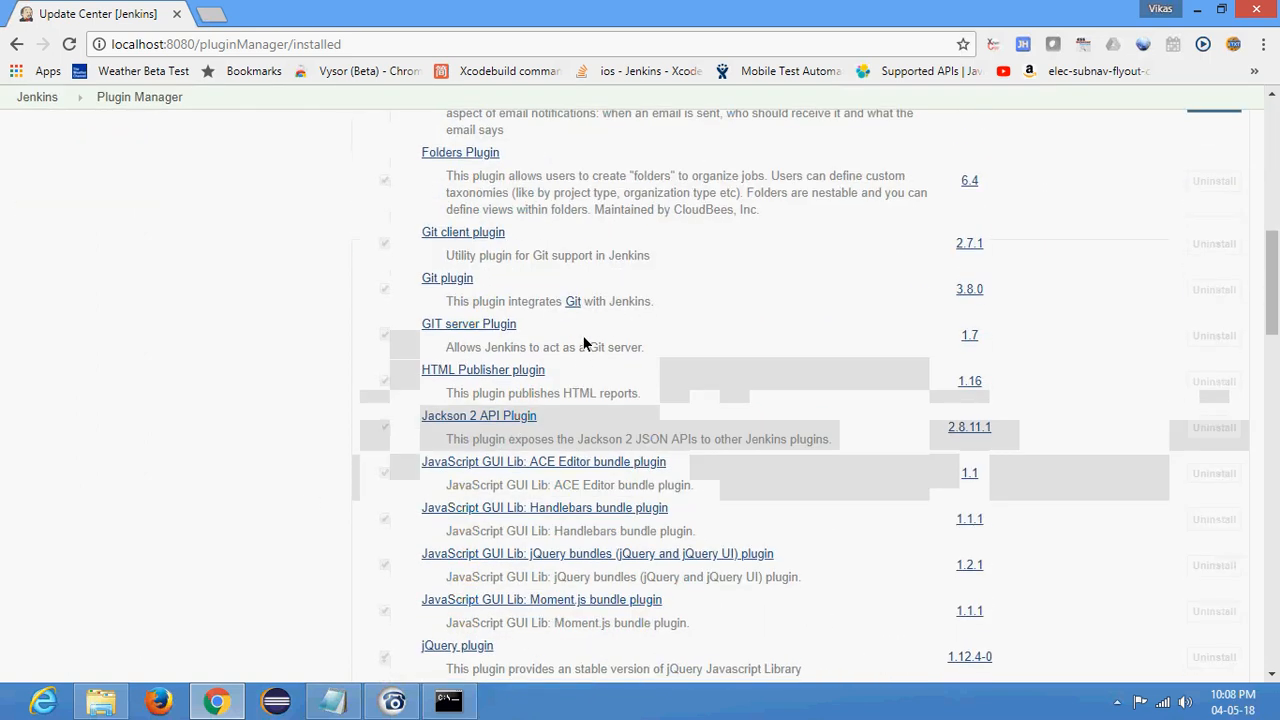
{"action": "scroll", "coordinate": [590, 340], "scroll_direction": "down", "scroll_amount": 2}
{"action": "scroll", "coordinate": [645, 500], "scroll_direction": "down", "scroll_amount": 1}
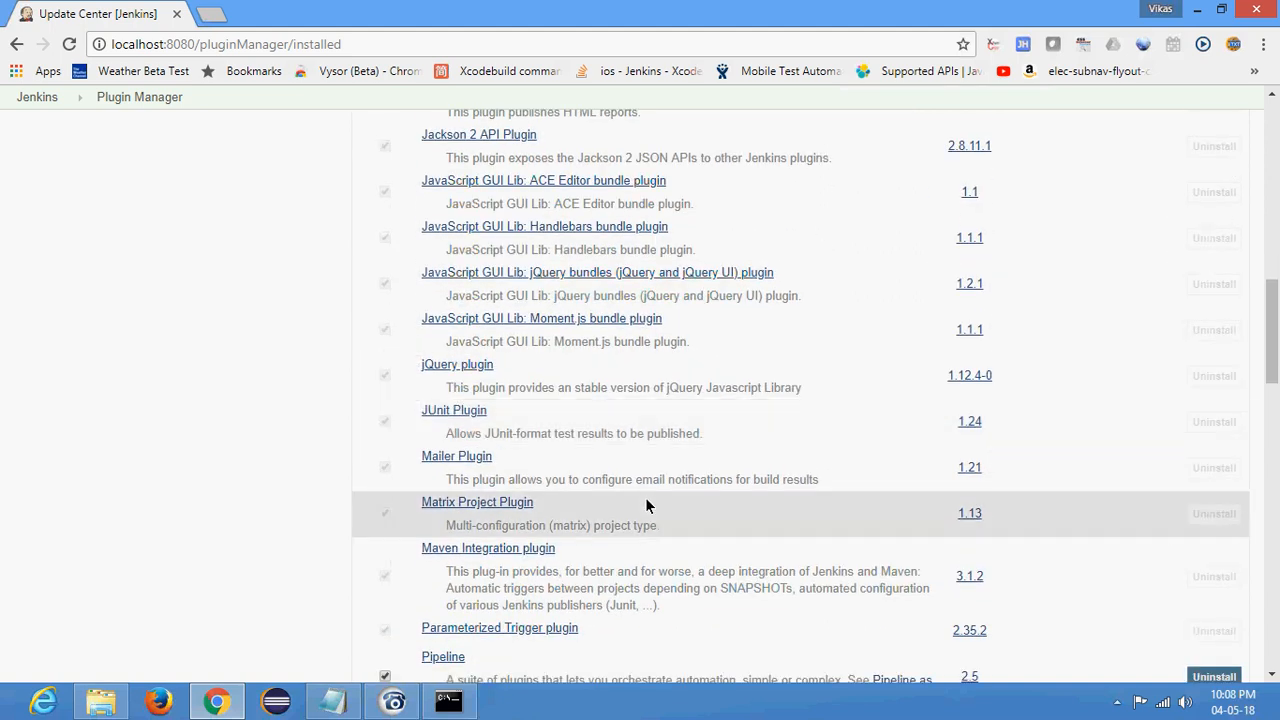
{"action": "scroll", "coordinate": [646, 503], "scroll_direction": "down", "scroll_amount": 4}
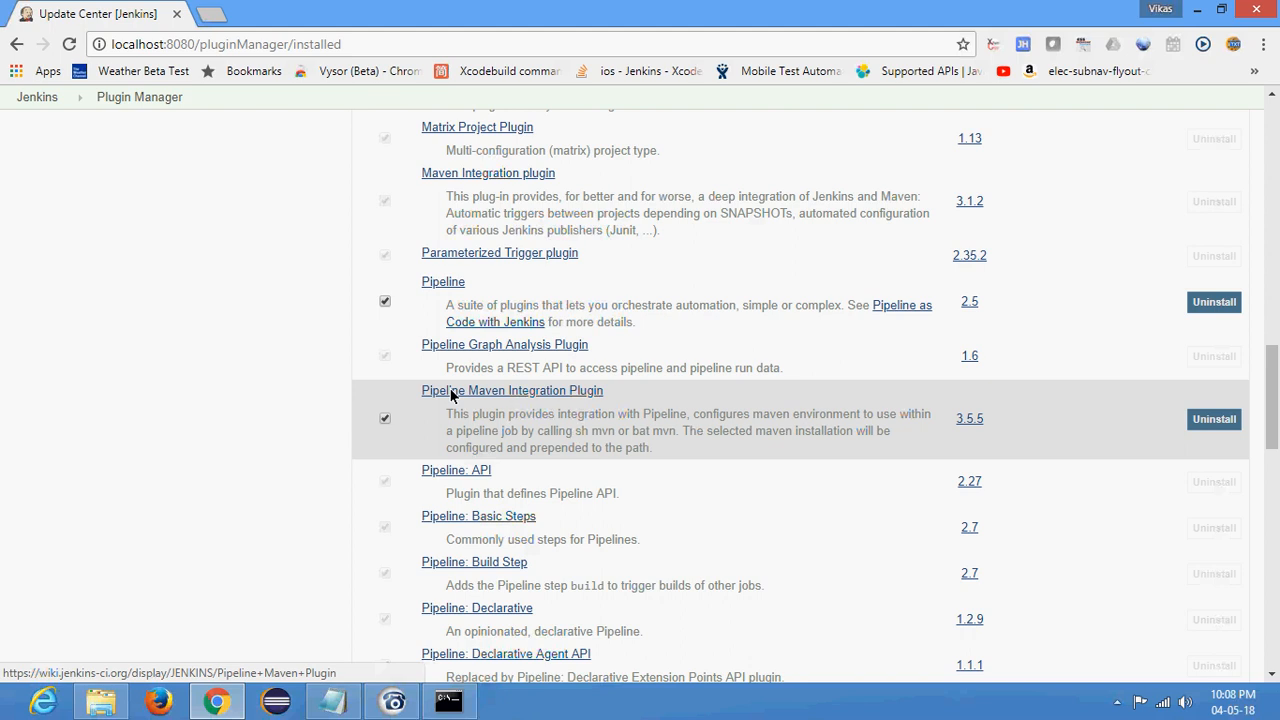
{"action": "scroll", "coordinate": [568, 437], "scroll_direction": "down", "scroll_amount": 1}
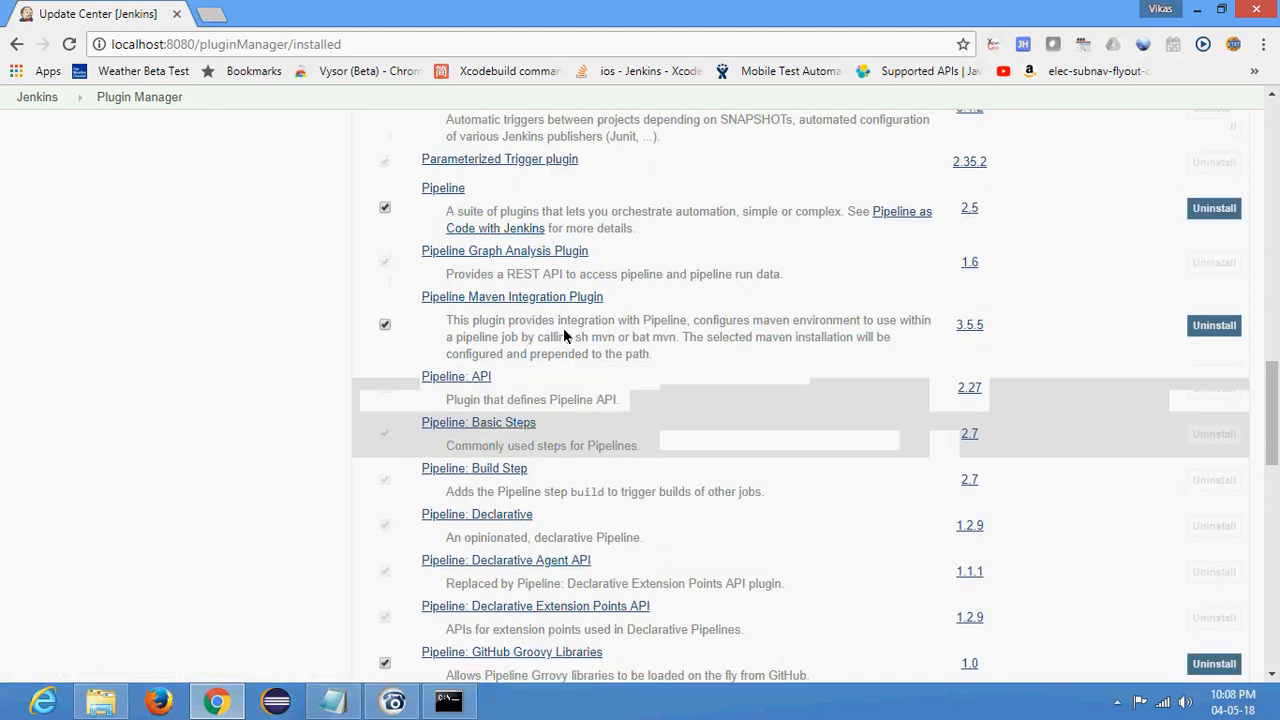
{"action": "scroll", "coordinate": [561, 325], "scroll_direction": "down", "scroll_amount": 3}
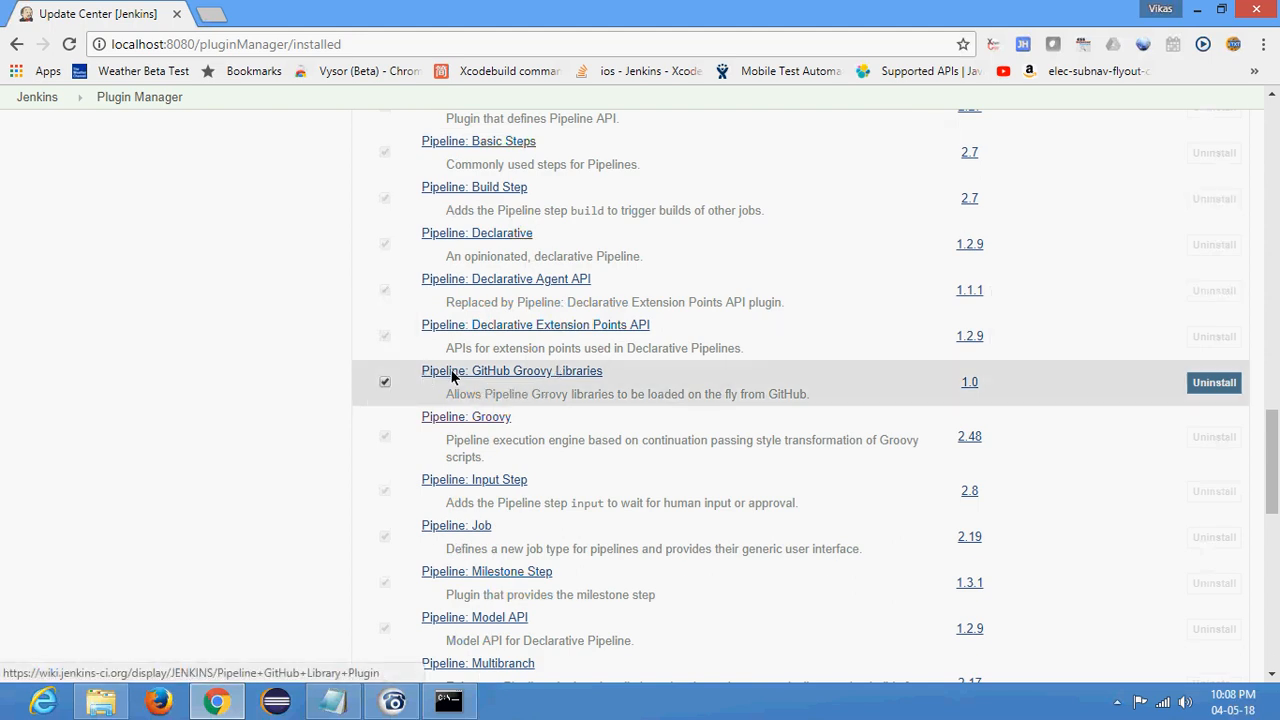
{"action": "scroll", "coordinate": [592, 297], "scroll_direction": "down", "scroll_amount": 4}
{"action": "scroll", "coordinate": [592, 297], "scroll_direction": "down", "scroll_amount": 5}
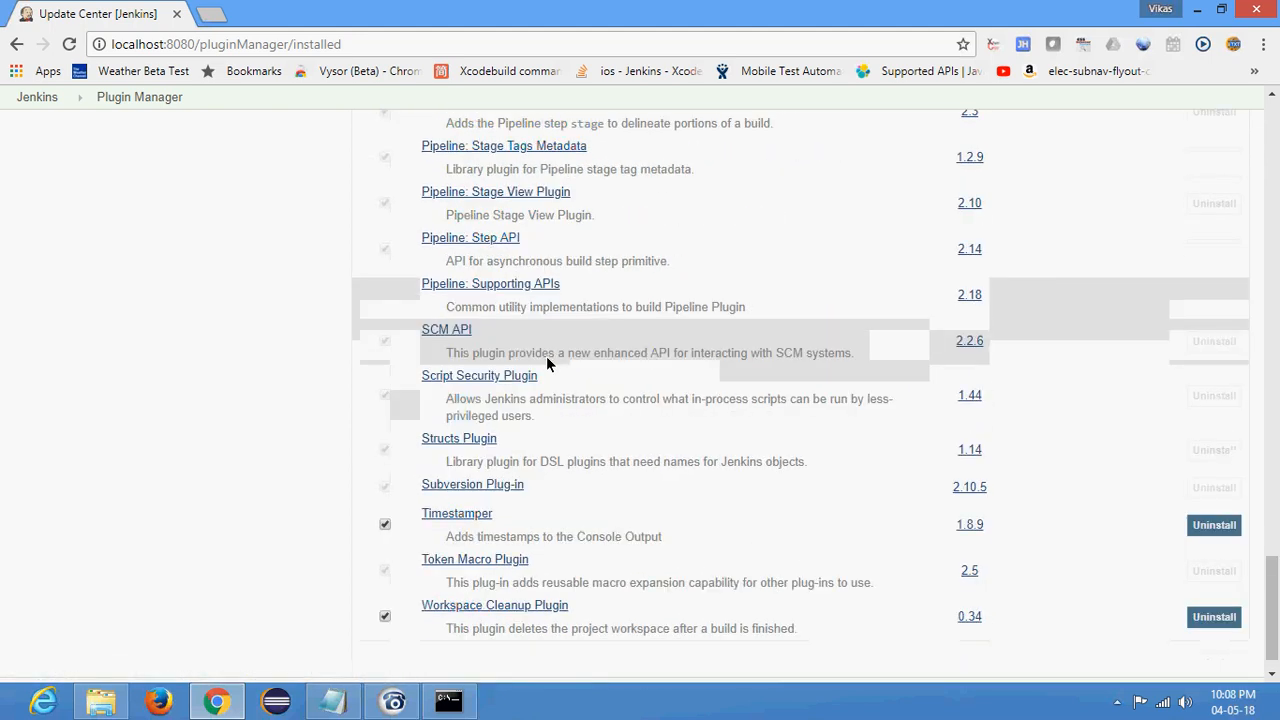
{"action": "scroll", "coordinate": [539, 460], "scroll_direction": "up", "scroll_amount": 15}
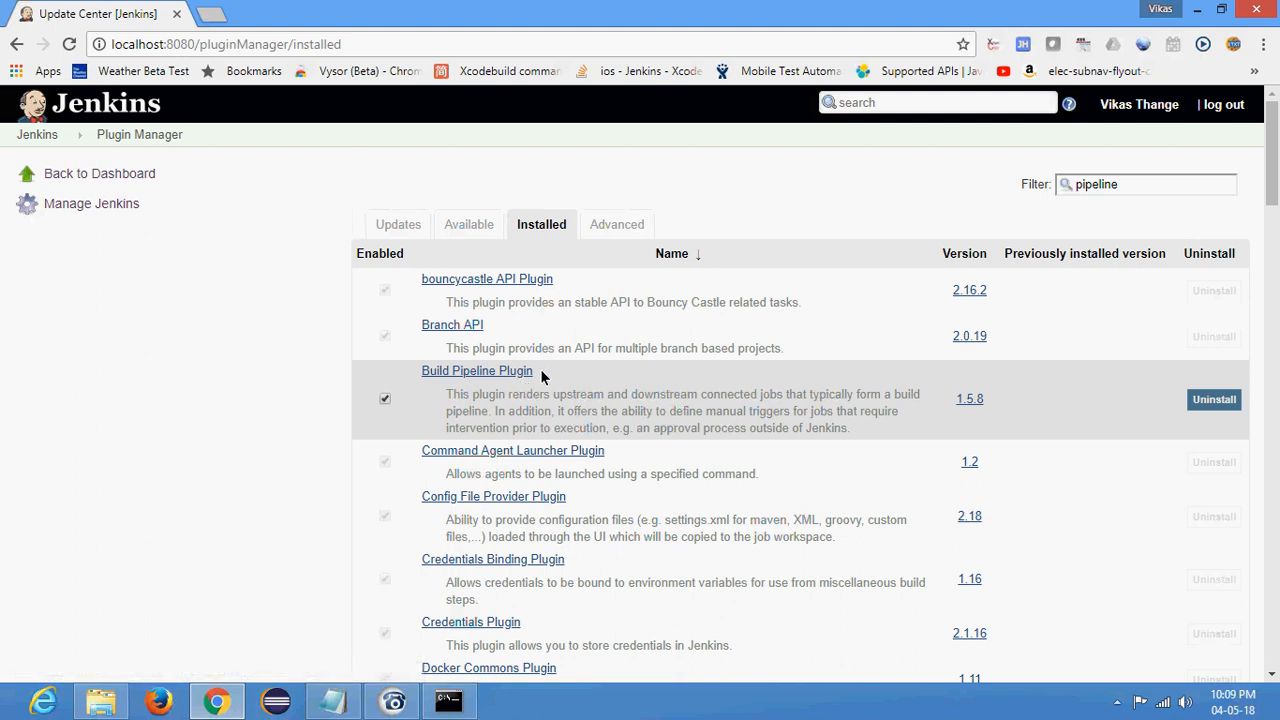
- Return to the Jenkins dashboard and open the form for creating a new item
{"action": "left_click", "coordinate": [34, 132]}
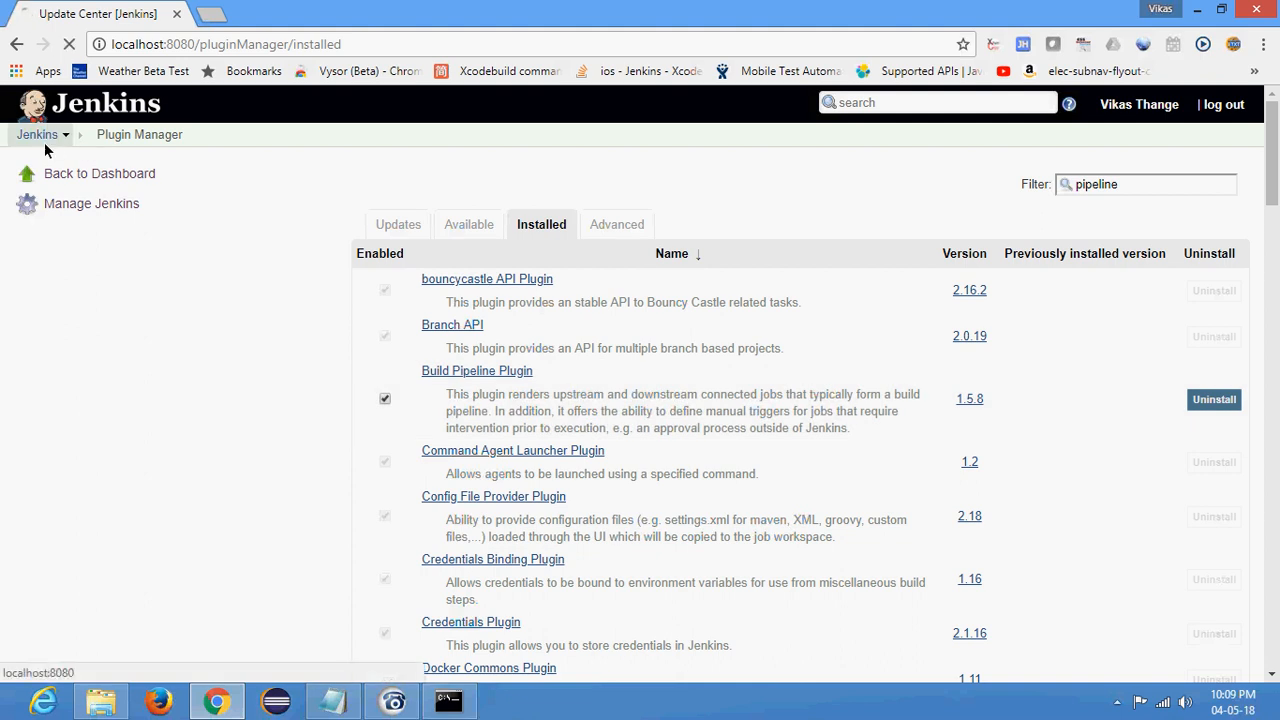
{"action": "left_click", "coordinate": [86, 175]}
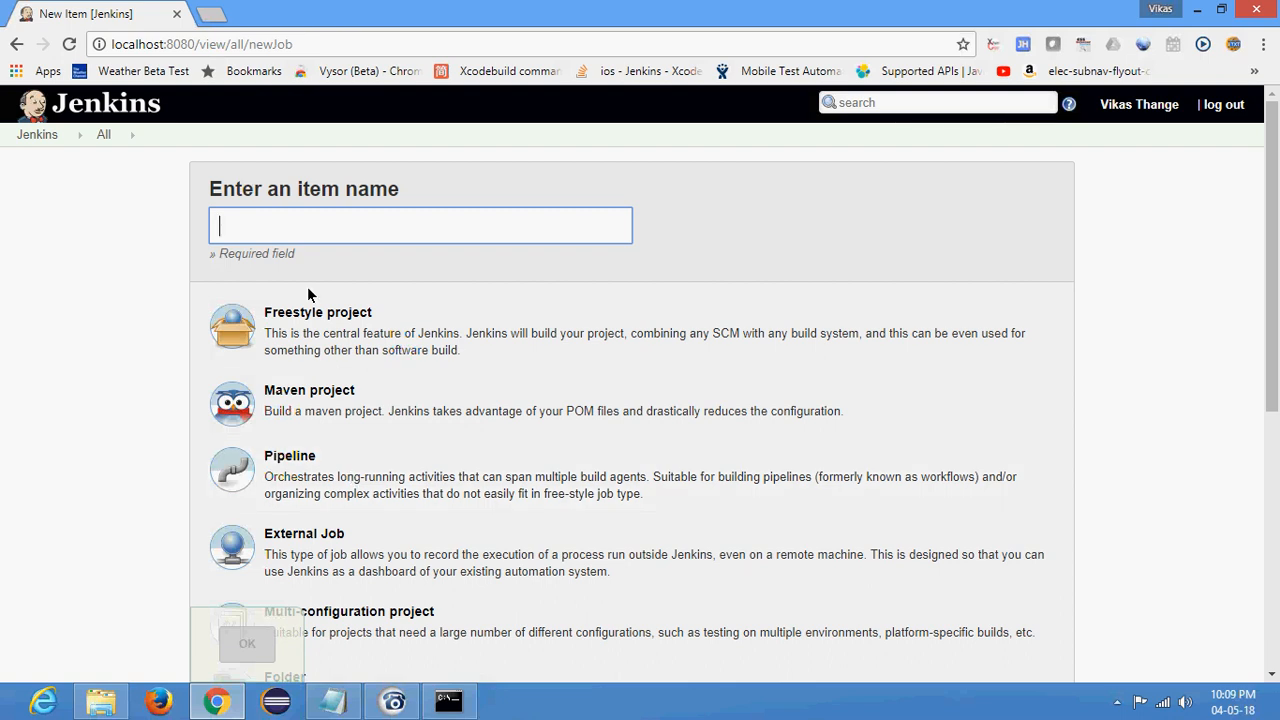
{"action": "left_click", "coordinate": [254, 224]}
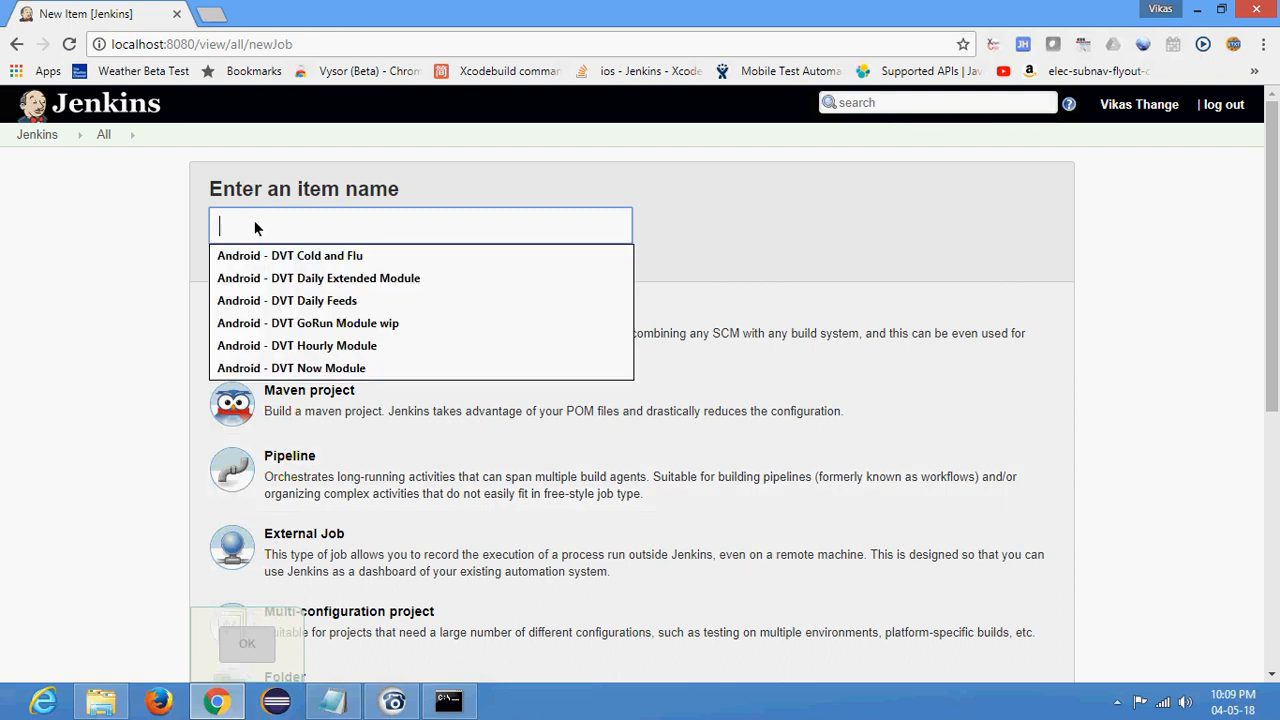
{"action": "type", "text": "Sam"}
{"action": "key", "text": "BackSpace"}
{"action": "key", "text": "BackSpace"}
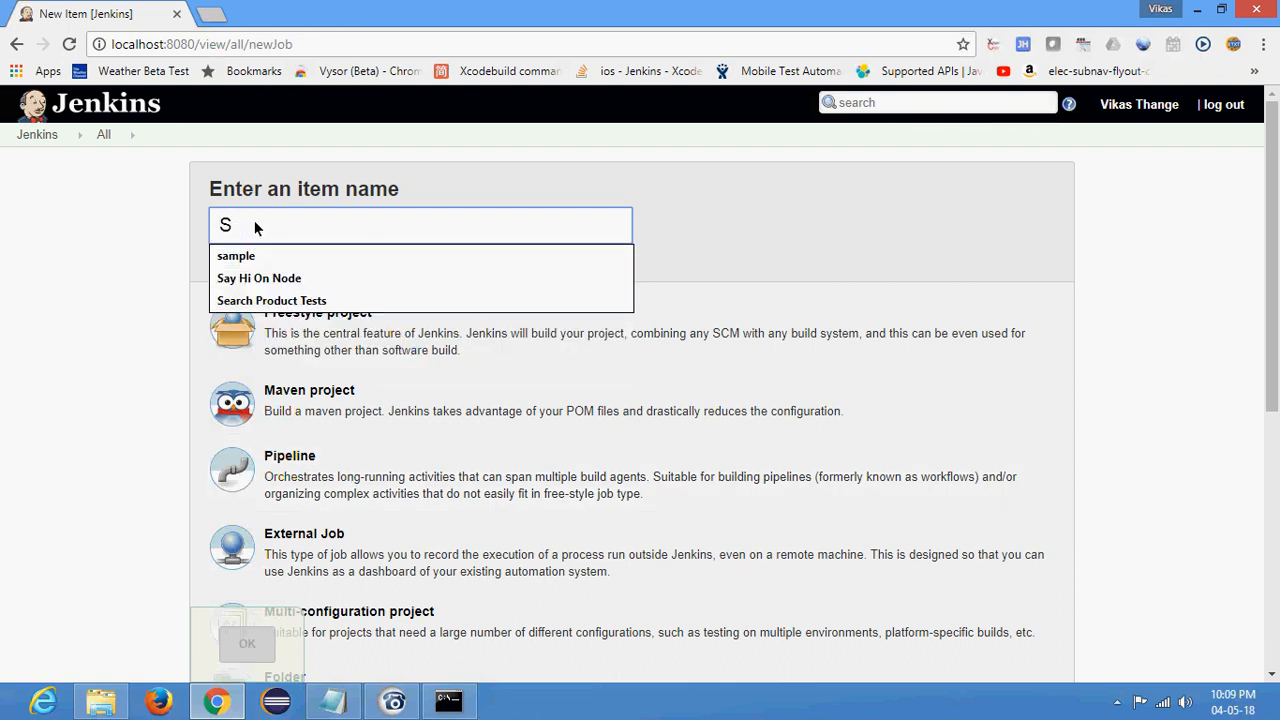
{"action": "key", "text": "BackSpace"}
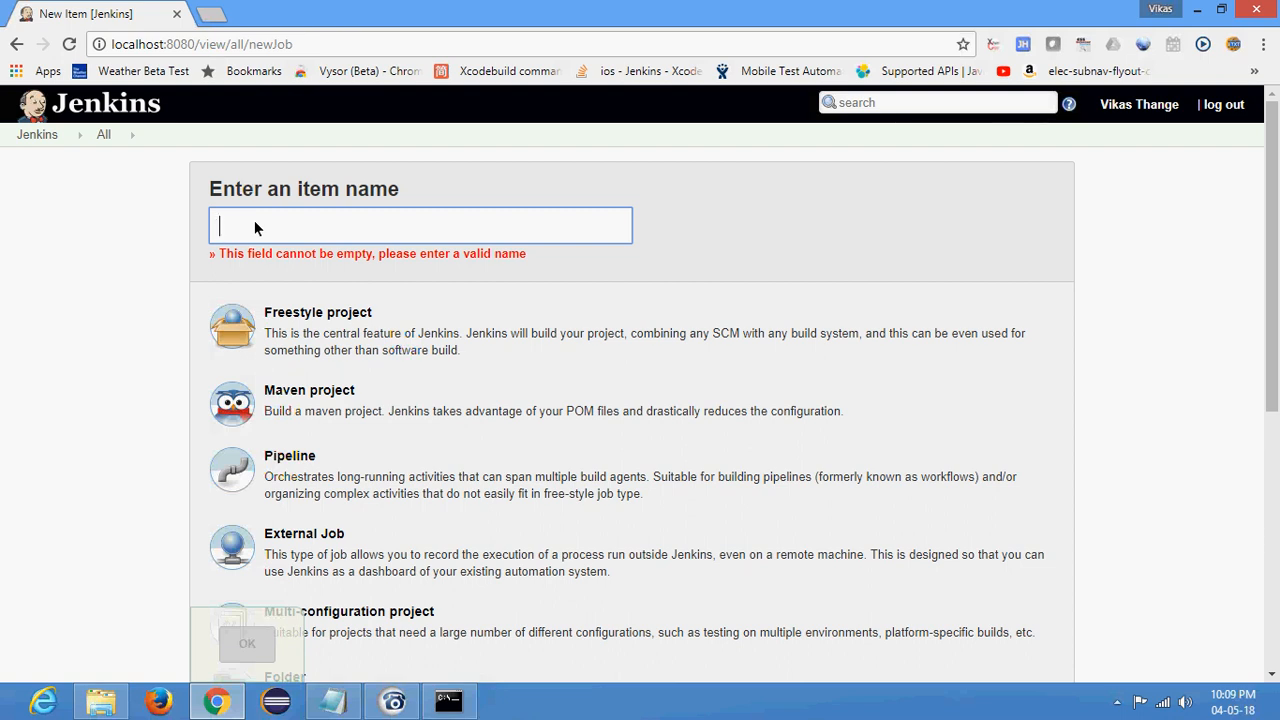
{"action": "type", "text": "SampleProjectPi"}
{"action": "key", "text": "BackSpace"}
{"action": "key", "text": "BackSpace"}
{"action": "key", "text": "BackSpace"}
{"action": "key", "text": "BackSpace"}
{"action": "key", "text": "BackSpace"}
{"action": "key", "text": "BackSpace"}
{"action": "key", "text": "BackSpace"}
{"action": "key", "text": "BackSpace"}
{"action": "key", "text": "BackSpace"}
{"action": "type", "text": "Pro"}
{"action": "key", "text": "ctrl+a"}
{"action": "key", "text": "BackSpace"}
- Create a new job of the Pipeline project type named "ProjectX Pipeline"
{"action": "type", "text": "ProjectX Pipeline"}
{"action": "left_click", "coordinate": [92, 273]}
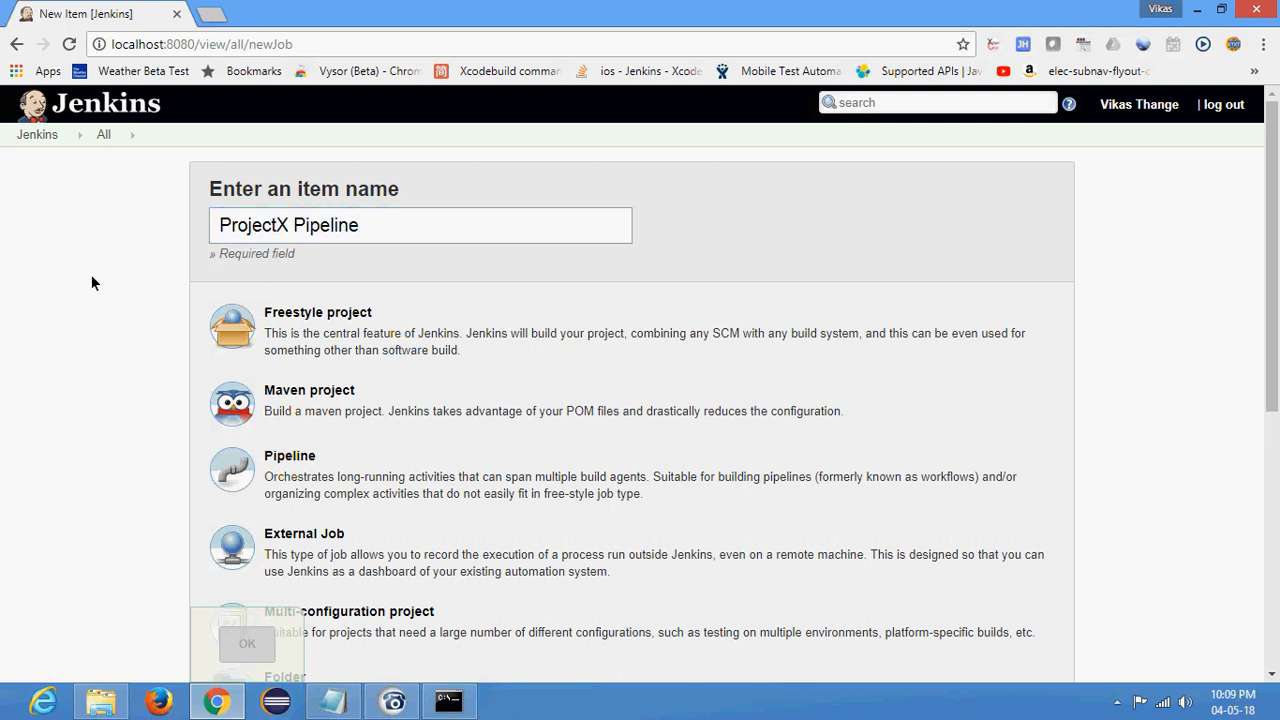
{"action": "scroll", "coordinate": [91, 283], "scroll_direction": "down", "scroll_amount": 4}
{"action": "left_click", "coordinate": [300, 185]}
{"action": "scroll", "coordinate": [250, 600], "scroll_direction": "down", "scroll_amount": 2}
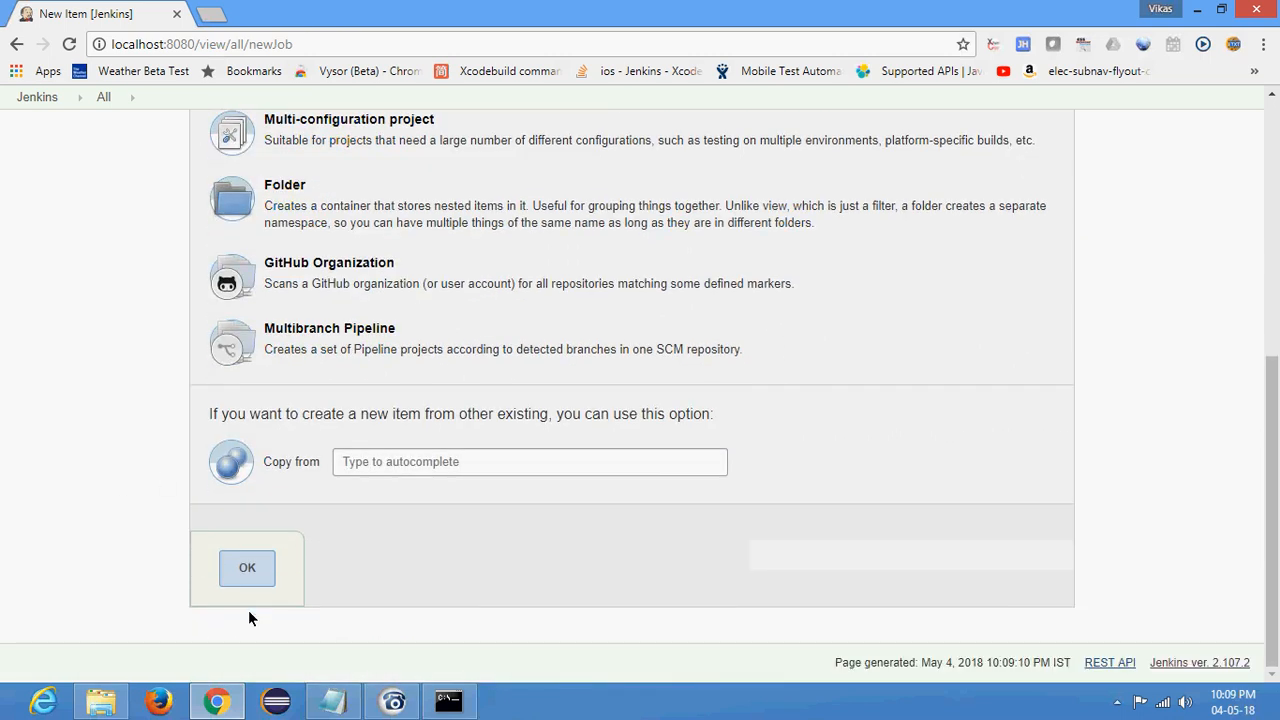
{"action": "left_click", "coordinate": [250, 580]}
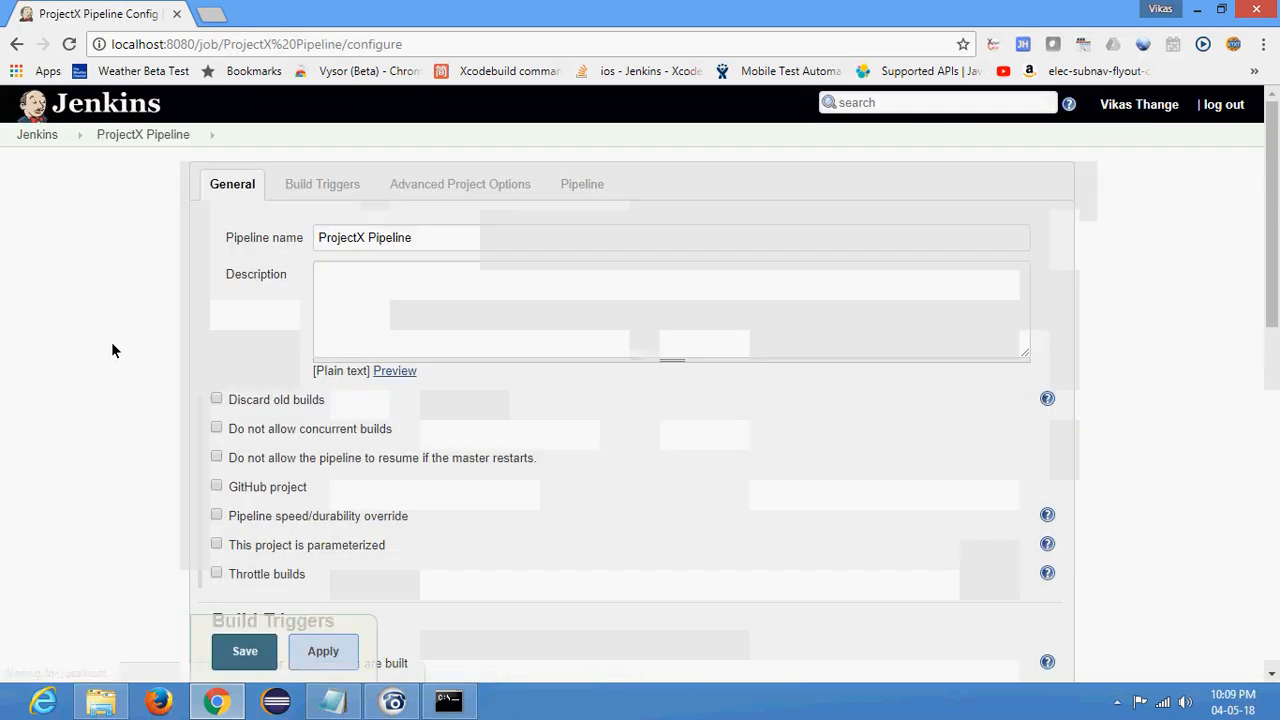
- Review the general settings, build triggers and pipeline section on the job's configuration page
{"action": "scroll", "coordinate": [111, 342], "scroll_direction": "down", "scroll_amount": 1}
{"action": "scroll", "coordinate": [113, 345], "scroll_direction": "down", "scroll_amount": 5}
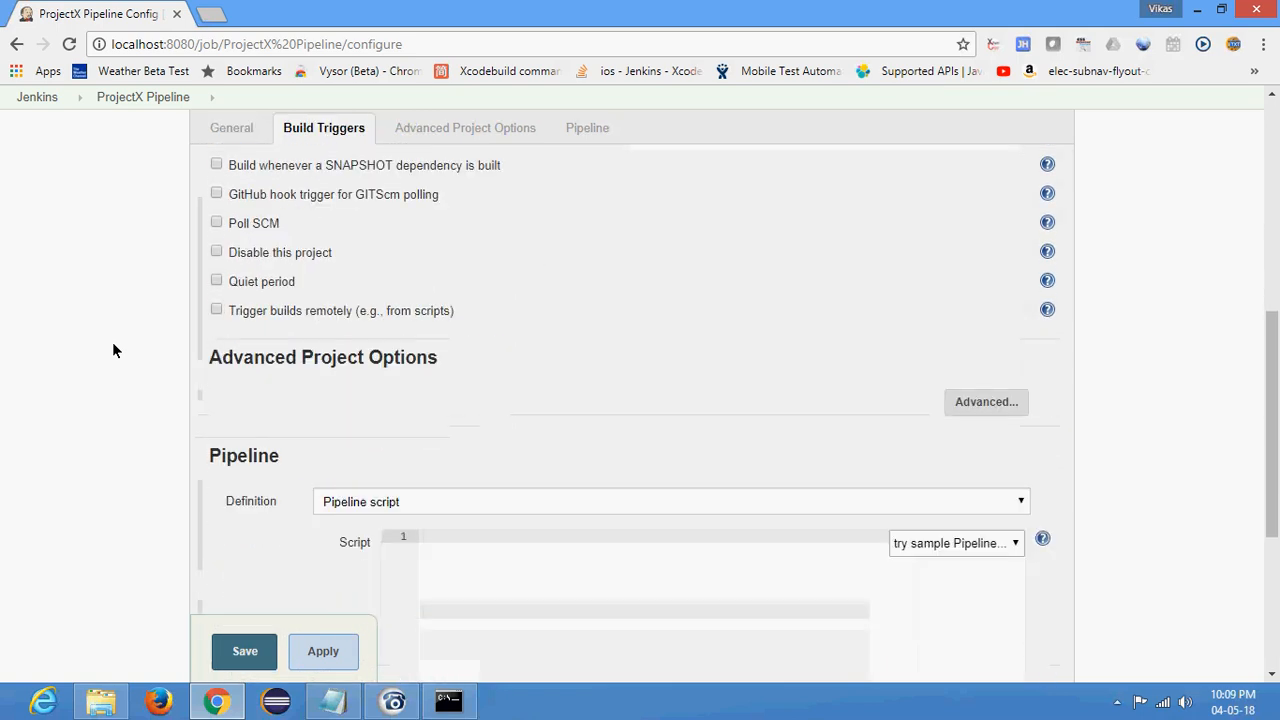
{"action": "scroll", "coordinate": [542, 176], "scroll_direction": "up", "scroll_amount": 7}
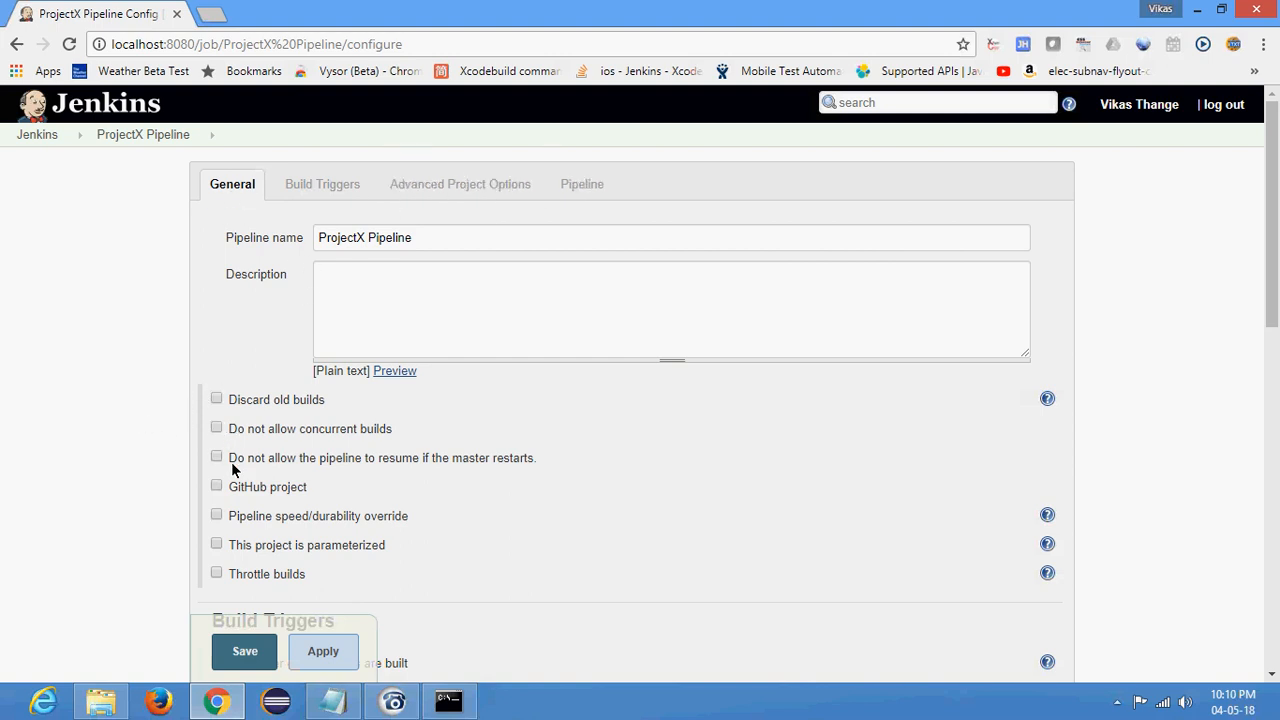
{"action": "scroll", "coordinate": [266, 400], "scroll_direction": "down", "scroll_amount": 3}
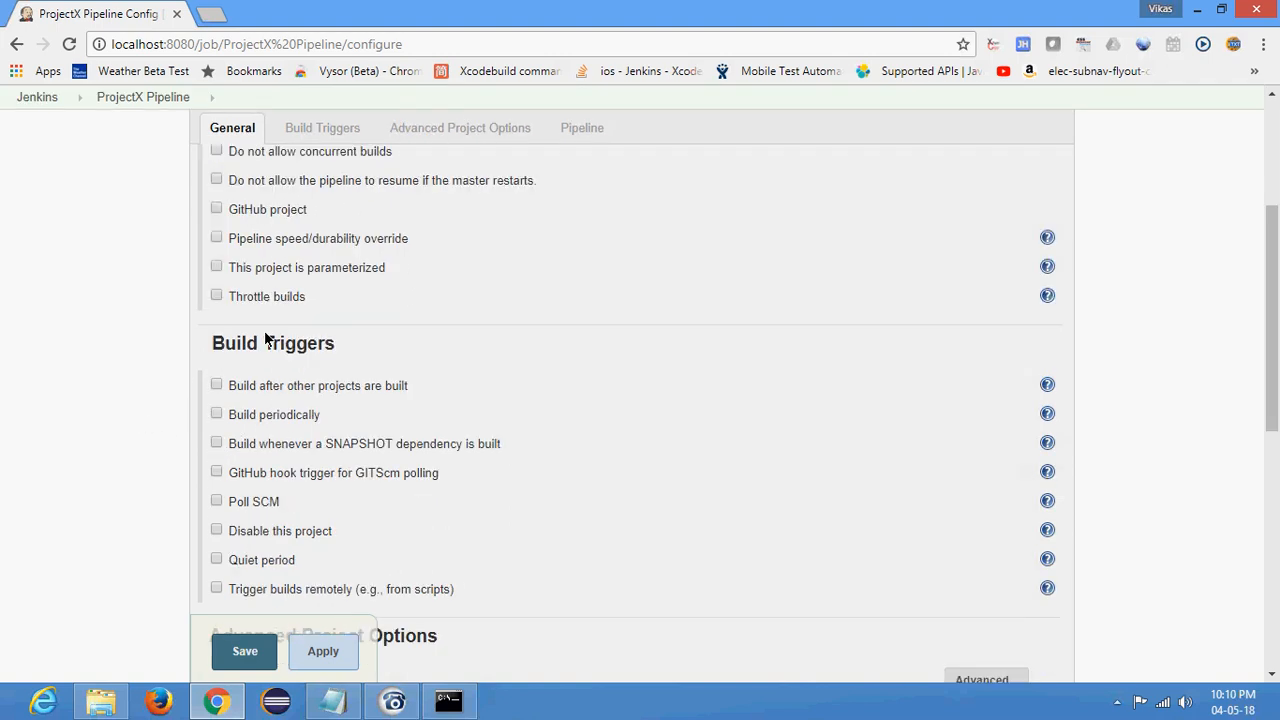
{"action": "scroll", "coordinate": [282, 510], "scroll_direction": "down", "scroll_amount": 1}
{"action": "scroll", "coordinate": [287, 474], "scroll_direction": "down", "scroll_amount": 4}
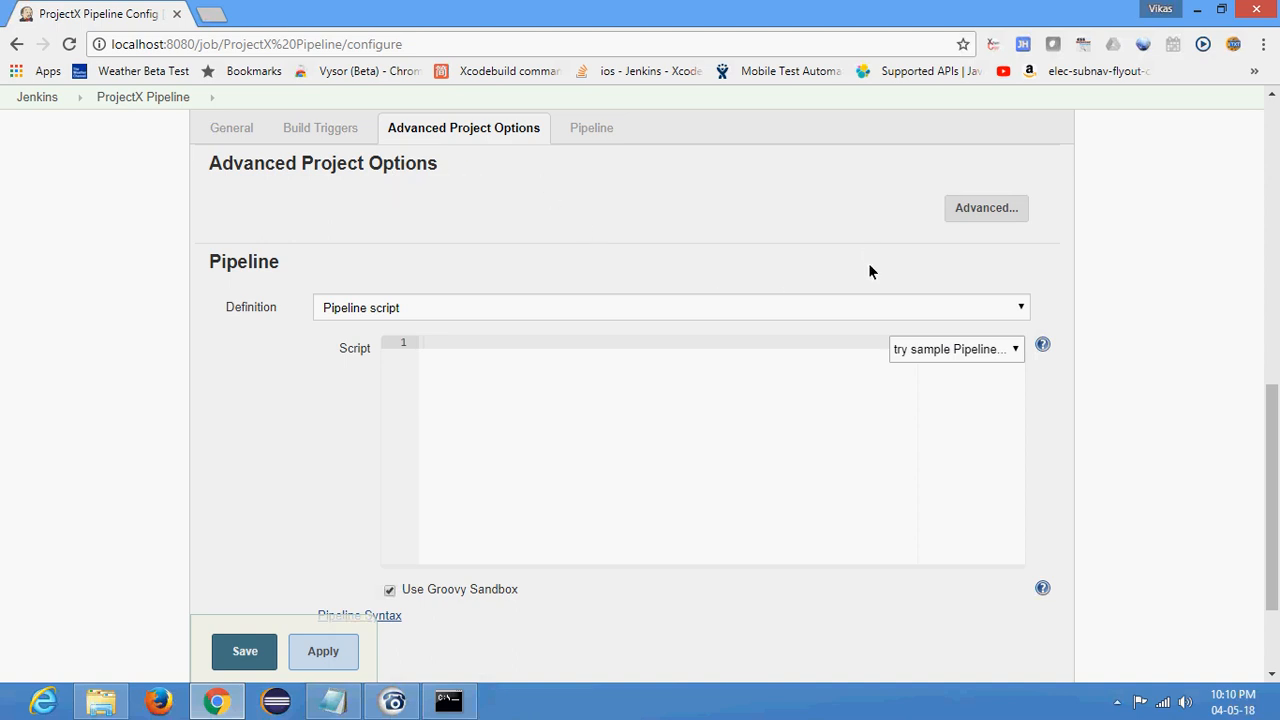
- Expand the advanced project options and look over the display name and pipeline script settings
{"action": "left_click", "coordinate": [975, 209]}
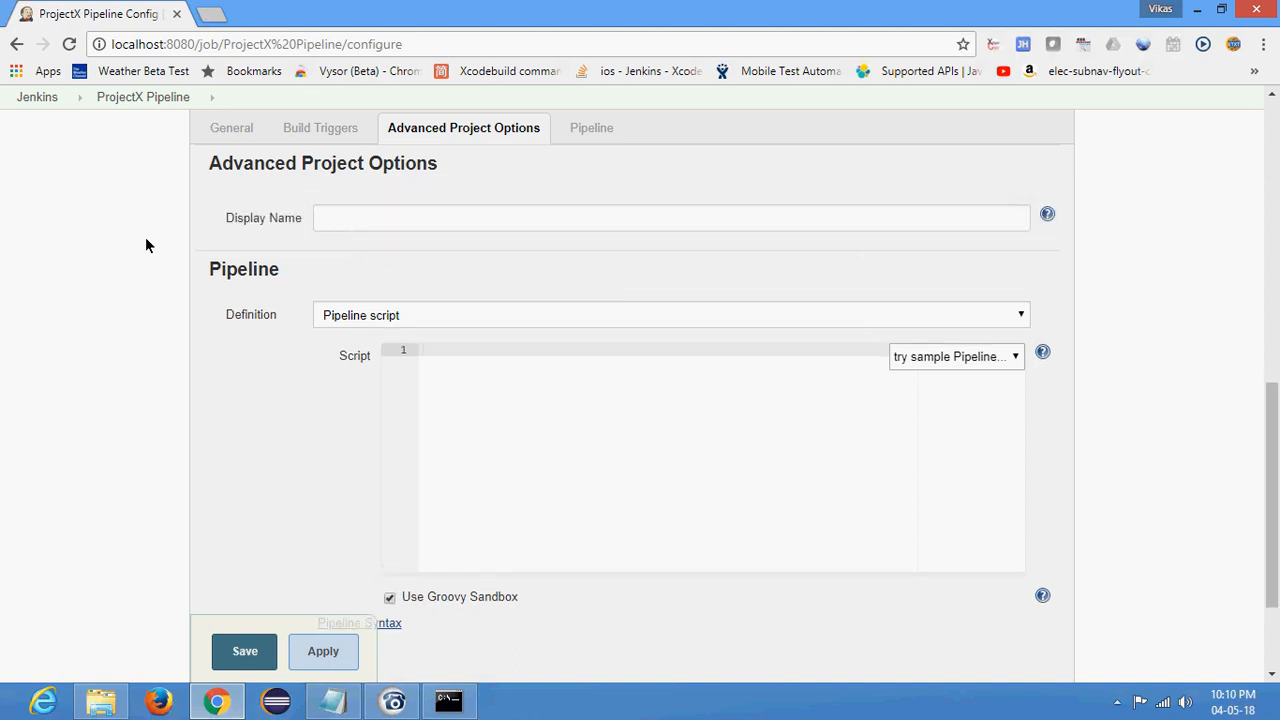
{"action": "scroll", "coordinate": [154, 246], "scroll_direction": "down", "scroll_amount": 1}
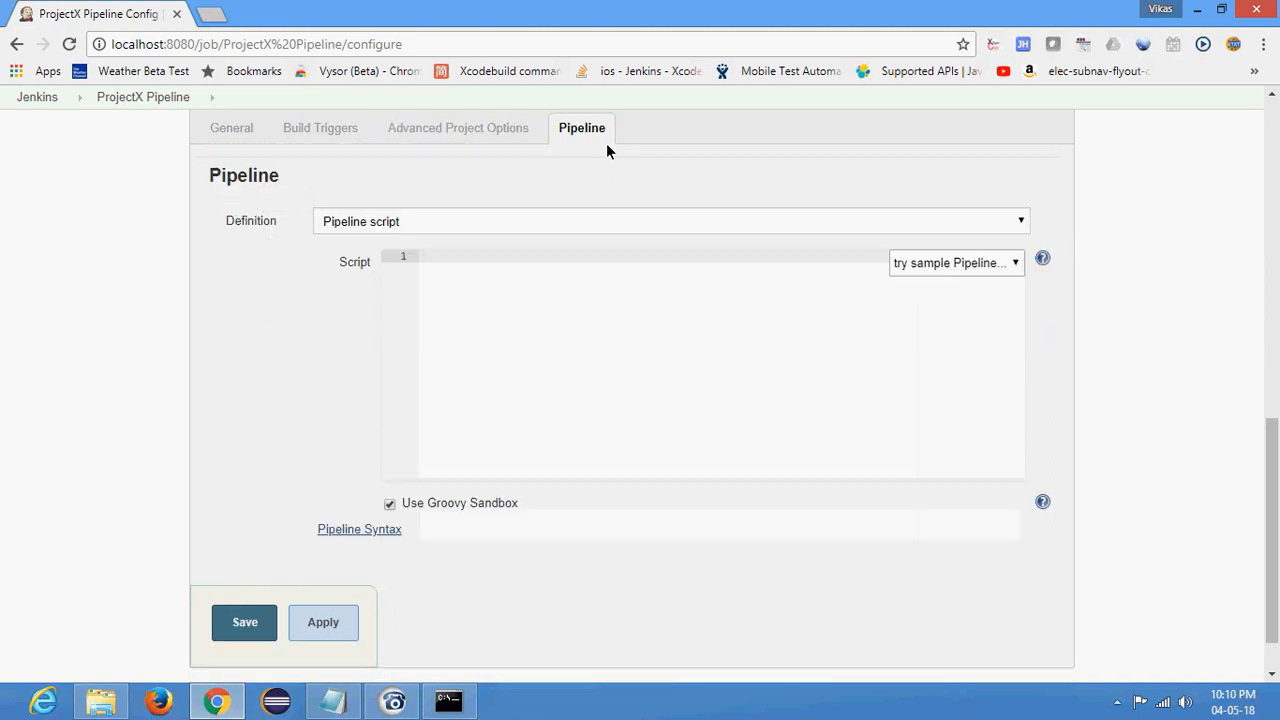
{"action": "scroll", "coordinate": [240, 390], "scroll_direction": "down", "scroll_amount": 1}
{"action": "scroll", "coordinate": [240, 390], "scroll_direction": "up", "scroll_amount": 2}
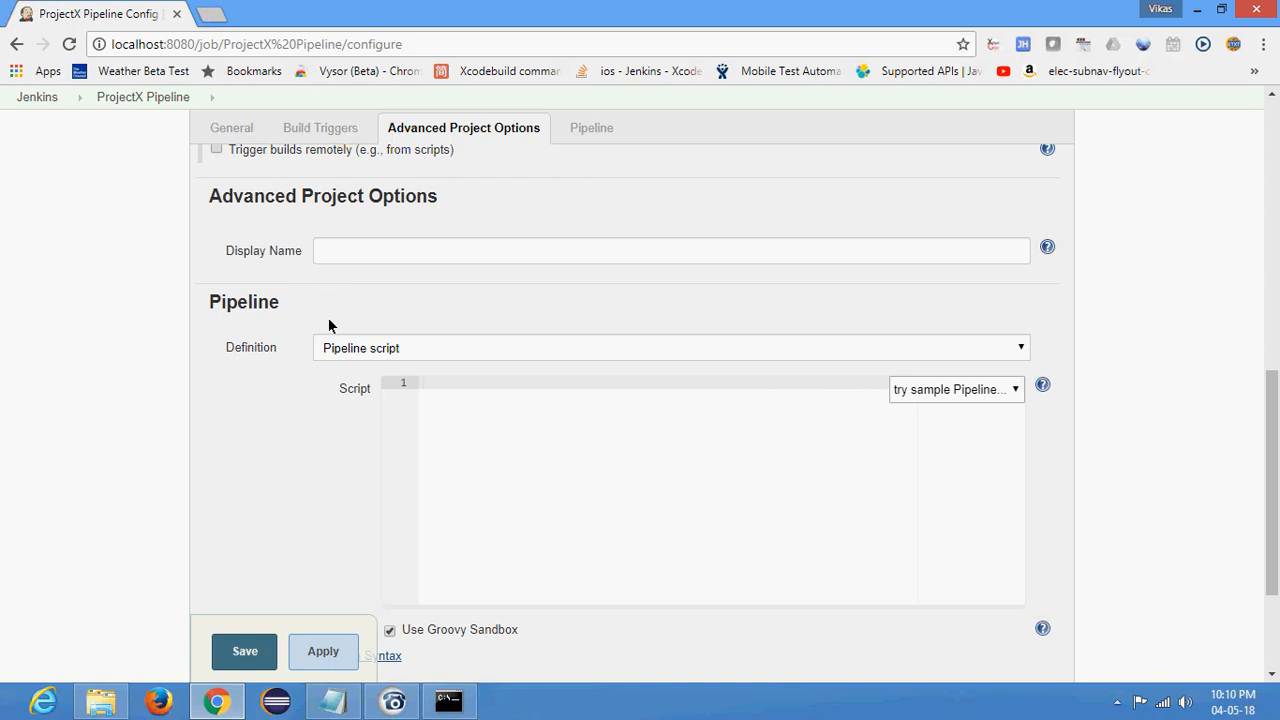
- Examine the choices for the pipeline definition in the Pipeline section
{"action": "double_click", "coordinate": [277, 303]}
{"action": "left_click", "coordinate": [396, 350]}
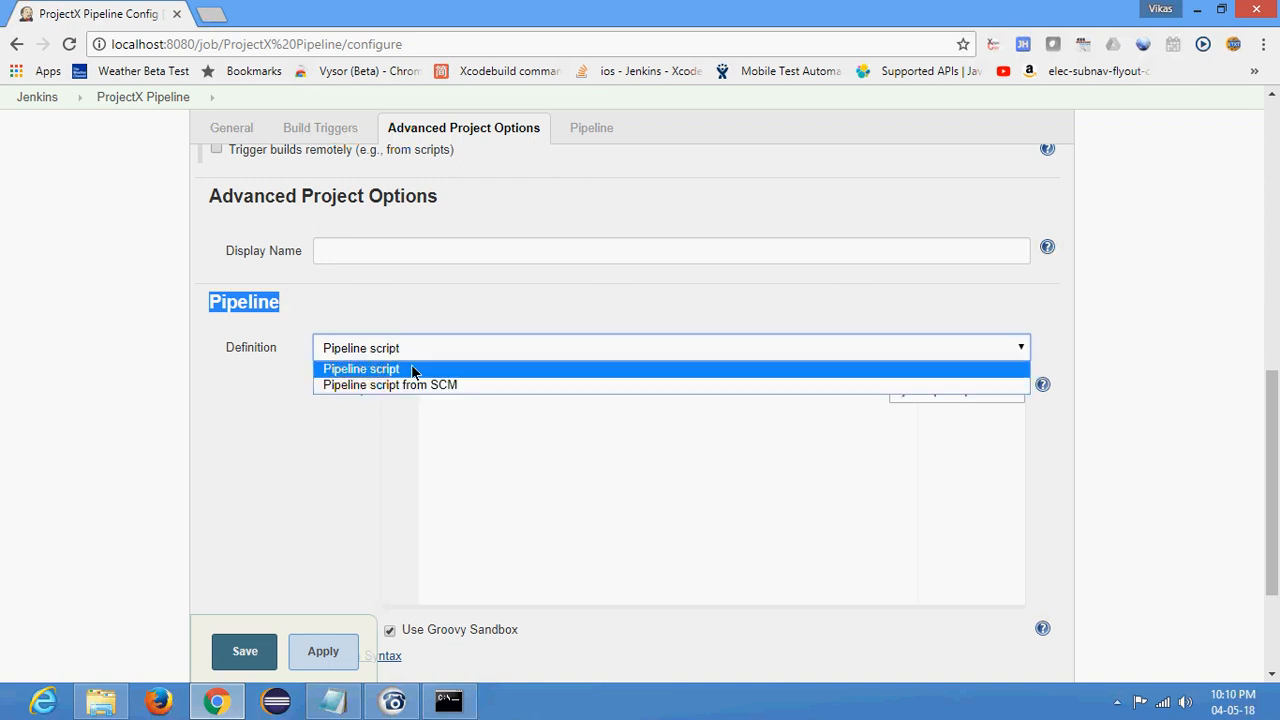
{"action": "left_click", "coordinate": [180, 388]}
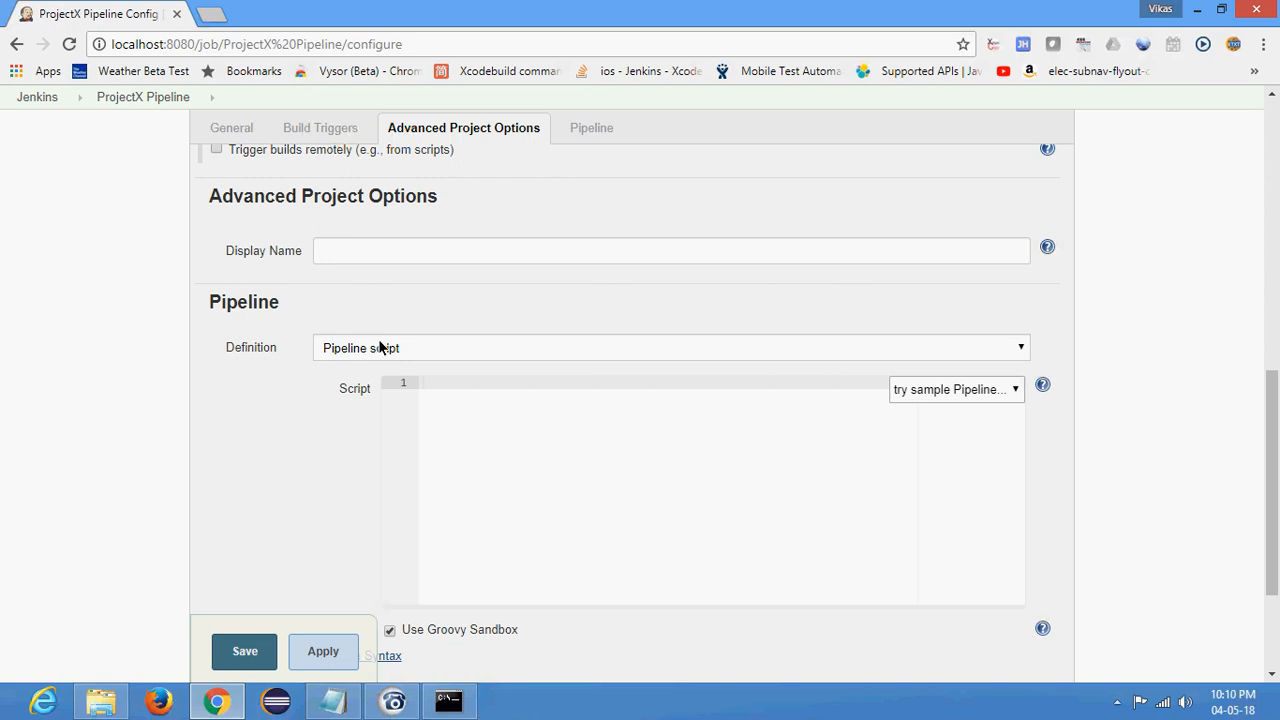
{"action": "left_click", "coordinate": [421, 356]}
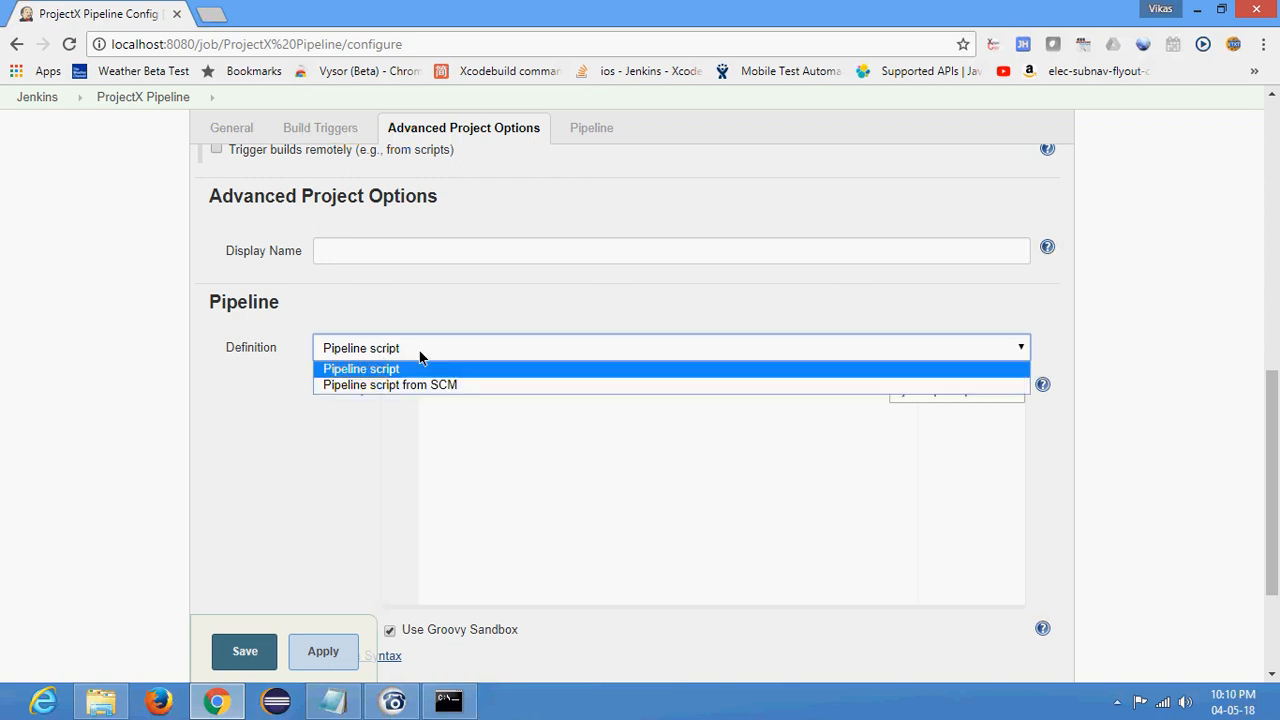
{"action": "left_click", "coordinate": [423, 368]}
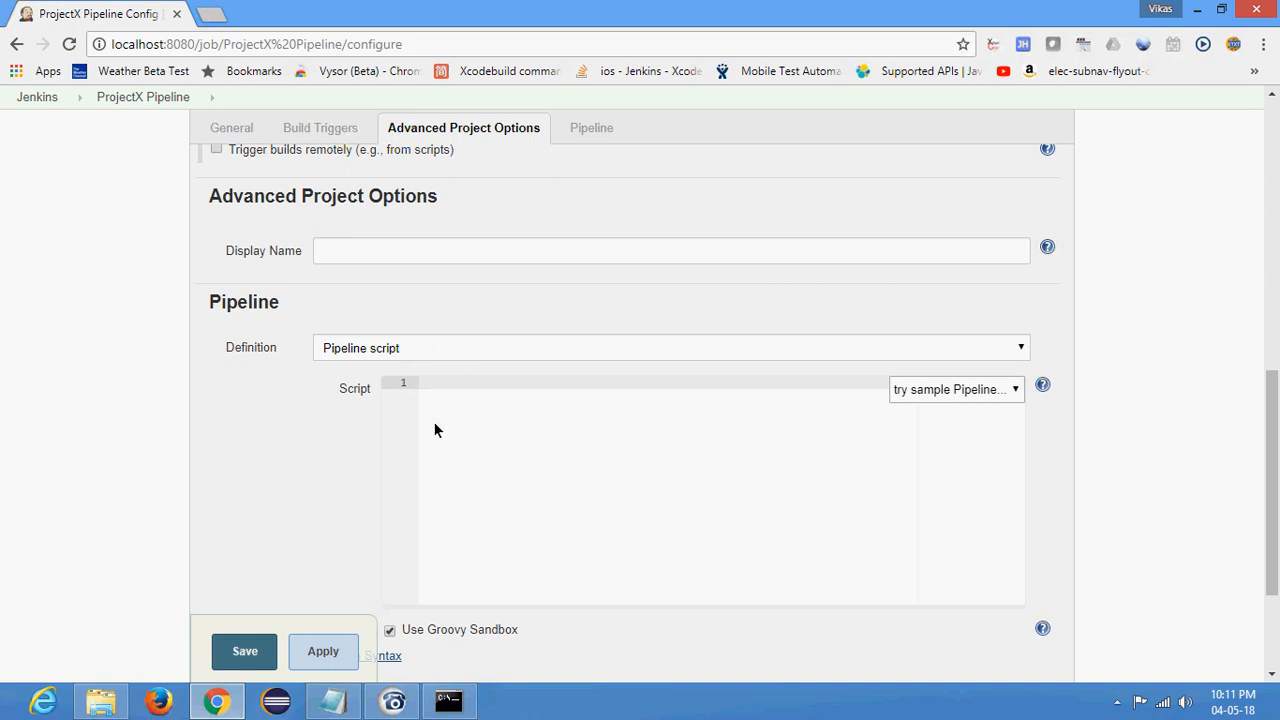
- Set the pipeline definition to "Pipeline script from SCM" with Git as the SCM
{"action": "left_click", "coordinate": [427, 347]}
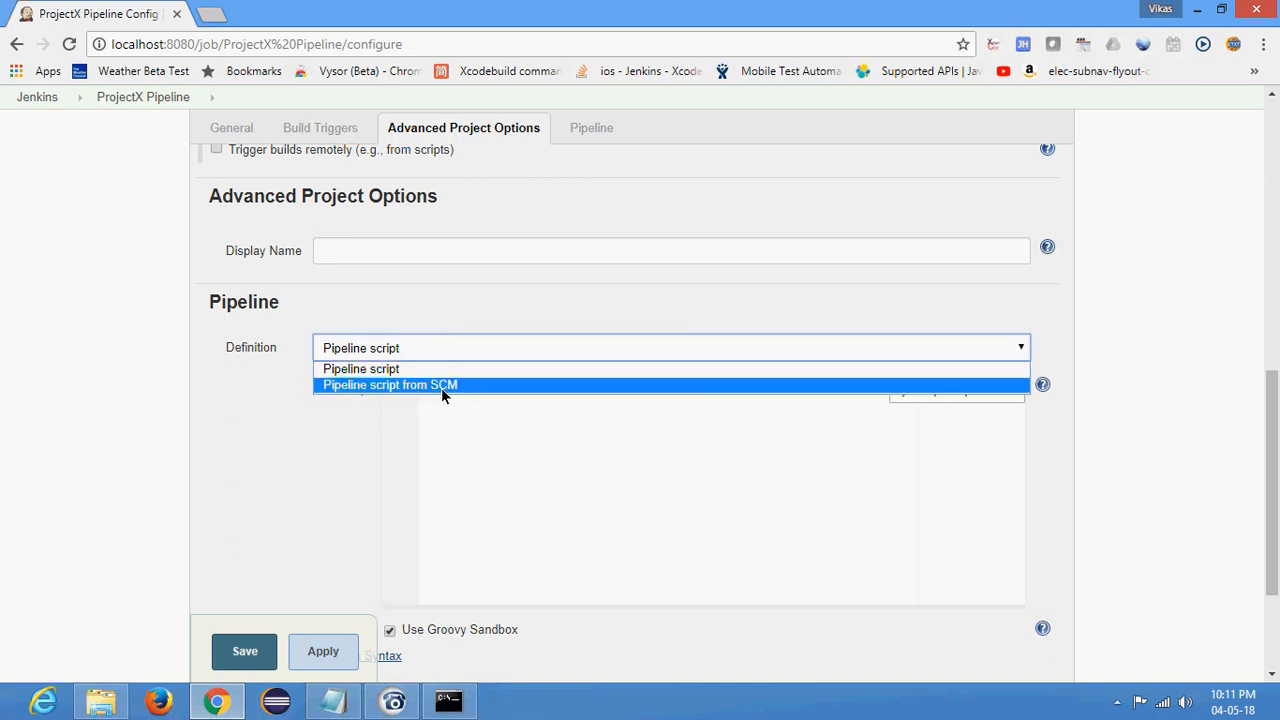
{"action": "left_click", "coordinate": [441, 386]}
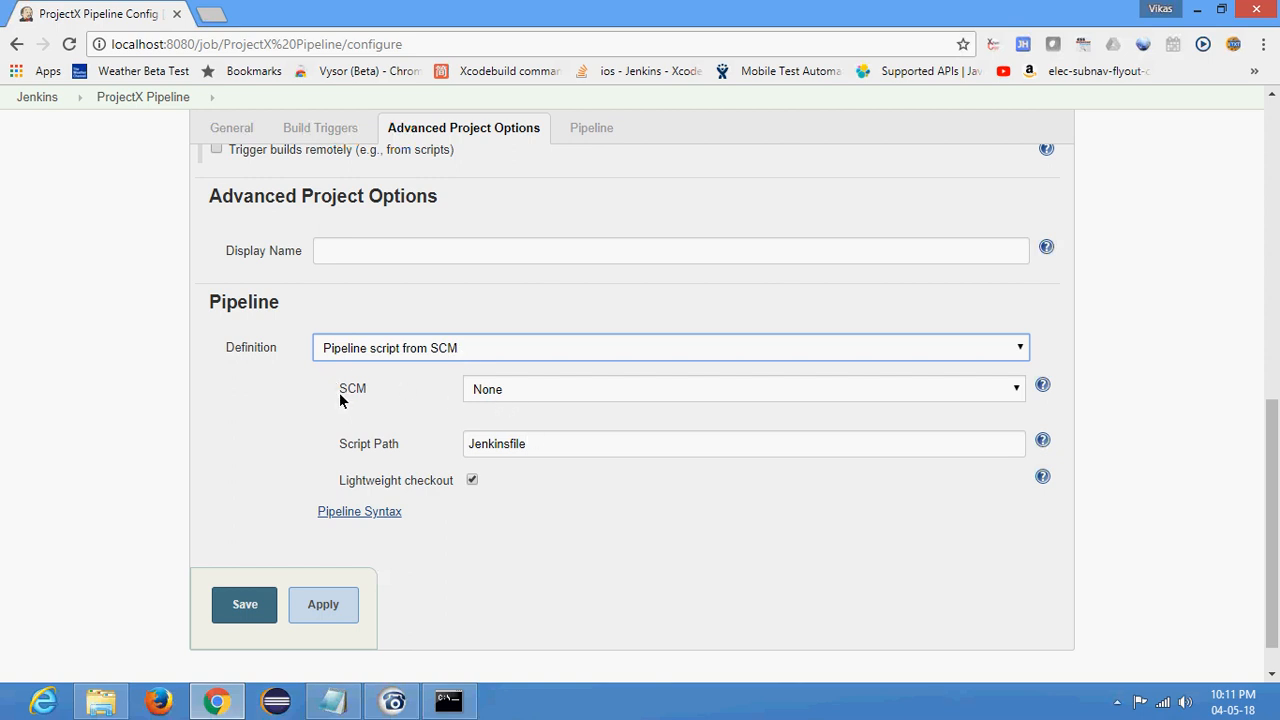
{"action": "left_click", "coordinate": [530, 392]}
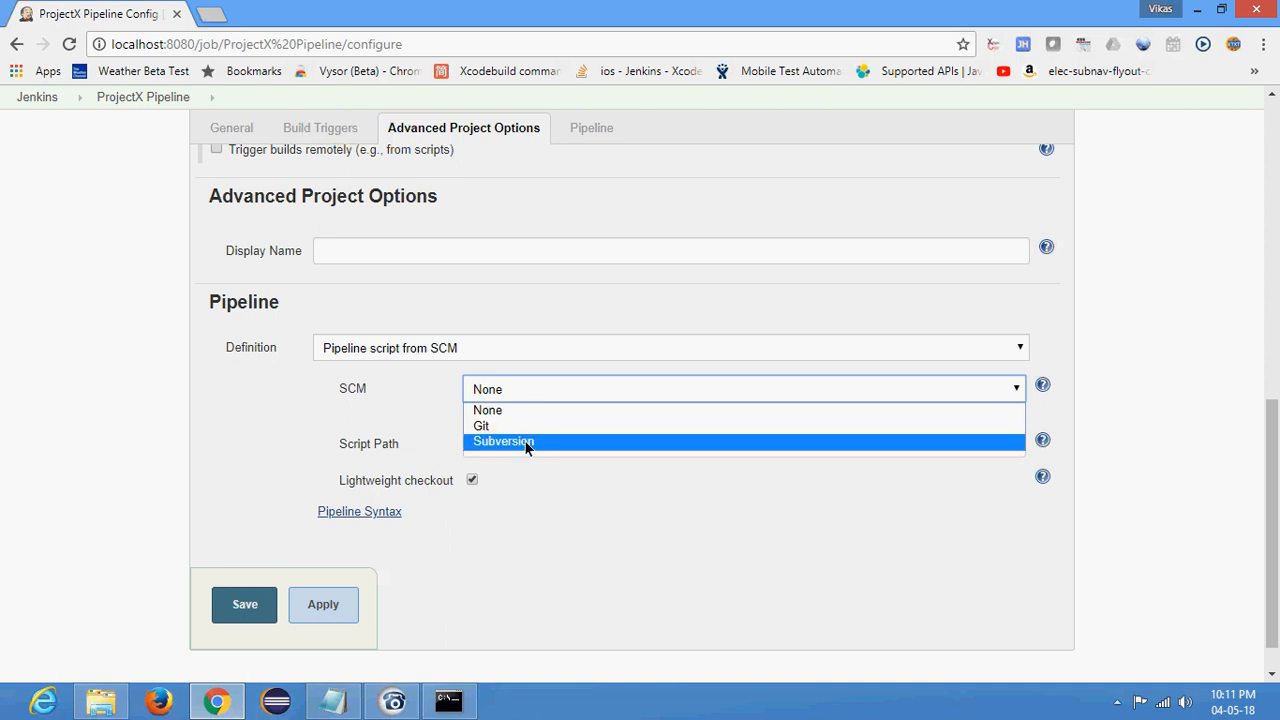
{"action": "left_click", "coordinate": [505, 426]}
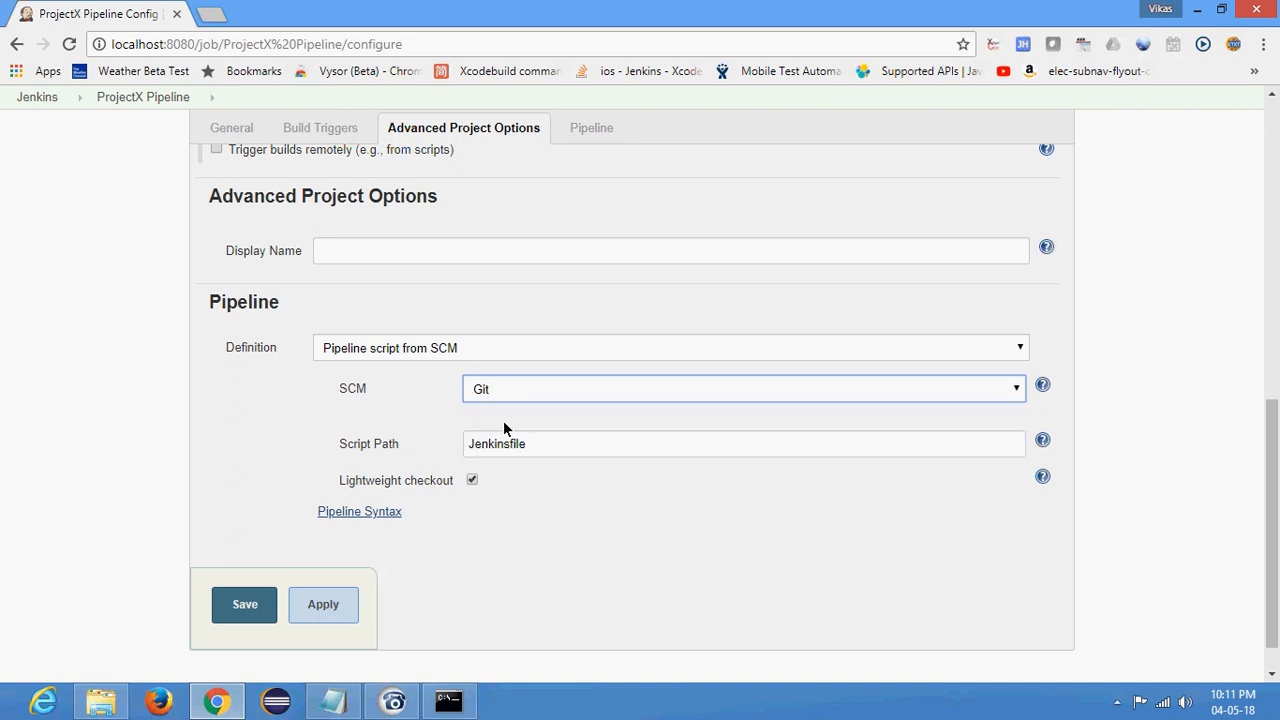
{"action": "left_click", "coordinate": [395, 414]}
{"action": "scroll", "coordinate": [405, 400], "scroll_direction": "down", "scroll_amount": 1}
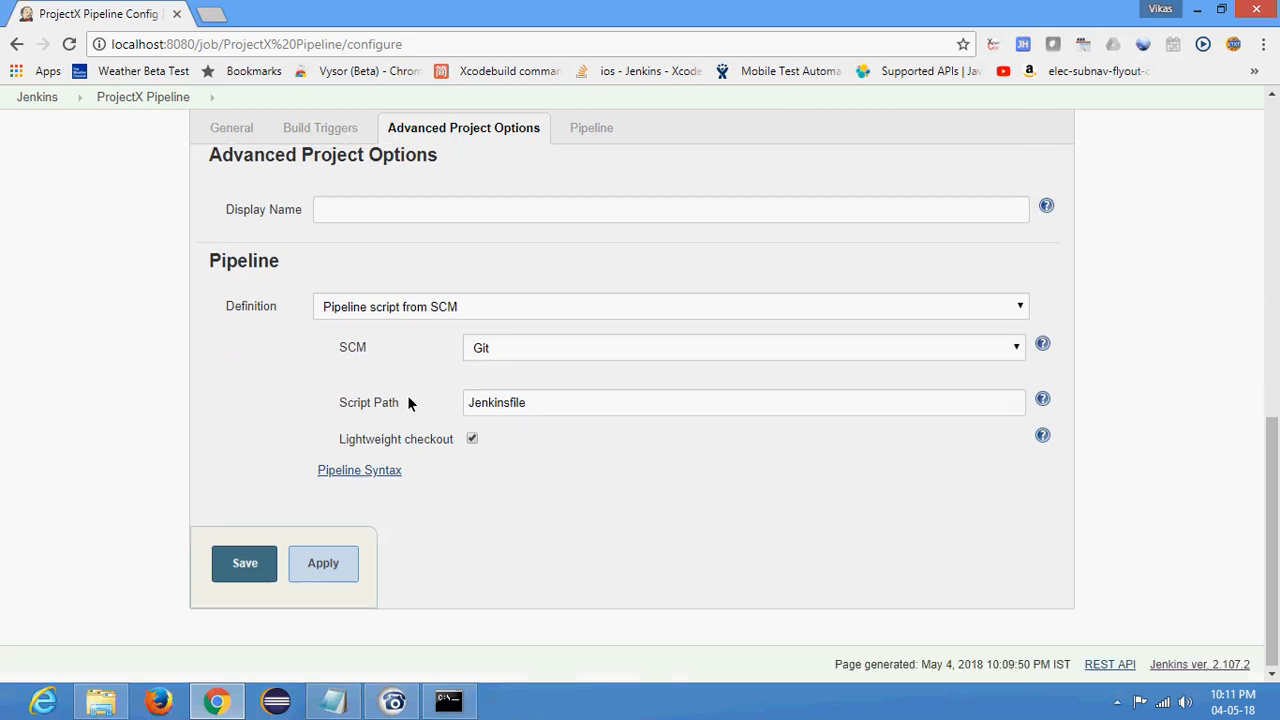
- Look over the Git repository, credentials, branch and repository browser settings for the SCM pipeline script
{"action": "left_click", "coordinate": [802, 410]}
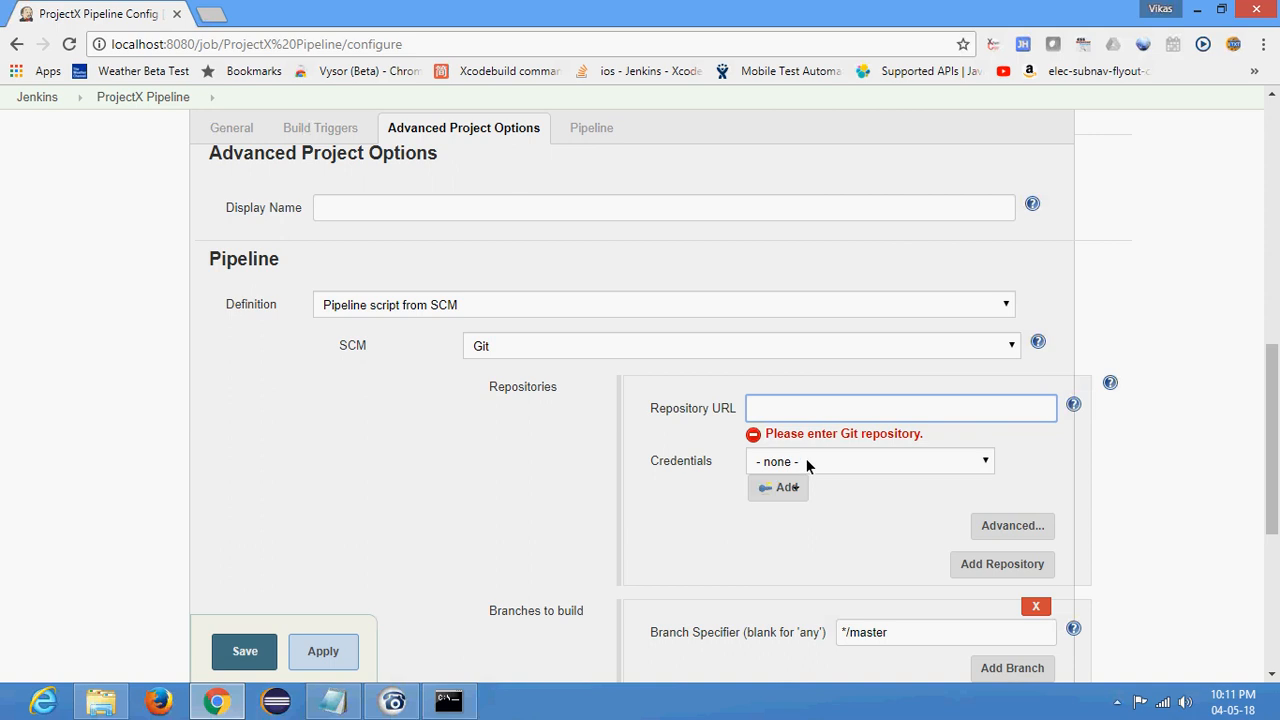
{"action": "left_click", "coordinate": [290, 447]}
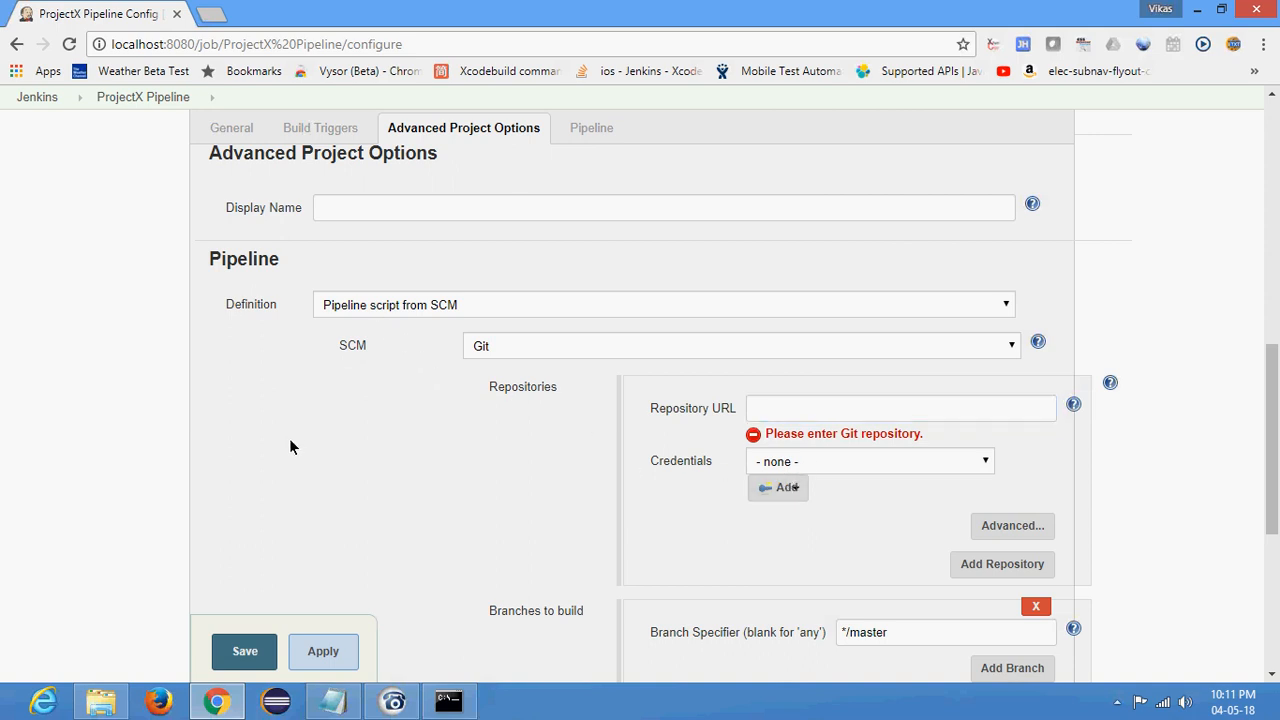
{"action": "scroll", "coordinate": [290, 447], "scroll_direction": "down", "scroll_amount": 2}
{"action": "scroll", "coordinate": [628, 320], "scroll_direction": "up", "scroll_amount": 1}
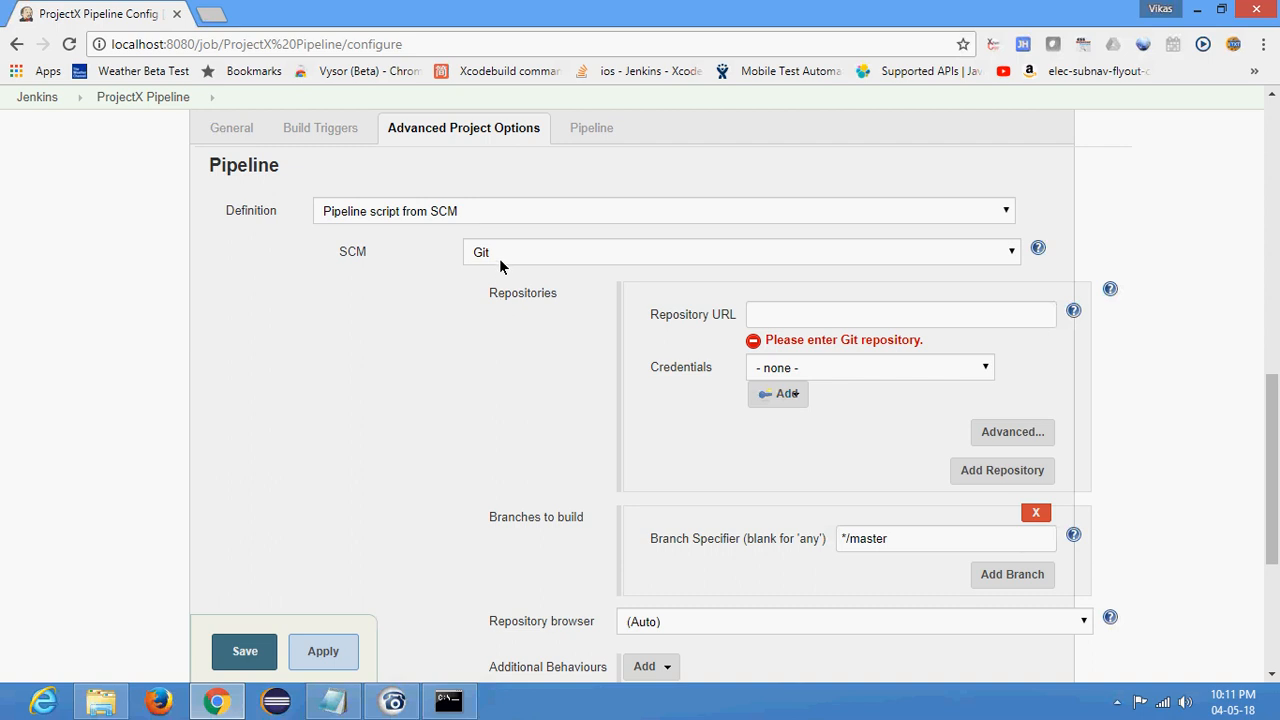
- Set the pipeline definition back to "Pipeline script" and place the cursor in the script editor
{"action": "left_click", "coordinate": [463, 215]}
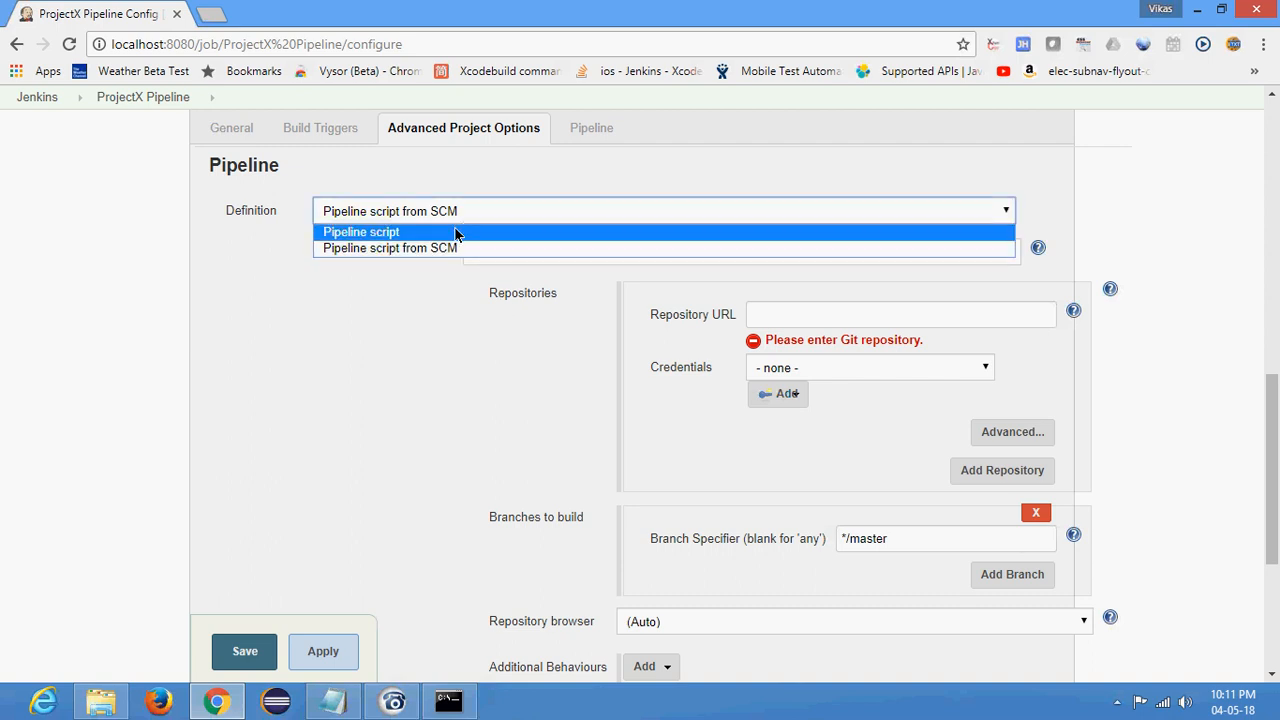
{"action": "left_click", "coordinate": [384, 236]}
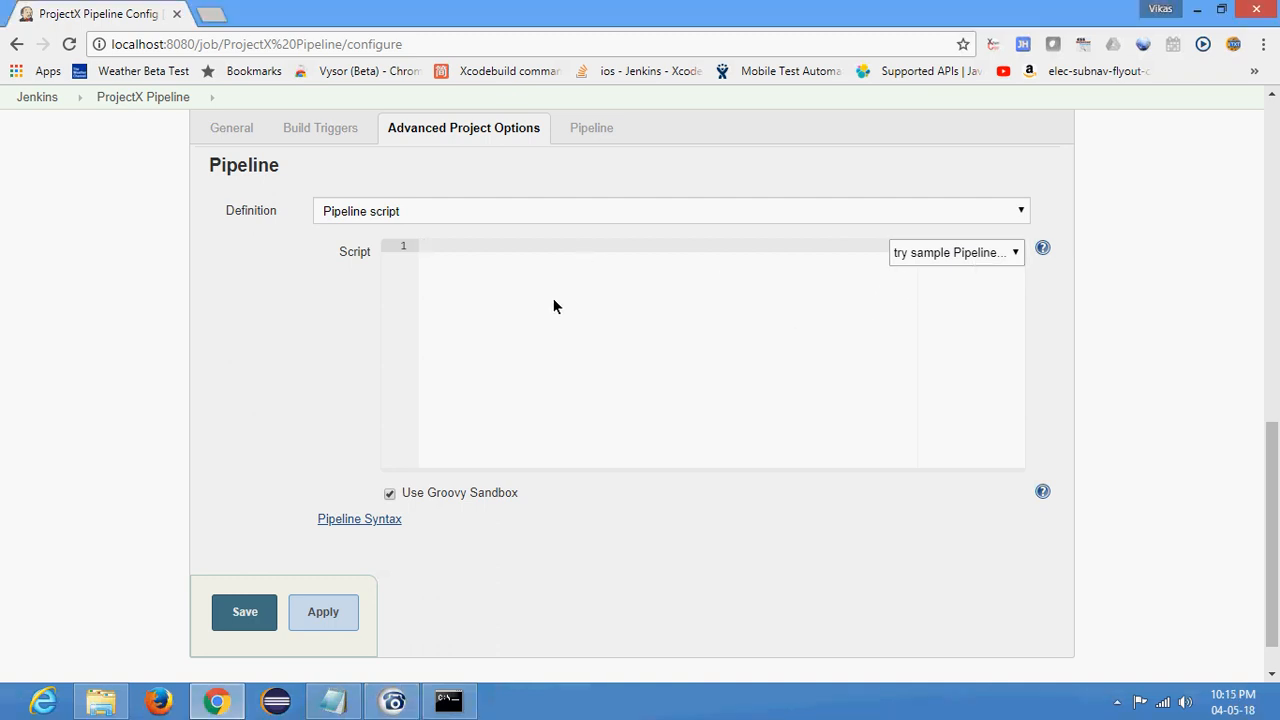
{"action": "left_click", "coordinate": [510, 222]}
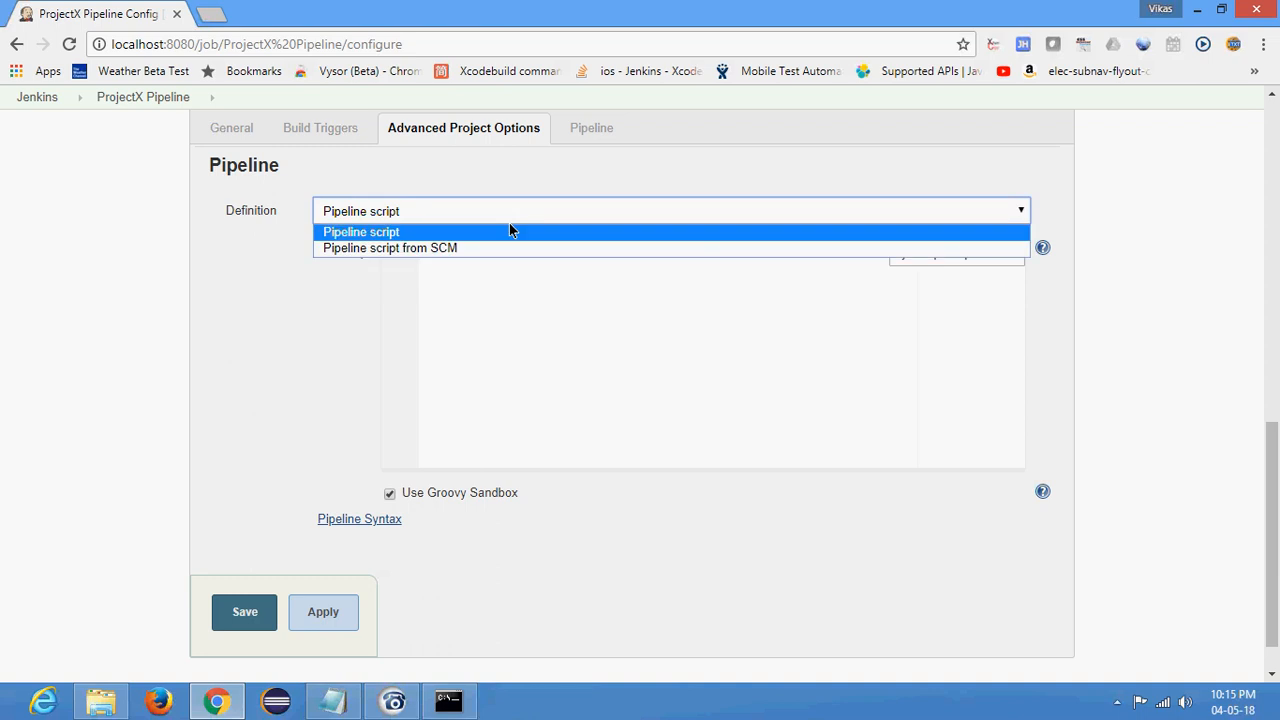
{"action": "left_click", "coordinate": [421, 231]}
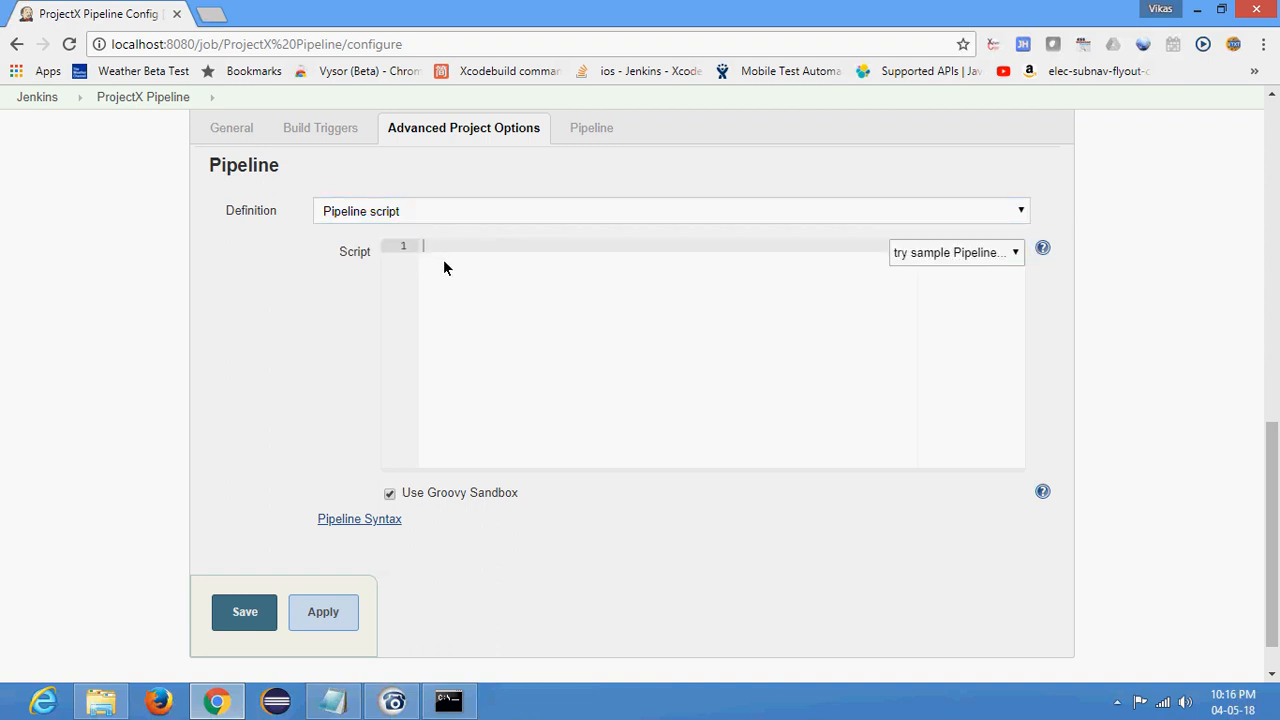
{"action": "left_click", "coordinate": [444, 267]}
- Load the Hello World sample pipeline into the script and look over its node block and echo line
{"action": "left_click", "coordinate": [995, 255]}
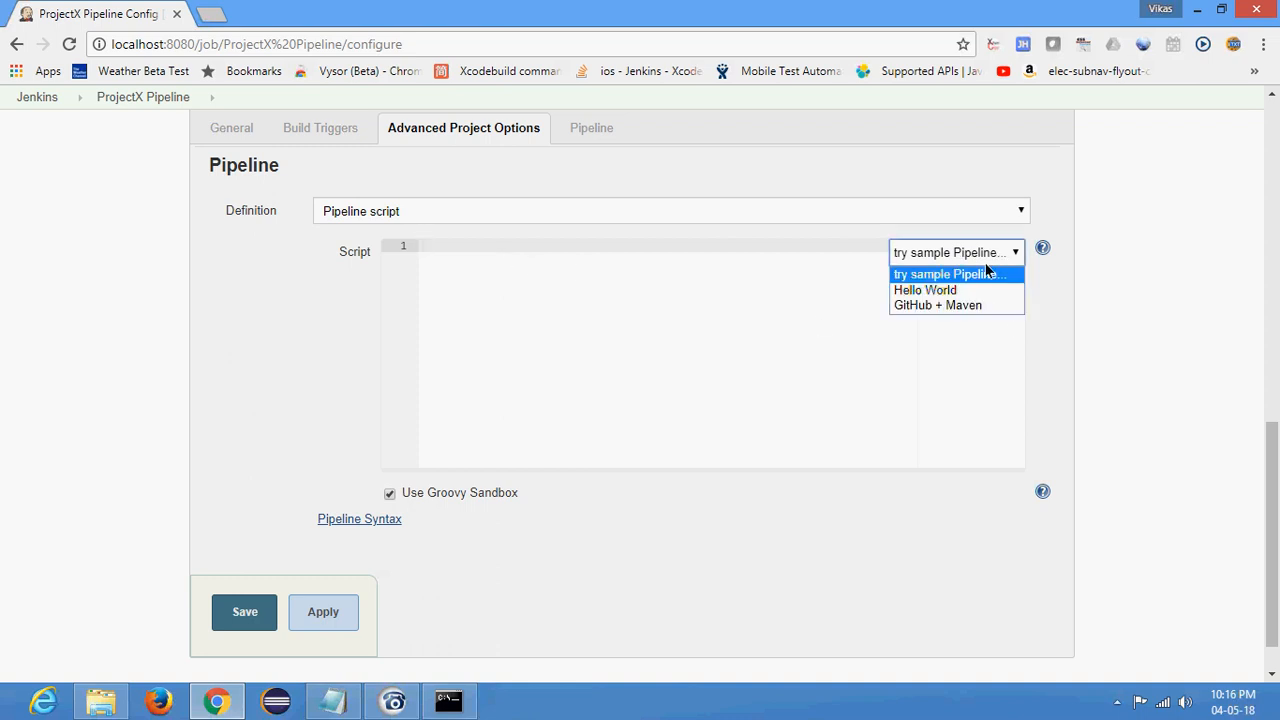
{"action": "left_click", "coordinate": [925, 292]}
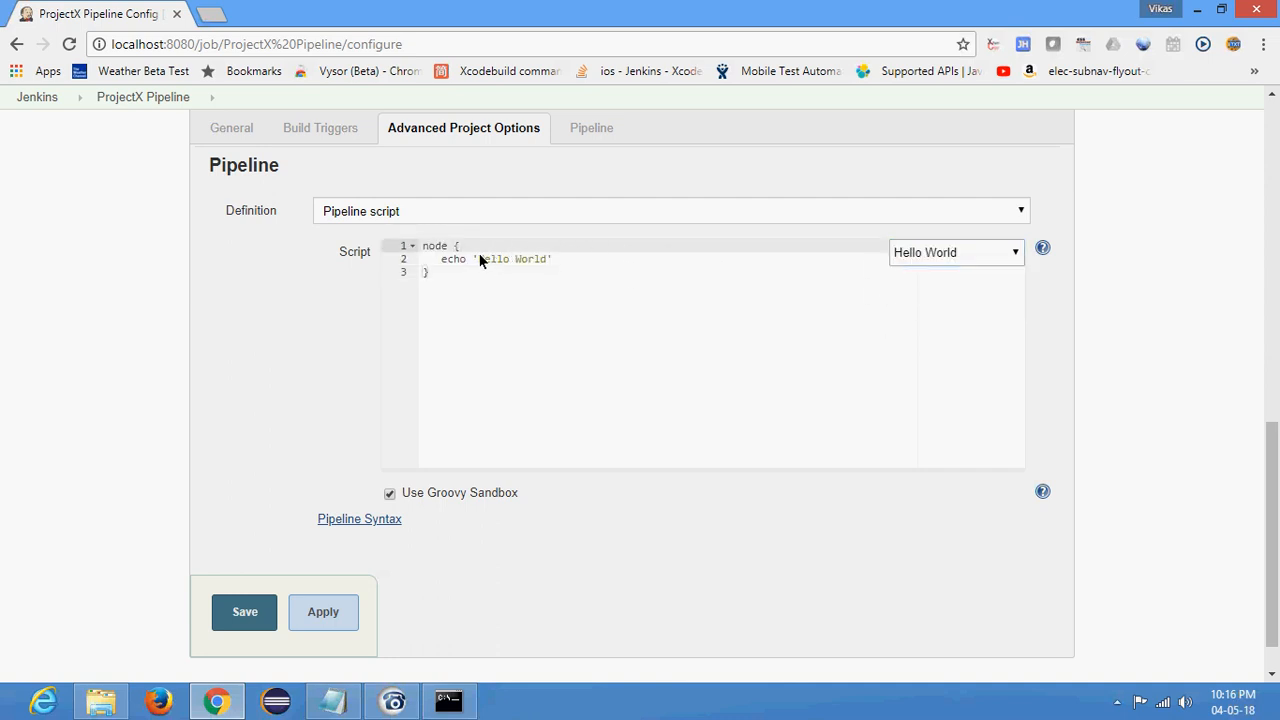
{"action": "left_click", "coordinate": [423, 244]}
{"action": "left_click", "coordinate": [442, 260]}
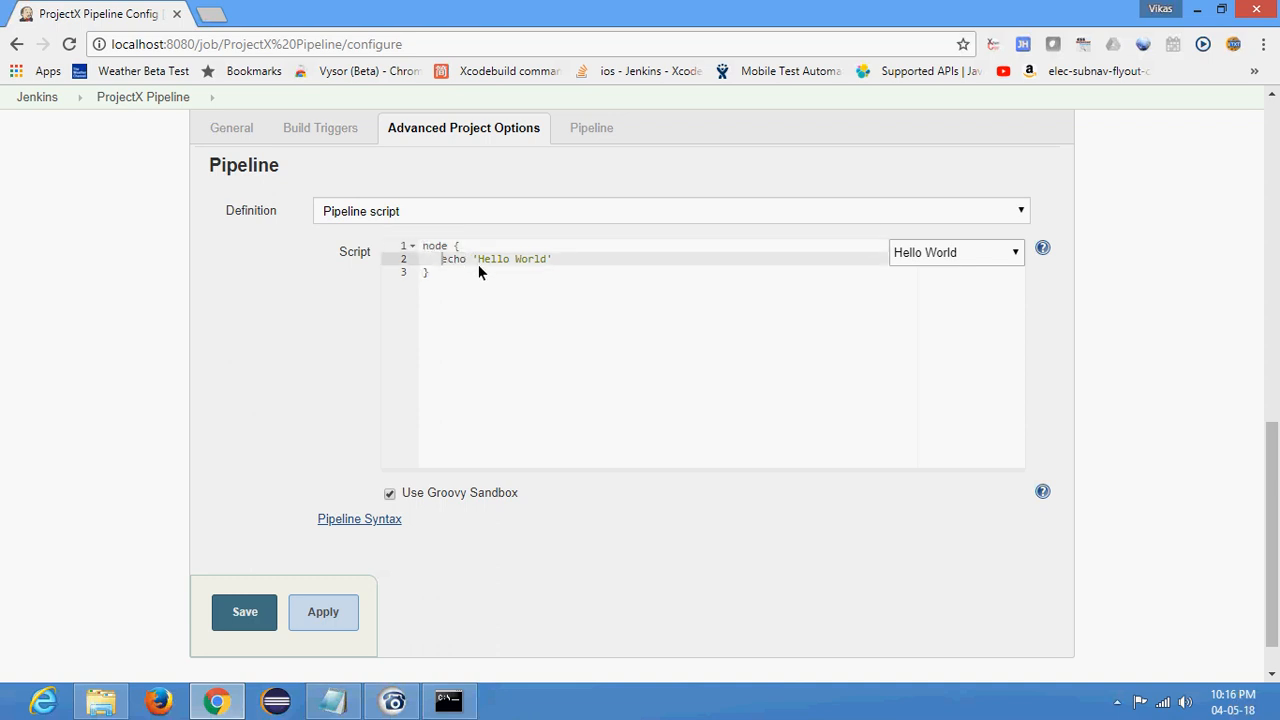
{"action": "double_click", "coordinate": [453, 260]}
{"action": "left_click", "coordinate": [551, 260]}
- Save the ProjectX Pipeline configuration and start a build of the job
{"action": "left_click", "coordinate": [258, 608]}
{"action": "right_click", "coordinate": [258, 607]}
{"action": "left_click", "coordinate": [237, 600]}
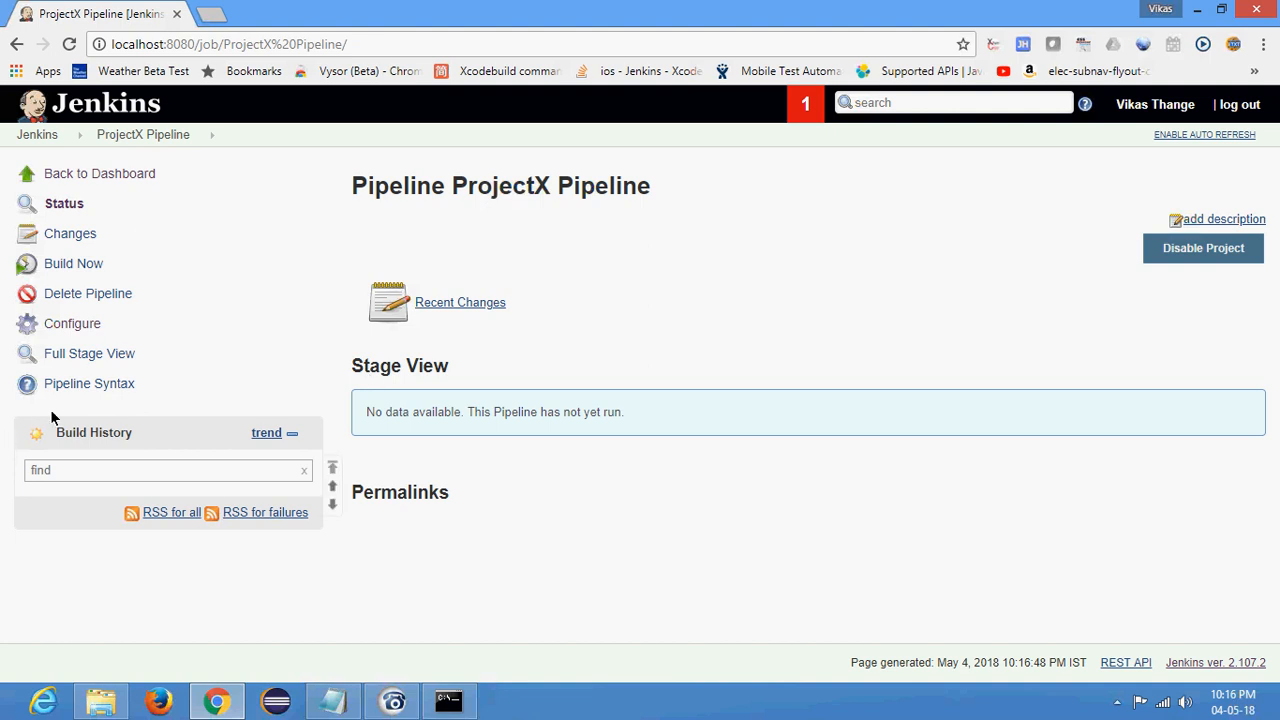
{"action": "left_click", "coordinate": [77, 265]}
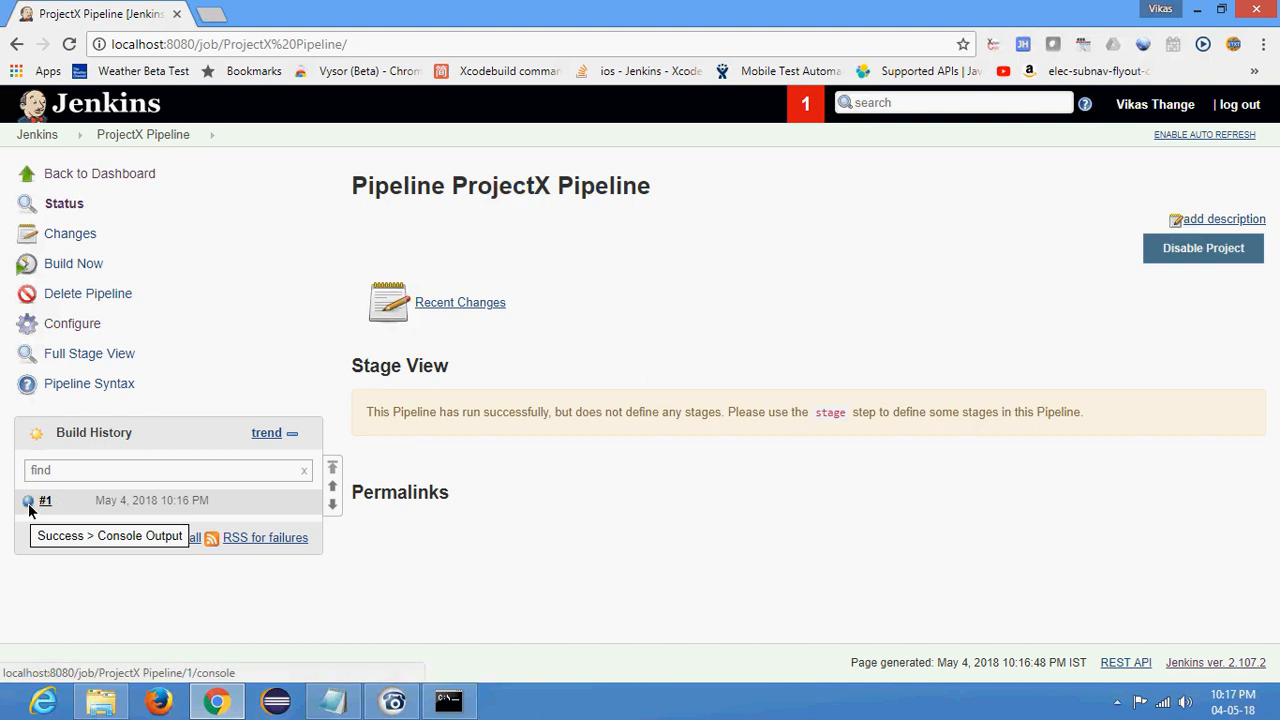
- Open the console output of build #1 and examine the text printed by the echo step
{"action": "left_click", "coordinate": [29, 509]}
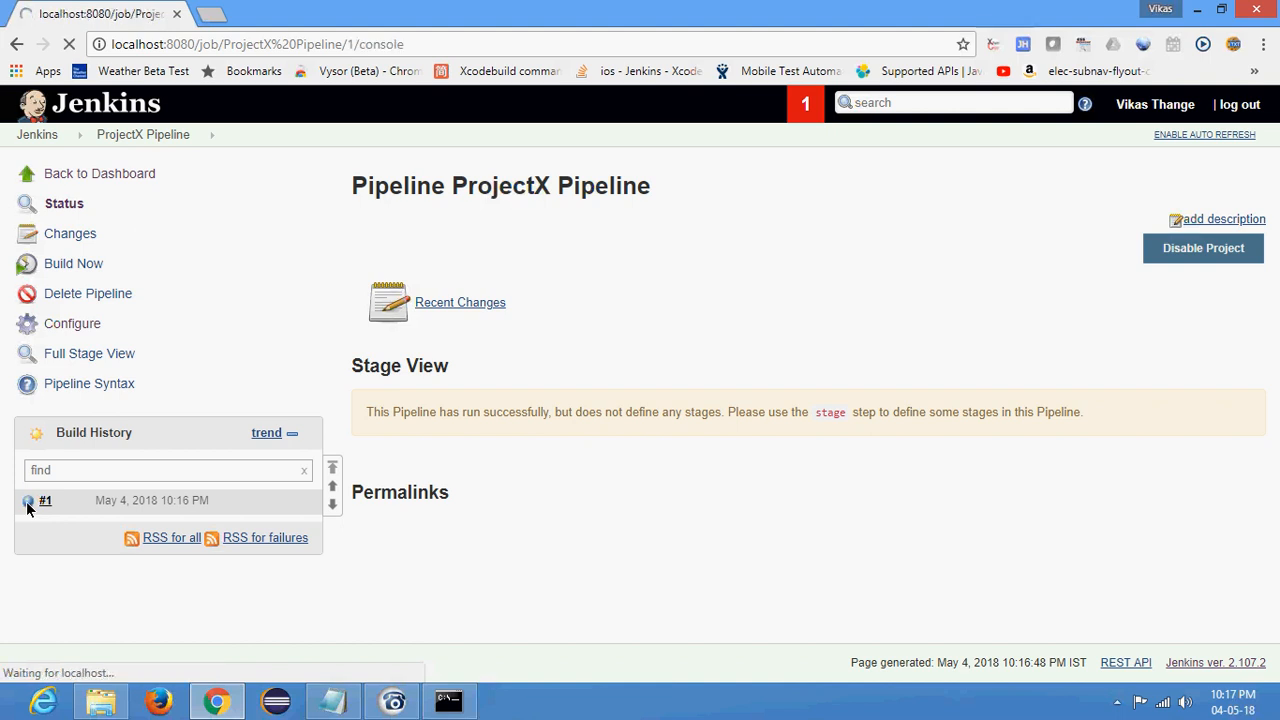
{"action": "left_click_drag", "start_coordinate": [351, 352], "coordinate": [453, 333]}
{"action": "left_click_drag", "start_coordinate": [345, 353], "coordinate": [428, 350]}
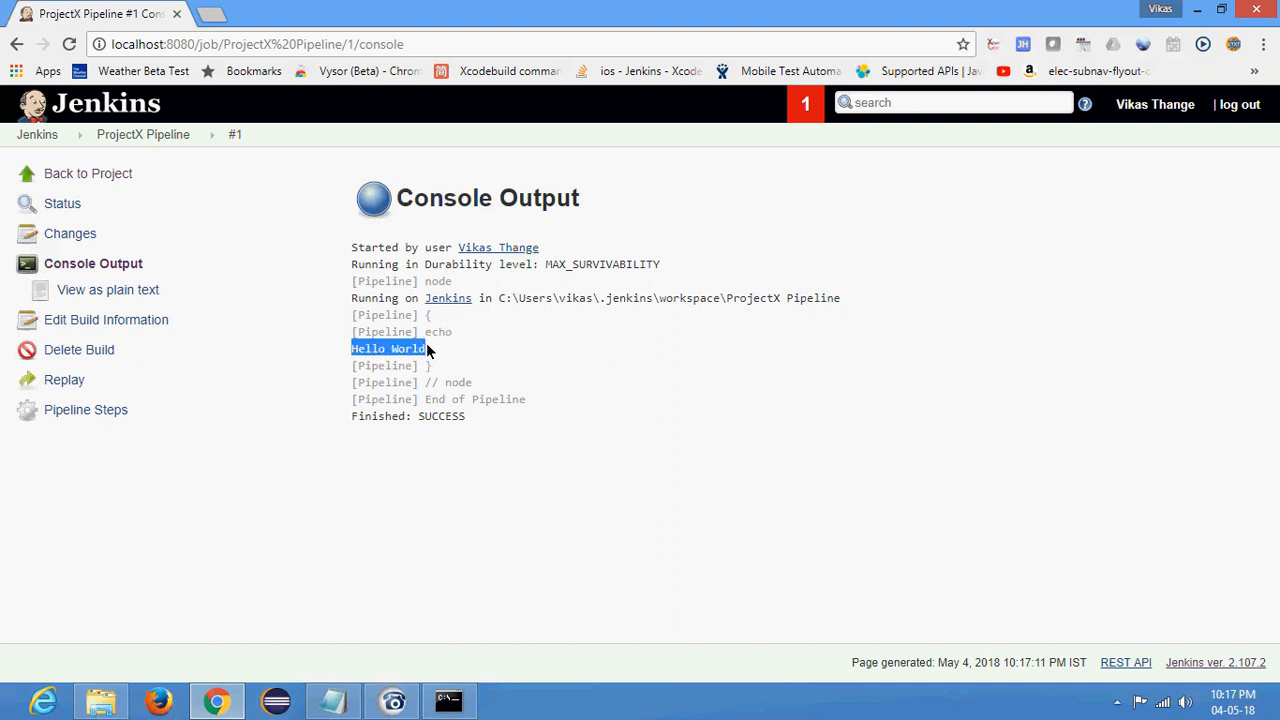
{"action": "left_click", "coordinate": [428, 350]}
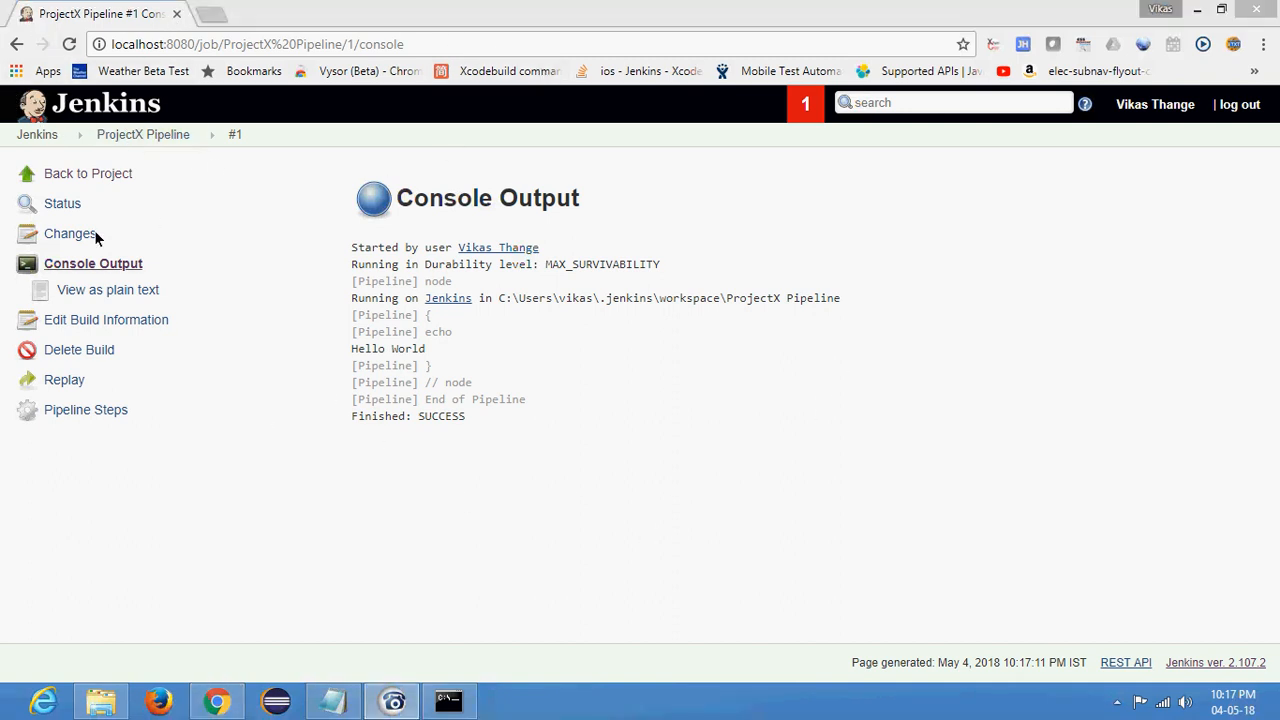
- Return to the ProjectX Pipeline page and read the Stage View section's notice about defining stages
{"action": "left_click", "coordinate": [12, 46]}
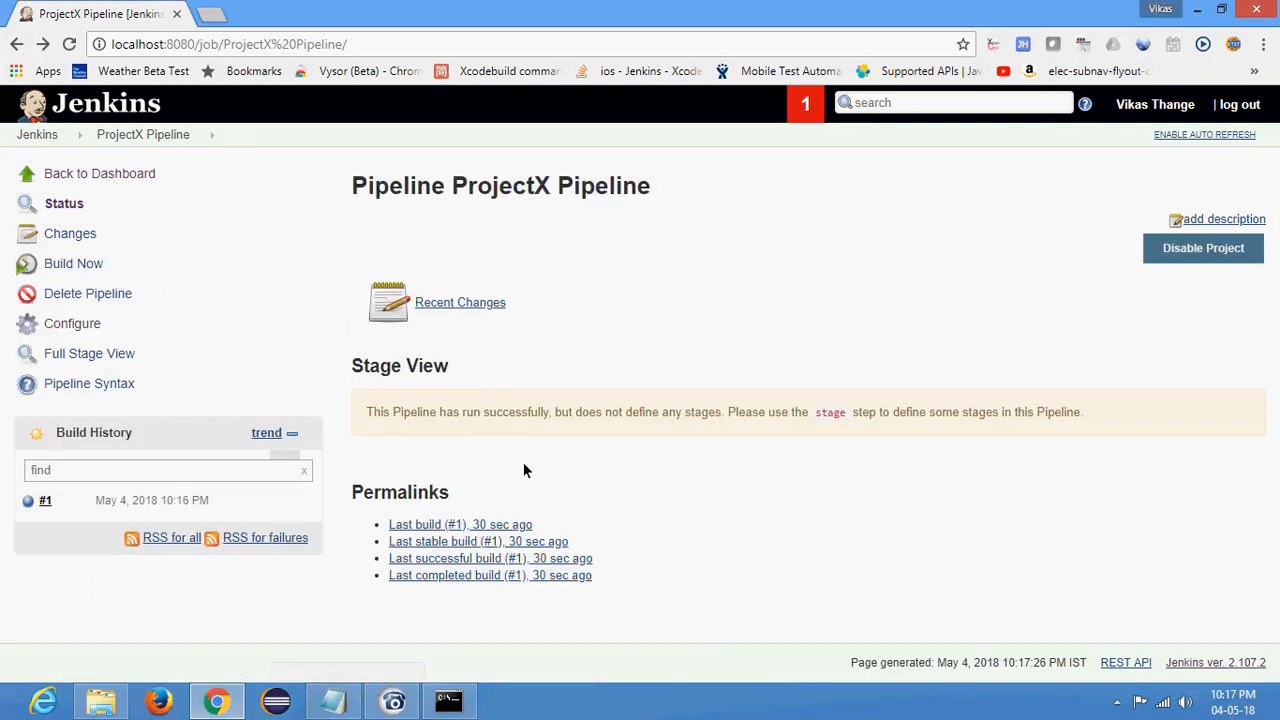
{"action": "left_click_drag", "start_coordinate": [352, 360], "coordinate": [421, 372]}
{"action": "left_click", "coordinate": [459, 374]}
{"action": "left_click", "coordinate": [384, 376]}
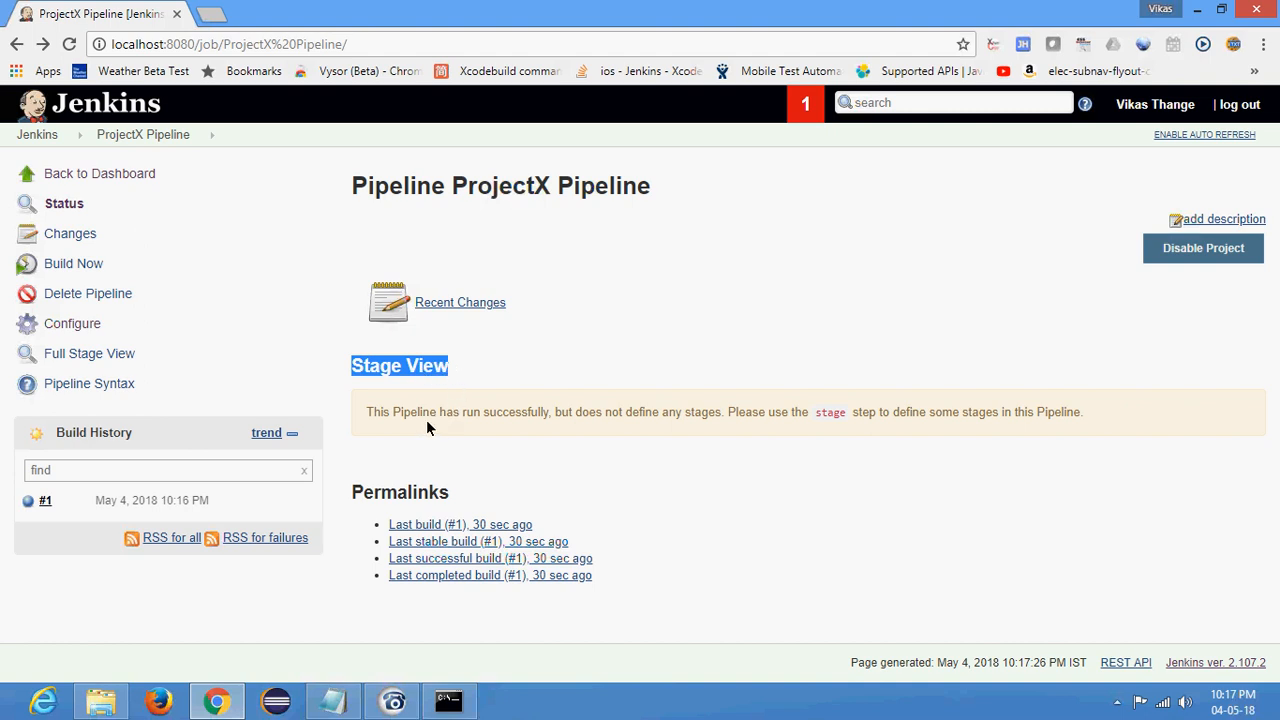
{"action": "double_click", "coordinate": [421, 411]}
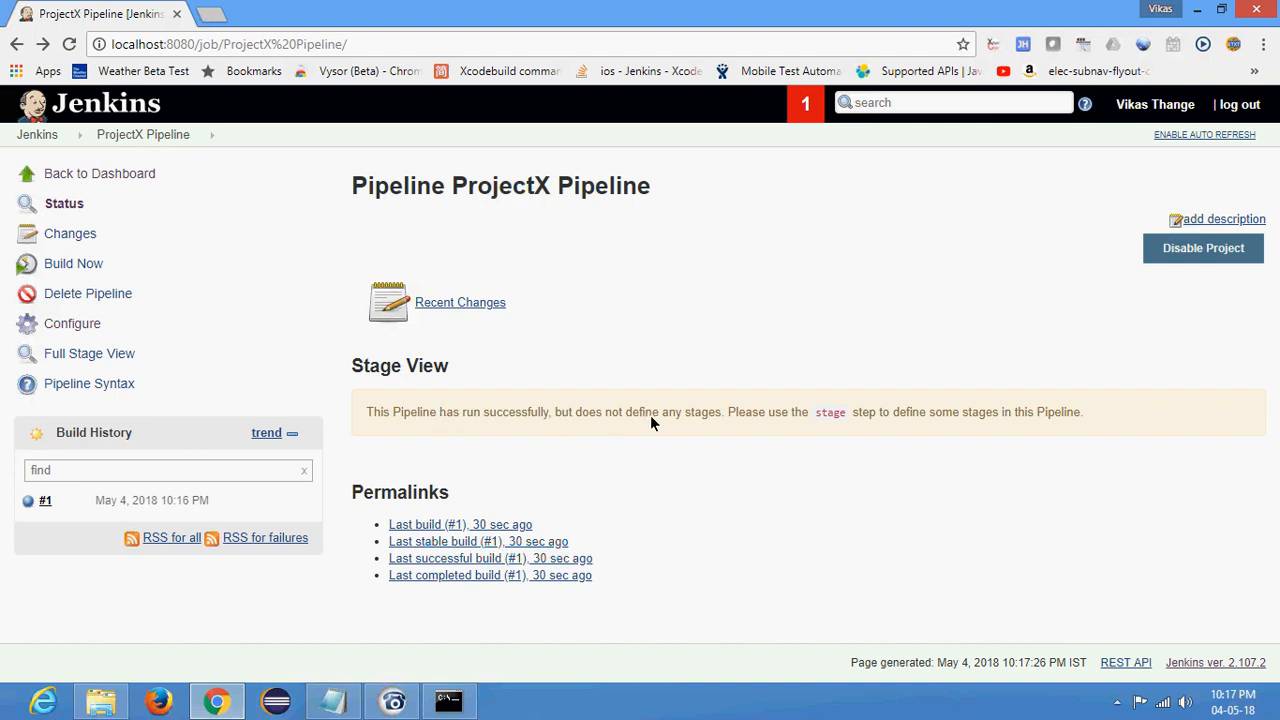
{"action": "left_click_drag", "start_coordinate": [722, 410], "coordinate": [686, 412]}
{"action": "left_click_drag", "start_coordinate": [728, 410], "coordinate": [808, 411]}
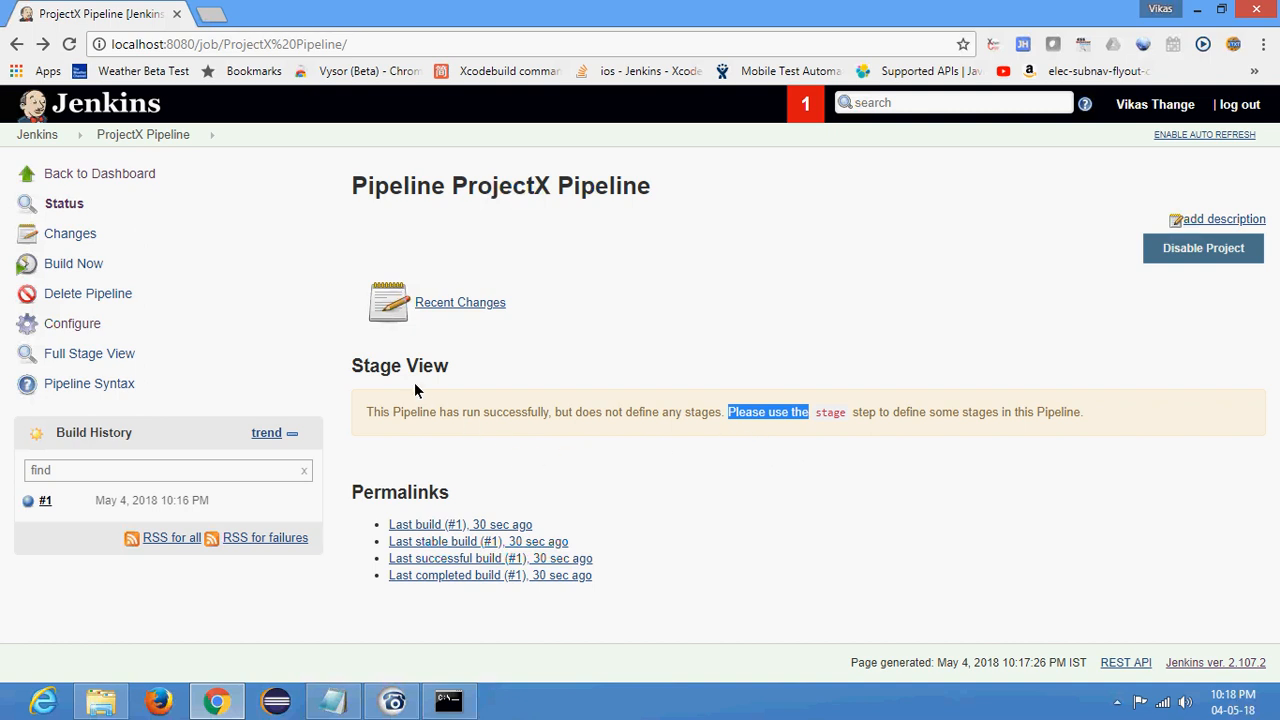
{"action": "left_click", "coordinate": [797, 420]}
{"action": "left_click", "coordinate": [1084, 418]}
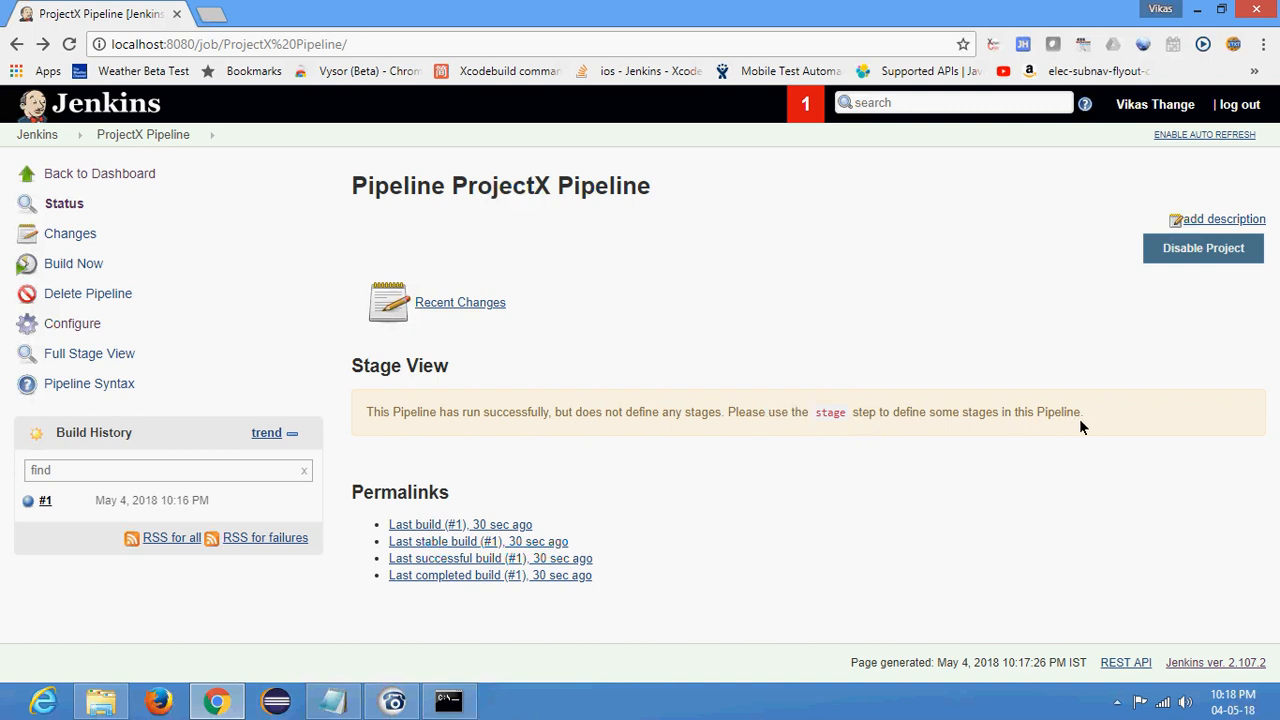
- Reopen the job's configuration and add a stages block inside the node block of the pipeline script
{"action": "left_click", "coordinate": [75, 323]}
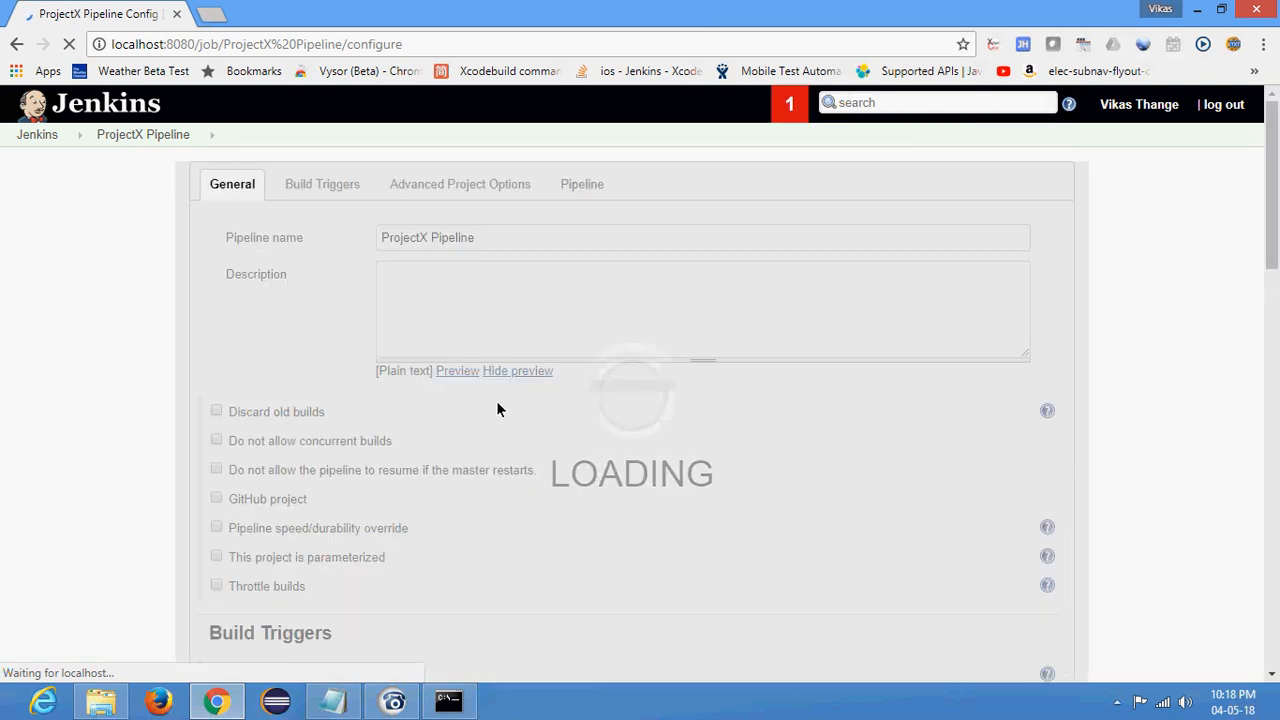
{"action": "scroll", "coordinate": [532, 450], "scroll_direction": "down", "scroll_amount": 15}
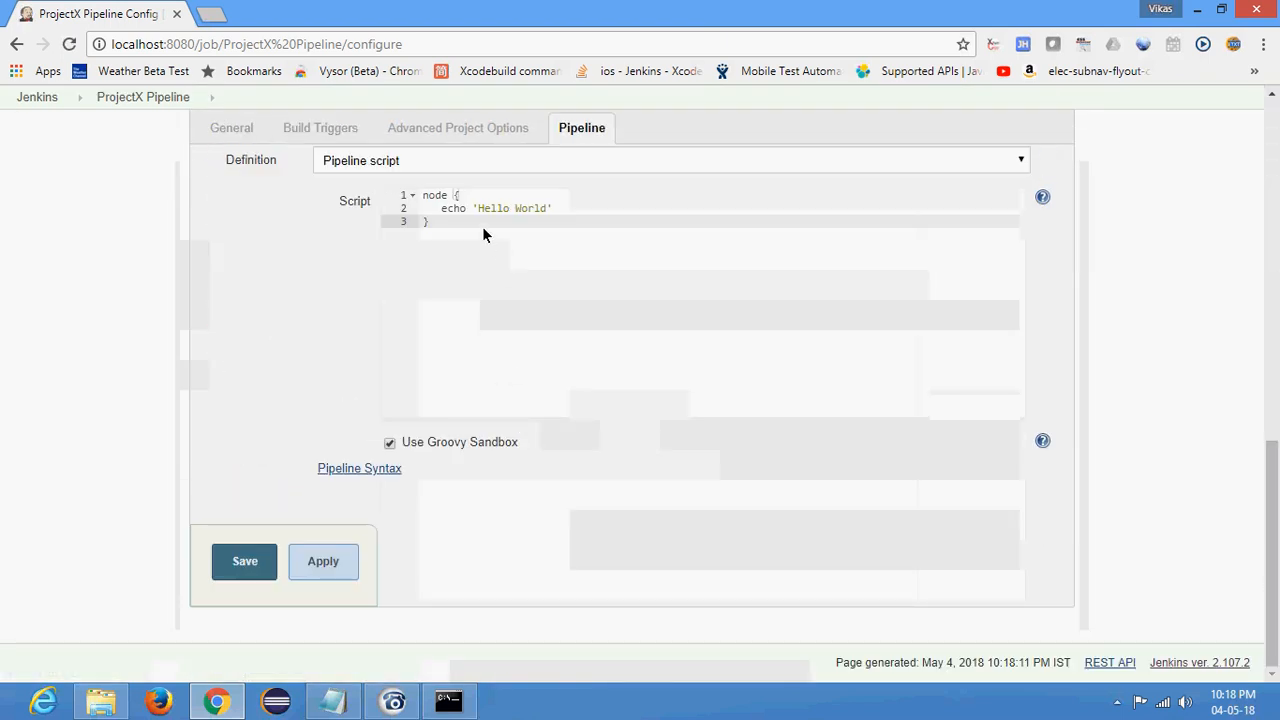
{"action": "left_click", "coordinate": [462, 194]}
{"action": "key", "text": "Return"}
{"action": "type", "text": "stages{"}
{"action": "key", "text": "Return"}
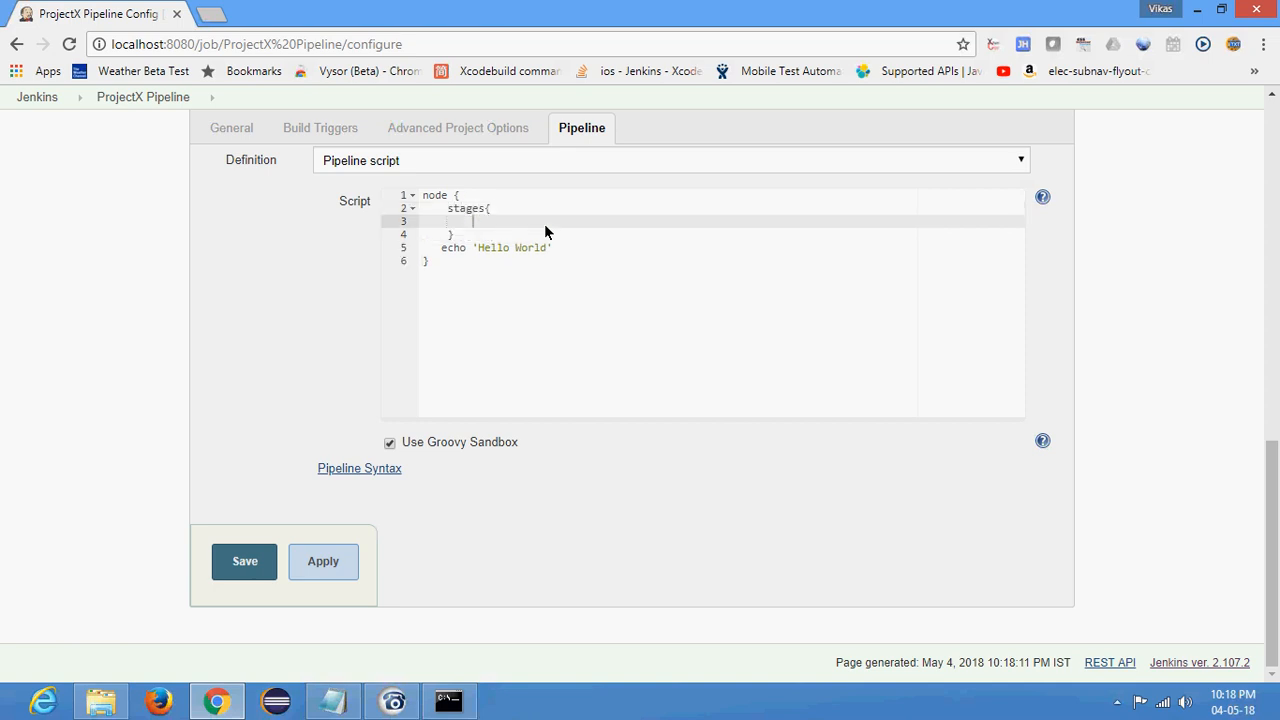
- Move the echo 'Hello World' line into a new stage block inside the stages block
{"action": "key", "text": "Down"}
{"action": "key", "text": "Down"}
{"action": "key", "text": "shift+Home"}
{"action": "key", "text": "ctrl+c"}
{"action": "key", "text": "BackSpace"}
{"action": "key", "text": "Up"}
{"action": "key", "text": "Up"}
{"action": "type", "text": "stage{"}
{"action": "key", "text": "Return"}
{"action": "key", "text": "ctrl+v"}
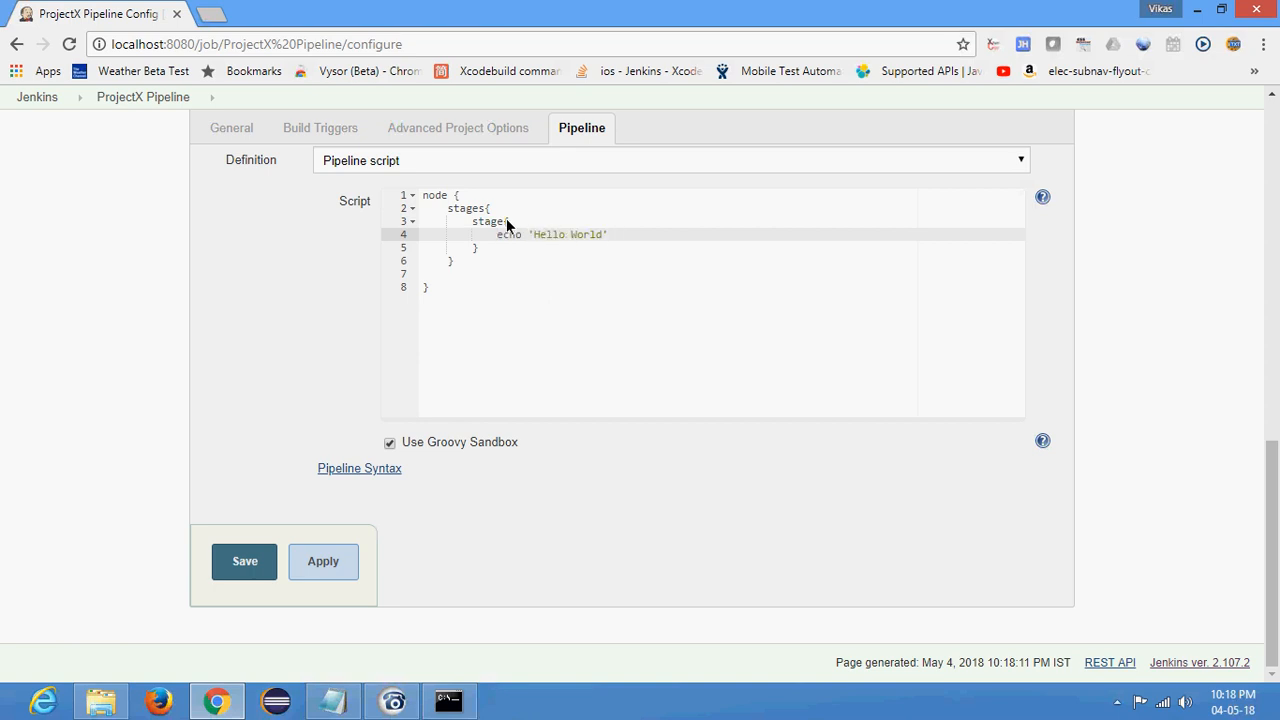
- Name the stage "say hello" in the pipeline script and save the job configuration
{"action": "left_click", "coordinate": [509, 221]}
{"action": "type", "text": "()"}
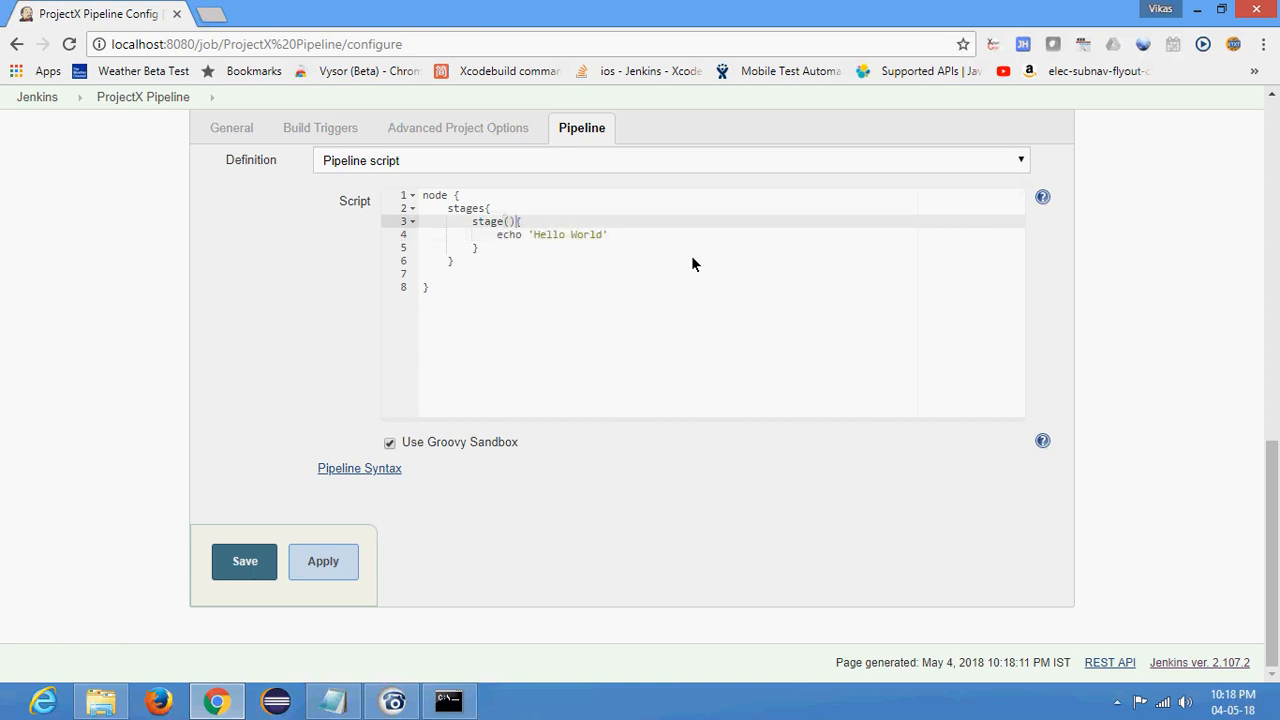
{"action": "type", "text": "\"stage1"}
{"action": "key", "text": "BackSpace"}
{"action": "key", "text": "BackSpace"}
{"action": "key", "text": "BackSpace"}
{"action": "key", "text": "BackSpace"}
{"action": "key", "text": "BackSpace"}
{"action": "key", "text": "BackSpace"}
{"action": "type", "text": "sat hello"}
{"action": "key", "text": "BackSpace"}
{"action": "type", "text": "y"}
{"action": "left_click", "coordinate": [250, 562]}
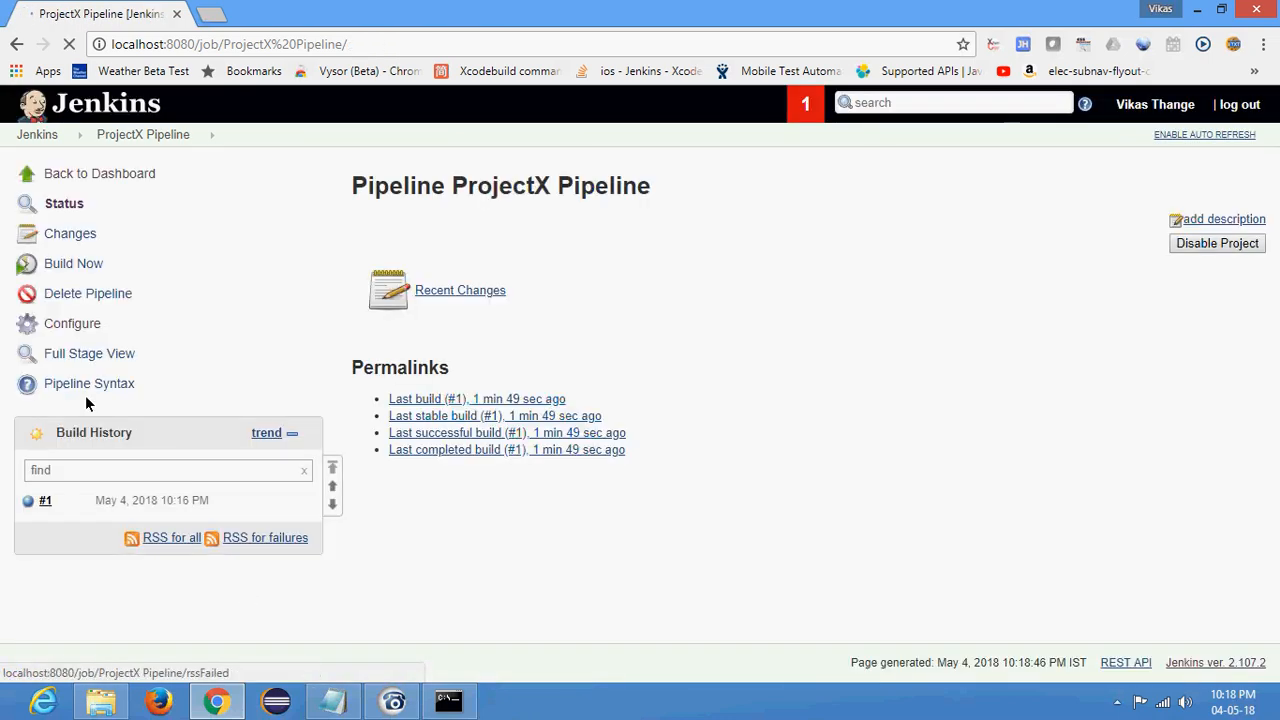
- Build the ProjectX Pipeline job and examine the error text in build #2's console output
{"action": "left_click", "coordinate": [75, 264]}
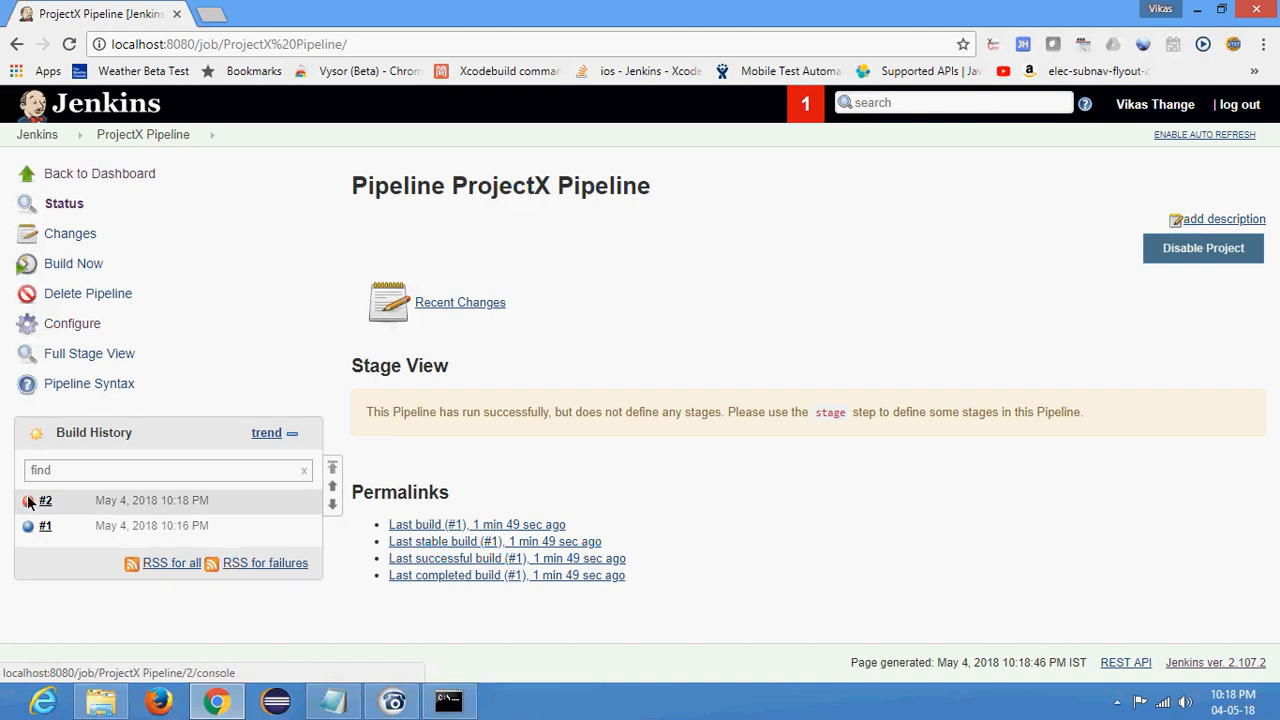
{"action": "left_click", "coordinate": [30, 507]}
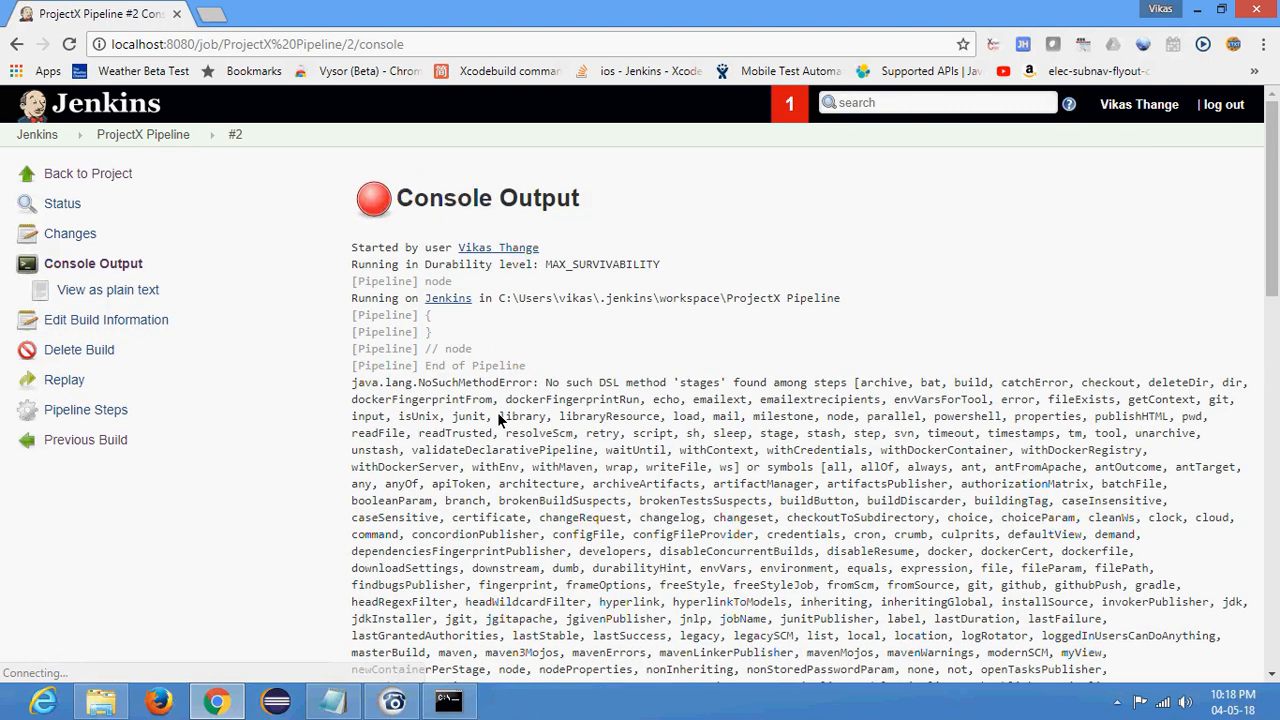
{"action": "double_click", "coordinate": [699, 384]}
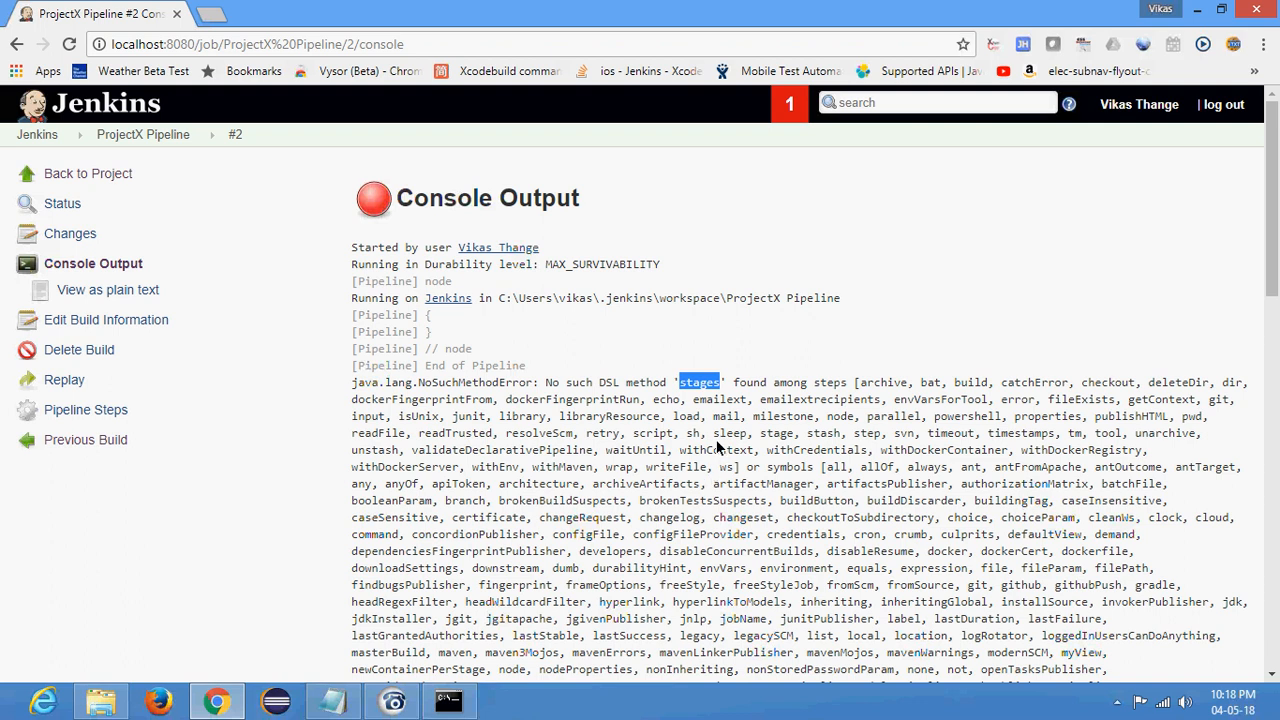
{"action": "left_click", "coordinate": [683, 365]}
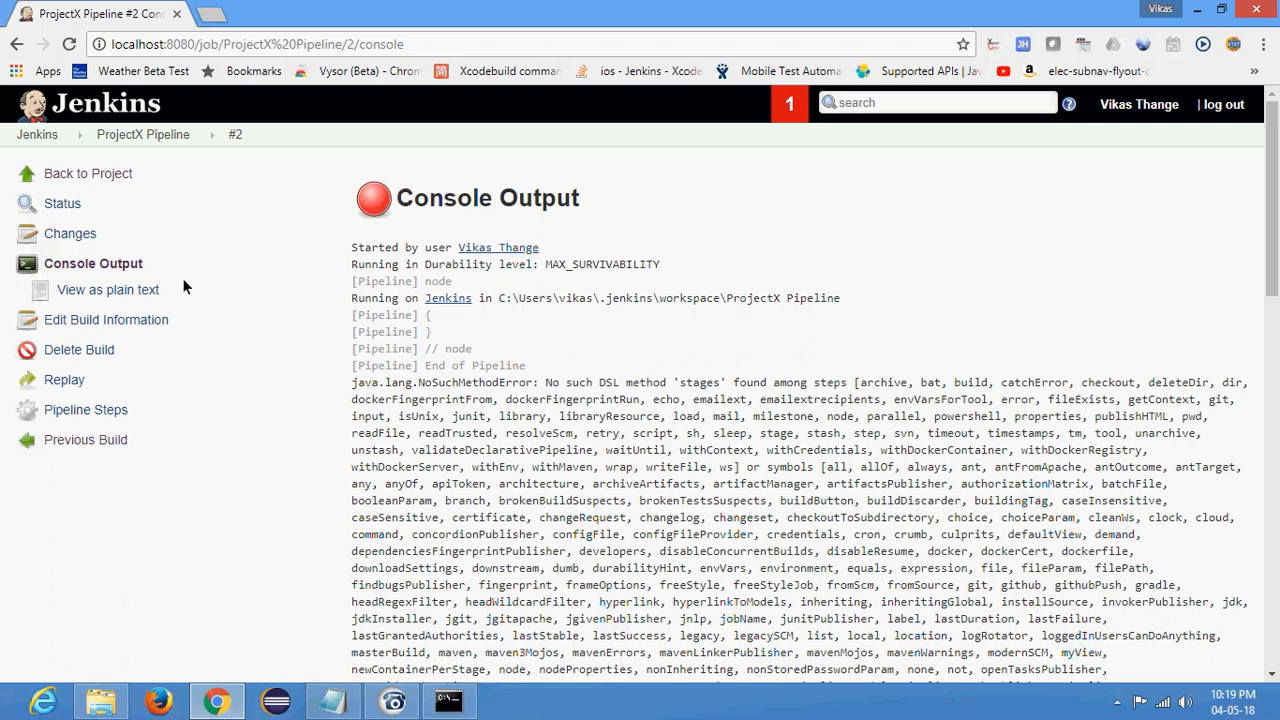
- Reopen the job's configuration and replace the node keyword on the script's first line with pipeline
{"action": "left_click", "coordinate": [150, 134]}
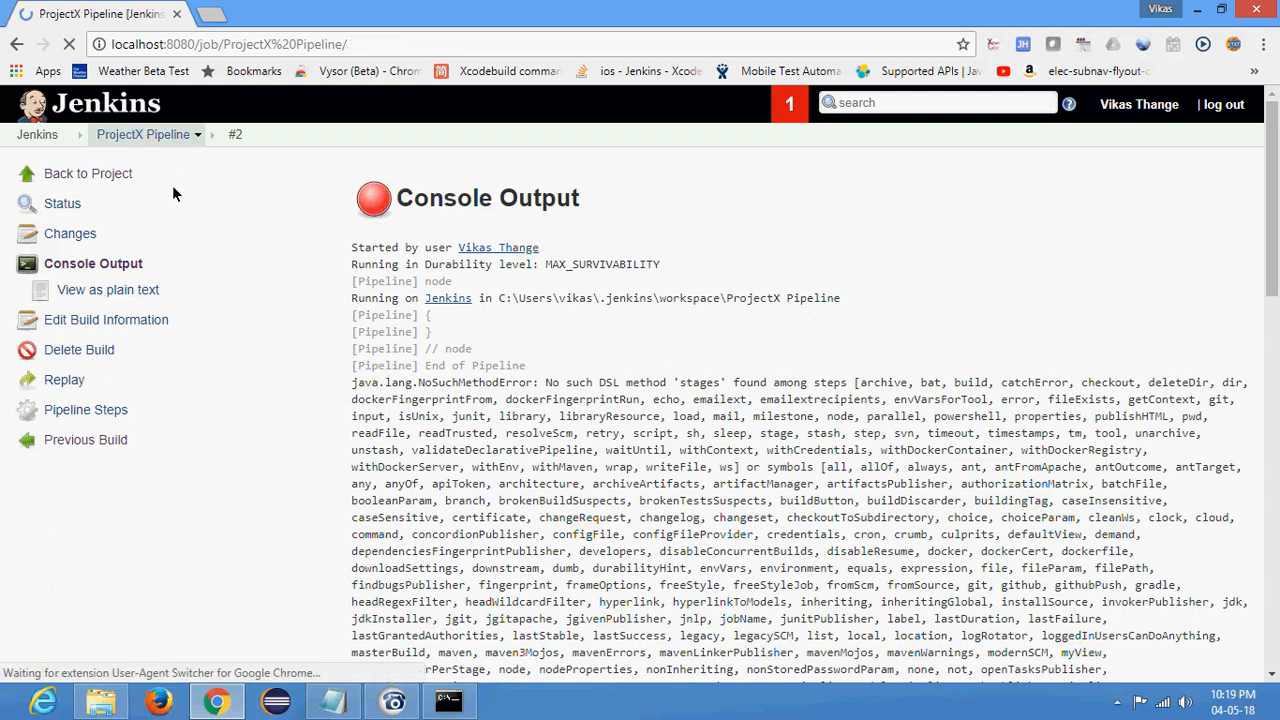
{"action": "left_click", "coordinate": [78, 323]}
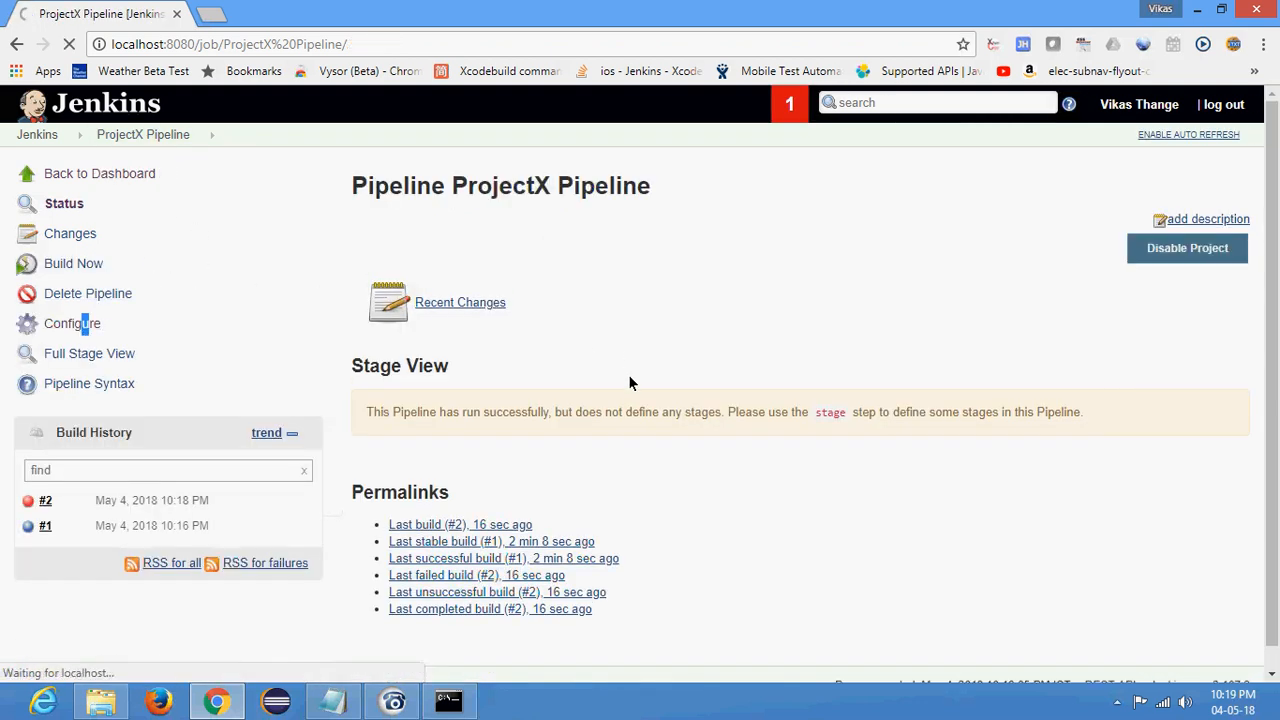
{"action": "scroll", "coordinate": [516, 400], "scroll_direction": "down", "scroll_amount": 5}
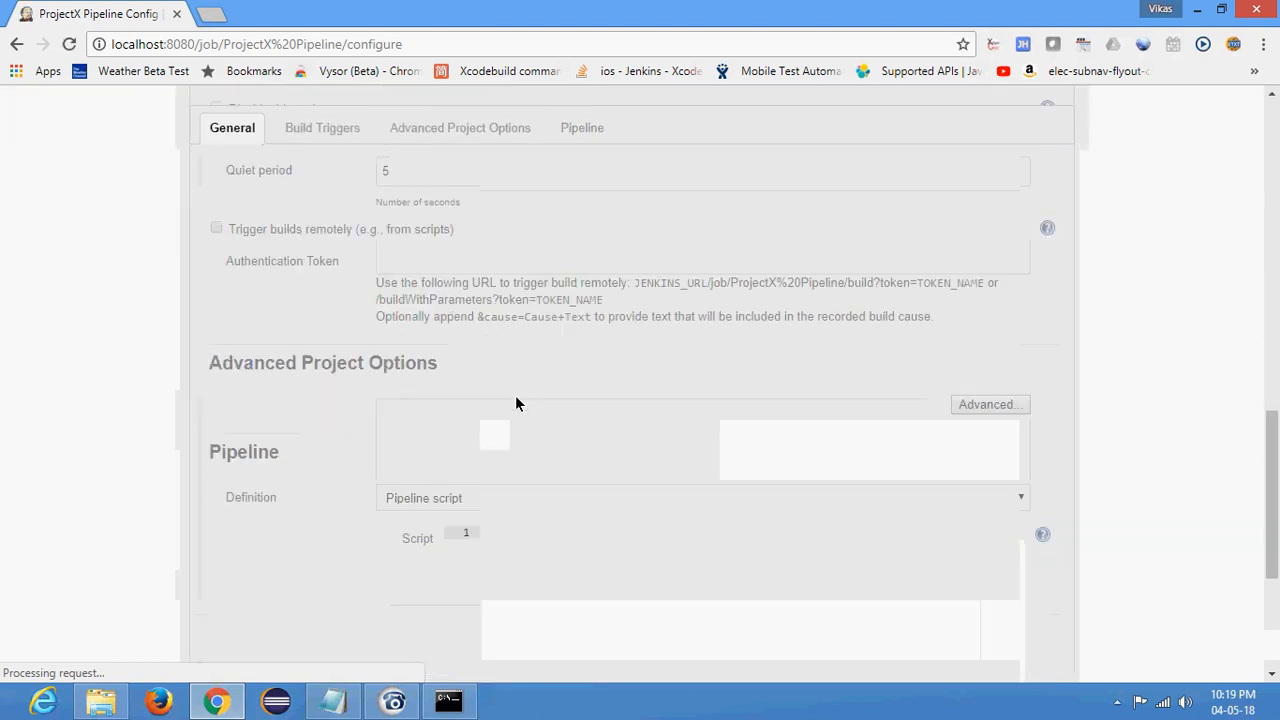
{"action": "scroll", "coordinate": [517, 392], "scroll_direction": "down", "scroll_amount": 4}
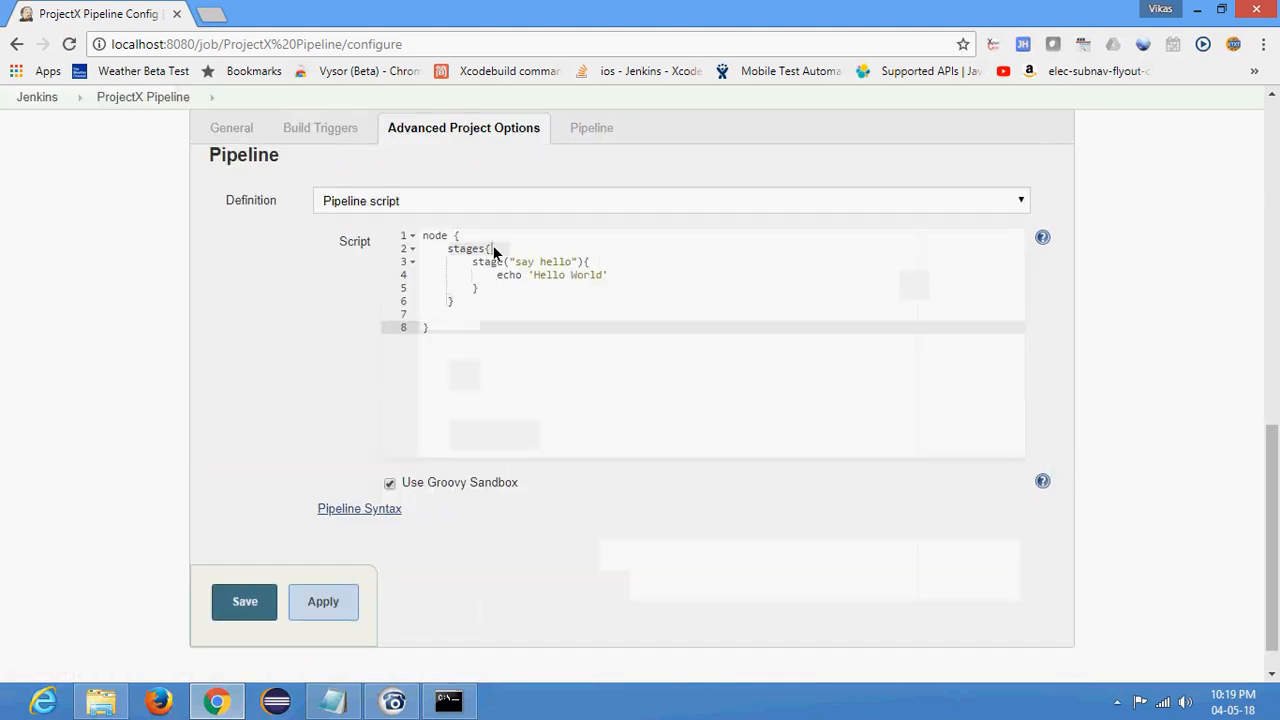
{"action": "left_click", "coordinate": [481, 241]}
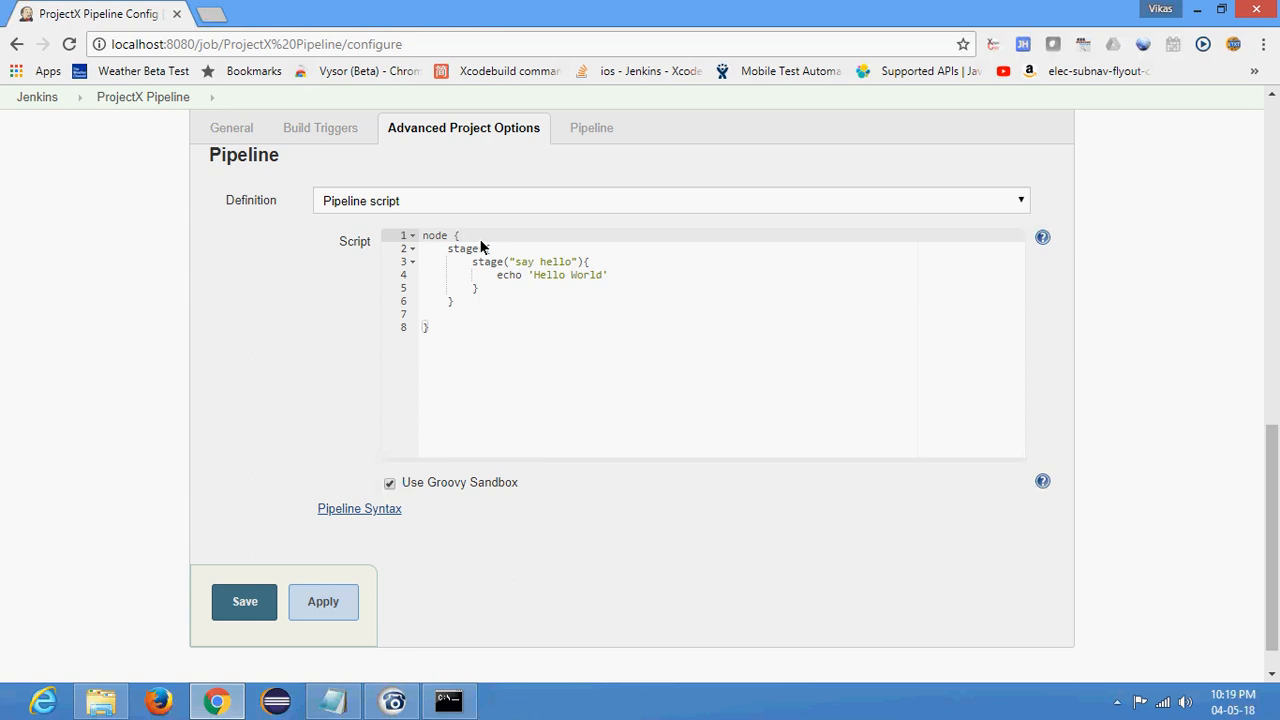
{"action": "left_click", "coordinate": [433, 240]}
{"action": "type", "text": "pipeline"}
- Check the nesting of the pipeline, stages and stage blocks around the echo line, and save the configuration
{"action": "double_click", "coordinate": [440, 240]}
{"action": "double_click", "coordinate": [460, 250]}
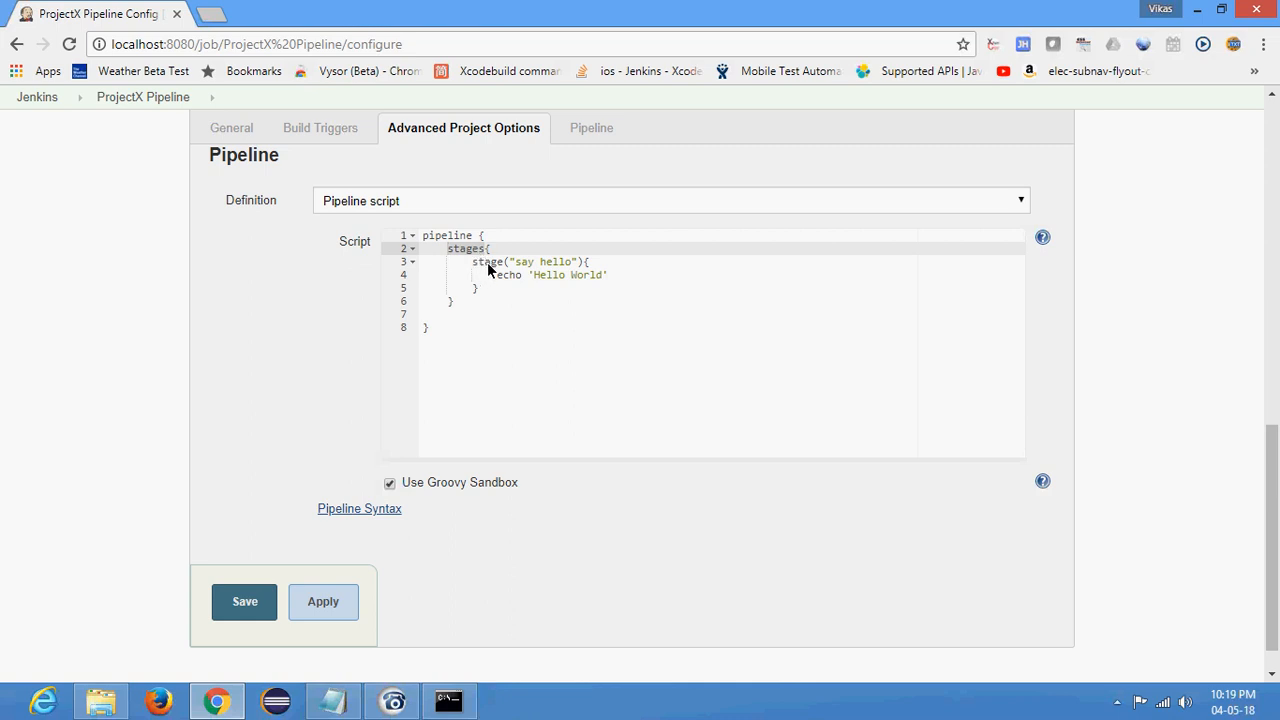
{"action": "double_click", "coordinate": [488, 263]}
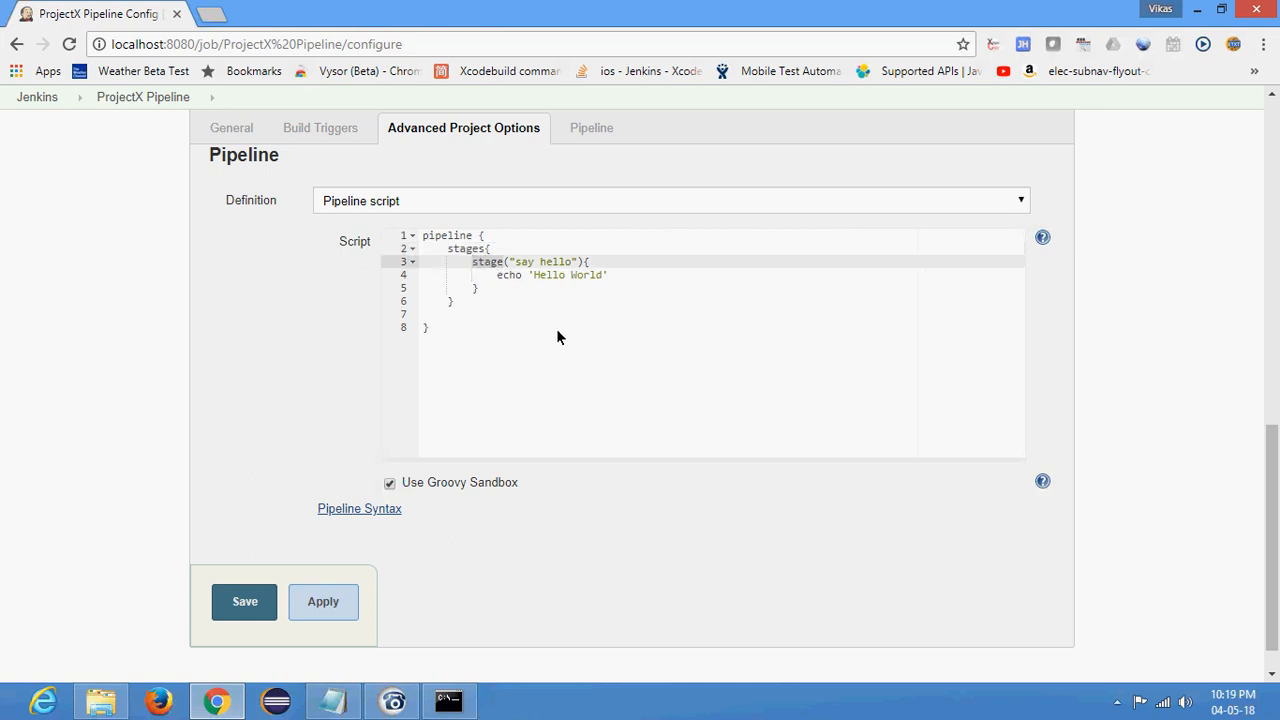
{"action": "left_click", "coordinate": [517, 263]}
{"action": "left_click", "coordinate": [524, 280]}
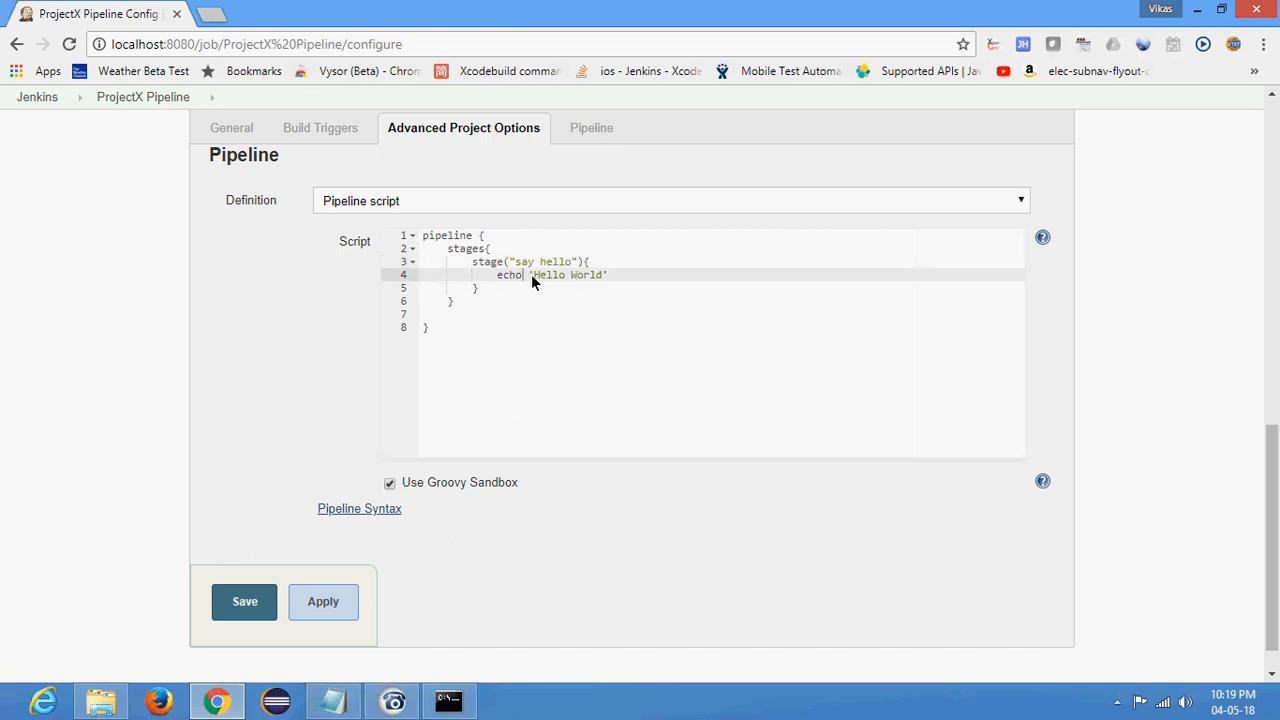
{"action": "left_click", "coordinate": [612, 264]}
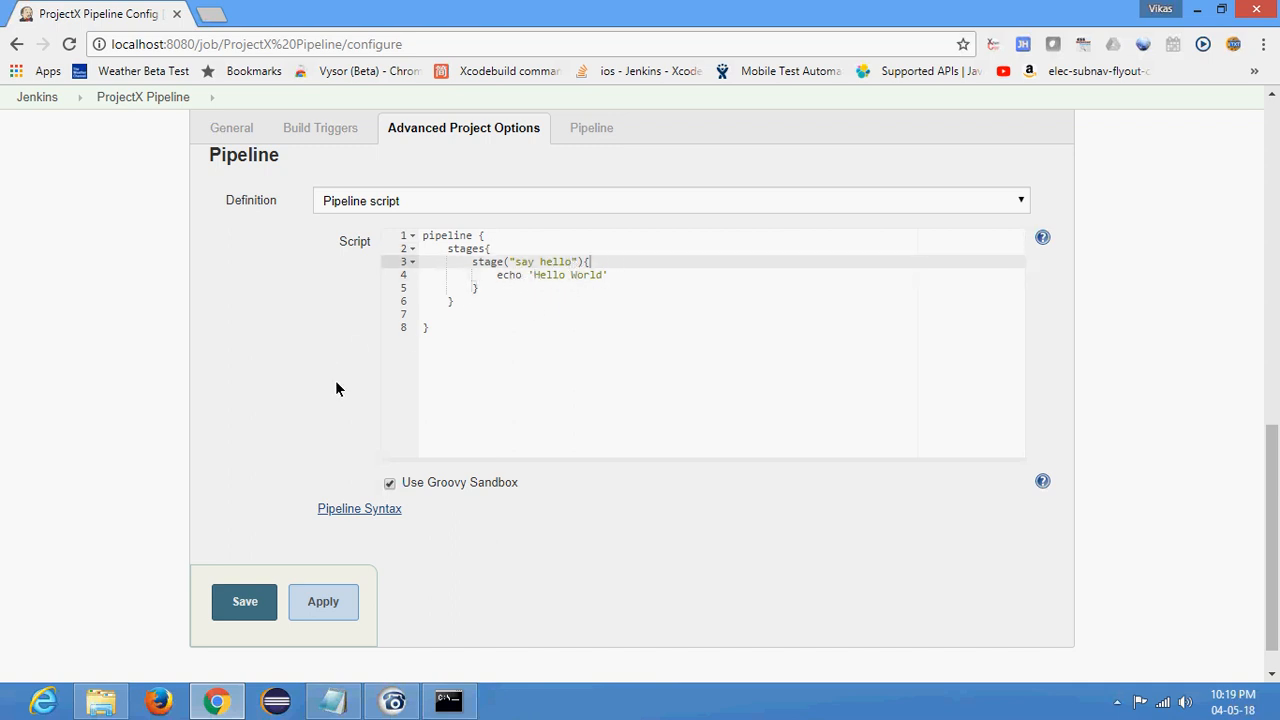
{"action": "left_click", "coordinate": [233, 615]}
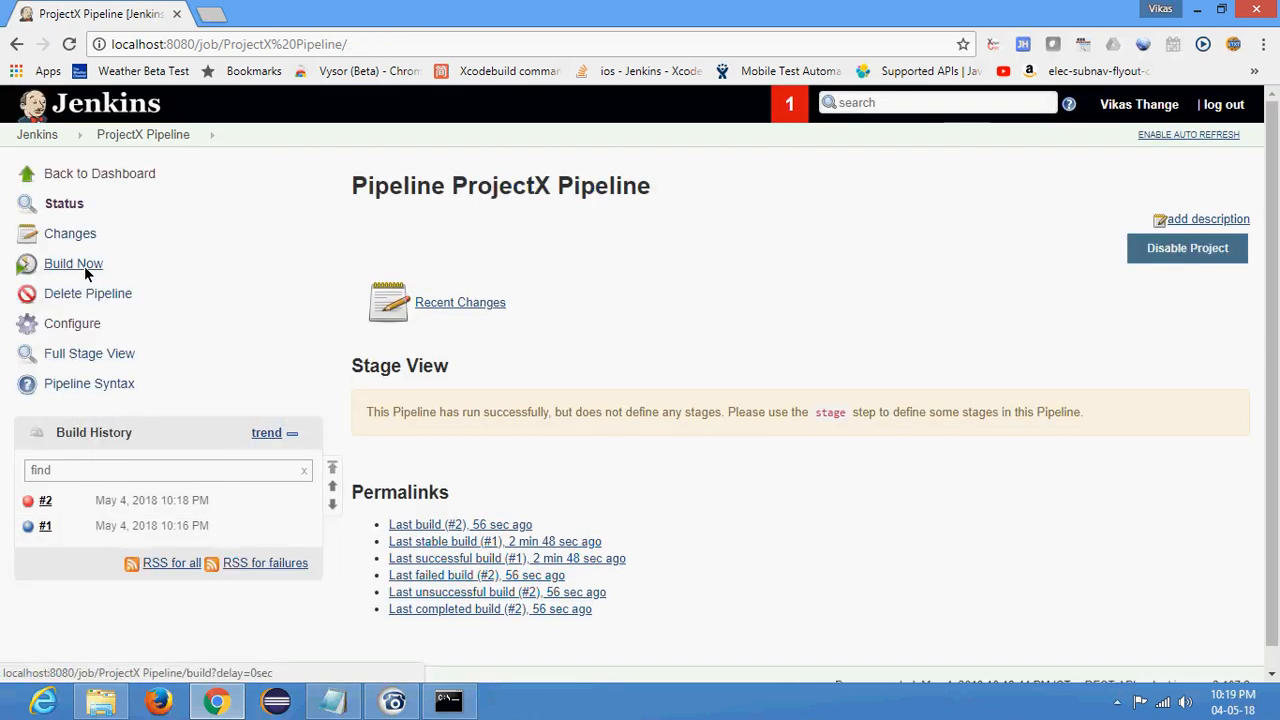
- Run another build and examine what build #3's console output says about the stage section and its steps
{"action": "left_click", "coordinate": [71, 264]}
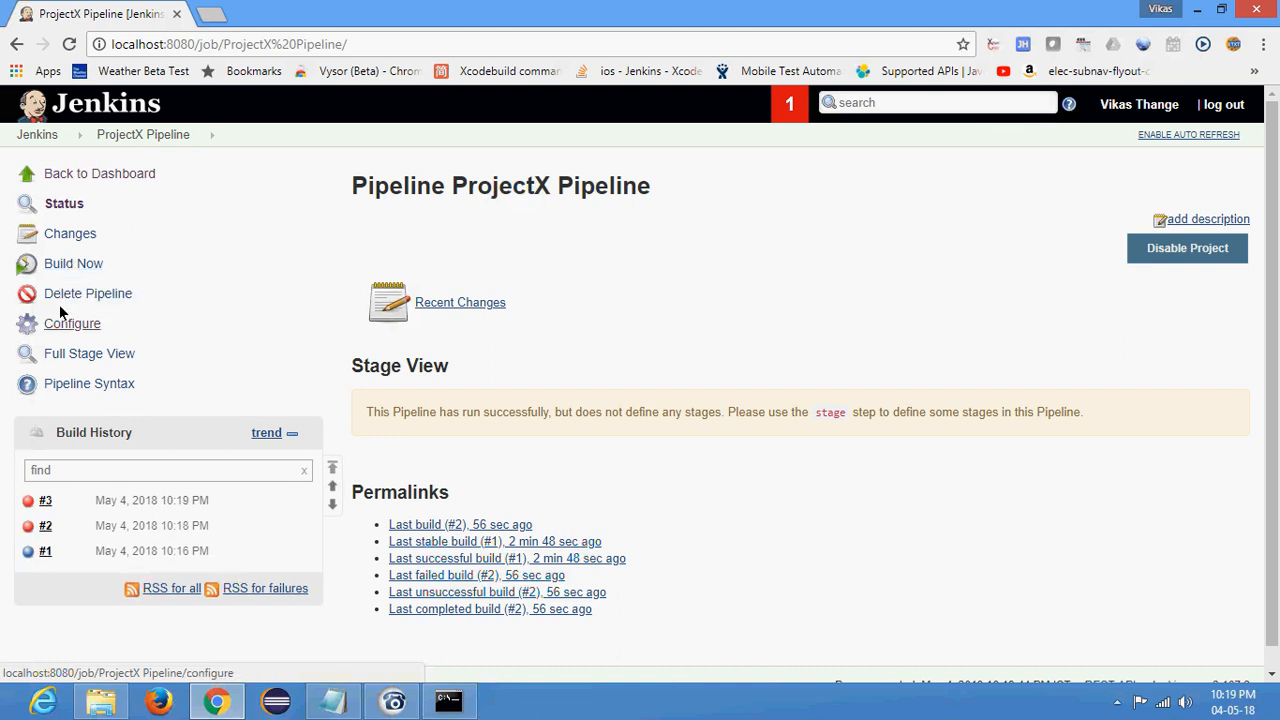
{"action": "left_click", "coordinate": [18, 517]}
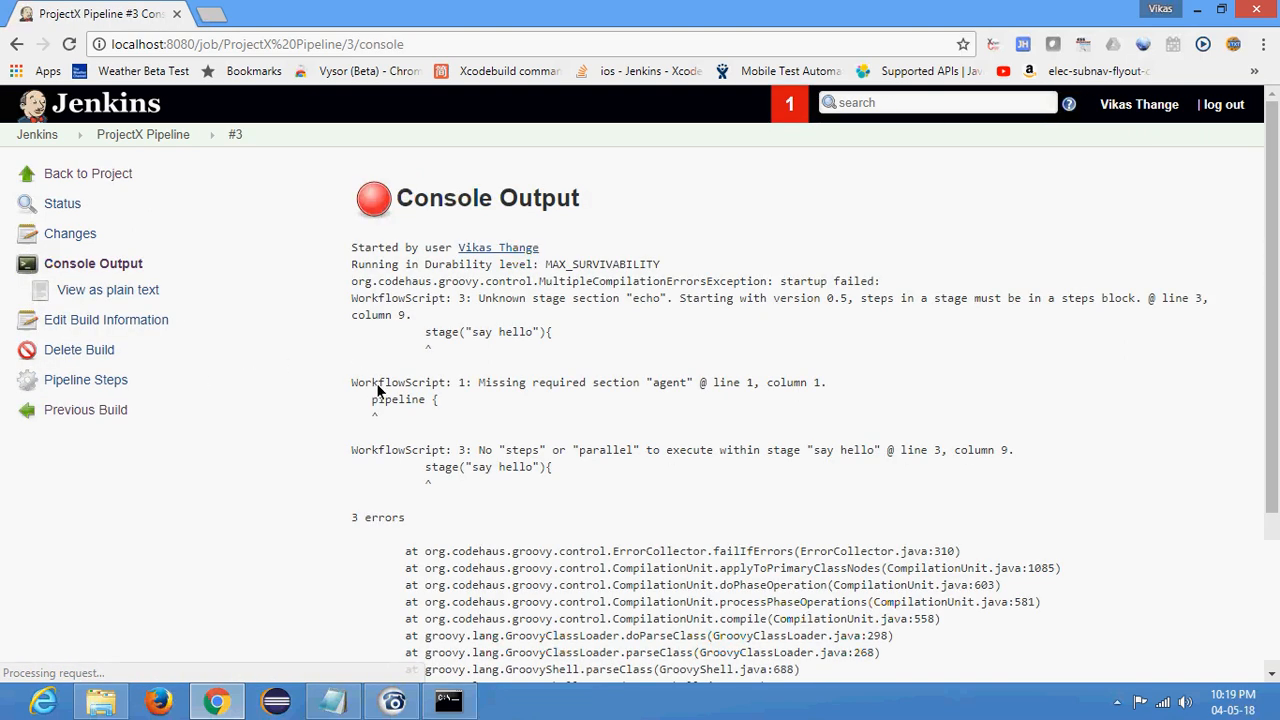
{"action": "double_click", "coordinate": [441, 333]}
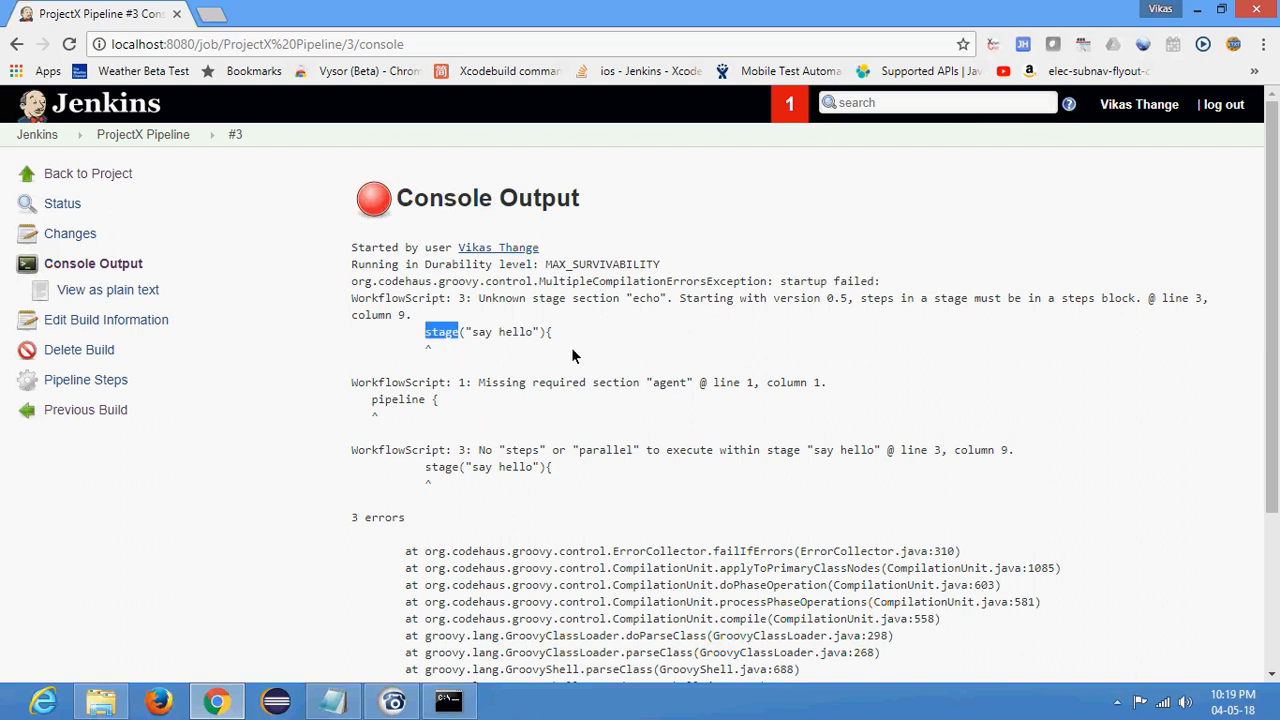
{"action": "double_click", "coordinate": [645, 298]}
{"action": "left_click", "coordinate": [18, 553]}
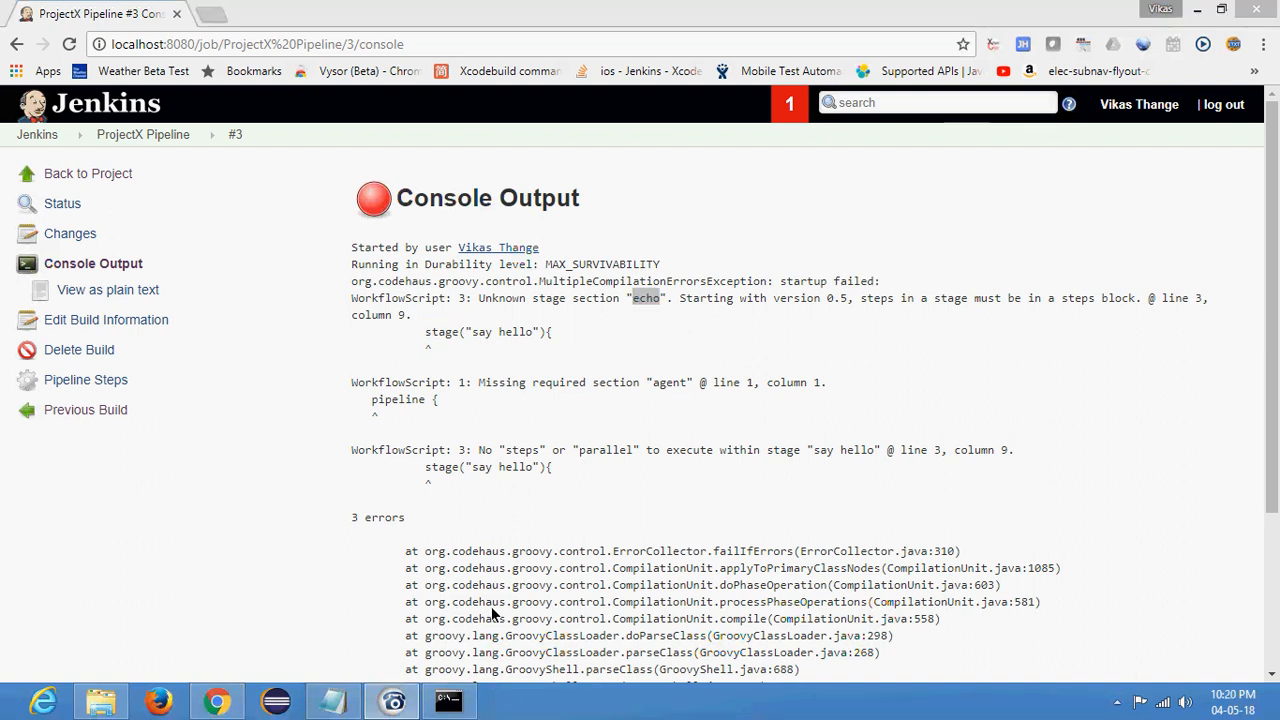
{"action": "left_click_drag", "start_coordinate": [860, 298], "coordinate": [1140, 300]}
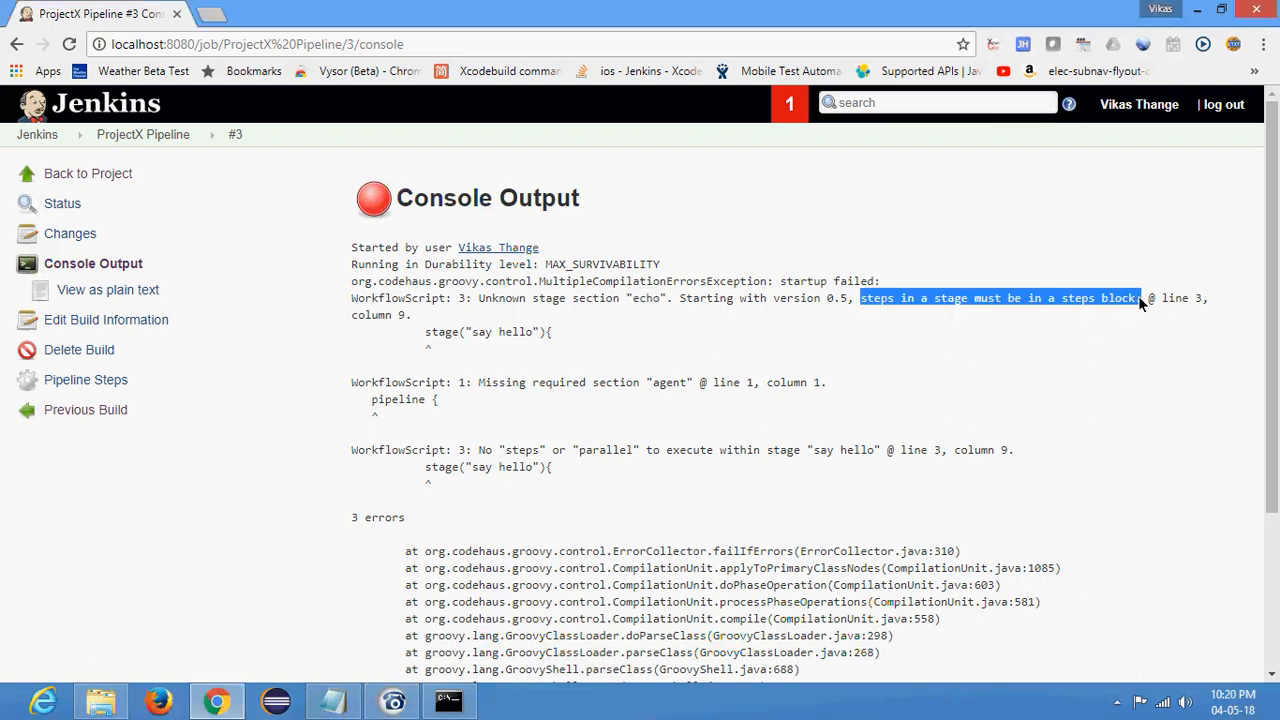
{"action": "double_click", "coordinate": [884, 298]}
{"action": "left_click", "coordinate": [951, 299]}
{"action": "double_click", "coordinate": [1082, 299]}
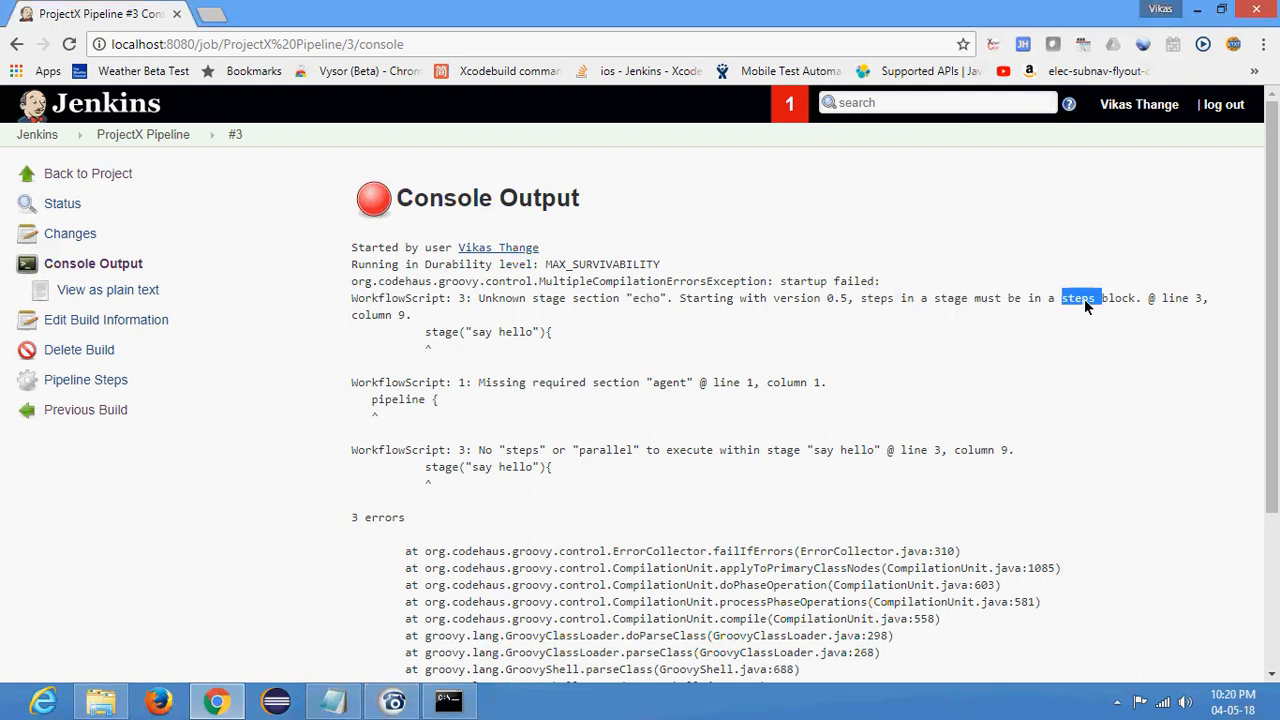
- Reopen the job's configuration and wrap the echo 'Hello World' line in a step block inside the "say hello" stage
{"action": "left_click", "coordinate": [140, 133]}
{"action": "left_click", "coordinate": [65, 323]}
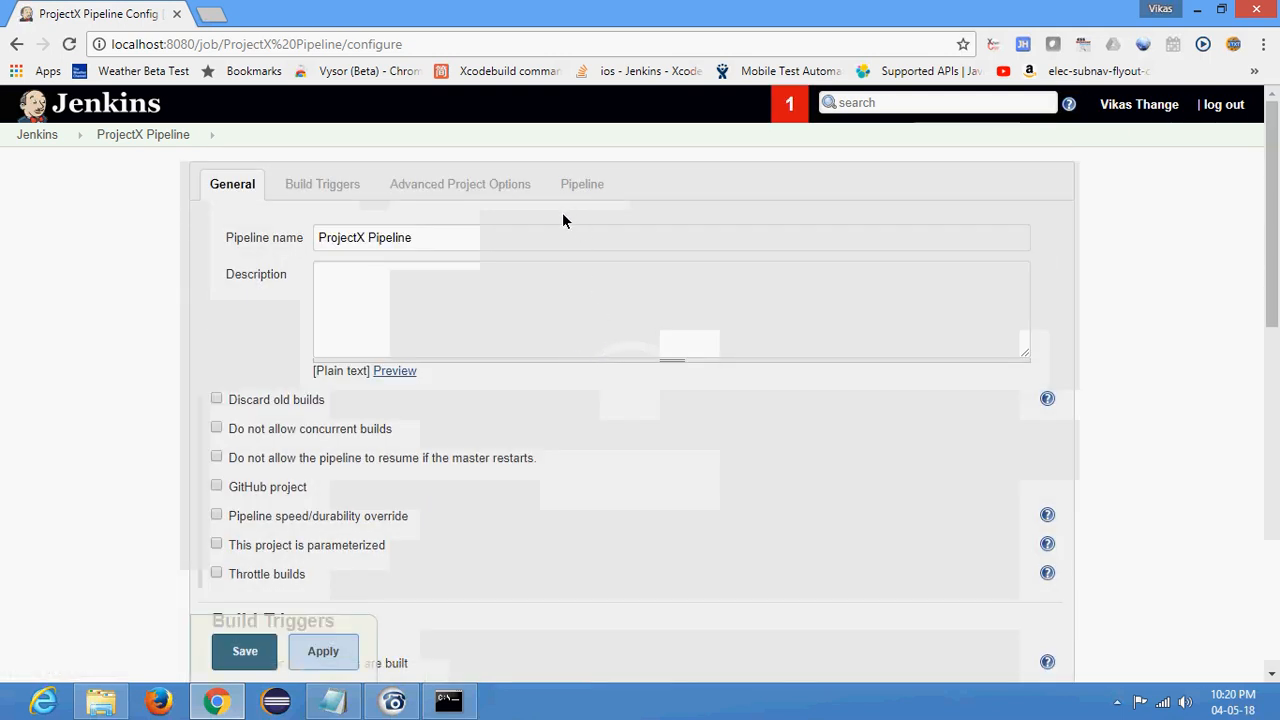
{"action": "scroll", "coordinate": [585, 352], "scroll_direction": "down", "scroll_amount": 10}
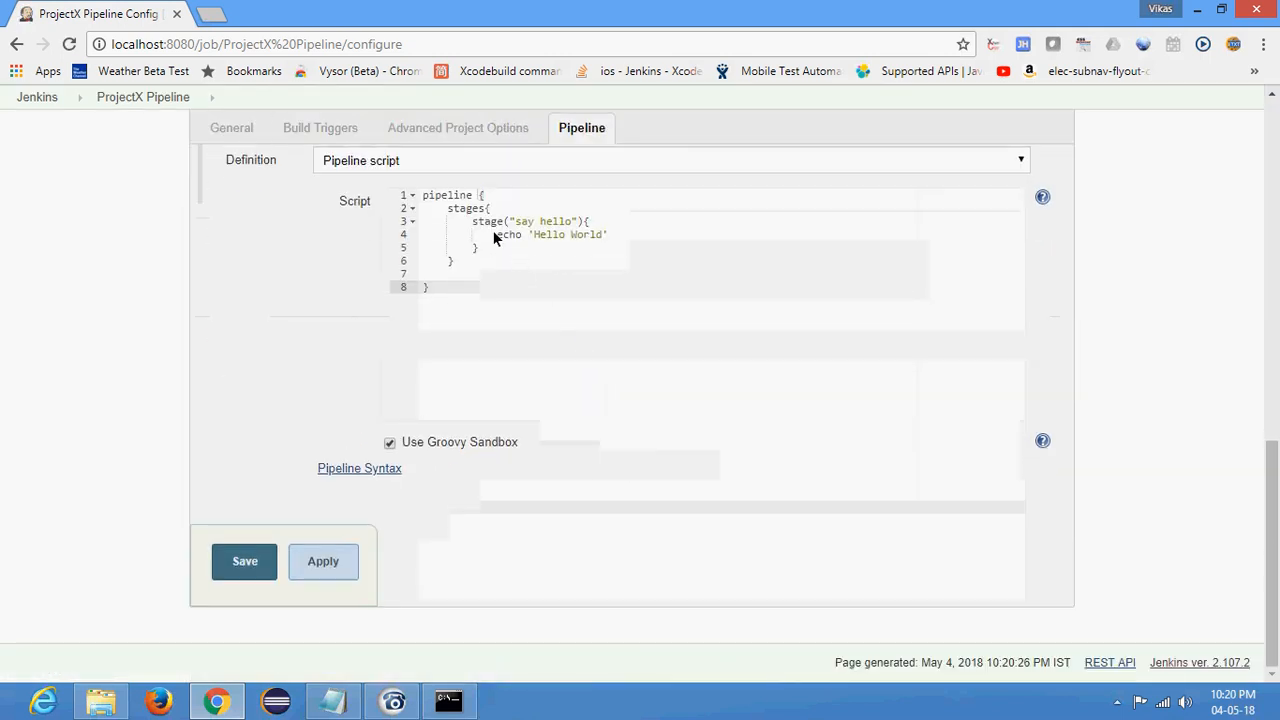
{"action": "left_click", "coordinate": [486, 221]}
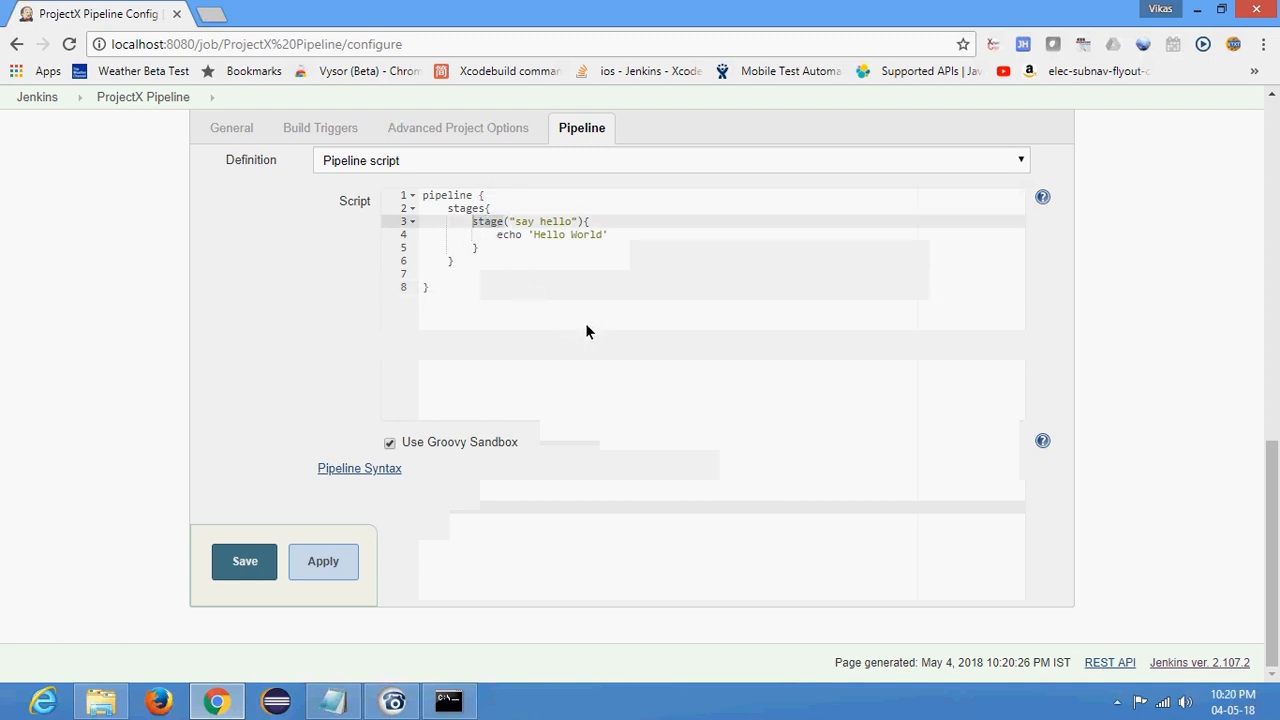
{"action": "left_click", "coordinate": [500, 235]}
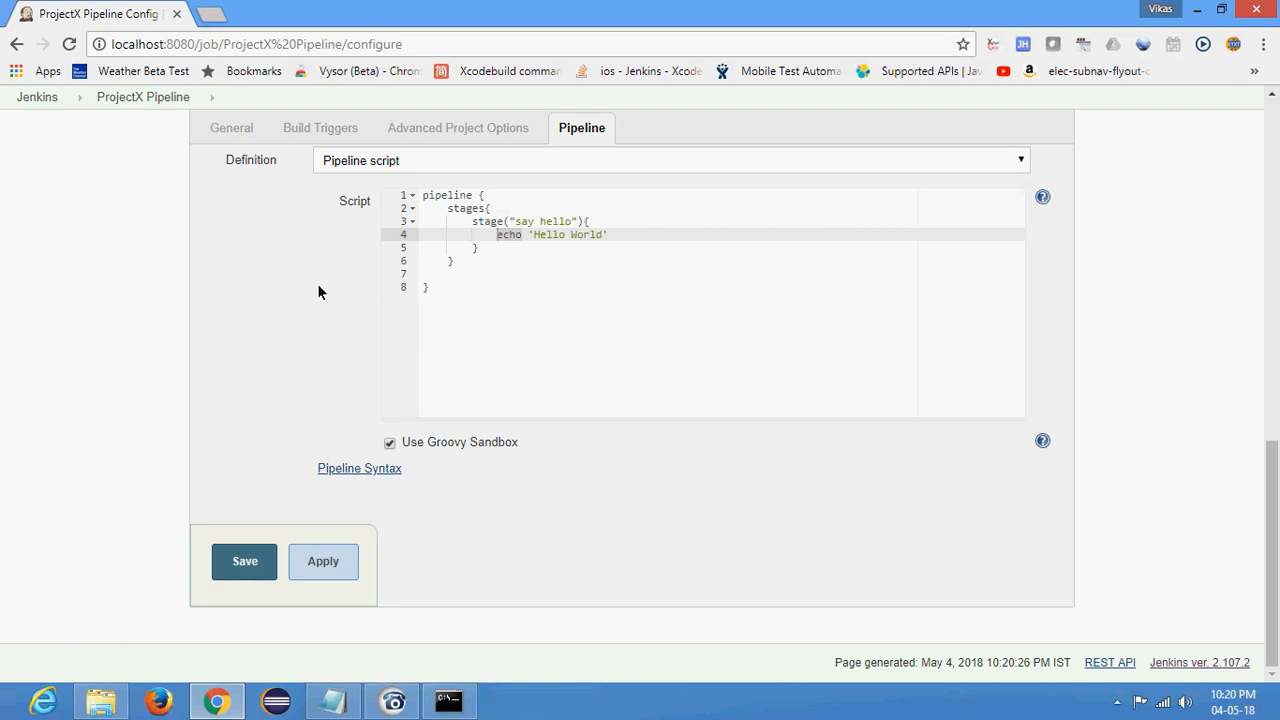
{"action": "left_click", "coordinate": [492, 234]}
{"action": "type", "text": "step{"}
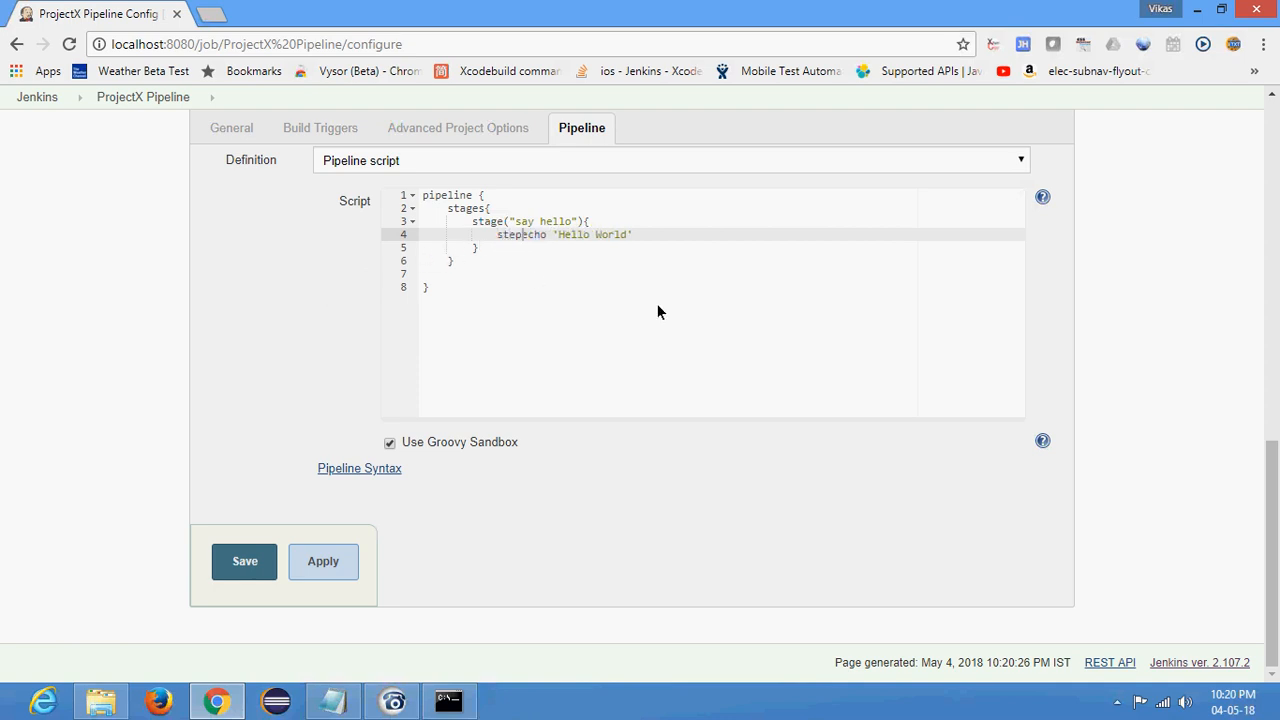
{"action": "key", "text": "Return"}
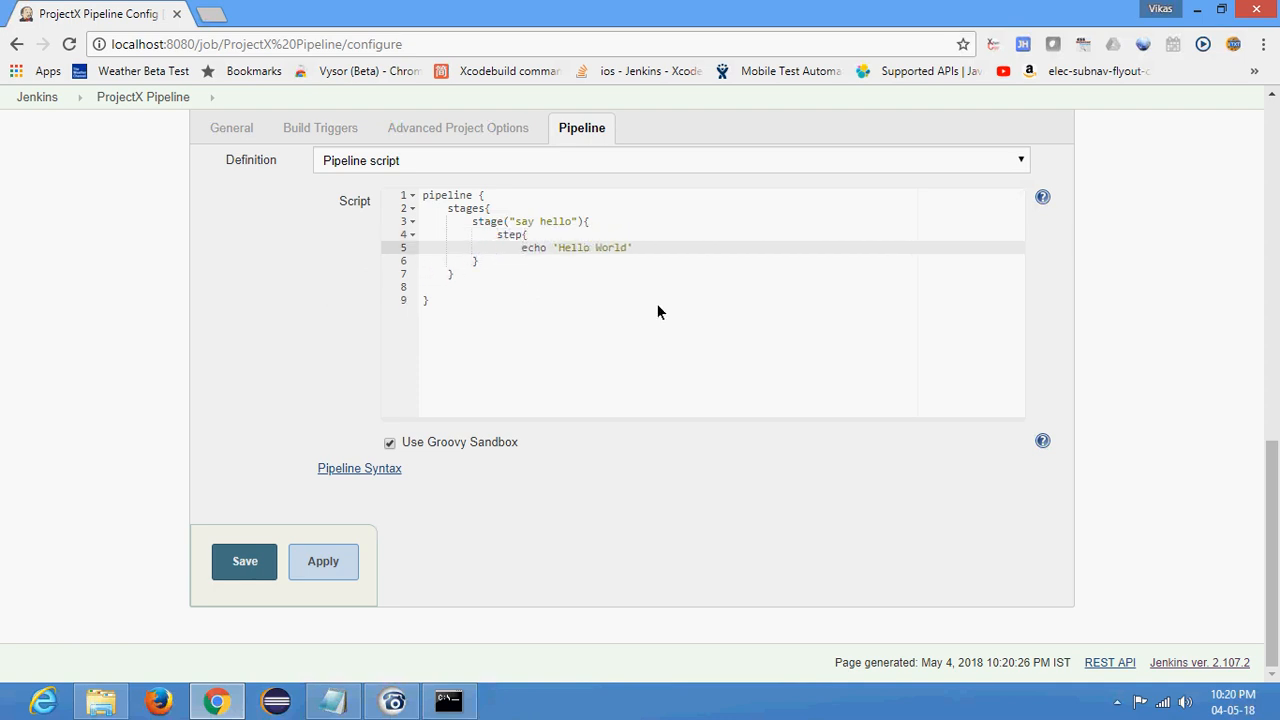
{"action": "key", "text": "Return"}
{"action": "type", "text": "}"}
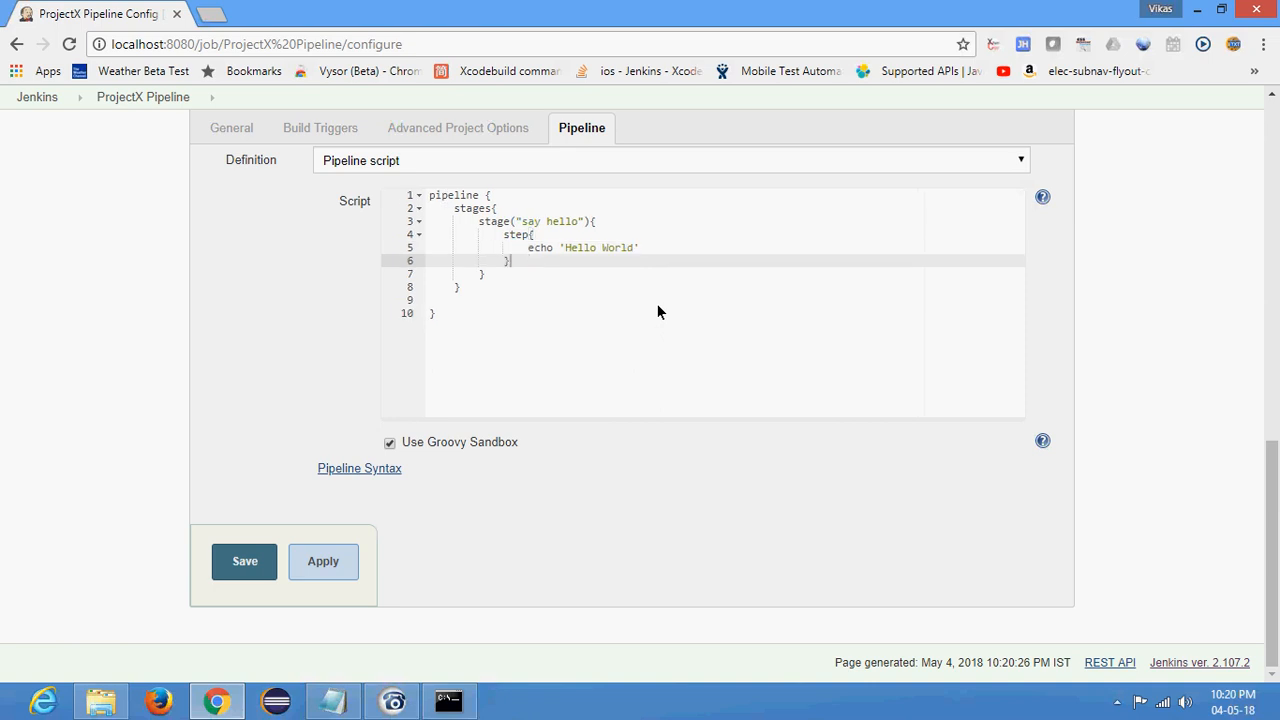
- Review the script's nested blocks, save it, and start a new build of the ProjectX Pipeline job
{"action": "left_click", "coordinate": [554, 249]}
{"action": "left_click", "coordinate": [450, 198]}
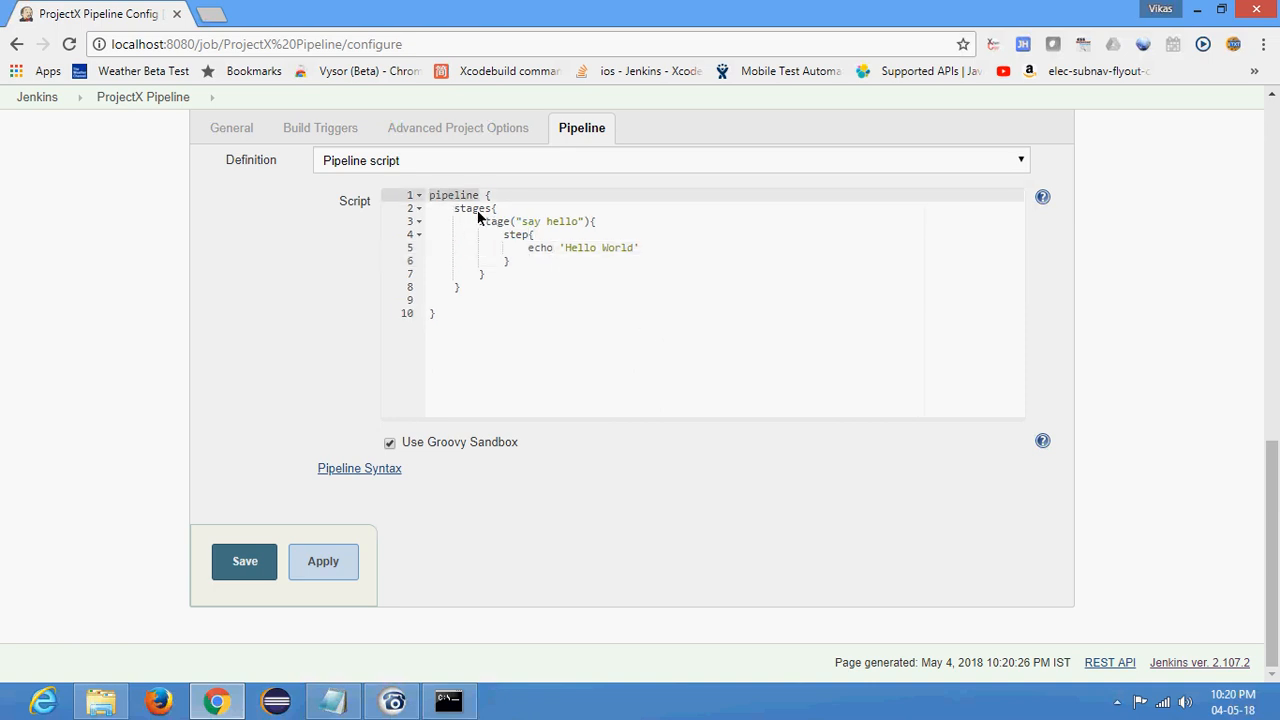
{"action": "double_click", "coordinate": [474, 208]}
{"action": "double_click", "coordinate": [496, 222]}
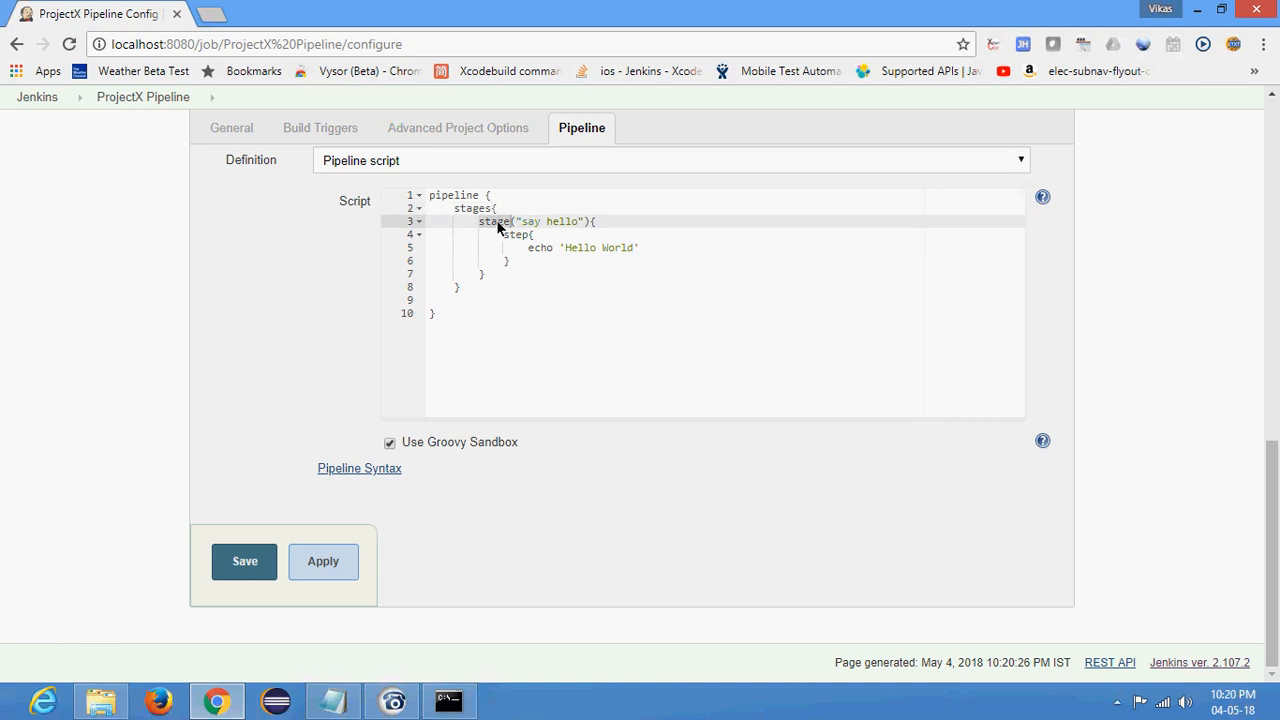
{"action": "left_click", "coordinate": [530, 229]}
{"action": "left_click", "coordinate": [520, 238]}
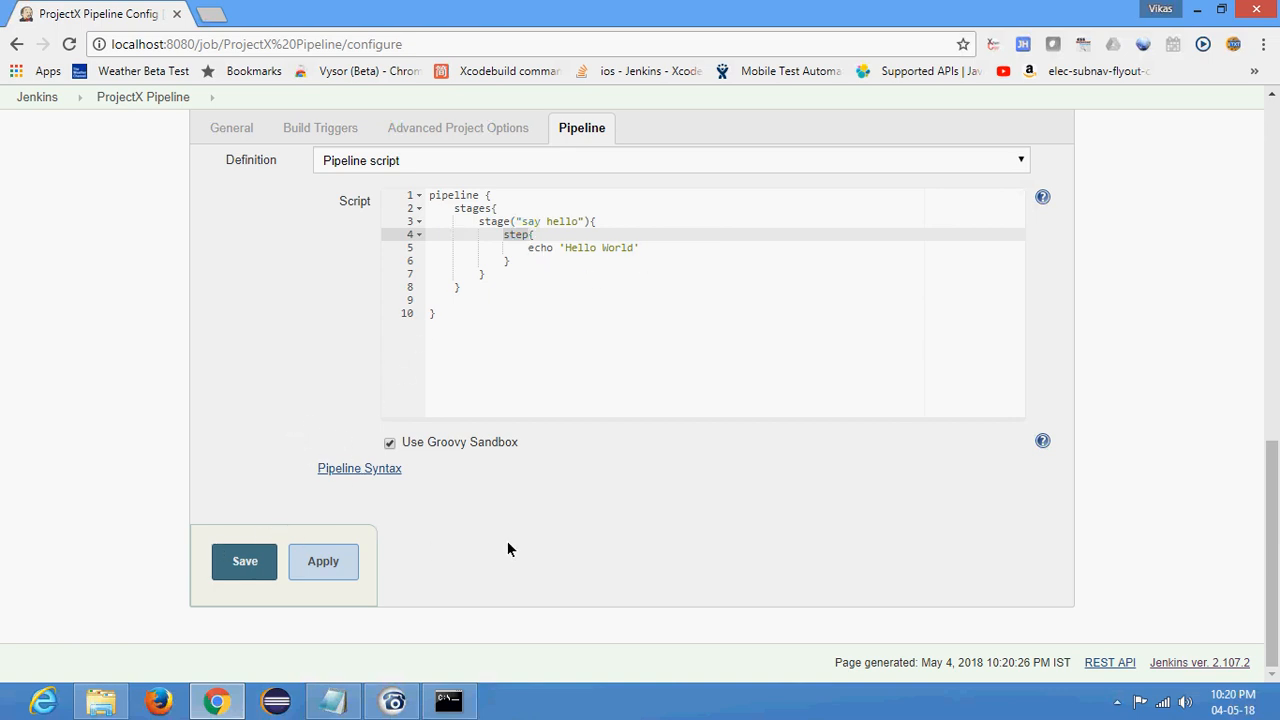
{"action": "left_click", "coordinate": [249, 564]}
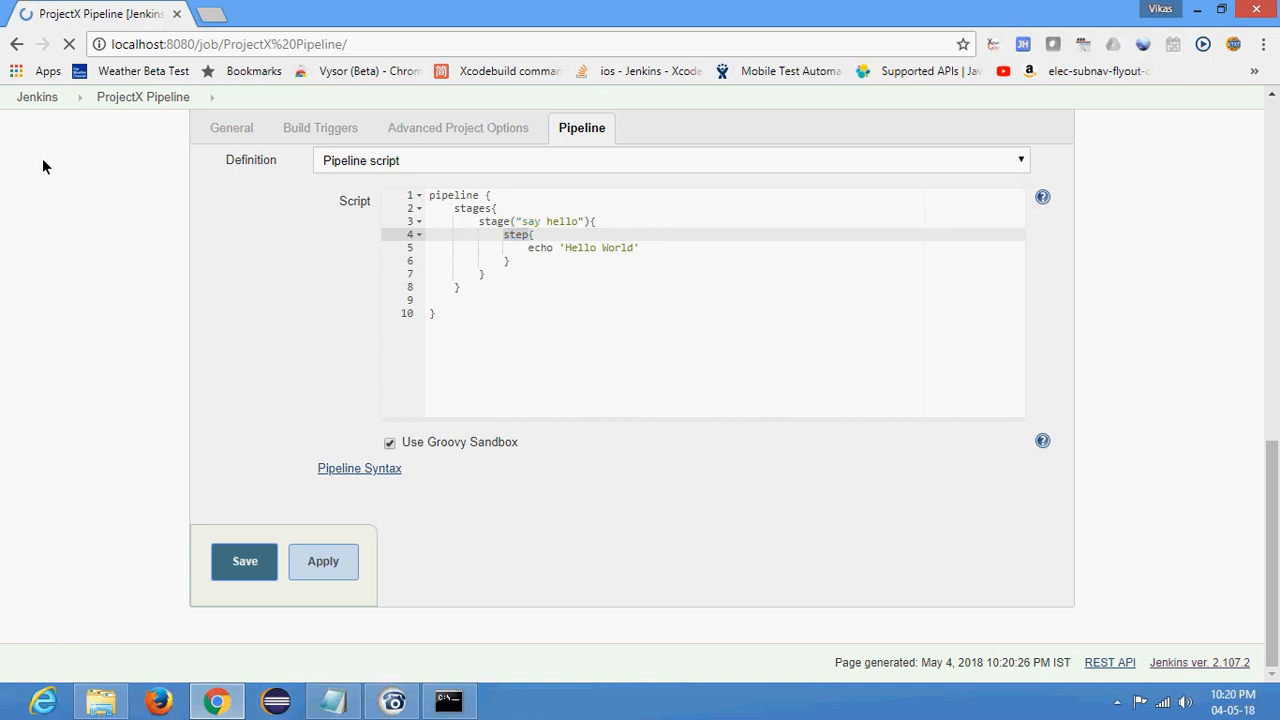
{"action": "left_click", "coordinate": [56, 264]}
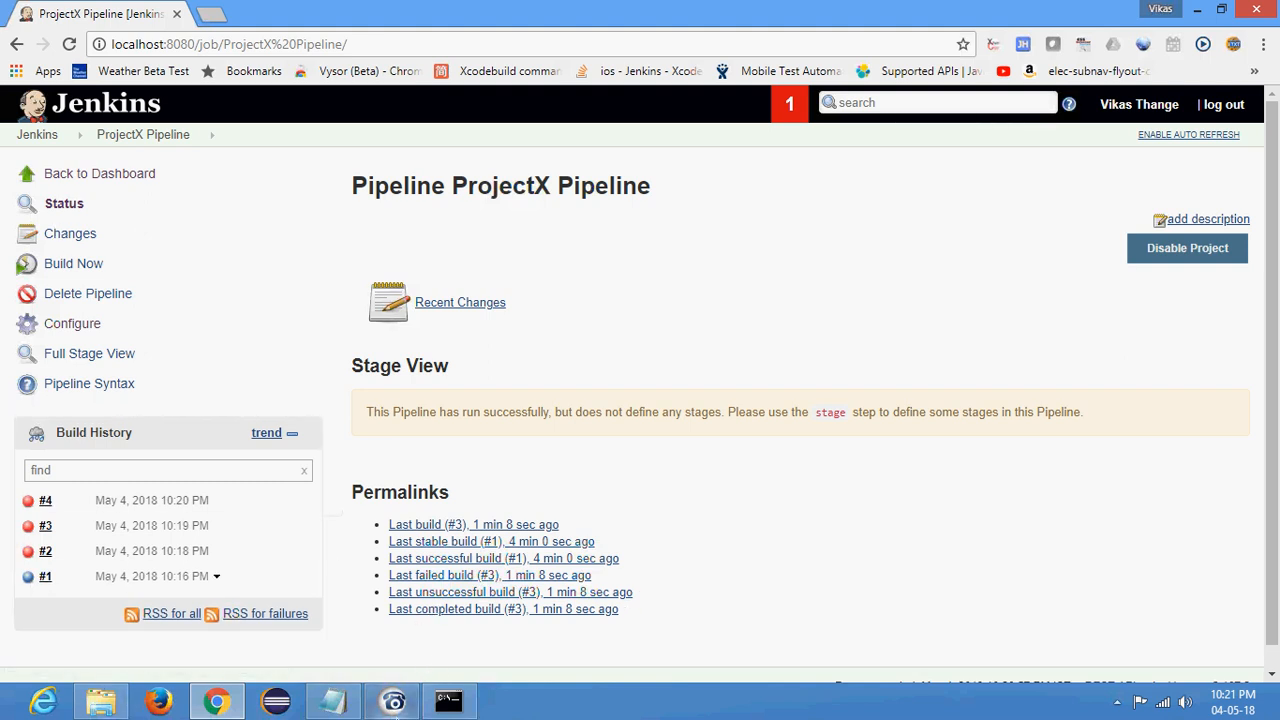
- Reload the ProjectX Pipeline job page, open the job's configuration, and clear the entire pipeline script
{"action": "left_click", "coordinate": [393, 702]}
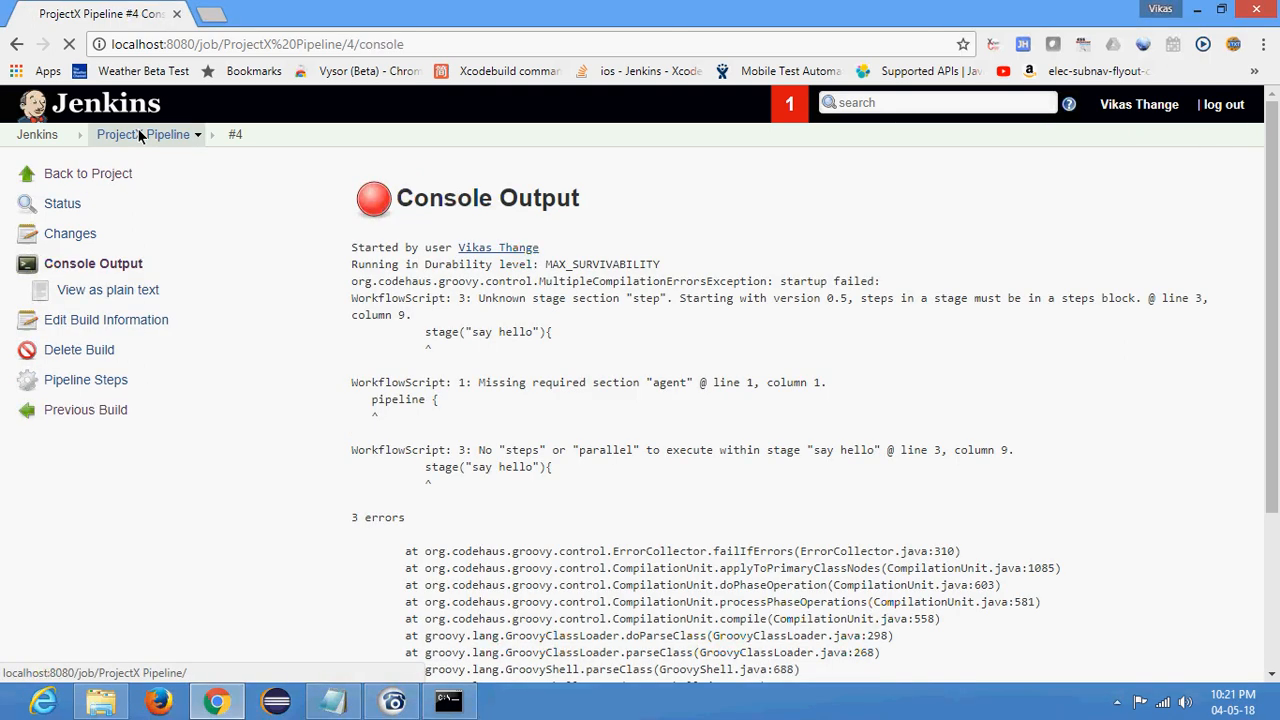
{"action": "left_click", "coordinate": [138, 134]}
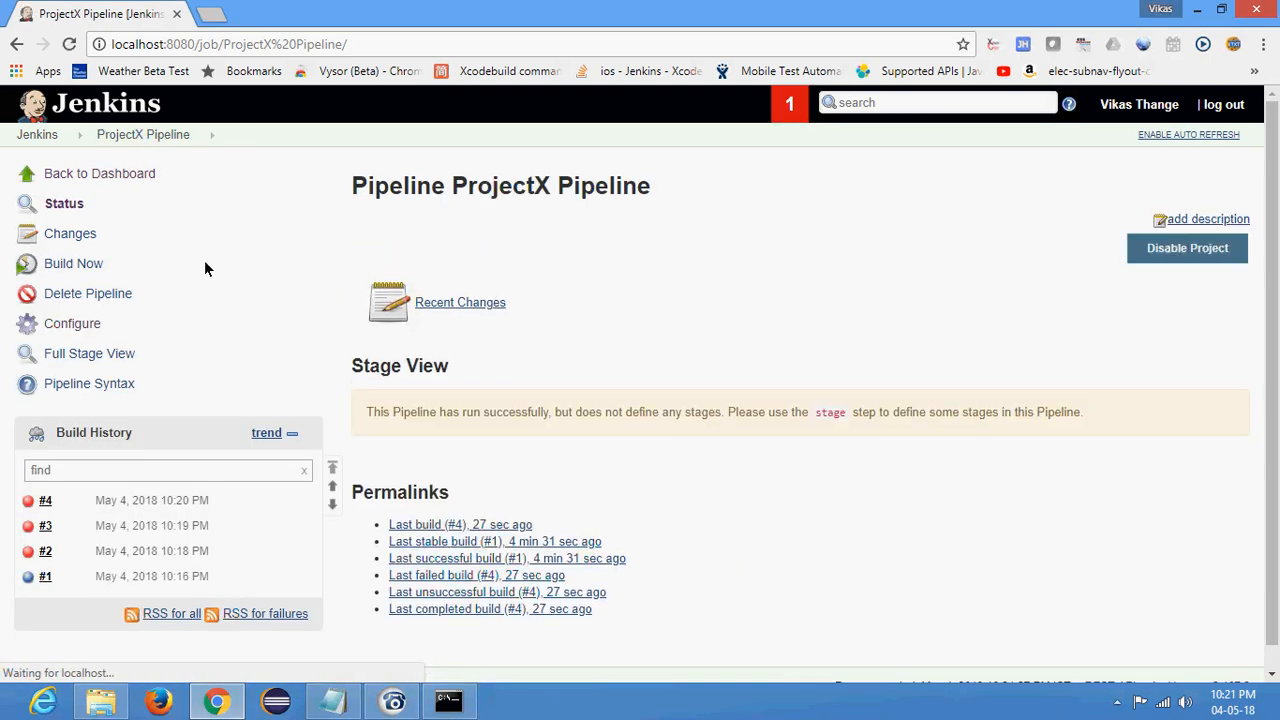
{"action": "left_click", "coordinate": [67, 325]}
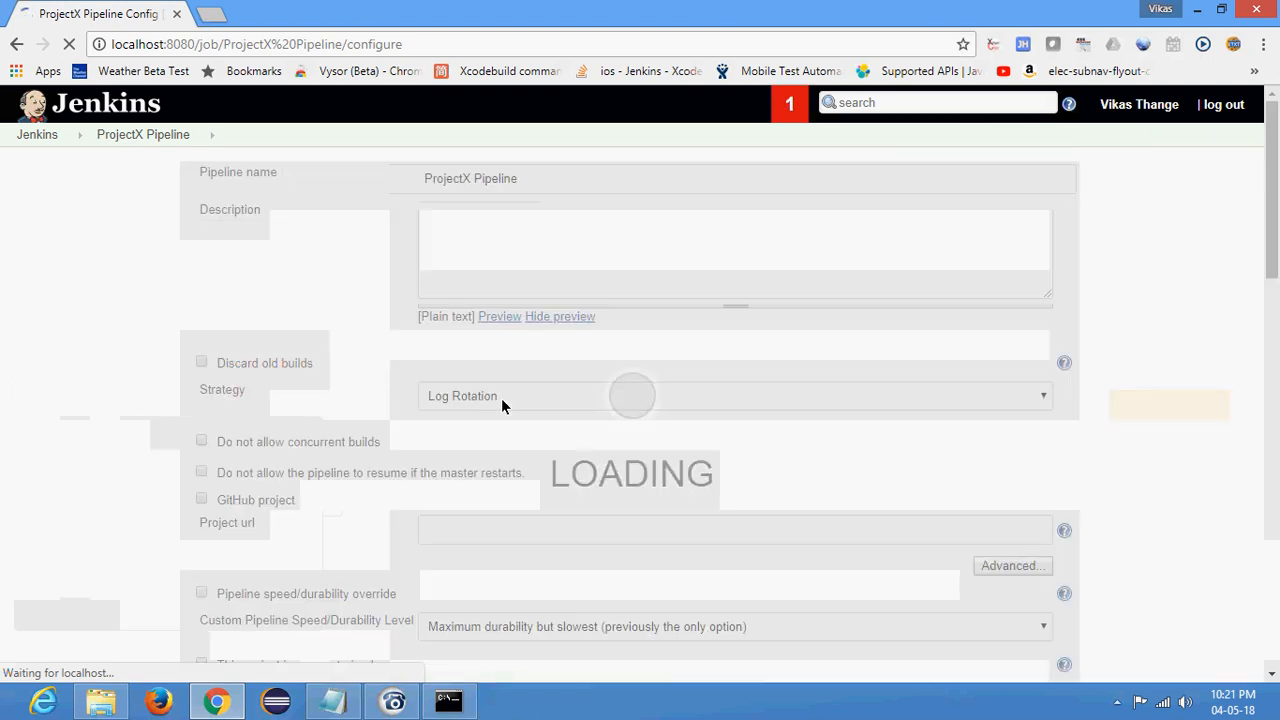
{"action": "scroll", "coordinate": [464, 331], "scroll_direction": "down", "scroll_amount": 15}
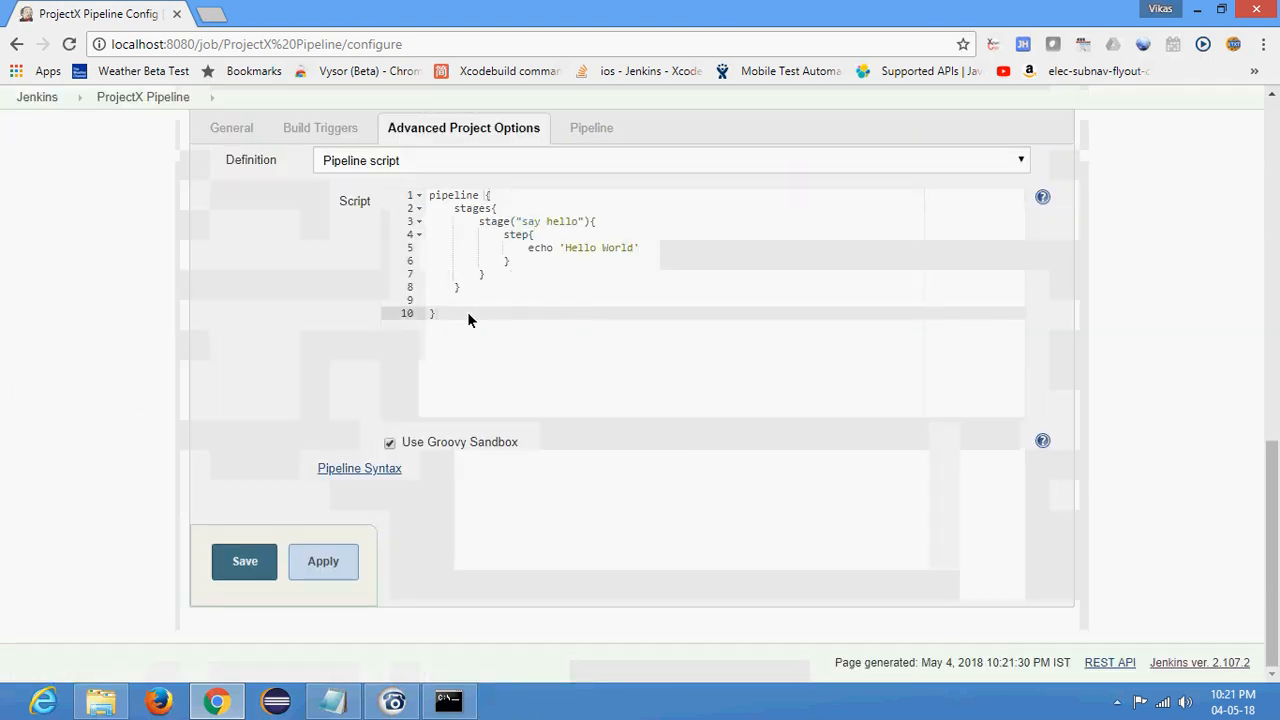
{"action": "left_click", "coordinate": [446, 304]}
{"action": "key", "text": "ctrl+a"}
{"action": "key", "text": "BackSpace"}
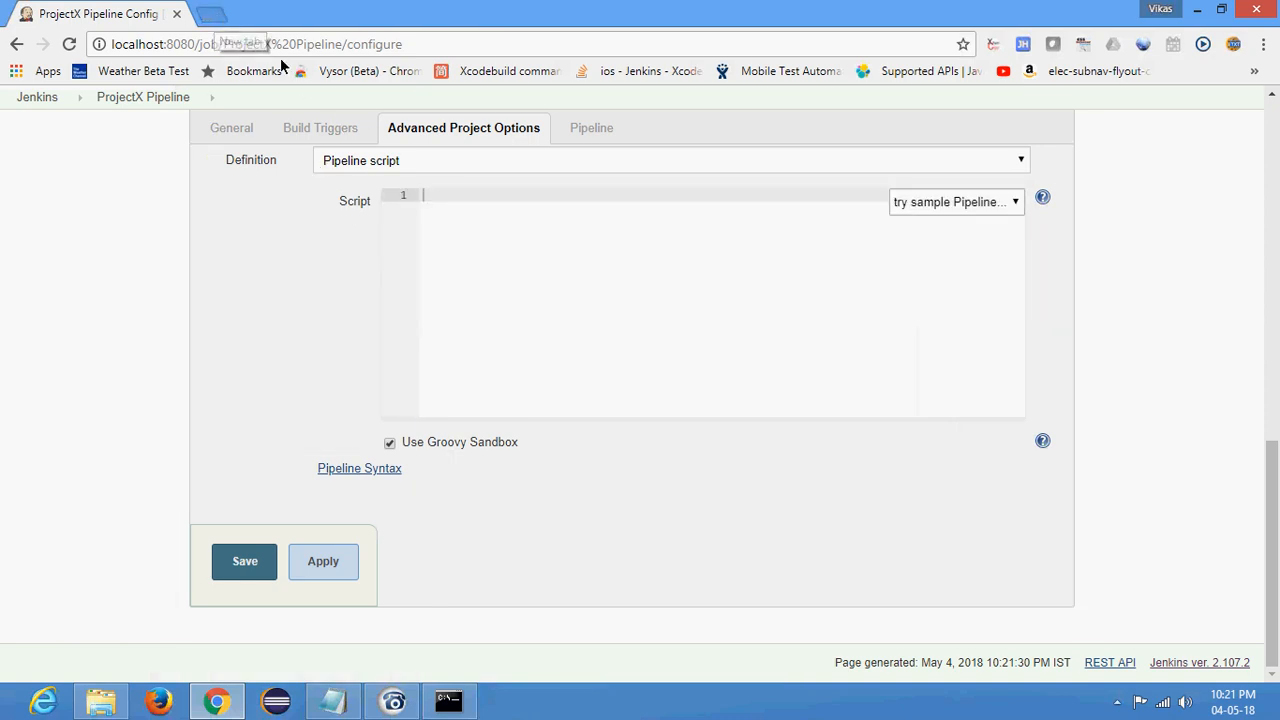
- Search the web for "jenkins pipeline" in a new browser tab and open the jenkins.io Pipeline documentation page
{"action": "key", "text": "ctrl+t"}
{"action": "type", "text": "jenkins pipeli"}
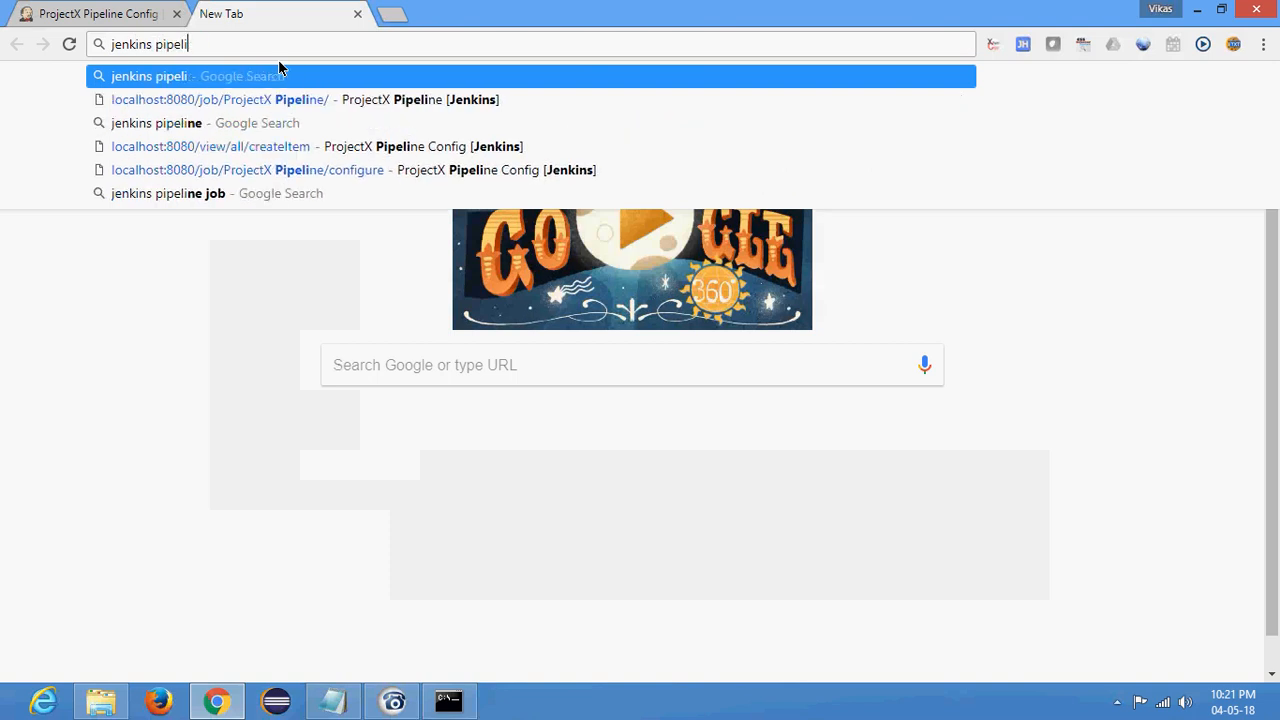
{"action": "type", "text": "ne"}
{"action": "key", "text": "Return"}
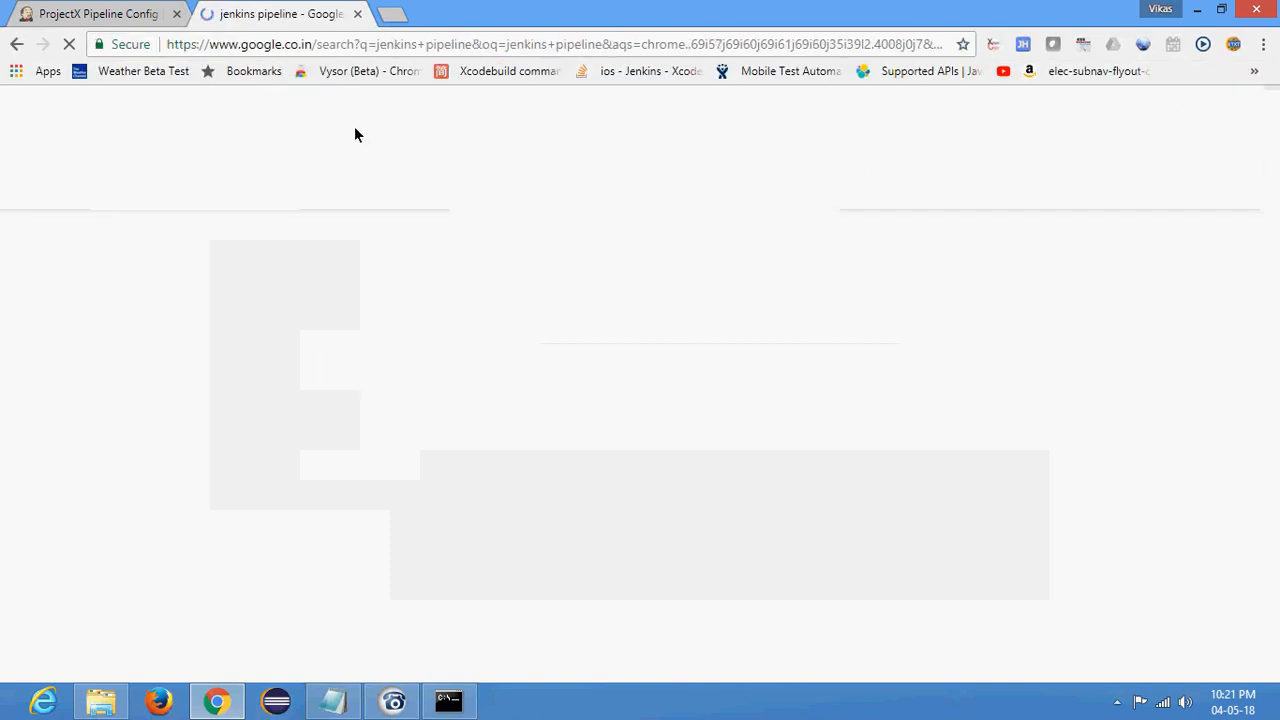
{"action": "left_click", "coordinate": [214, 259]}
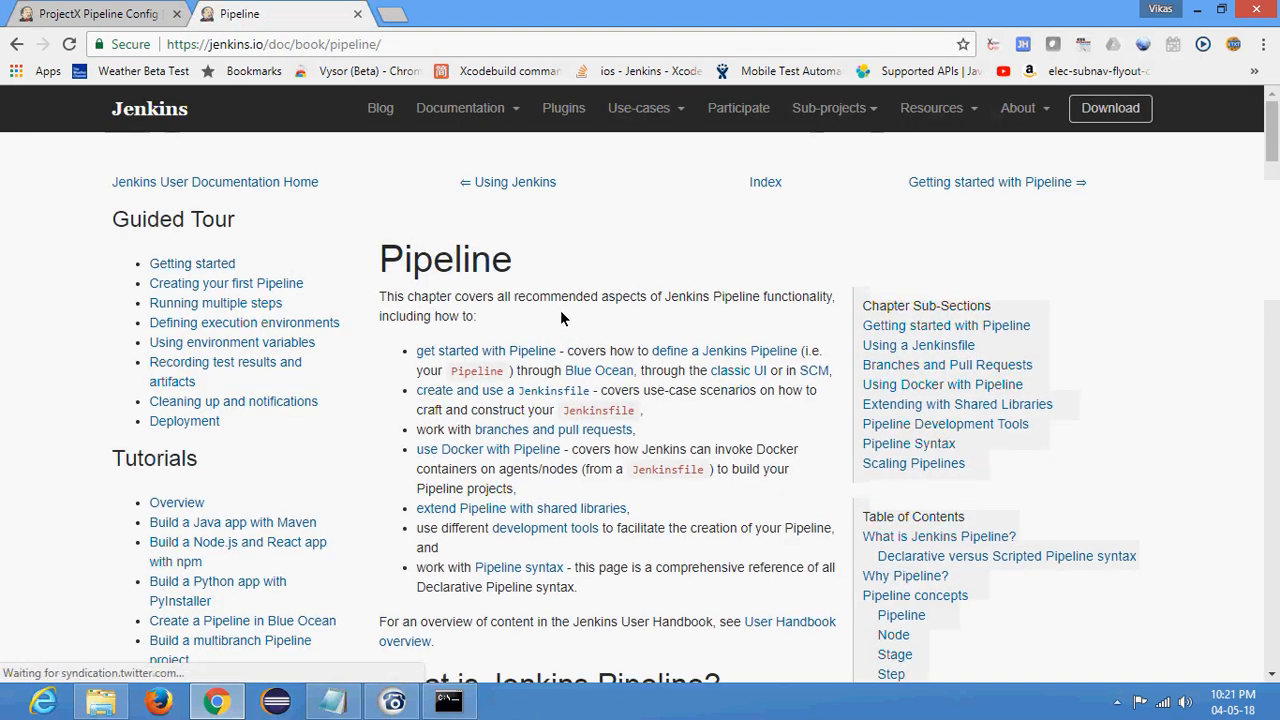
- Read the documentation on what Jenkins Pipeline is, why to use it, the CD flowchart, and the Pipeline, Node, Stage and Step concepts
{"action": "scroll", "coordinate": [560, 317], "scroll_direction": "down", "scroll_amount": 4}
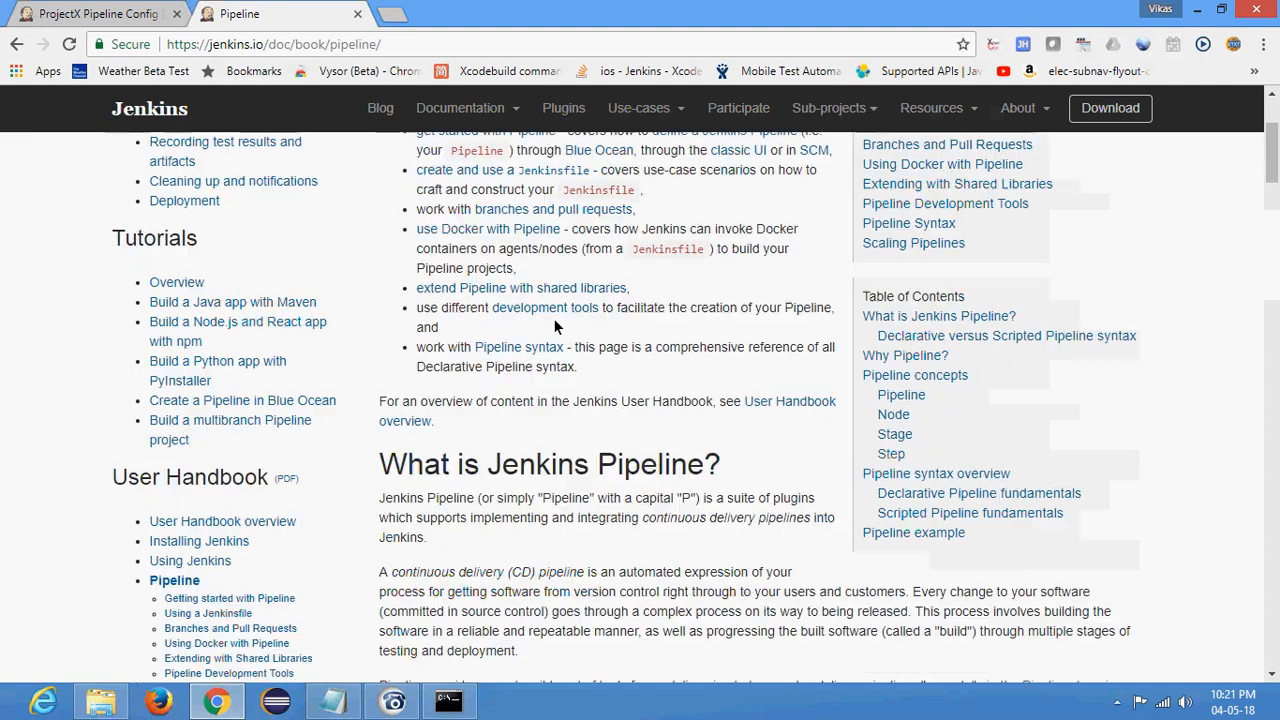
{"action": "scroll", "coordinate": [552, 307], "scroll_direction": "up", "scroll_amount": 3}
{"action": "left_click_drag", "start_coordinate": [440, 203], "coordinate": [462, 222]}
{"action": "left_click", "coordinate": [497, 237]}
{"action": "scroll", "coordinate": [500, 260], "scroll_direction": "down", "scroll_amount": 4}
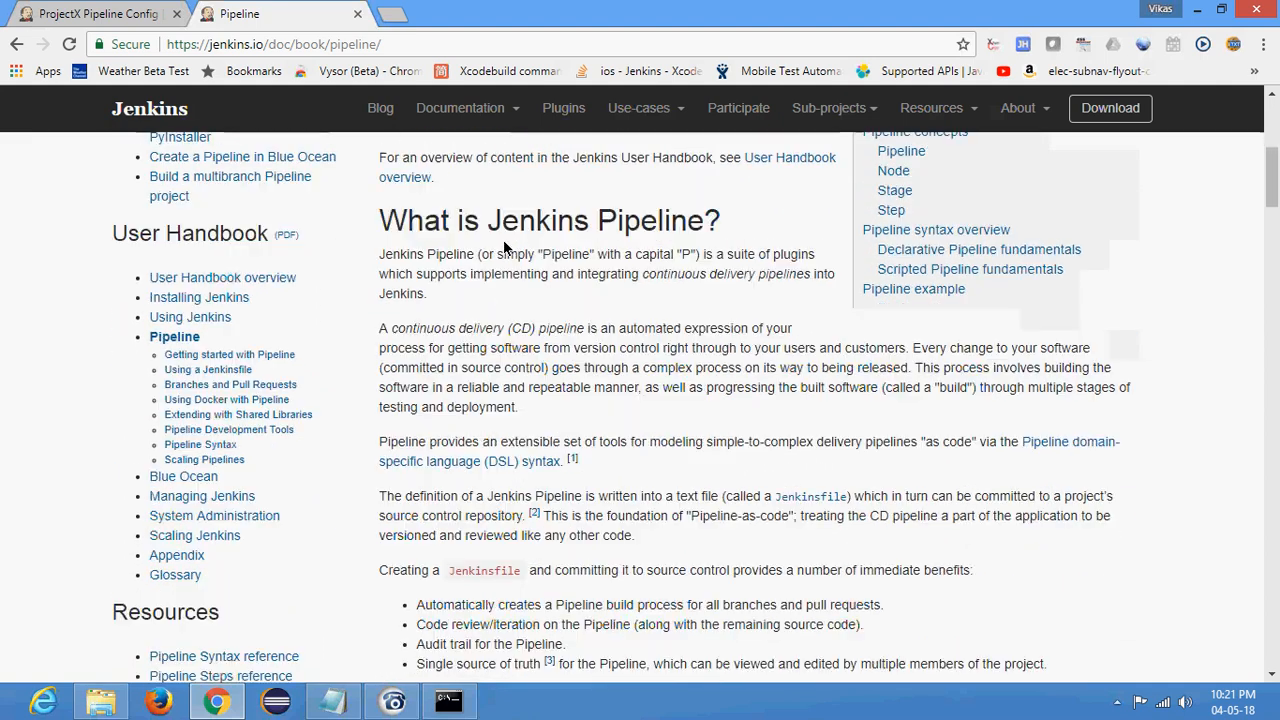
{"action": "scroll", "coordinate": [510, 295], "scroll_direction": "down", "scroll_amount": 2}
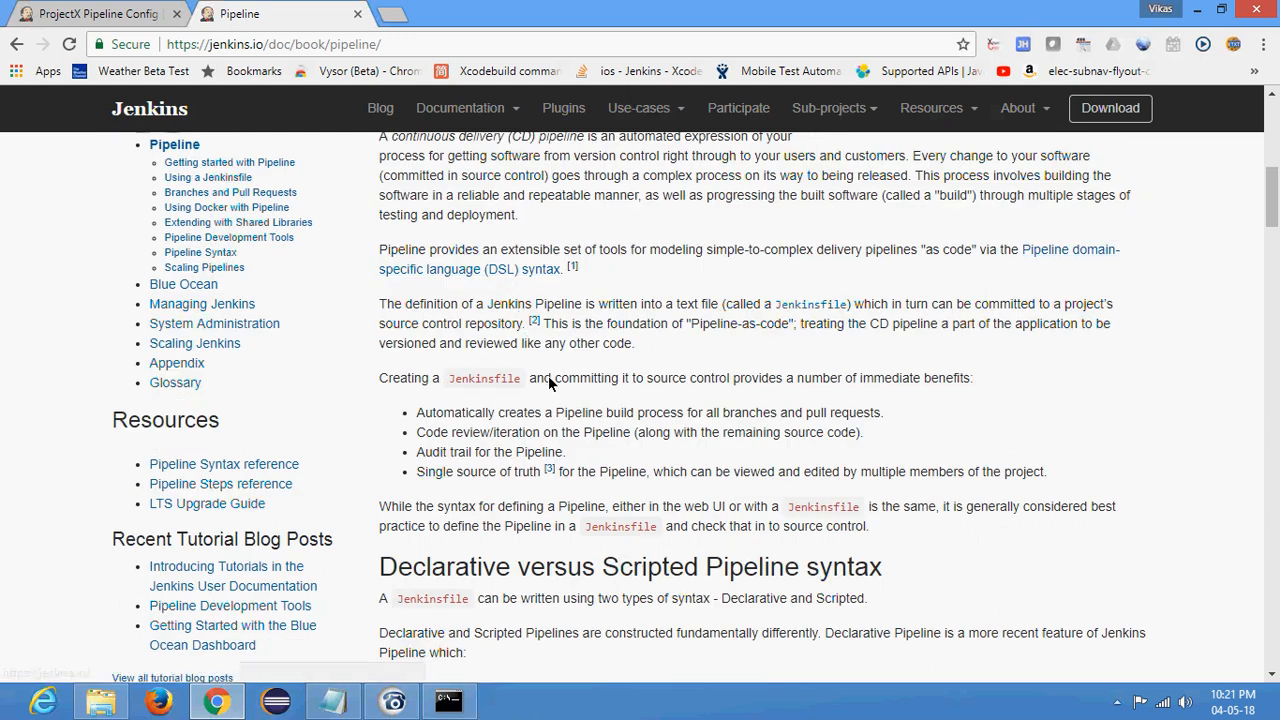
{"action": "scroll", "coordinate": [550, 375], "scroll_direction": "down", "scroll_amount": 3}
{"action": "scroll", "coordinate": [558, 365], "scroll_direction": "down", "scroll_amount": 3}
{"action": "scroll", "coordinate": [545, 340], "scroll_direction": "down", "scroll_amount": 1}
{"action": "scroll", "coordinate": [420, 210], "scroll_direction": "up", "scroll_amount": 1}
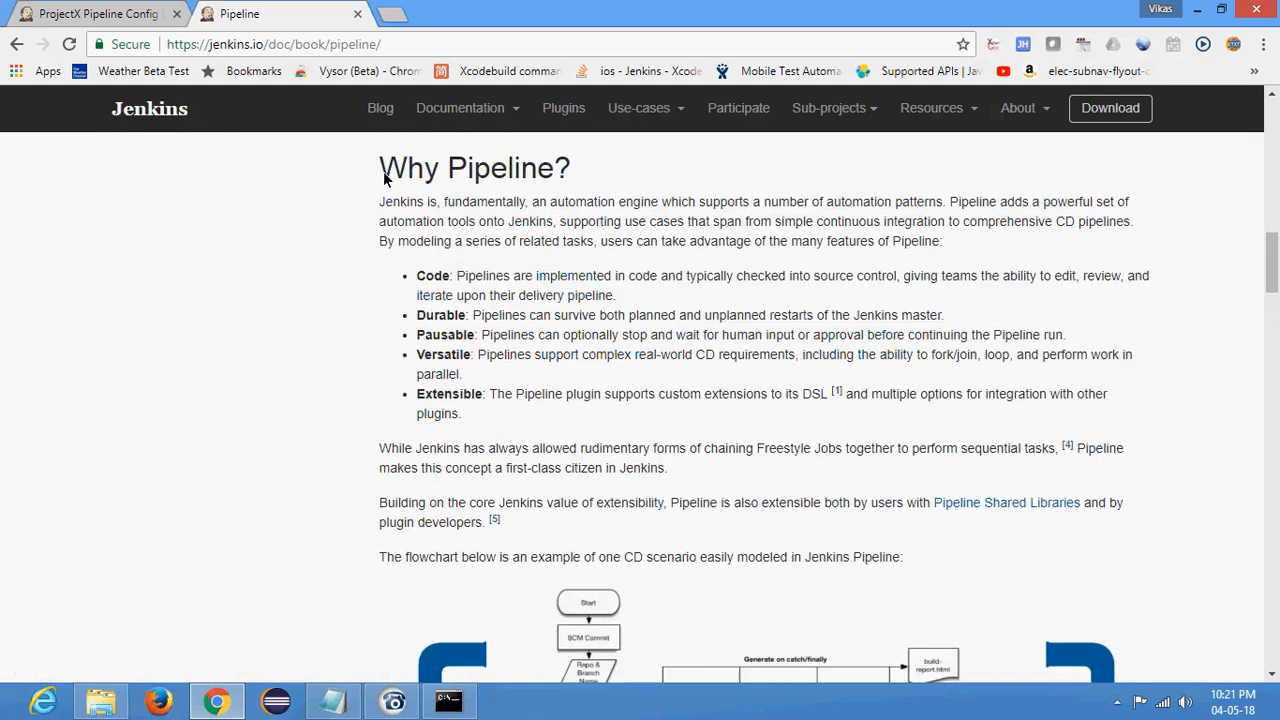
{"action": "scroll", "coordinate": [466, 340], "scroll_direction": "down", "scroll_amount": 1}
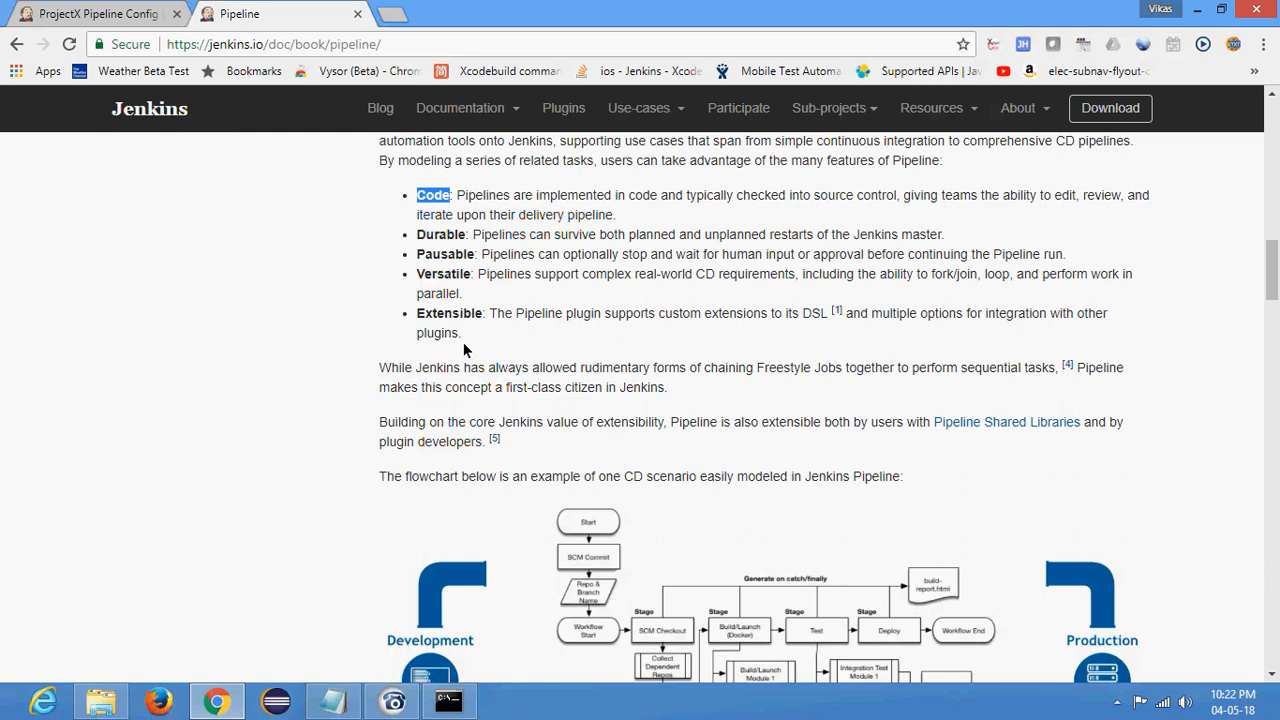
{"action": "scroll", "coordinate": [536, 305], "scroll_direction": "down", "scroll_amount": 3}
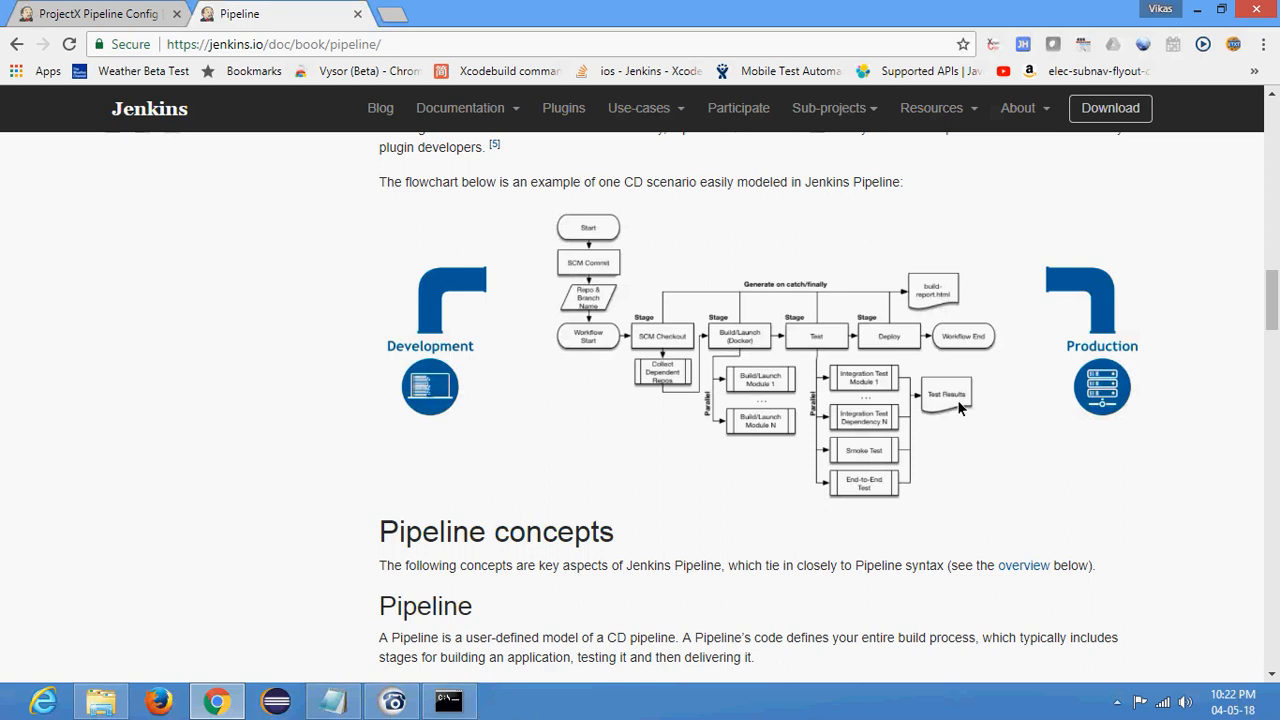
{"action": "scroll", "coordinate": [957, 405], "scroll_direction": "down", "scroll_amount": 4}
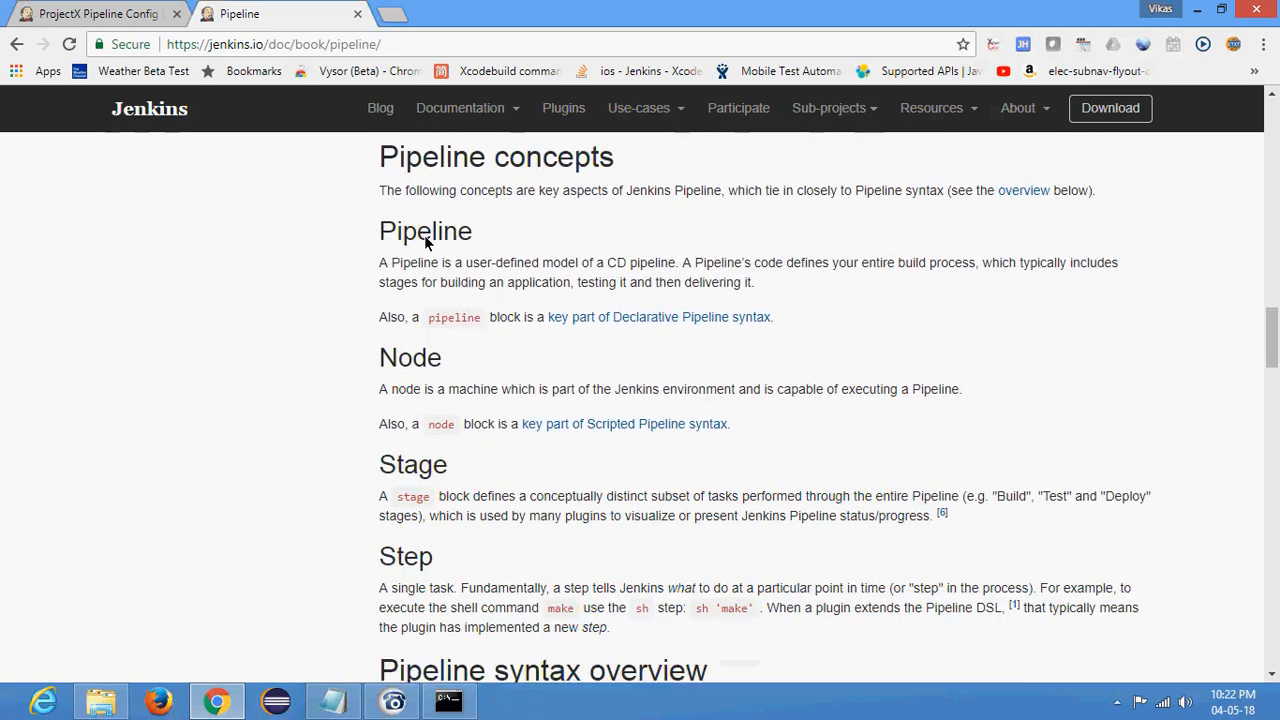
{"action": "scroll", "coordinate": [497, 267], "scroll_direction": "down", "scroll_amount": 6}
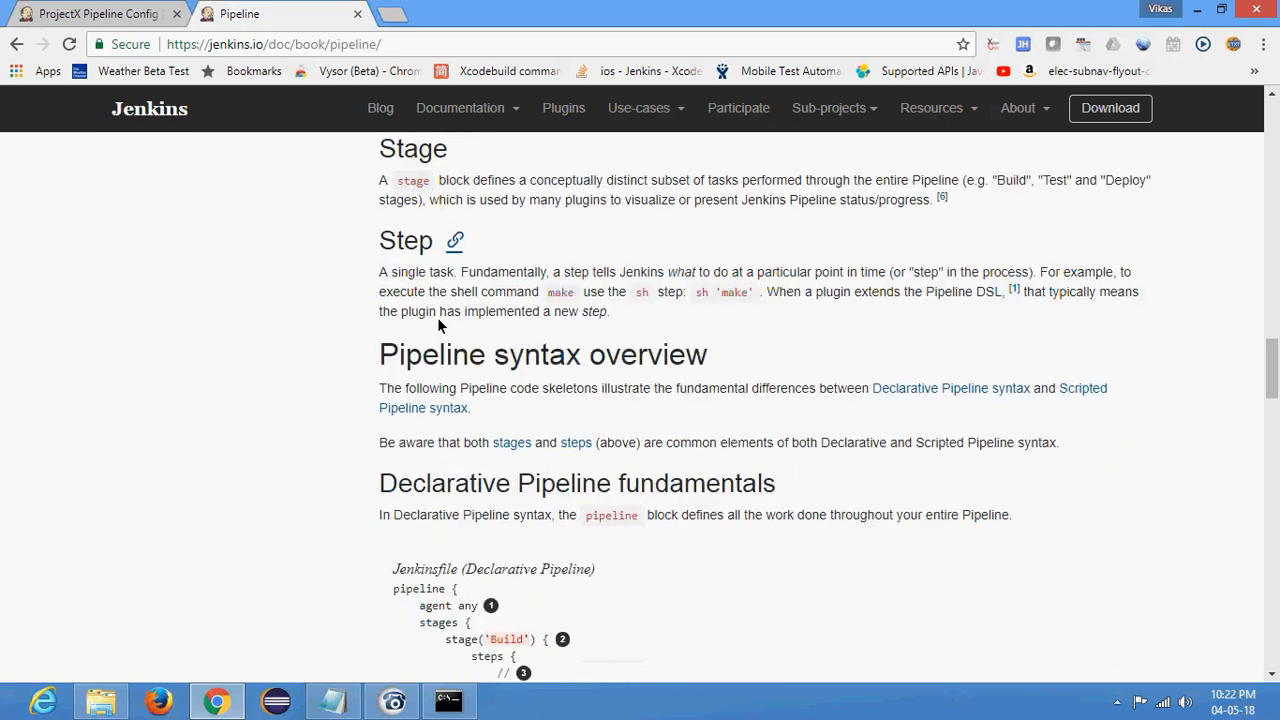
- Copy the Declarative Pipeline example from the pipeline line through the end of the 'Build' stage into the job's empty script
{"action": "scroll", "coordinate": [437, 325], "scroll_direction": "down", "scroll_amount": 2}
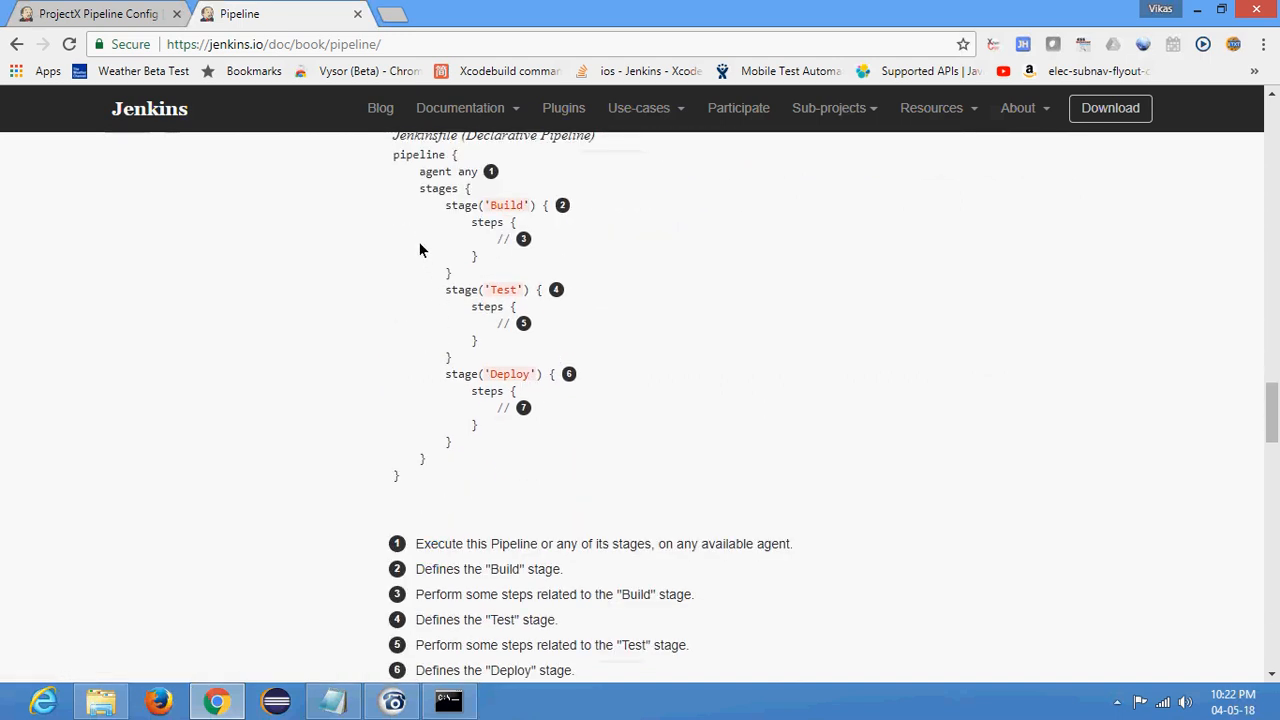
{"action": "scroll", "coordinate": [443, 262], "scroll_direction": "up", "scroll_amount": 1}
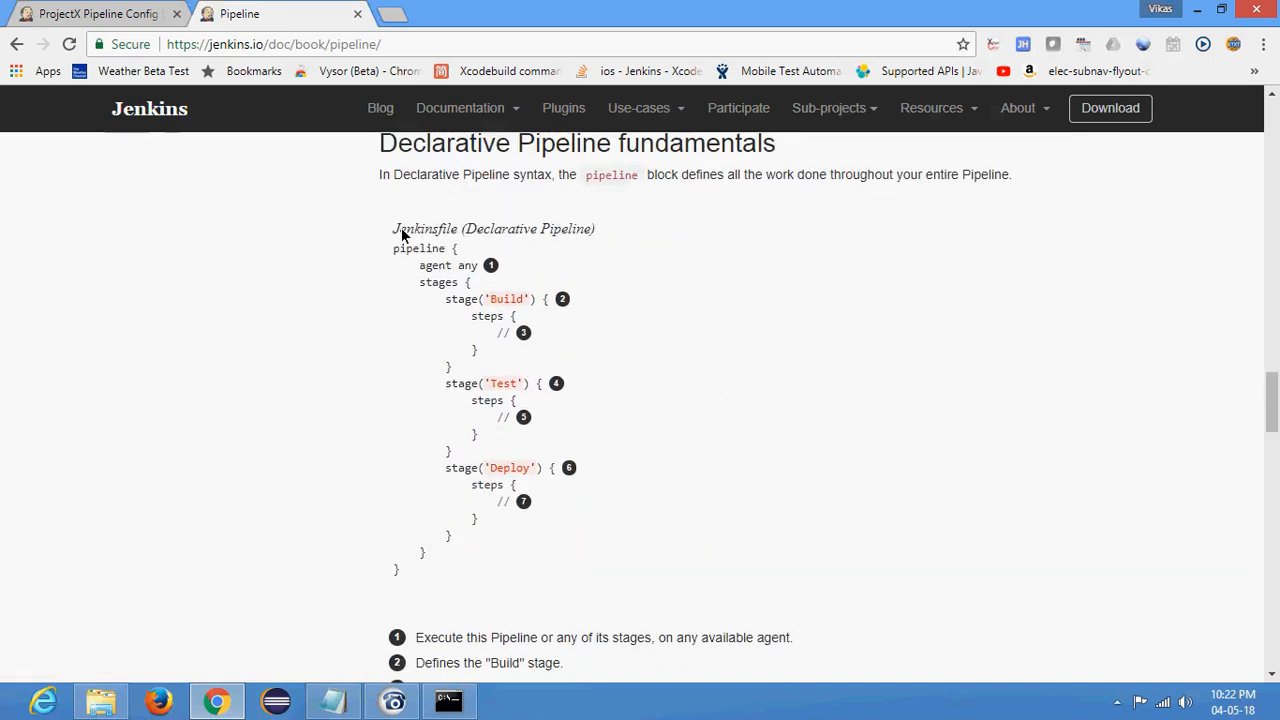
{"action": "left_click_drag", "start_coordinate": [391, 248], "coordinate": [510, 365]}
{"action": "key", "text": "ctrl+c"}
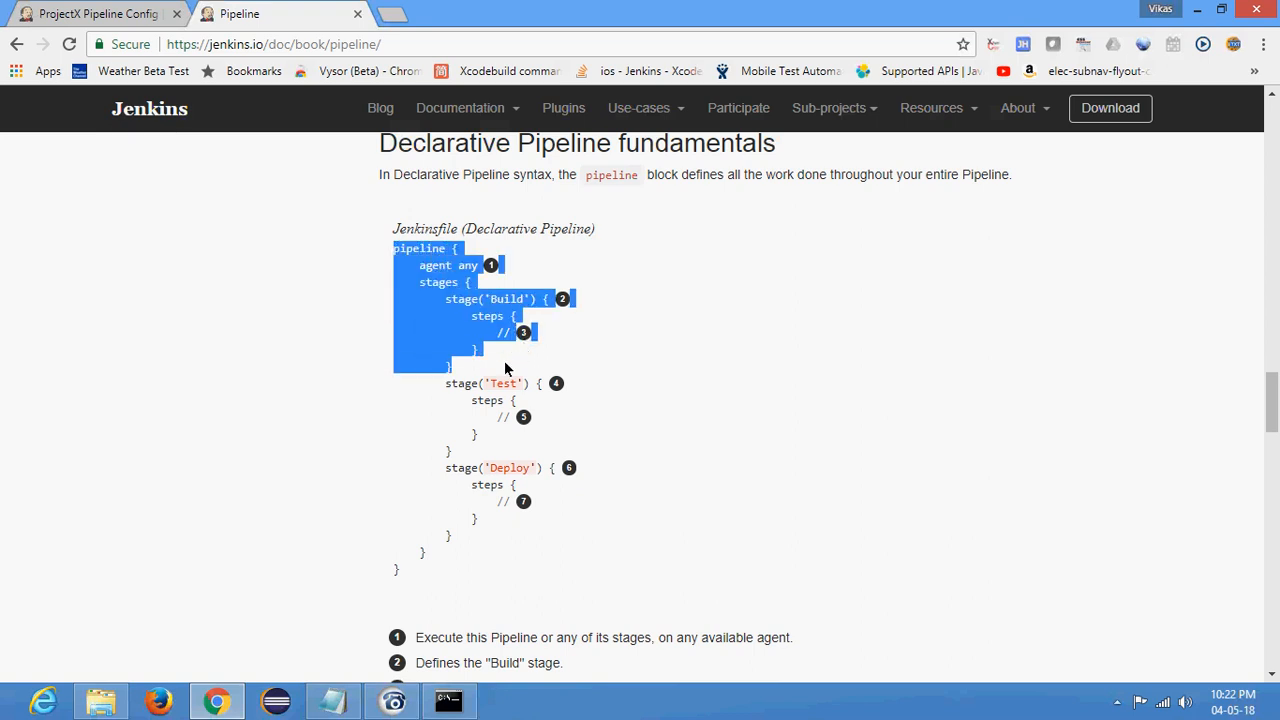
{"action": "left_click", "coordinate": [94, 16]}
{"action": "left_click", "coordinate": [553, 326]}
{"action": "key", "text": "ctrl+v"}
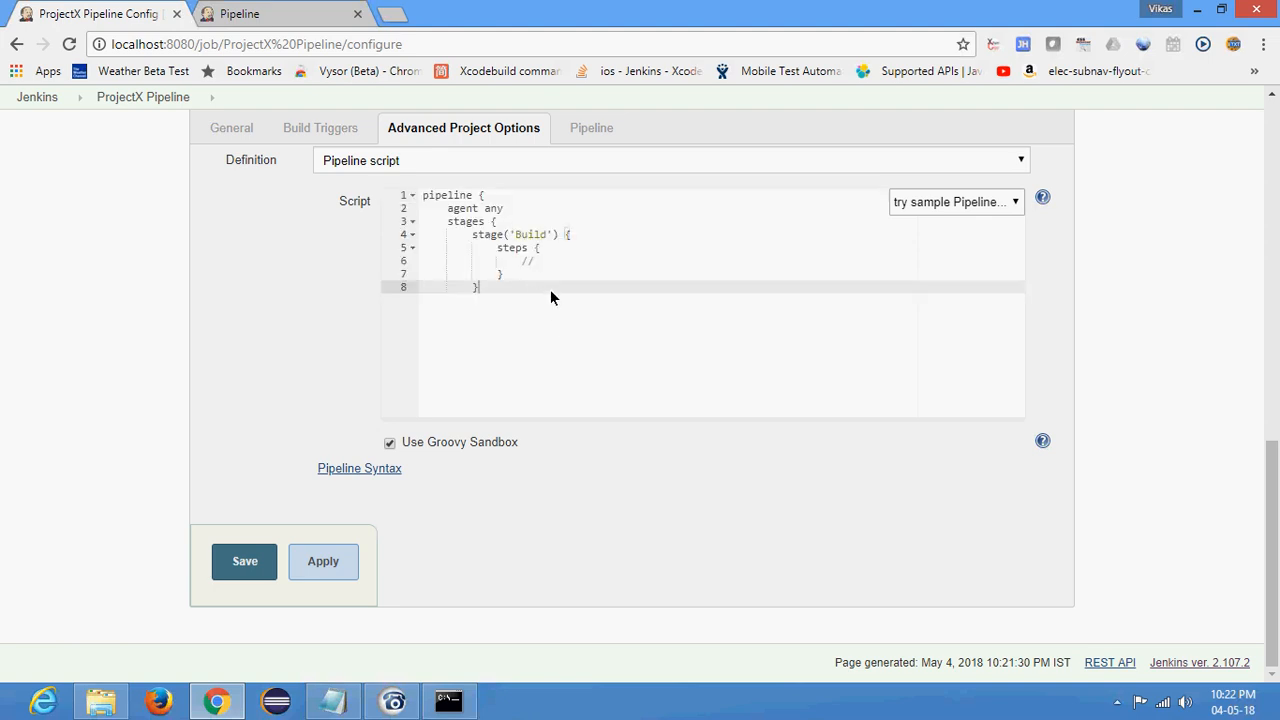
- Add the missing closing braces for the stages and pipeline blocks at the end of the script
{"action": "key", "text": "Return"}
{"action": "type", "text": "}"}
{"action": "key", "text": "Return"}
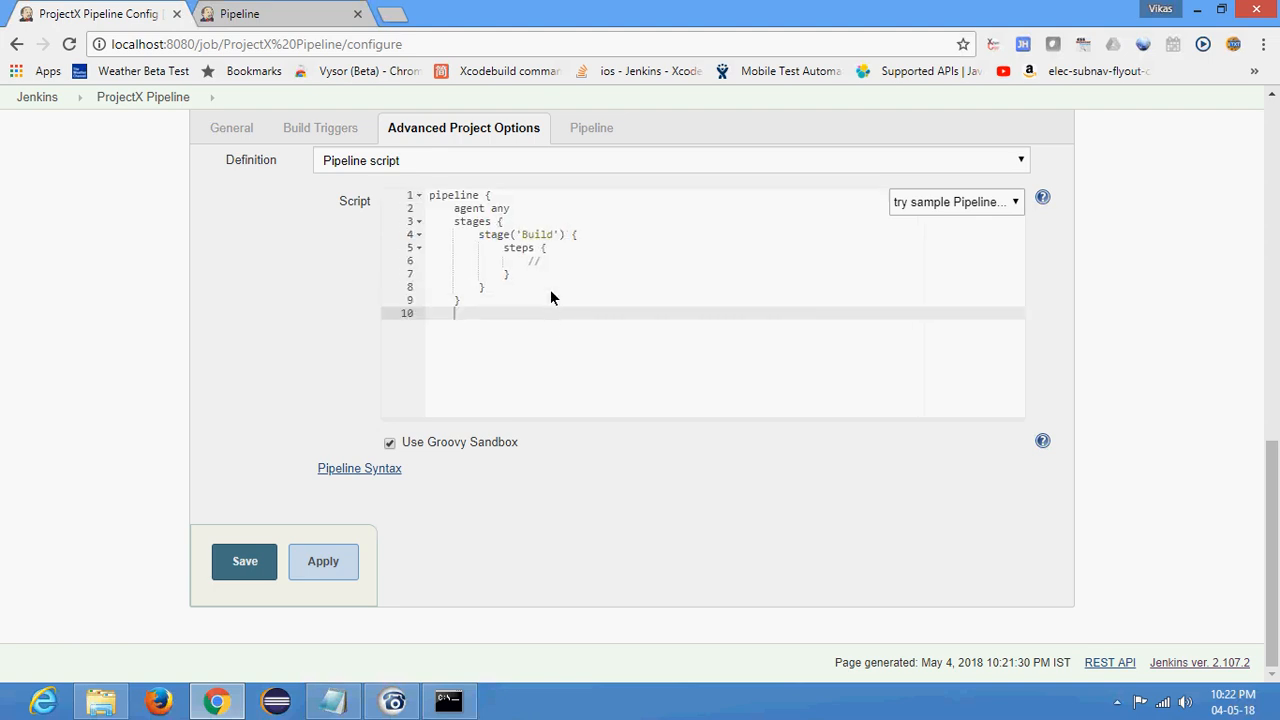
- Review the script's pipeline, agent any, stages and stage('Build') lines
{"action": "left_click", "coordinate": [469, 248]}
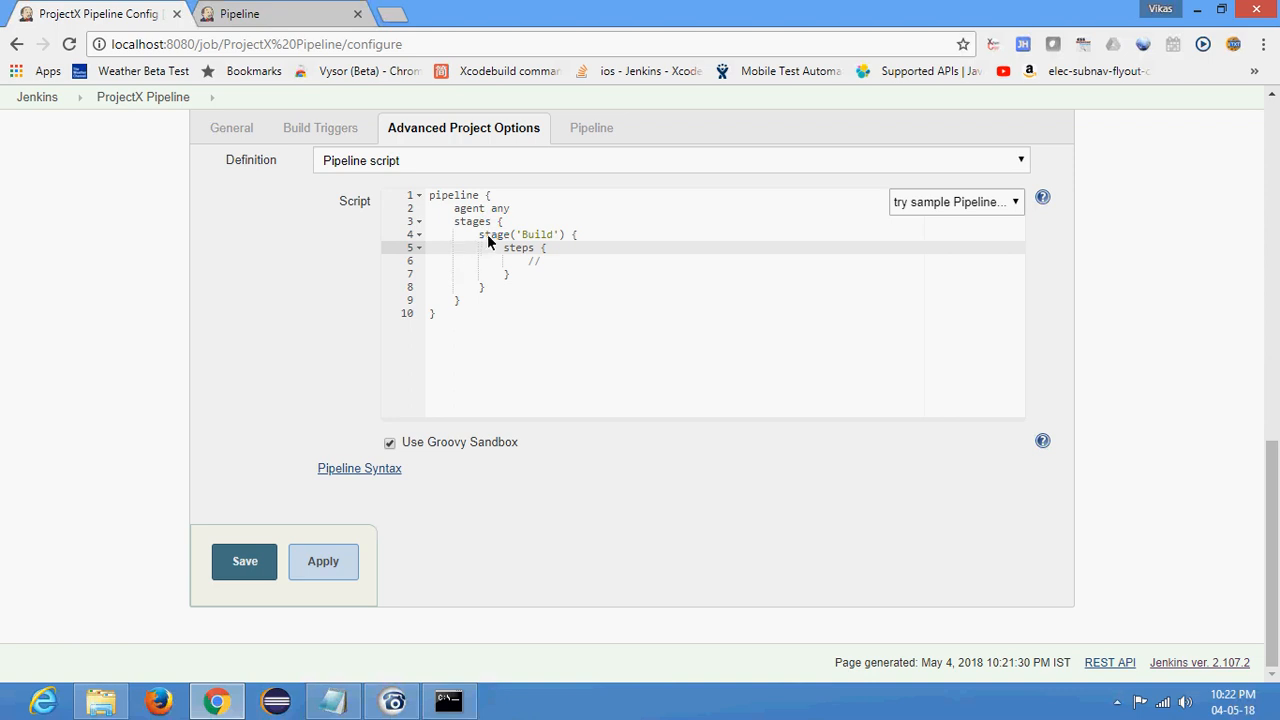
{"action": "double_click", "coordinate": [453, 197]}
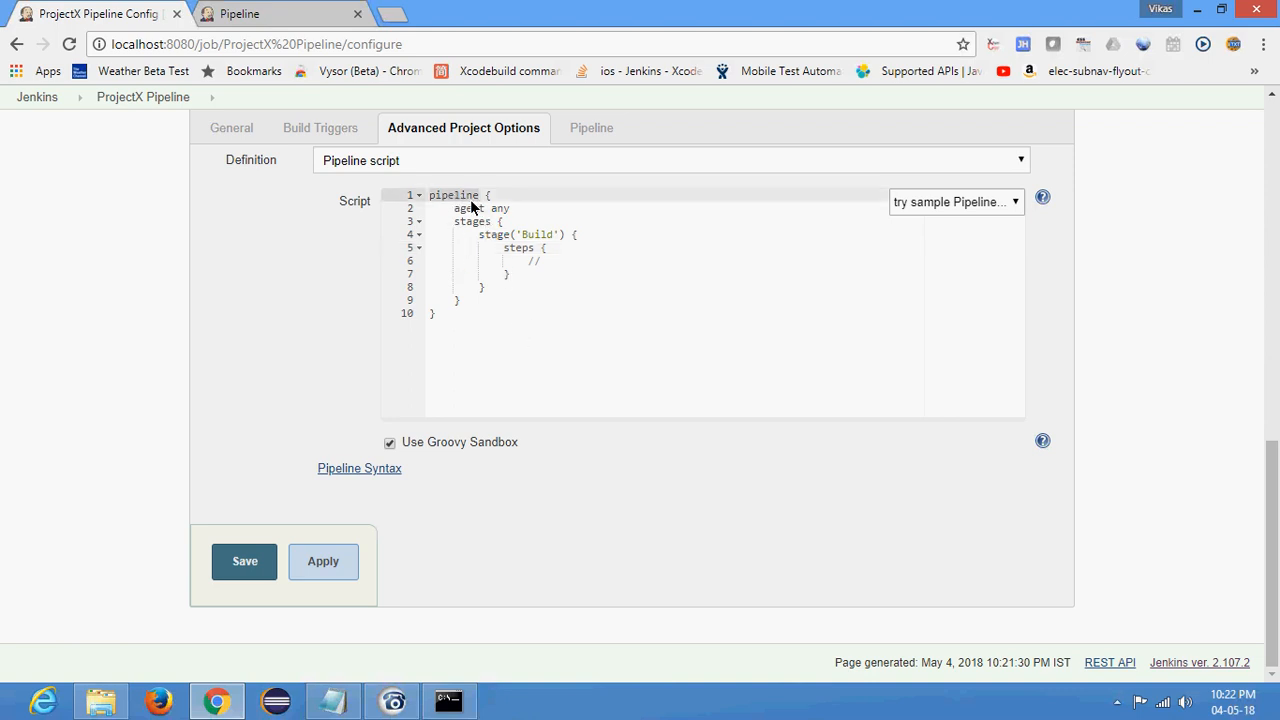
{"action": "double_click", "coordinate": [468, 208]}
{"action": "left_click", "coordinate": [525, 216]}
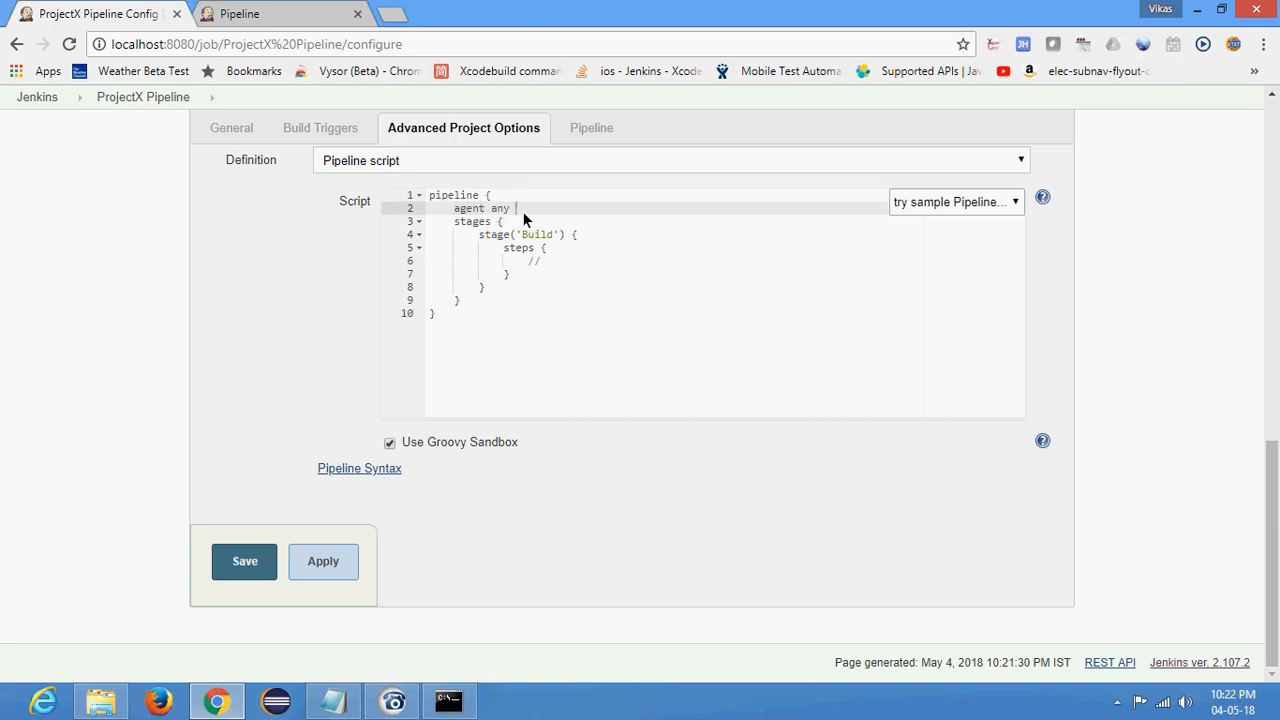
{"action": "left_click", "coordinate": [548, 221]}
{"action": "left_click", "coordinate": [553, 210]}
{"action": "left_click", "coordinate": [525, 219]}
{"action": "left_click", "coordinate": [480, 210]}
{"action": "double_click", "coordinate": [475, 223]}
{"action": "double_click", "coordinate": [490, 234]}
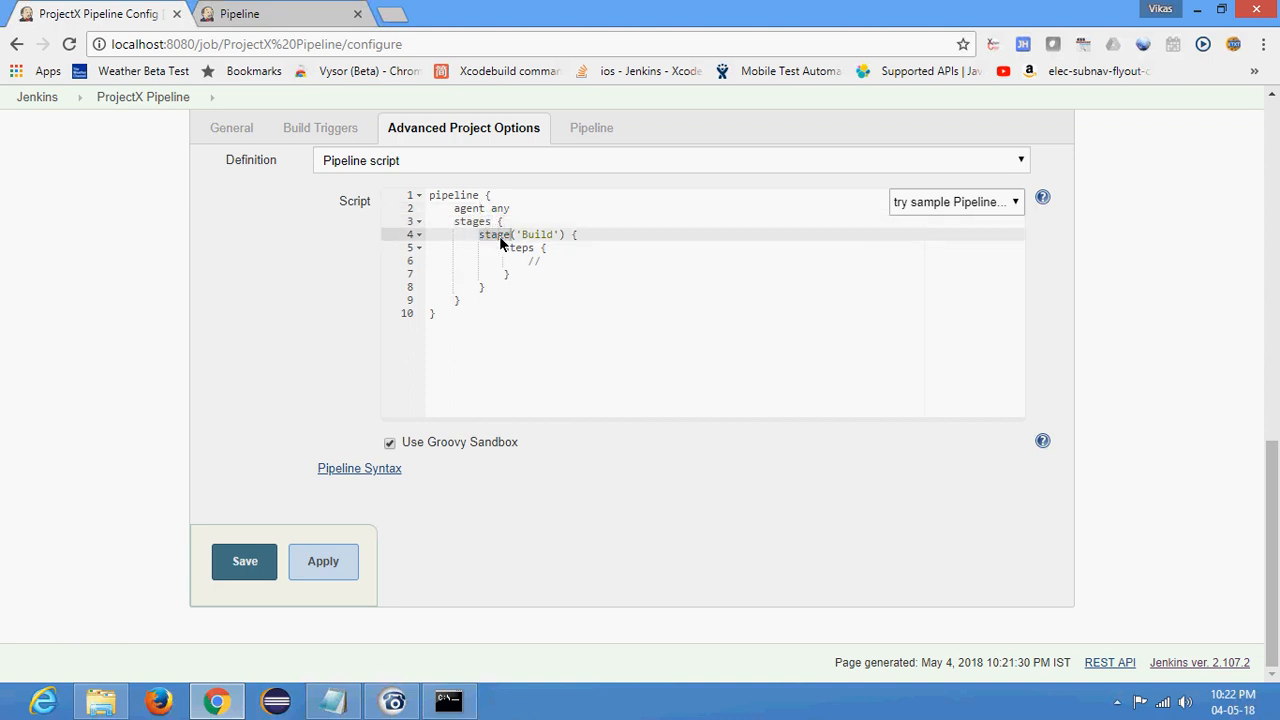
- Add echo 'hello world' below the comment in the Build stage's steps block, and save the configuration
{"action": "left_click", "coordinate": [565, 259]}
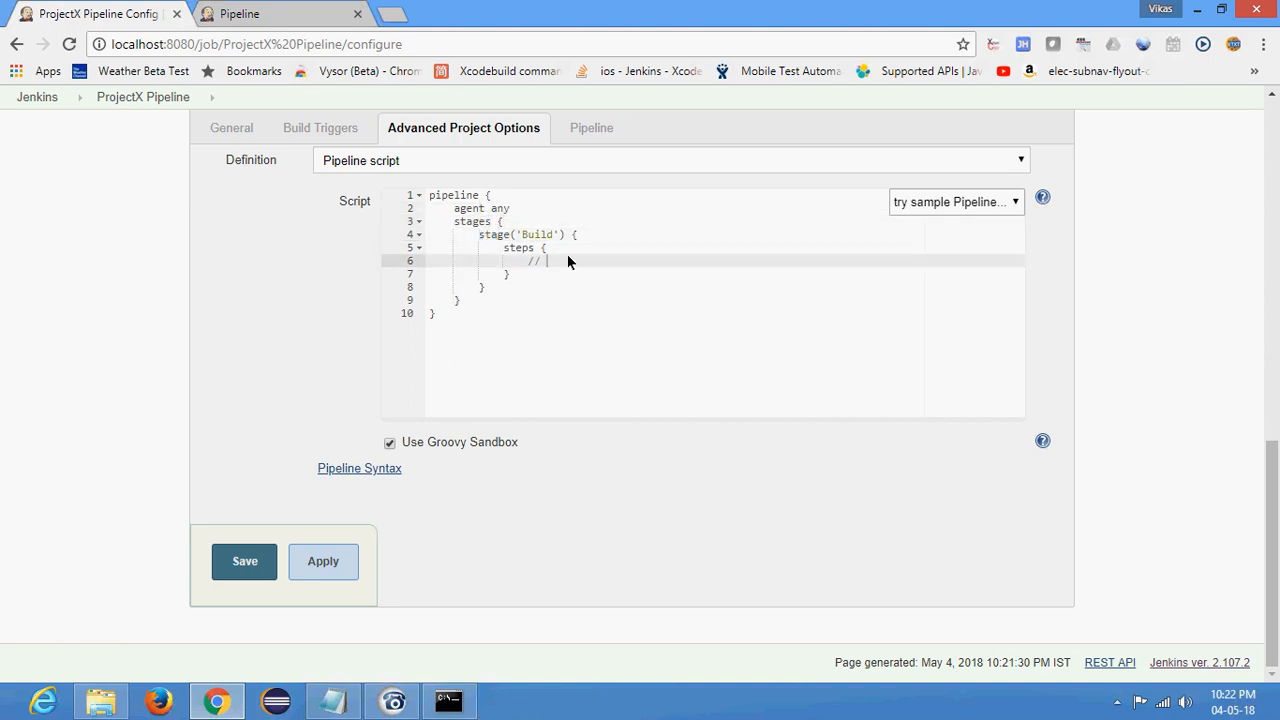
{"action": "key", "text": "Return"}
{"action": "type", "text": "ech"}
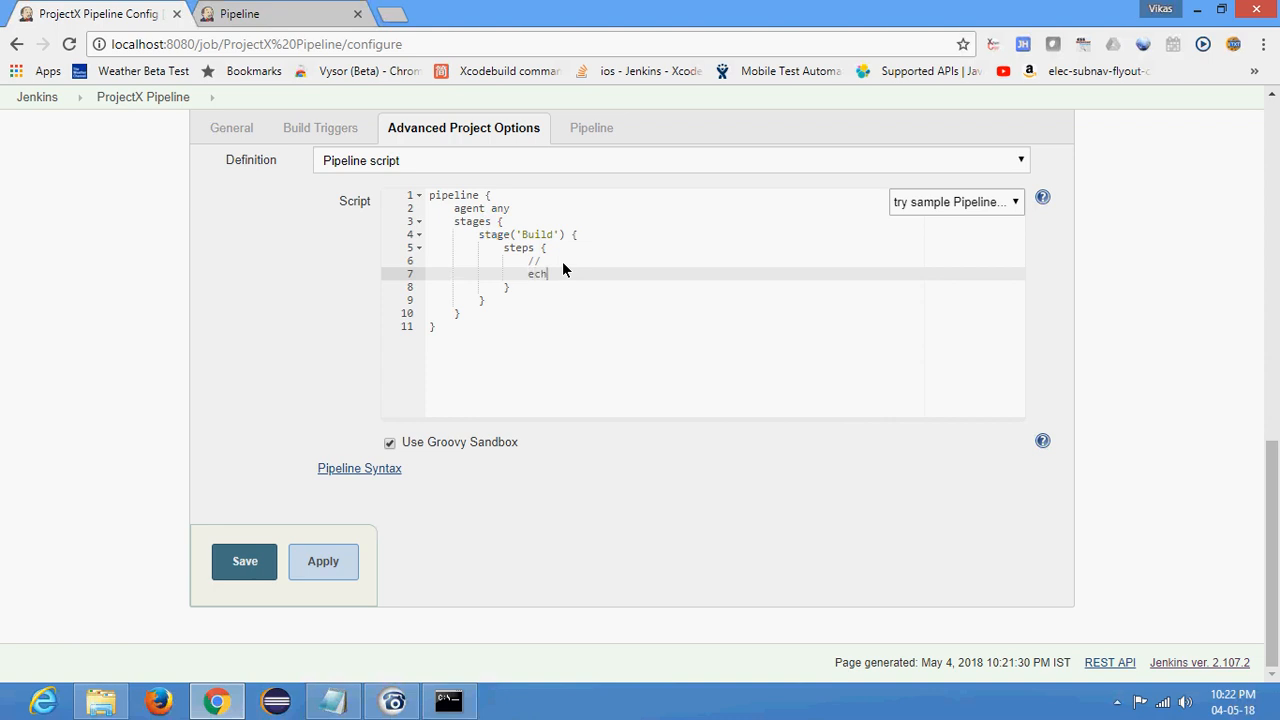
{"action": "type", "text": "o 'He"}
{"action": "left_click", "coordinate": [228, 566]}
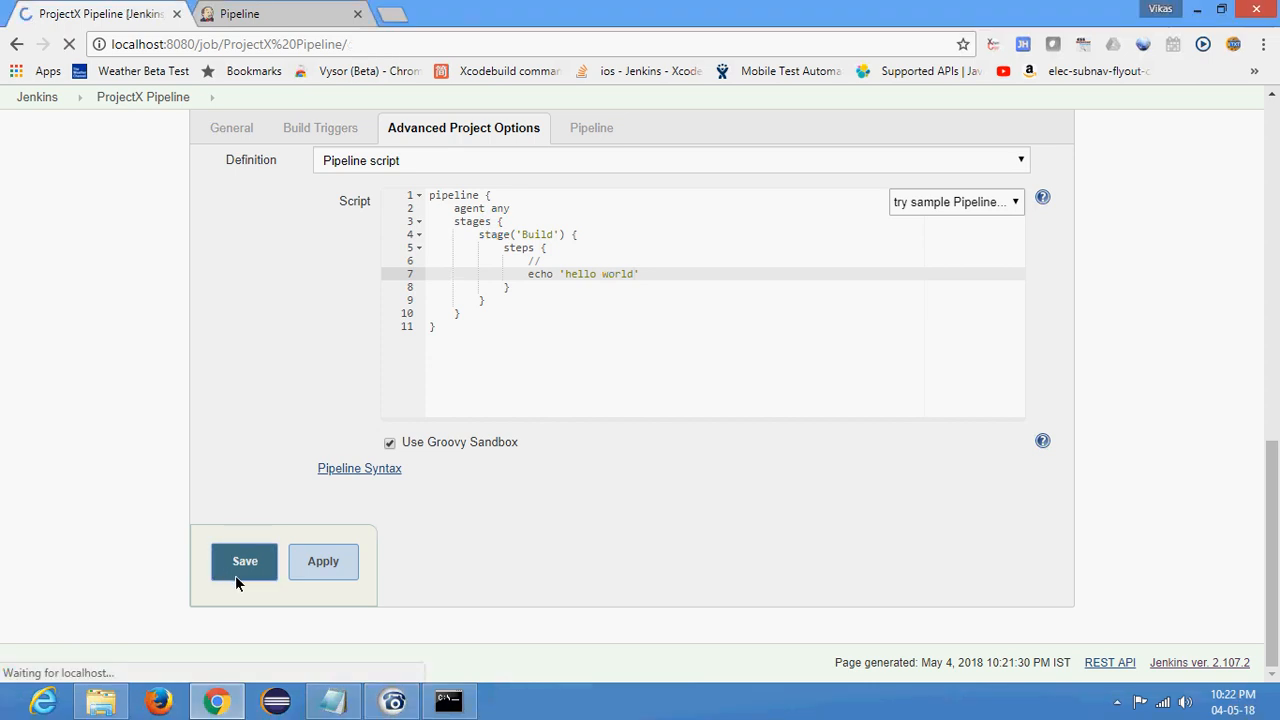
- Run new builds of the ProjectX Pipeline job and refresh the job page
{"action": "right_click", "coordinate": [80, 263]}
{"action": "left_click", "coordinate": [79, 262]}
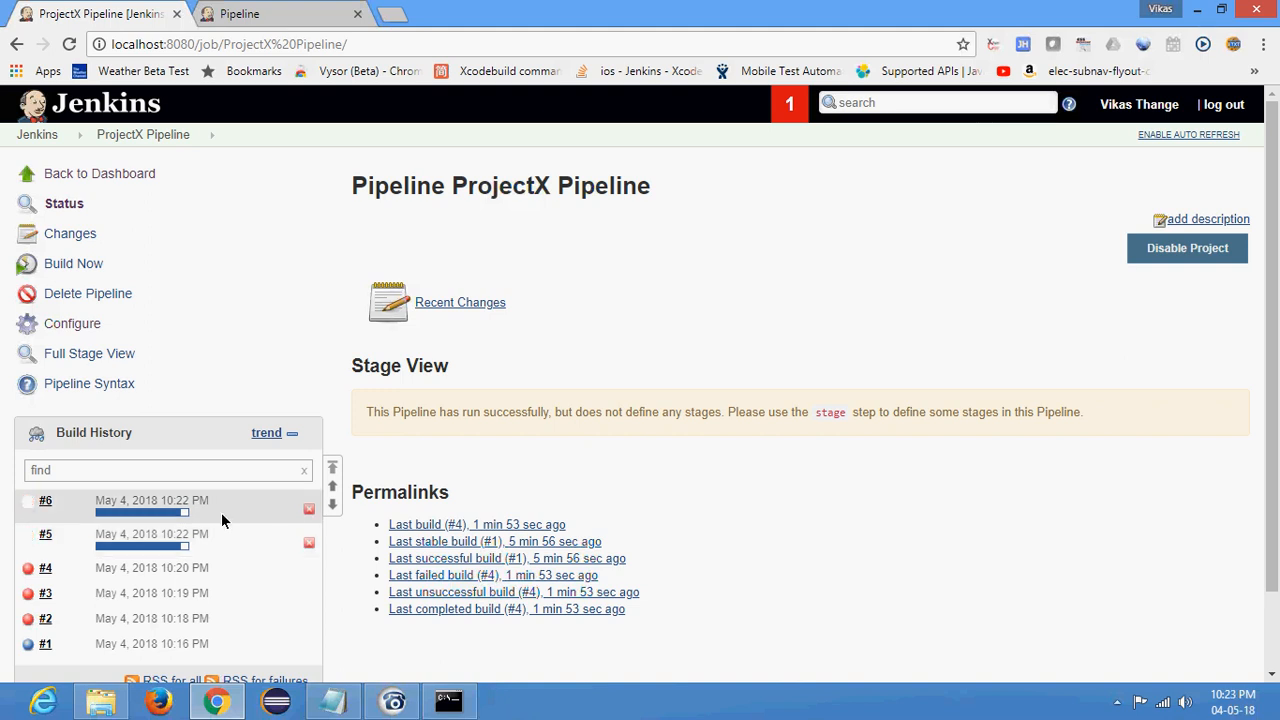
{"action": "left_click", "coordinate": [69, 44]}
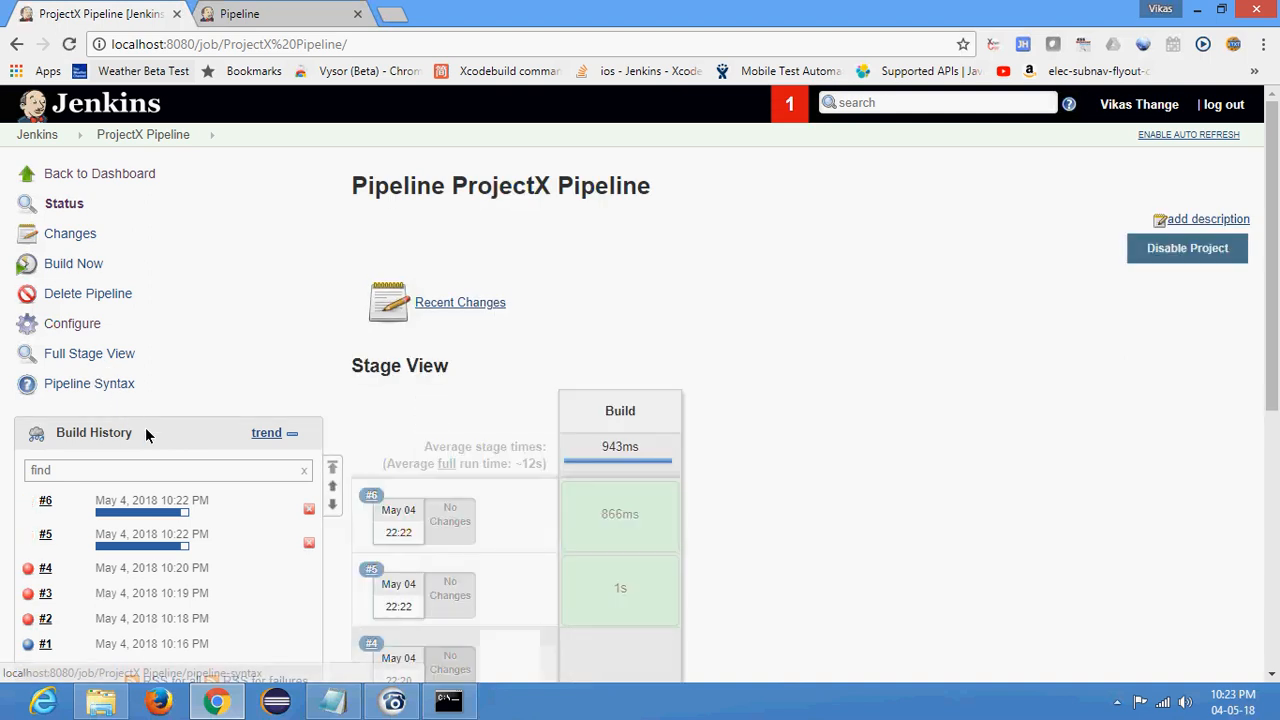
- Check the final status in build #5's console output, and return to the job page to examine the Build stage in the Stage View
{"action": "scroll", "coordinate": [193, 321], "scroll_direction": "down", "scroll_amount": 1}
{"action": "scroll", "coordinate": [193, 326], "scroll_direction": "down", "scroll_amount": 2}
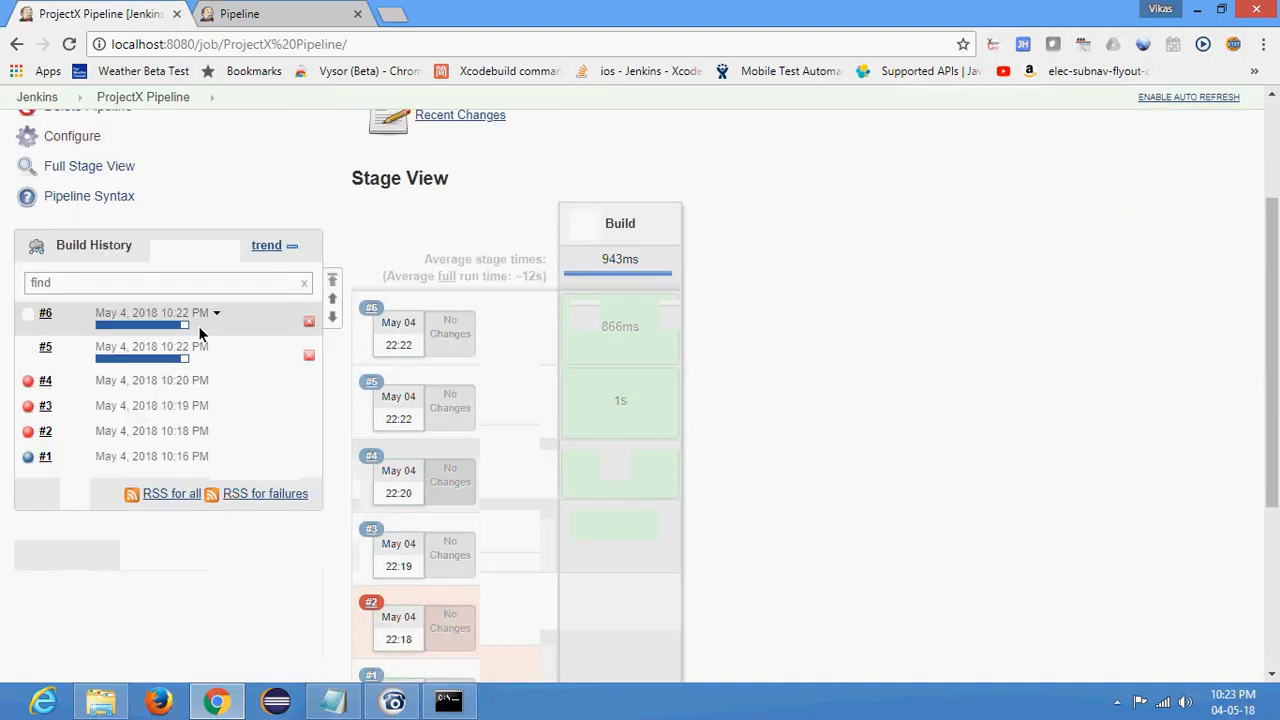
{"action": "left_click", "coordinate": [29, 350]}
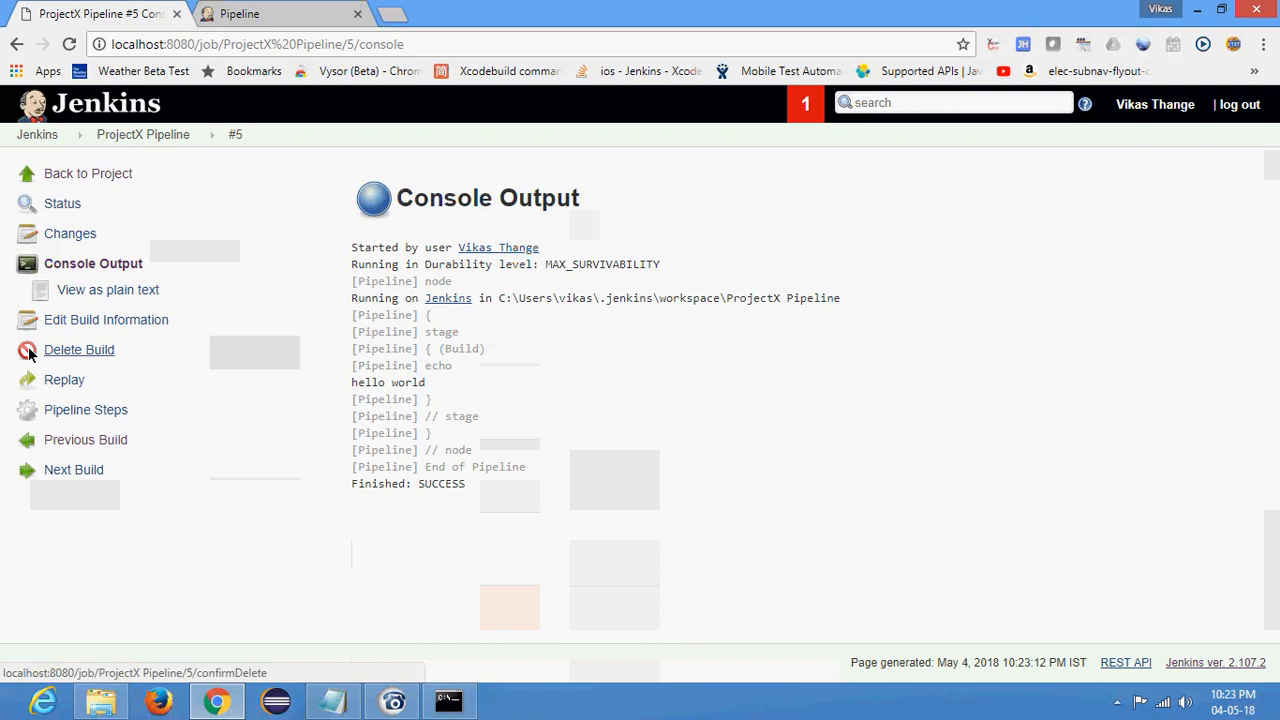
{"action": "left_click_drag", "start_coordinate": [417, 483], "coordinate": [485, 500]}
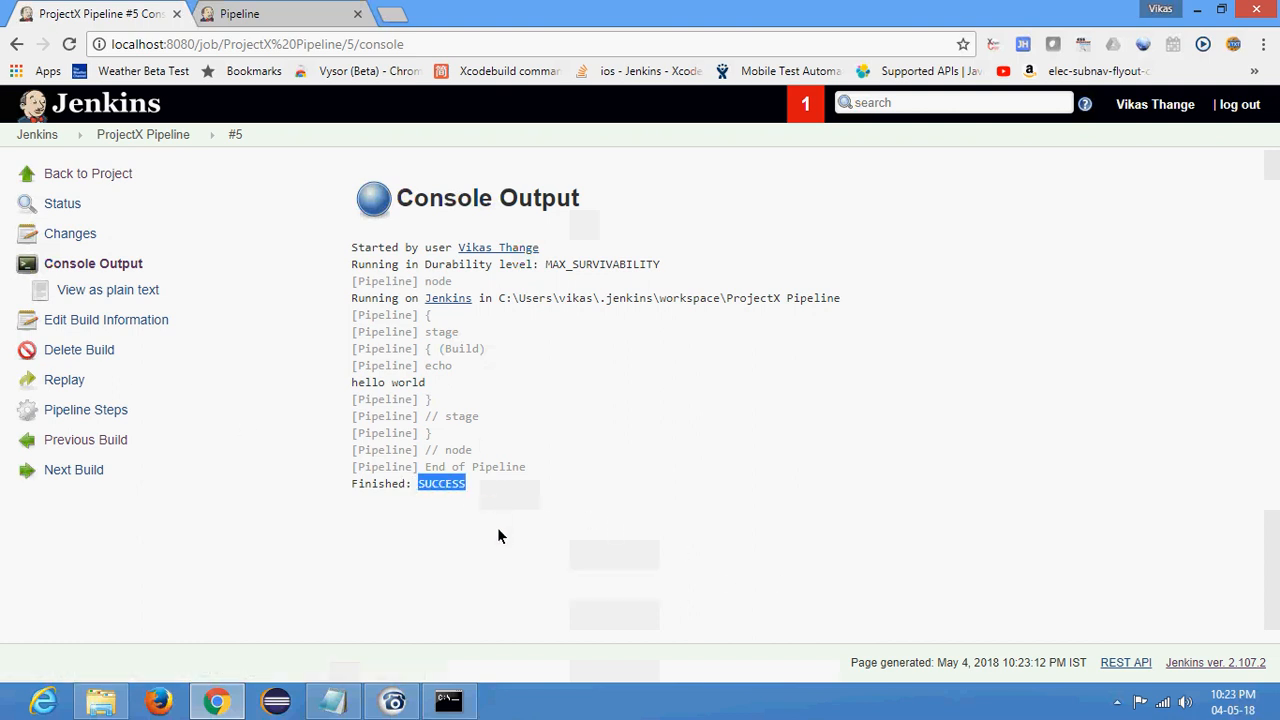
{"action": "left_click", "coordinate": [16, 44]}
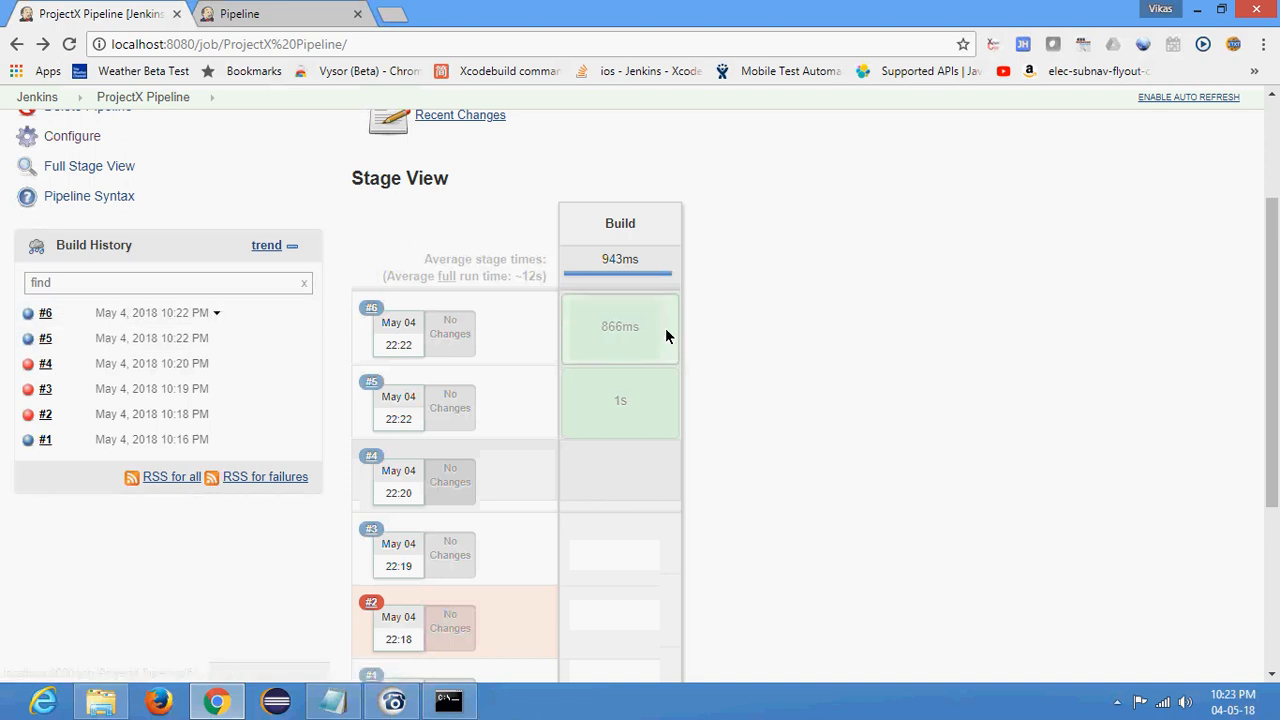
{"action": "mouse_move", "coordinate": [619, 409]}
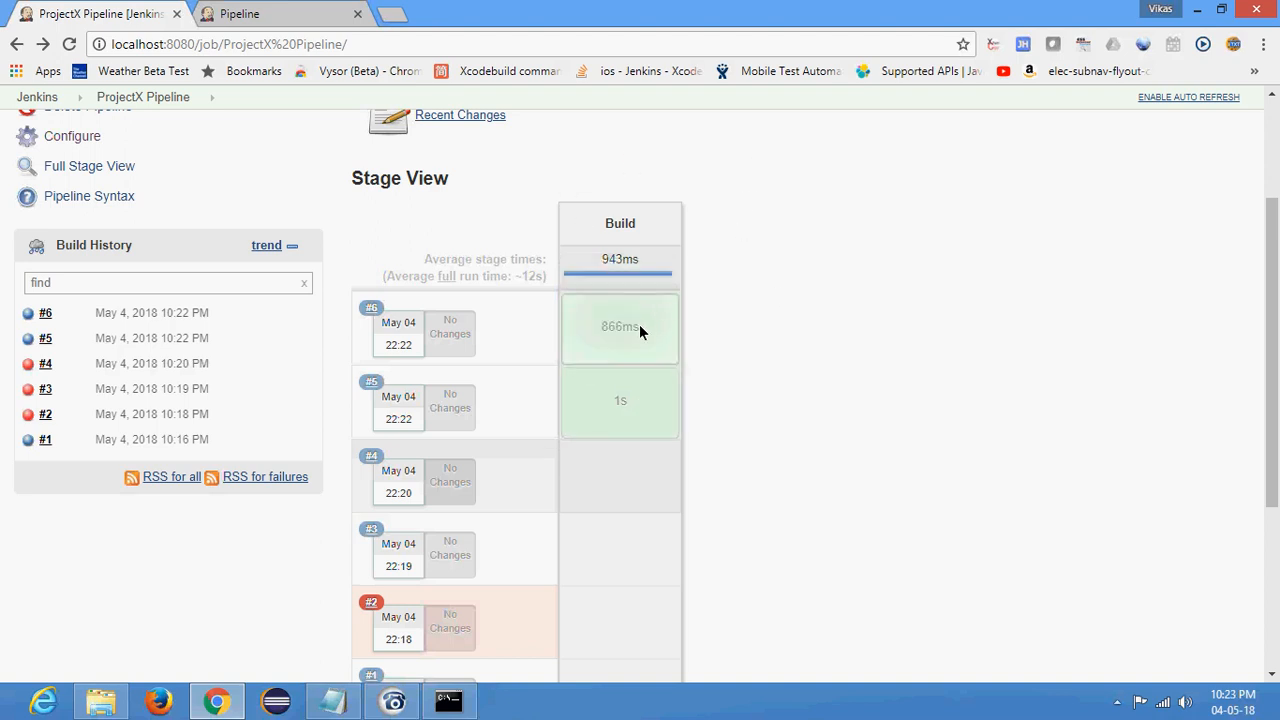
- Open the ProjectX Pipeline job's configuration, and copy the full Declarative Pipeline example with Build, Test and Deploy stages from the Jenkins documentation page
{"action": "mouse_move", "coordinate": [640, 330]}
{"action": "scroll", "coordinate": [184, 207], "scroll_direction": "up", "scroll_amount": 4}
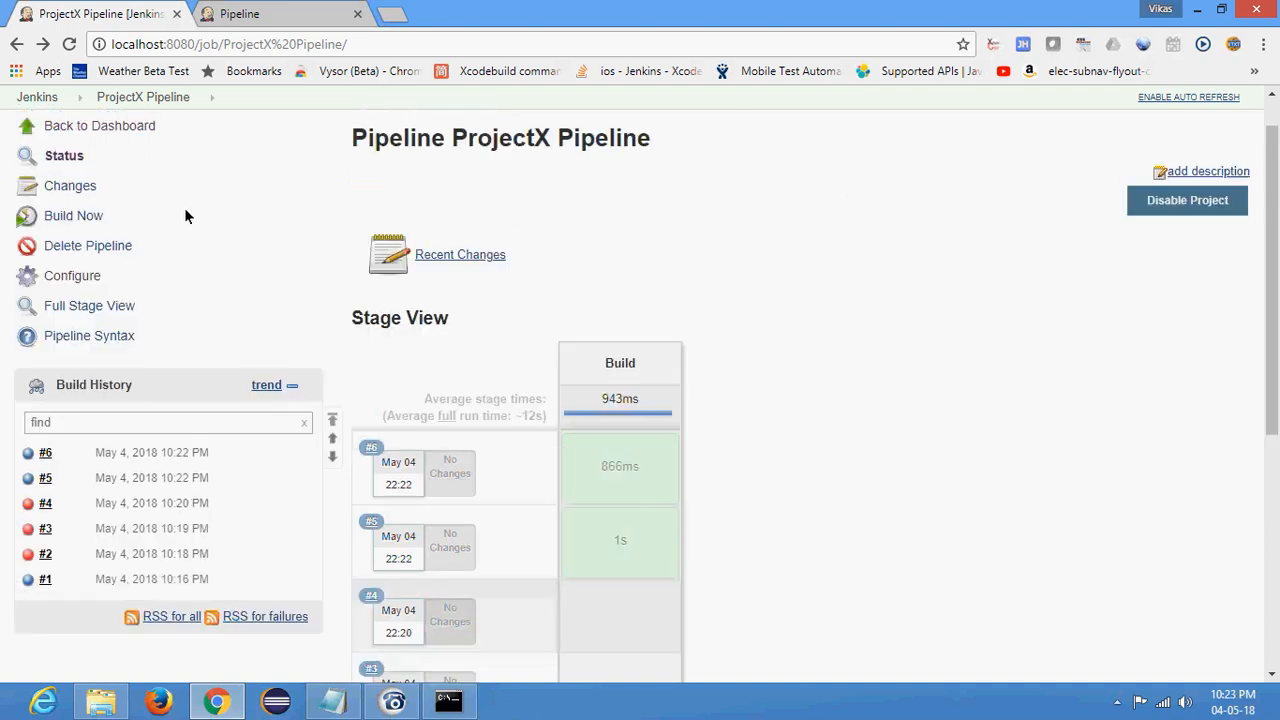
{"action": "left_click", "coordinate": [87, 323]}
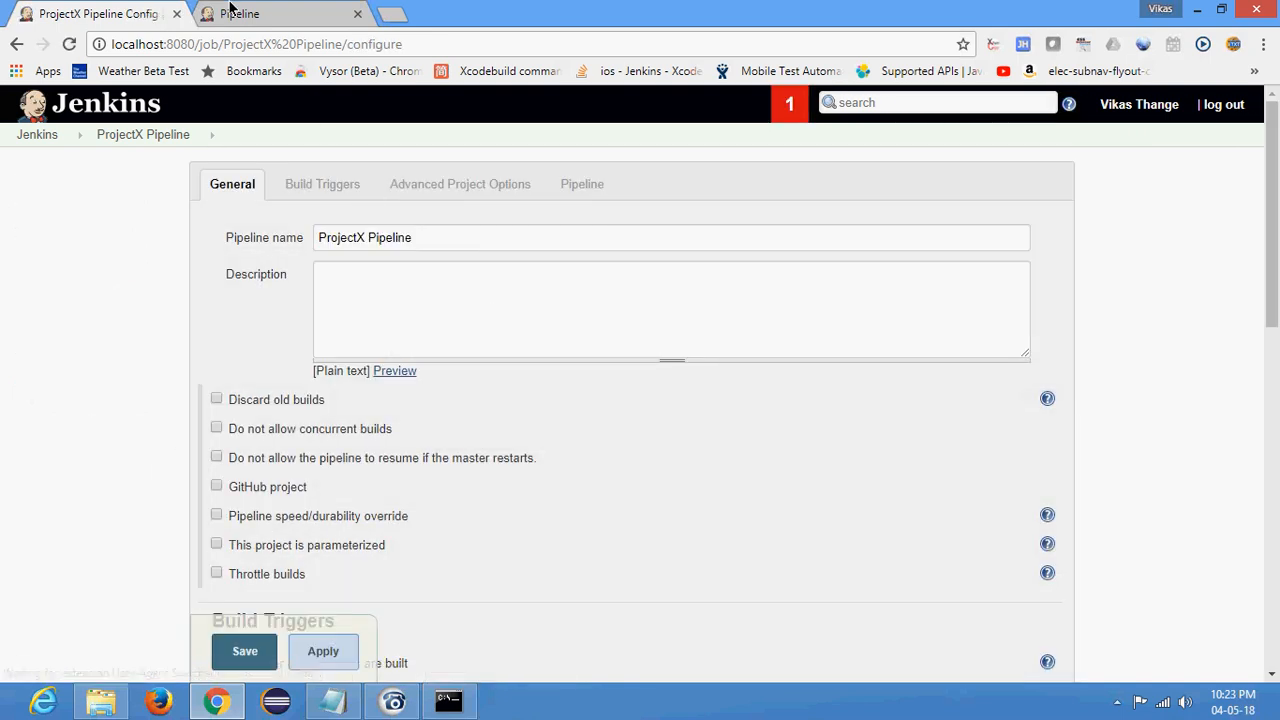
{"action": "left_click", "coordinate": [235, 13]}
{"action": "left_click_drag", "start_coordinate": [480, 300], "coordinate": [540, 343]}
{"action": "left_click", "coordinate": [540, 343]}
{"action": "left_click_drag", "start_coordinate": [450, 383], "coordinate": [481, 561]}
{"action": "left_click", "coordinate": [488, 492]}
{"action": "left_click", "coordinate": [481, 561]}
{"action": "left_click_drag", "start_coordinate": [380, 523], "coordinate": [395, 262]}
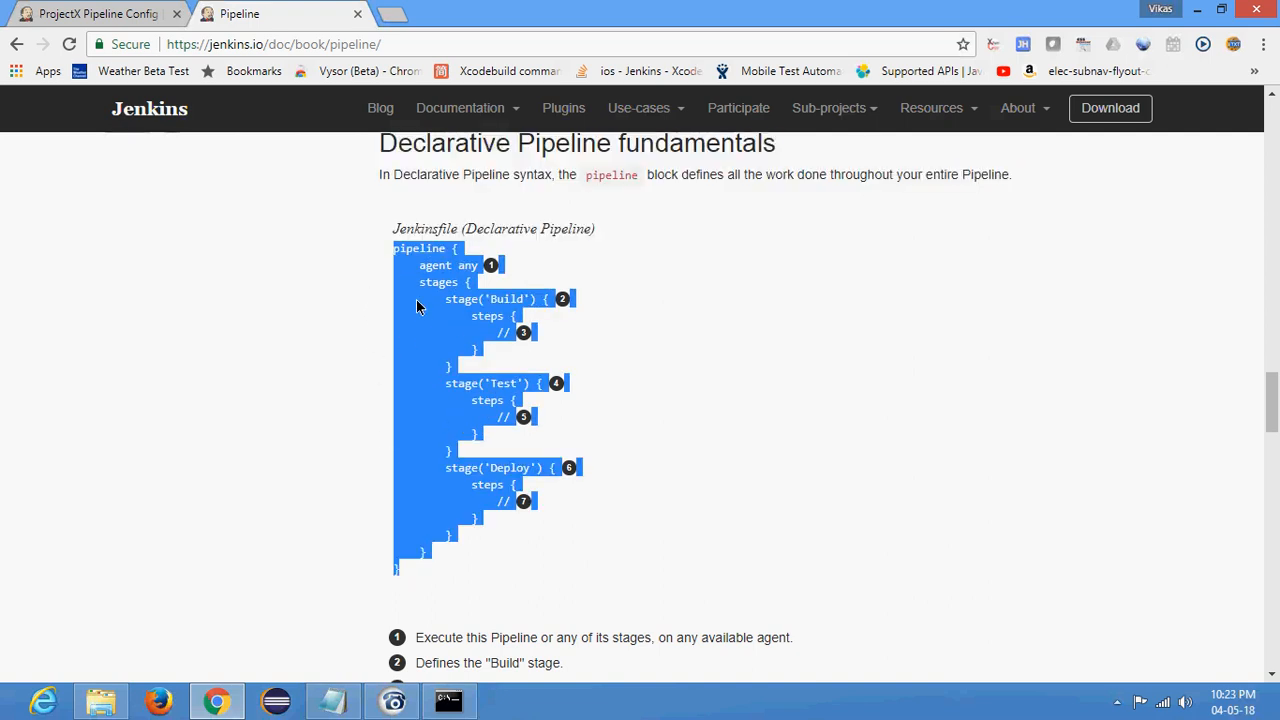
- Replace the job's entire Pipeline script with the copied Build, Test and Deploy example
{"action": "left_click", "coordinate": [95, 13]}
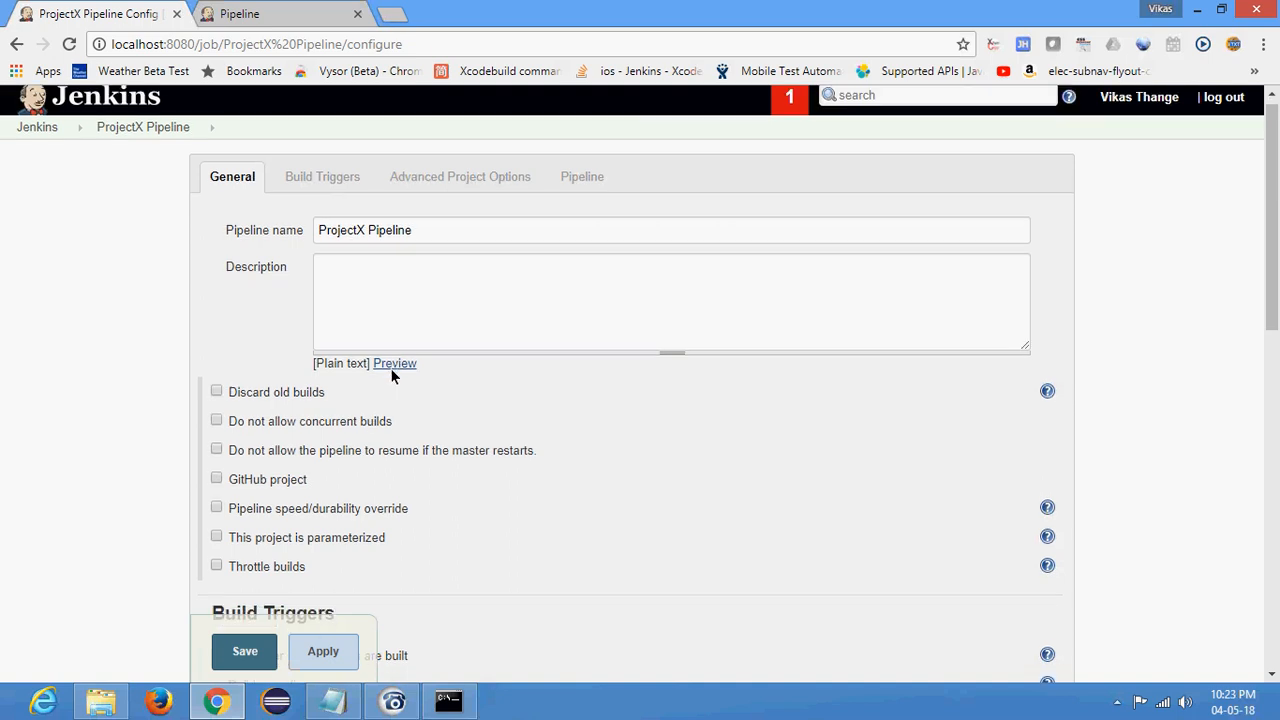
{"action": "scroll", "coordinate": [392, 375], "scroll_direction": "down", "scroll_amount": 10}
{"action": "left_click", "coordinate": [488, 313]}
{"action": "key", "text": "ctrl+a"}
{"action": "type", "text": "pipeline {     agent any     stages {         stage('Build') {             steps {                 //             }         }         stage('Test') {             steps {                 //             }         }         stage('Deploy') {             steps {                 //             }         }     } }"}
{"action": "left_click", "coordinate": [565, 306]}
{"action": "scroll", "coordinate": [603, 310], "scroll_direction": "up", "scroll_amount": 1}
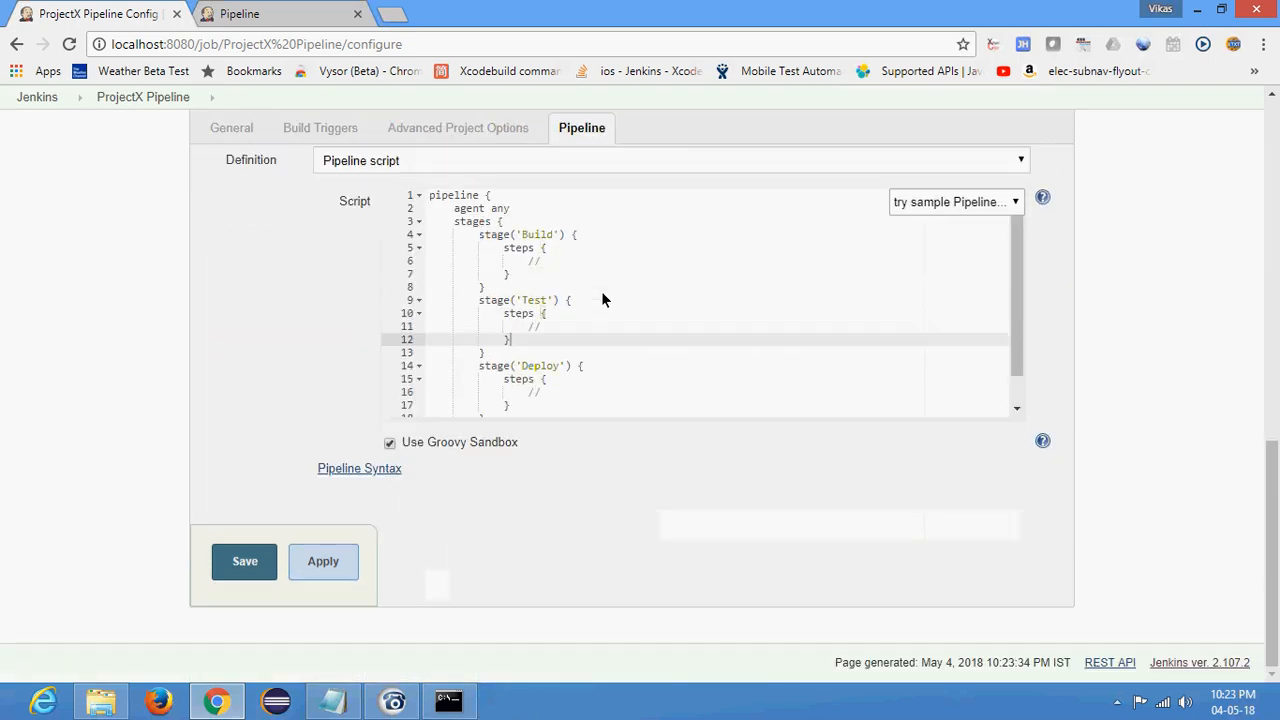
- Add a stage("Pull Code") block above the Build stage in the Pipeline script
{"action": "left_click", "coordinate": [530, 260]}
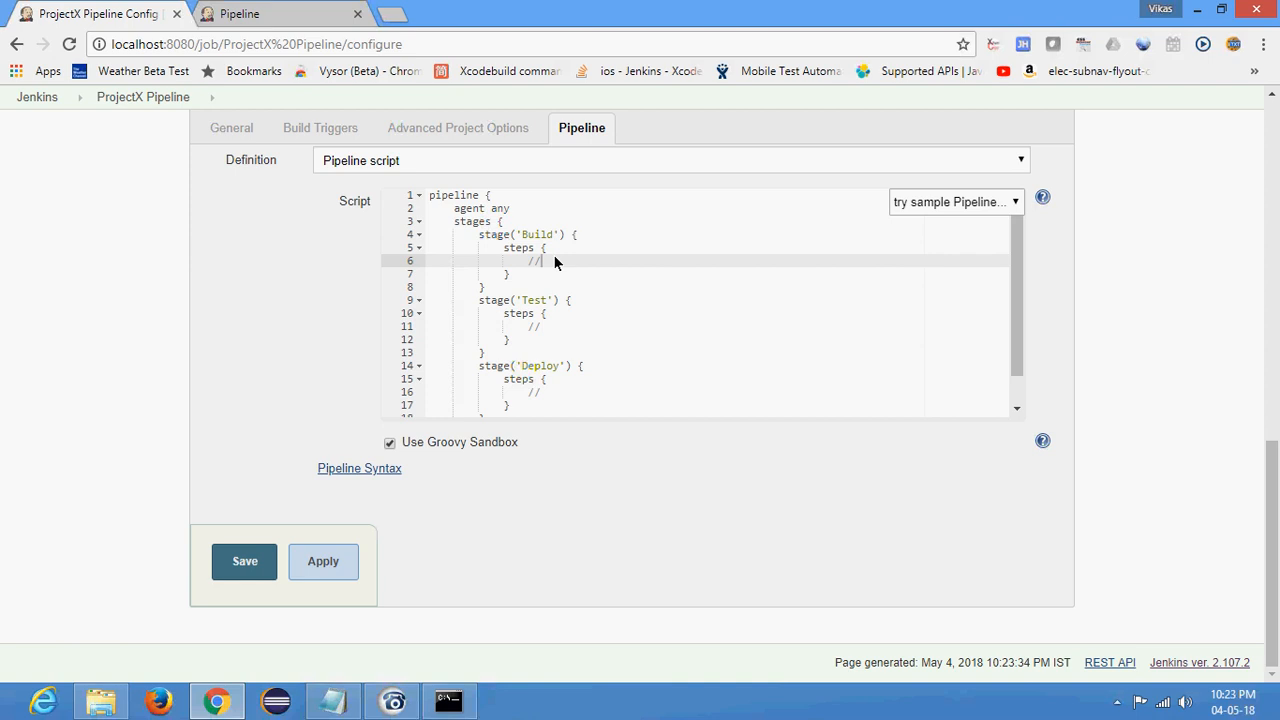
{"action": "left_click", "coordinate": [533, 228]}
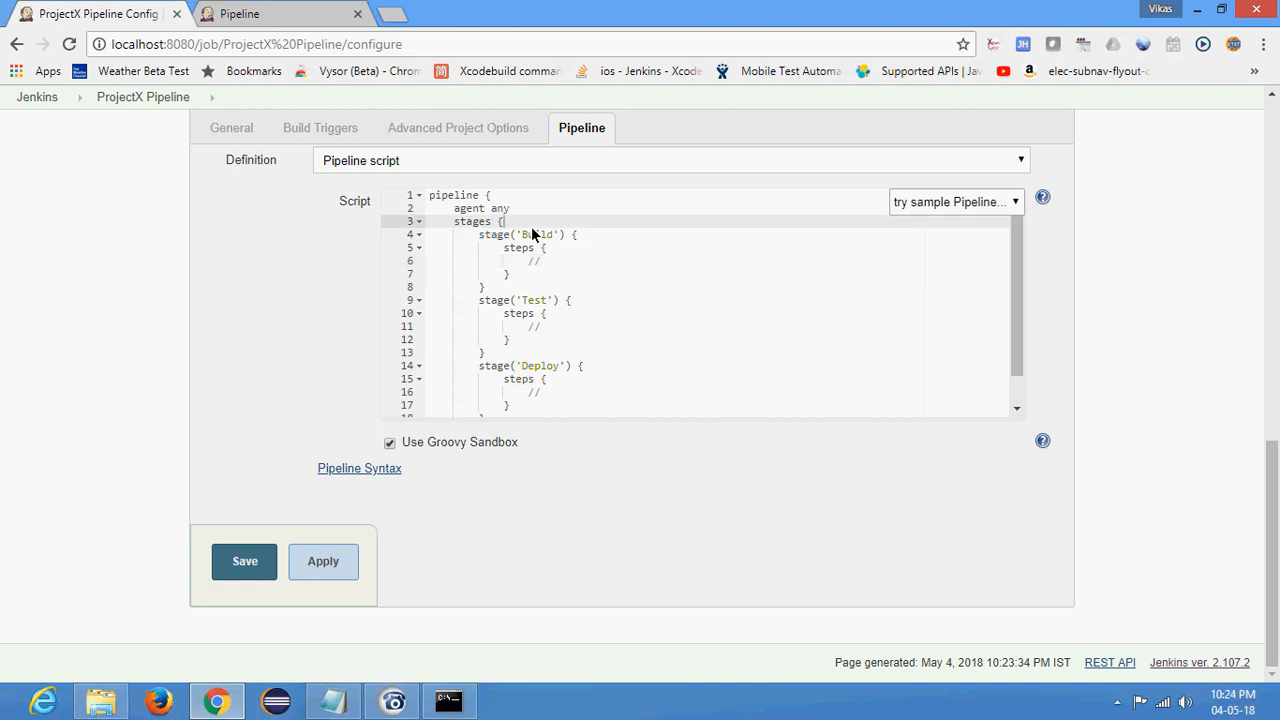
{"action": "key", "text": "Return"}
{"action": "type", "text": "stage"}
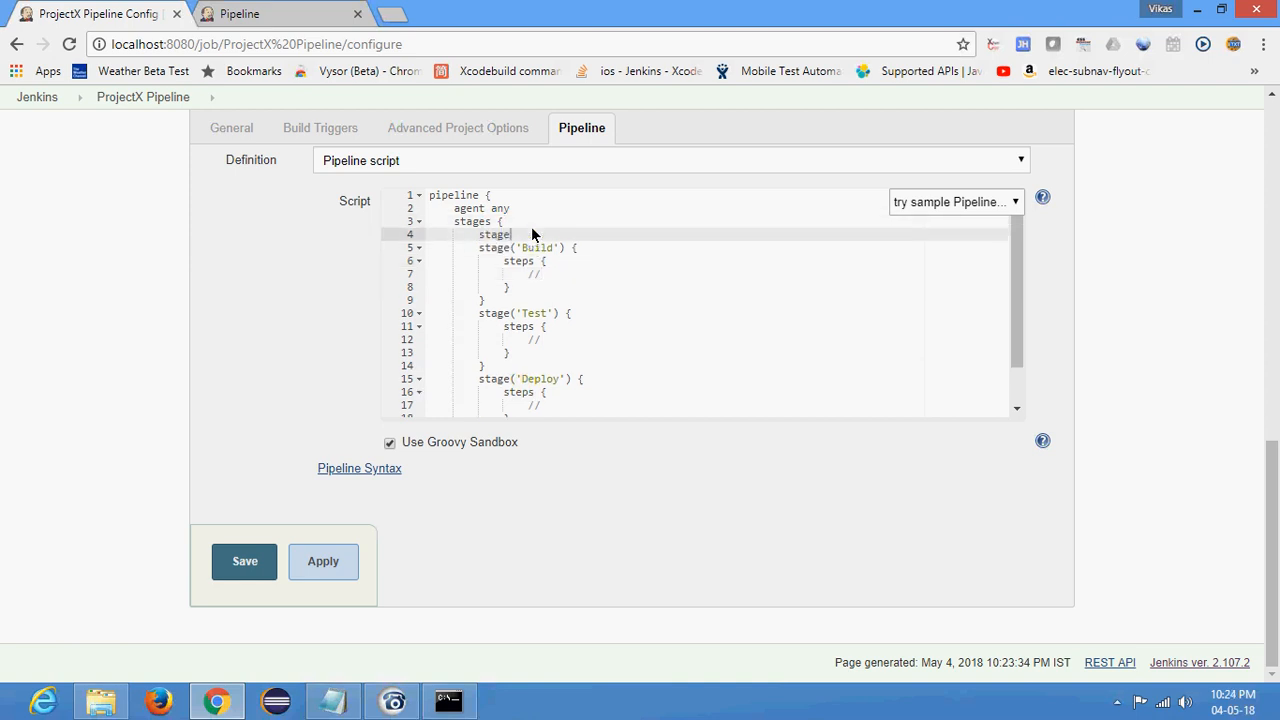
{"action": "type", "text": "(){"}
{"action": "key", "text": "Return"}
{"action": "key", "text": "Up"}
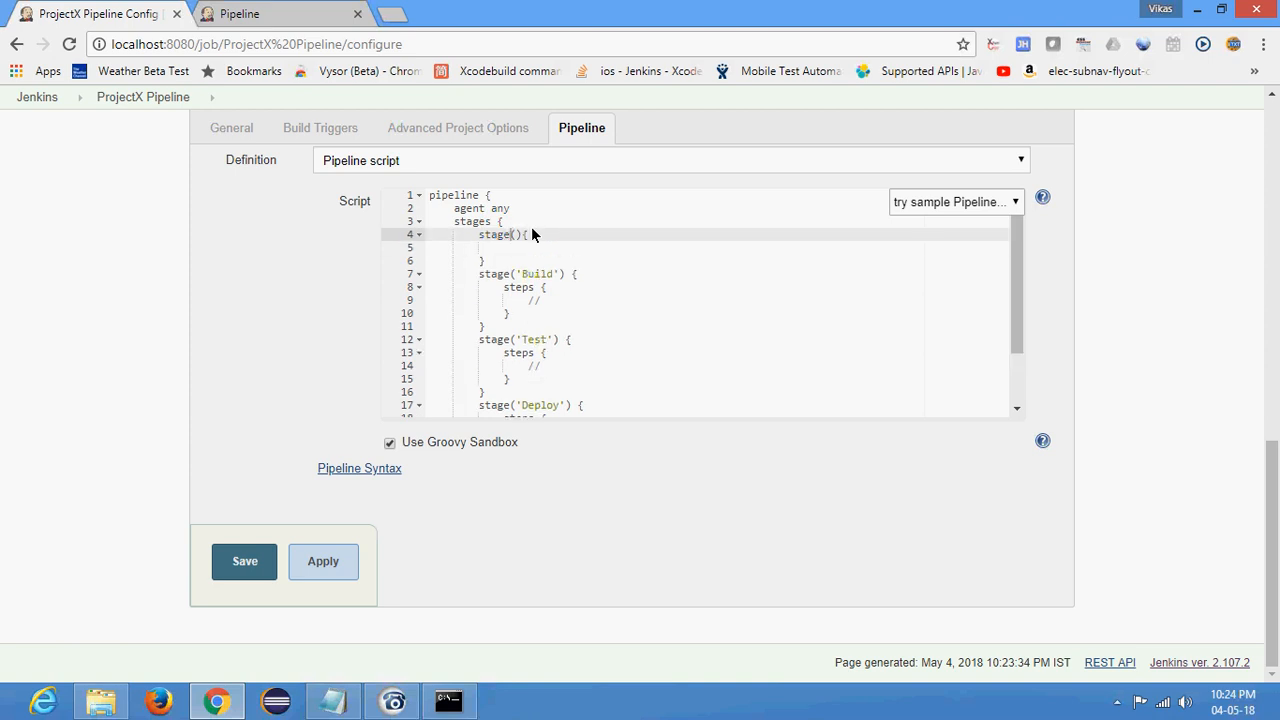
{"action": "type", "text": "'"}
{"action": "type", "text": "Pull Code"}
{"action": "key", "text": "Down"}
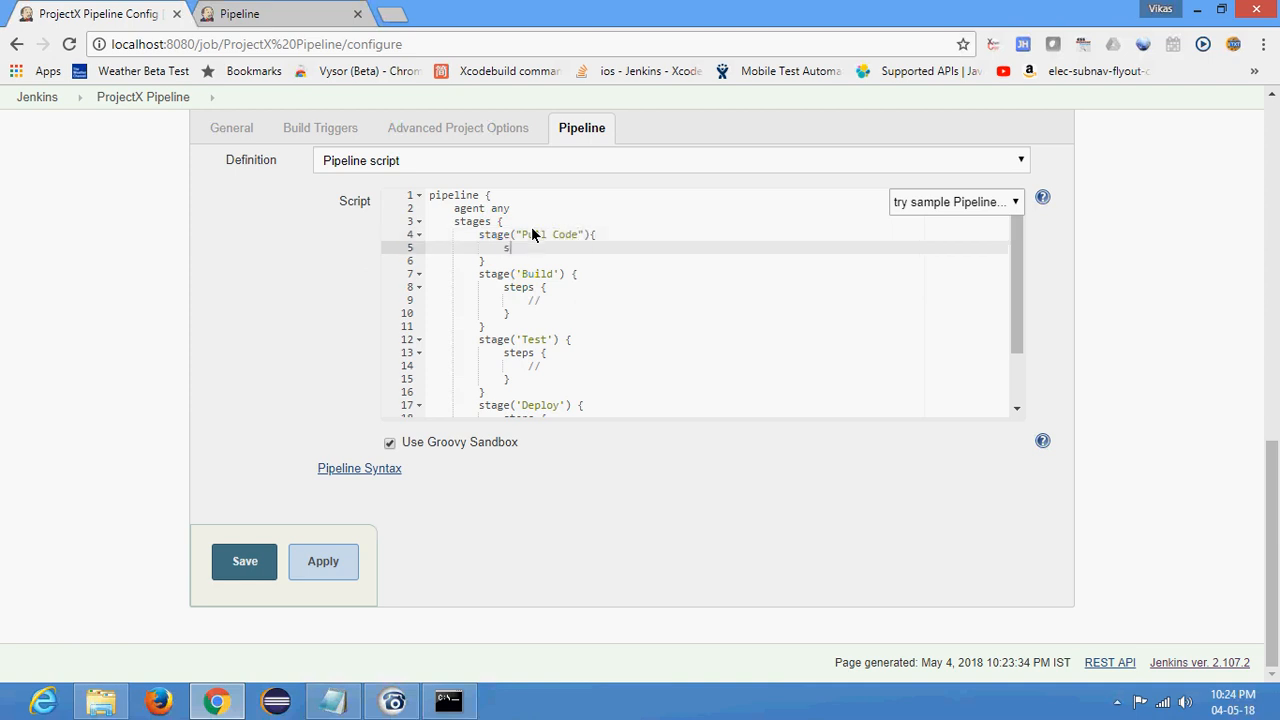
- Add a steps block to the Pull Code stage containing the comment // code to pull from SCM
{"action": "type", "text": "steps{"}
{"action": "key", "text": "Return"}
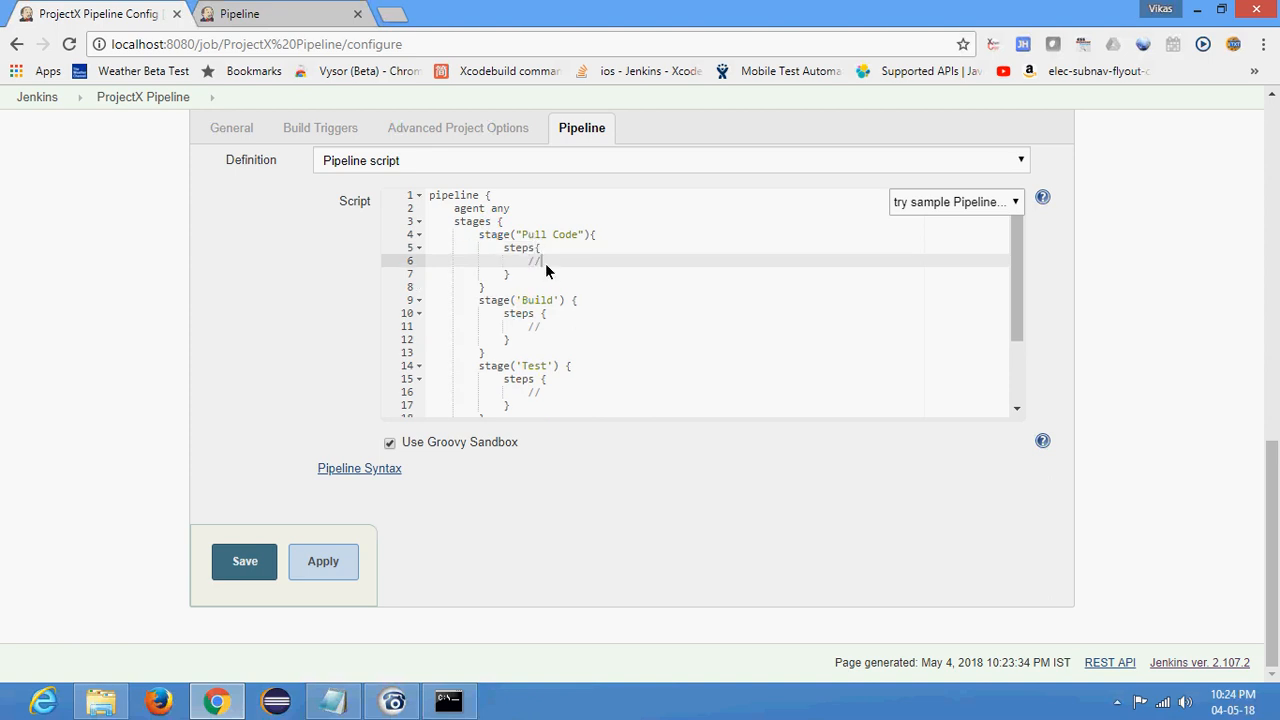
{"action": "type", "text": "// code to pull from SCM"}
- Review the Pull Code, Build, Test and Deploy stage blocks in the Pipeline script
{"action": "left_click", "coordinate": [585, 319]}
{"action": "scroll", "coordinate": [533, 318], "scroll_direction": "down", "scroll_amount": 1}
{"action": "scroll", "coordinate": [543, 281], "scroll_direction": "up", "scroll_amount": 1}
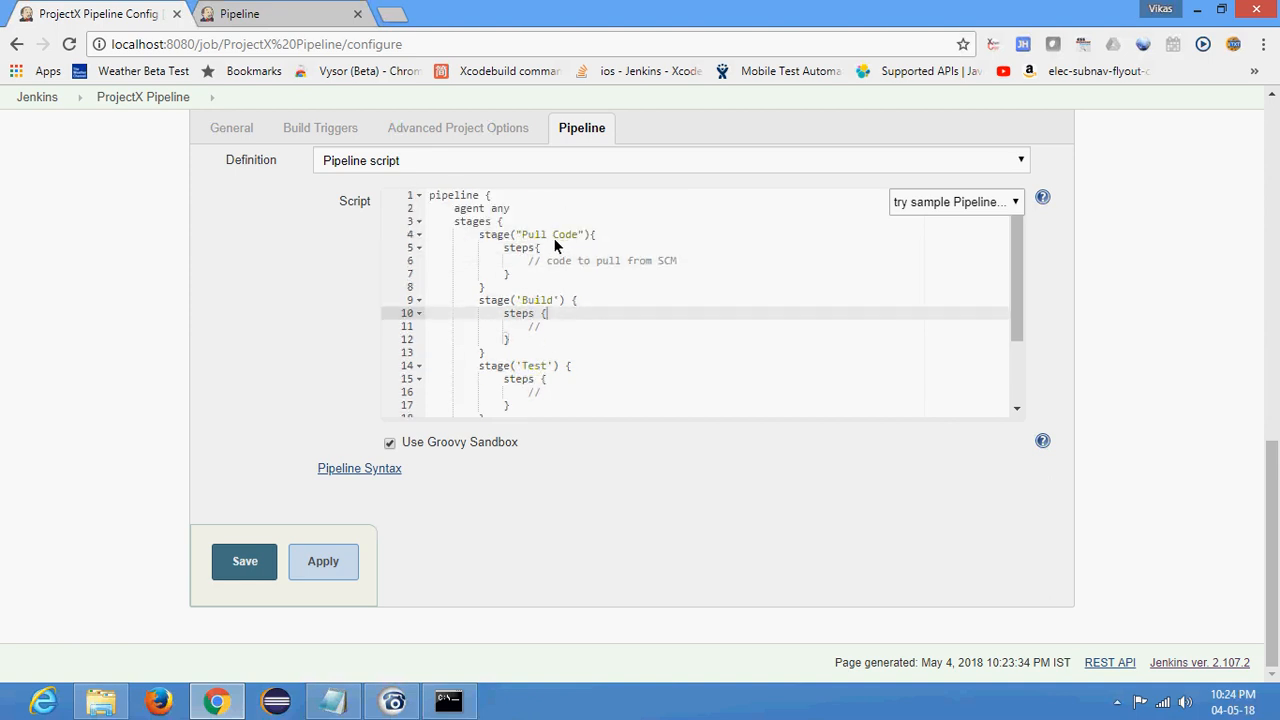
{"action": "left_click", "coordinate": [529, 236]}
{"action": "left_click", "coordinate": [528, 302]}
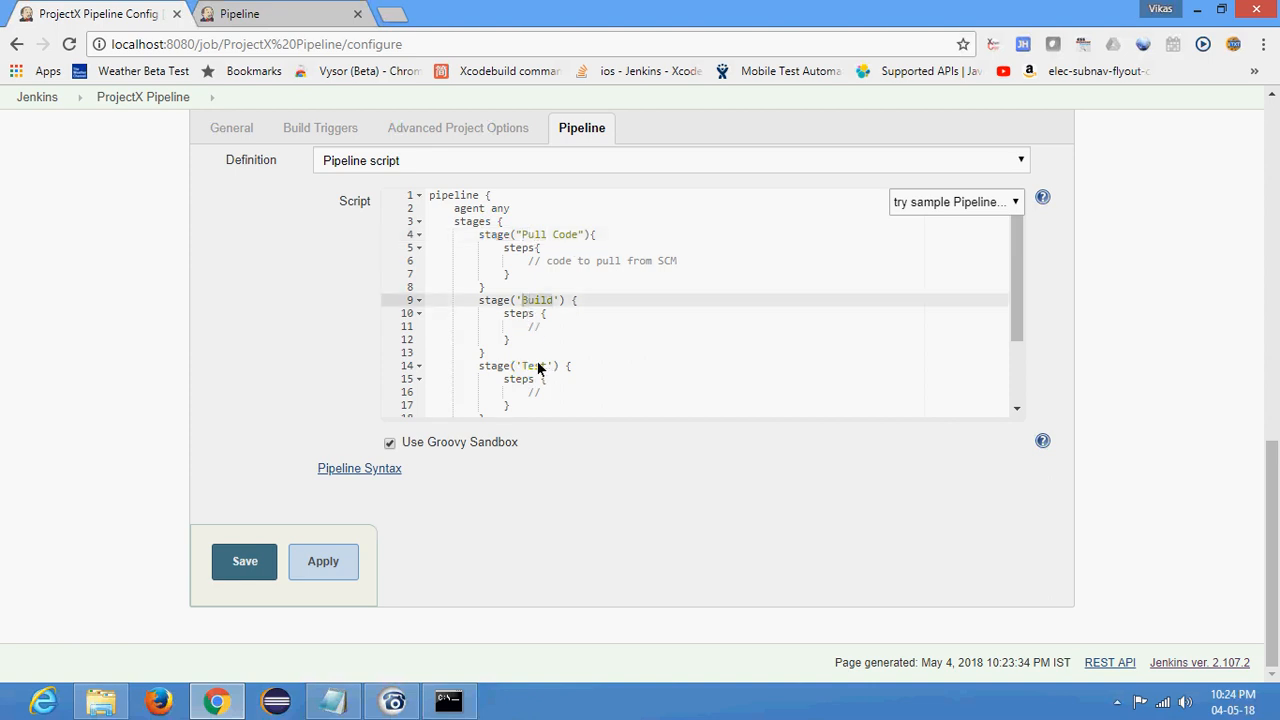
{"action": "left_click", "coordinate": [540, 366]}
{"action": "scroll", "coordinate": [594, 362], "scroll_direction": "down", "scroll_amount": 3}
{"action": "left_click", "coordinate": [540, 333]}
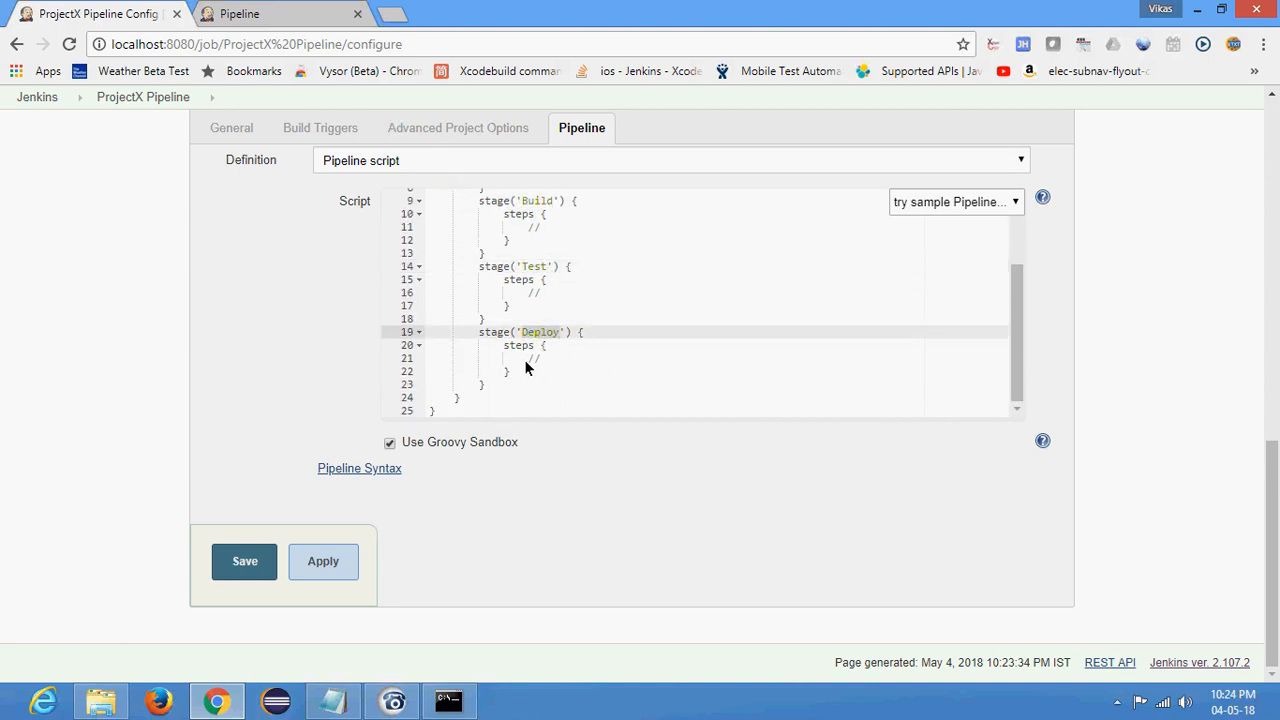
{"action": "left_click", "coordinate": [565, 360]}
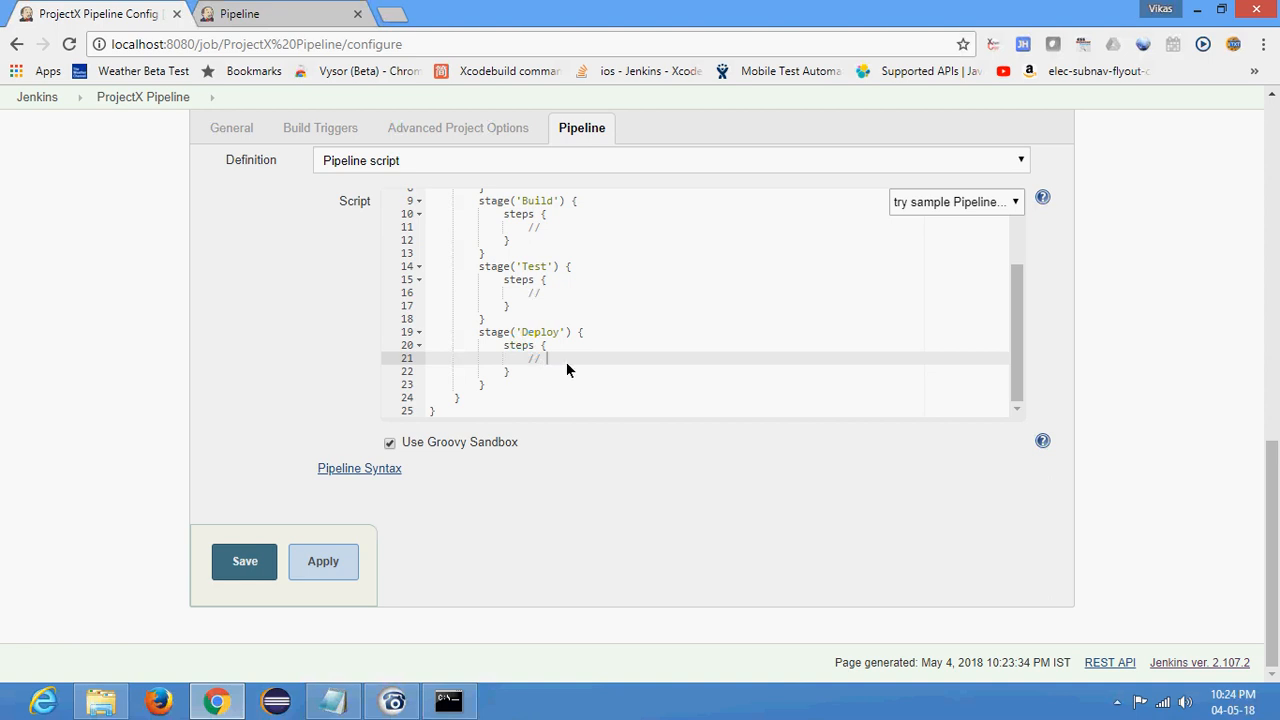
{"action": "scroll", "coordinate": [489, 293], "scroll_direction": "up", "scroll_amount": 3}
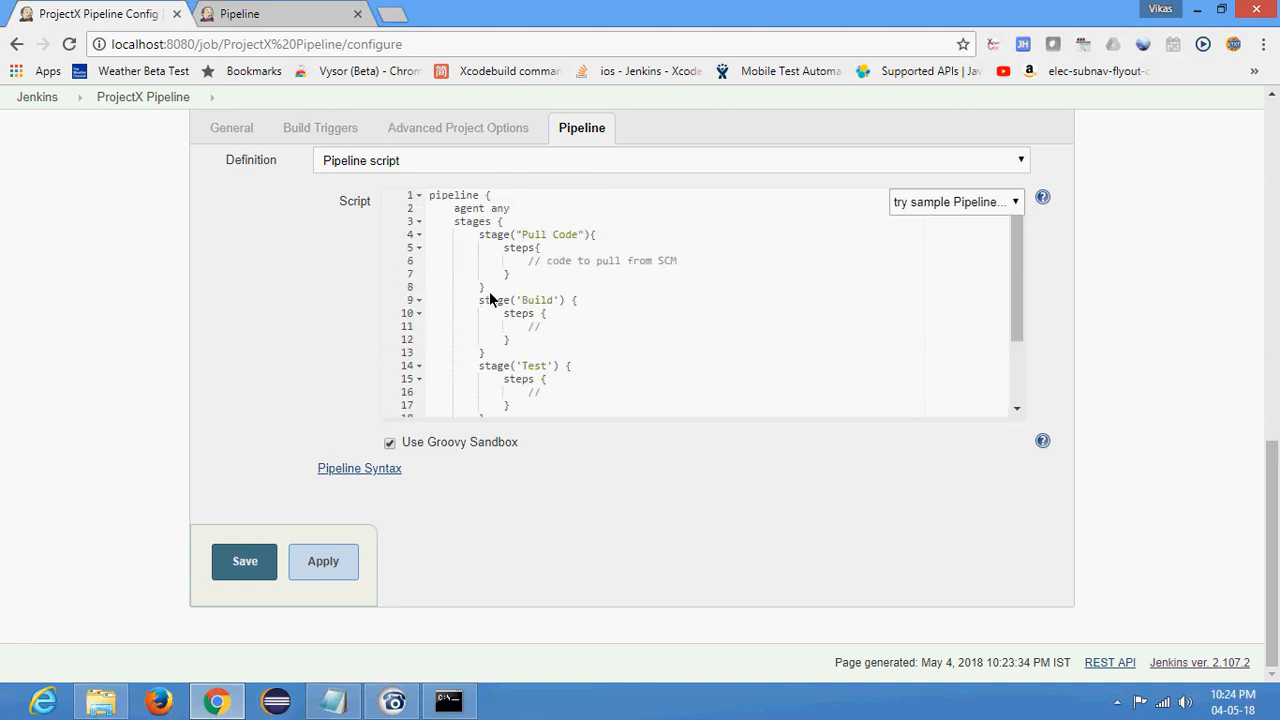
- Save the four-stage script and run a new build, checking build #7's console output
{"action": "left_click", "coordinate": [245, 572]}
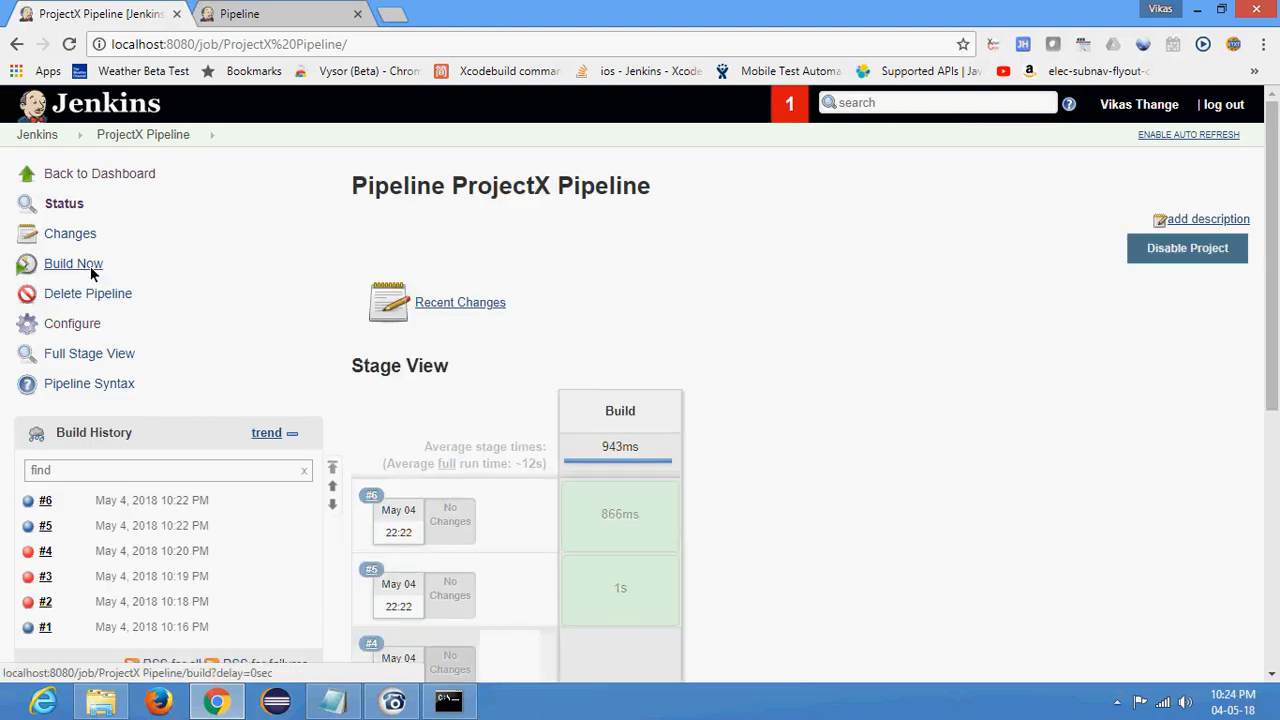
{"action": "left_click", "coordinate": [83, 264]}
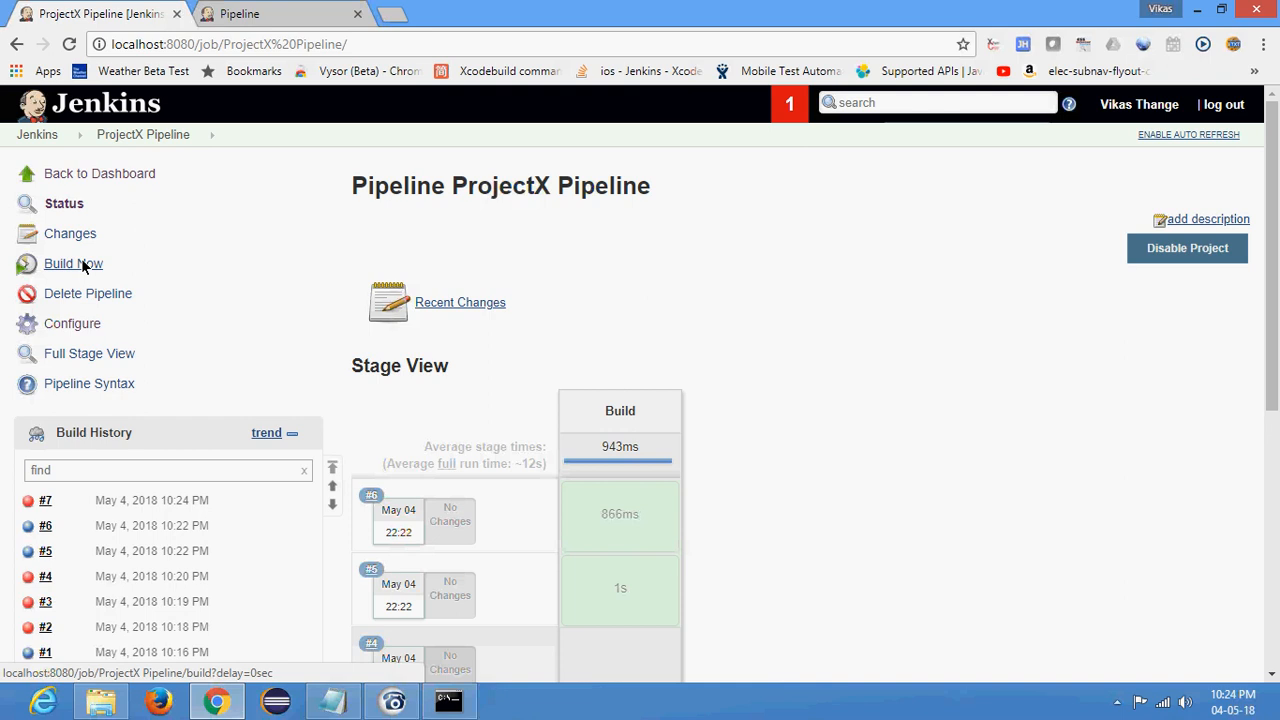
{"action": "left_click", "coordinate": [28, 501]}
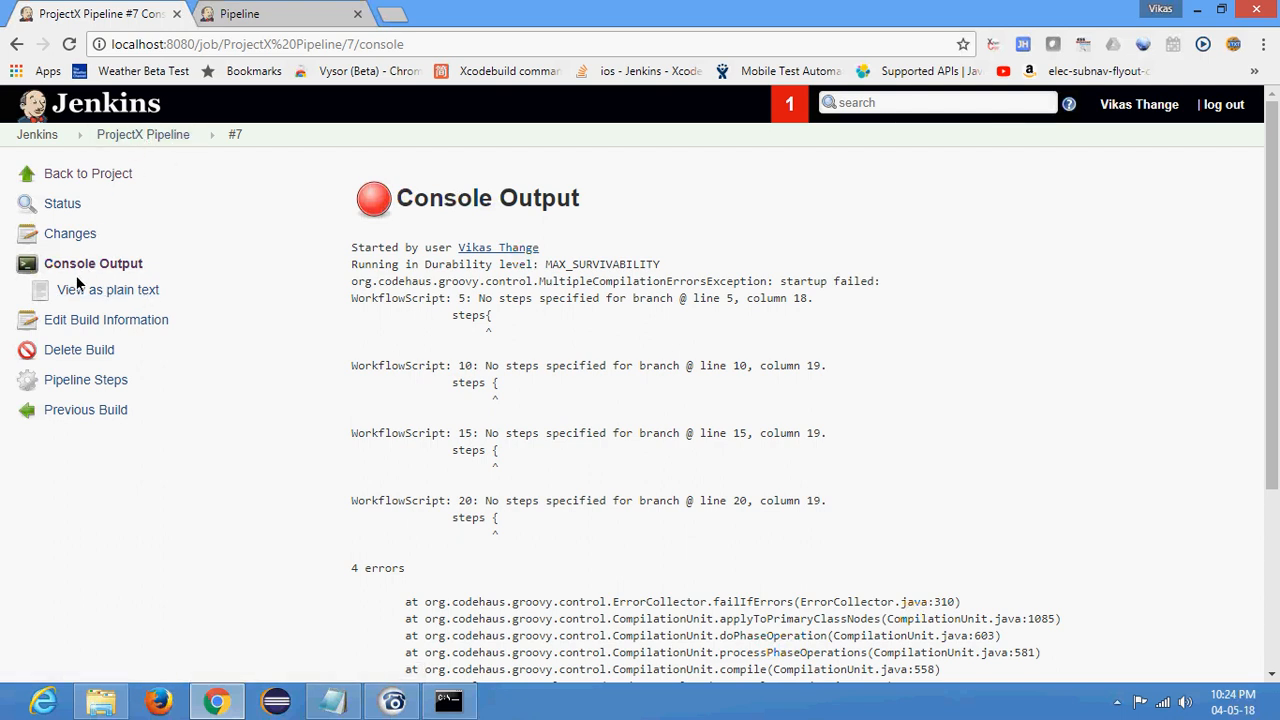
- Reopen the job's configuration and change the double quotes around Pull Code in the script to single quotes
{"action": "left_click", "coordinate": [120, 137]}
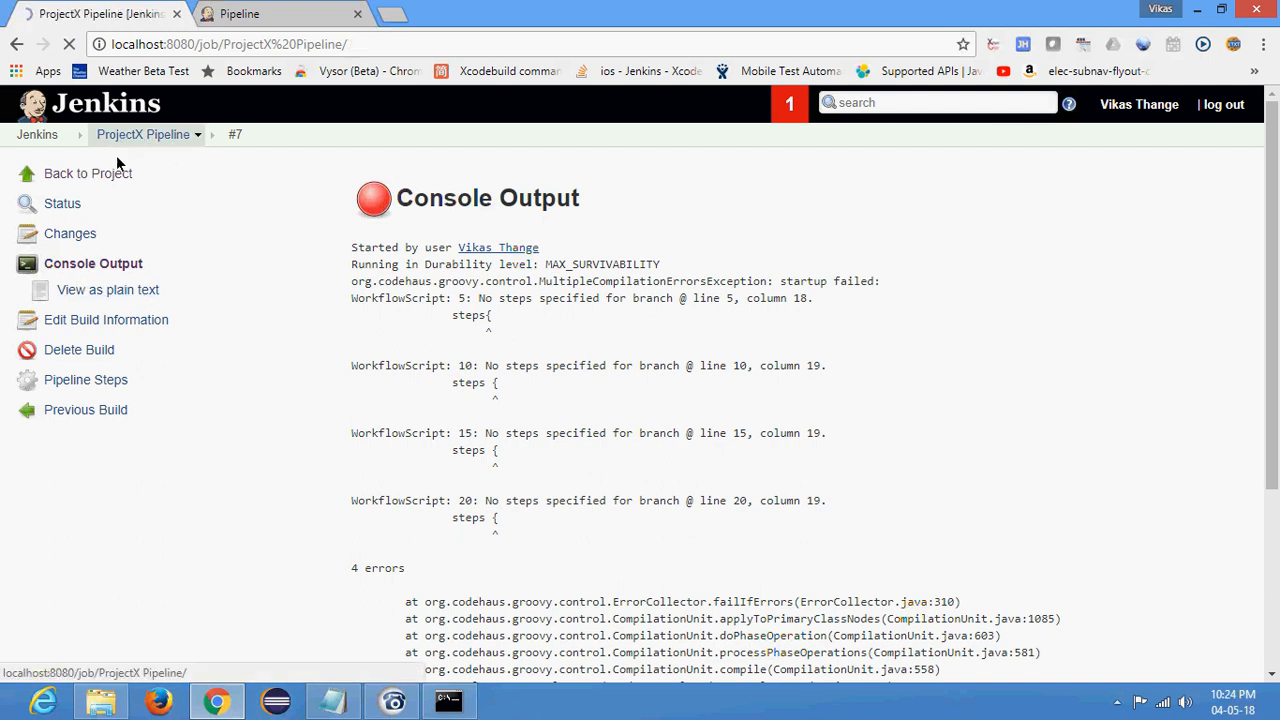
{"action": "left_click", "coordinate": [75, 325]}
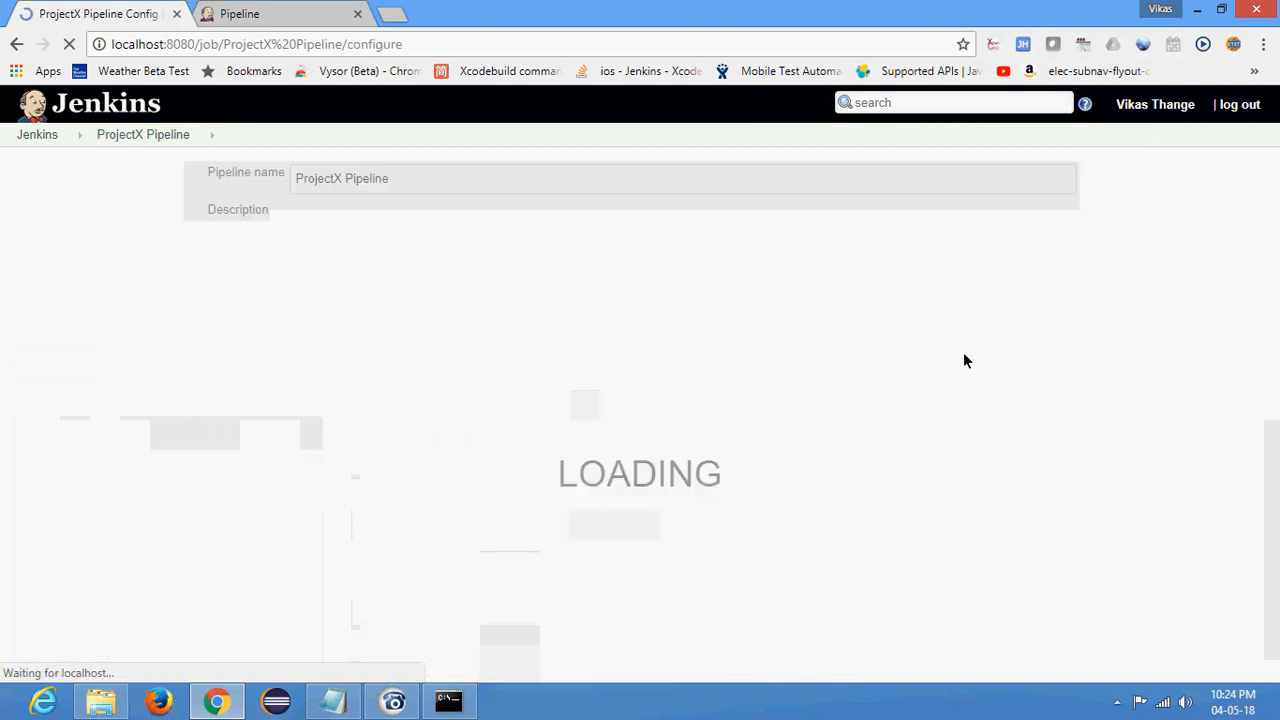
{"action": "scroll", "coordinate": [681, 283], "scroll_direction": "down", "scroll_amount": 15}
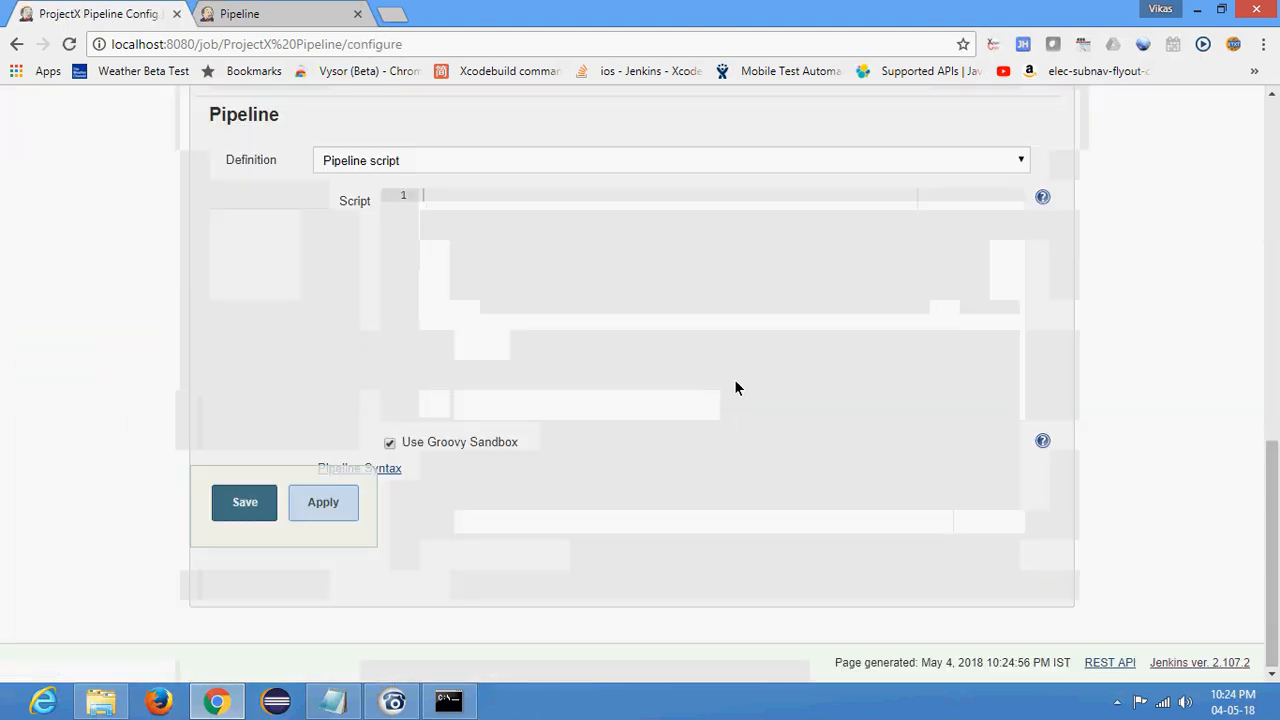
{"action": "left_click", "coordinate": [602, 357]}
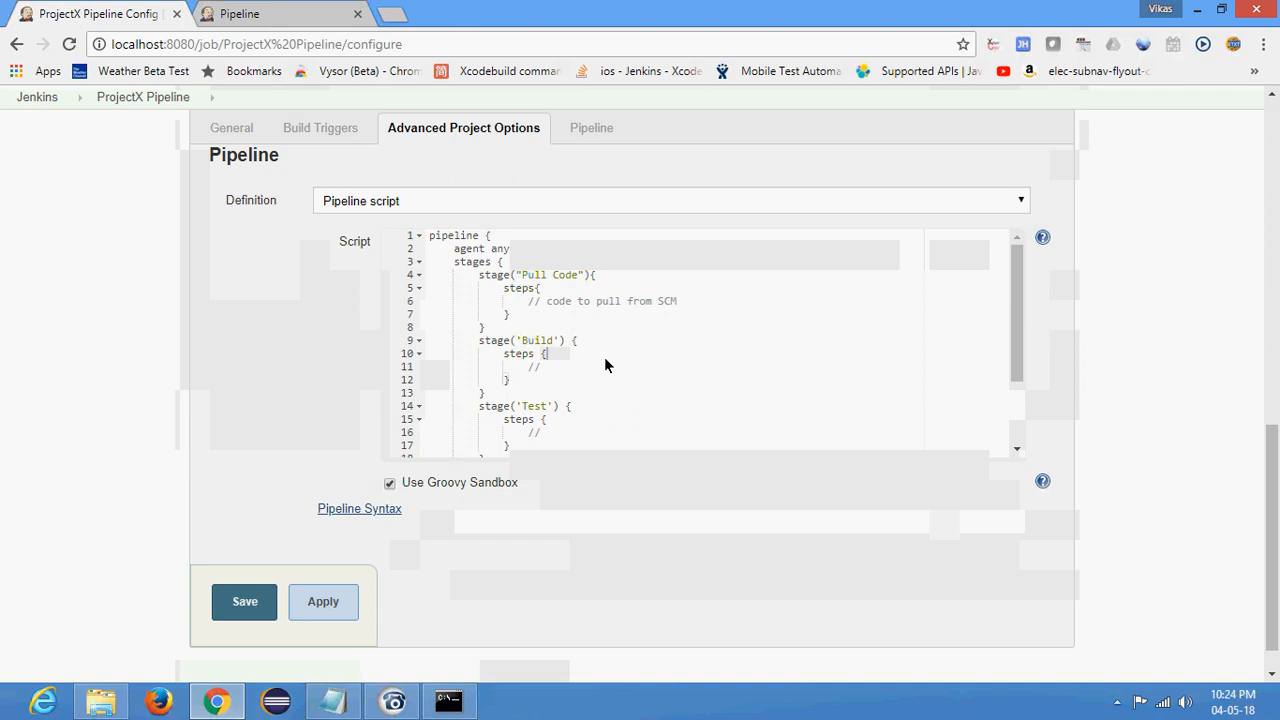
{"action": "left_click", "coordinate": [519, 276]}
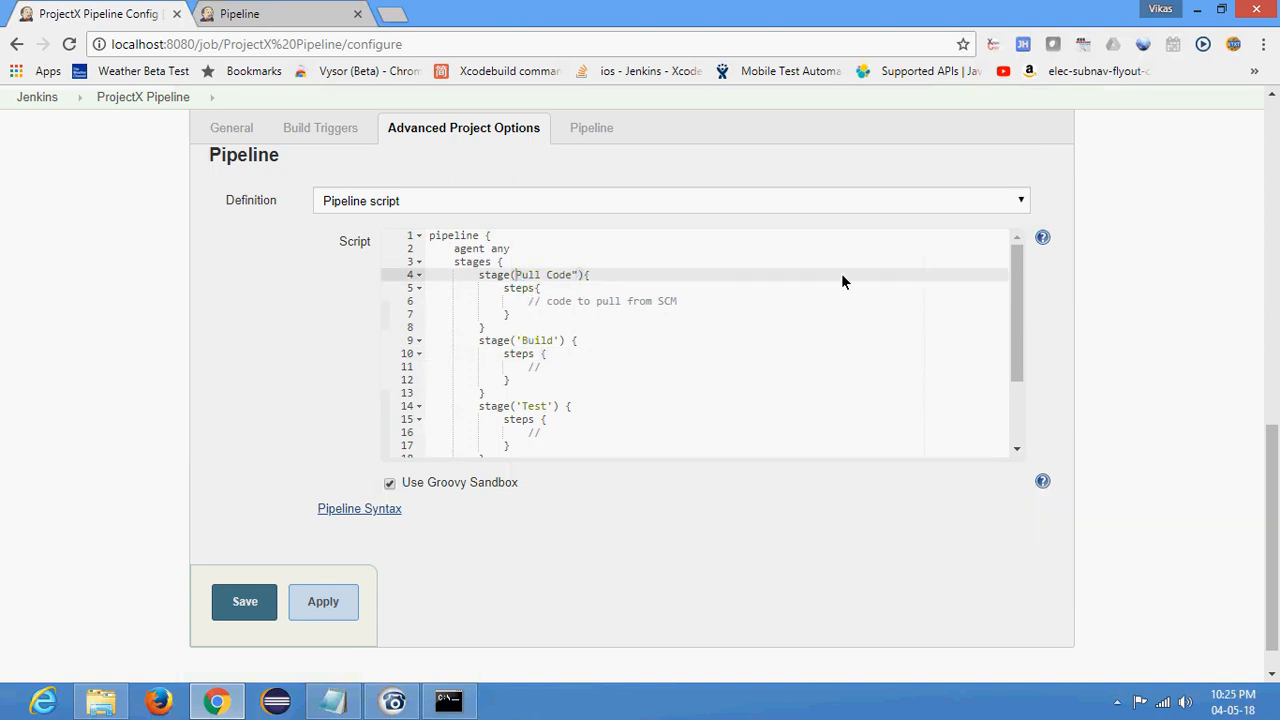
{"action": "left_click", "coordinate": [586, 271]}
{"action": "key", "text": "BackSpace"}
{"action": "type", "text": "'"}
{"action": "left_click", "coordinate": [584, 395]}
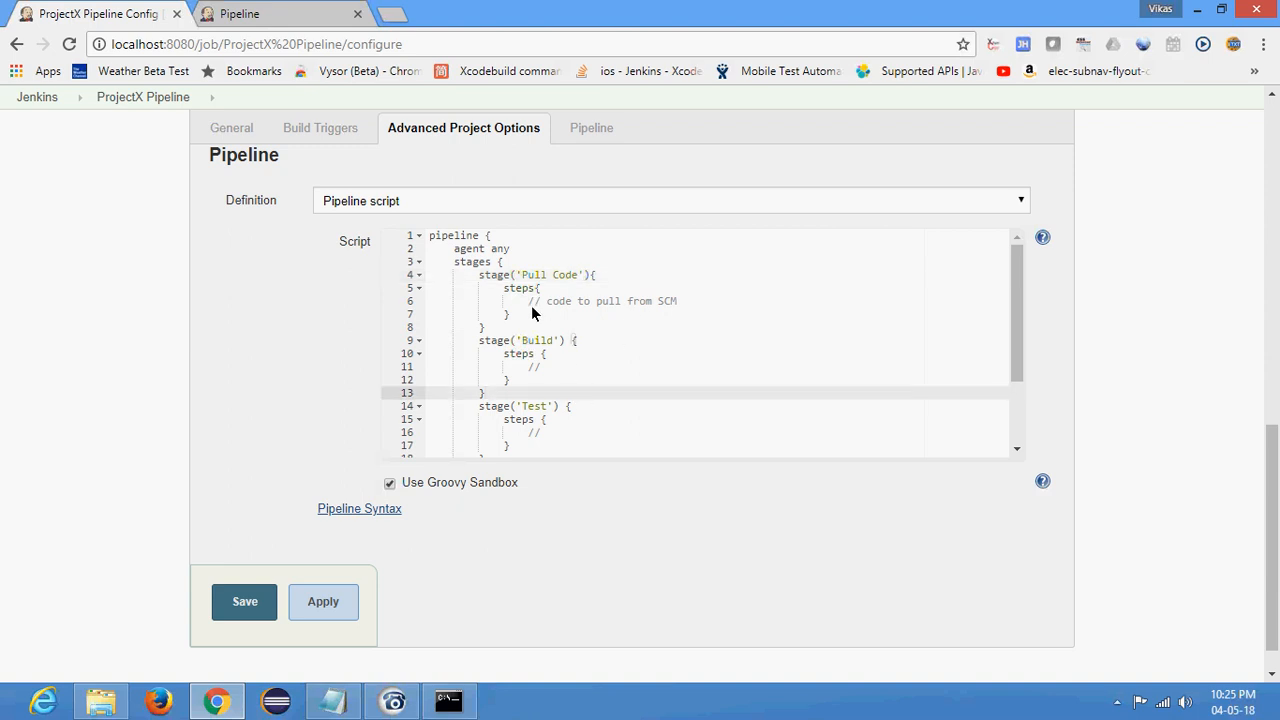
- Check the stage blocks through the end of the script, and save the configuration
{"action": "left_click", "coordinate": [604, 276]}
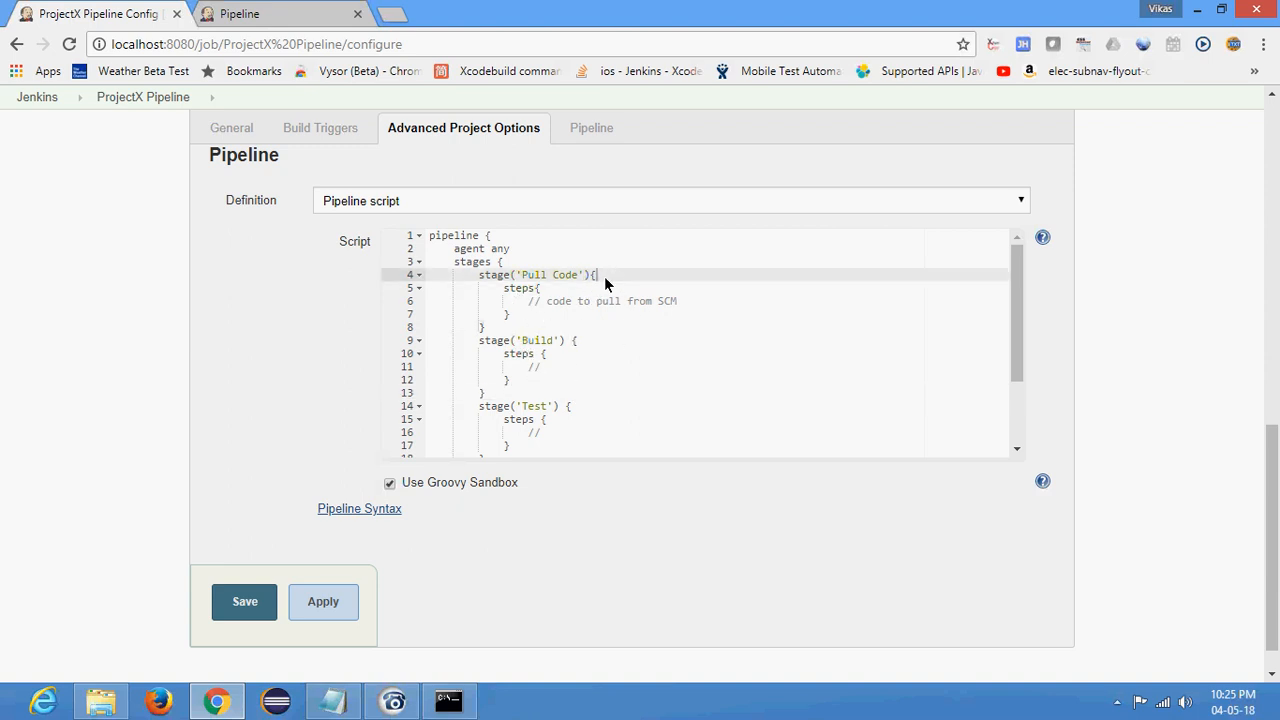
{"action": "left_click", "coordinate": [590, 276]}
{"action": "left_click", "coordinate": [597, 404]}
{"action": "scroll", "coordinate": [588, 370], "scroll_direction": "down", "scroll_amount": 1}
{"action": "scroll", "coordinate": [588, 369], "scroll_direction": "up", "scroll_amount": 1}
{"action": "scroll", "coordinate": [580, 362], "scroll_direction": "down", "scroll_amount": 2}
{"action": "scroll", "coordinate": [575, 358], "scroll_direction": "down", "scroll_amount": 1}
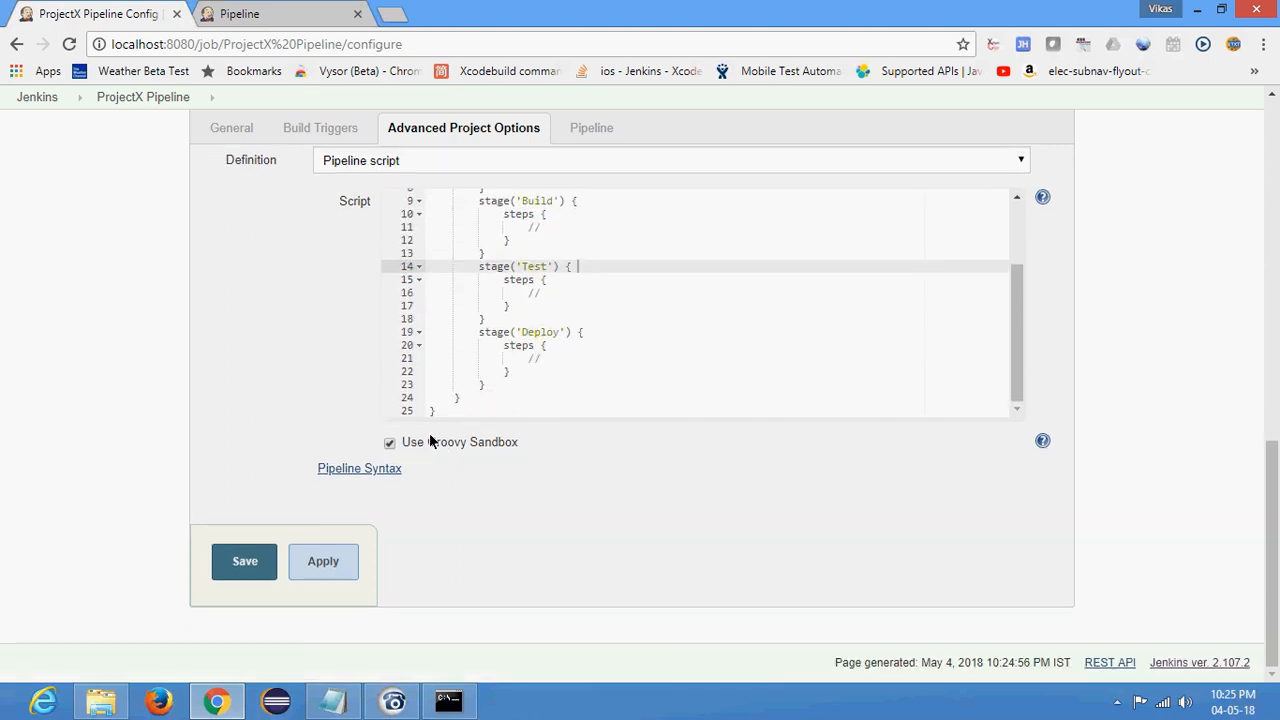
{"action": "left_click", "coordinate": [245, 562]}
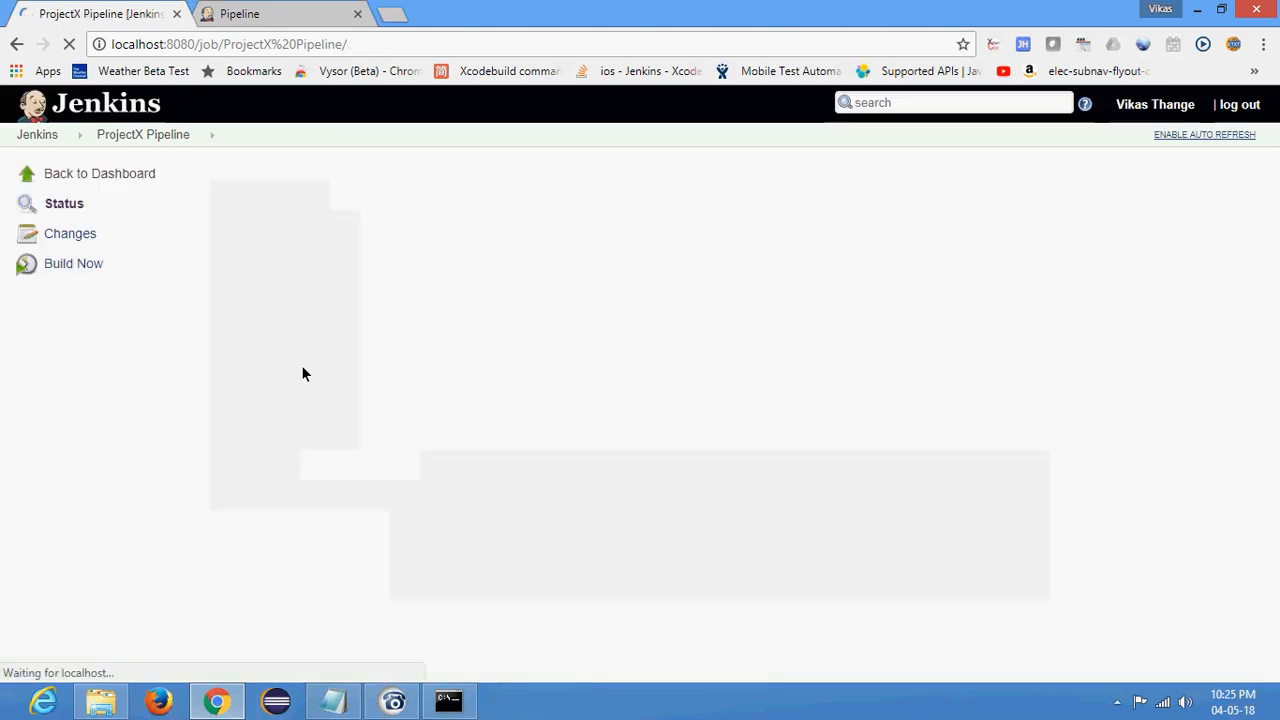
- Run new builds of the ProjectX Pipeline job from its job page
{"action": "left_click", "coordinate": [75, 322]}
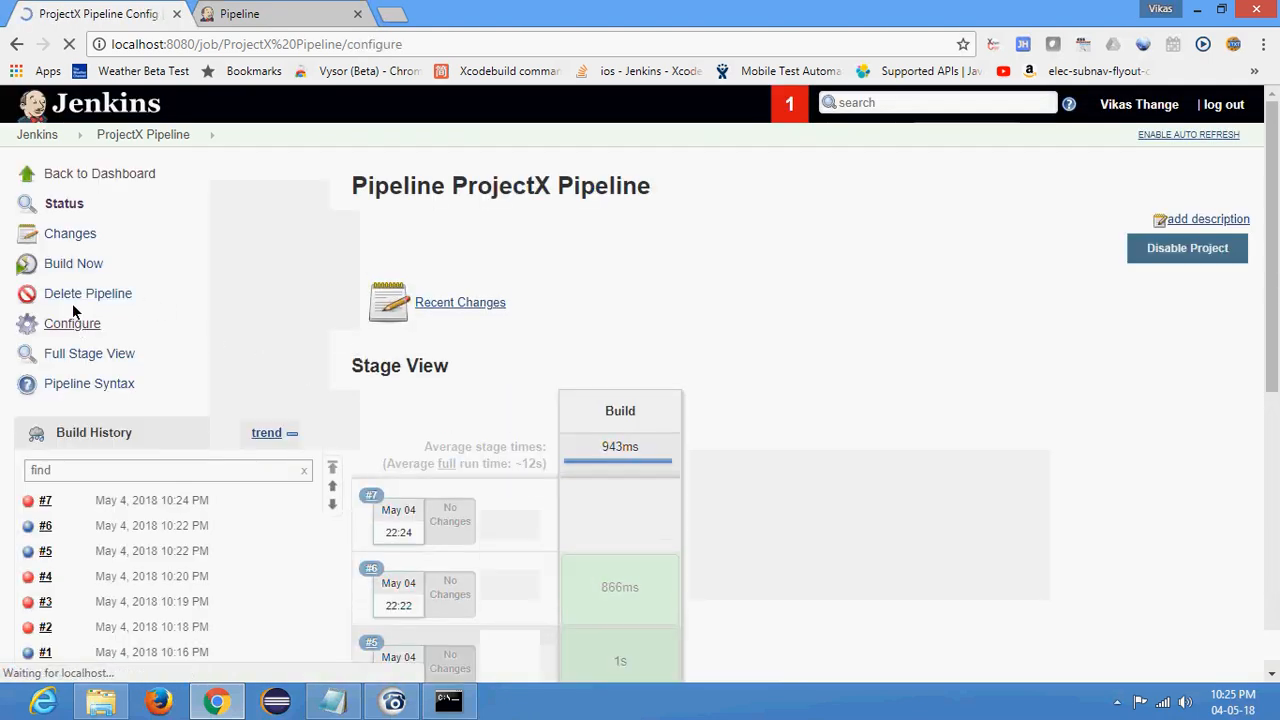
{"action": "left_click", "coordinate": [16, 44]}
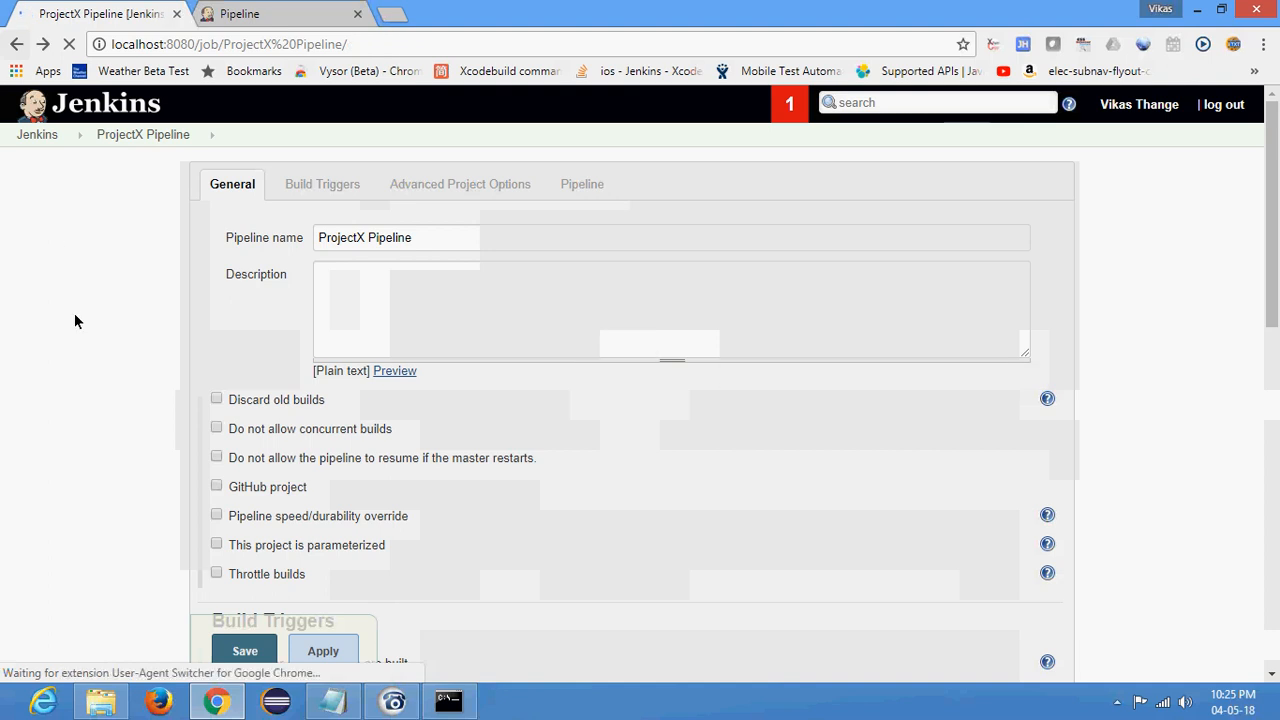
{"action": "left_click", "coordinate": [71, 263]}
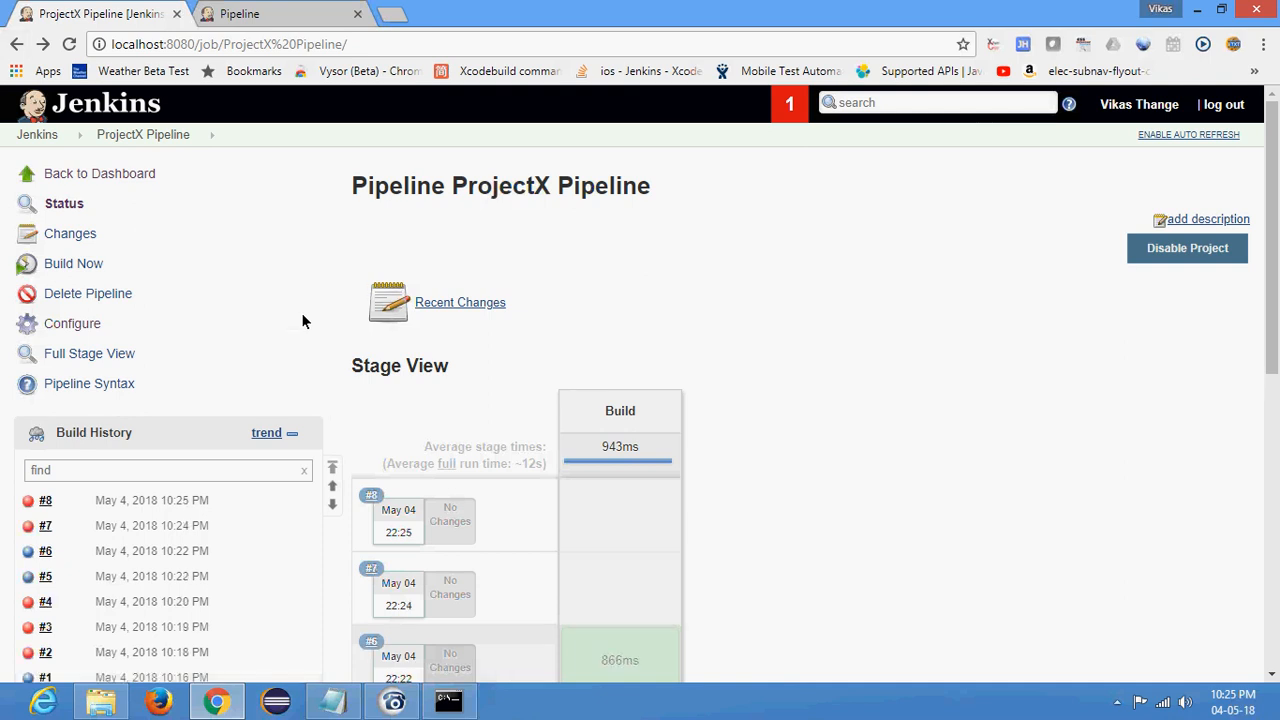
{"action": "left_click", "coordinate": [65, 266]}
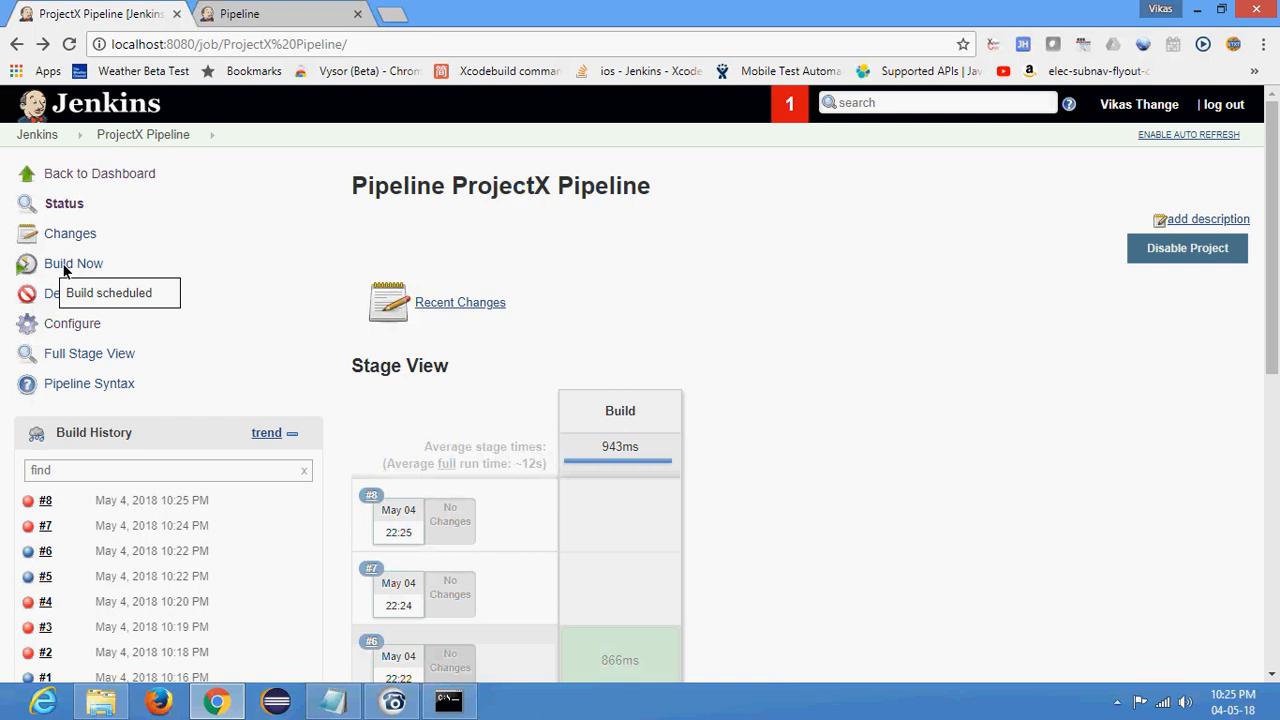
- Examine build #9's console output, and return to the job page to check its Stage View
{"action": "left_click", "coordinate": [29, 503]}
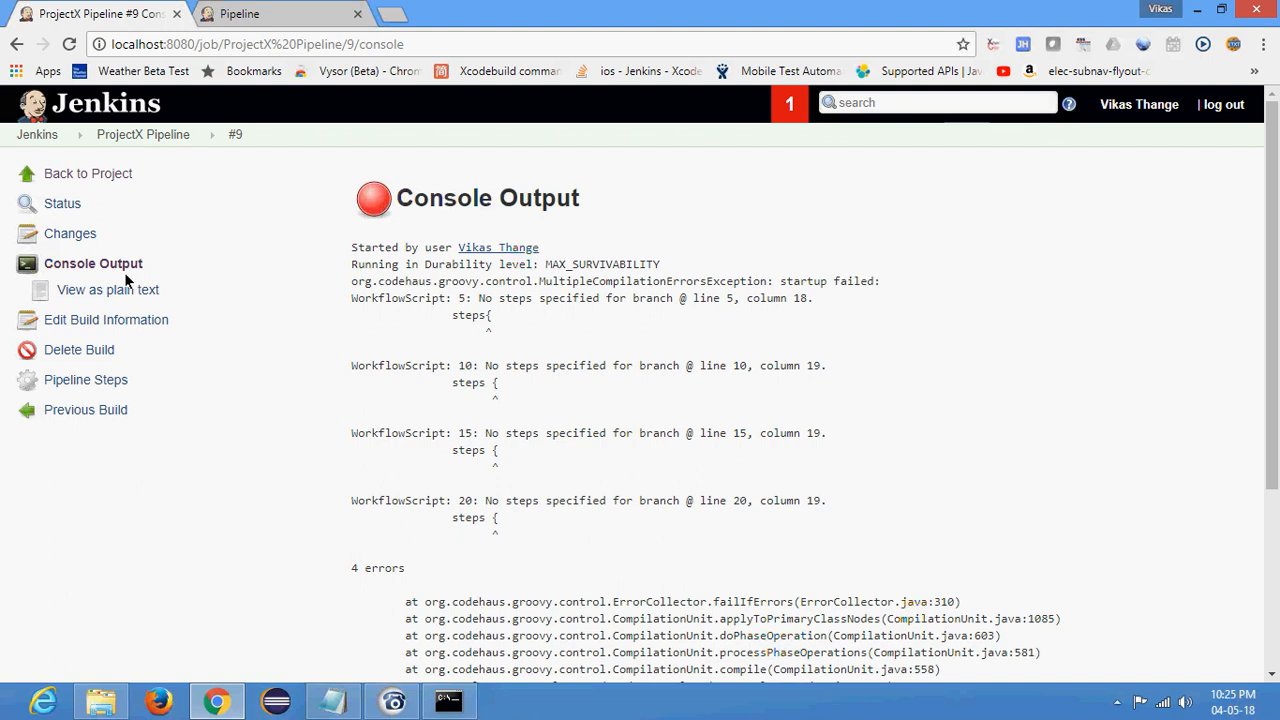
{"action": "left_click", "coordinate": [150, 136]}
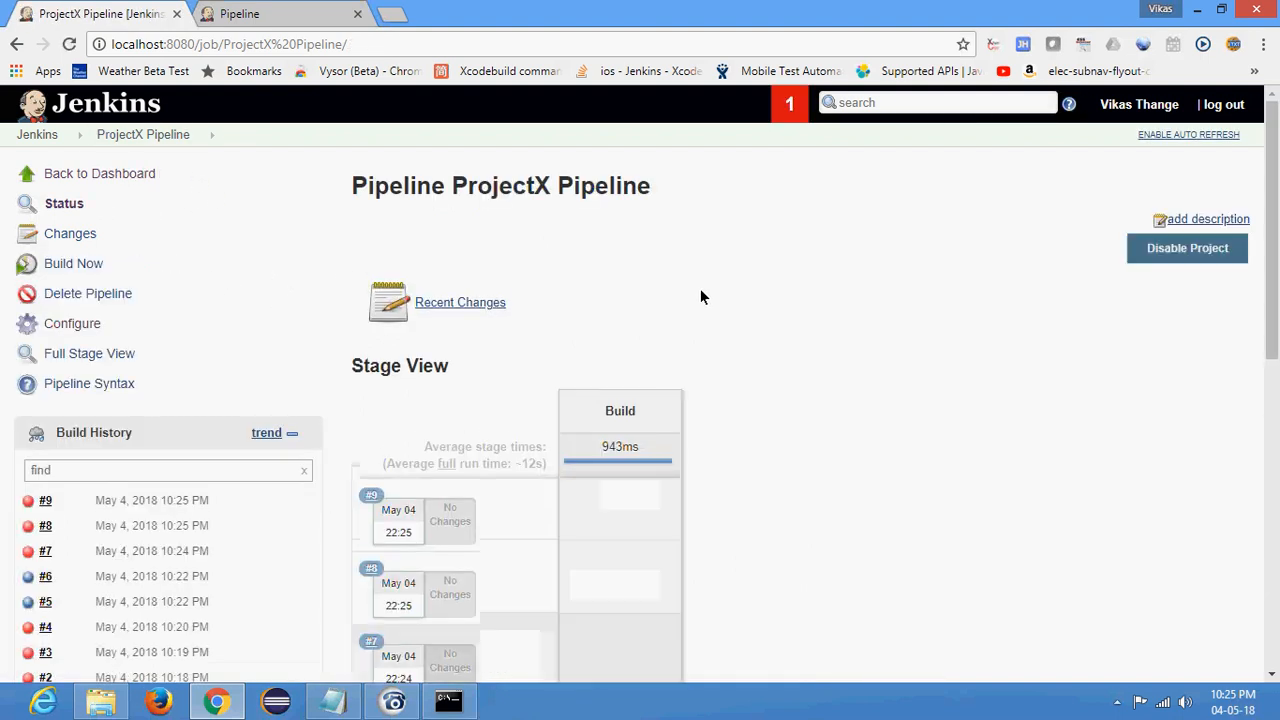
{"action": "scroll", "coordinate": [690, 290], "scroll_direction": "down", "scroll_amount": 8}
{"action": "scroll", "coordinate": [250, 330], "scroll_direction": "up", "scroll_amount": 8}
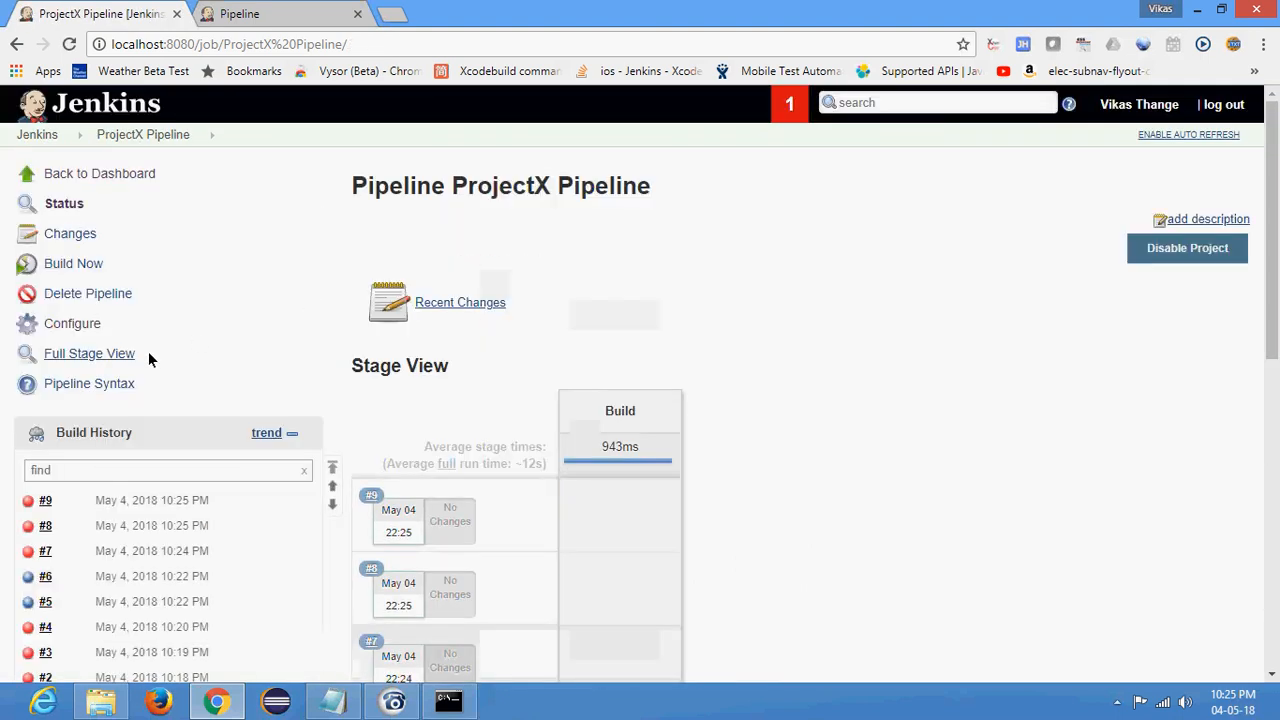
- Reopen the job's configuration and check the stage blocks and closing braces of the pipeline script
{"action": "left_click", "coordinate": [56, 322]}
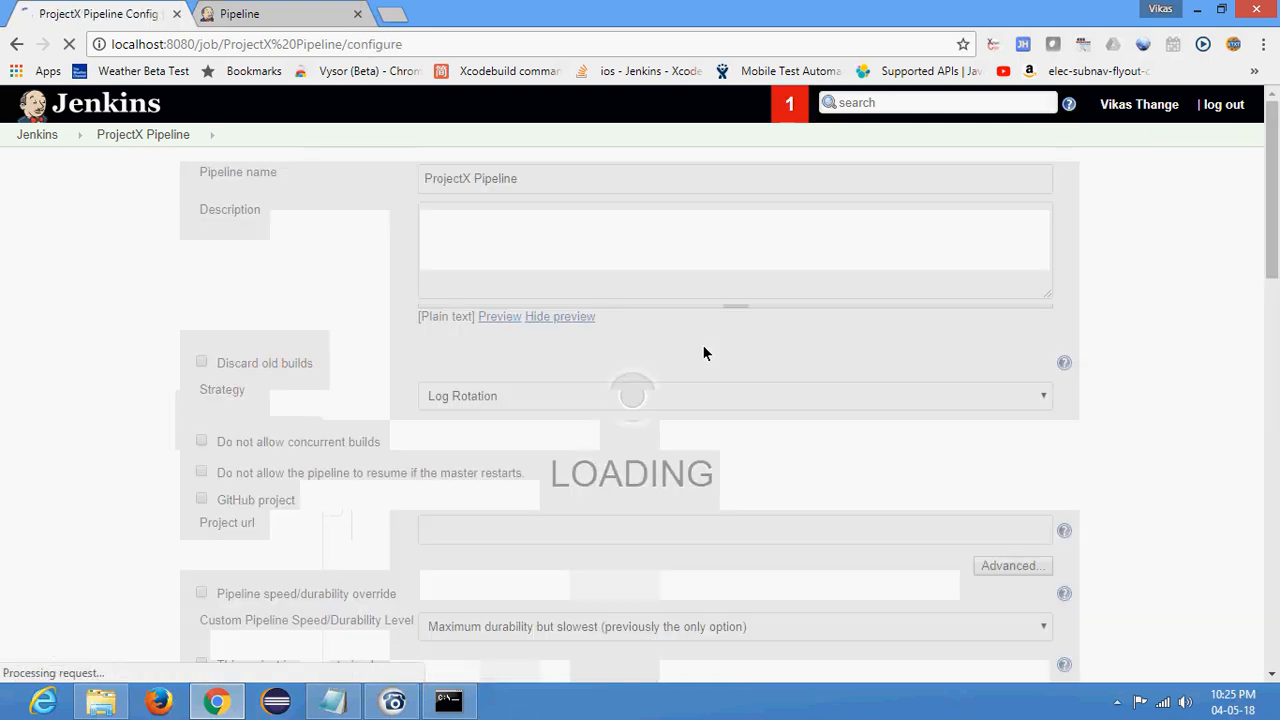
{"action": "scroll", "coordinate": [700, 345], "scroll_direction": "down", "scroll_amount": 15}
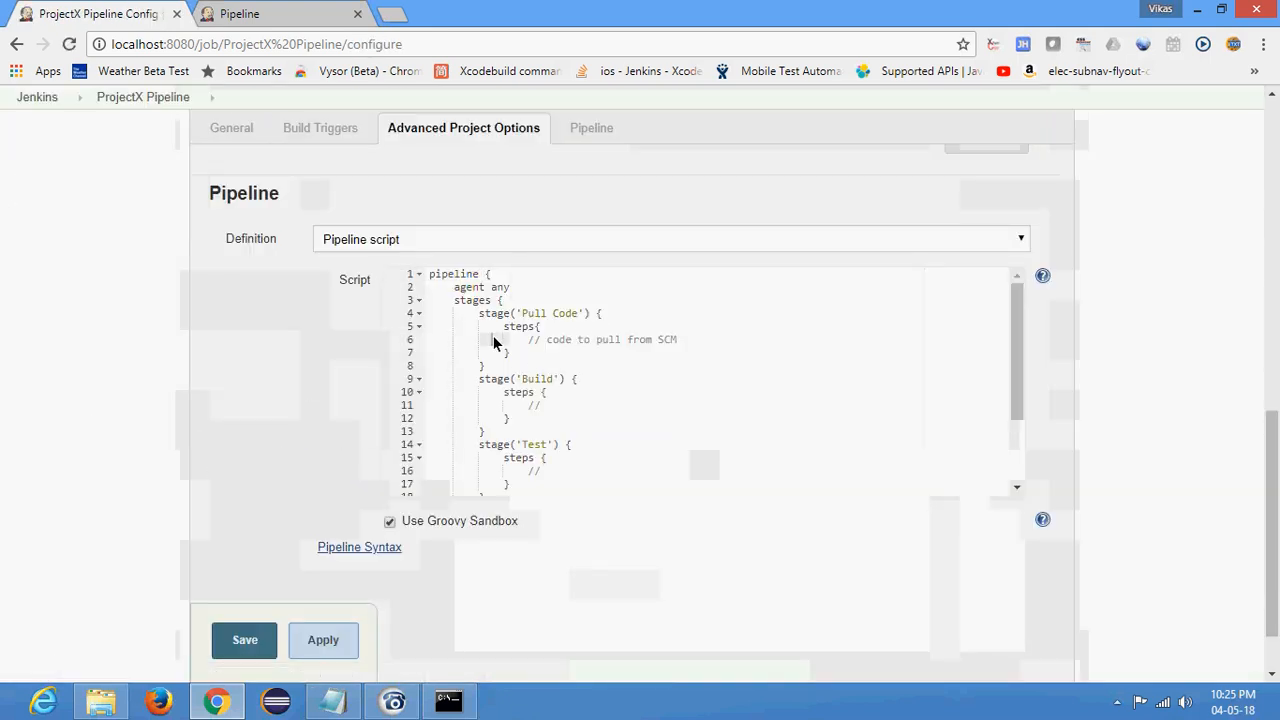
{"action": "scroll", "coordinate": [493, 337], "scroll_direction": "down", "scroll_amount": 3}
{"action": "left_click", "coordinate": [527, 453]}
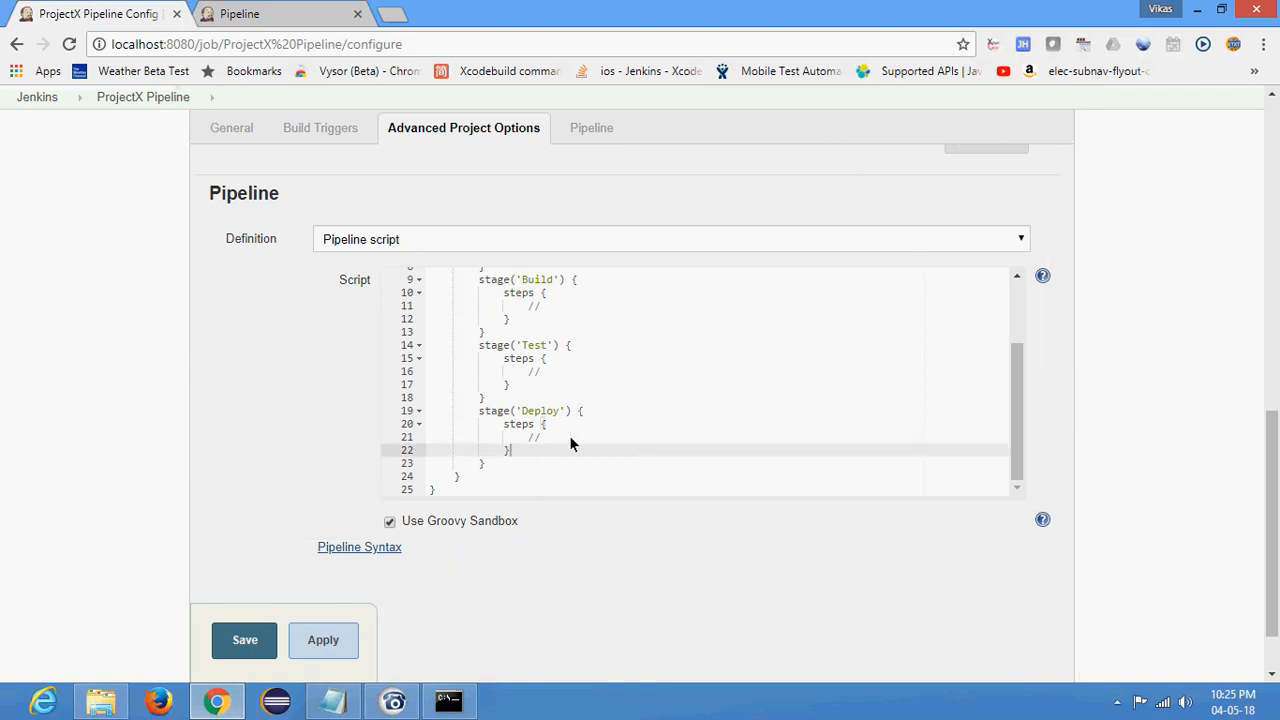
{"action": "left_click", "coordinate": [501, 474]}
{"action": "left_click", "coordinate": [507, 467]}
{"action": "left_click", "coordinate": [489, 475]}
{"action": "scroll", "coordinate": [657, 425], "scroll_direction": "up", "scroll_amount": 3}
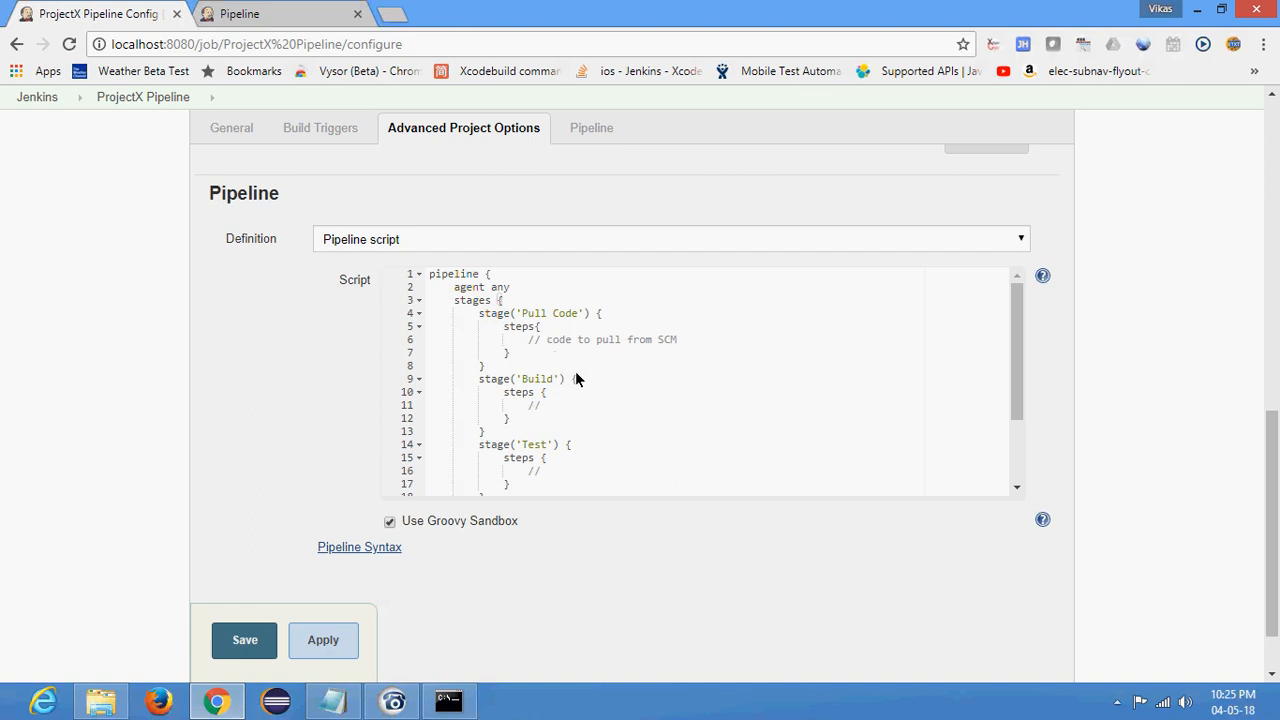
- Replace the whole script with the sample Build, Test and Deploy pipeline from the Pipeline page, and save the configuration
{"action": "left_click_drag", "start_coordinate": [478, 313], "coordinate": [497, 371]}
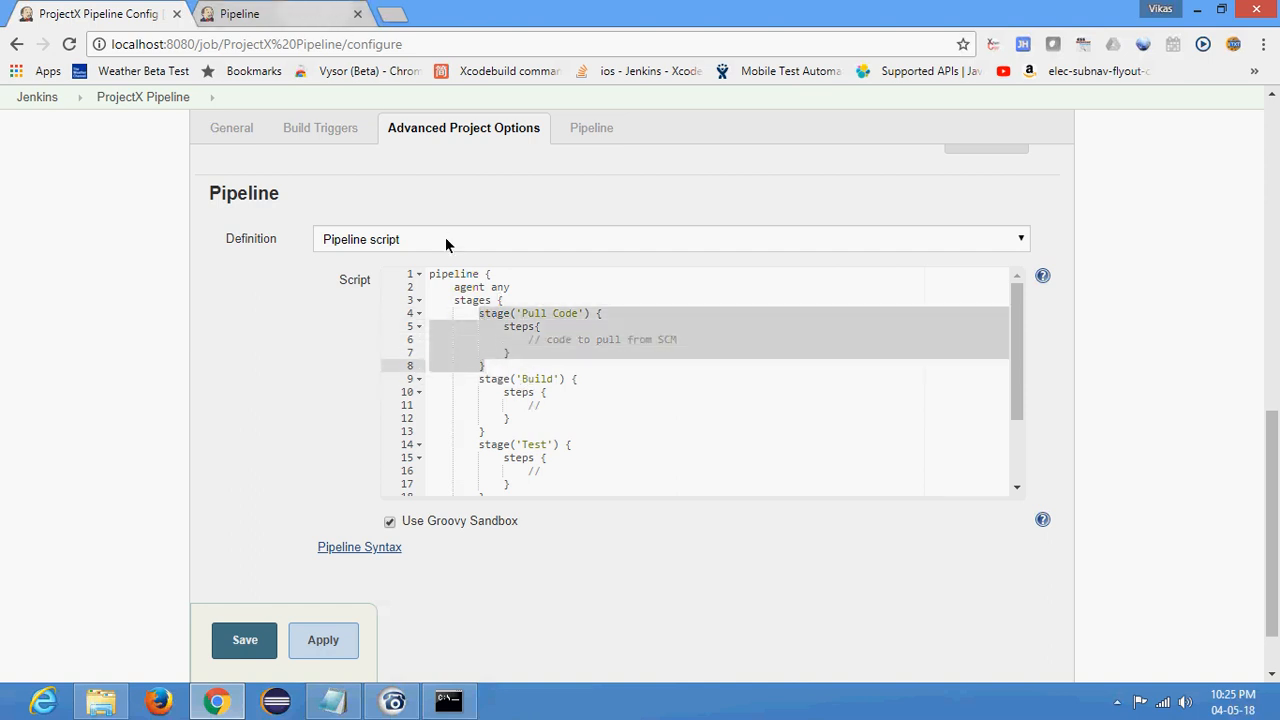
{"action": "key", "text": "ctrl+Tab"}
{"action": "left_click", "coordinate": [90, 13]}
{"action": "left_click", "coordinate": [573, 414]}
{"action": "key", "text": "ctrl+a"}
{"action": "type", "text": "pipeline {     agent any     stages {         stage('Build') {             steps {                 //             }         }         stage('Test') {             steps {                 //             }         }         stage('Deploy') {             steps {                 //             }         }     } }"}
{"action": "left_click", "coordinate": [250, 641]}
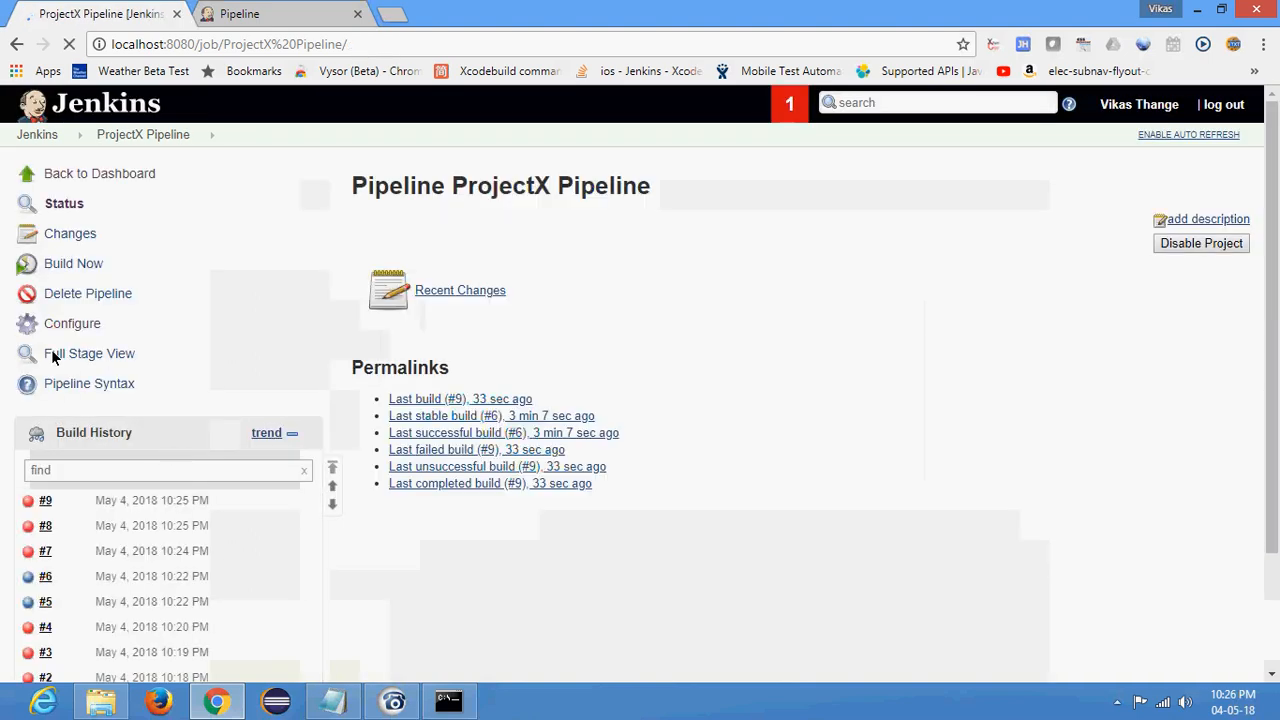
- Run a new build of the ProjectX Pipeline job, check build #10's console output, and return to the job page
{"action": "left_click", "coordinate": [66, 266]}
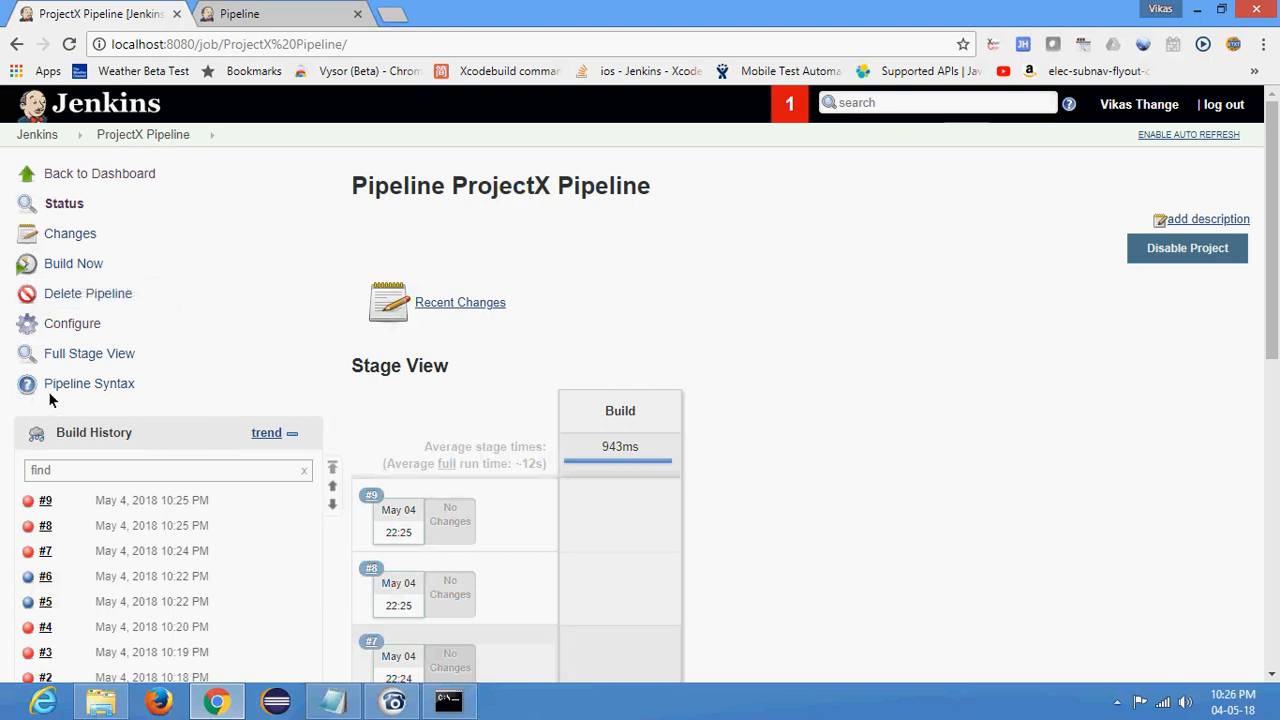
{"action": "left_click", "coordinate": [27, 505]}
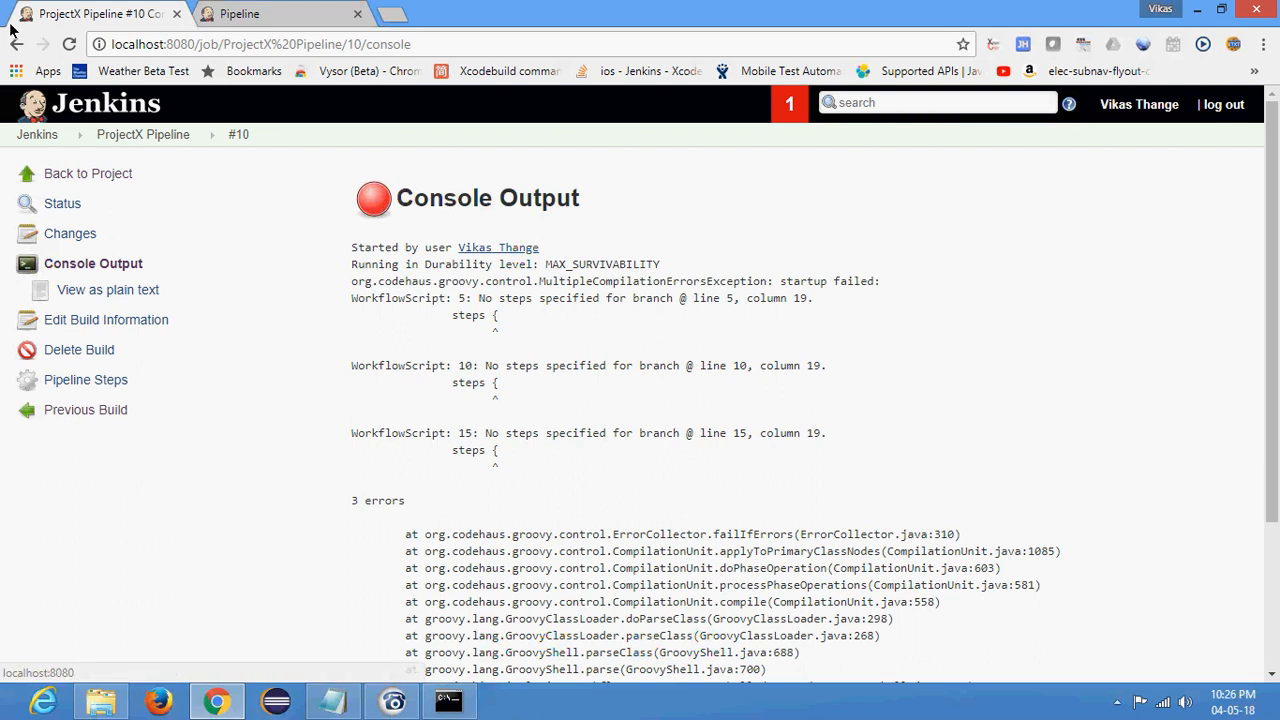
{"action": "left_click", "coordinate": [129, 136]}
- Reopen the job's configuration and replace the Build stage's comment with echo "Building"
{"action": "left_click", "coordinate": [74, 323]}
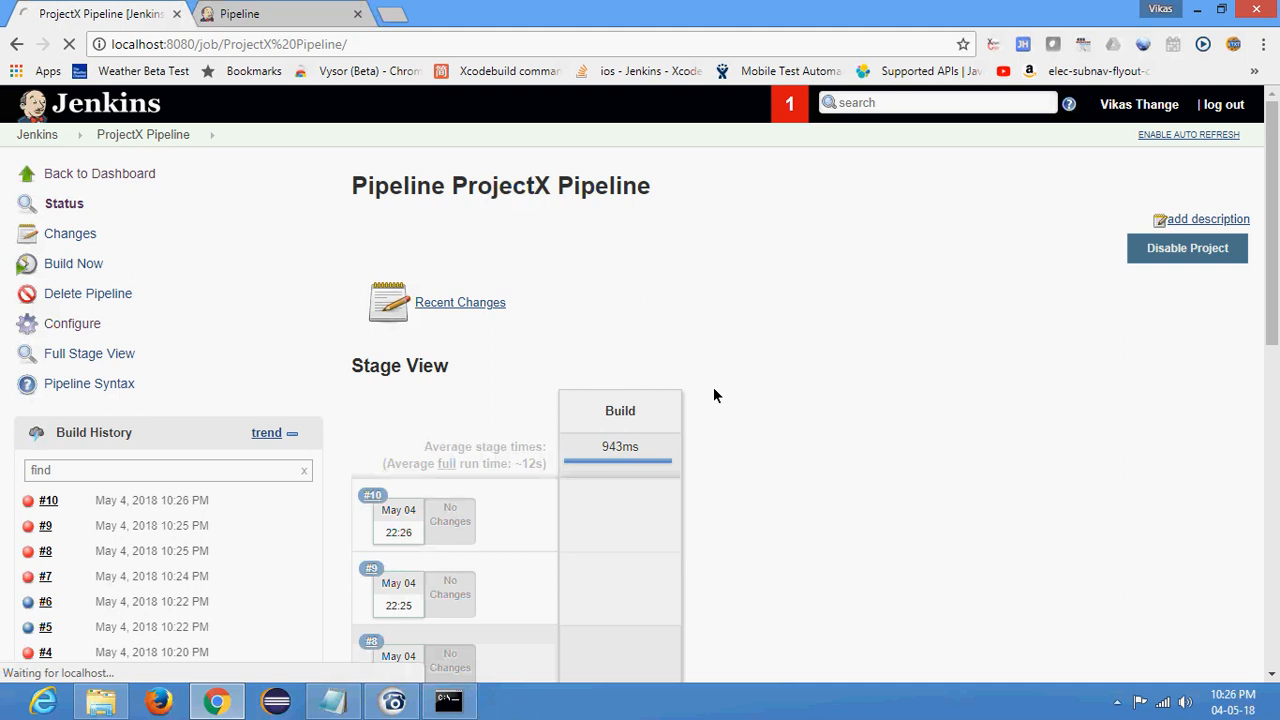
{"action": "scroll", "coordinate": [564, 445], "scroll_direction": "down", "scroll_amount": 10}
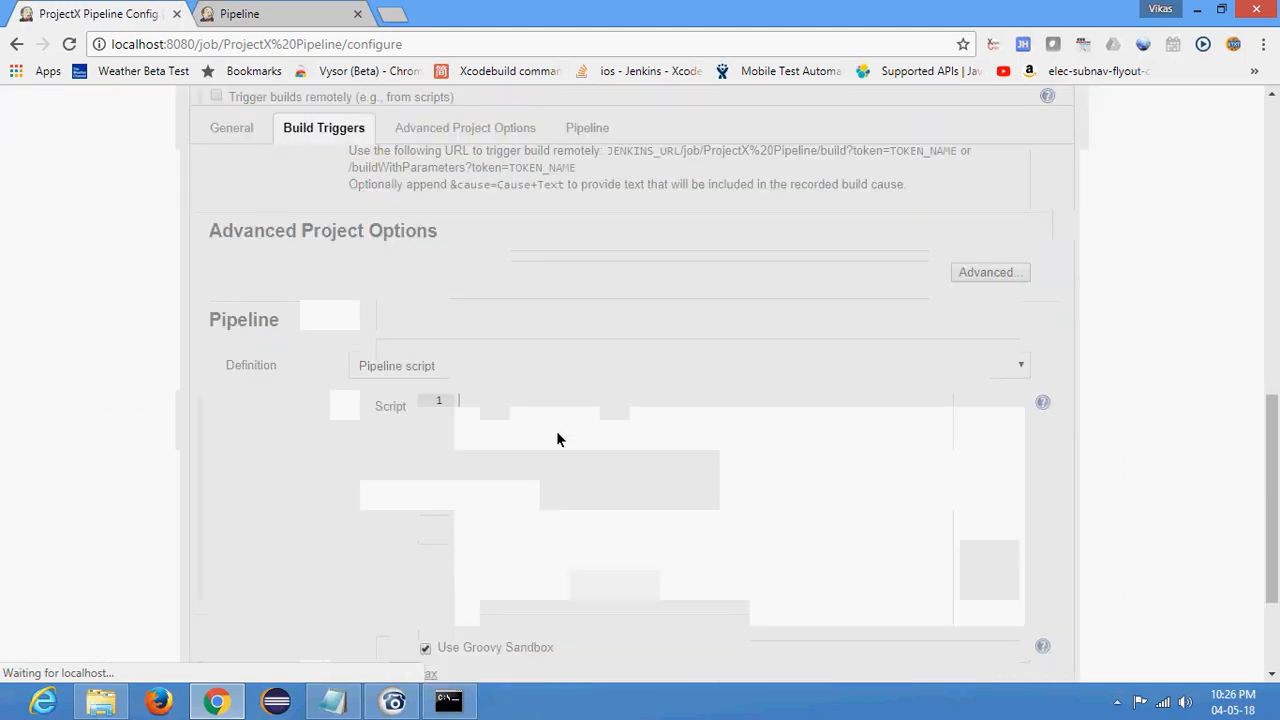
{"action": "double_click", "coordinate": [548, 263]}
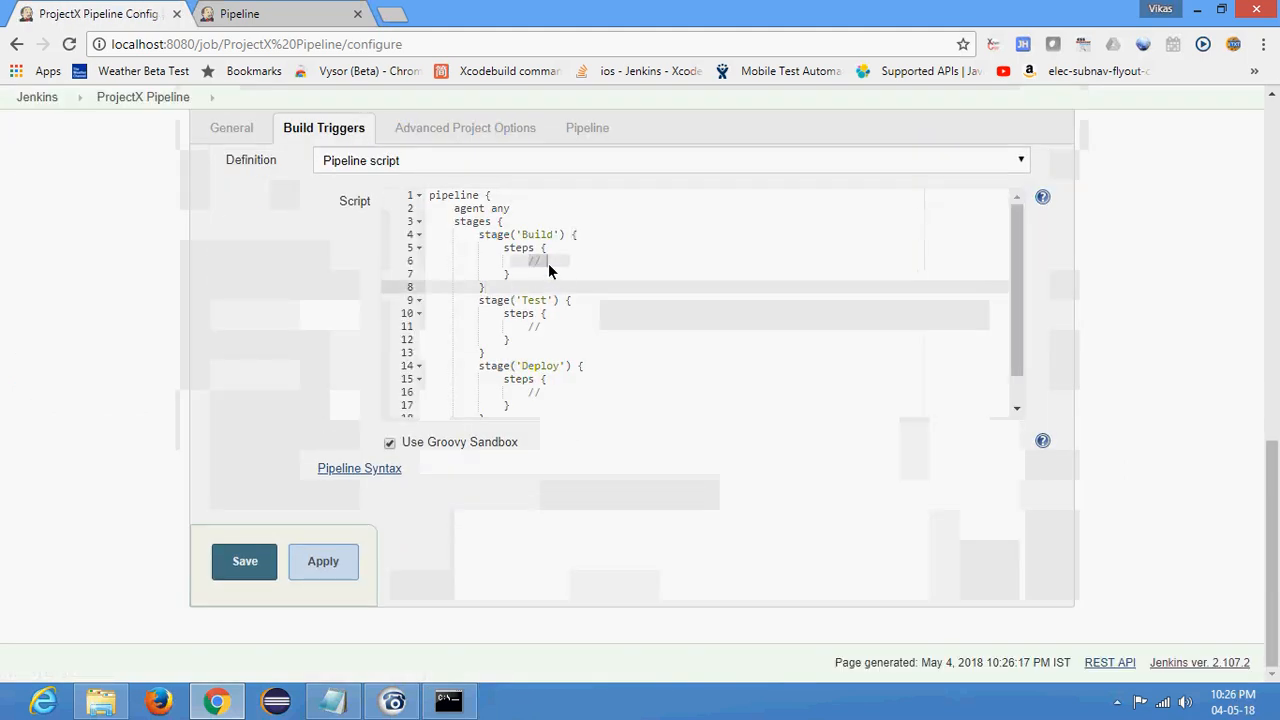
{"action": "key", "text": "BackSpace"}
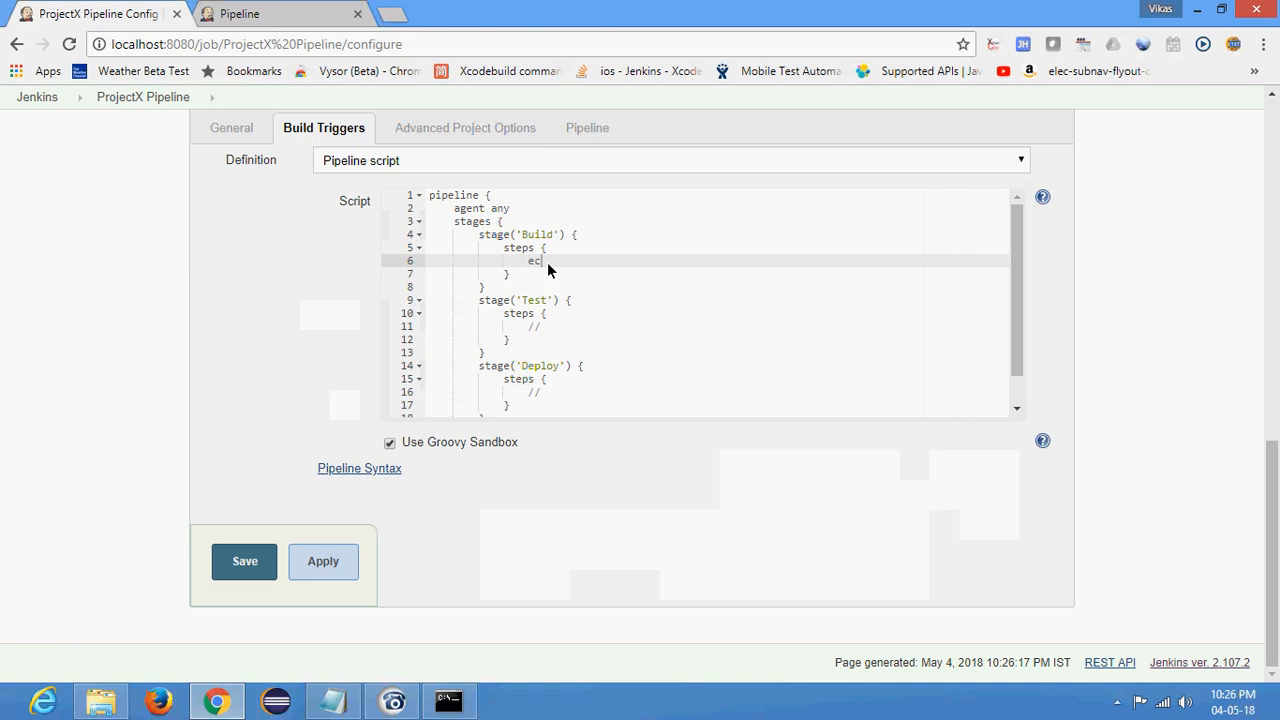
{"action": "key", "text": "Left"}
{"action": "key", "text": "Left"}
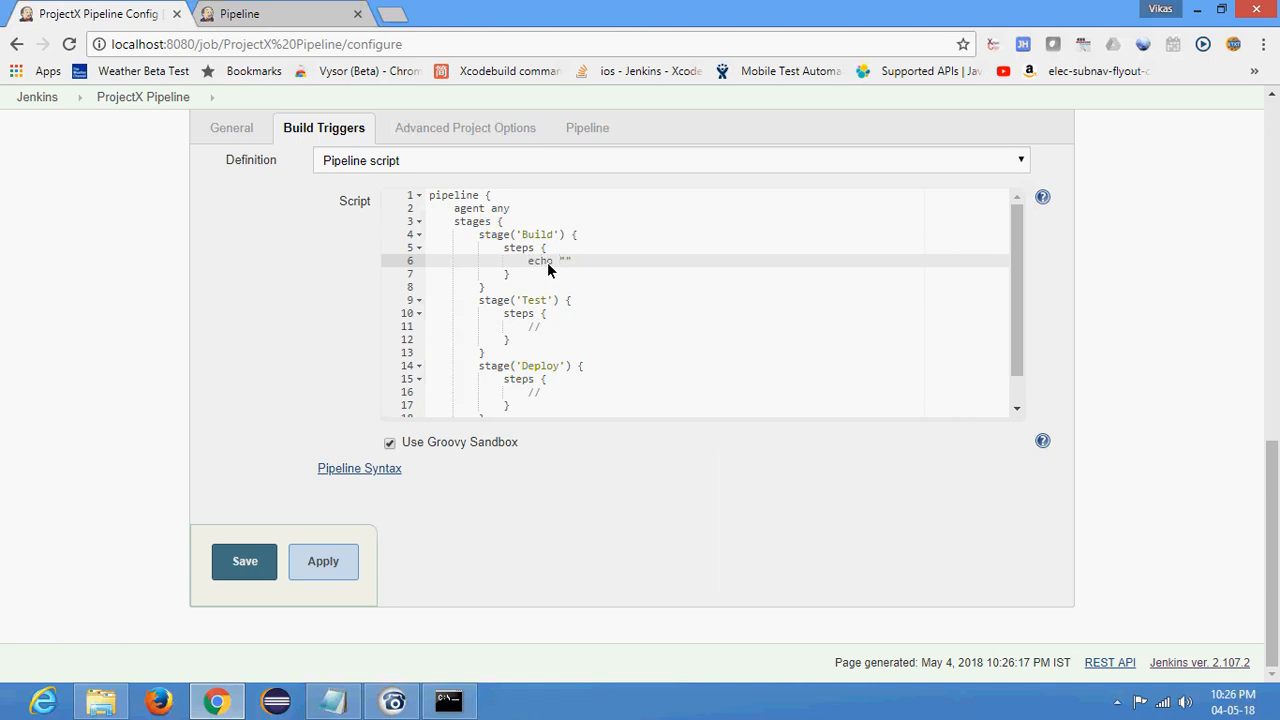
{"action": "type", "text": "Building"}
- Replace the Test stage's comment with echo "testing"
{"action": "left_click", "coordinate": [525, 323]}
{"action": "left_click_drag", "start_coordinate": [525, 323], "coordinate": [563, 315]}
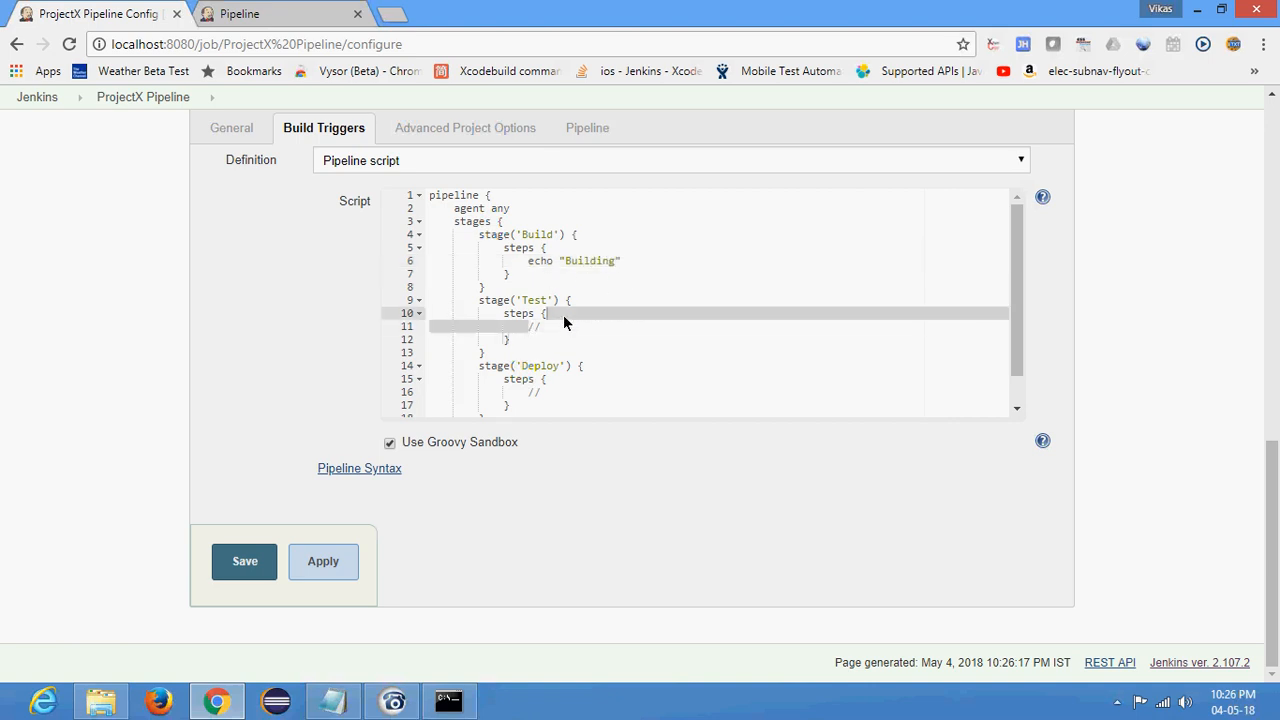
{"action": "left_click", "coordinate": [540, 333]}
{"action": "key", "text": "BackSpace"}
{"action": "key", "text": "BackSpace"}
{"action": "key", "text": "BackSpace"}
{"action": "type", "text": "echo \"Building\""}
{"action": "double_click", "coordinate": [565, 330]}
{"action": "type", "text": "esting"}
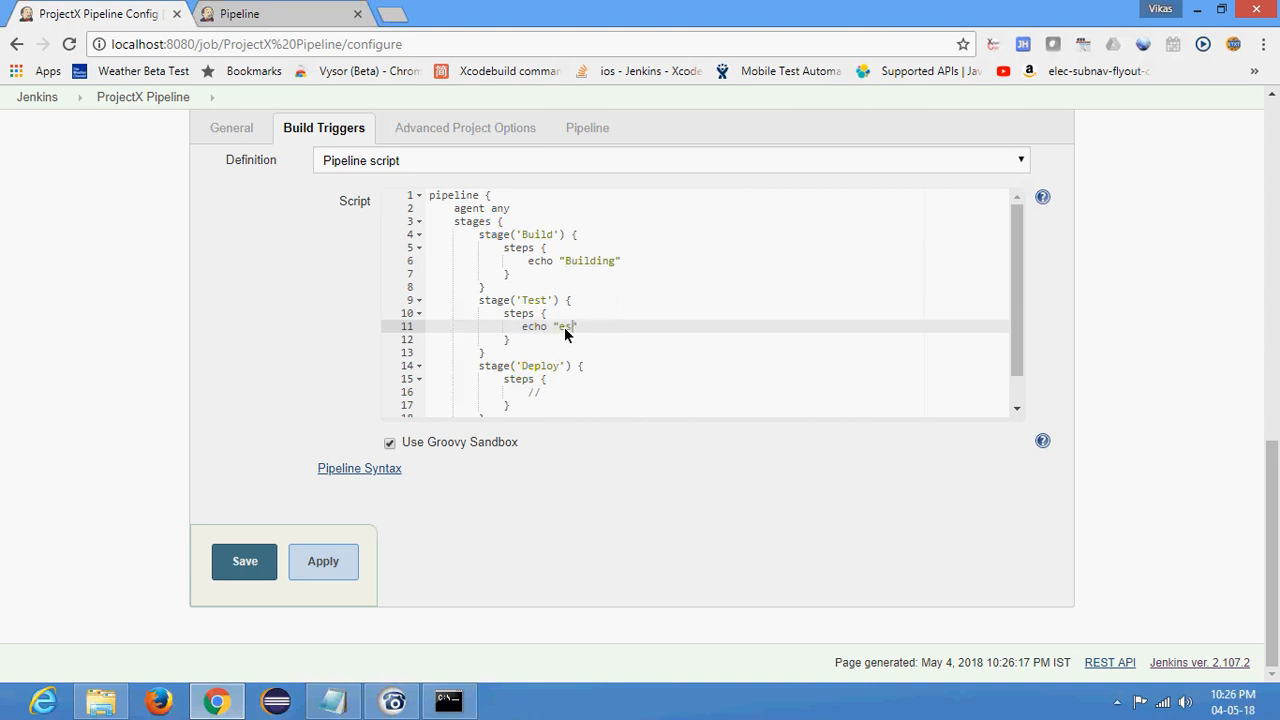
{"action": "type", "text": "t"}
- Replace the Deploy stage's comment with echo "deploying Building", and save the configuration
{"action": "left_click", "coordinate": [549, 396]}
{"action": "key", "text": "BackSpace"}
{"action": "key", "text": "BackSpace"}
{"action": "key", "text": "BackSpace"}
{"action": "type", "text": "echo \"Building\""}
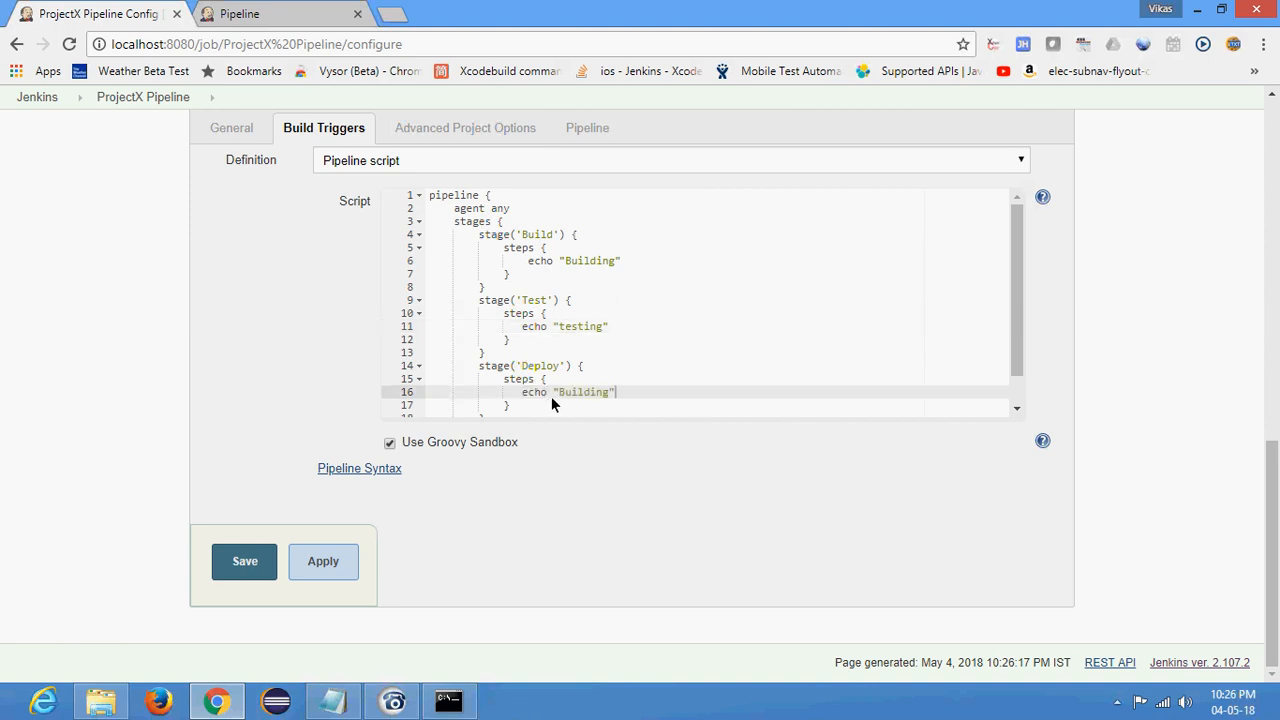
{"action": "left_click", "coordinate": [556, 395]}
{"action": "type", "text": "deploying"}
{"action": "left_click", "coordinate": [245, 561]}
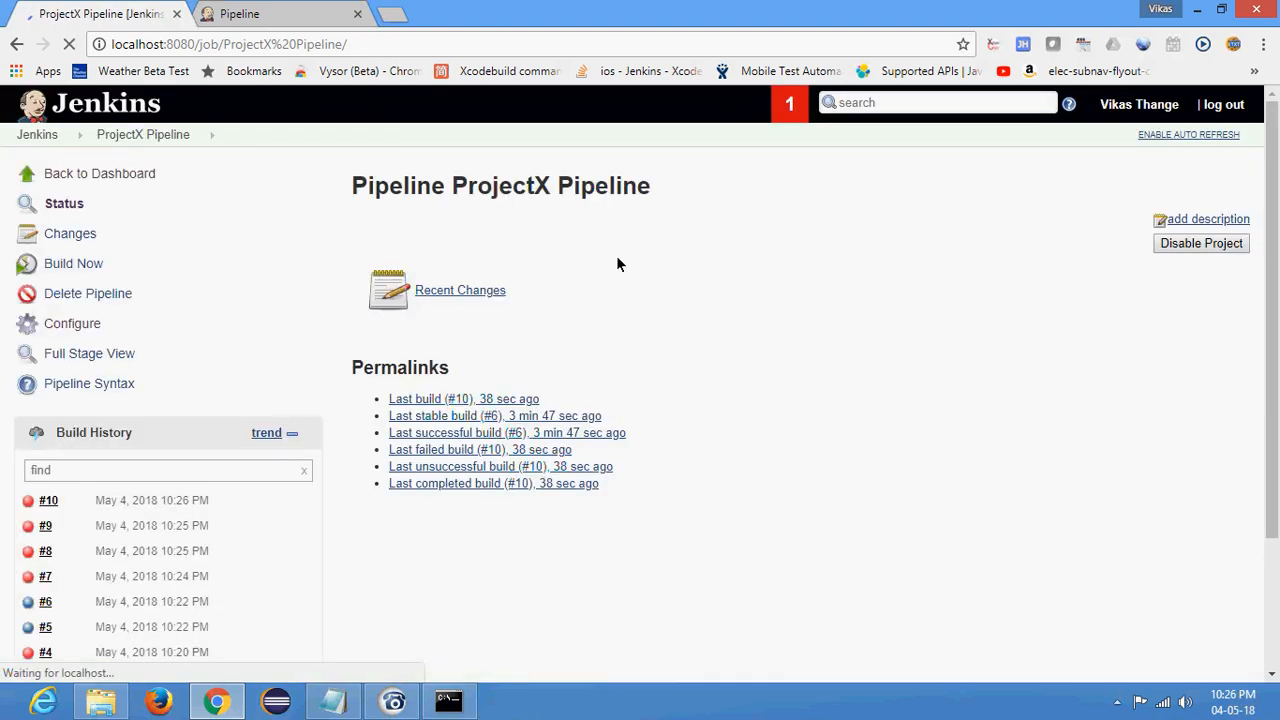
- Run the job again, examine build #11's console output through to its final status, and return to the job page
{"action": "right_click", "coordinate": [77, 263]}
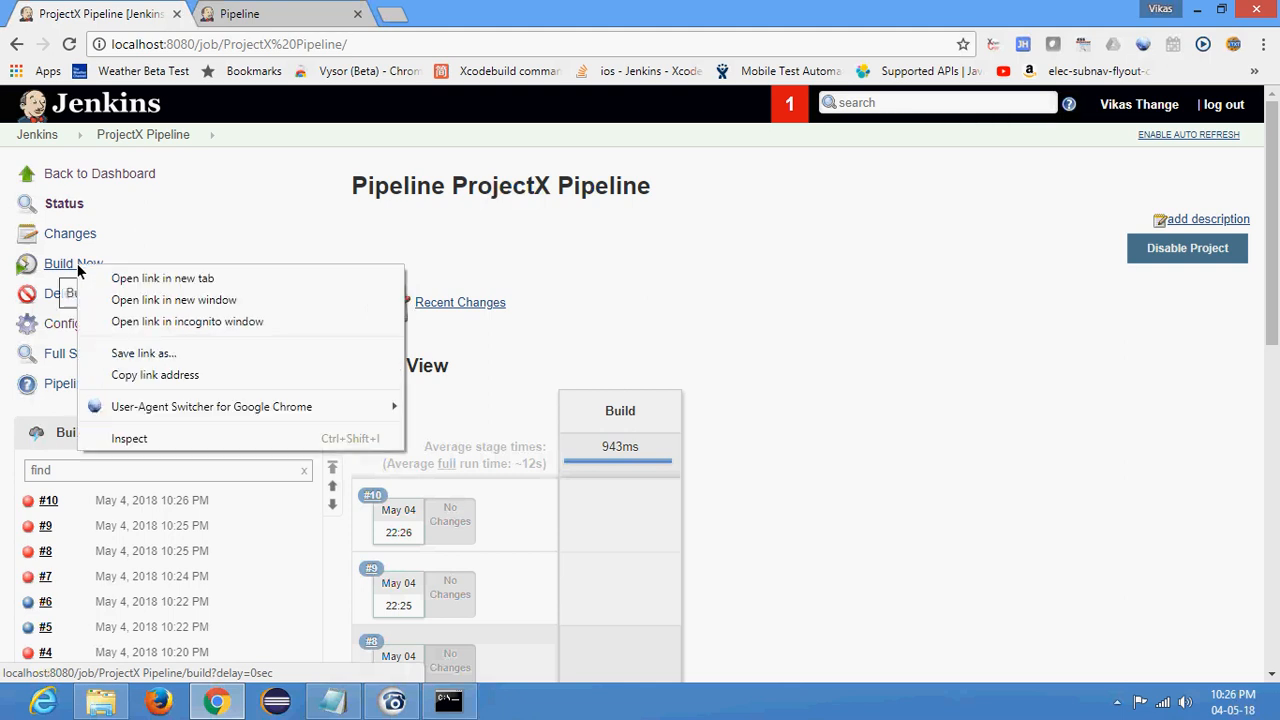
{"action": "left_click", "coordinate": [73, 263]}
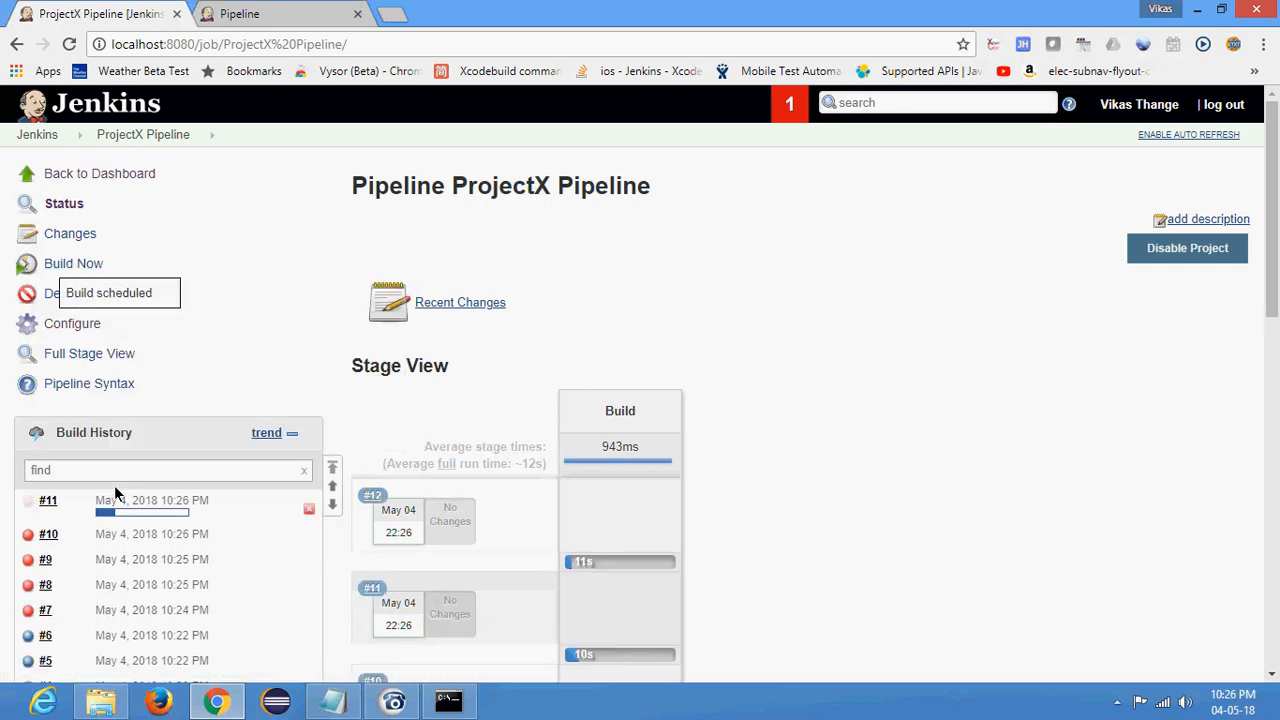
{"action": "left_click", "coordinate": [27, 509]}
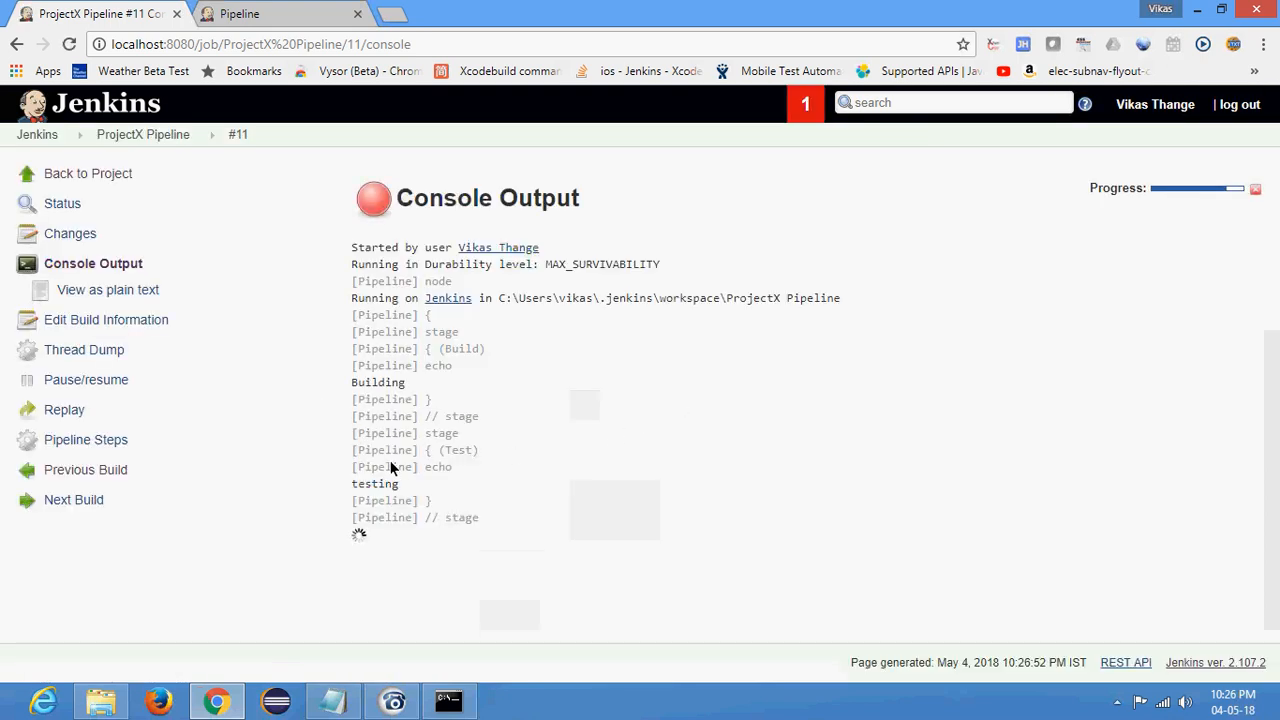
{"action": "double_click", "coordinate": [380, 383]}
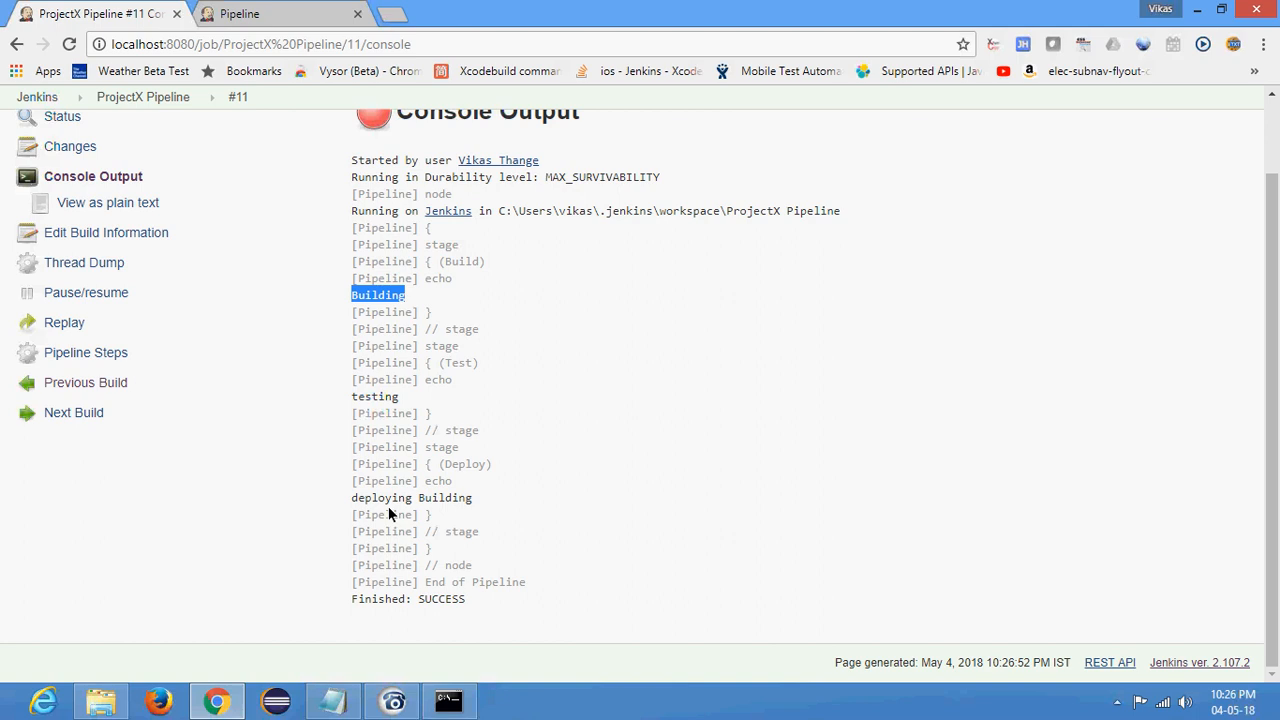
{"action": "double_click", "coordinate": [436, 598]}
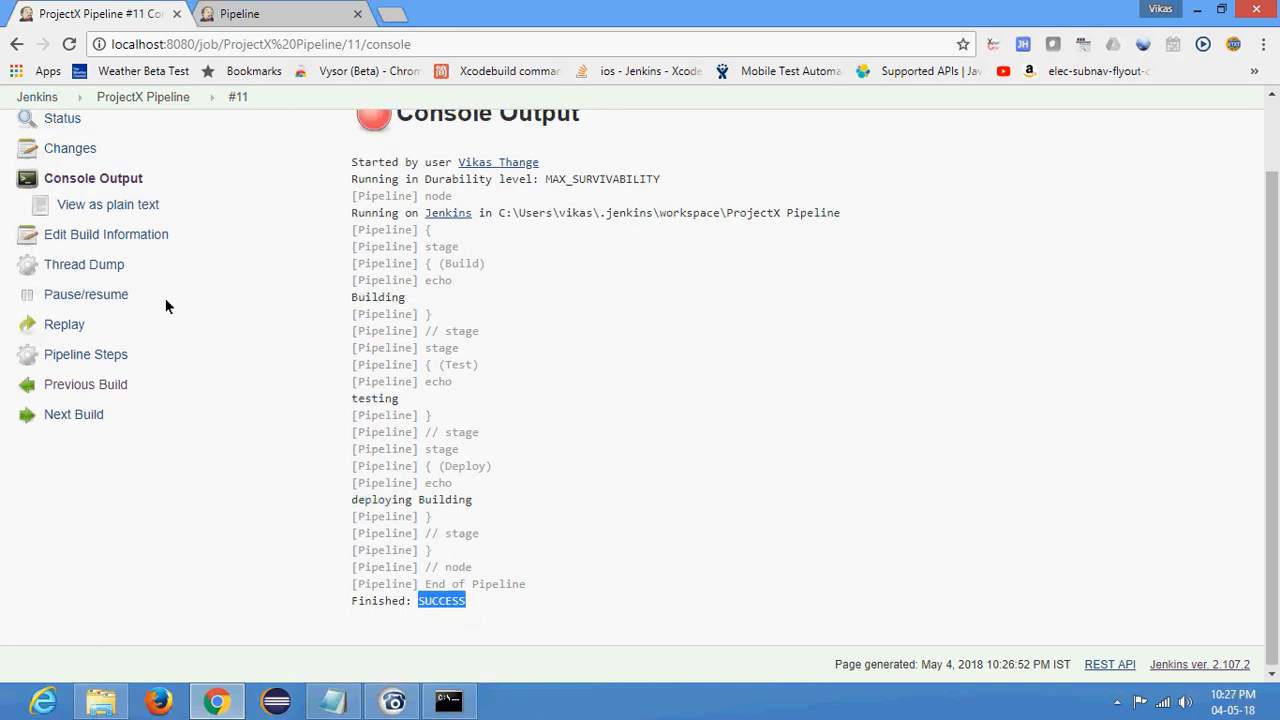
{"action": "scroll", "coordinate": [166, 300], "scroll_direction": "up", "scroll_amount": 1}
{"action": "left_click", "coordinate": [110, 134]}
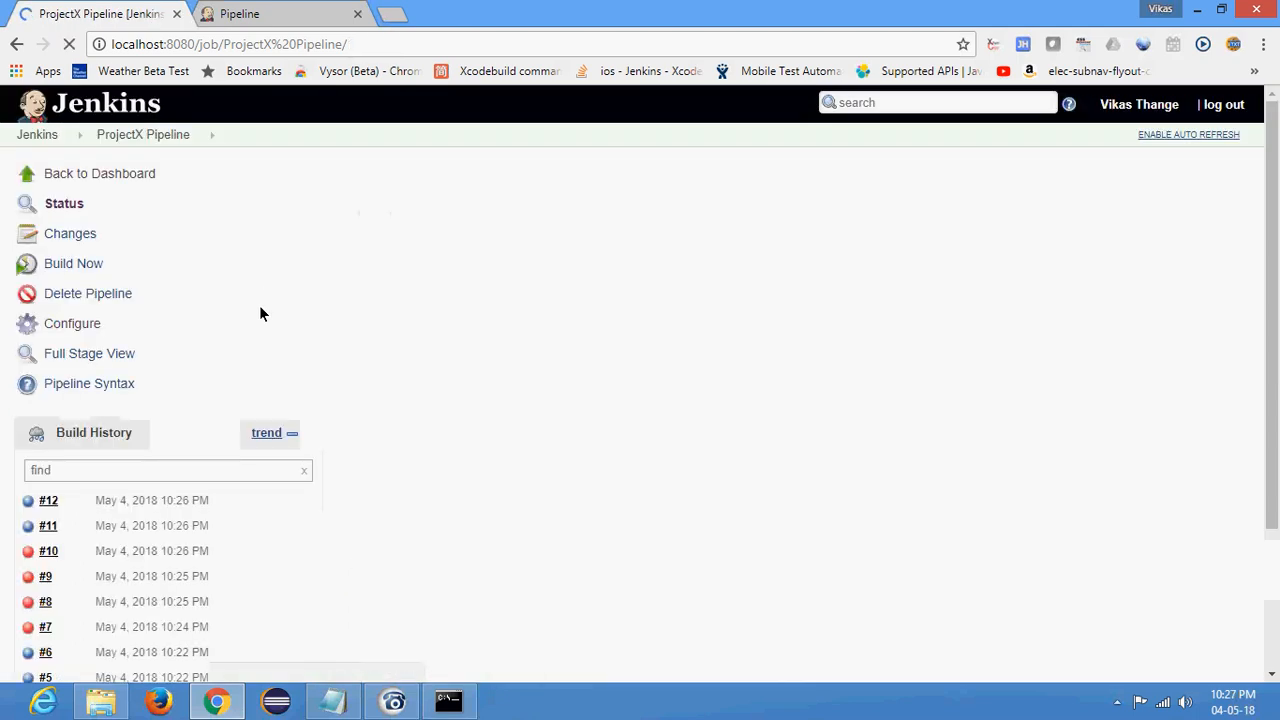
- Reopen the job's configuration to review the echo steps of each stage, and return to the job page
{"action": "left_click", "coordinate": [58, 323]}
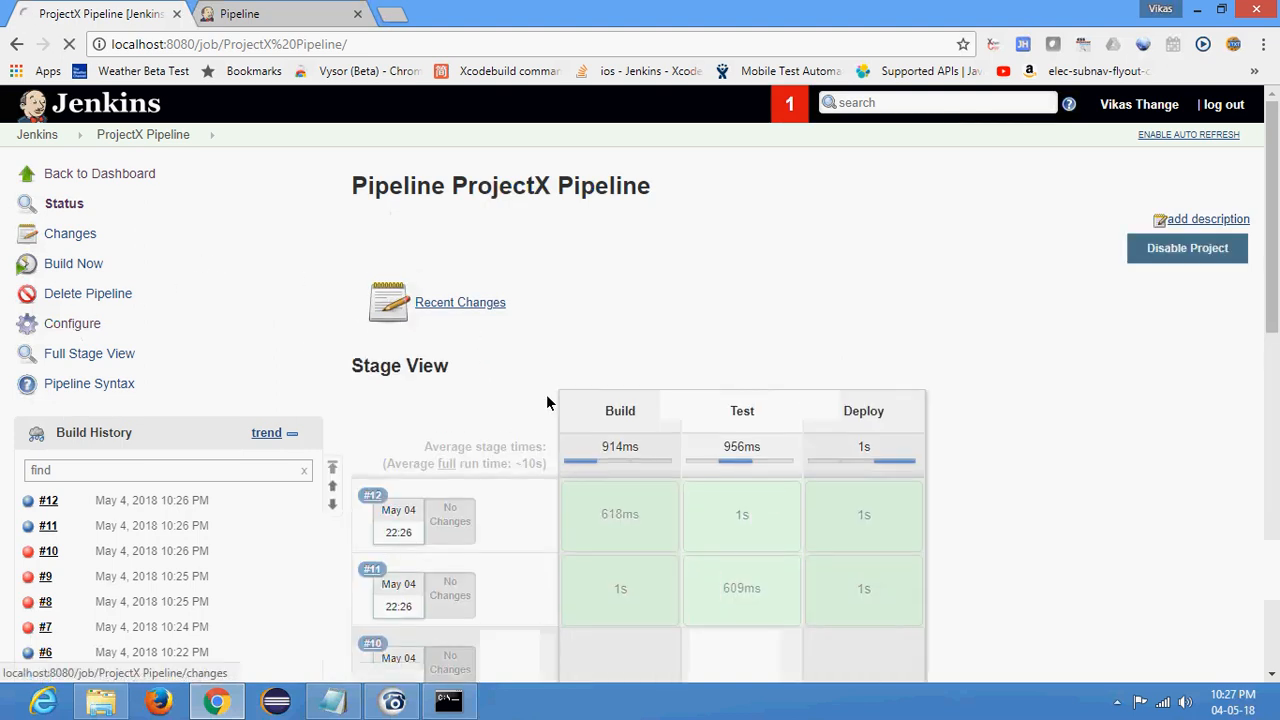
{"action": "scroll", "coordinate": [573, 410], "scroll_direction": "down", "scroll_amount": 10}
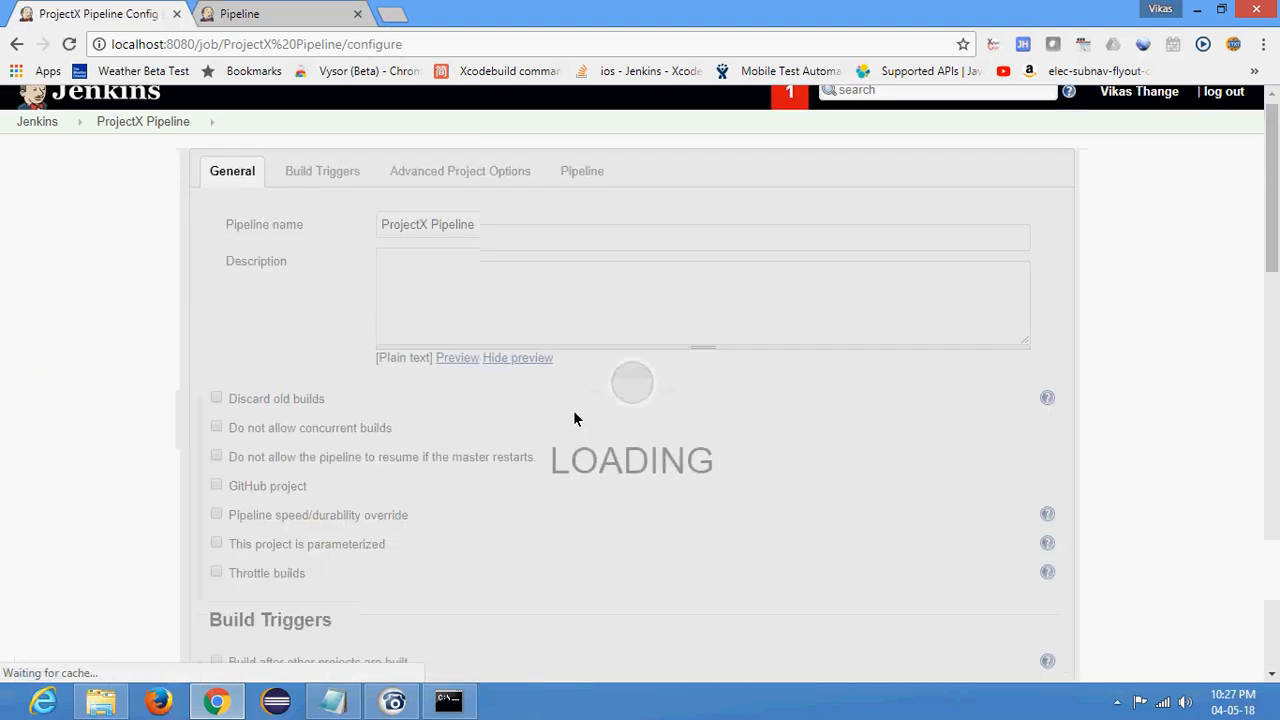
{"action": "left_click", "coordinate": [536, 323]}
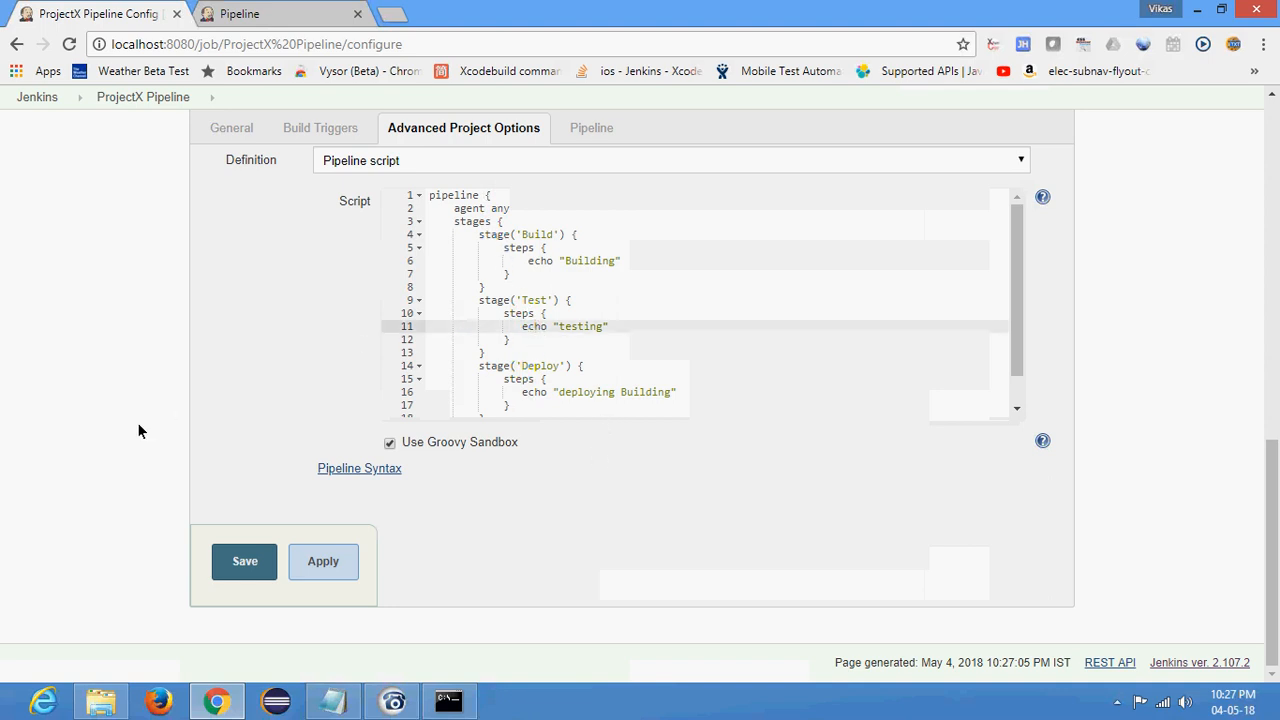
{"action": "scroll", "coordinate": [145, 420], "scroll_direction": "up", "scroll_amount": 10}
{"action": "left_click", "coordinate": [108, 135]}
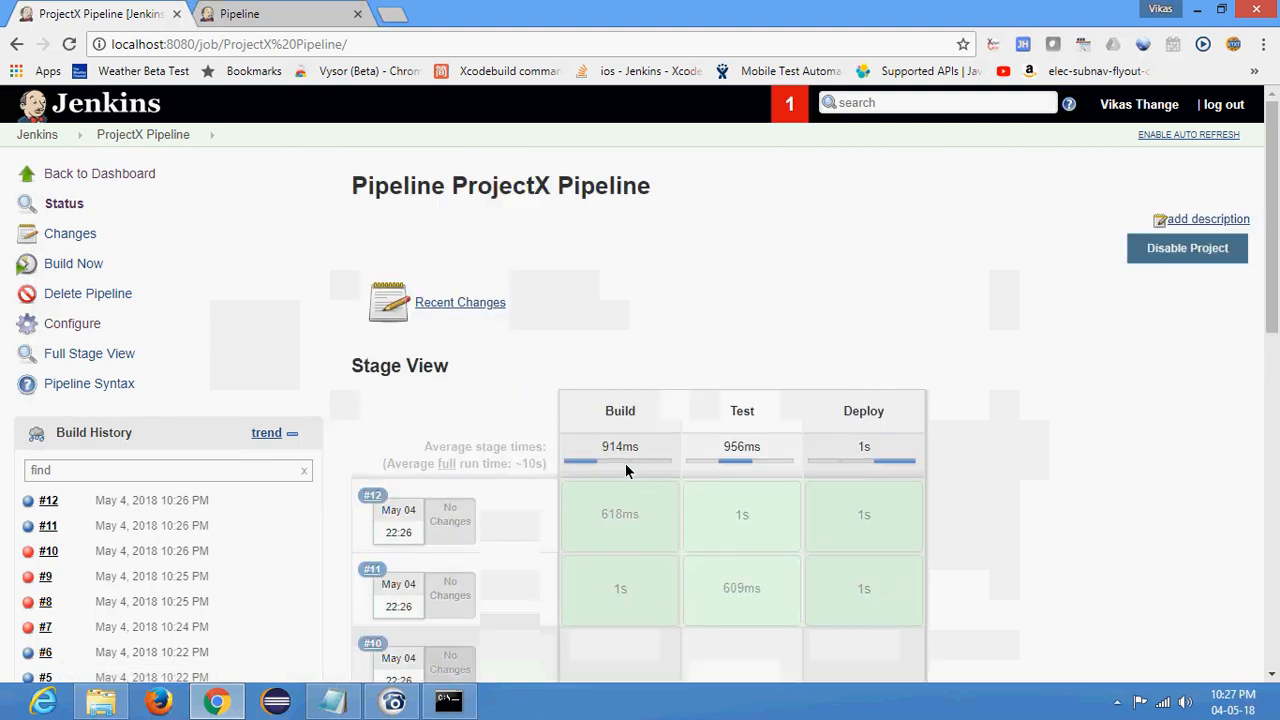
- Examine the Build, Test and Deploy columns of the Stage View for the latest builds
{"action": "scroll", "coordinate": [655, 310], "scroll_direction": "down", "scroll_amount": 2}
{"action": "double_click", "coordinate": [620, 224]}
{"action": "double_click", "coordinate": [735, 224]}
{"action": "double_click", "coordinate": [860, 223]}
{"action": "left_click", "coordinate": [1077, 280]}
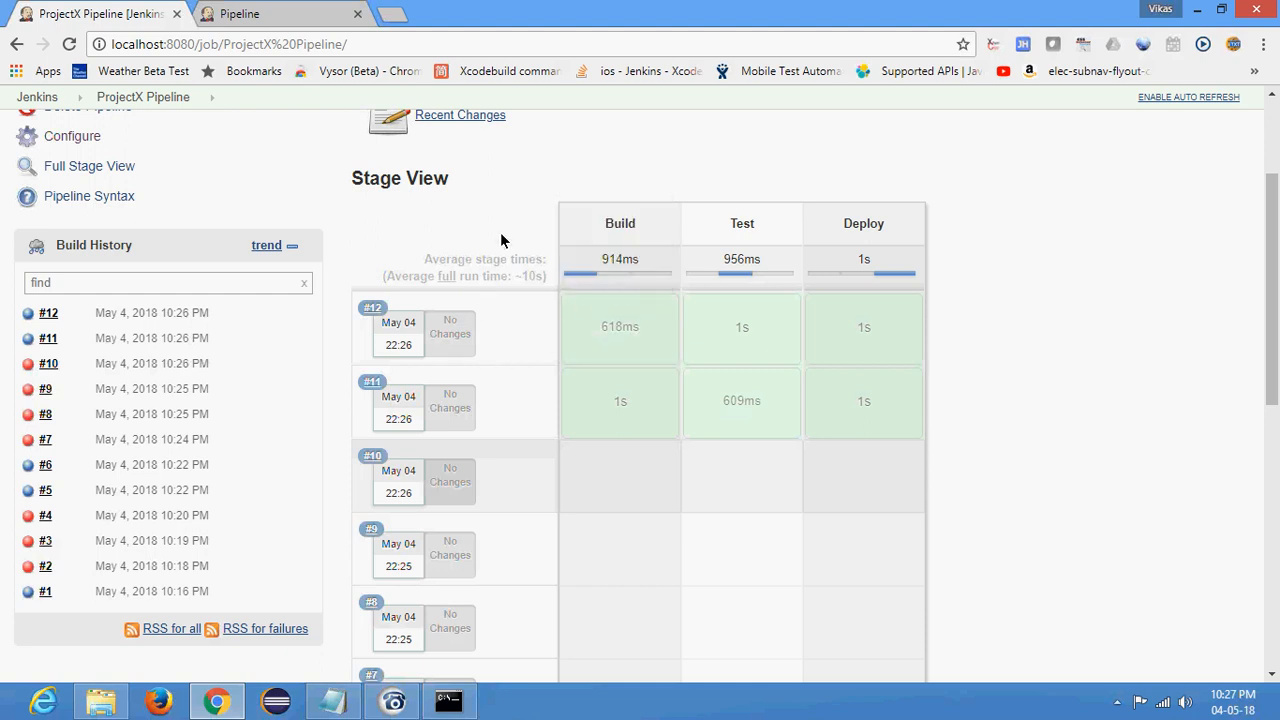
{"action": "scroll", "coordinate": [472, 218], "scroll_direction": "up", "scroll_amount": 1}
{"action": "scroll", "coordinate": [472, 218], "scroll_direction": "up", "scroll_amount": 2}
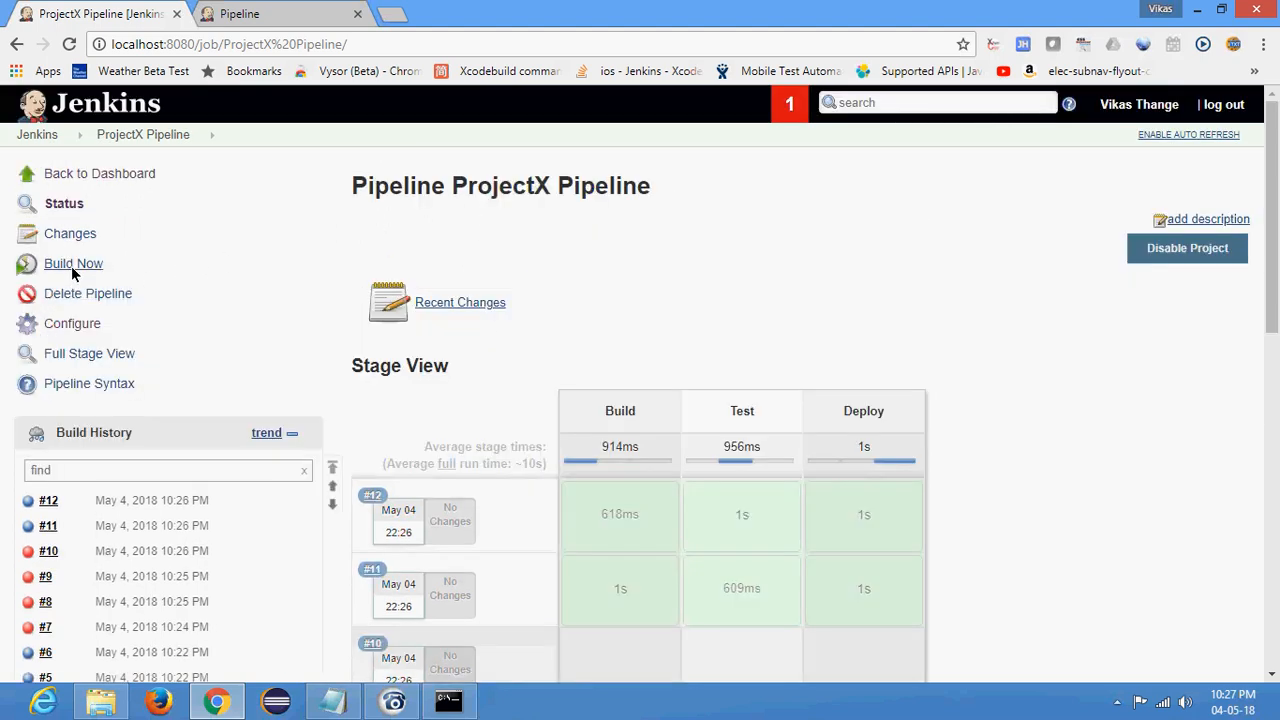
- Reopen the job's configuration and insert a copy of the Build stage block at the start of the stages section
{"action": "left_click", "coordinate": [66, 328]}
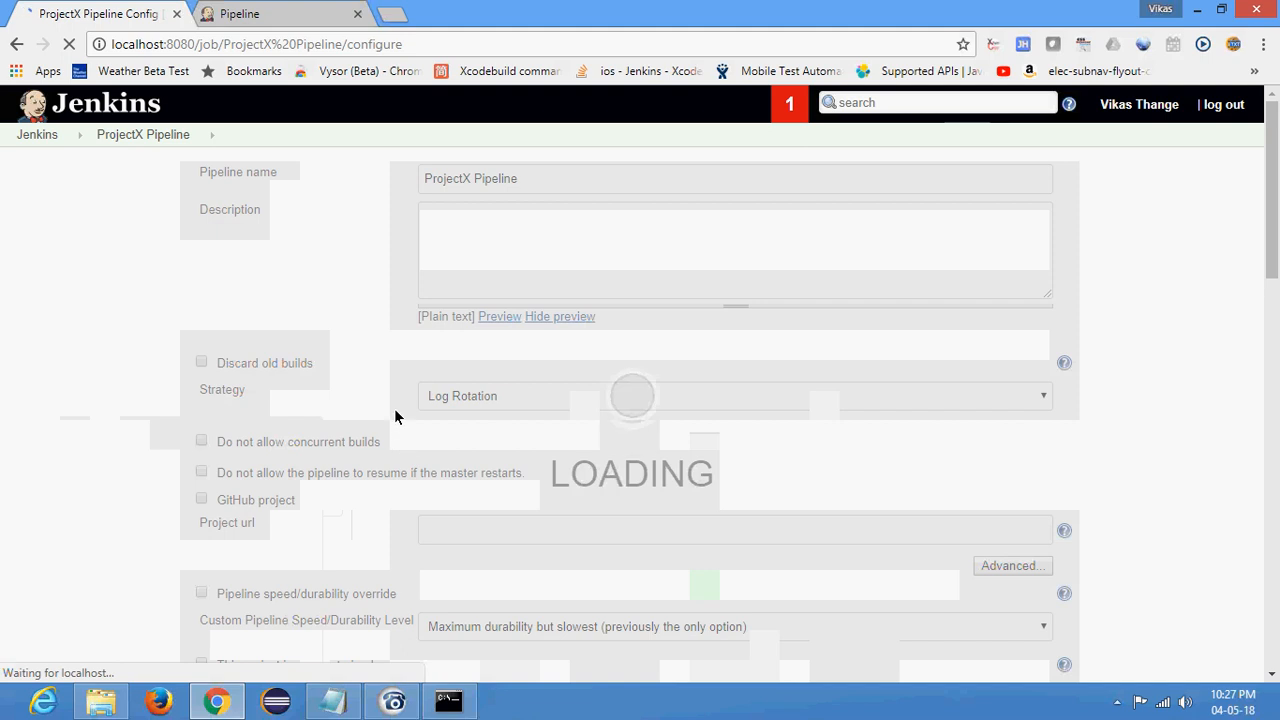
{"action": "scroll", "coordinate": [387, 401], "scroll_direction": "down", "scroll_amount": 4}
{"action": "scroll", "coordinate": [405, 385], "scroll_direction": "down", "scroll_amount": 5}
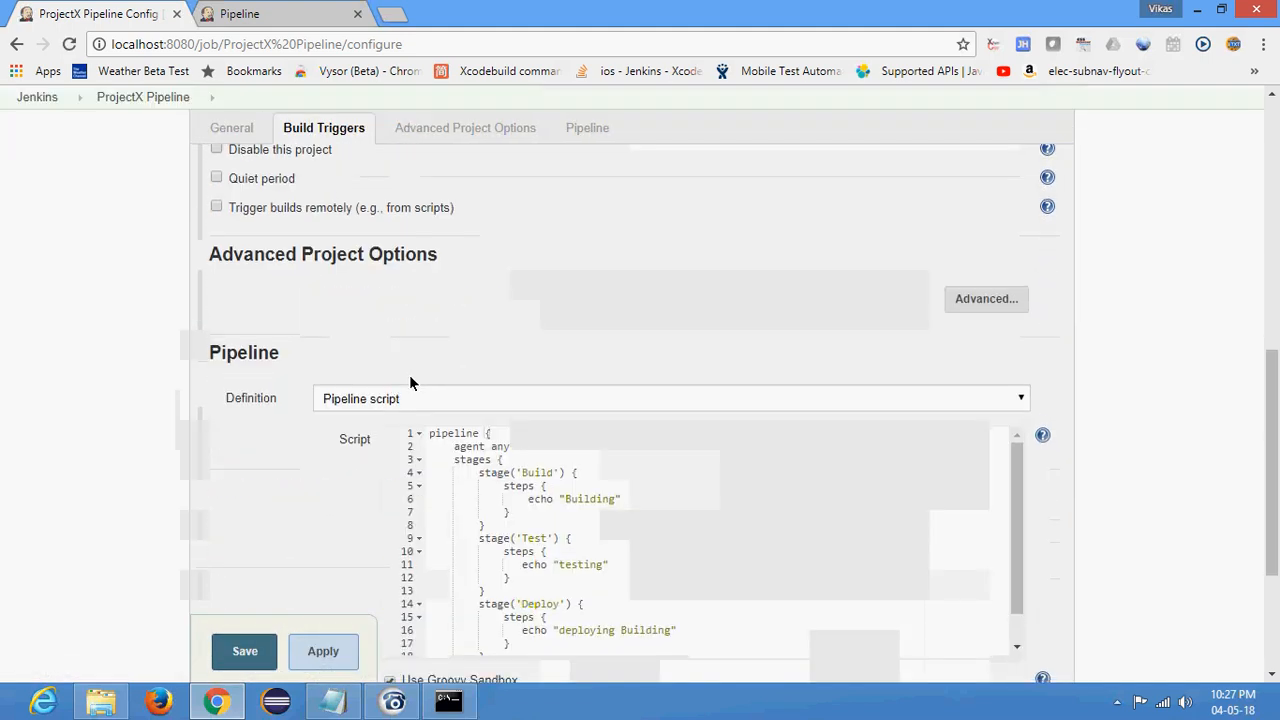
{"action": "left_click_drag", "start_coordinate": [480, 234], "coordinate": [491, 289]}
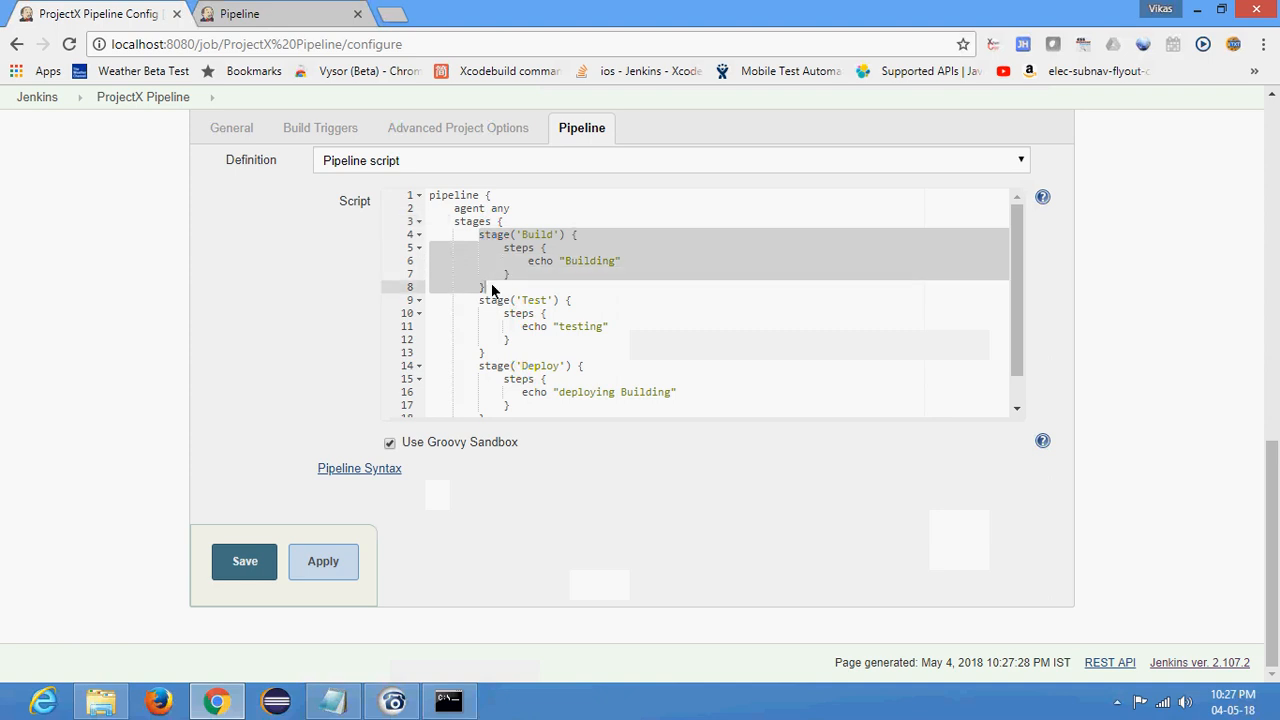
{"action": "key", "text": "ctrl+c"}
{"action": "left_click", "coordinate": [523, 228]}
{"action": "key", "text": "Return"}
{"action": "key", "text": "ctrl+v"}
- Rename the first stage in the script to 'pull code'
{"action": "left_click", "coordinate": [547, 236]}
{"action": "double_click", "coordinate": [547, 236]}
{"action": "type", "text": "pu"}
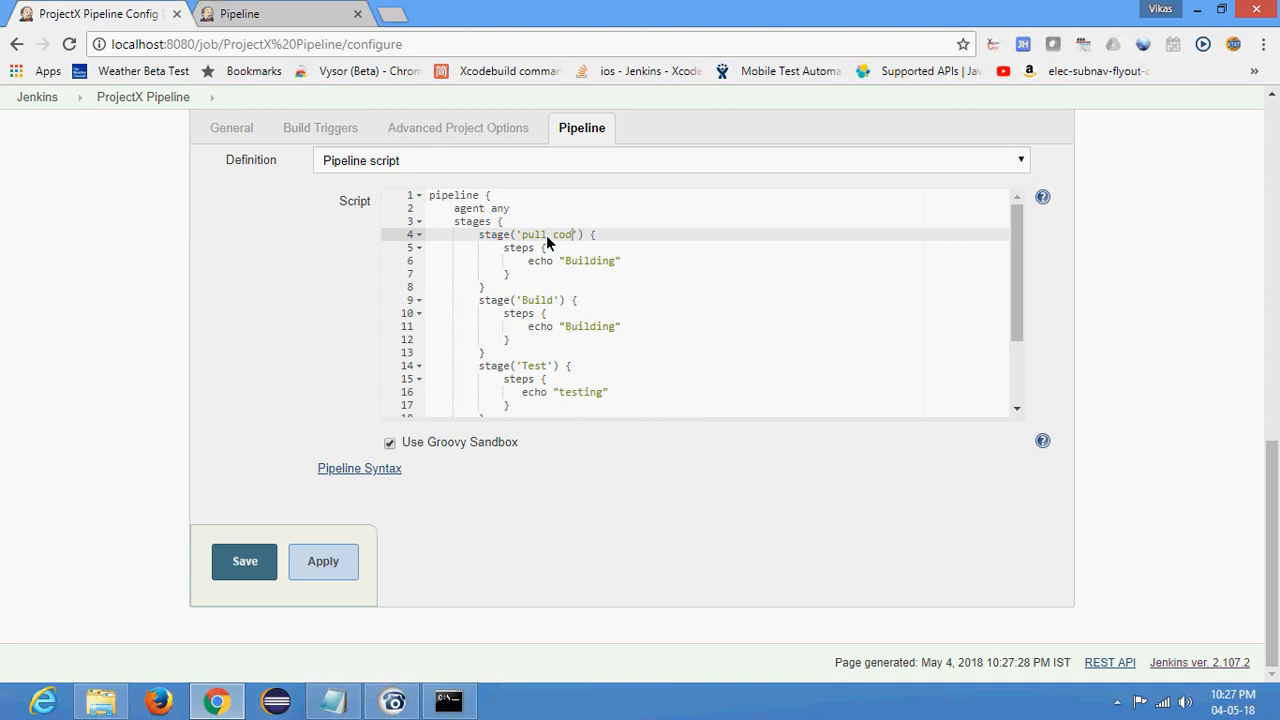
- Select the echo "Building" line in the pull code stage
{"action": "left_click", "coordinate": [507, 250]}
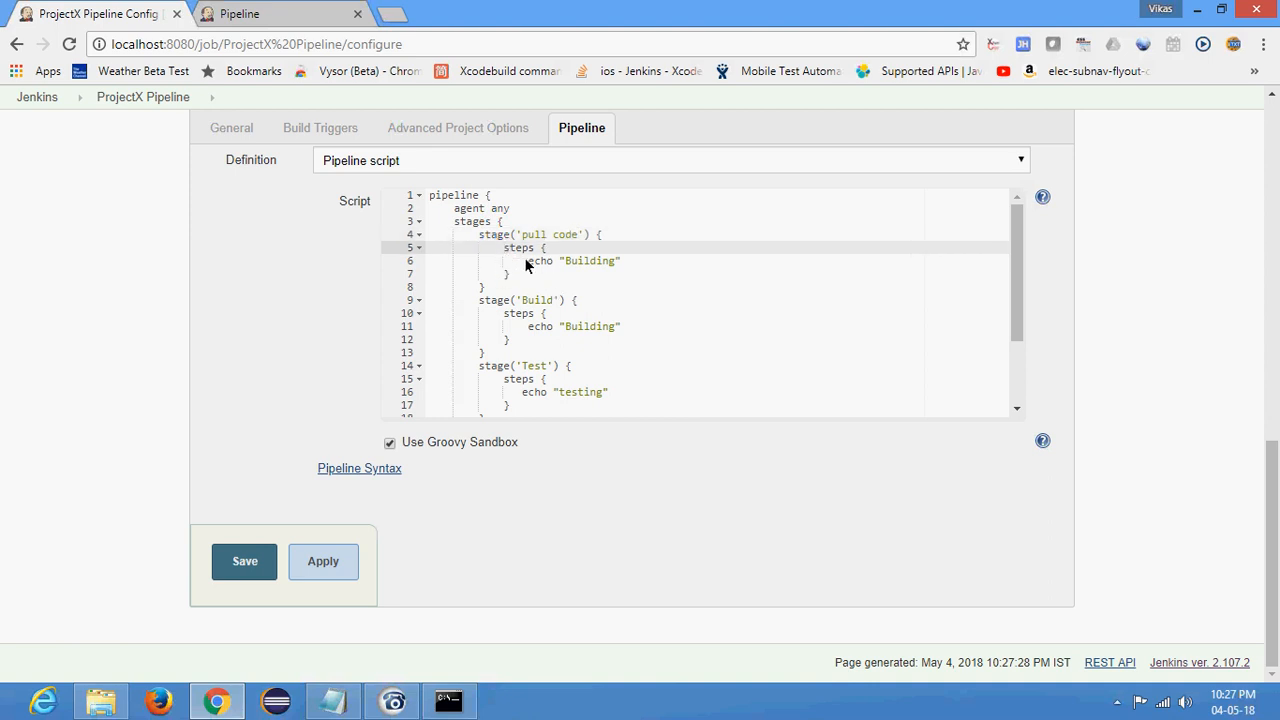
{"action": "left_click", "coordinate": [527, 264]}
{"action": "left_click", "coordinate": [637, 268], "text": "shift"}
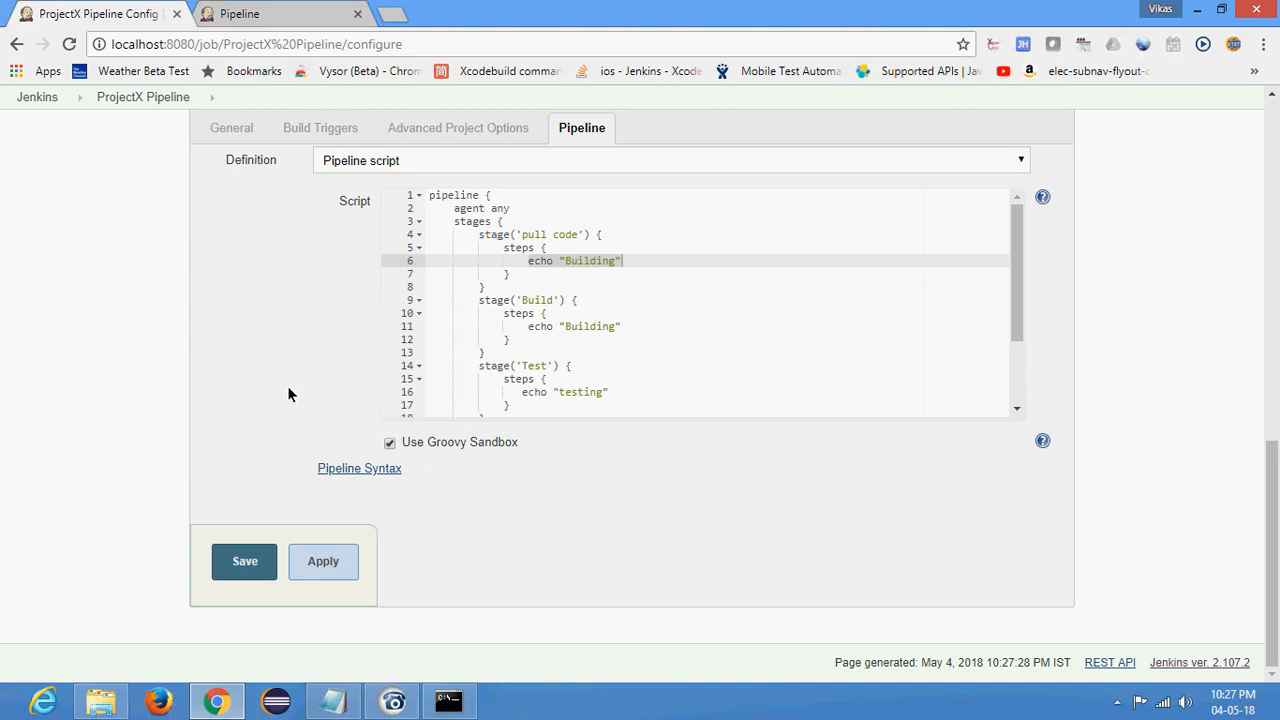
- Open the Pipeline Syntax snippet generator and choose 'build: Build a job' as the sample step
{"action": "scroll", "coordinate": [274, 383], "scroll_direction": "up", "scroll_amount": 1}
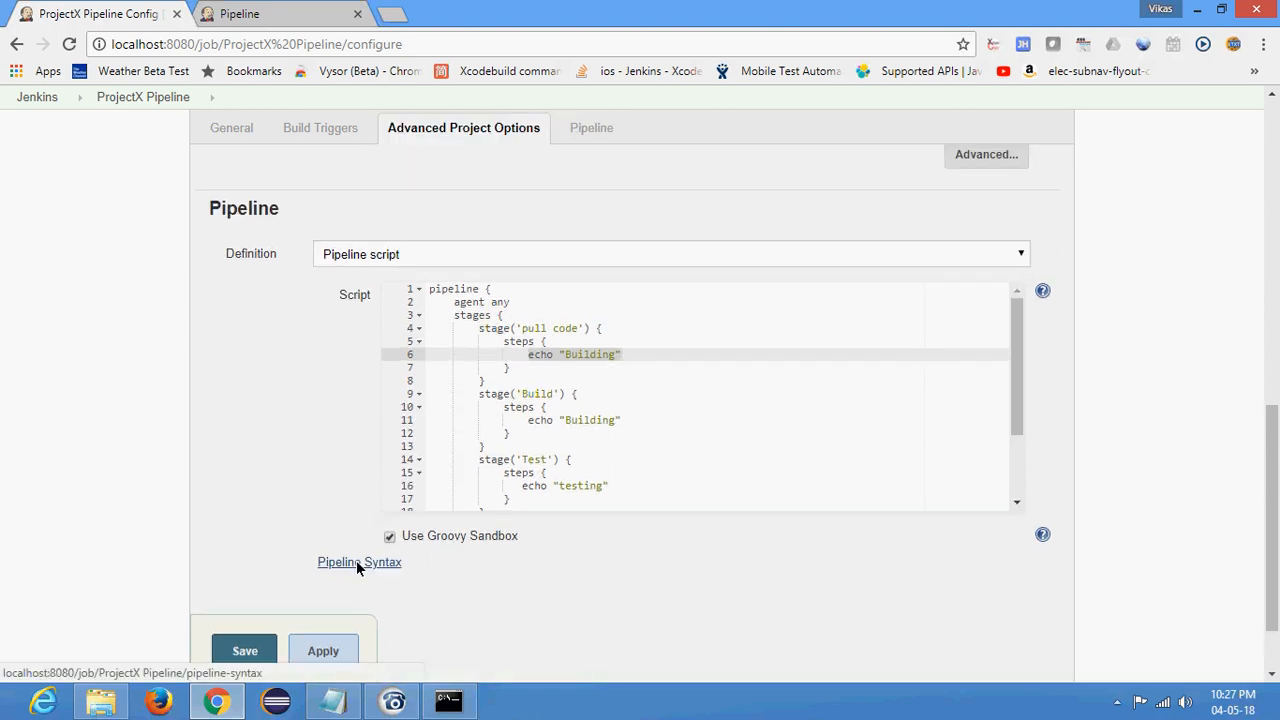
{"action": "left_click", "coordinate": [356, 562]}
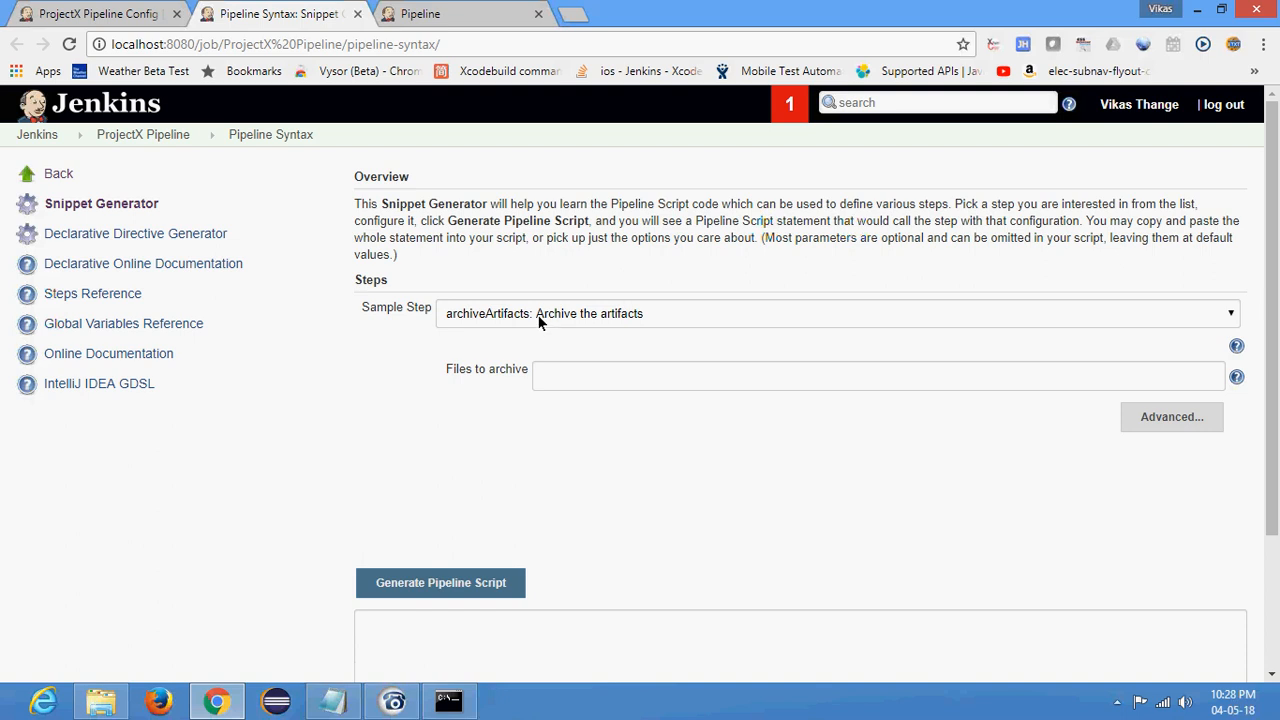
{"action": "left_click", "coordinate": [539, 320]}
{"action": "left_click", "coordinate": [405, 396]}
{"action": "scroll", "coordinate": [460, 300], "scroll_direction": "down", "scroll_amount": 1}
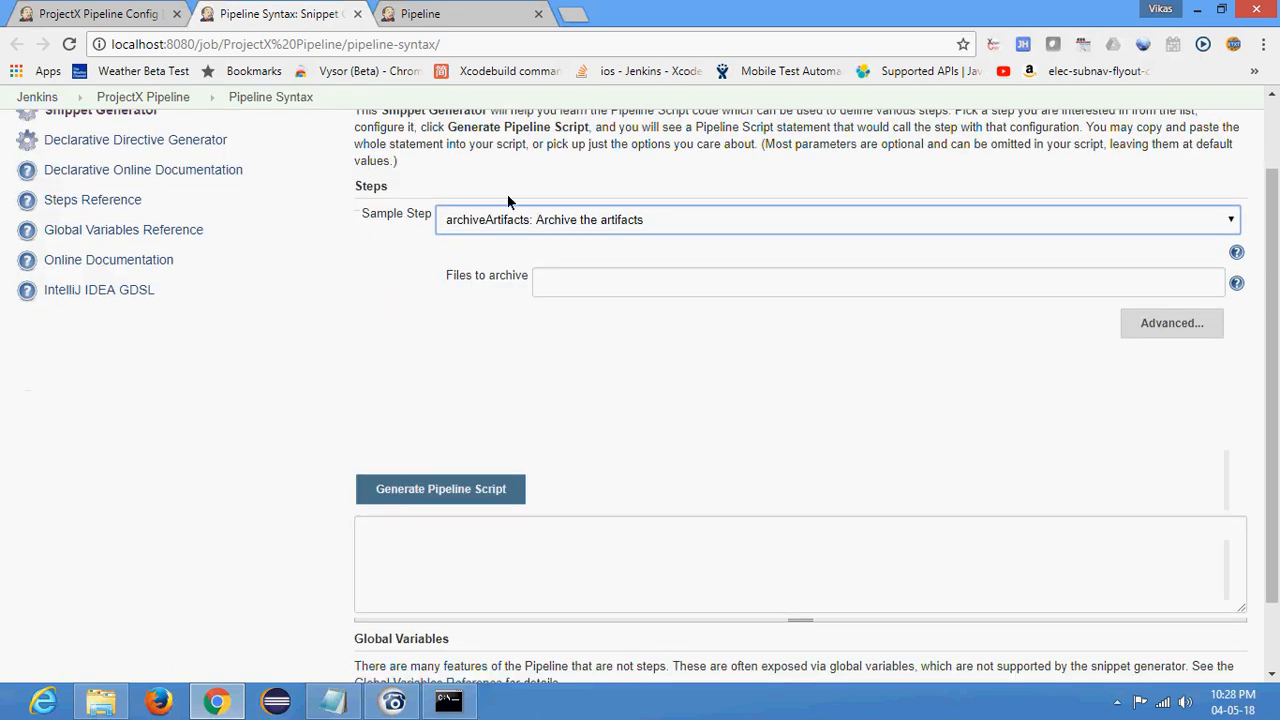
{"action": "left_click", "coordinate": [502, 218]}
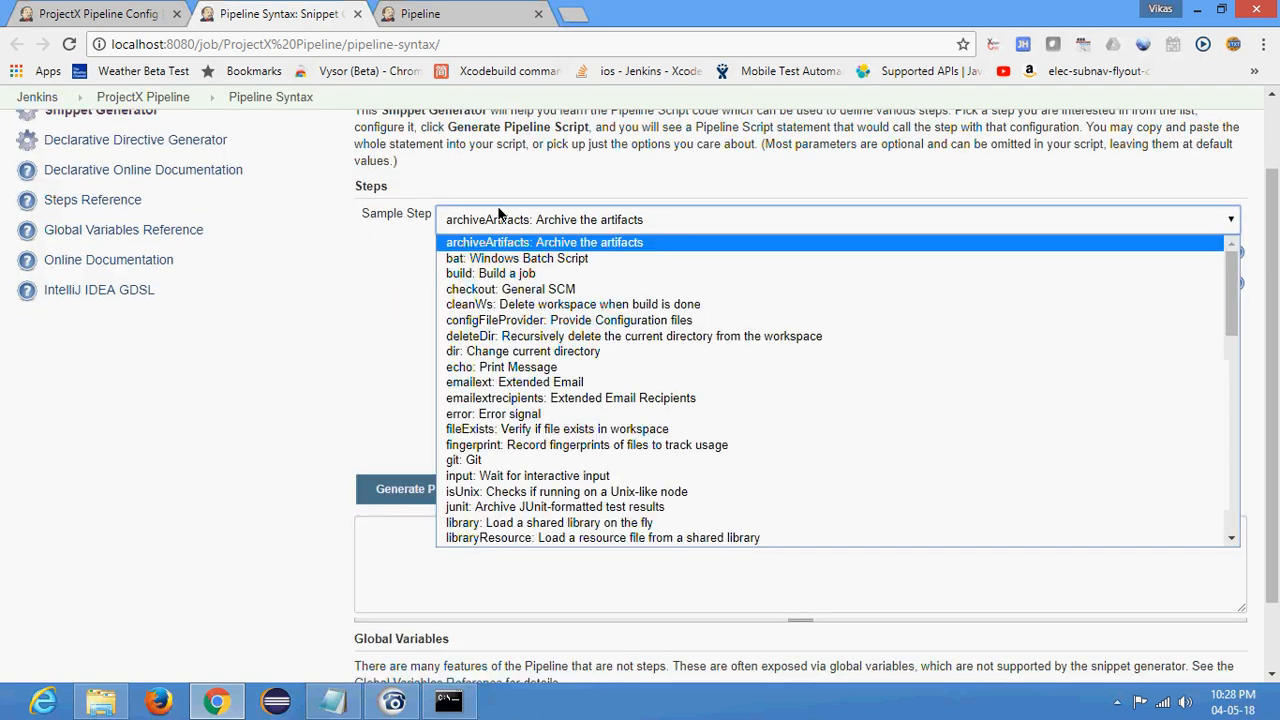
{"action": "left_click", "coordinate": [487, 273]}
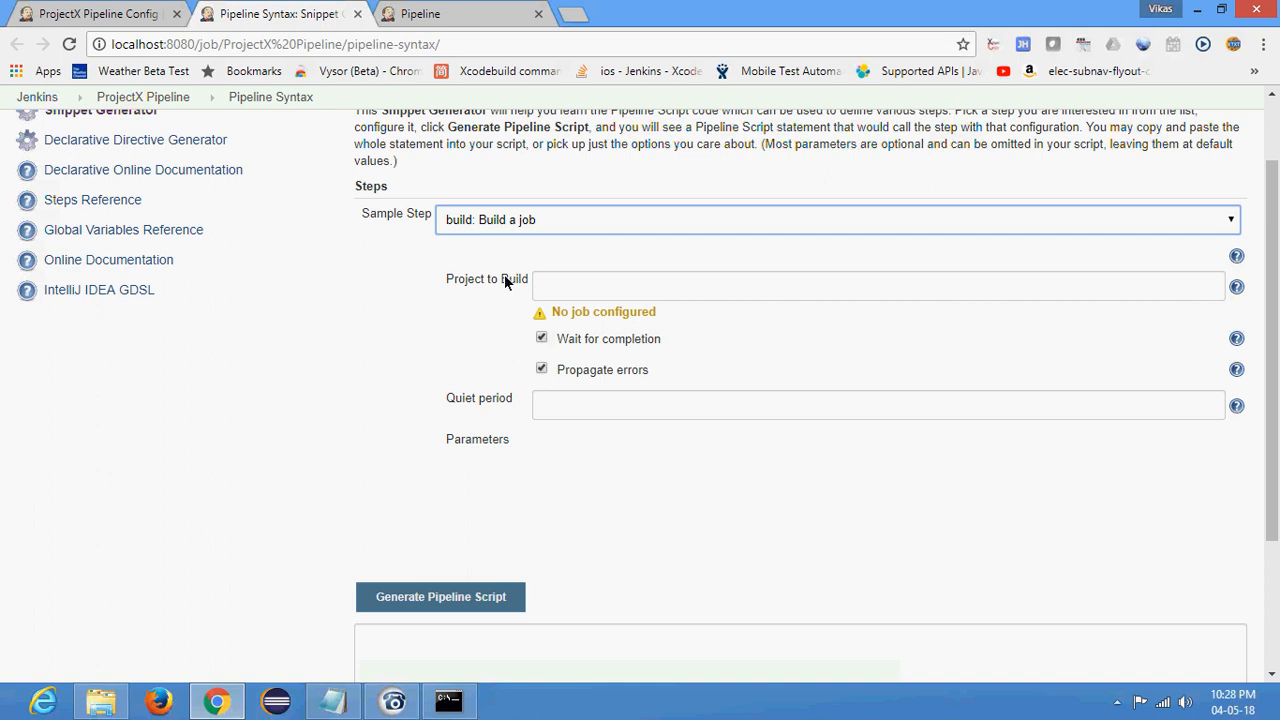
{"action": "left_click", "coordinate": [475, 221]}
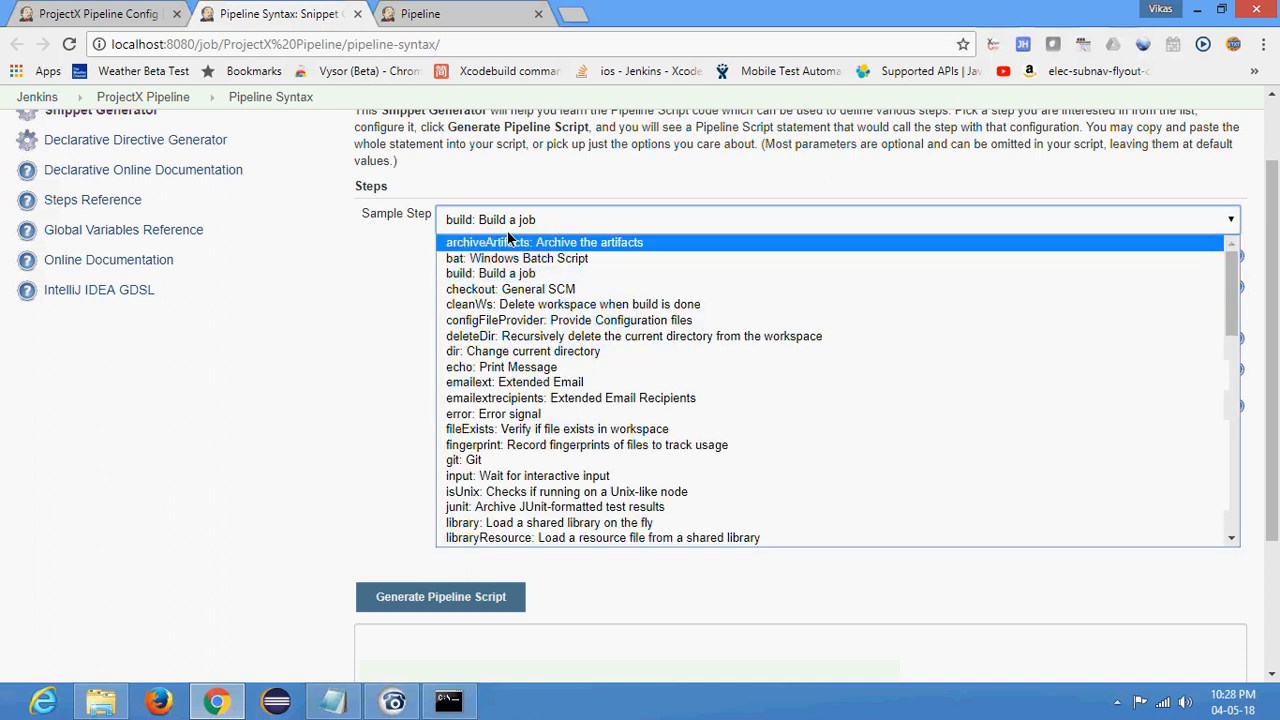
{"action": "left_click", "coordinate": [518, 282]}
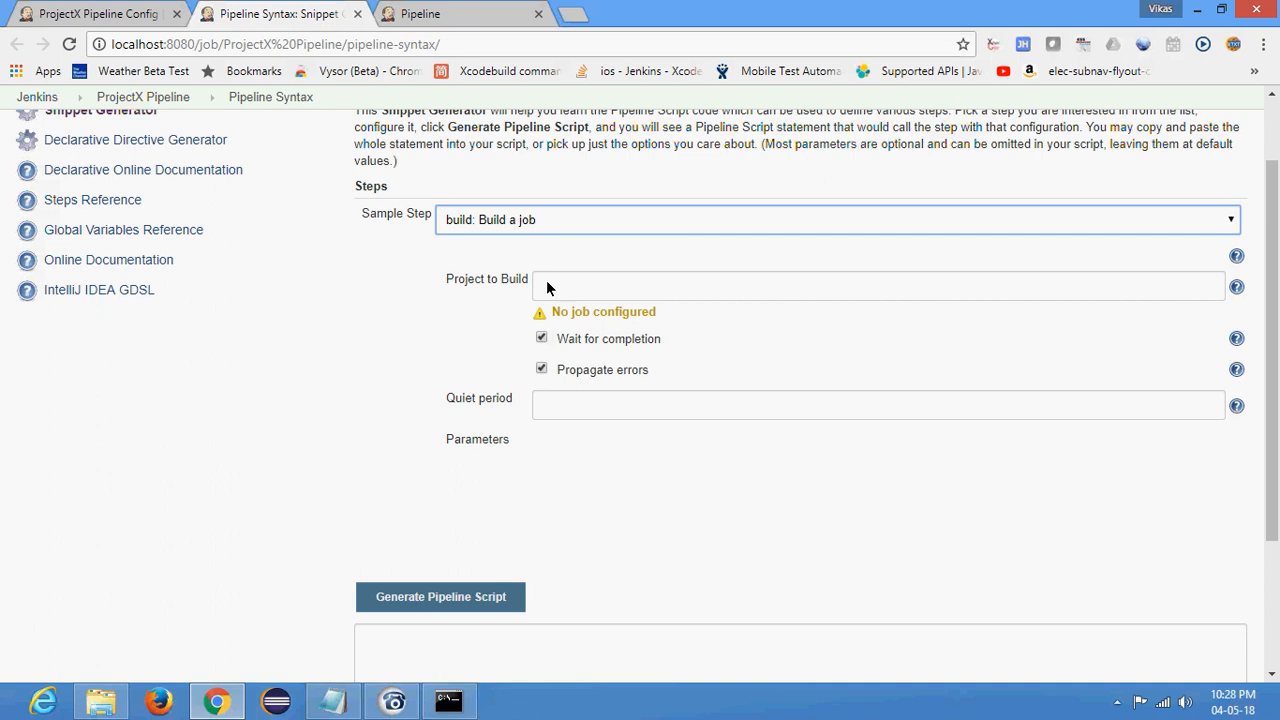
- Open Parameterized jenkins Sample Job from the localhost:8080 dashboard, copy its project name and view its build parameters
{"action": "left_click", "coordinate": [546, 287]}
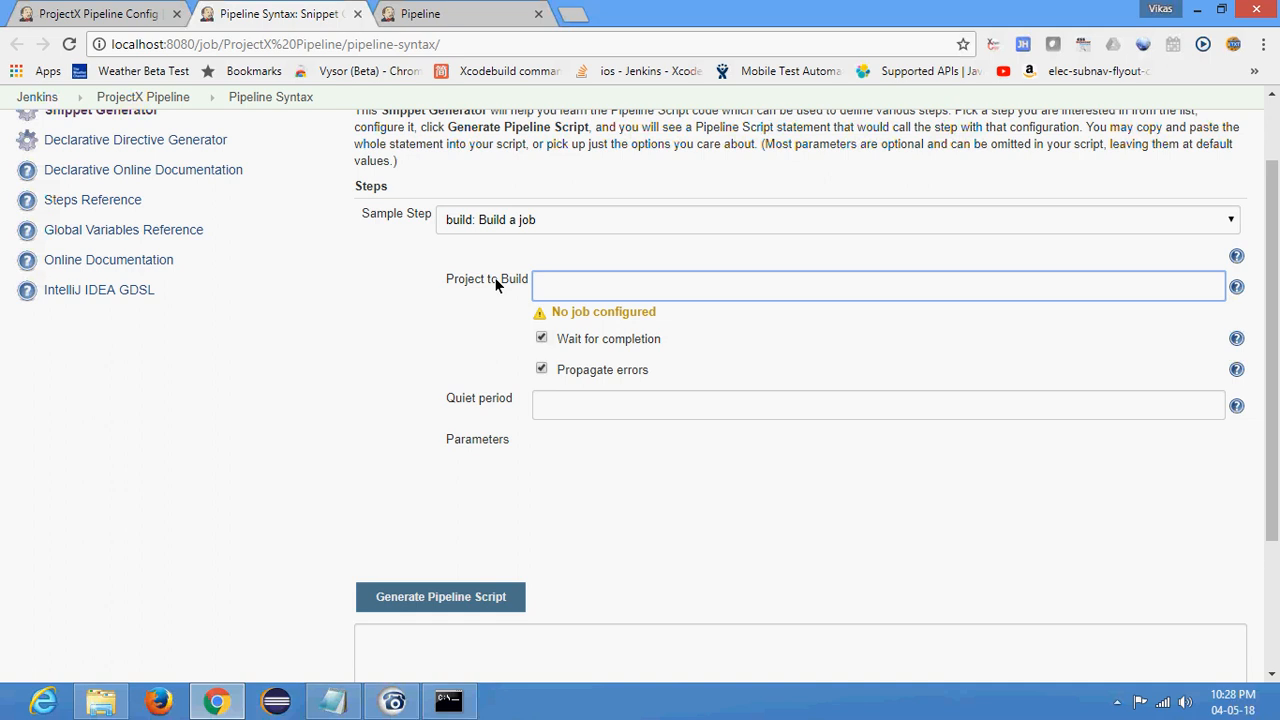
{"action": "left_click", "coordinate": [440, 14]}
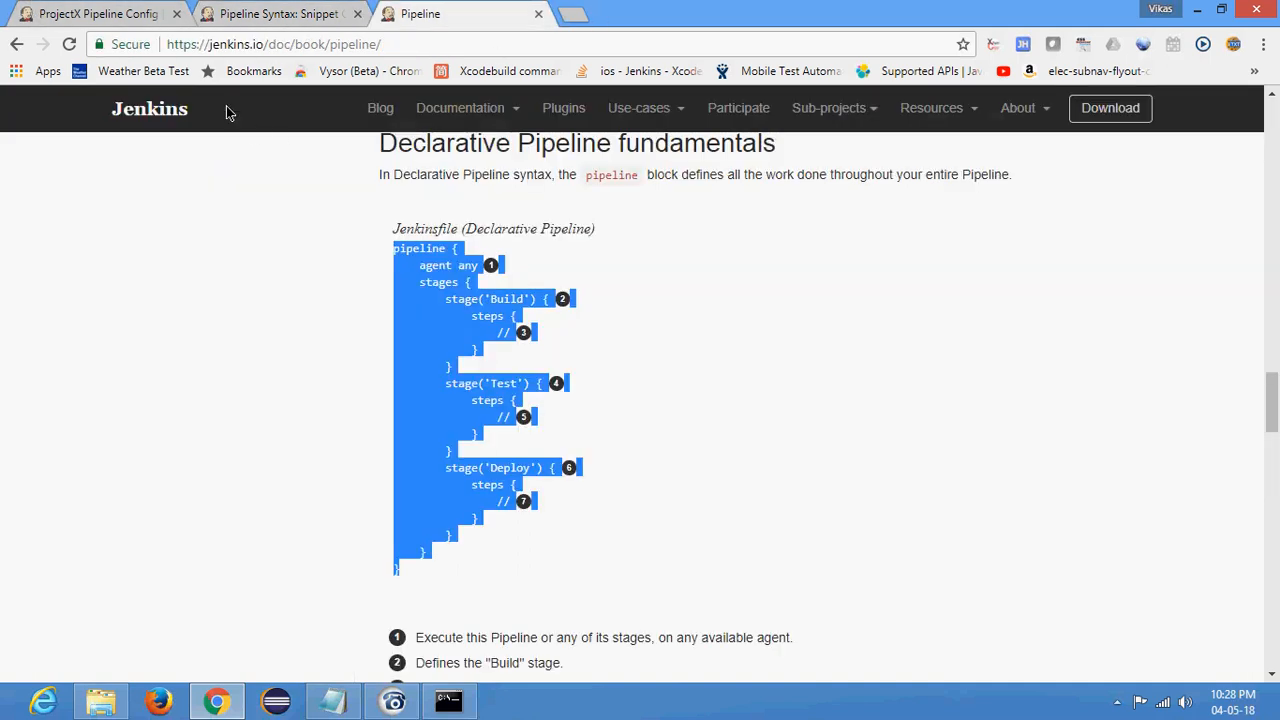
{"action": "left_click", "coordinate": [249, 44]}
{"action": "type", "text": "localhost:8080"}
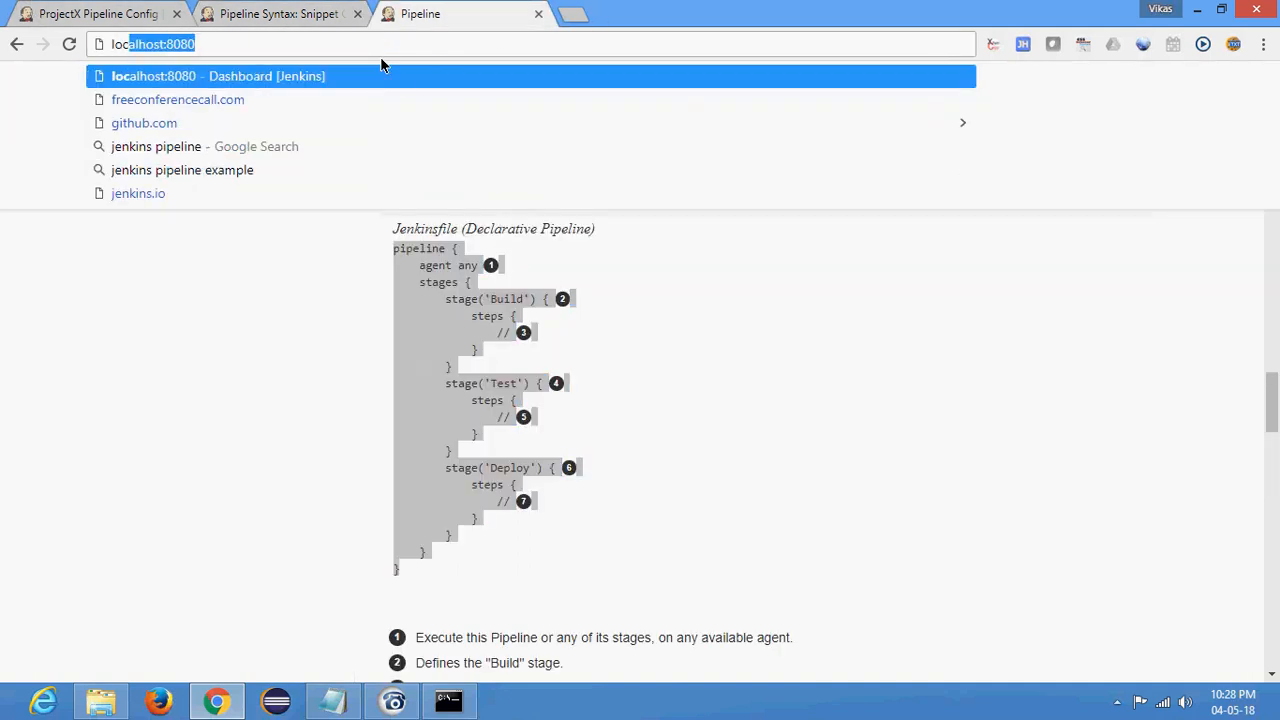
{"action": "key", "text": "Return"}
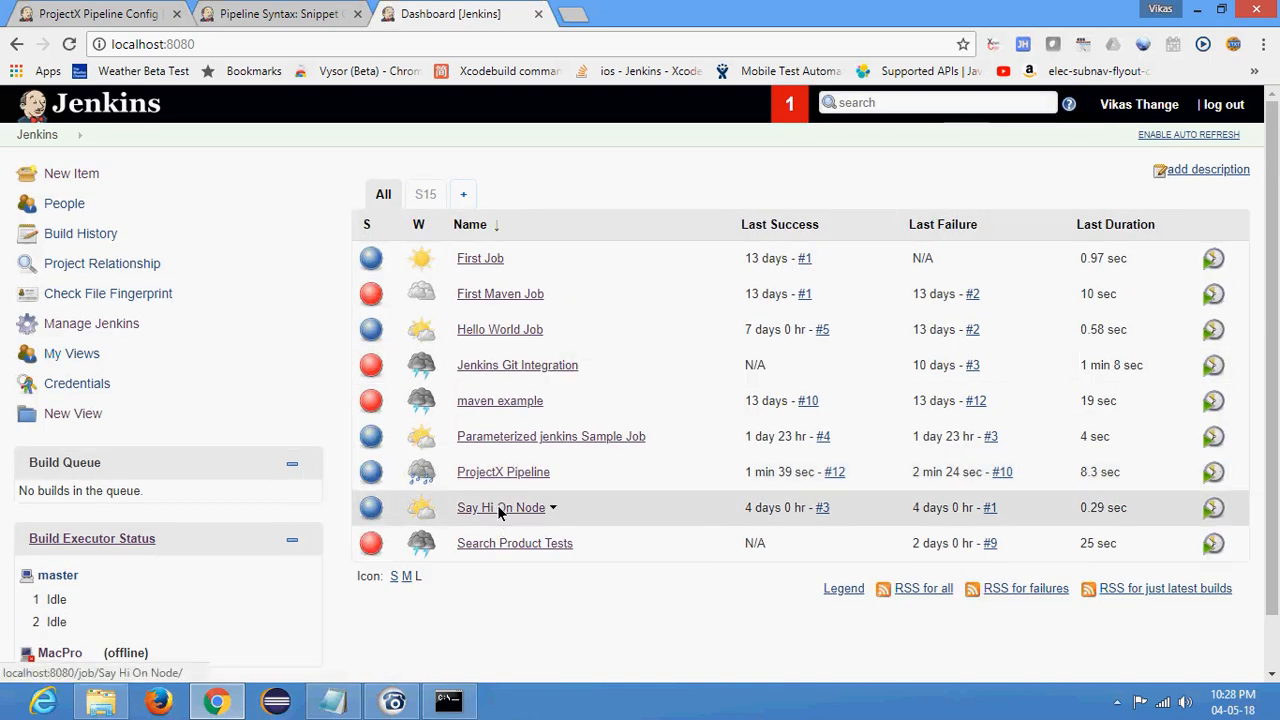
{"action": "left_click", "coordinate": [512, 437]}
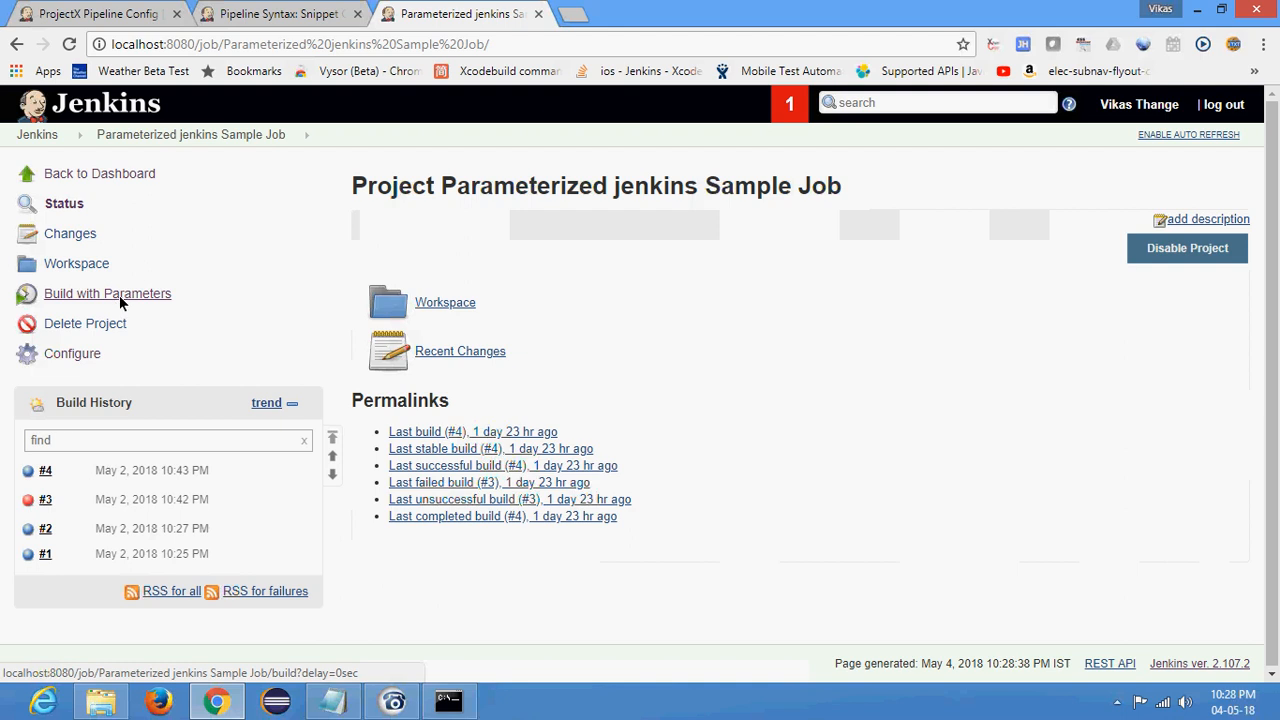
{"action": "left_click_drag", "start_coordinate": [442, 186], "coordinate": [836, 192]}
{"action": "key", "text": "ctrl+c"}
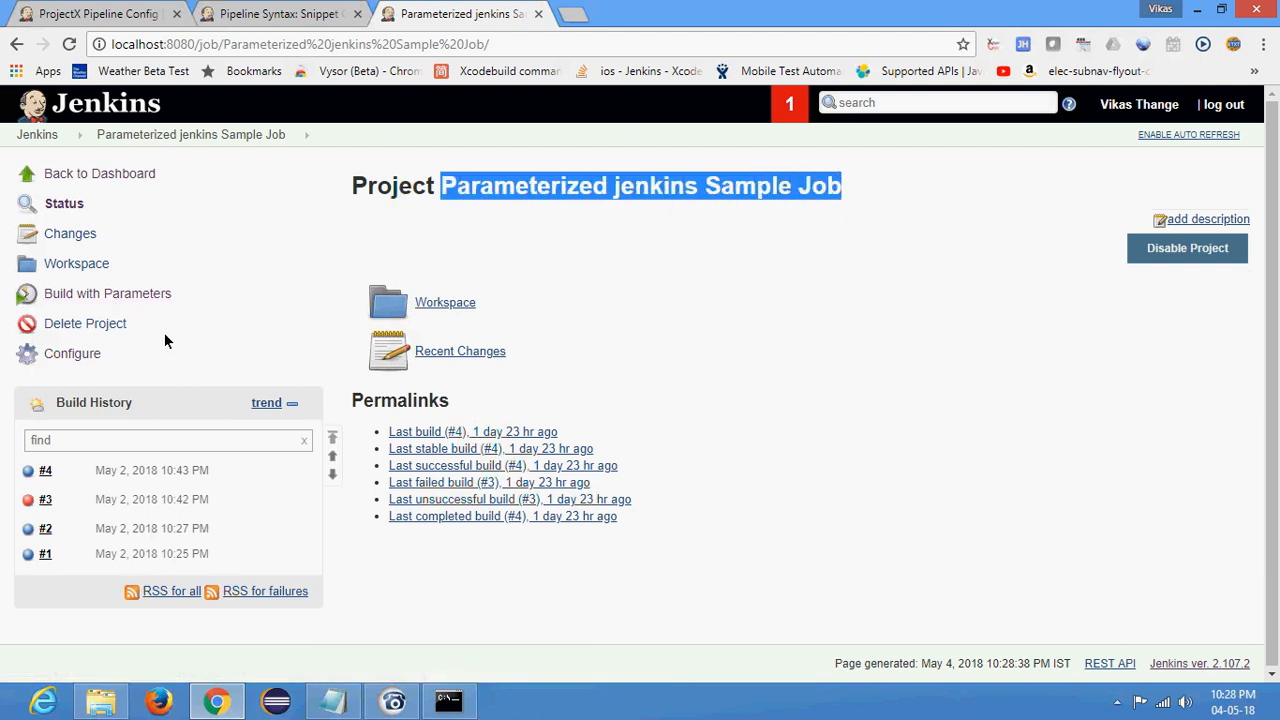
{"action": "left_click", "coordinate": [122, 293]}
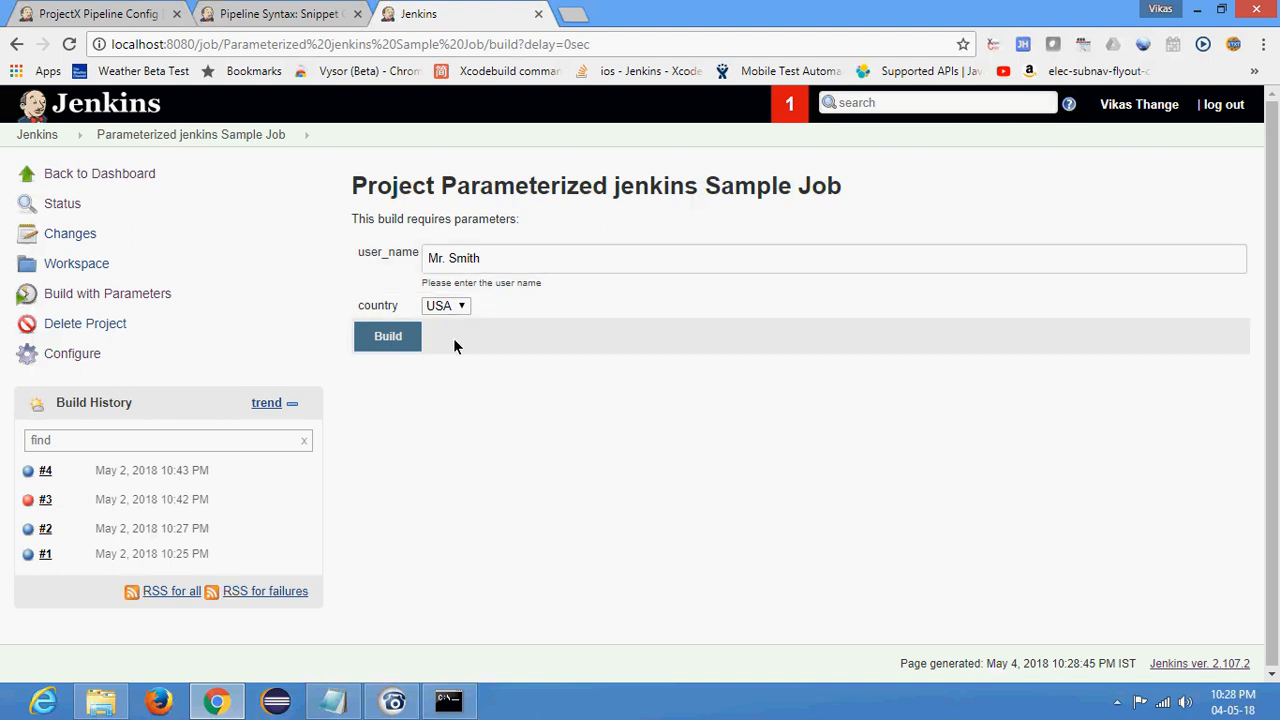
- Set the snippet generator's Project to Build to 'Parameterized jenkins Sample Job'
{"action": "key", "text": "ctrl+shift+Tab"}
{"action": "key", "text": "ctrl+v"}
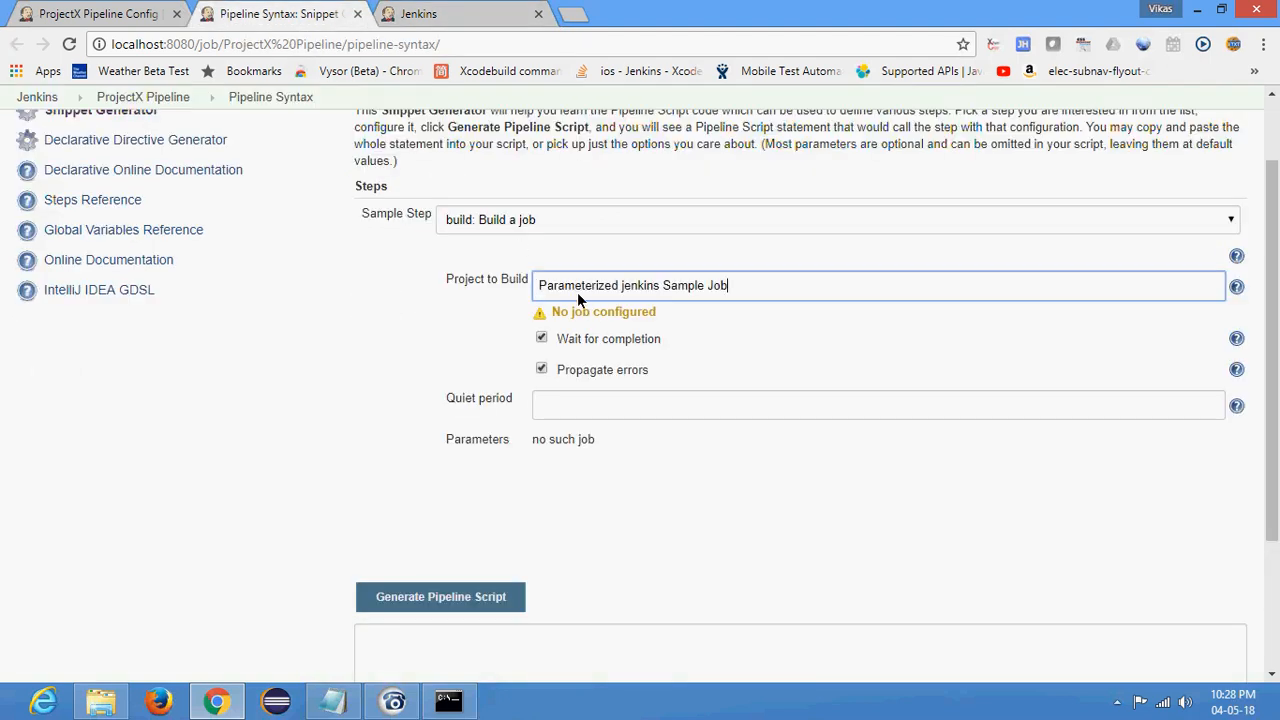
{"action": "left_click", "coordinate": [713, 310]}
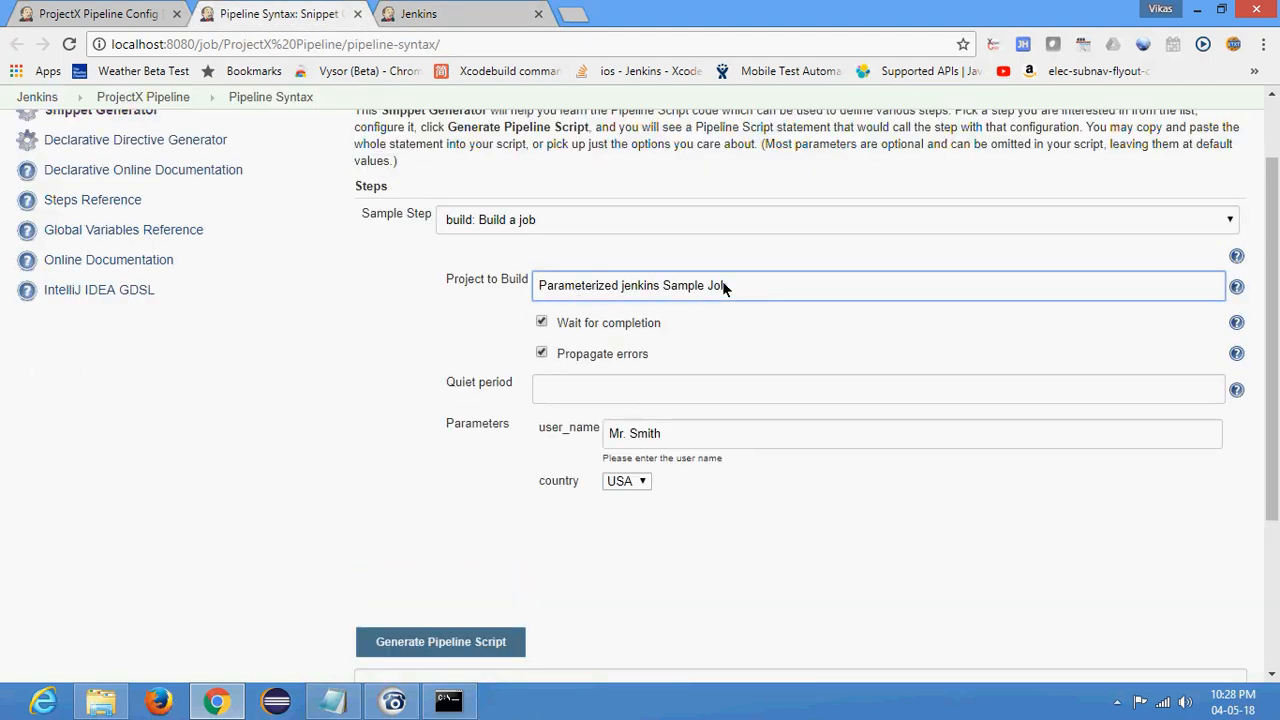
{"action": "left_click", "coordinate": [354, 397]}
{"action": "scroll", "coordinate": [613, 350], "scroll_direction": "down", "scroll_amount": 1}
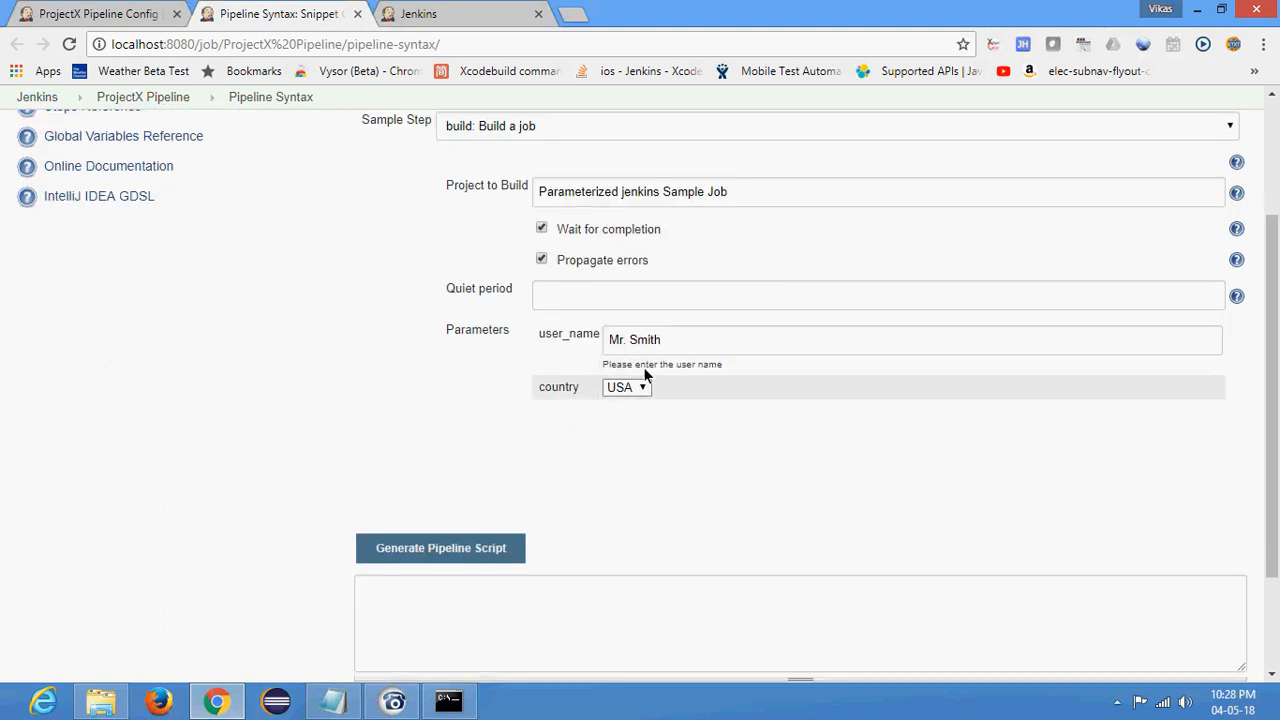
- Enter the person's first name as the user_name parameter and set country to India
{"action": "triple_click", "coordinate": [664, 340]}
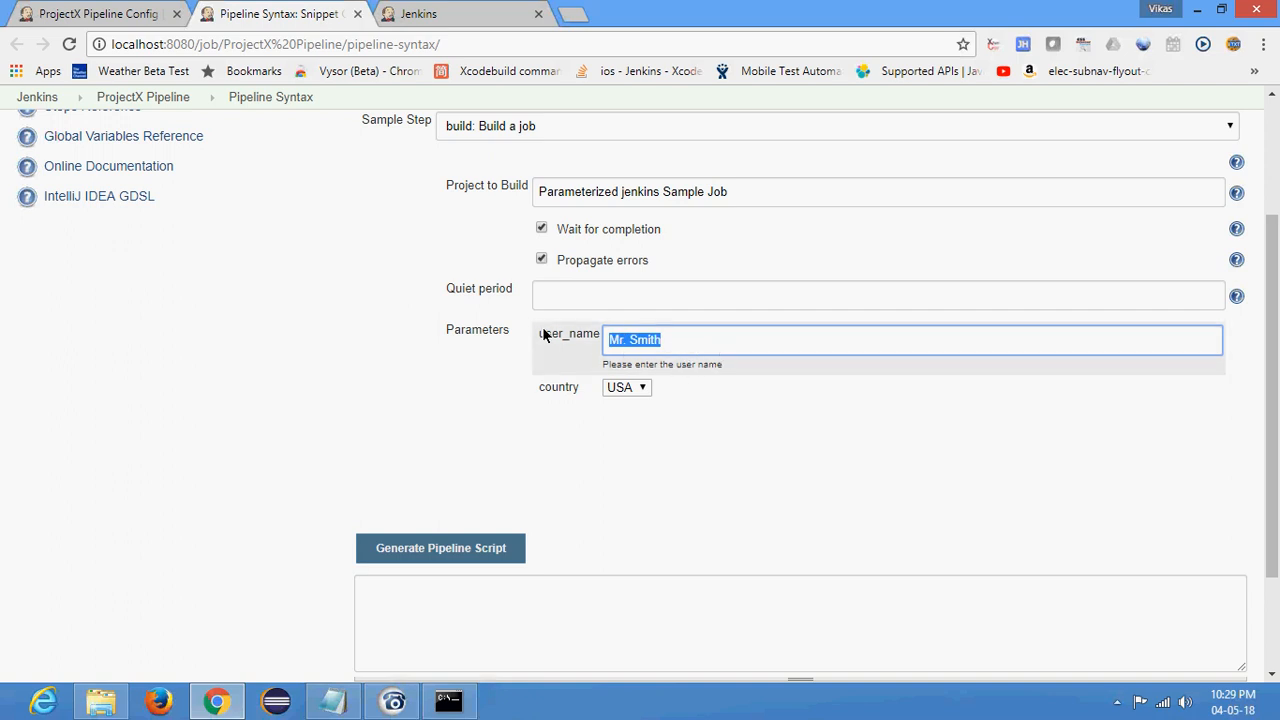
{"action": "left_click_drag", "start_coordinate": [695, 344], "coordinate": [527, 320]}
{"action": "type", "text": "Vikas"}
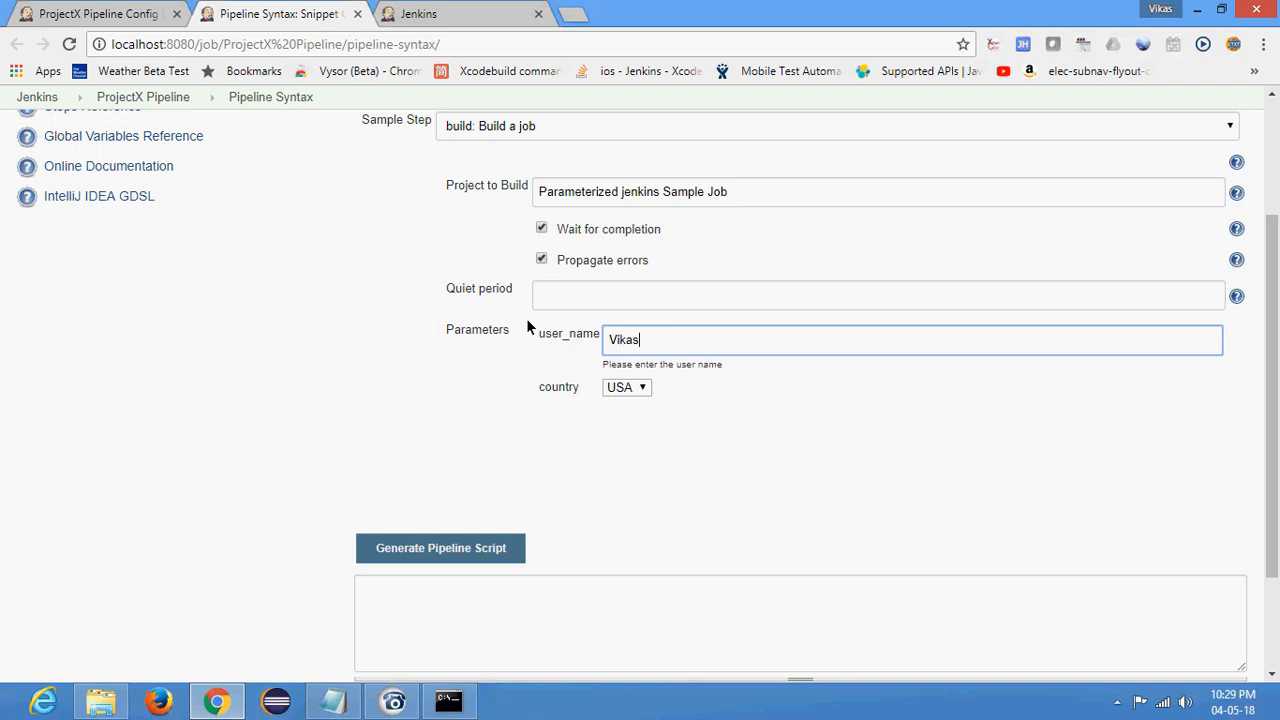
{"action": "left_click", "coordinate": [614, 390]}
{"action": "left_click", "coordinate": [641, 423]}
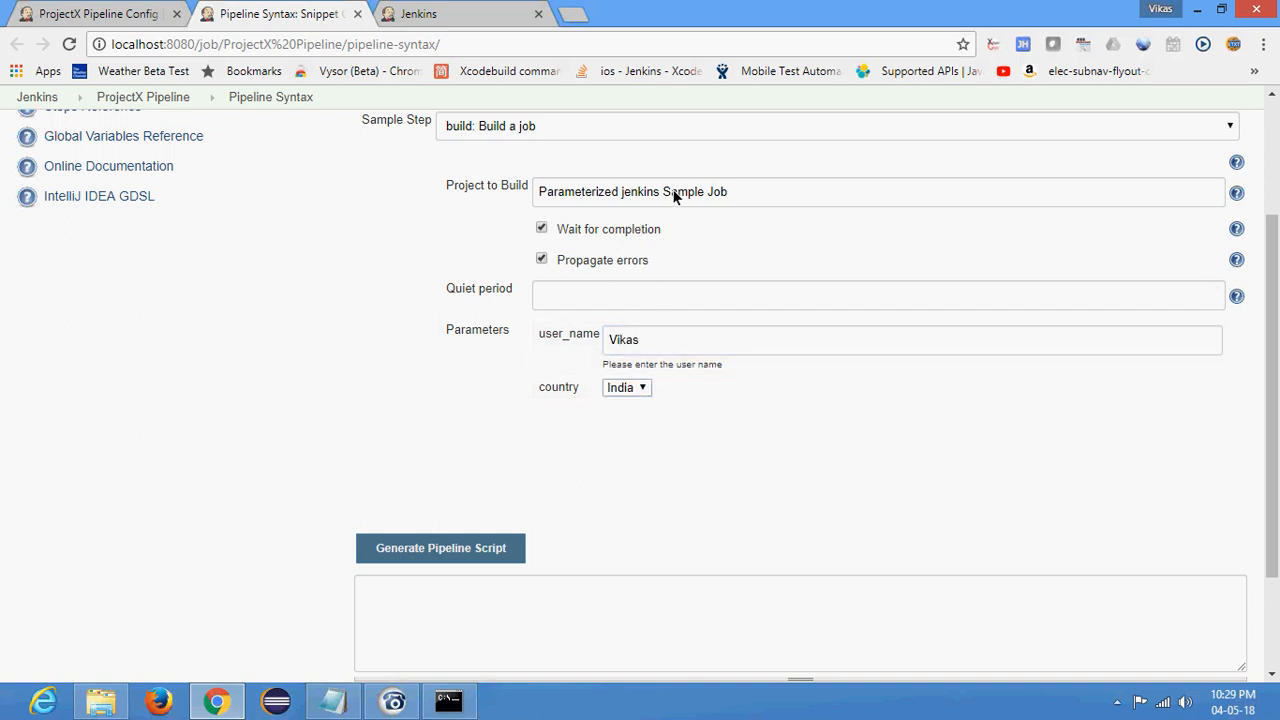
- Generate the pipeline script for the build job step and copy the resulting statement
{"action": "left_click", "coordinate": [432, 557]}
{"action": "scroll", "coordinate": [229, 431], "scroll_direction": "down", "scroll_amount": 3}
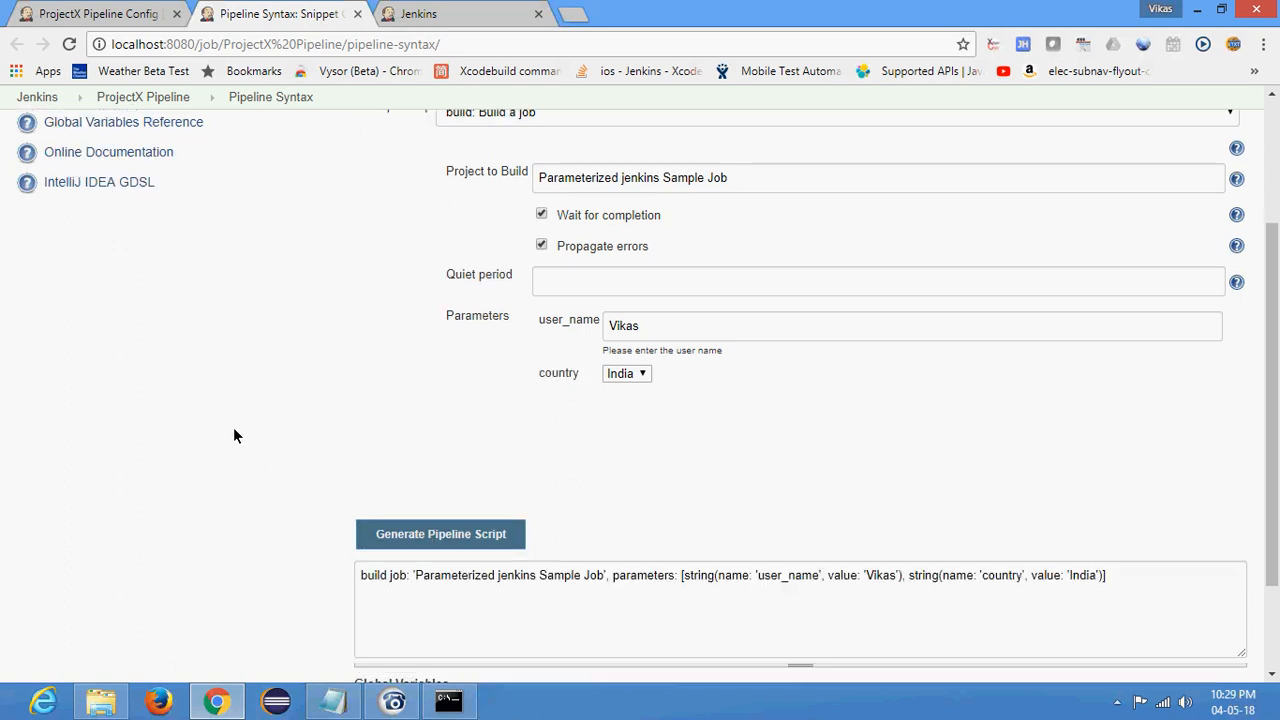
{"action": "left_click_drag", "start_coordinate": [1124, 443], "coordinate": [308, 468]}
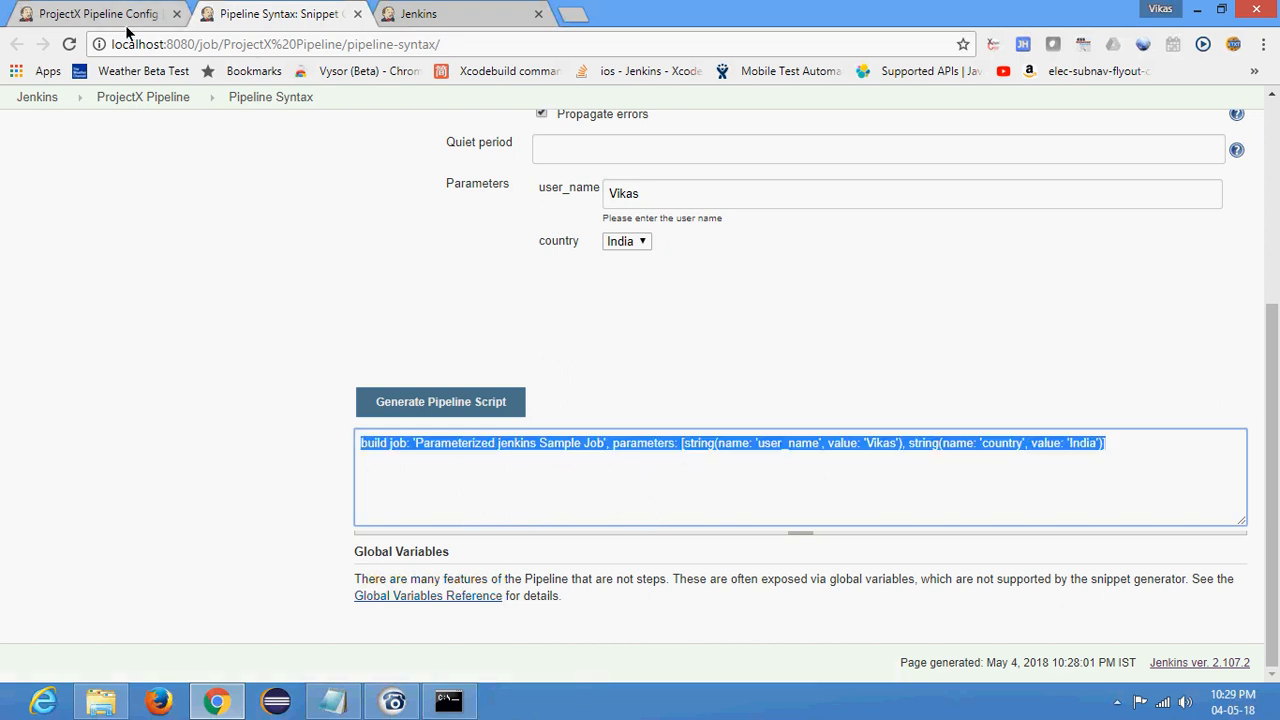
- Replace the echo "Building" line in the pull code stage with the copied build job statement
{"action": "left_click", "coordinate": [96, 12]}
{"action": "left_click", "coordinate": [529, 358]}
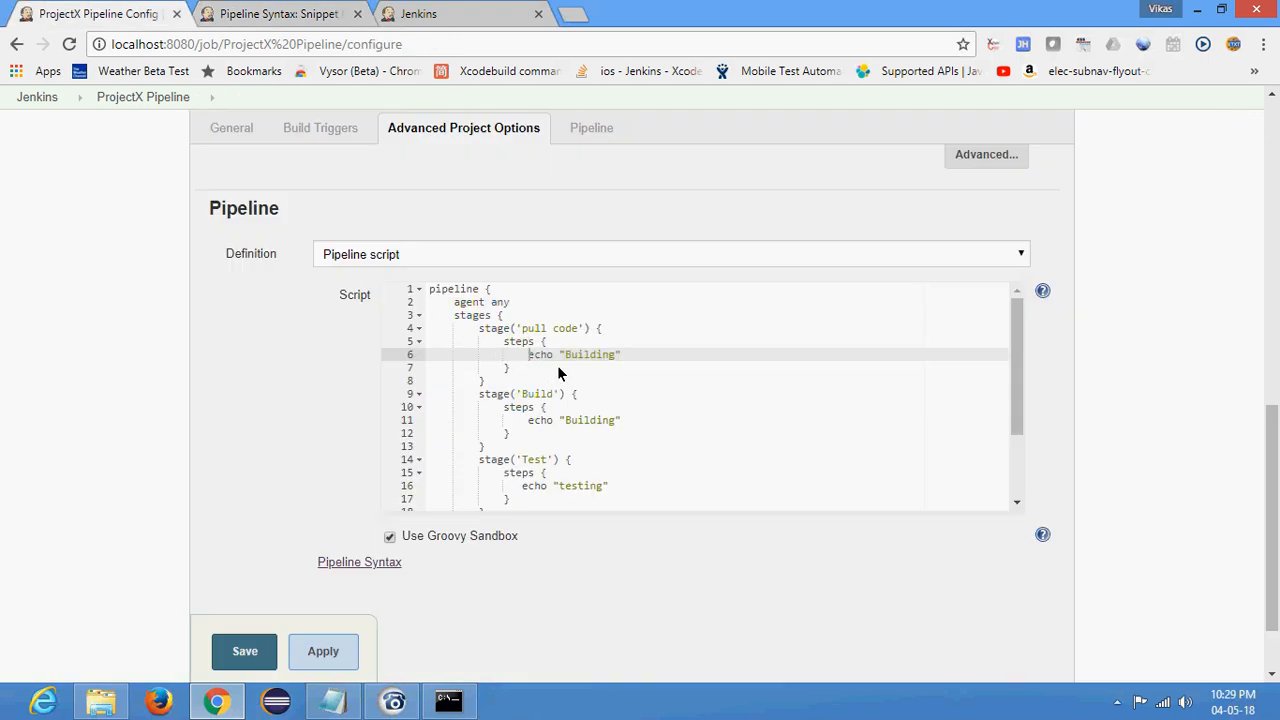
{"action": "left_click", "coordinate": [631, 354], "text": "shift"}
{"action": "key", "text": "ctrl+v"}
- Examine the pull code stage block and the job name and parameters in its build job statement
{"action": "left_click_drag", "start_coordinate": [717, 507], "coordinate": [388, 528]}
{"action": "left_click_drag", "start_coordinate": [673, 503], "coordinate": [442, 536]}
{"action": "left_click_drag", "start_coordinate": [478, 329], "coordinate": [719, 355]}
{"action": "left_click", "coordinate": [617, 366]}
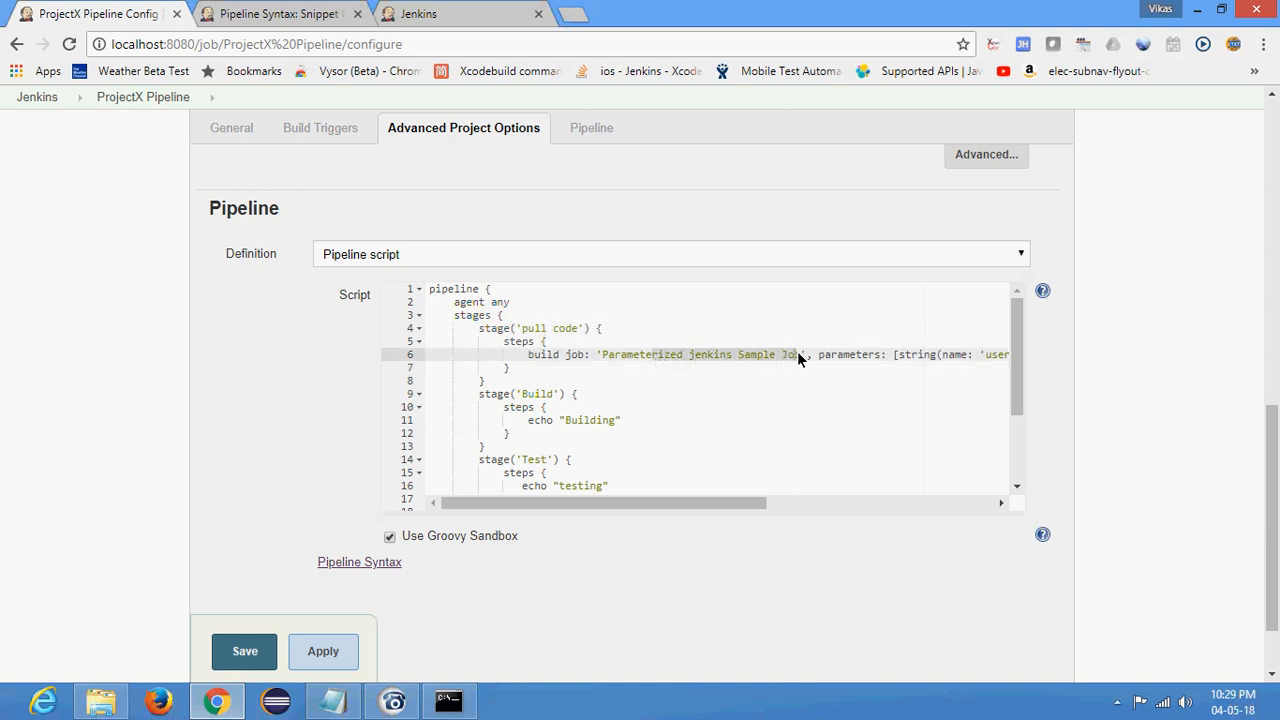
{"action": "left_click_drag", "start_coordinate": [479, 337], "coordinate": [408, 391]}
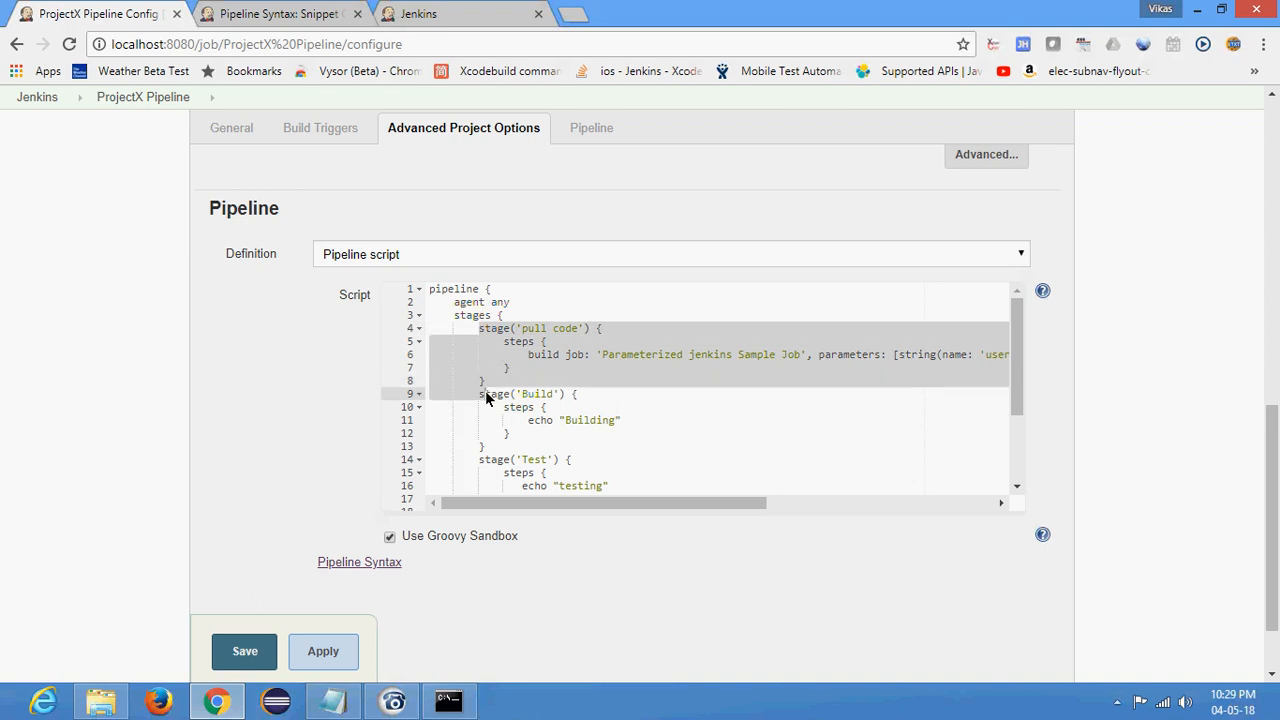
{"action": "left_click", "coordinate": [538, 371]}
{"action": "left_click_drag", "start_coordinate": [526, 355], "coordinate": [615, 355]}
{"action": "left_click", "coordinate": [640, 362]}
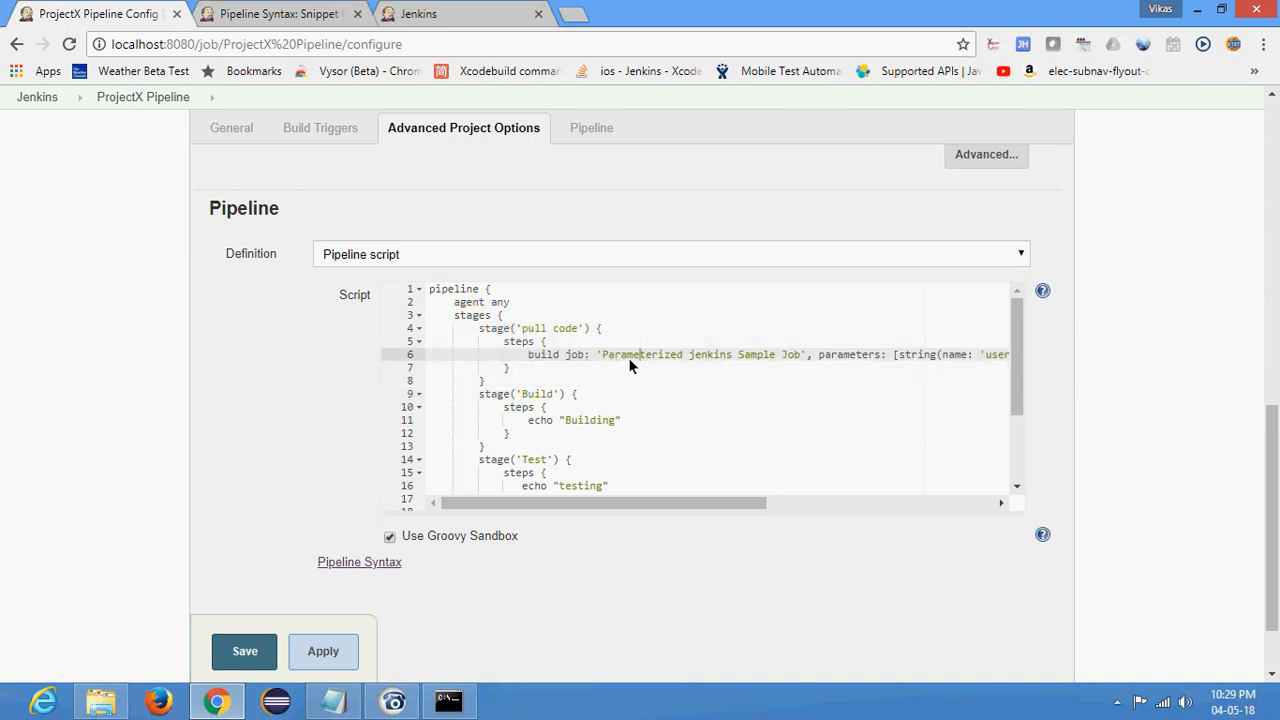
- Open a new Pipeline Syntax snippet generator page and select 'build: Build a job' as the sample step
{"action": "left_click", "coordinate": [355, 562]}
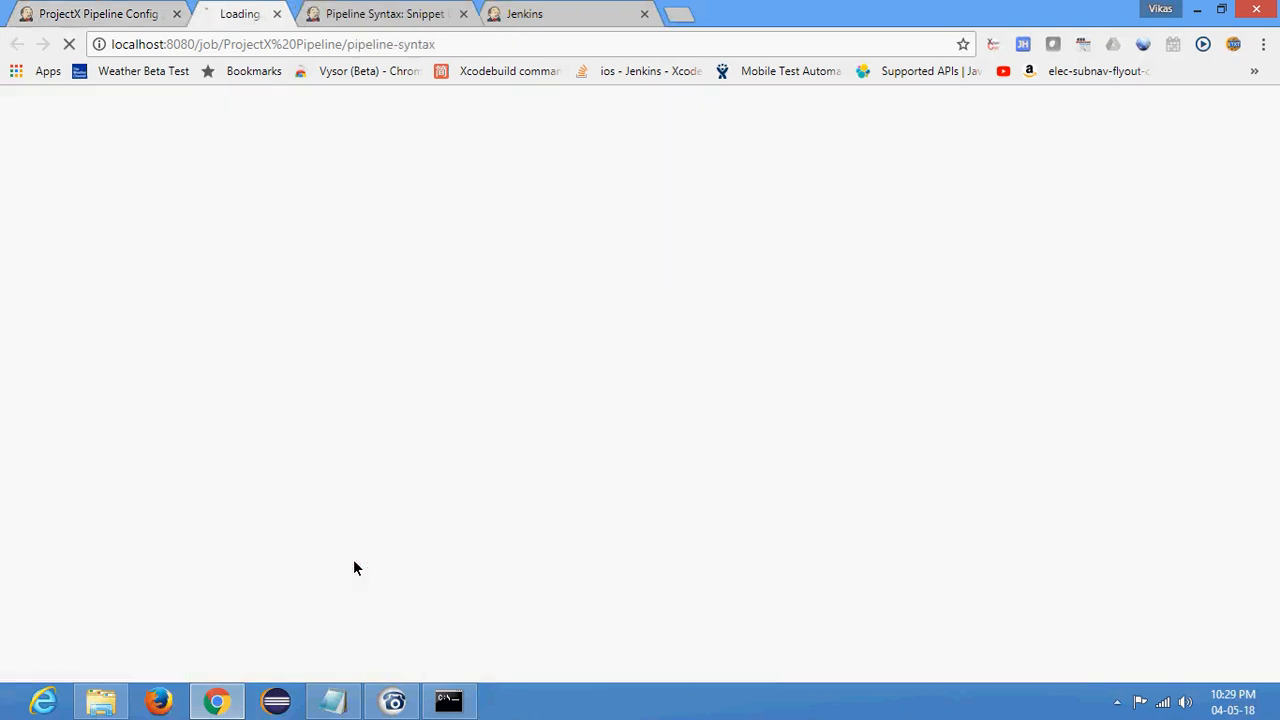
{"action": "left_click", "coordinate": [491, 313]}
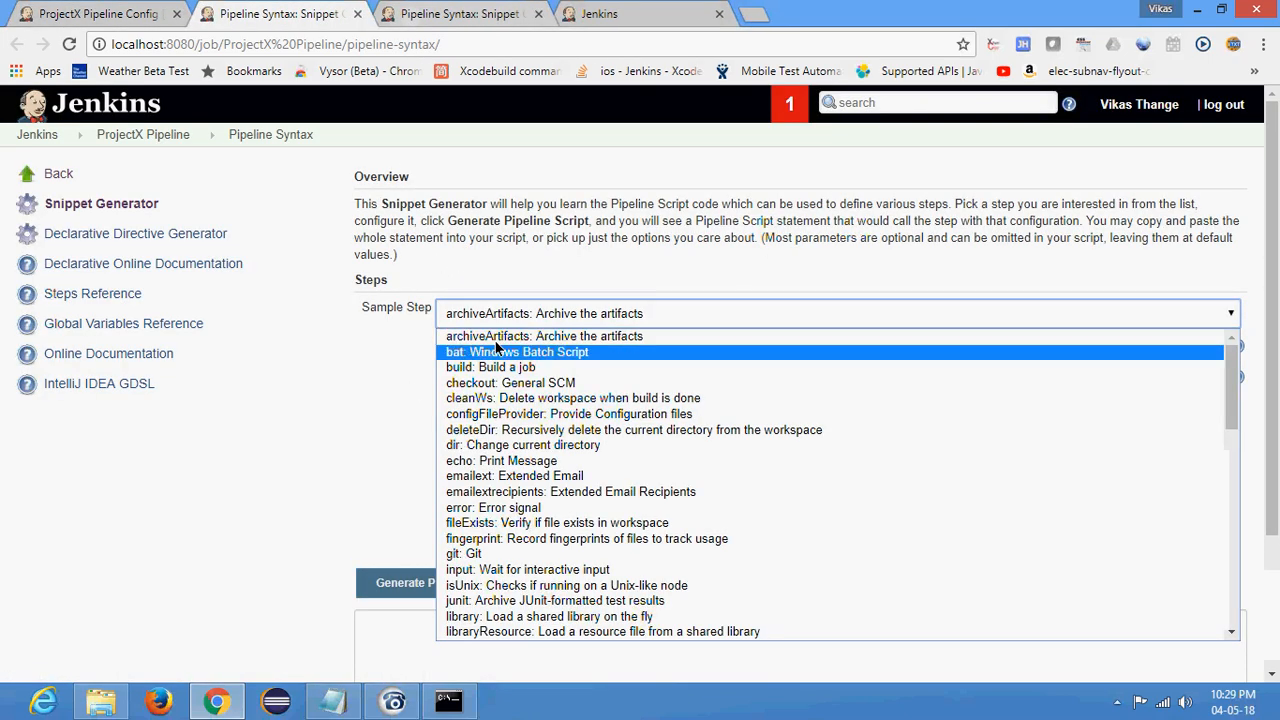
{"action": "left_click", "coordinate": [492, 368]}
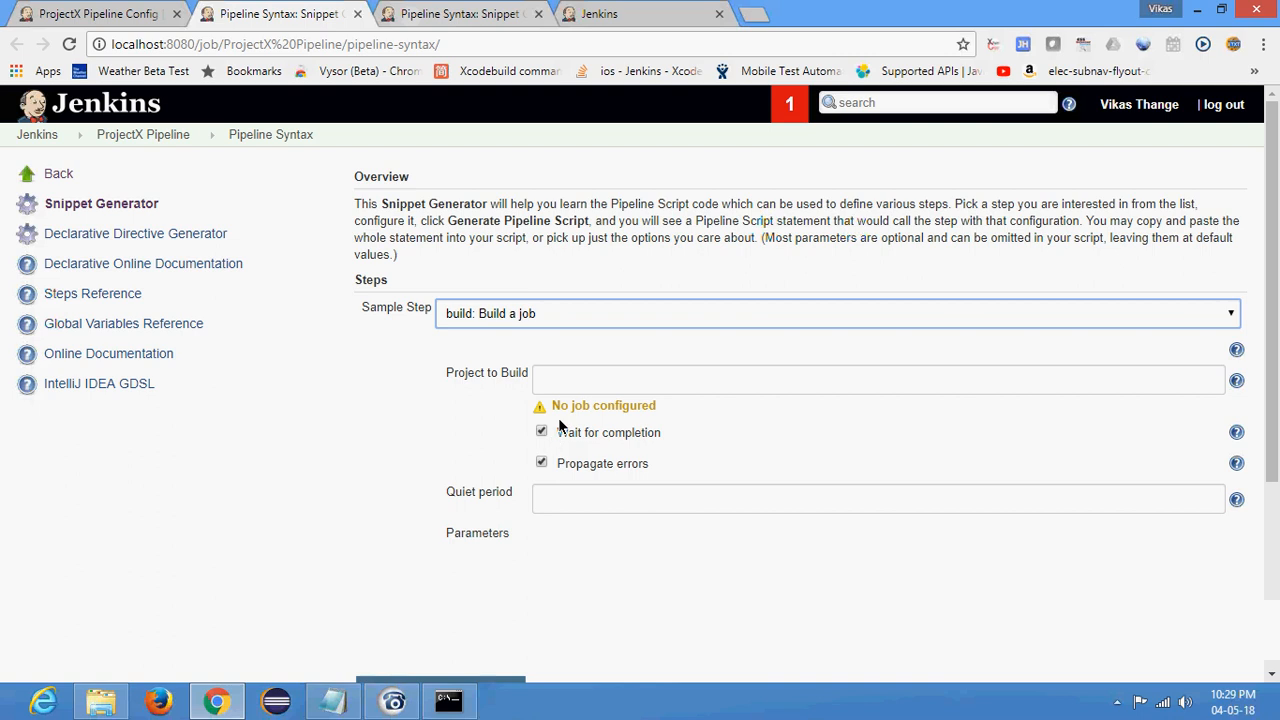
- Choose the suggested 'Parameterized jenkins Sample Job' as Project to Build on the new generator page
{"action": "left_click", "coordinate": [560, 385]}
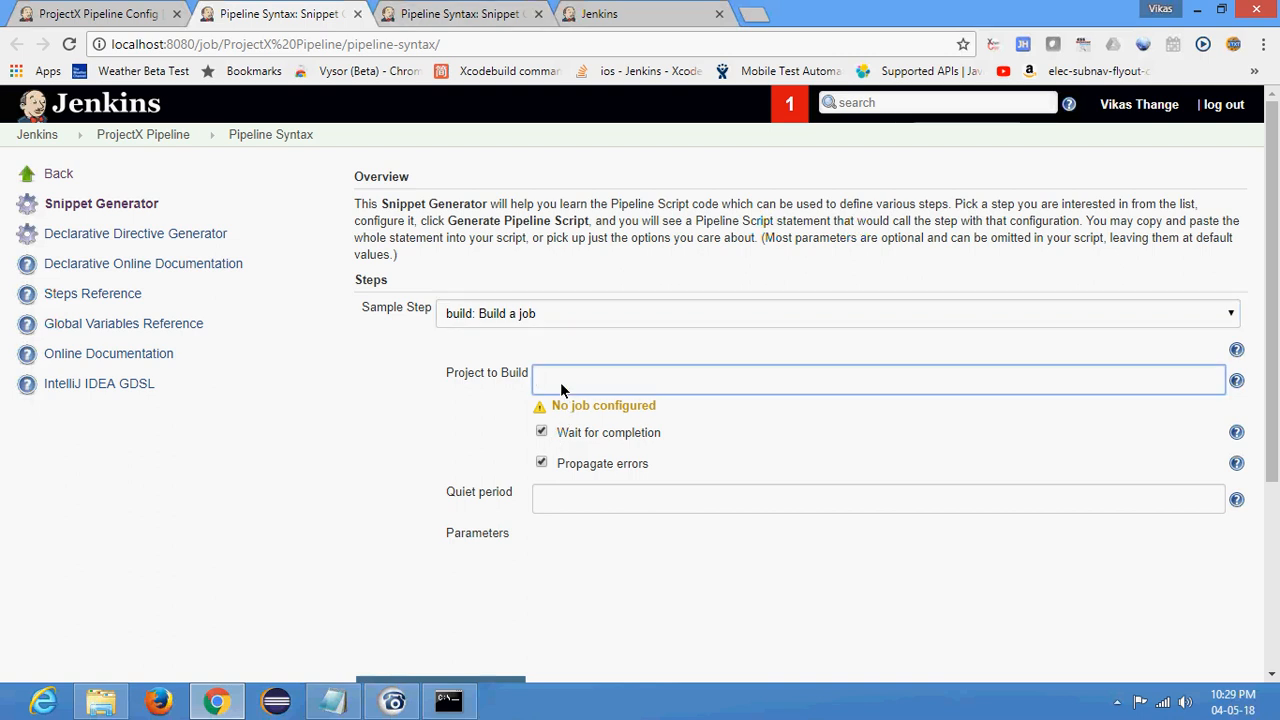
{"action": "left_click", "coordinate": [686, 12]}
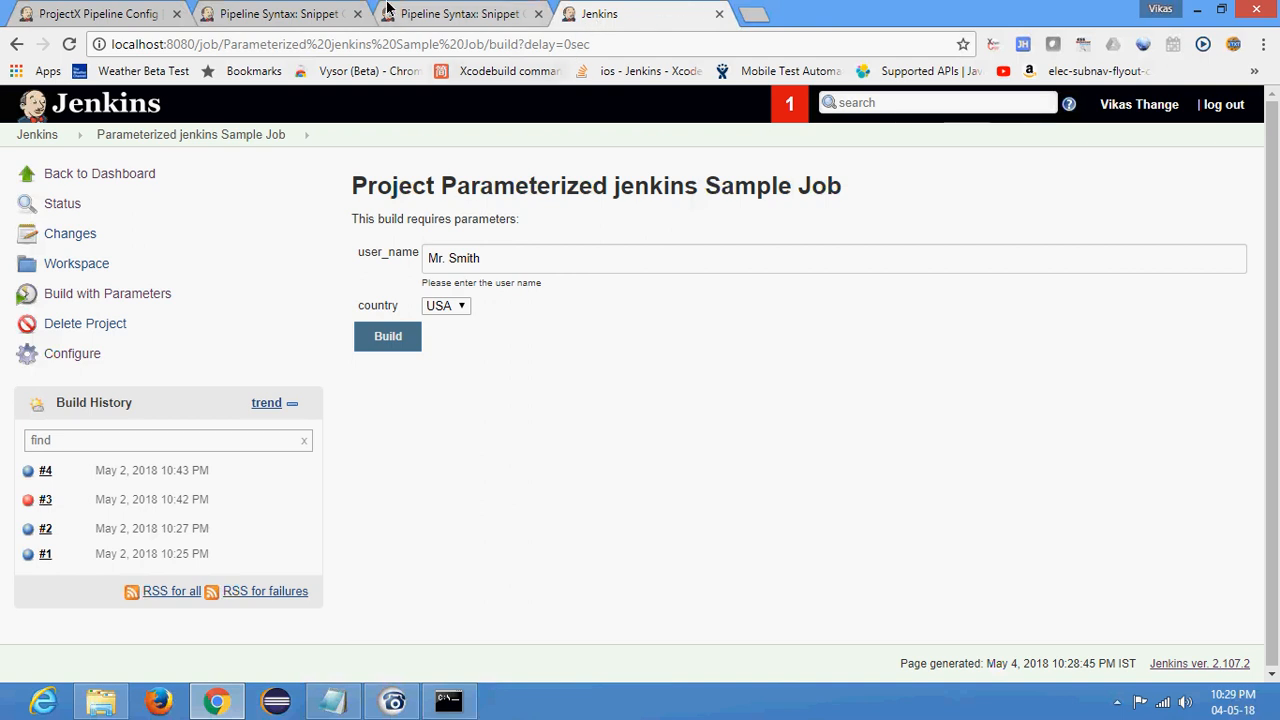
{"action": "left_click", "coordinate": [285, 13]}
{"action": "type", "text": "P"}
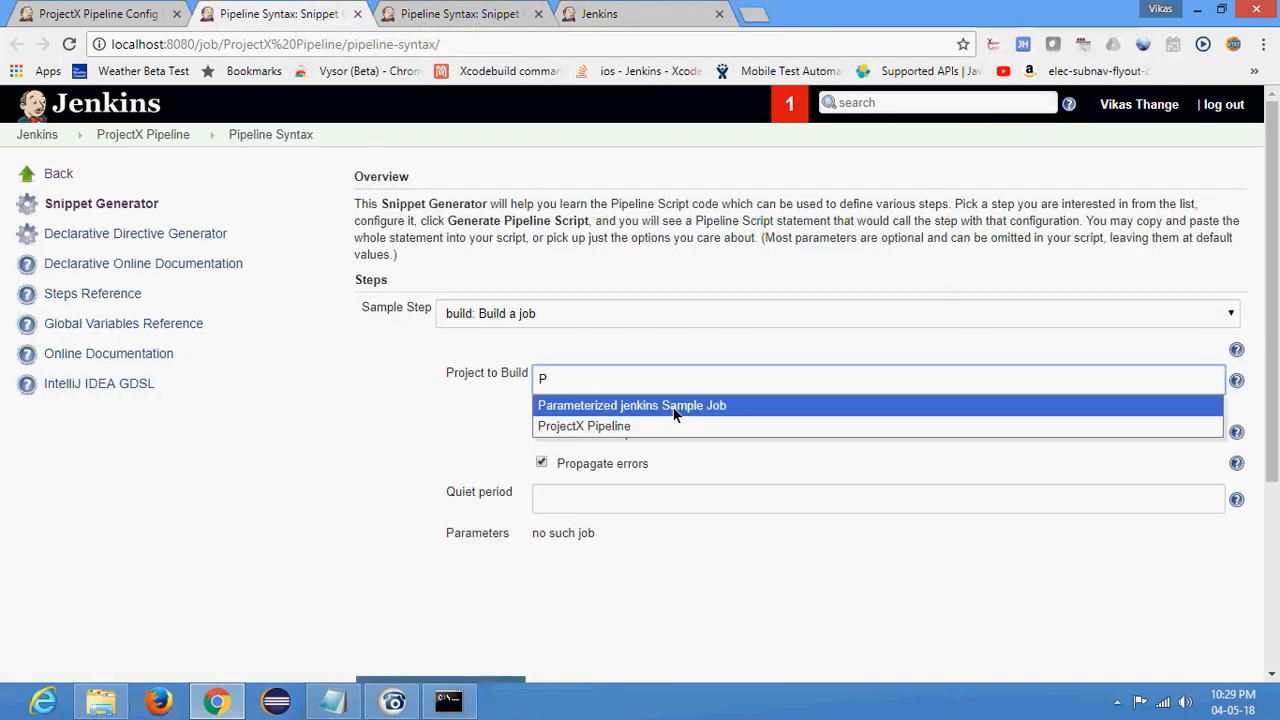
{"action": "left_click", "coordinate": [675, 408]}
{"action": "left_click", "coordinate": [320, 418]}
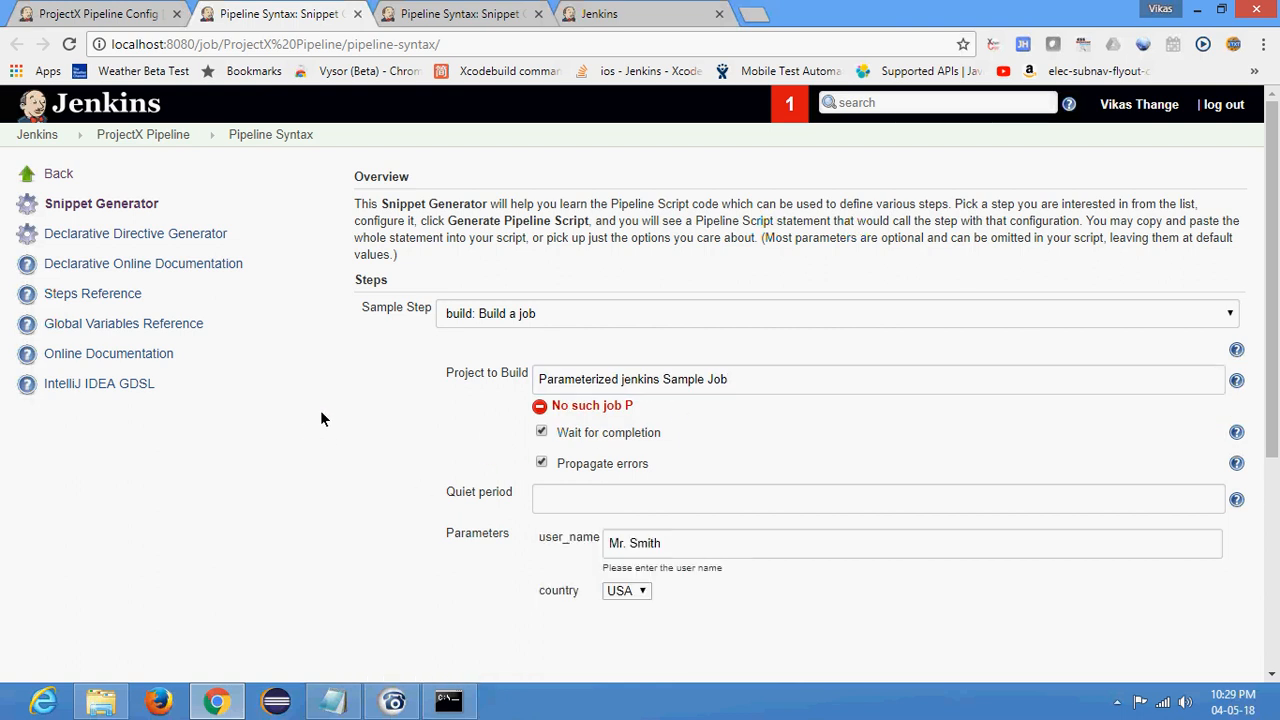
- Generate the build step's pipeline script with the default user_name value and country set to USA
{"action": "scroll", "coordinate": [657, 338], "scroll_direction": "down", "scroll_amount": 2}
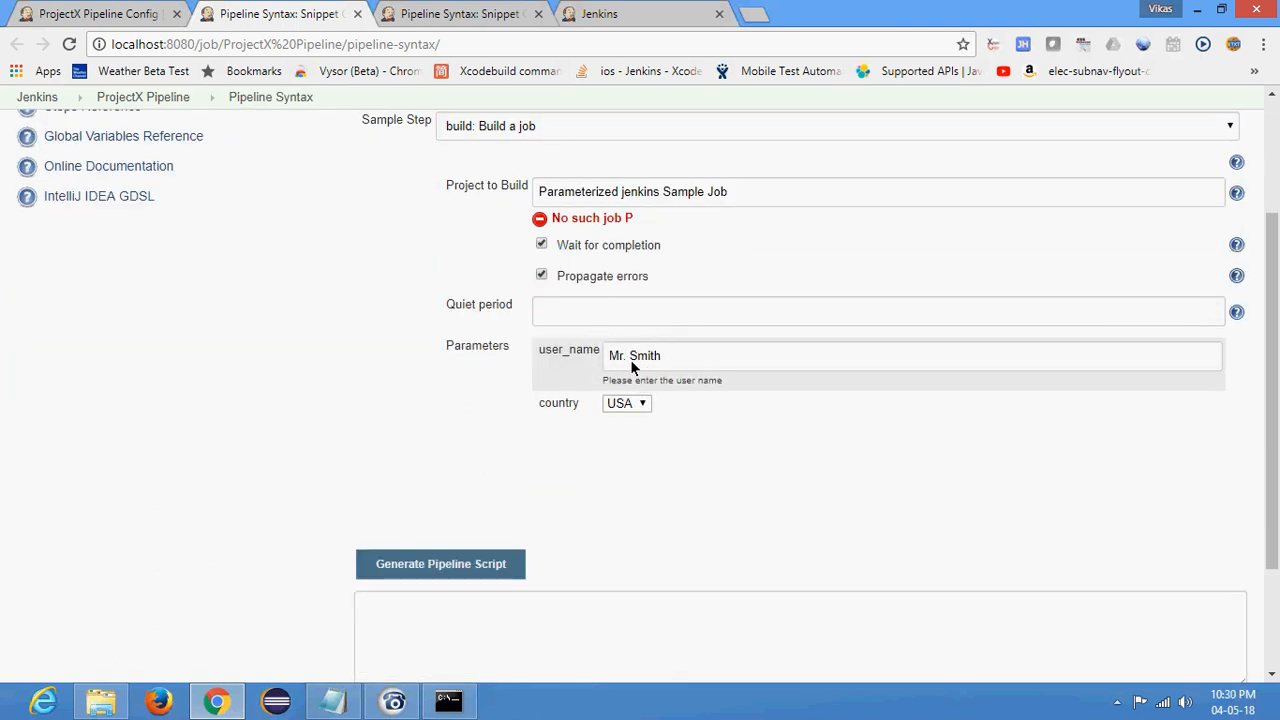
{"action": "left_click", "coordinate": [669, 354]}
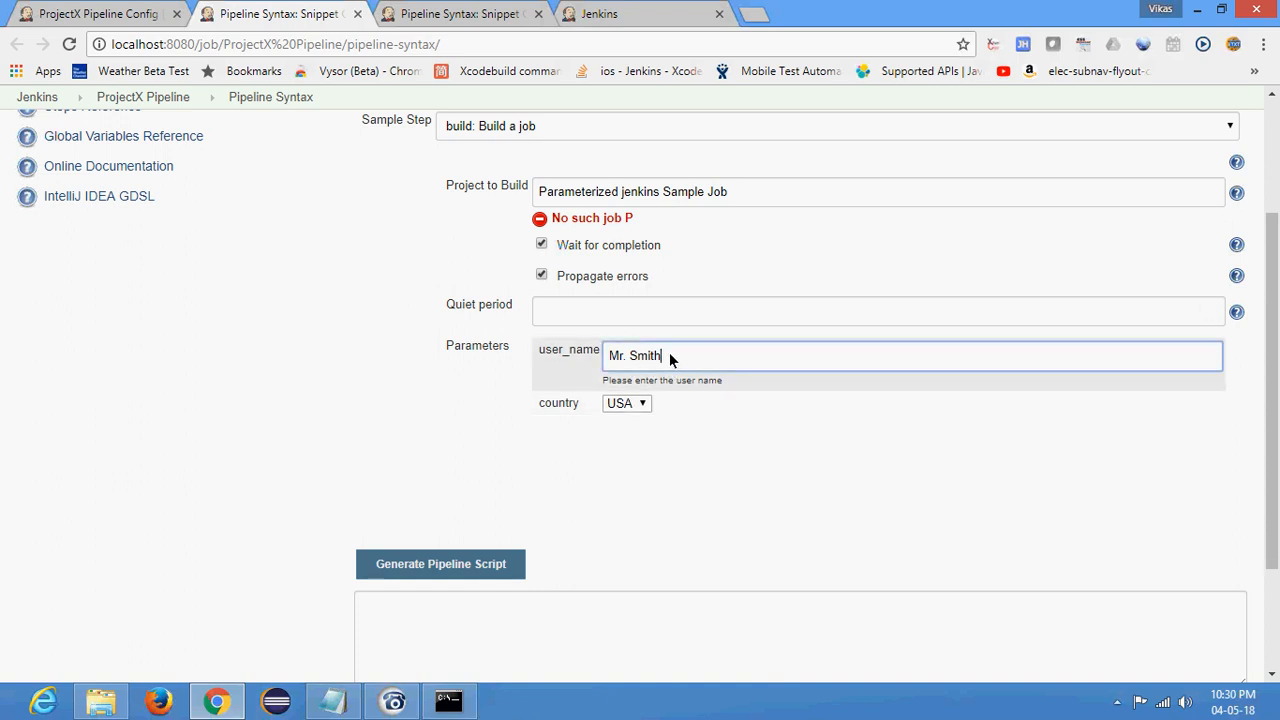
{"action": "left_click", "coordinate": [642, 403]}
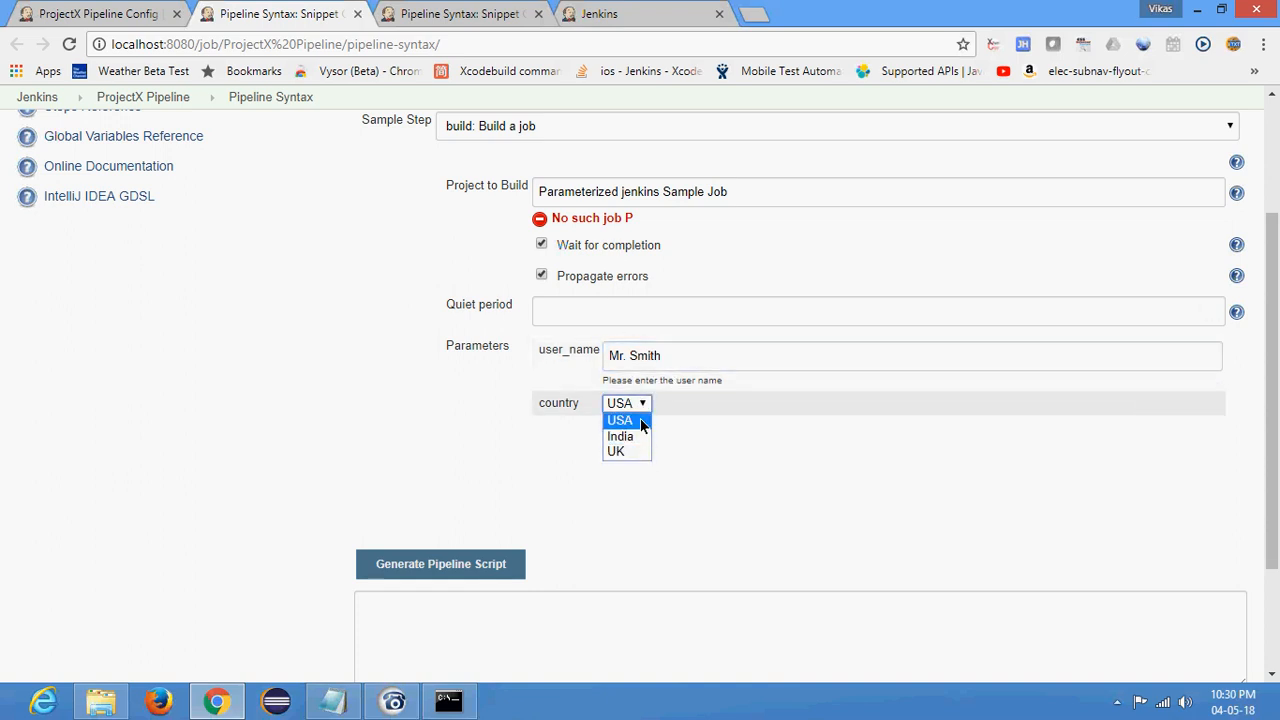
{"action": "left_click", "coordinate": [640, 421]}
{"action": "left_click", "coordinate": [427, 566]}
- Examine the user_name and country parameter values in the generated build job statement
{"action": "left_click_drag", "start_coordinate": [1138, 607], "coordinate": [457, 590]}
{"action": "left_click", "coordinate": [788, 641]}
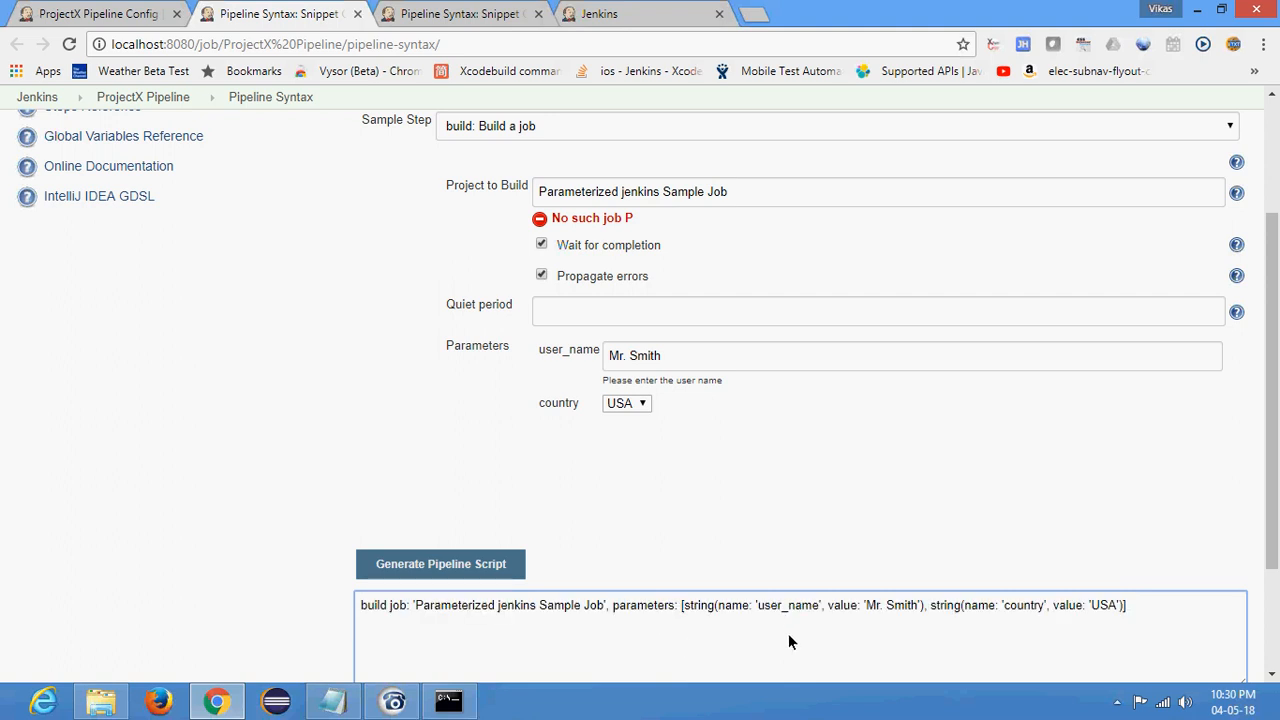
{"action": "left_click", "coordinate": [887, 605]}
{"action": "double_click", "coordinate": [887, 605]}
{"action": "left_click", "coordinate": [1020, 610]}
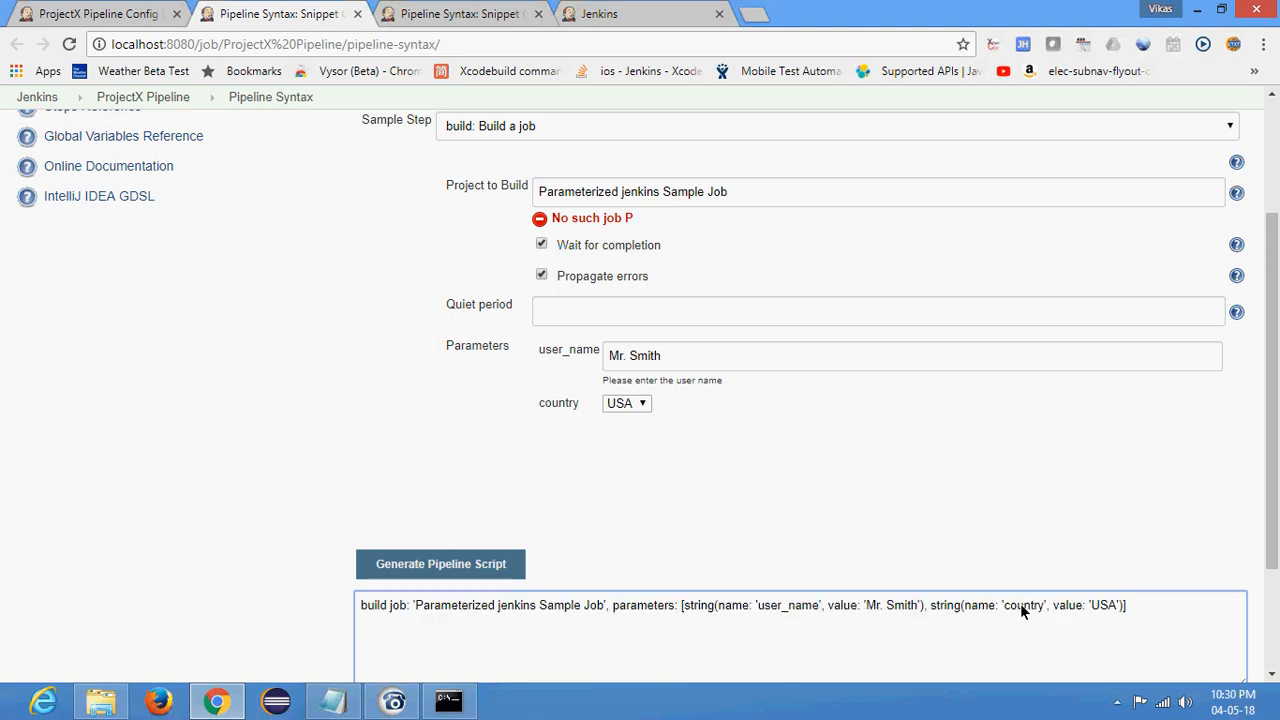
{"action": "left_click", "coordinate": [871, 609]}
{"action": "double_click", "coordinate": [1103, 605]}
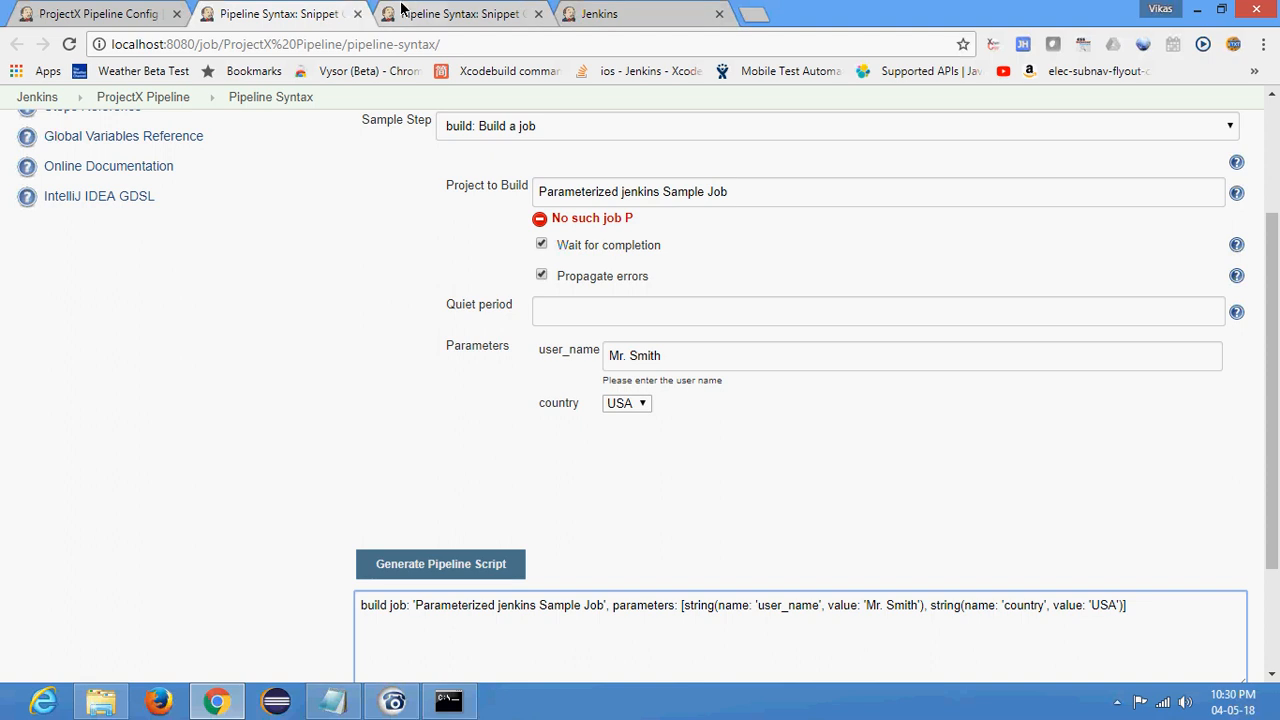
- Return to the ProjectX Pipeline configuration and review the pull code stage name and the job name in its build statement
{"action": "left_click", "coordinate": [470, 14]}
{"action": "left_click", "coordinate": [163, 8]}
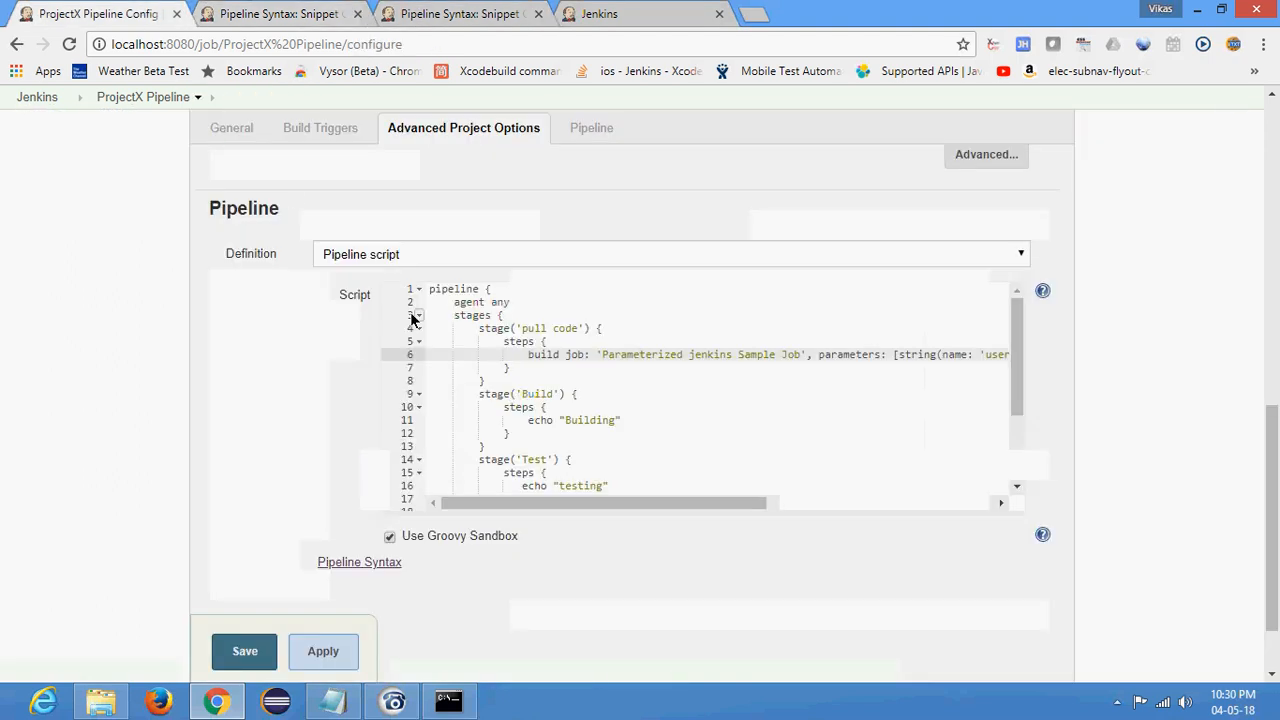
{"action": "left_click", "coordinate": [527, 356]}
{"action": "left_click_drag", "start_coordinate": [725, 500], "coordinate": [578, 455]}
{"action": "left_click_drag", "start_coordinate": [522, 328], "coordinate": [580, 331]}
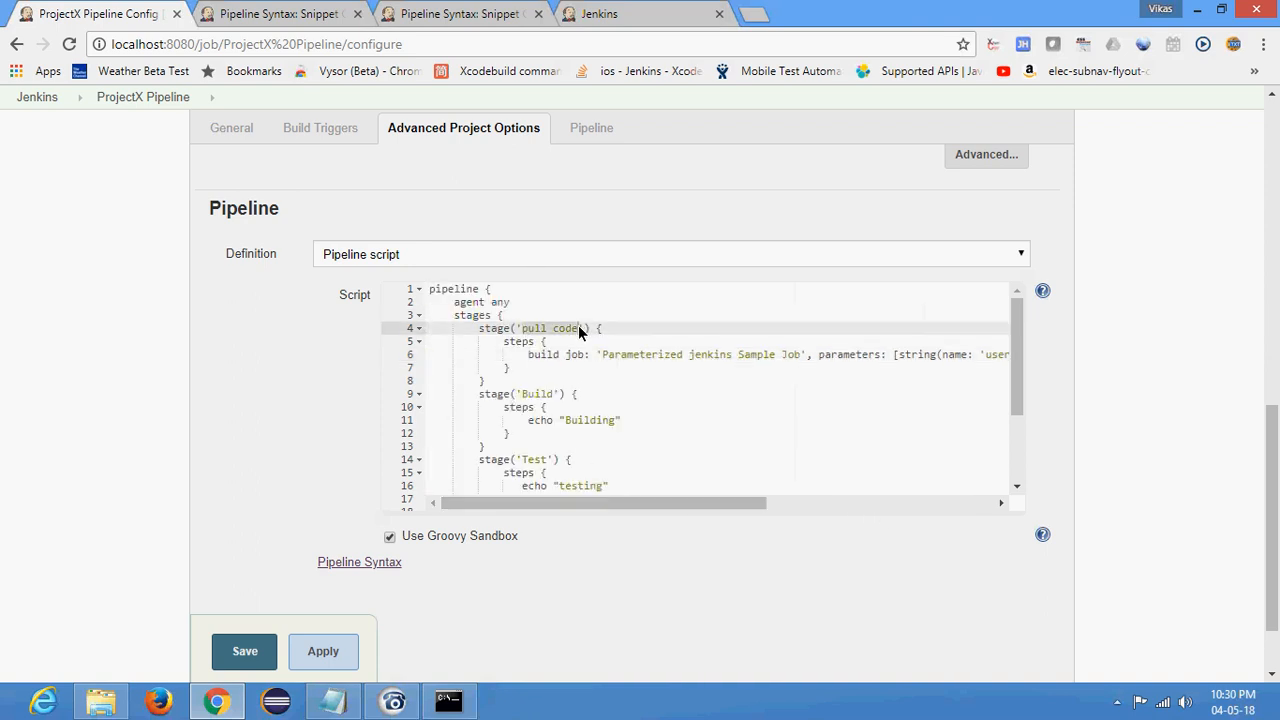
{"action": "left_click_drag", "start_coordinate": [640, 356], "coordinate": [791, 356]}
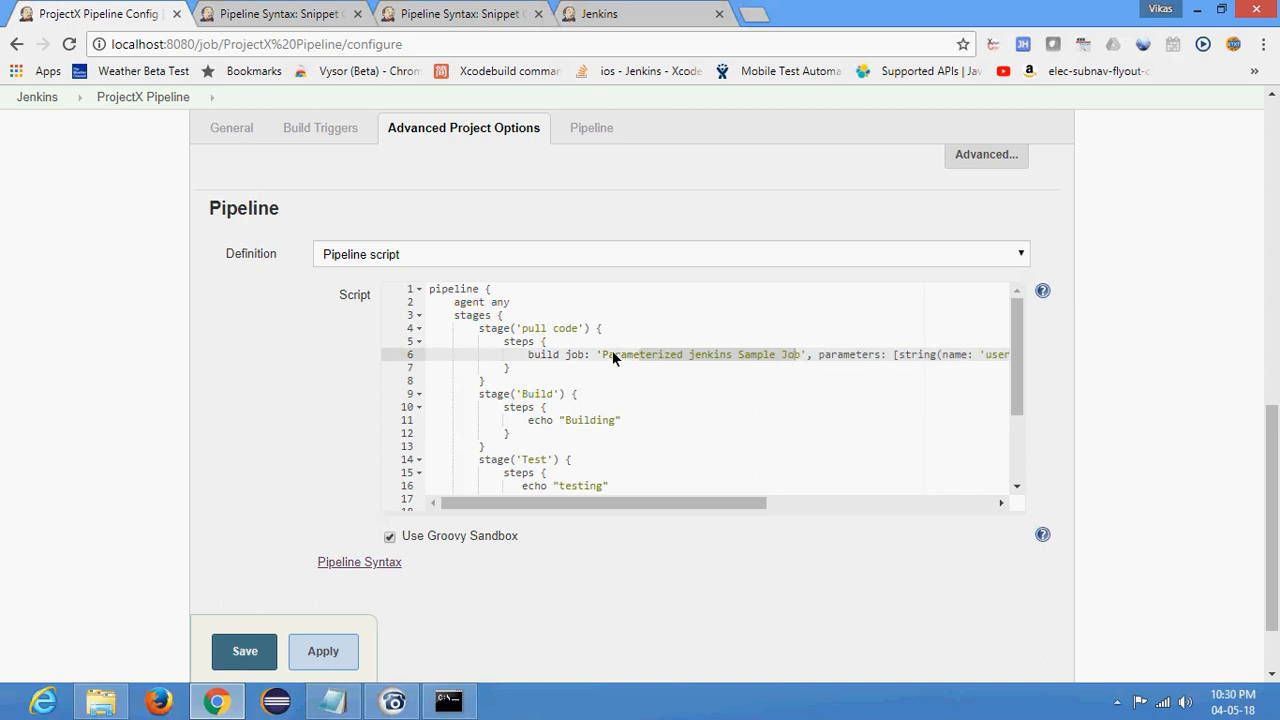
{"action": "left_click", "coordinate": [548, 345]}
- Save the ProjectX Pipeline configuration, start a build, and open the console output of build #13
{"action": "left_click", "coordinate": [252, 645]}
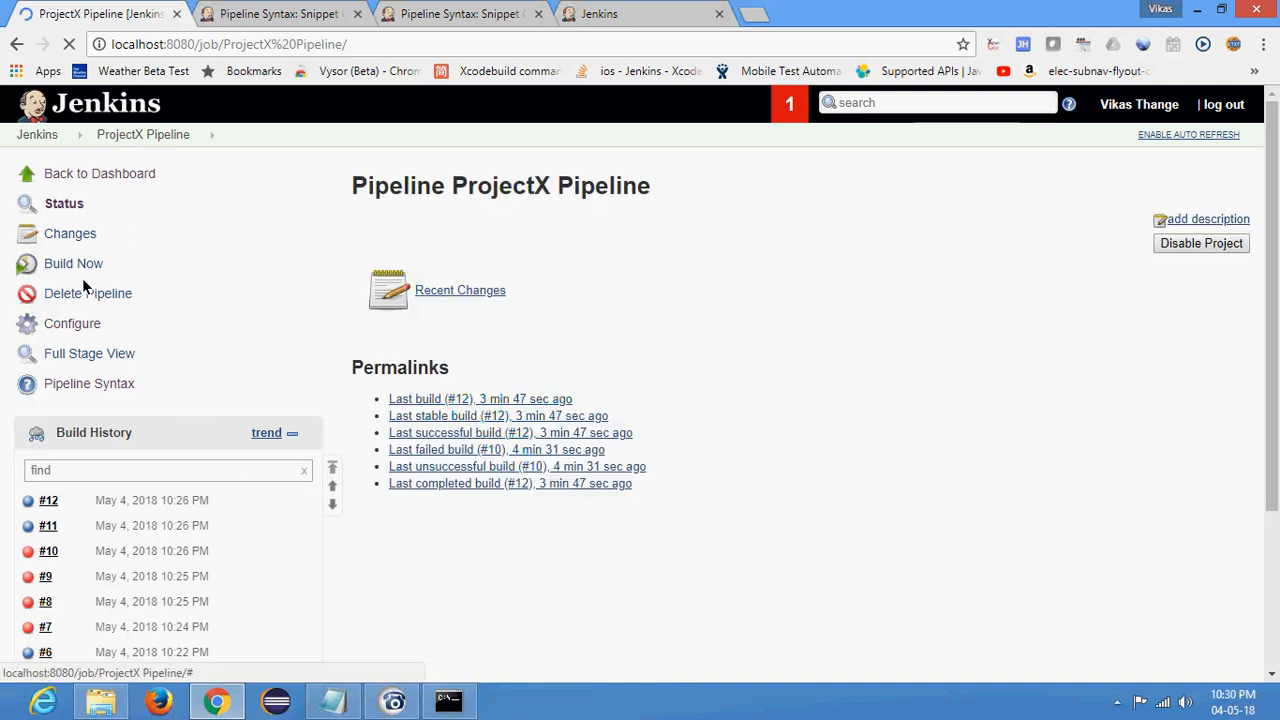
{"action": "left_click", "coordinate": [77, 268]}
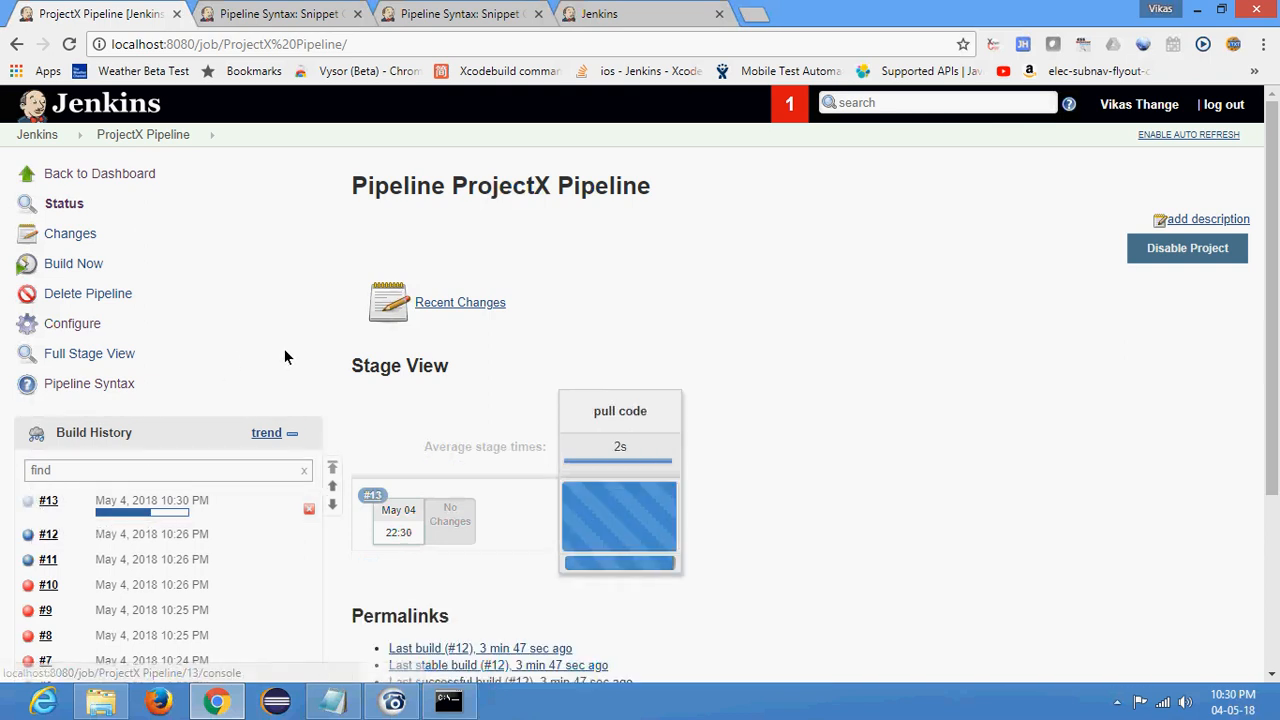
{"action": "scroll", "coordinate": [290, 360], "scroll_direction": "down", "scroll_amount": 3}
{"action": "left_click", "coordinate": [30, 246]}
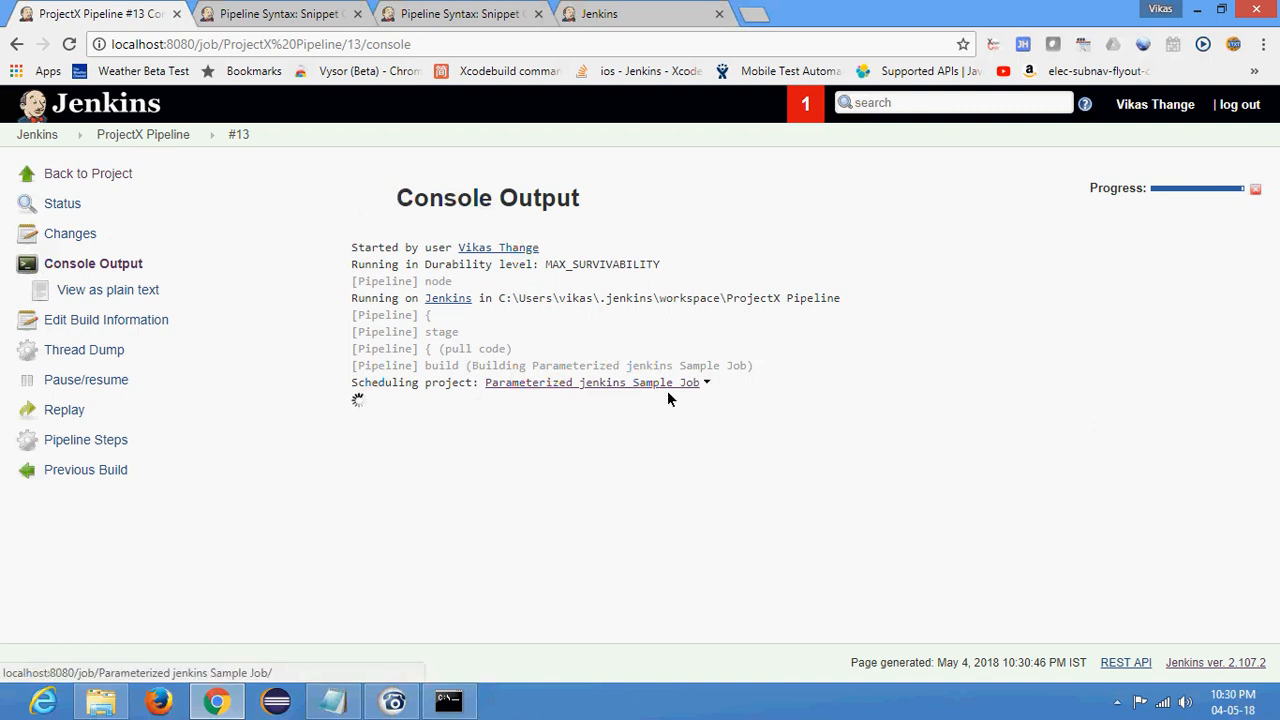
- Close the spare second Pipeline Syntax tab and return to the first snippet generator page
{"action": "left_click", "coordinate": [300, 12]}
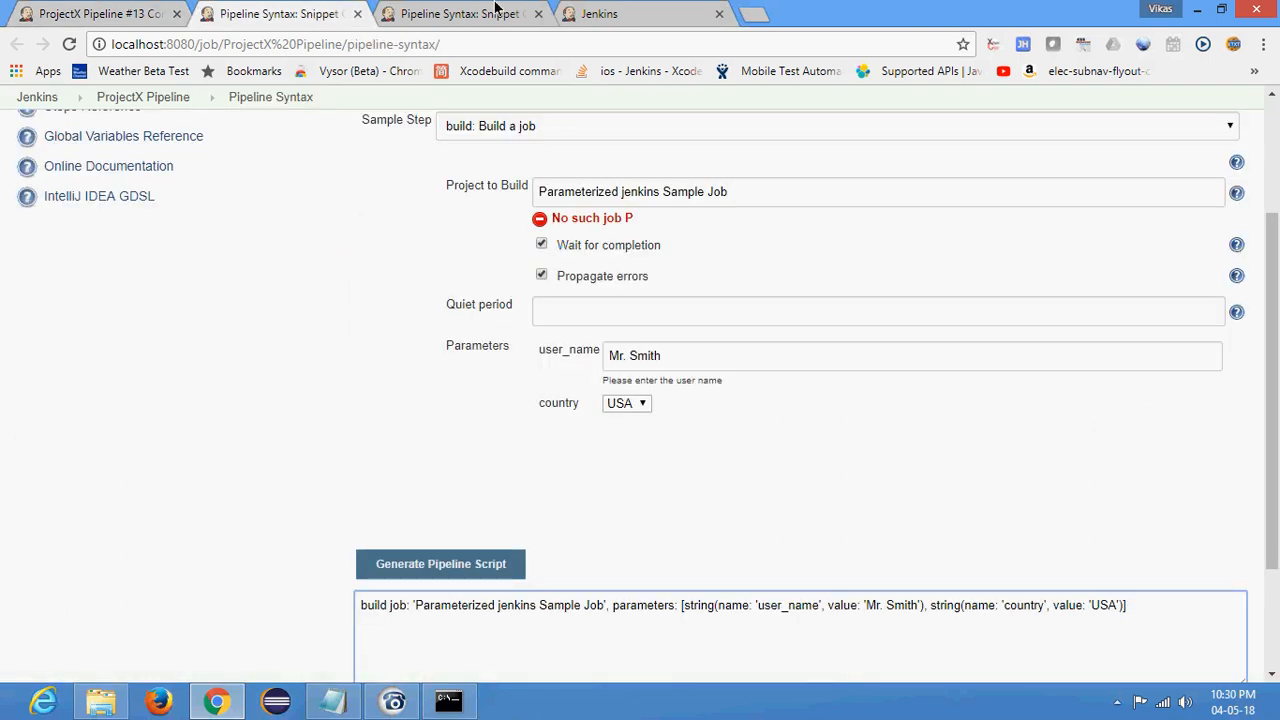
{"action": "left_click", "coordinate": [498, 12]}
{"action": "left_click", "coordinate": [22, 73]}
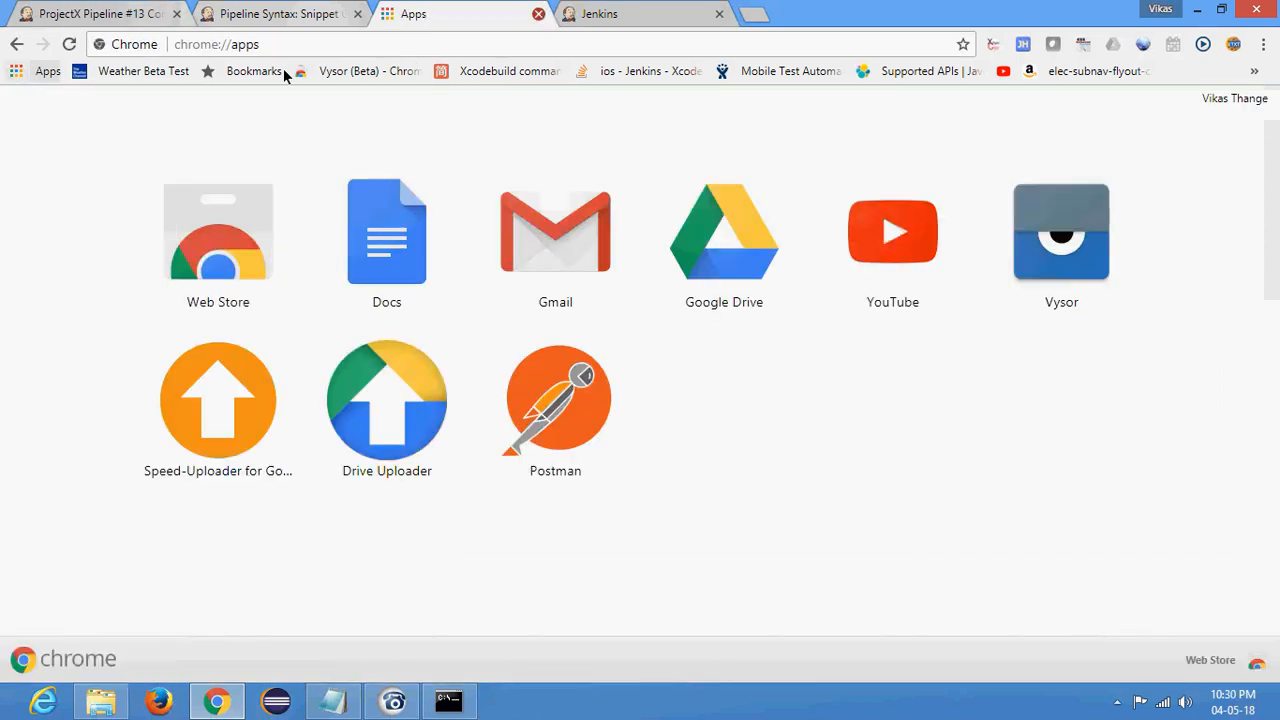
{"action": "left_click", "coordinate": [538, 13]}
{"action": "left_click", "coordinate": [280, 13]}
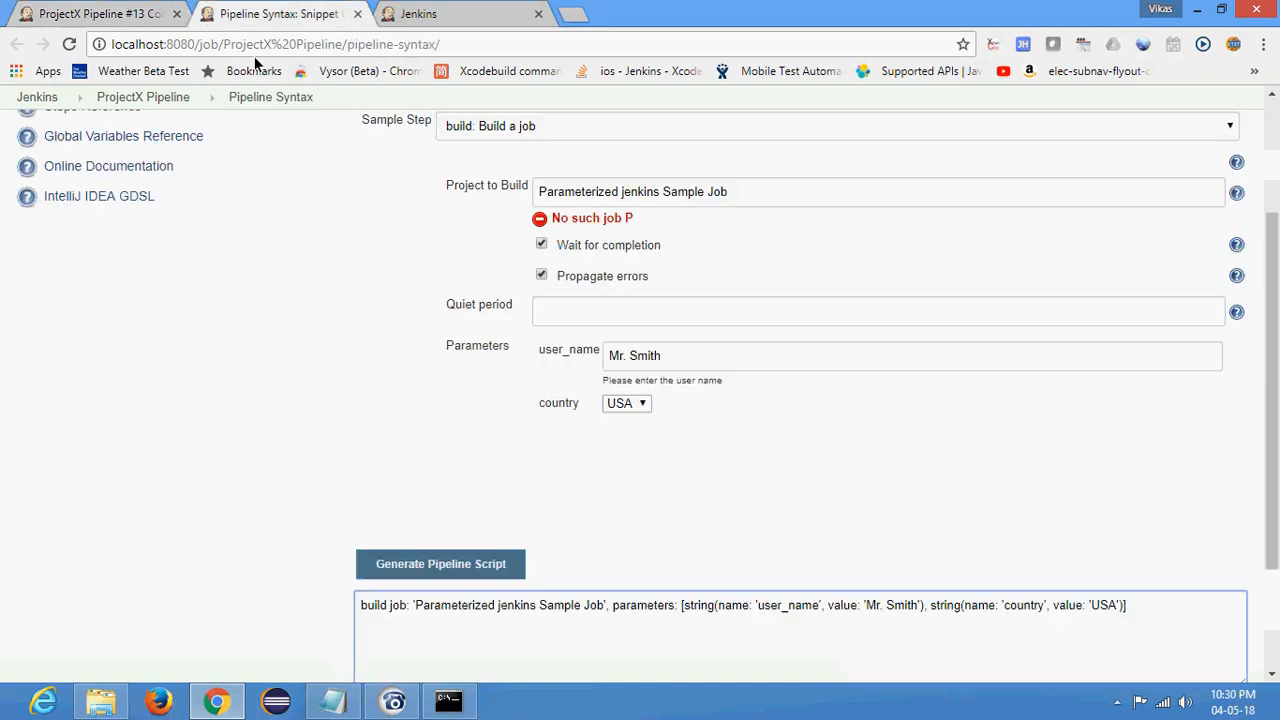
- Open the Jenkins dashboard and check why Parameterized jenkins Sample Job is waiting in the build queue
{"action": "left_click", "coordinate": [40, 96]}
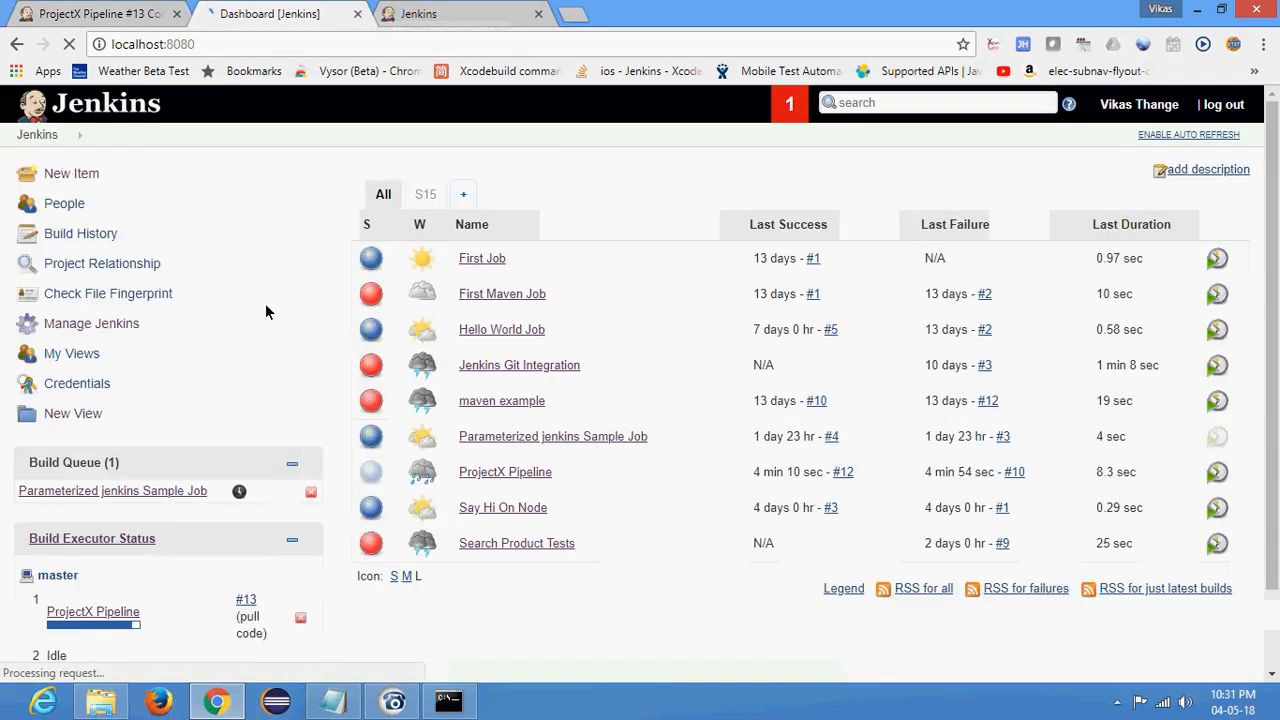
{"action": "scroll", "coordinate": [265, 303], "scroll_direction": "down", "scroll_amount": 1}
{"action": "mouse_move", "coordinate": [100, 403]}
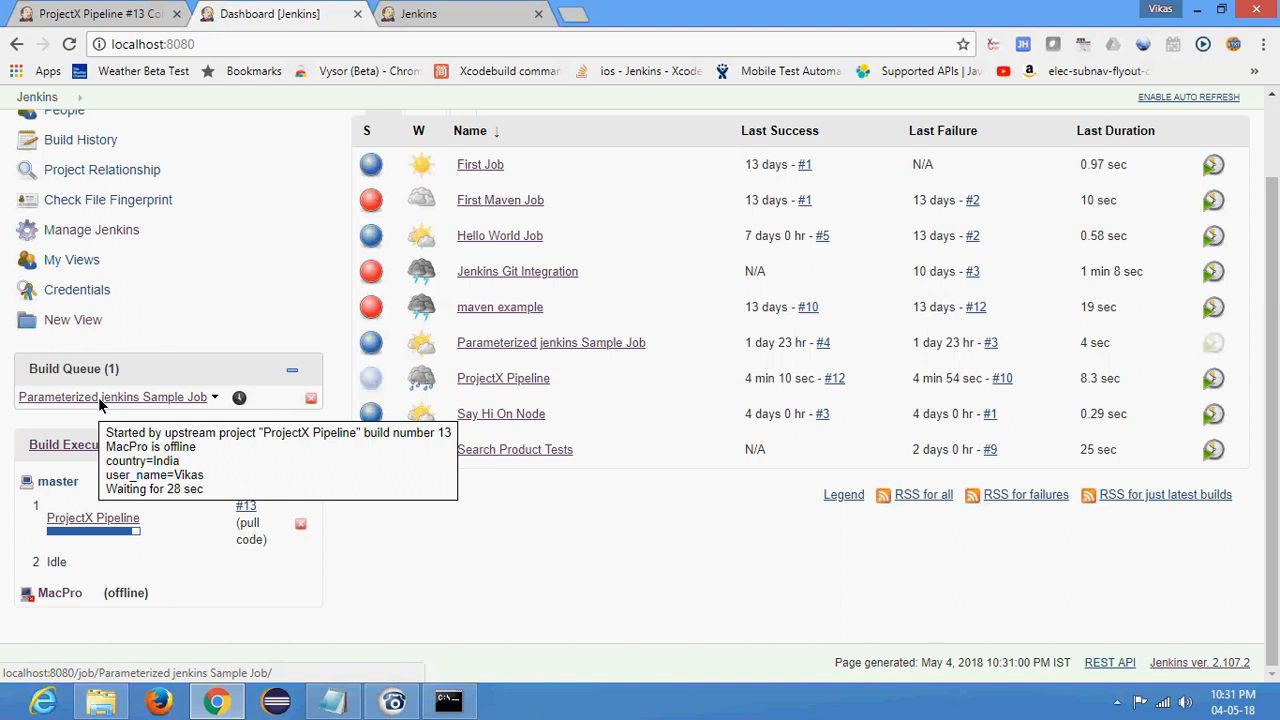
- Abort the running ProjectX Pipeline build #13 from the dashboard, refreshing the page and stopping its remaining executor entry
{"action": "left_click", "coordinate": [300, 524]}
{"action": "left_click", "coordinate": [718, 148]}
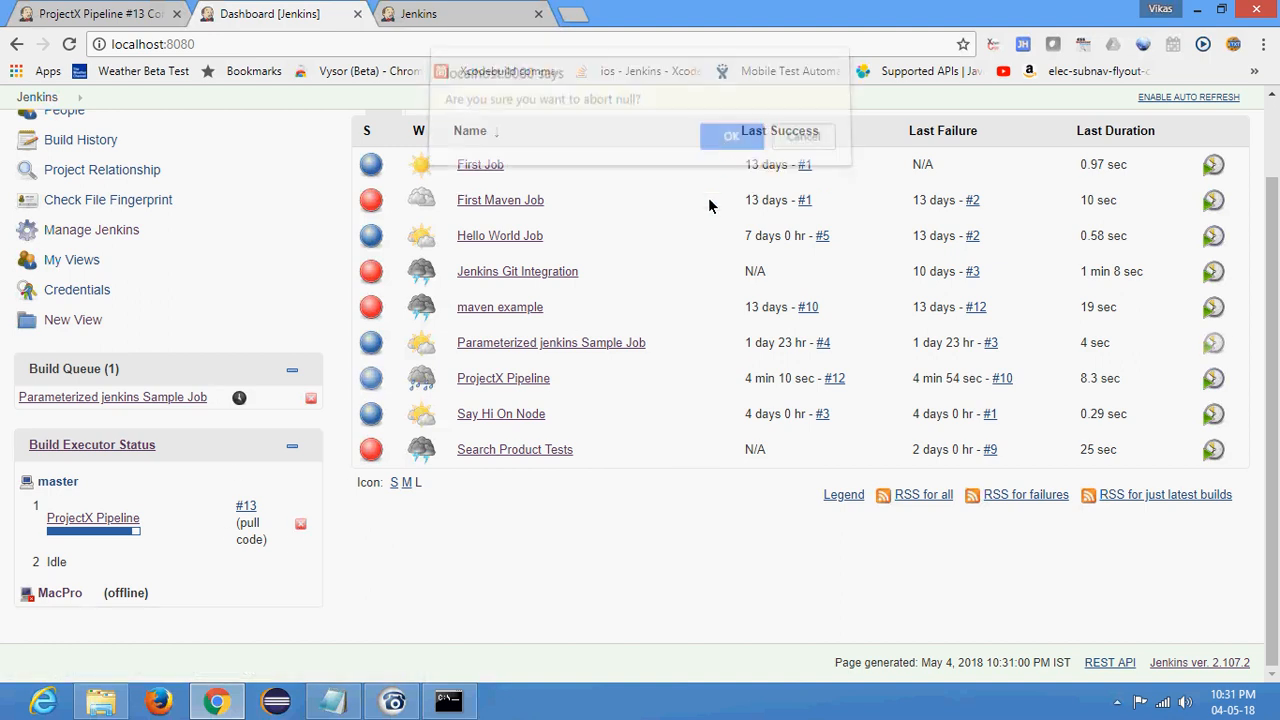
{"action": "left_click", "coordinate": [67, 45]}
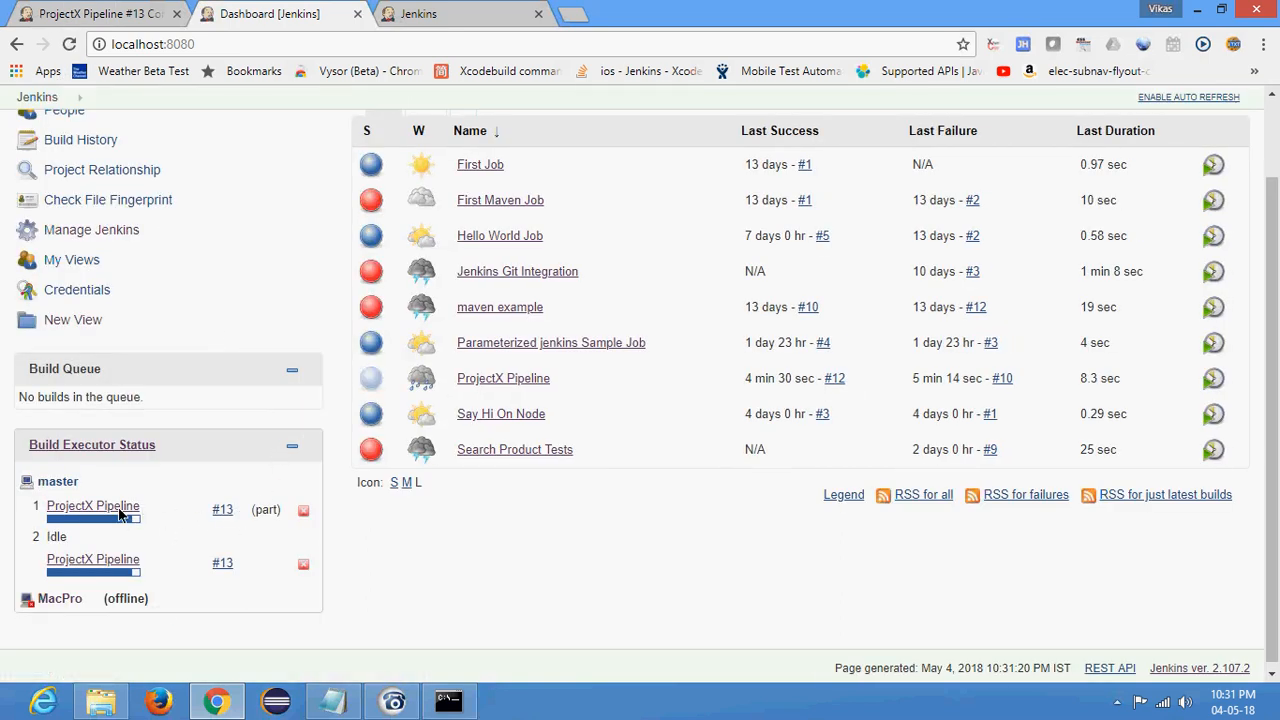
{"action": "left_click", "coordinate": [304, 512]}
{"action": "left_click", "coordinate": [731, 148]}
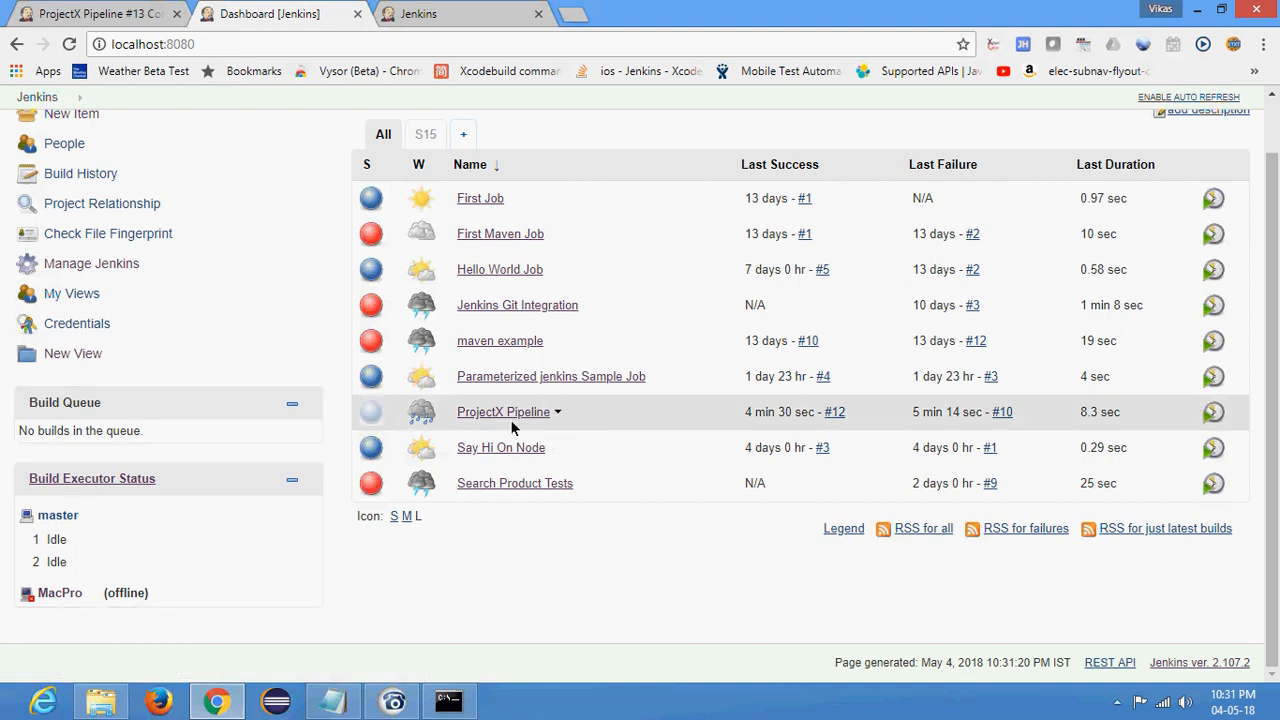
- Turn off 'Restrict where this project can be run' in the Parameterized jenkins Sample Job configuration and save it
{"action": "left_click", "coordinate": [518, 376]}
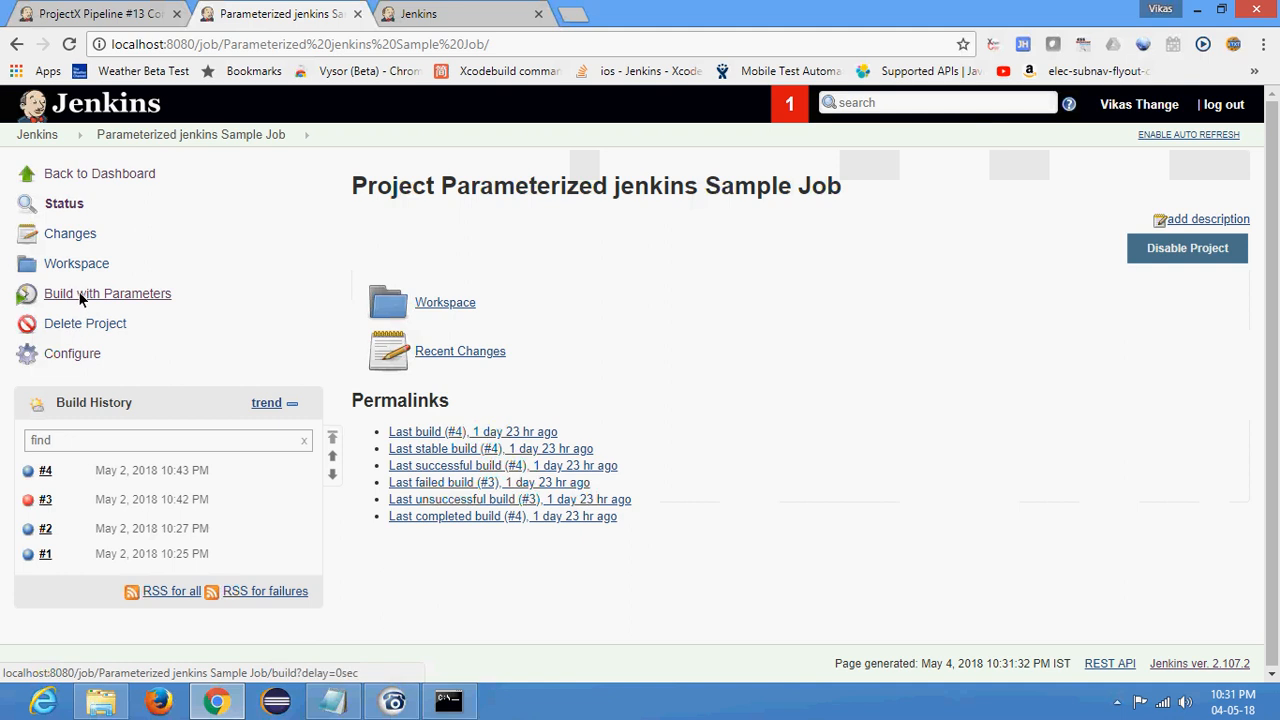
{"action": "left_click", "coordinate": [68, 355]}
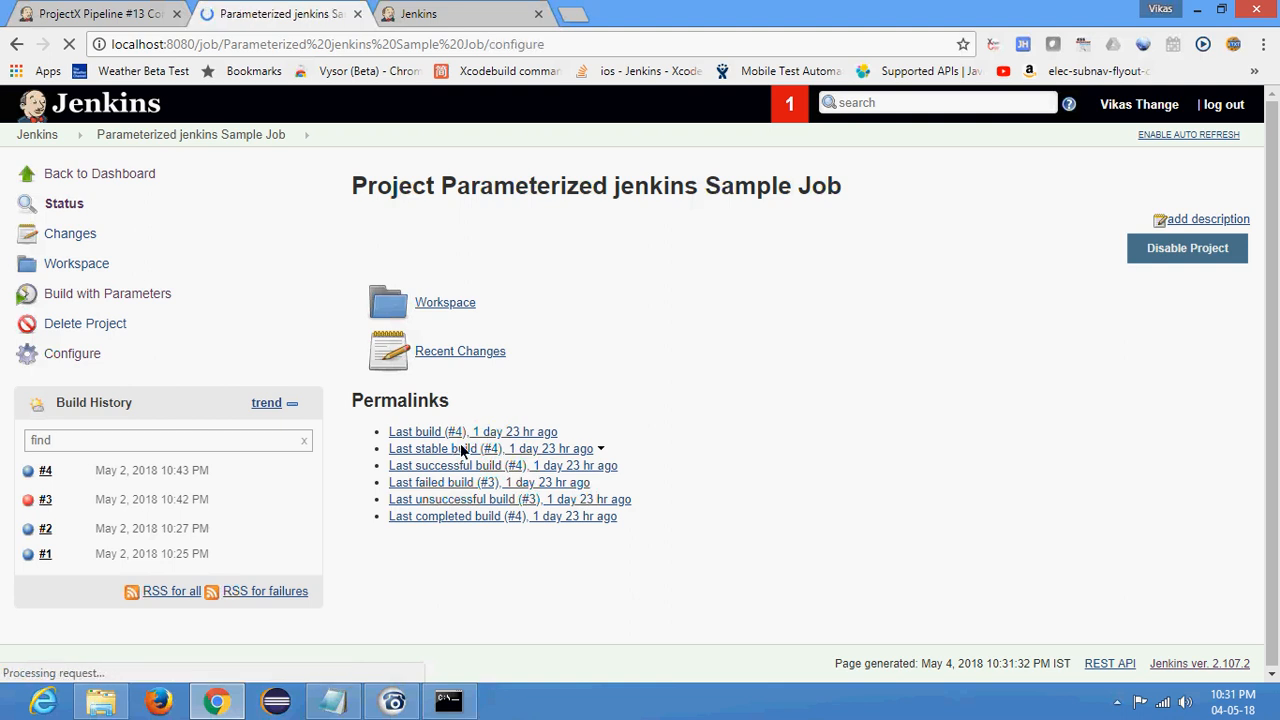
{"action": "scroll", "coordinate": [267, 373], "scroll_direction": "down", "scroll_amount": 8}
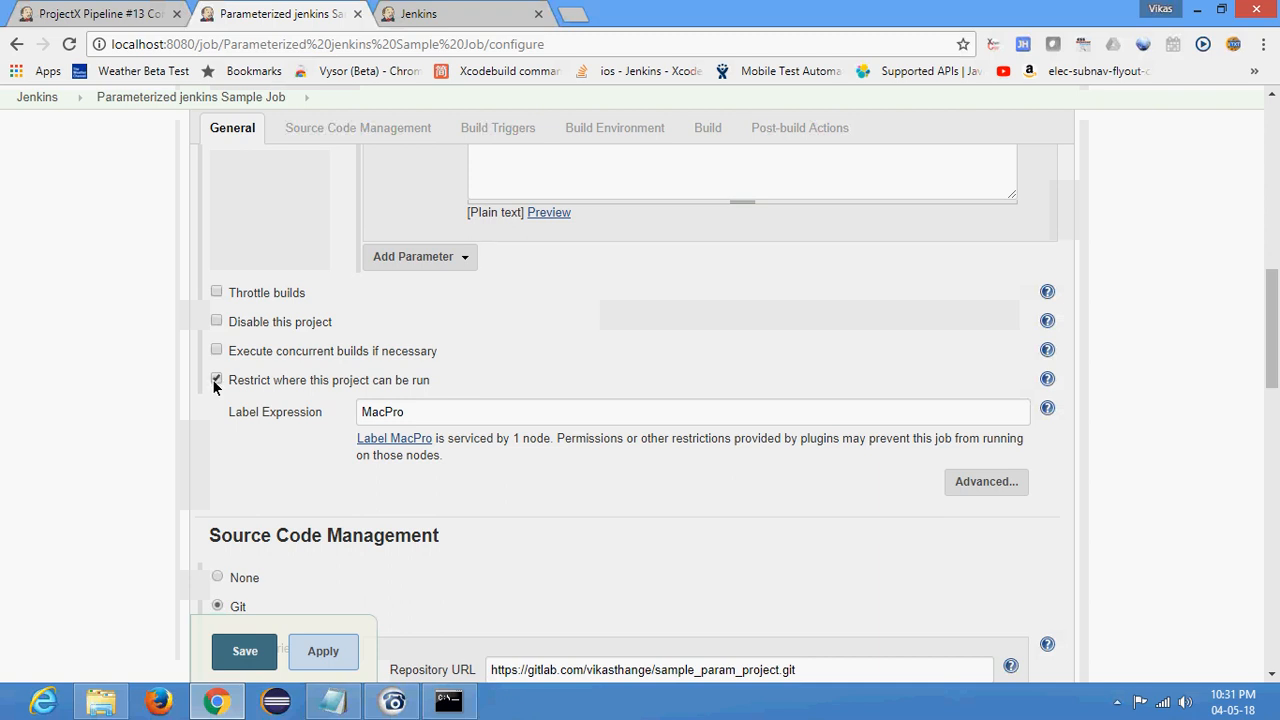
{"action": "left_click", "coordinate": [216, 380]}
{"action": "left_click", "coordinate": [249, 648]}
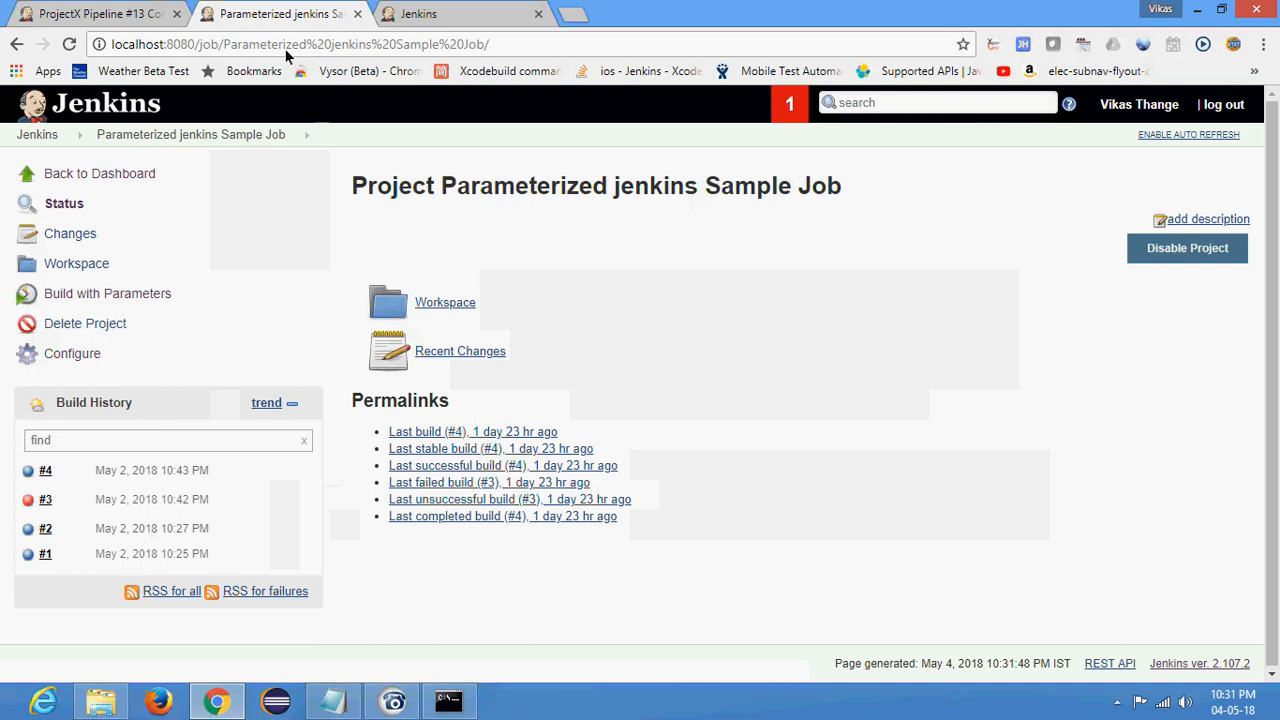
- Return to the ProjectX Pipeline project page from the build #13 console and start a new build
{"action": "left_click", "coordinate": [100, 13]}
{"action": "scroll", "coordinate": [341, 309], "scroll_direction": "up", "scroll_amount": 3}
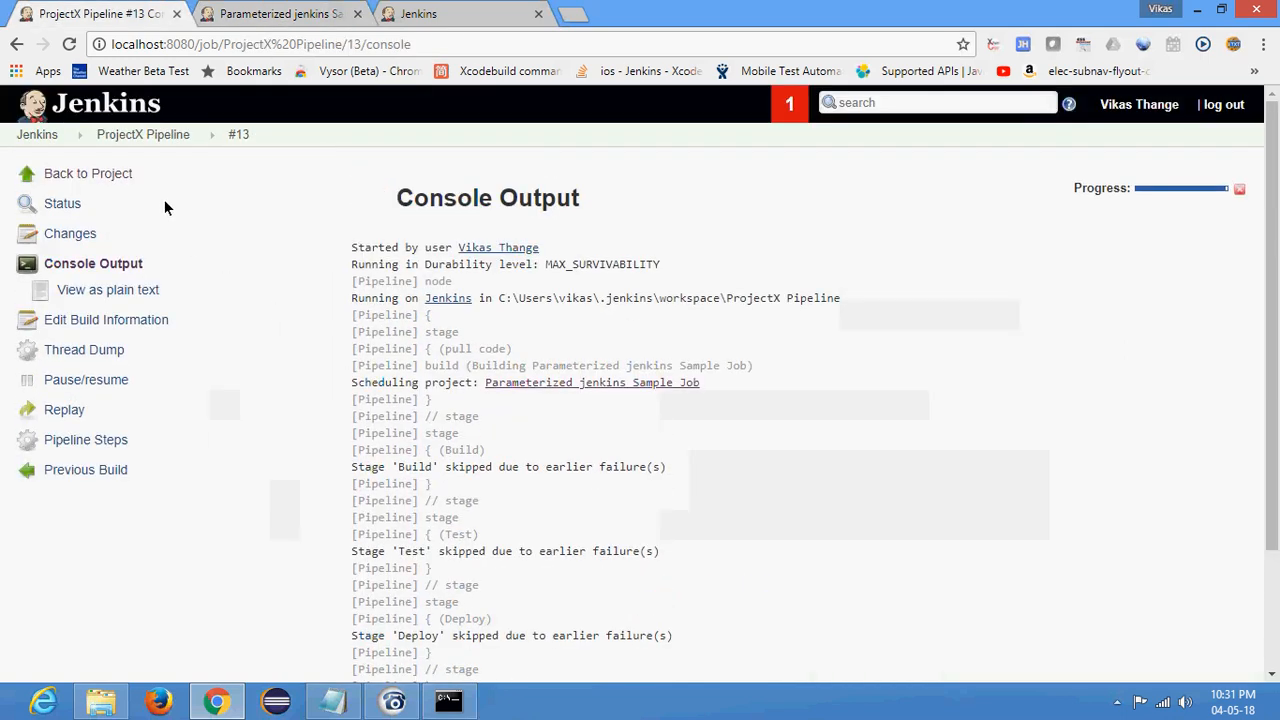
{"action": "left_click", "coordinate": [164, 140]}
{"action": "scroll", "coordinate": [112, 360], "scroll_direction": "down", "scroll_amount": 2}
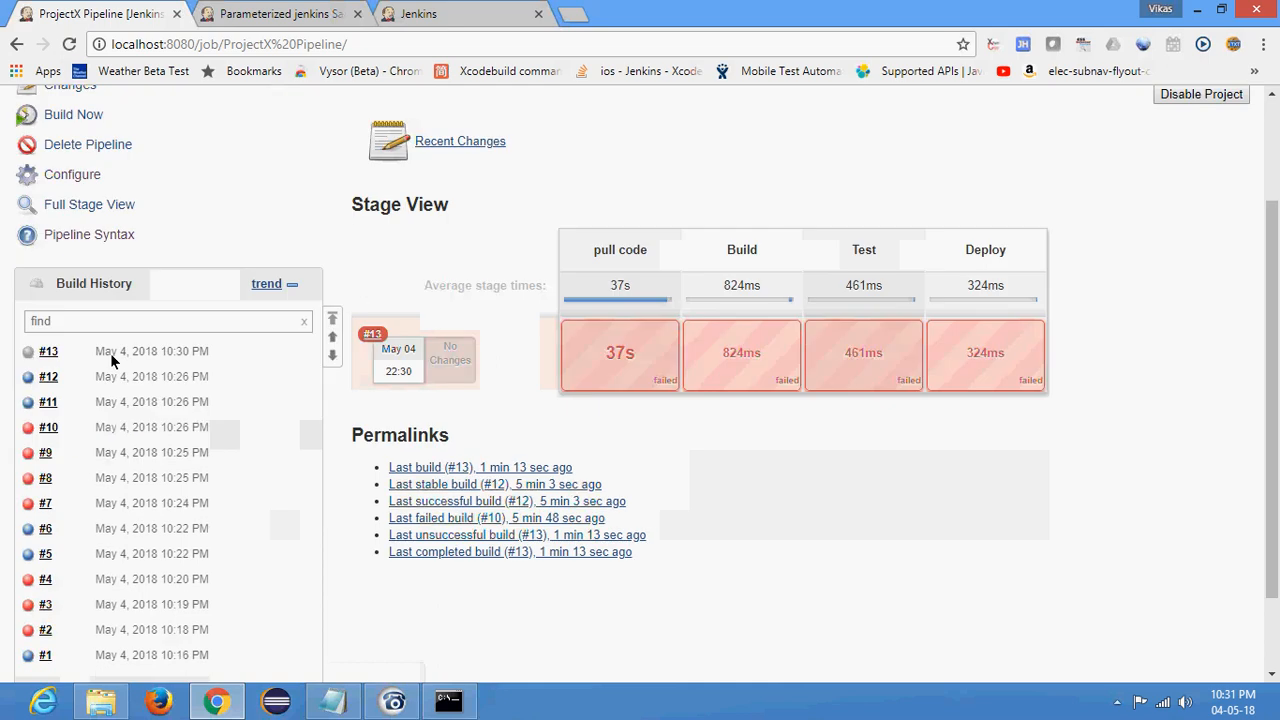
{"action": "scroll", "coordinate": [100, 380], "scroll_direction": "up", "scroll_amount": 2}
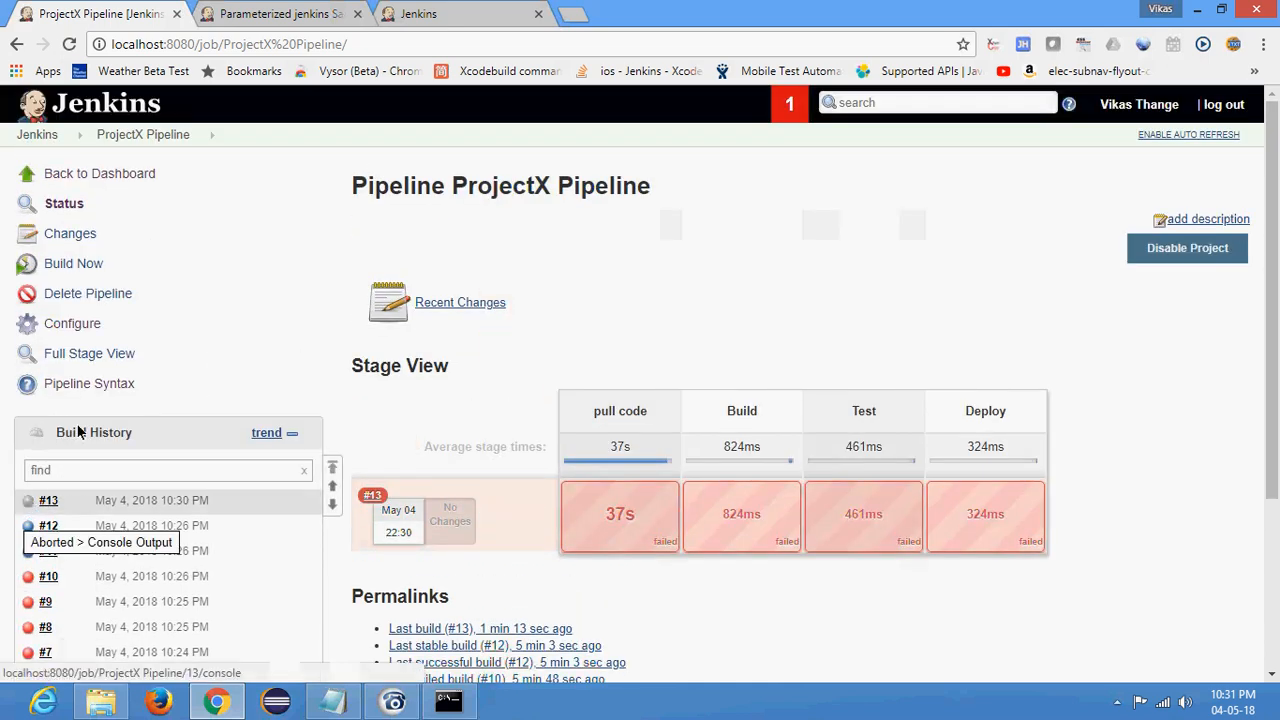
{"action": "left_click", "coordinate": [72, 265]}
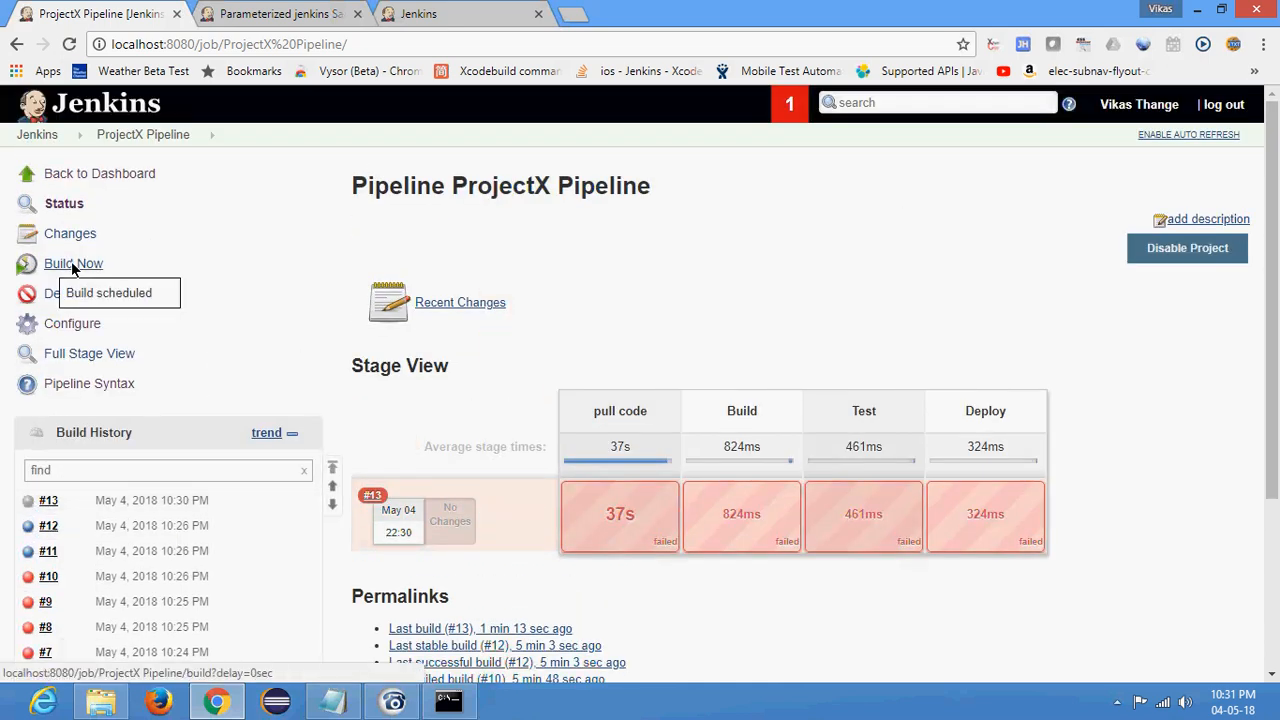
- Check on the dashboard which jobs the master node's executors are running, refreshing the page
{"action": "key", "text": "ctrl+Tab"}
{"action": "left_click", "coordinate": [48, 135]}
{"action": "scroll", "coordinate": [210, 407], "scroll_direction": "down", "scroll_amount": 2}
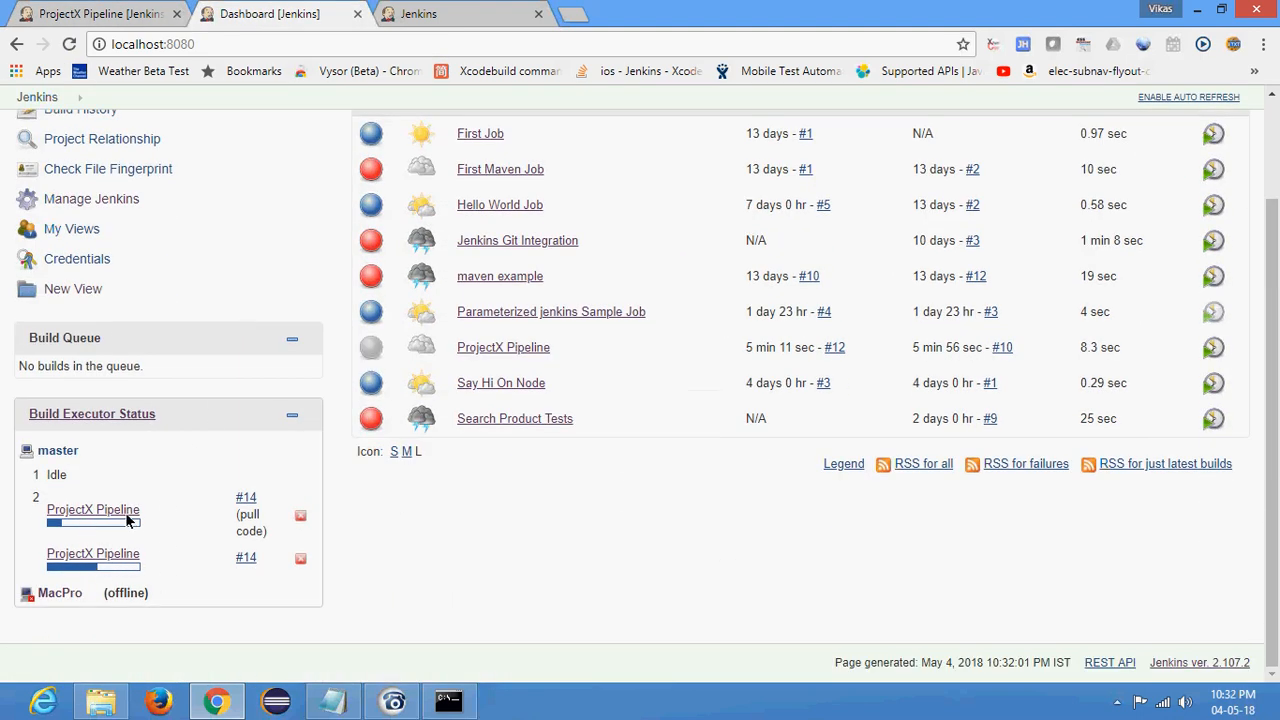
{"action": "left_click", "coordinate": [68, 45]}
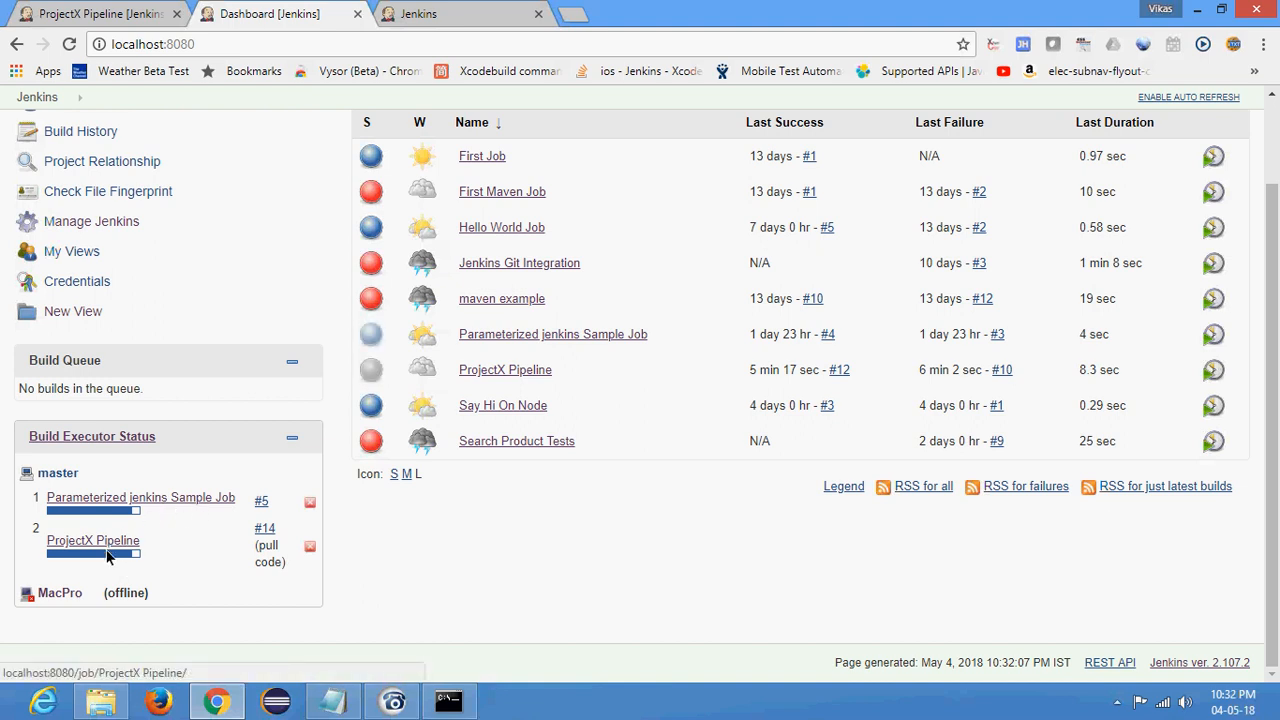
{"action": "mouse_move", "coordinate": [108, 557]}
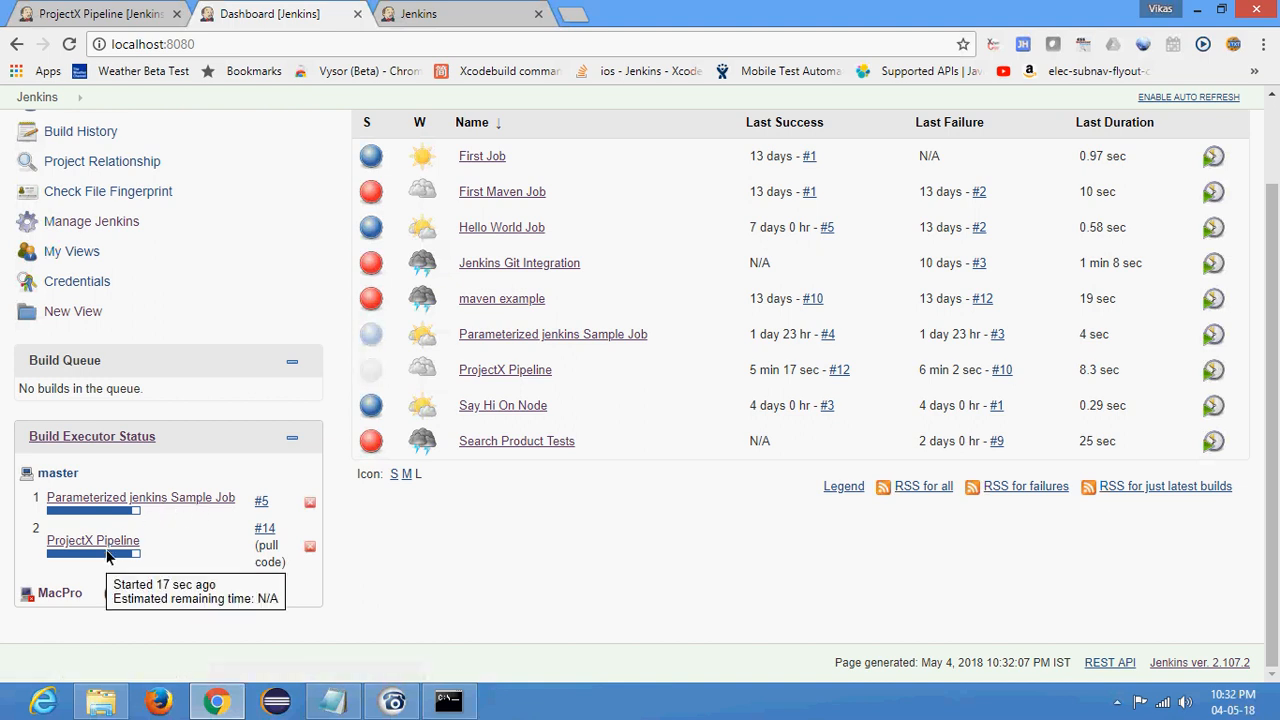
- Examine the pull code, Build, Test and Deploy stages of build #14 in the ProjectX Pipeline Stage View
{"action": "left_click", "coordinate": [76, 10]}
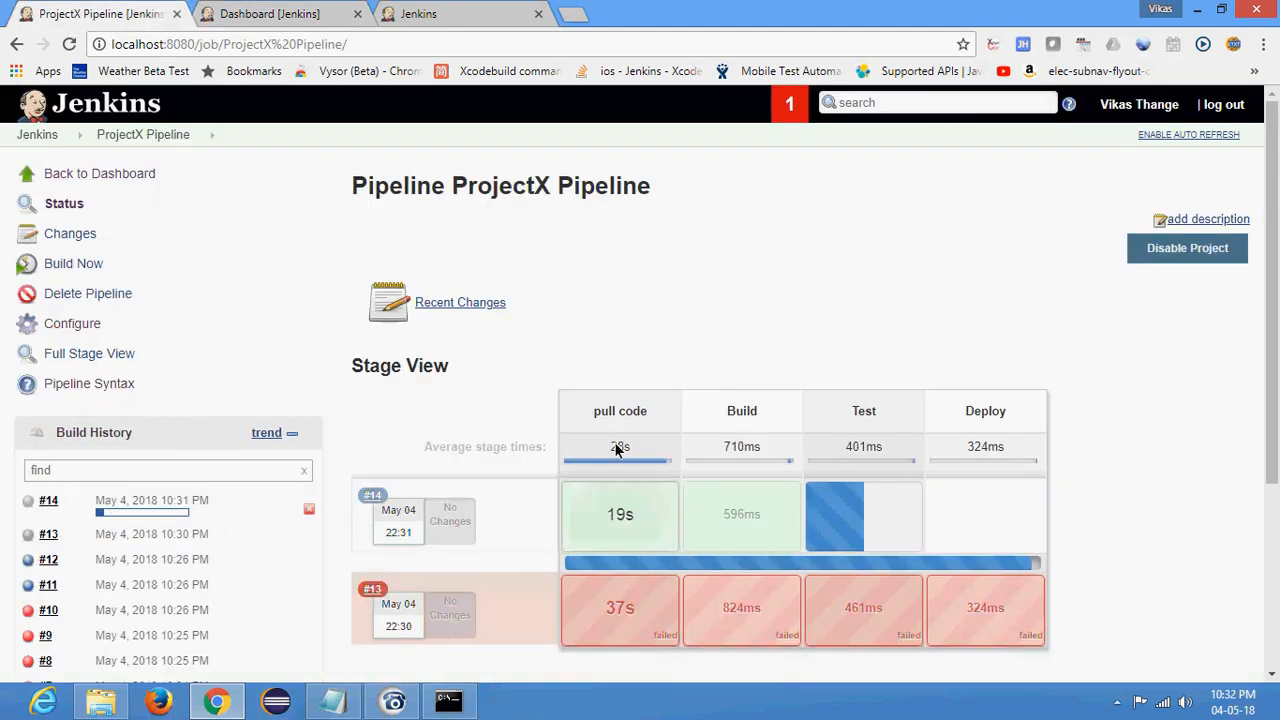
{"action": "mouse_move", "coordinate": [614, 520]}
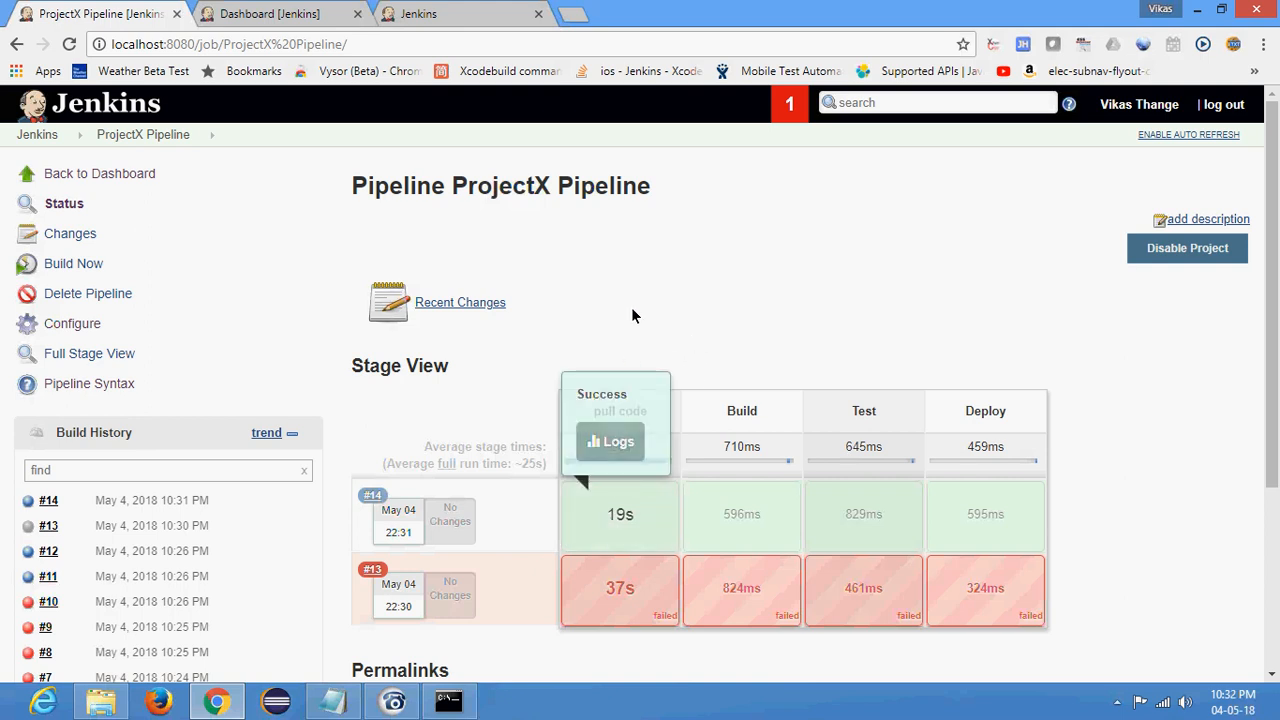
{"action": "left_click_drag", "start_coordinate": [637, 185], "coordinate": [618, 420]}
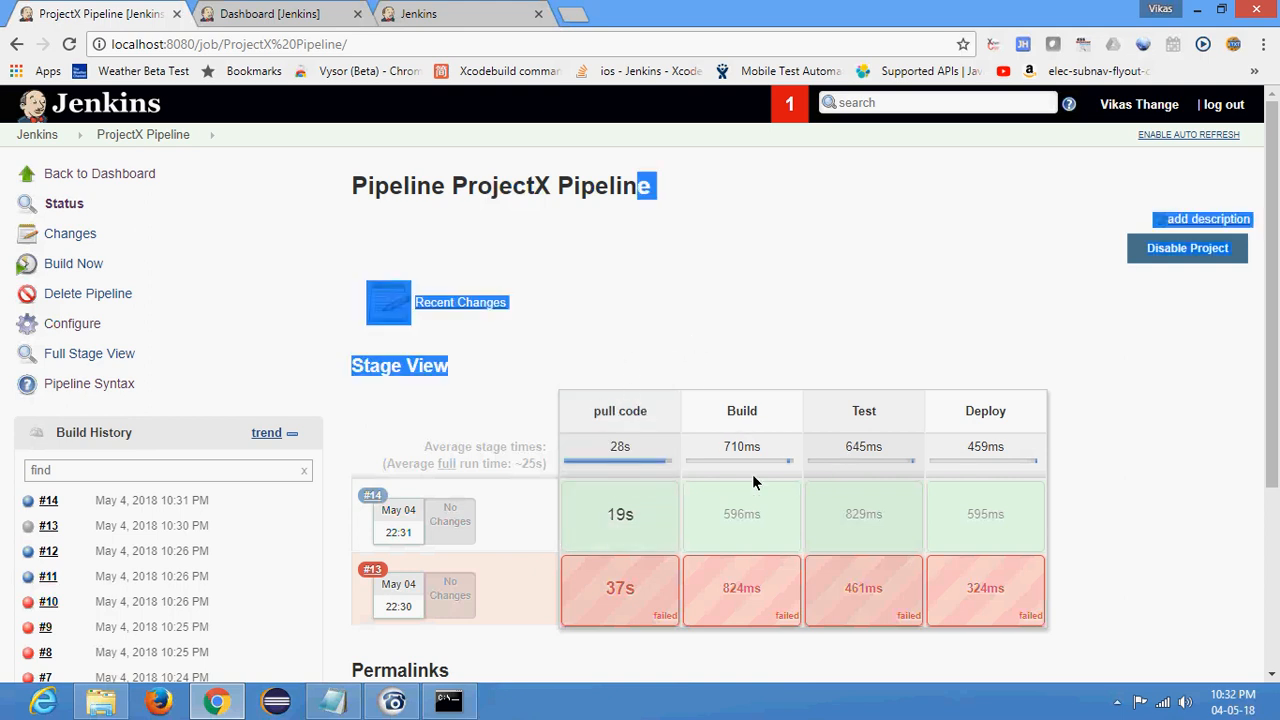
{"action": "mouse_move", "coordinate": [772, 530]}
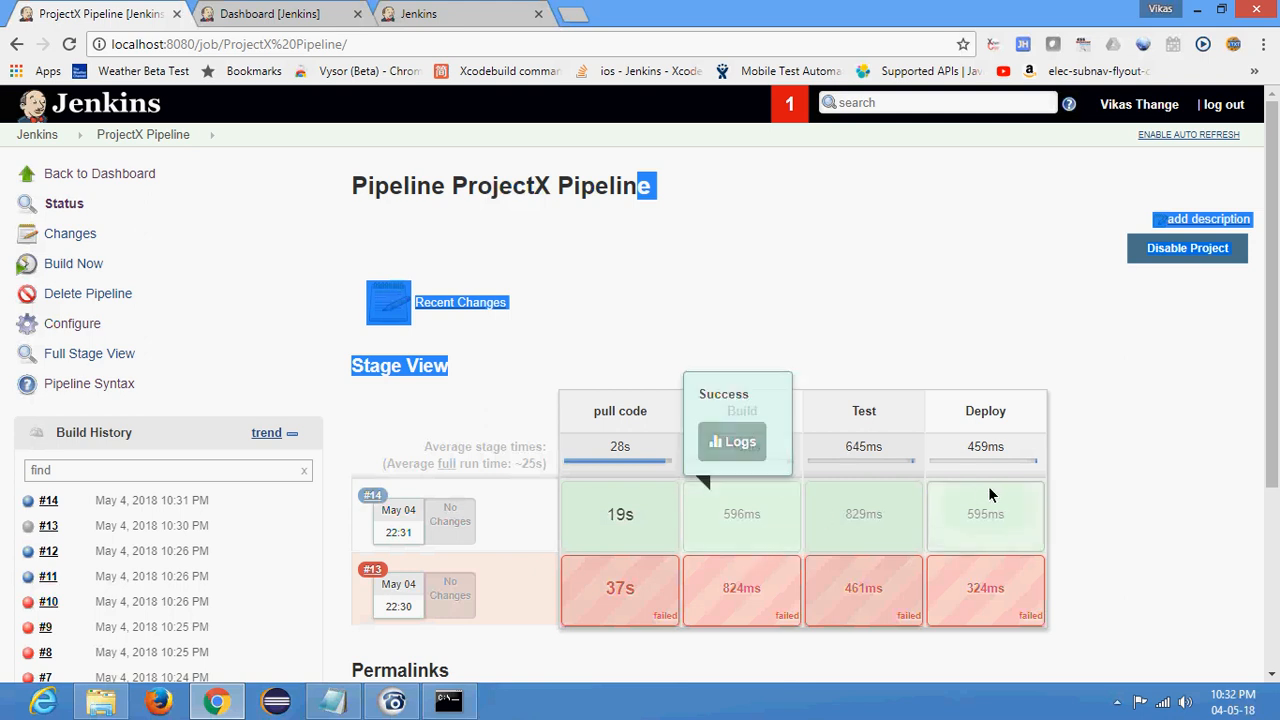
{"action": "left_click", "coordinate": [591, 128]}
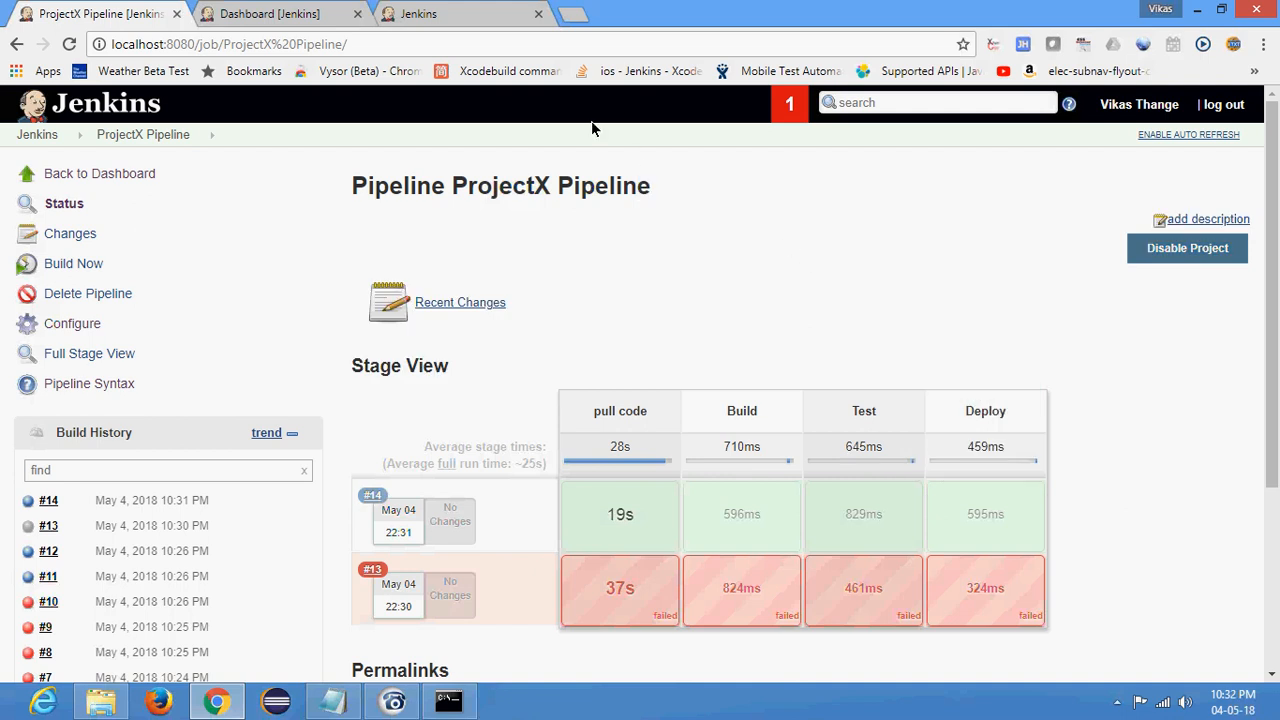
{"action": "left_click", "coordinate": [285, 13]}
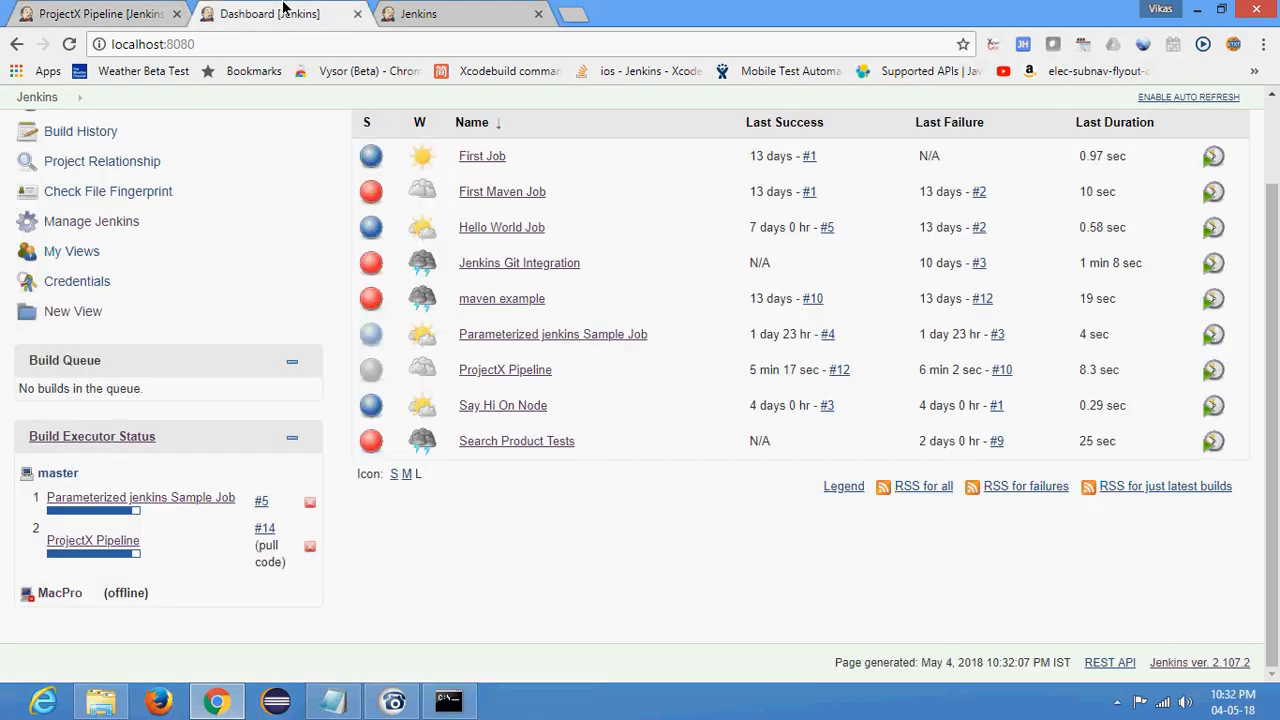
{"action": "scroll", "coordinate": [175, 254], "scroll_direction": "up", "scroll_amount": 2}
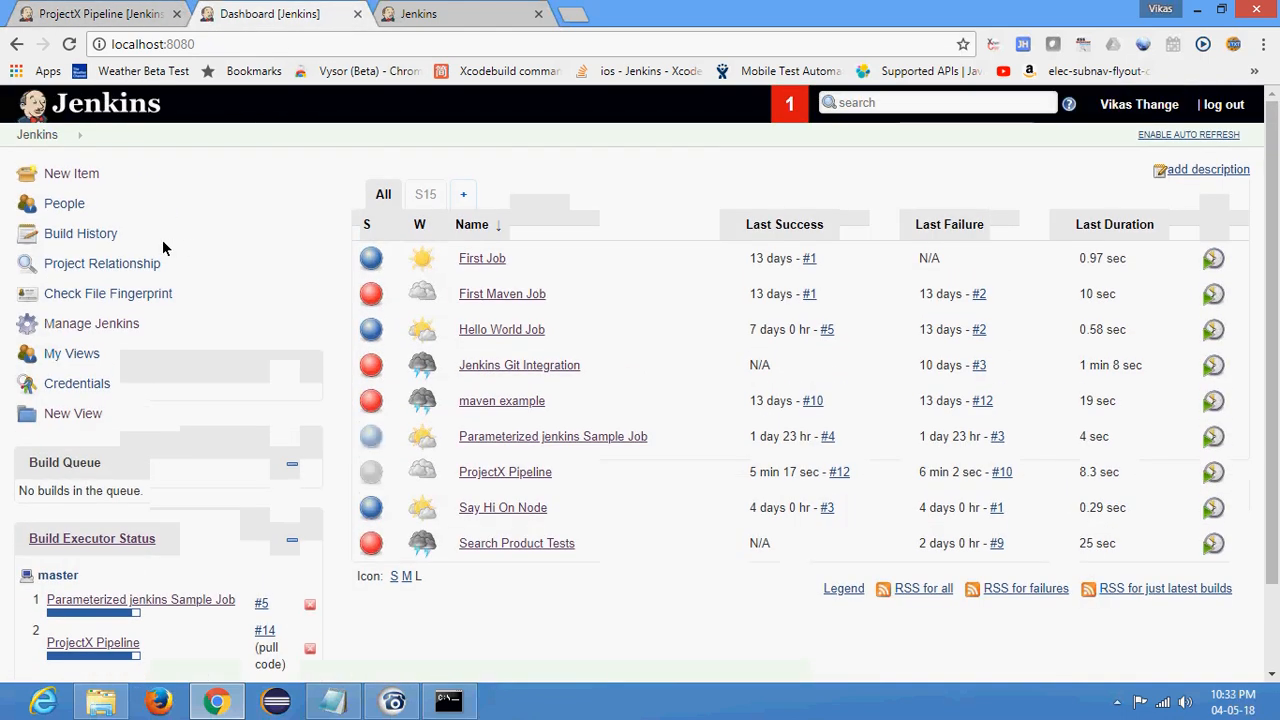
{"action": "mouse_move", "coordinate": [458, 450]}
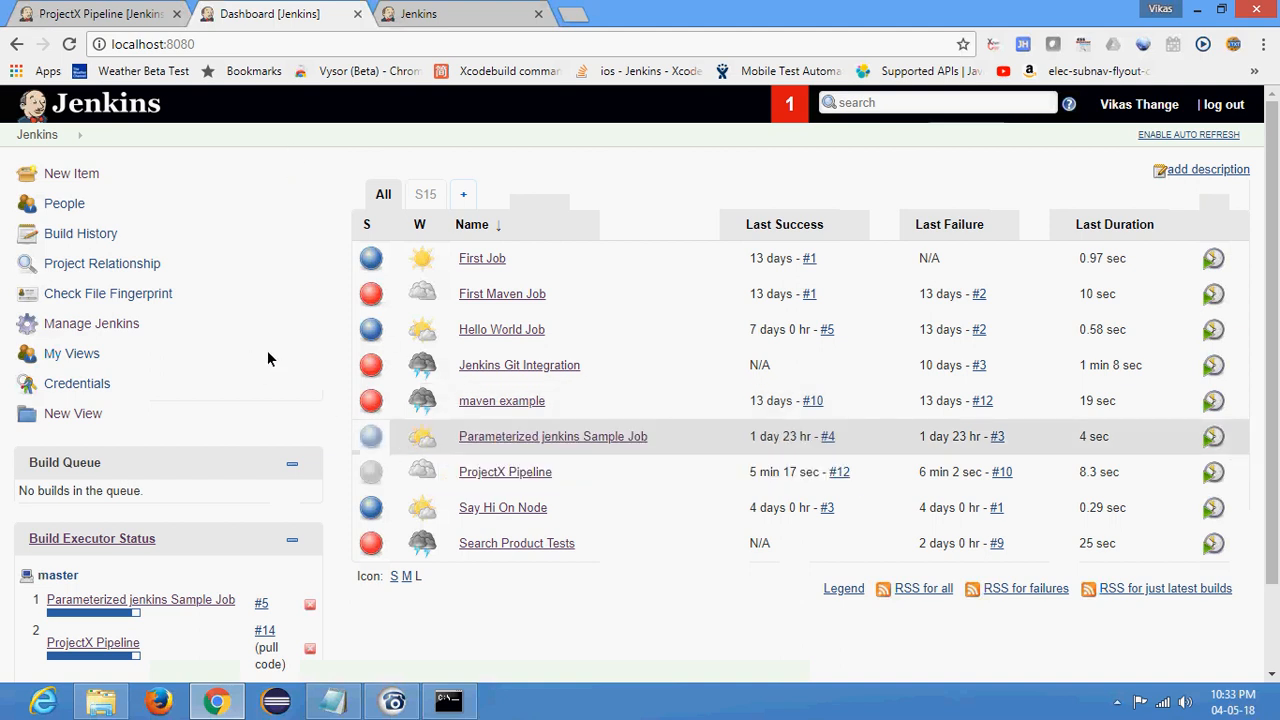
{"action": "left_click", "coordinate": [72, 324]}
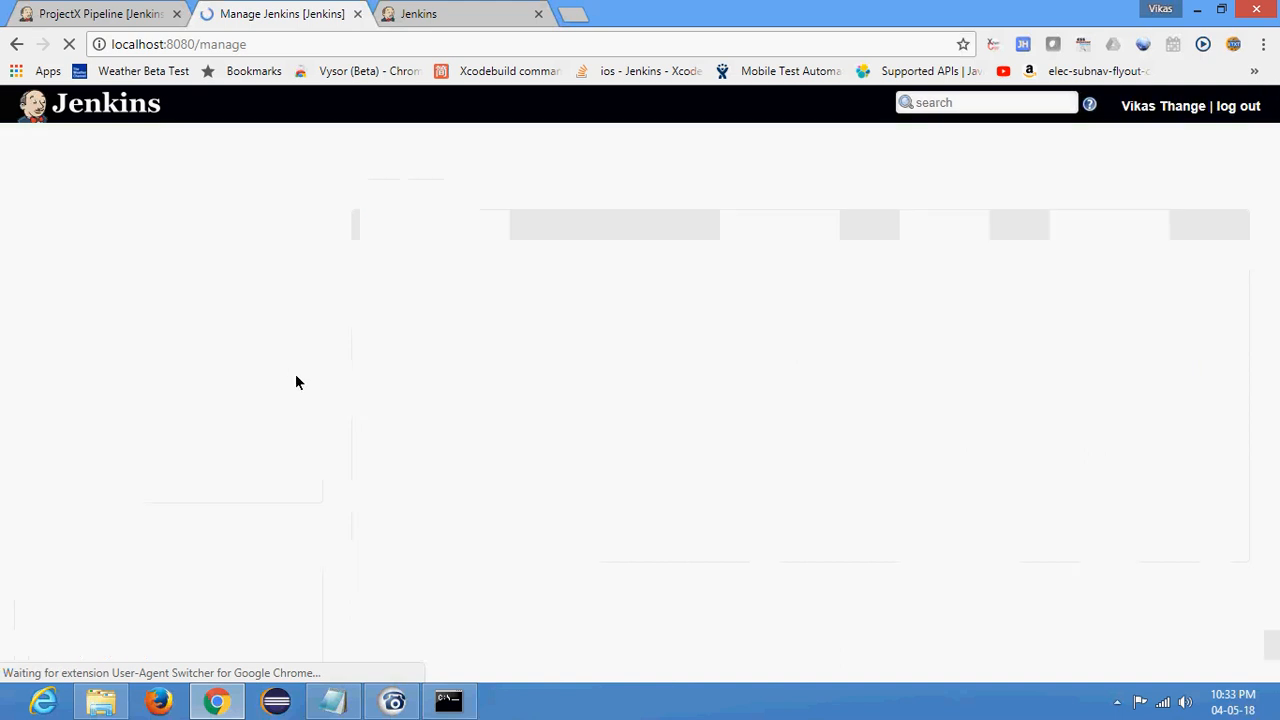
- Open the ProjectX Pipeline configuration and delete the build job statement from the pull code stage's steps
{"action": "left_click", "coordinate": [110, 13]}
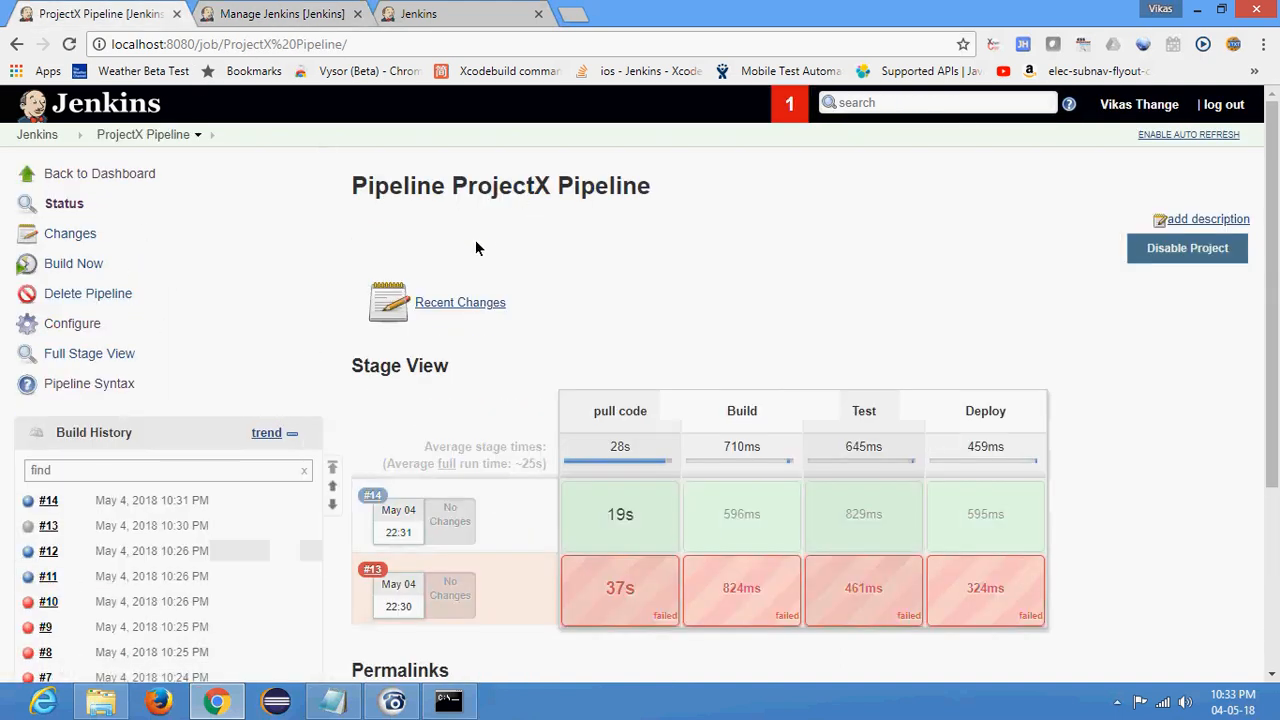
{"action": "left_click", "coordinate": [56, 323]}
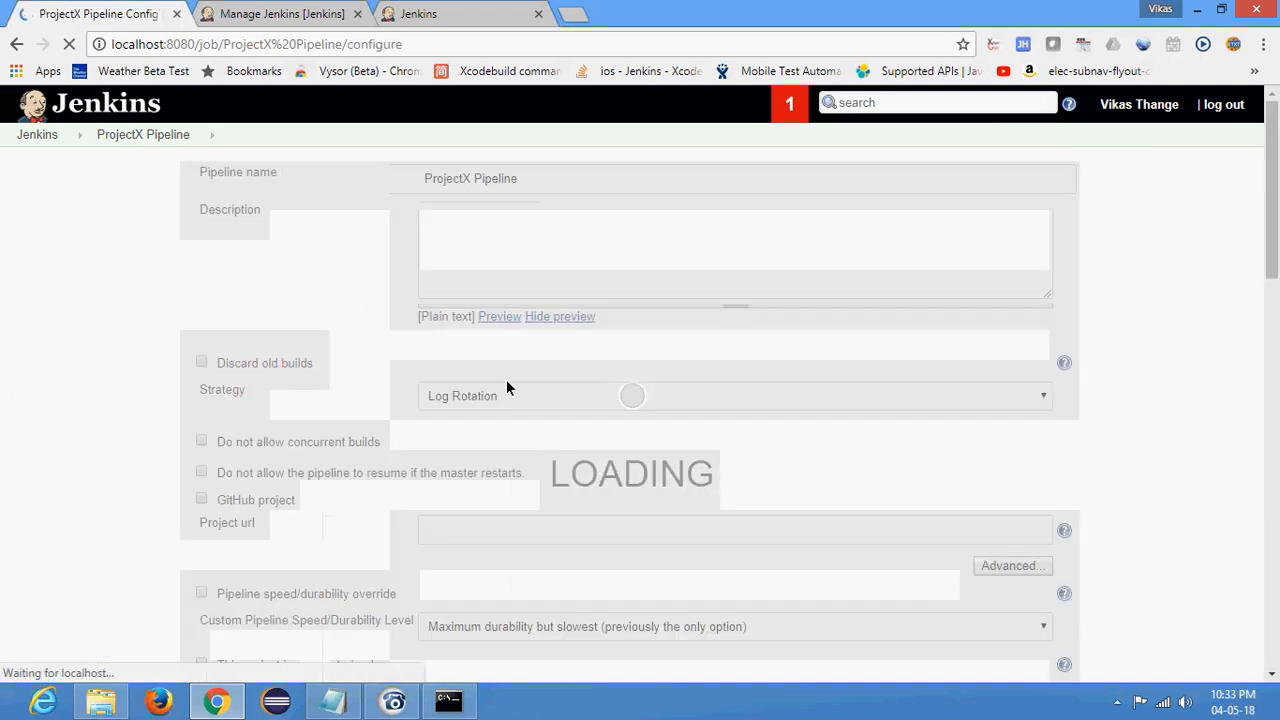
{"action": "scroll", "coordinate": [507, 376], "scroll_direction": "down", "scroll_amount": 12}
{"action": "scroll", "coordinate": [503, 356], "scroll_direction": "down", "scroll_amount": 3}
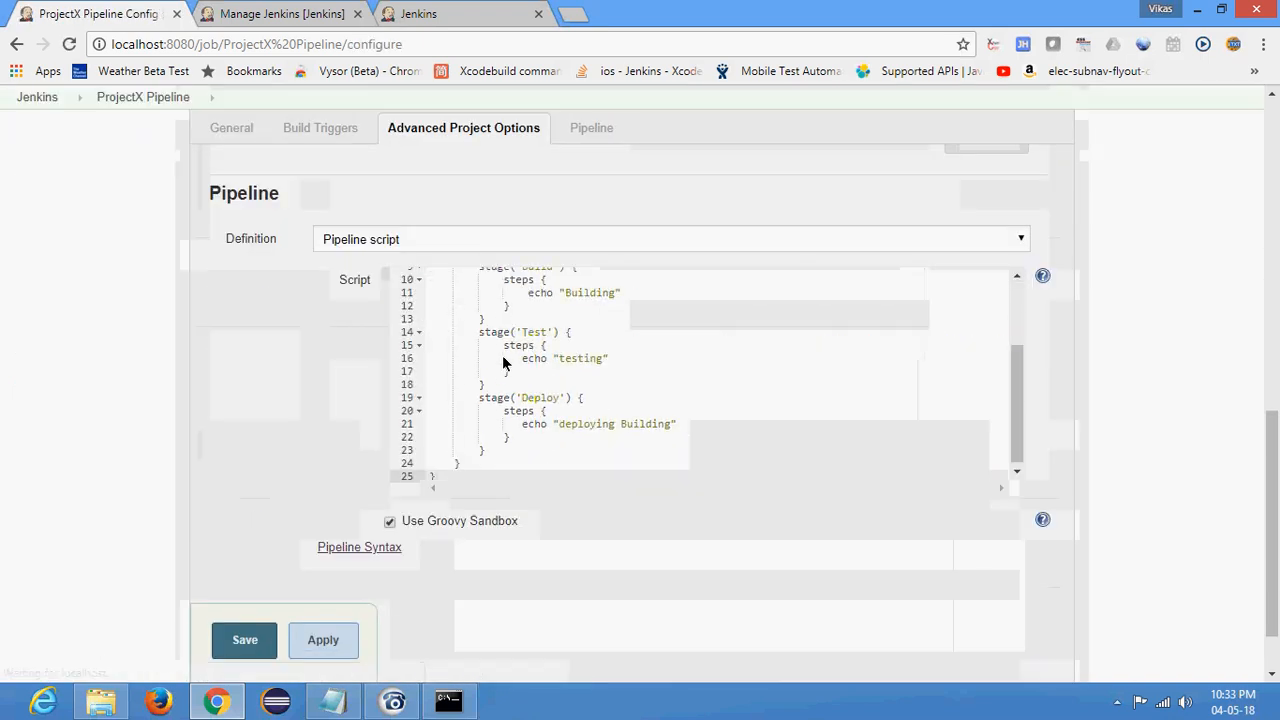
{"action": "scroll", "coordinate": [506, 342], "scroll_direction": "up", "scroll_amount": 1}
{"action": "scroll", "coordinate": [506, 346], "scroll_direction": "up", "scroll_amount": 2}
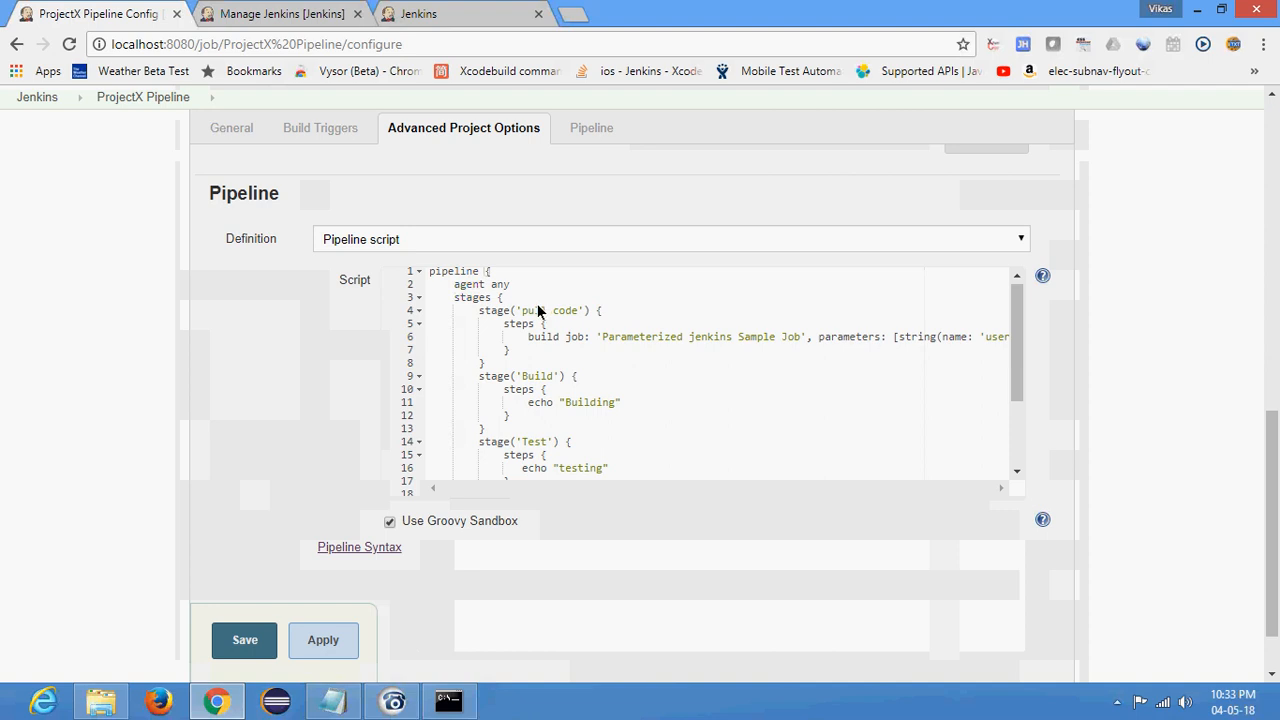
{"action": "left_click", "coordinate": [524, 337]}
{"action": "key", "text": "End"}
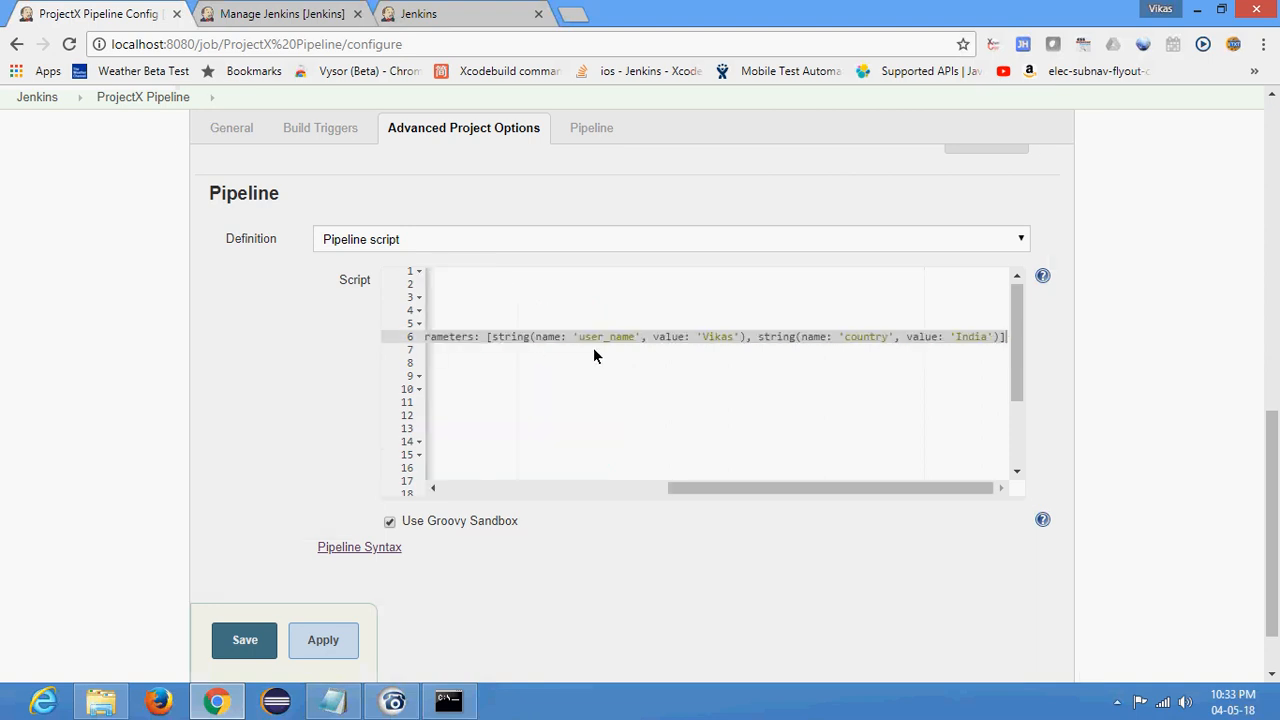
{"action": "key", "text": "BackSpace"}
{"action": "left_click_drag", "start_coordinate": [516, 310], "coordinate": [583, 303]}
{"action": "left_click", "coordinate": [583, 311]}
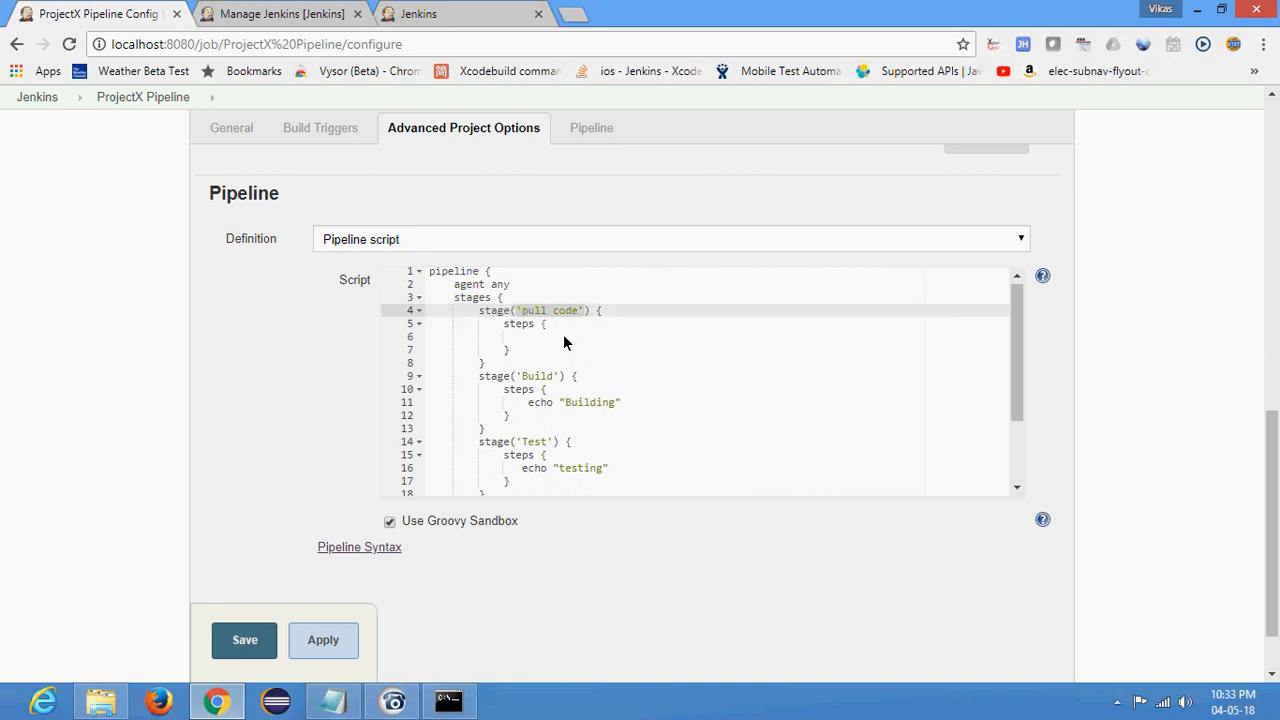
{"action": "left_click", "coordinate": [548, 340]}
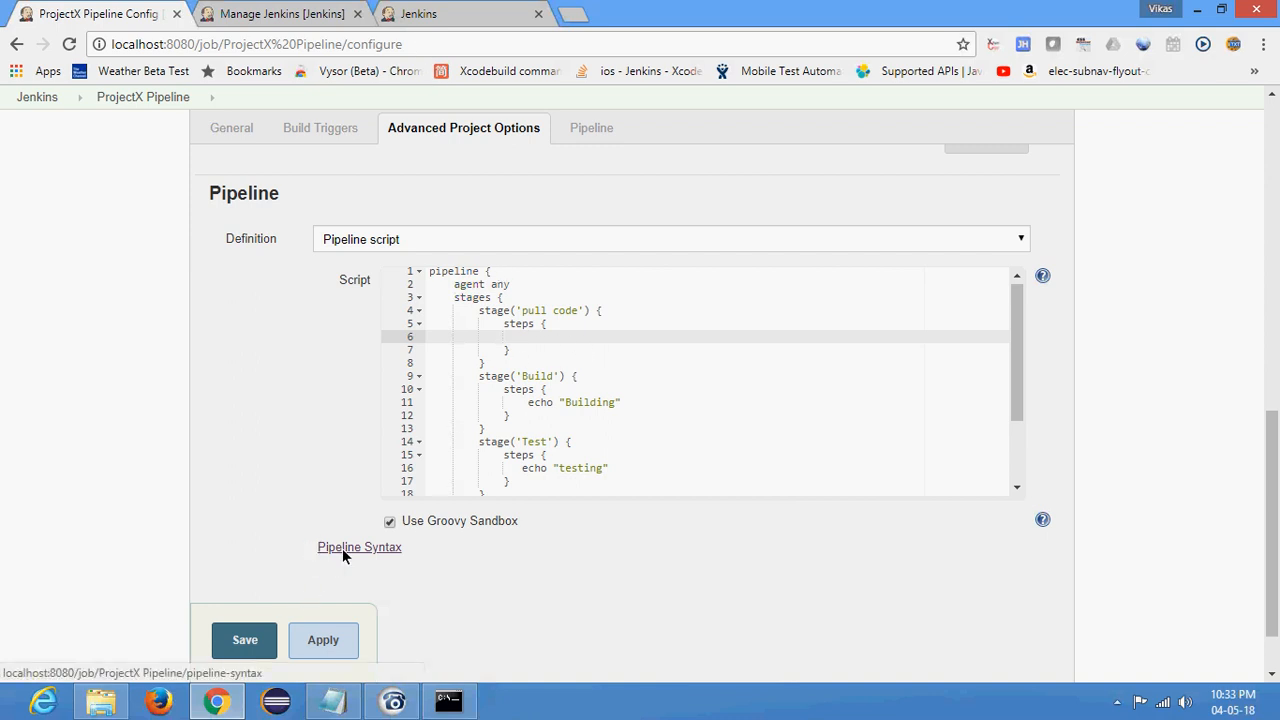
- Close the Manage Jenkins and Parameterized jenkins Sample Job pages, leaving only the ProjectX Pipeline configuration open
{"action": "left_click", "coordinate": [264, 12]}
{"action": "left_click", "coordinate": [458, 10]}
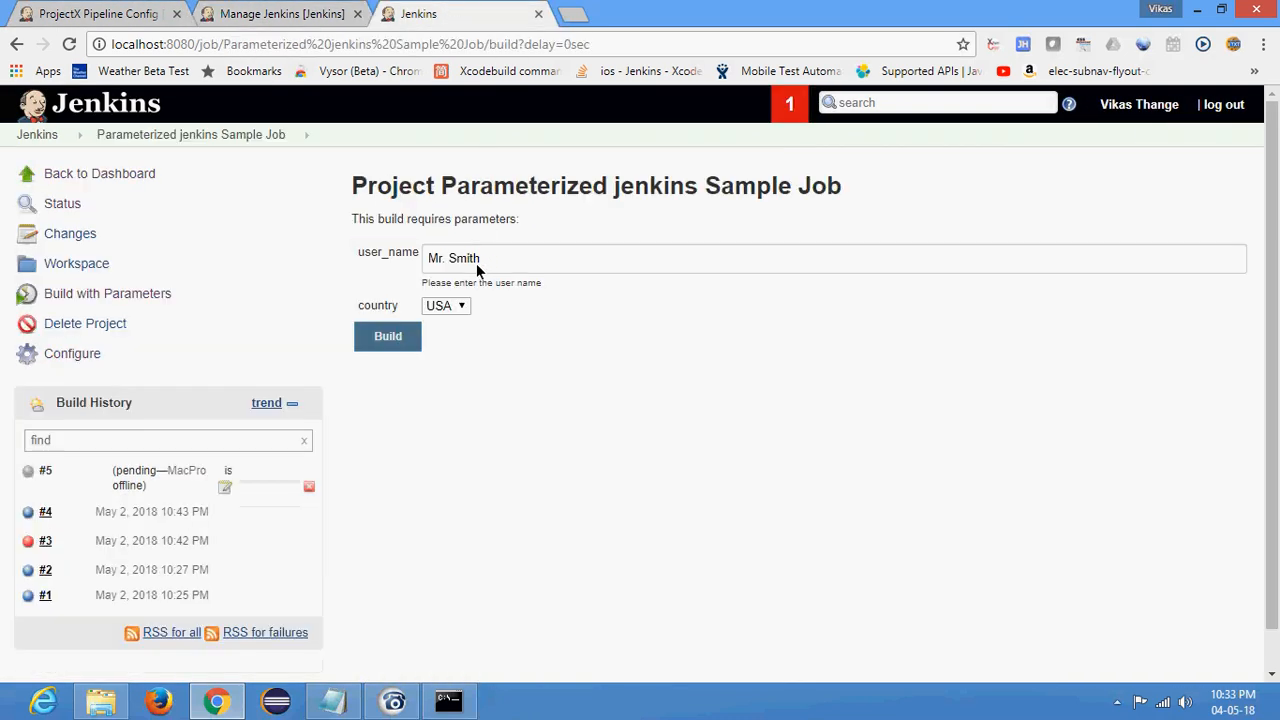
{"action": "left_click", "coordinate": [288, 11]}
{"action": "left_click", "coordinate": [358, 14]}
{"action": "left_click", "coordinate": [358, 14]}
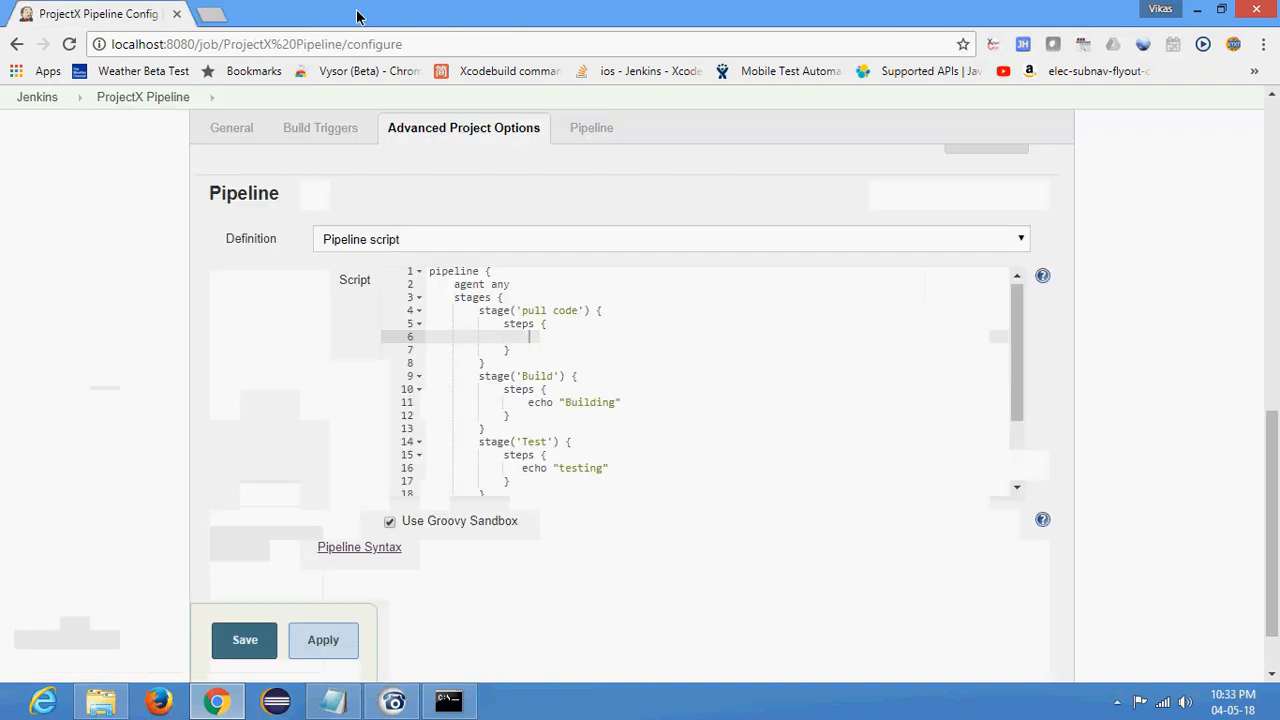
- Open Pipeline Syntax for ProjectX Pipeline and choose 'git: Git' as the sample step
{"action": "left_click", "coordinate": [363, 548]}
{"action": "left_click", "coordinate": [527, 317]}
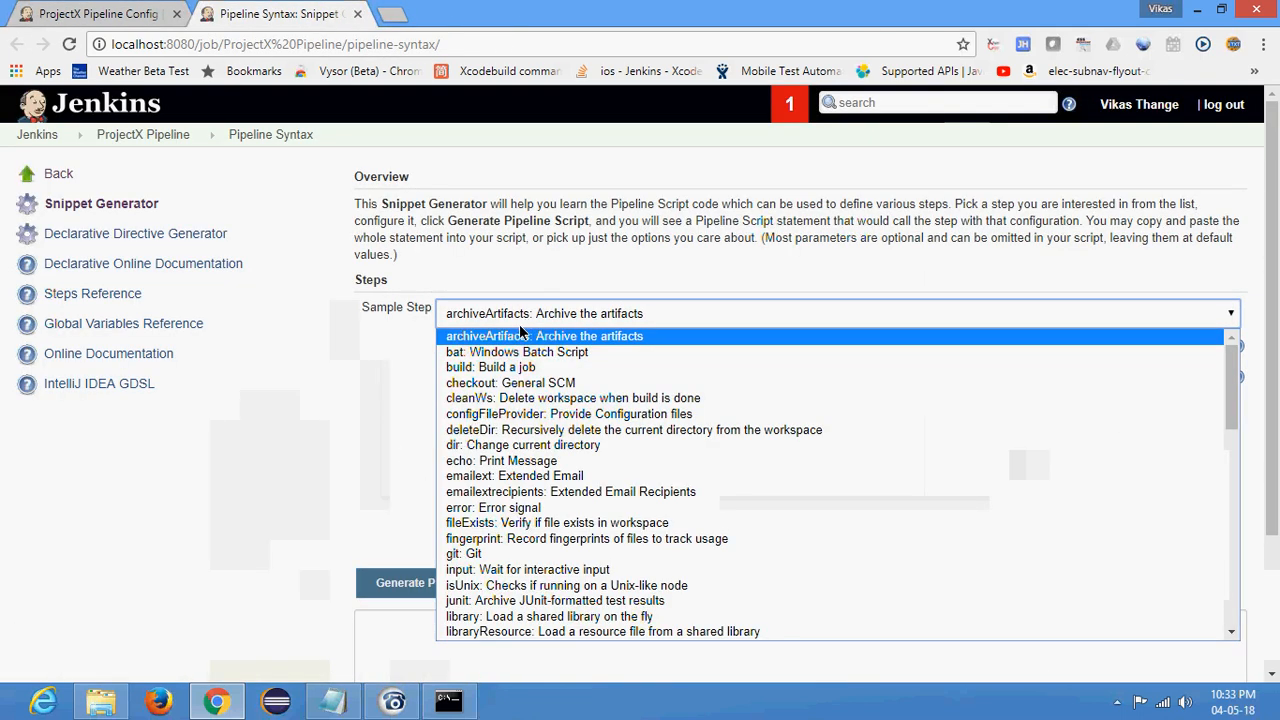
{"action": "scroll", "coordinate": [517, 527], "scroll_direction": "down", "scroll_amount": 4}
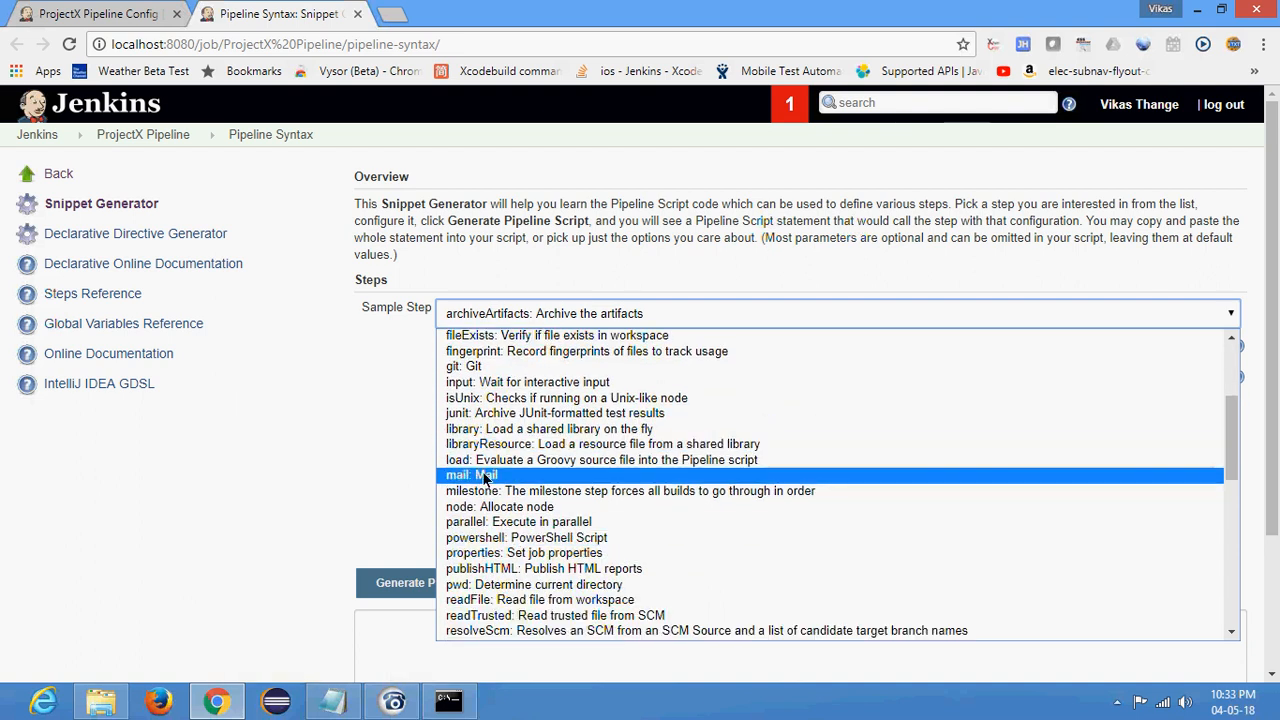
{"action": "left_click", "coordinate": [478, 368]}
{"action": "scroll", "coordinate": [300, 396], "scroll_direction": "down", "scroll_amount": 2}
{"action": "left_click", "coordinate": [583, 212]}
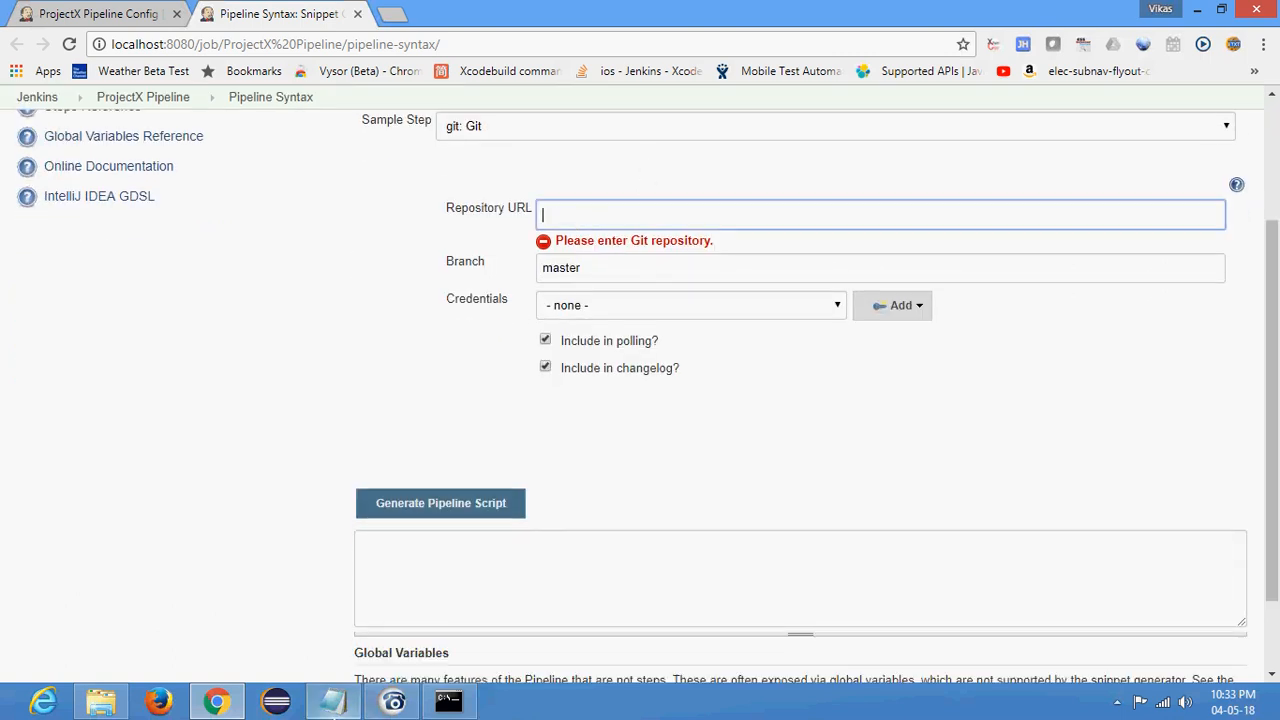
{"action": "left_click", "coordinate": [333, 701]}
{"action": "left_click_drag", "start_coordinate": [837, 75], "coordinate": [331, 80]}
{"action": "key", "text": "ctrl+c"}
{"action": "left_click", "coordinate": [333, 701]}
{"action": "key", "text": "ctrl+v"}
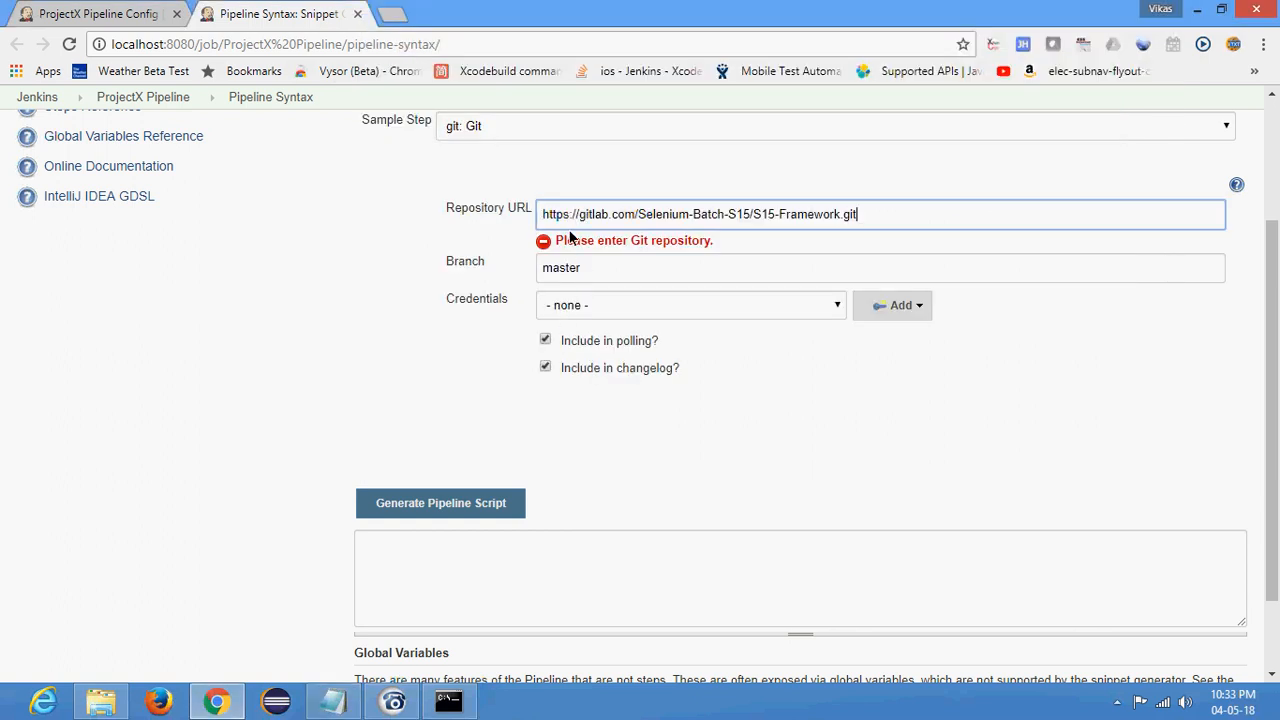
{"action": "left_click", "coordinate": [371, 287]}
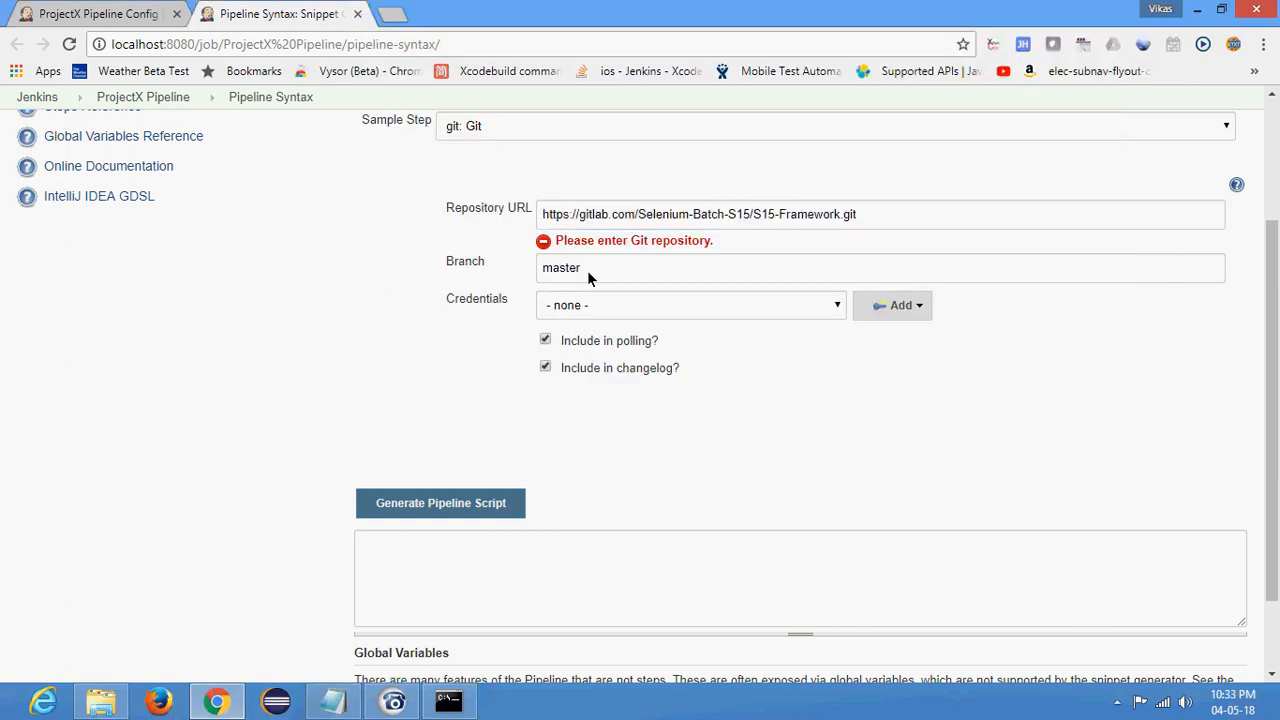
- Select the saved GitLab credentials for the Git step and generate the pipeline script
{"action": "left_click", "coordinate": [598, 307]}
{"action": "left_click", "coordinate": [619, 350]}
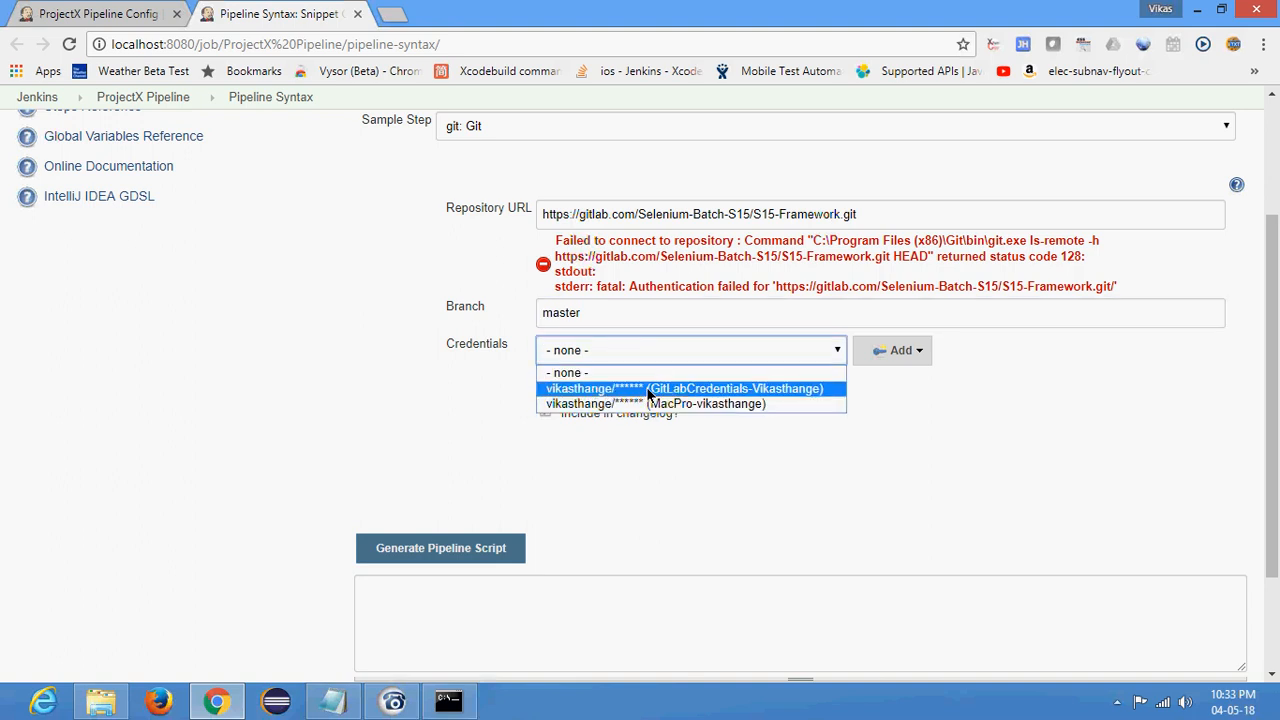
{"action": "left_click", "coordinate": [648, 390]}
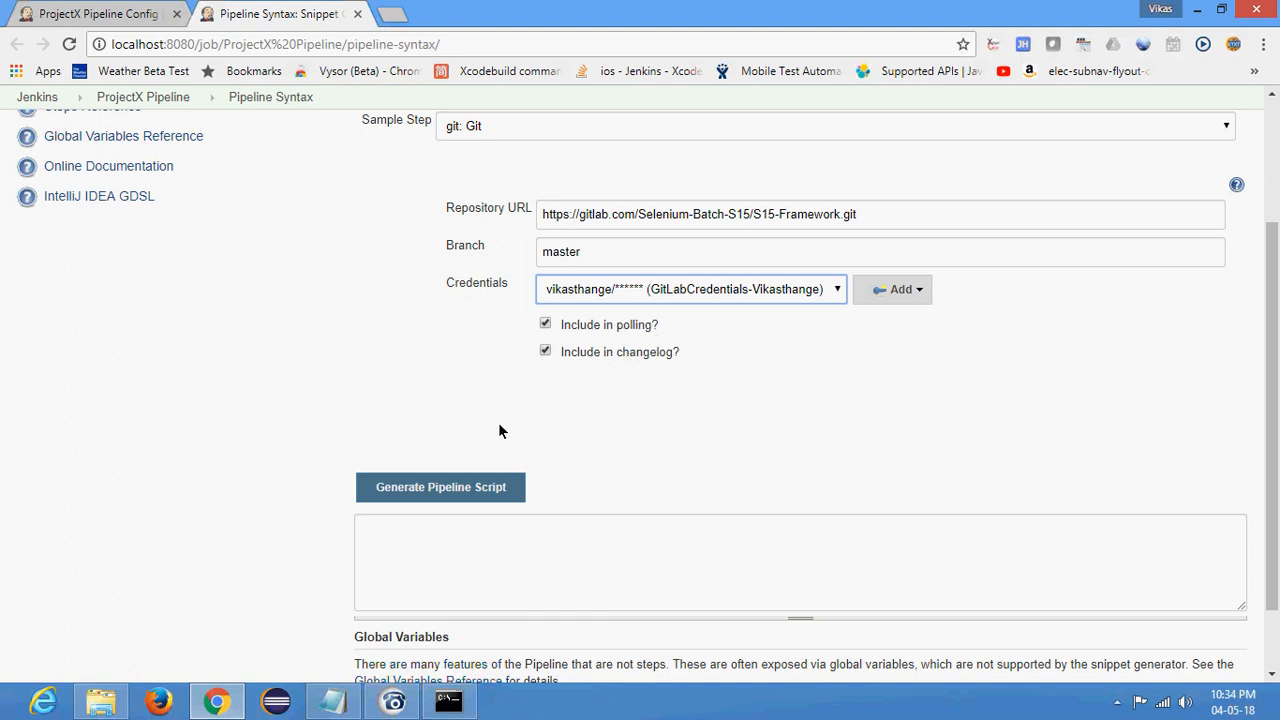
{"action": "left_click", "coordinate": [446, 493]}
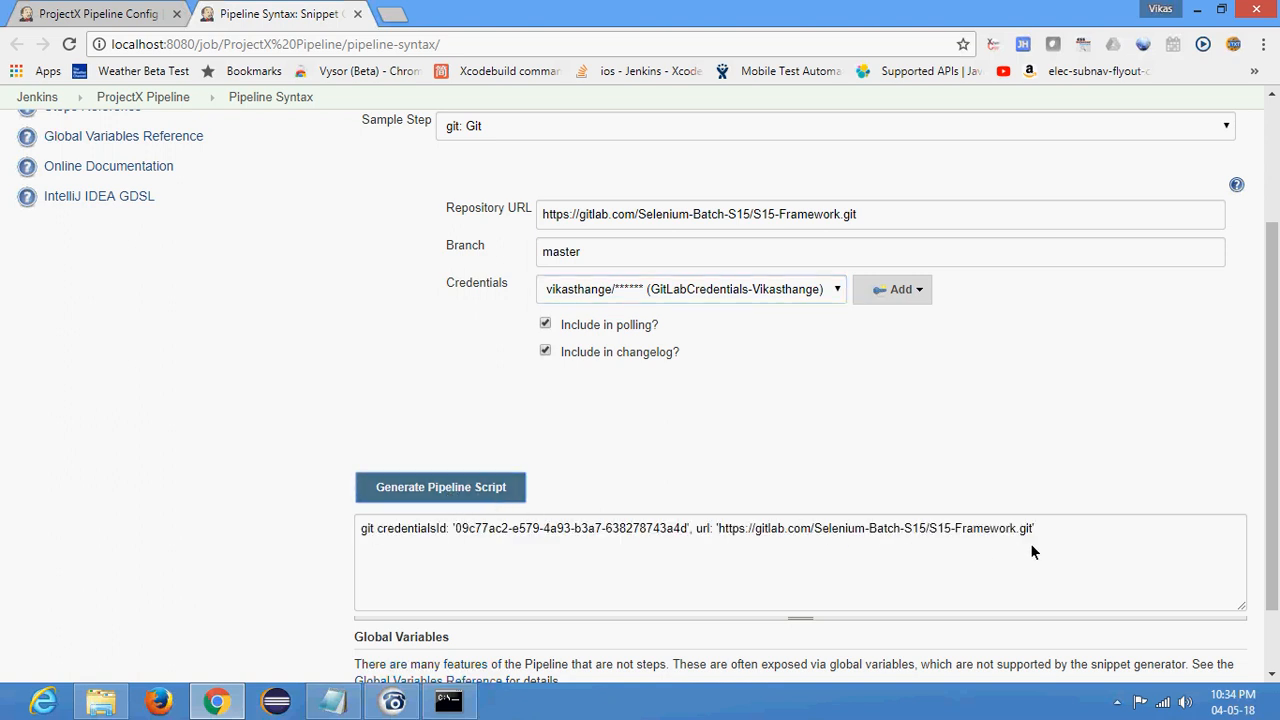
- Copy the generated git statement into the empty steps block of the pull code stage in the ProjectX Pipeline script
{"action": "left_click", "coordinate": [362, 535]}
{"action": "double_click", "coordinate": [397, 530]}
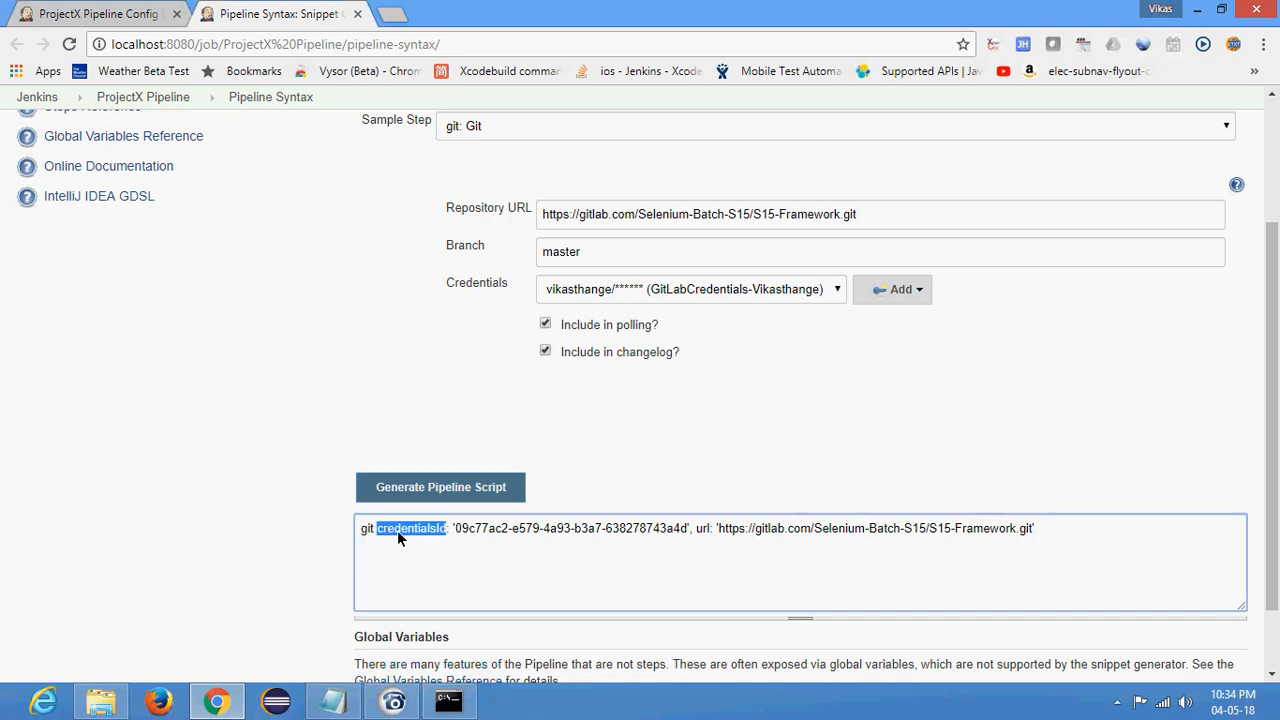
{"action": "double_click", "coordinate": [703, 531]}
{"action": "left_click_drag", "start_coordinate": [1044, 526], "coordinate": [194, 554]}
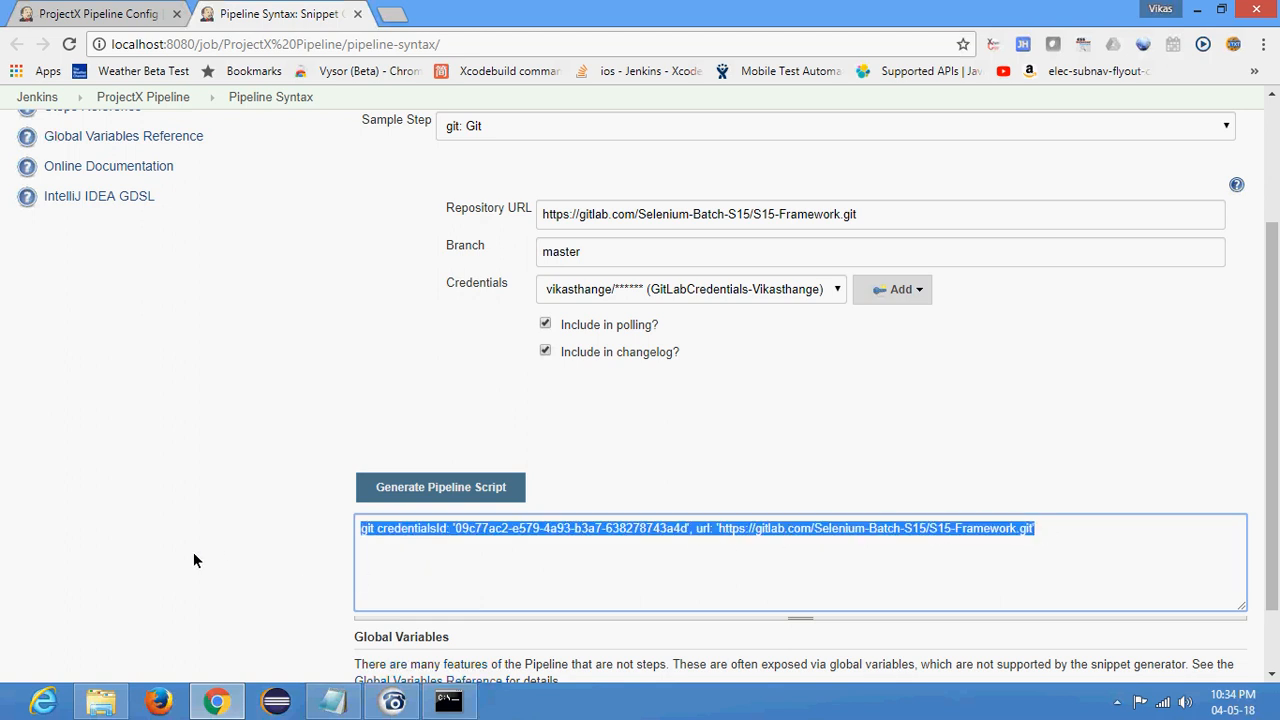
{"action": "left_click", "coordinate": [130, 14]}
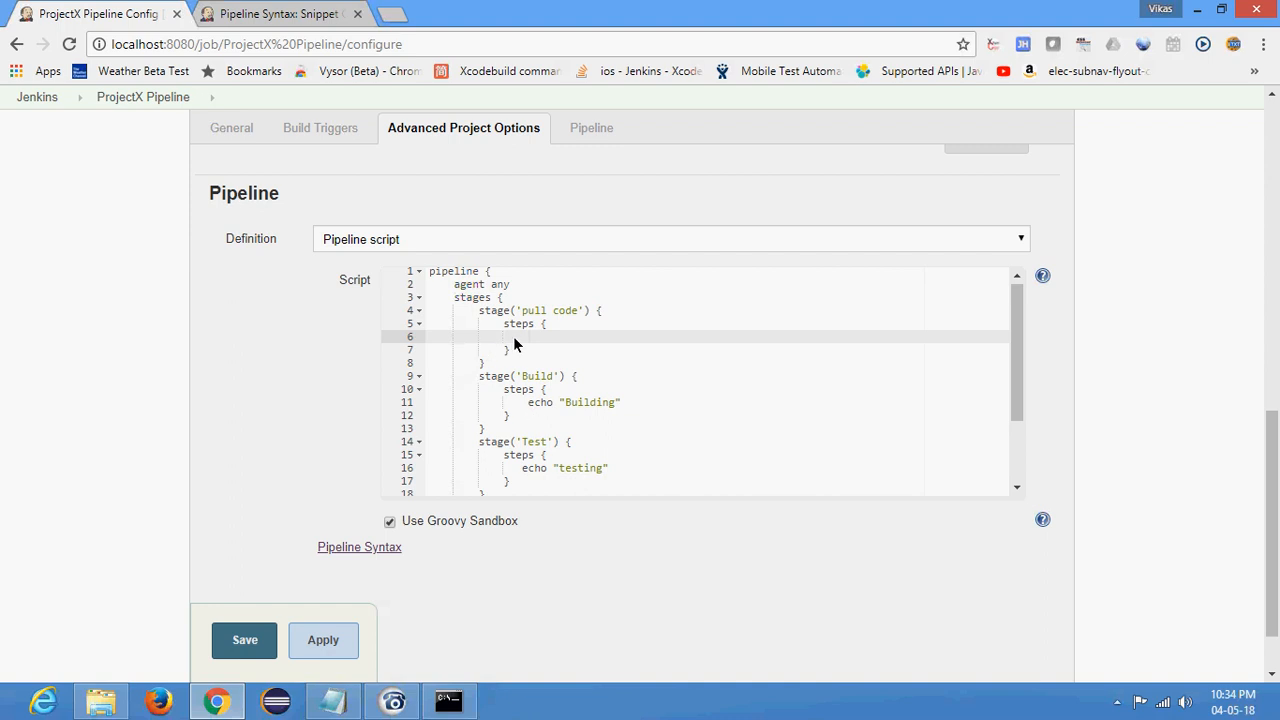
{"action": "key", "text": "ctrl+v"}
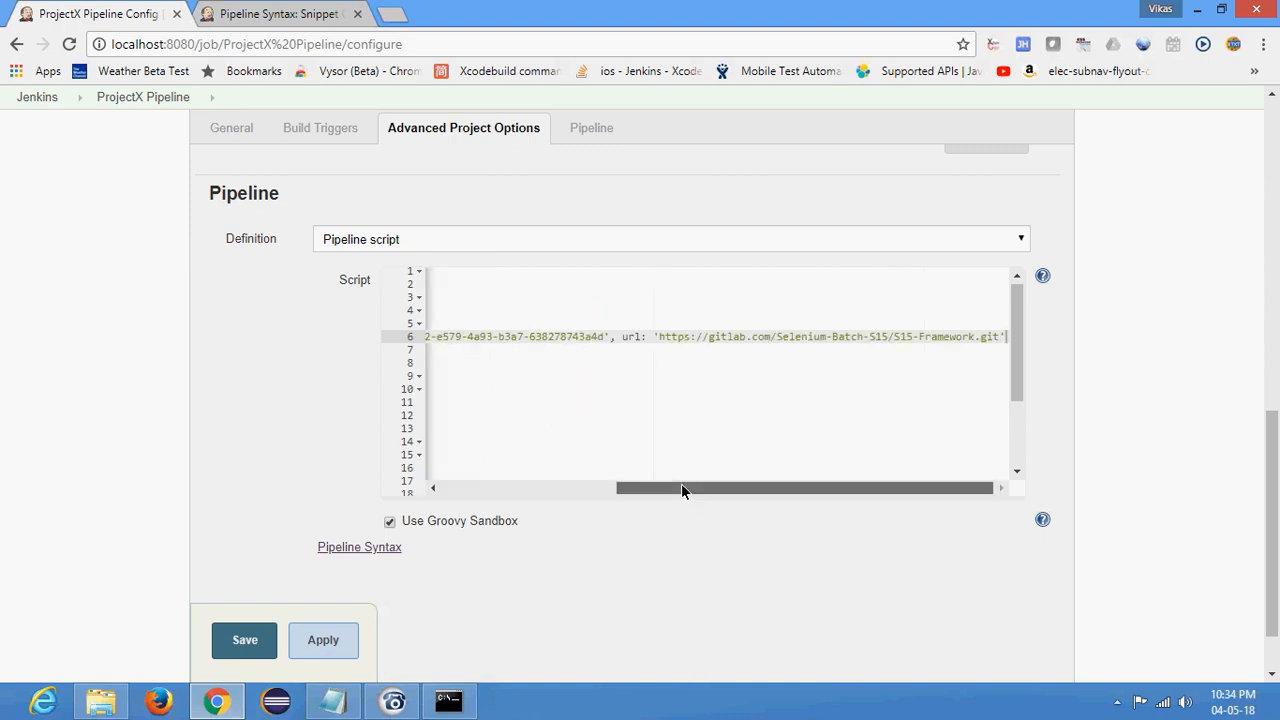
{"action": "left_click_drag", "start_coordinate": [681, 487], "coordinate": [496, 490]}
{"action": "left_click_drag", "start_coordinate": [476, 311], "coordinate": [488, 364]}
- Replace the echo "Building" statement in the Build stage with bat 'mvn clean compile'
{"action": "left_click", "coordinate": [527, 404]}
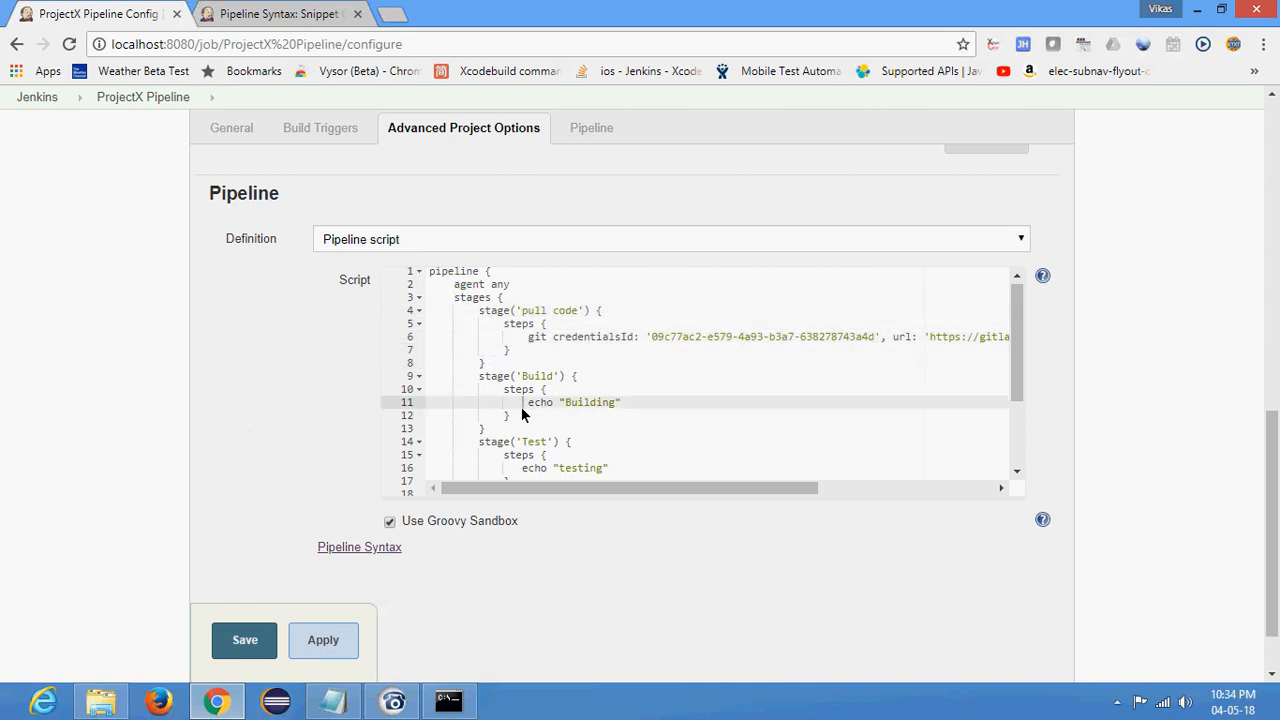
{"action": "left_click", "coordinate": [620, 404], "text": "shift"}
{"action": "key", "text": "BackSpace"}
{"action": "scroll", "coordinate": [670, 412], "scroll_direction": "down", "scroll_amount": 1}
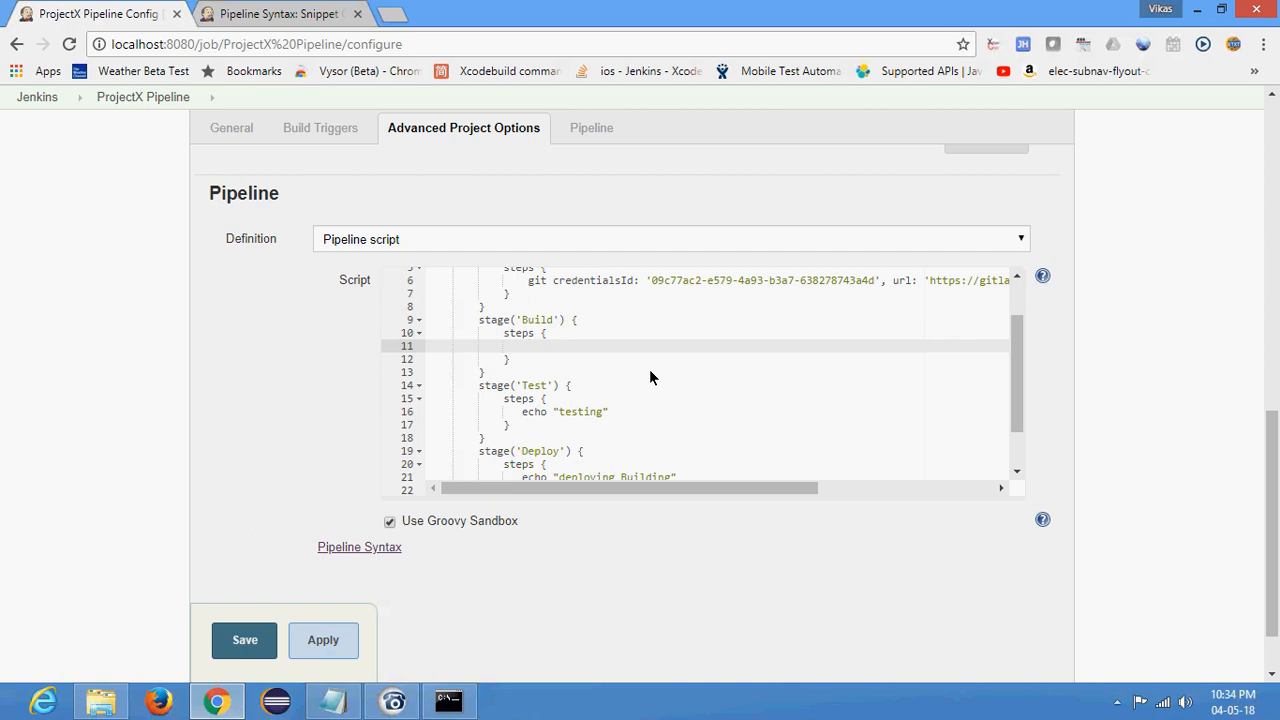
{"action": "type", "text": "bat"}
{"action": "type", "text": "'mvn clean compile"}
- Remove the echo "testing" statement from the Test stage's steps
{"action": "left_click", "coordinate": [519, 412]}
{"action": "left_click", "coordinate": [612, 412]}
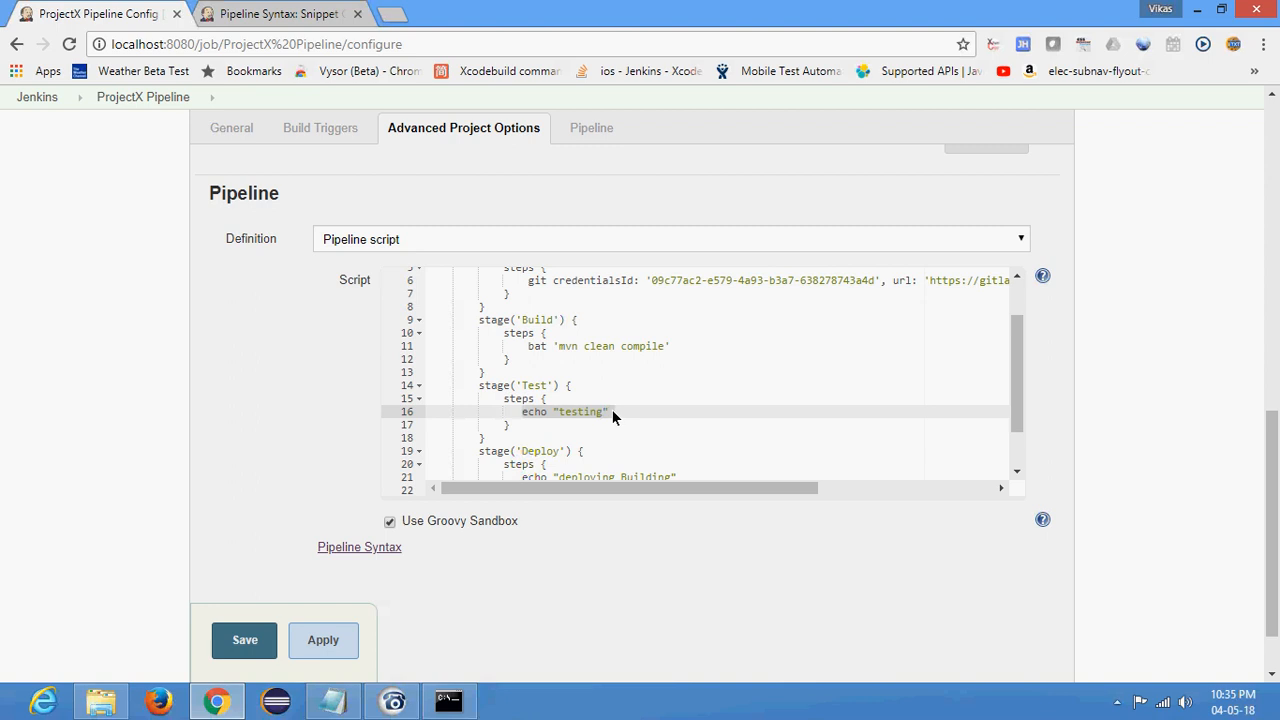
{"action": "key", "text": "BackSpace"}
{"action": "type", "text": "bat "}
{"action": "type", "text": "mvn clean"}
{"action": "key", "text": "BackSpace"}
{"action": "key", "text": "BackSpace"}
{"action": "key", "text": "BackSpace"}
{"action": "key", "text": "BackSpace"}
{"action": "key", "text": "BackSpace"}
{"action": "key", "text": "BackSpace"}
{"action": "key", "text": "BackSpace"}
{"action": "key", "text": "BackSpace"}
{"action": "key", "text": "BackSpace"}
{"action": "key", "text": "BackSpace"}
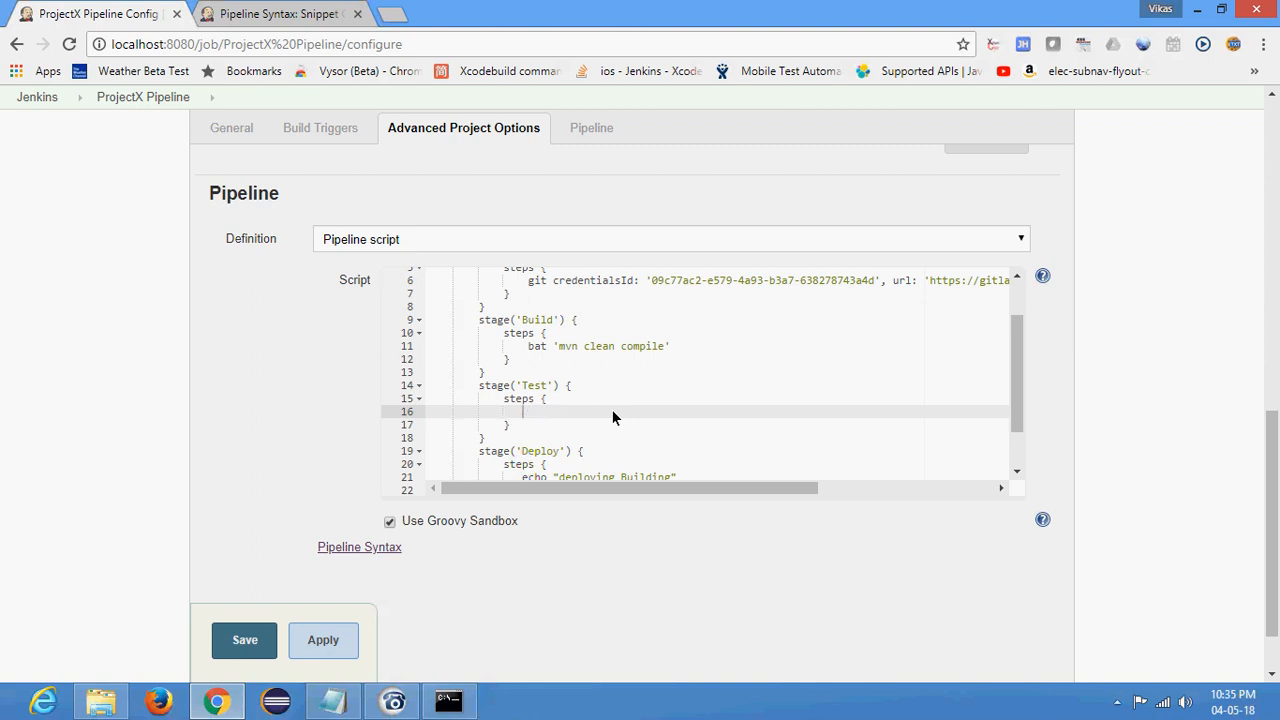
- Go from the Pipeline Syntax page to the dashboard and view the Search Product Tests project in a new tab
{"action": "left_click", "coordinate": [283, 13]}
{"action": "left_click", "coordinate": [347, 402]}
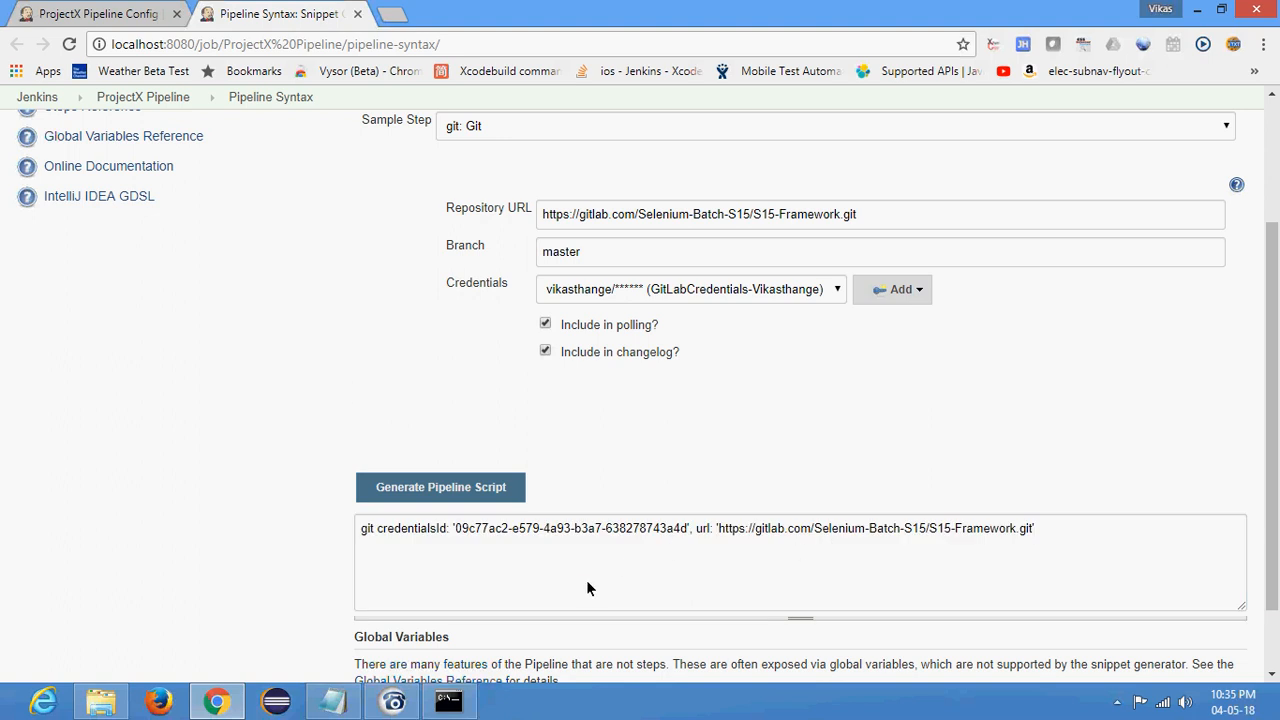
{"action": "double_click", "coordinate": [990, 528]}
{"action": "left_click", "coordinate": [946, 529]}
{"action": "left_click", "coordinate": [241, 303]}
{"action": "scroll", "coordinate": [274, 376], "scroll_direction": "up", "scroll_amount": 2}
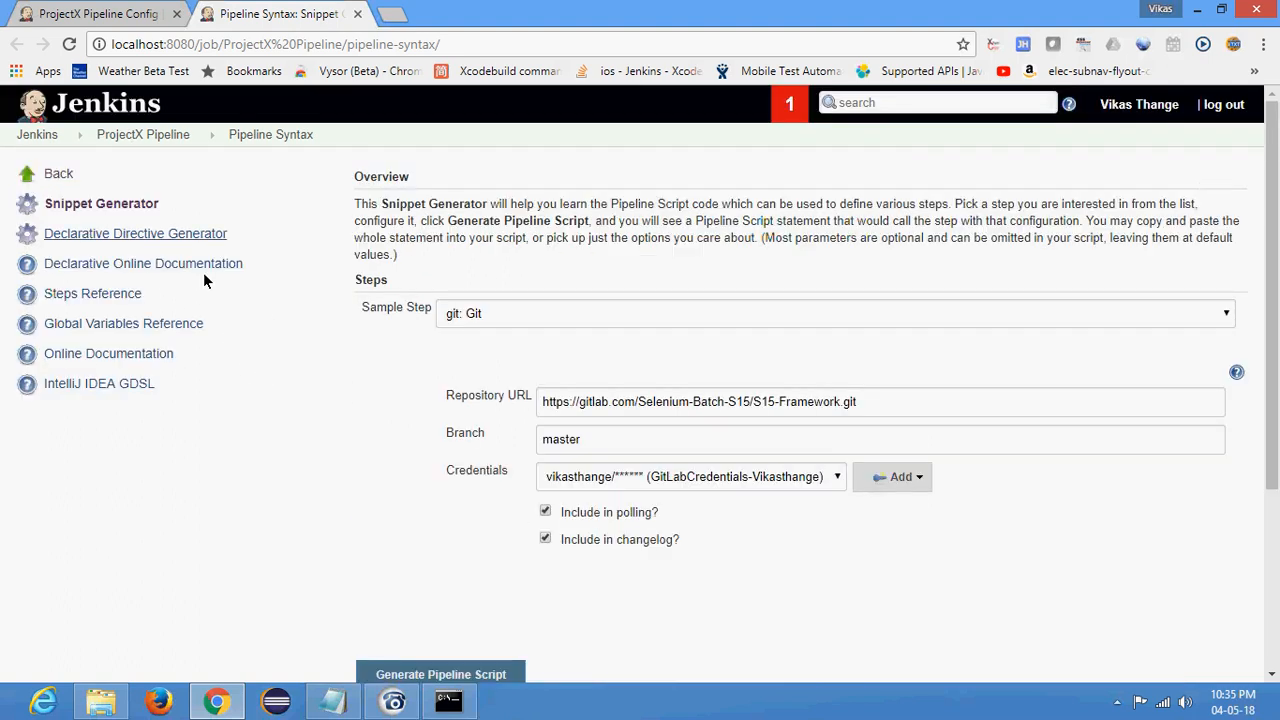
{"action": "left_click", "coordinate": [37, 134]}
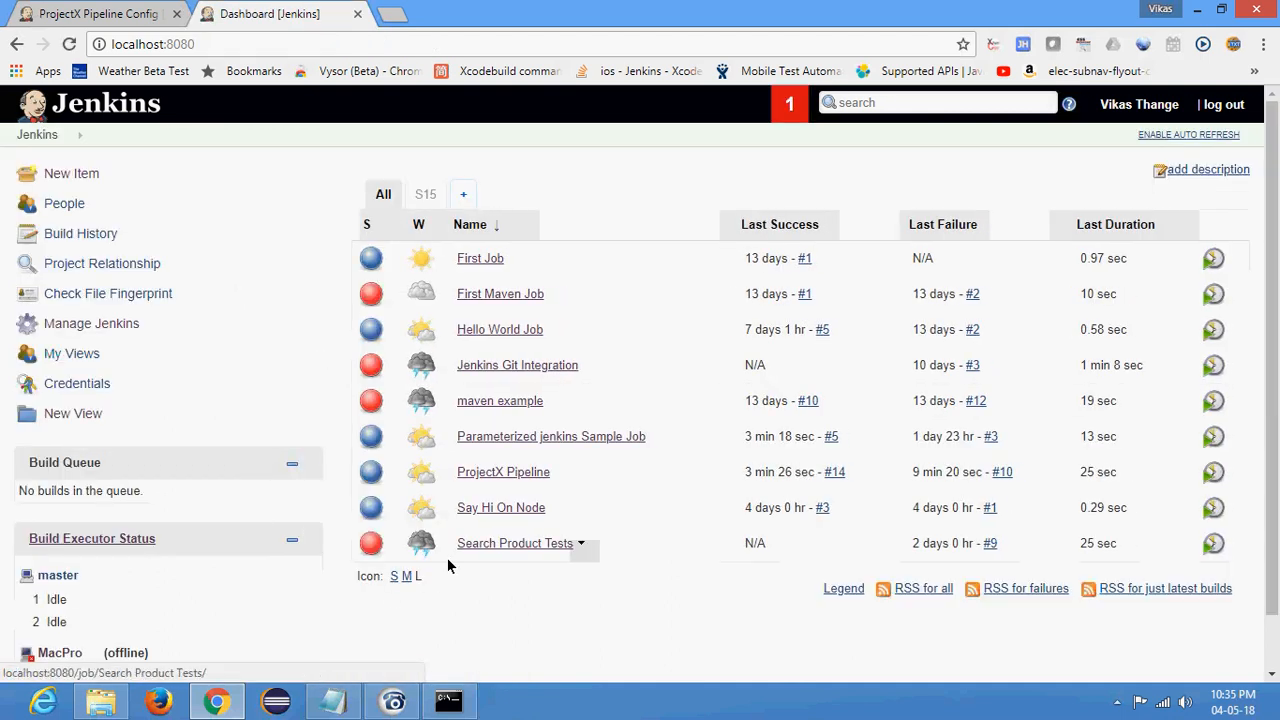
{"action": "middle_click", "coordinate": [502, 543]}
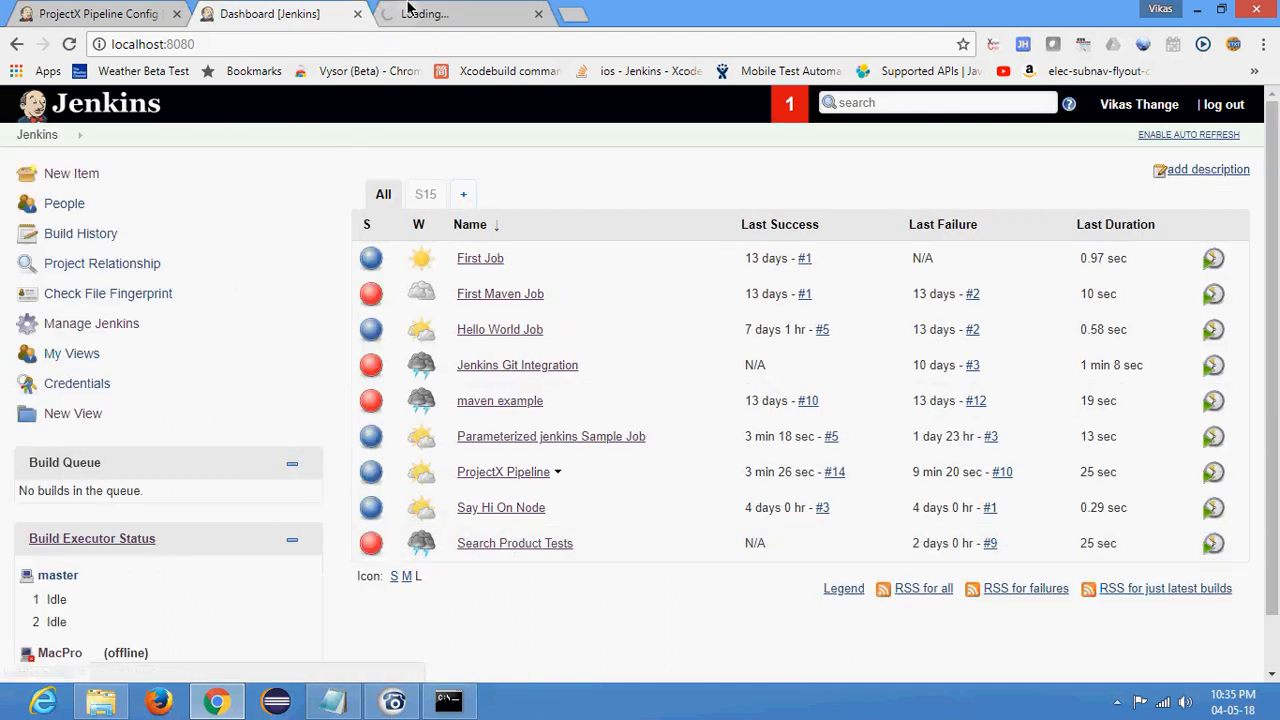
{"action": "key", "text": "ctrl+Tab"}
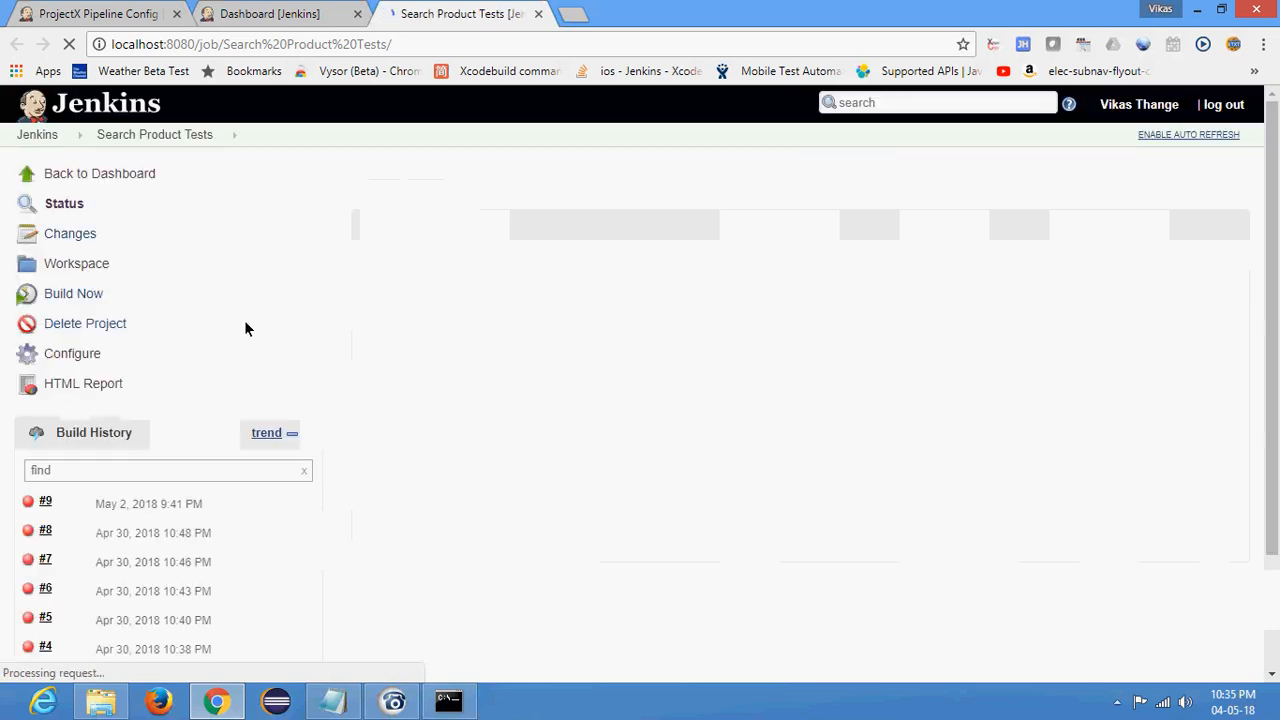
{"action": "scroll", "coordinate": [156, 267], "scroll_direction": "down", "scroll_amount": 2}
{"action": "scroll", "coordinate": [91, 229], "scroll_direction": "up", "scroll_amount": 2}
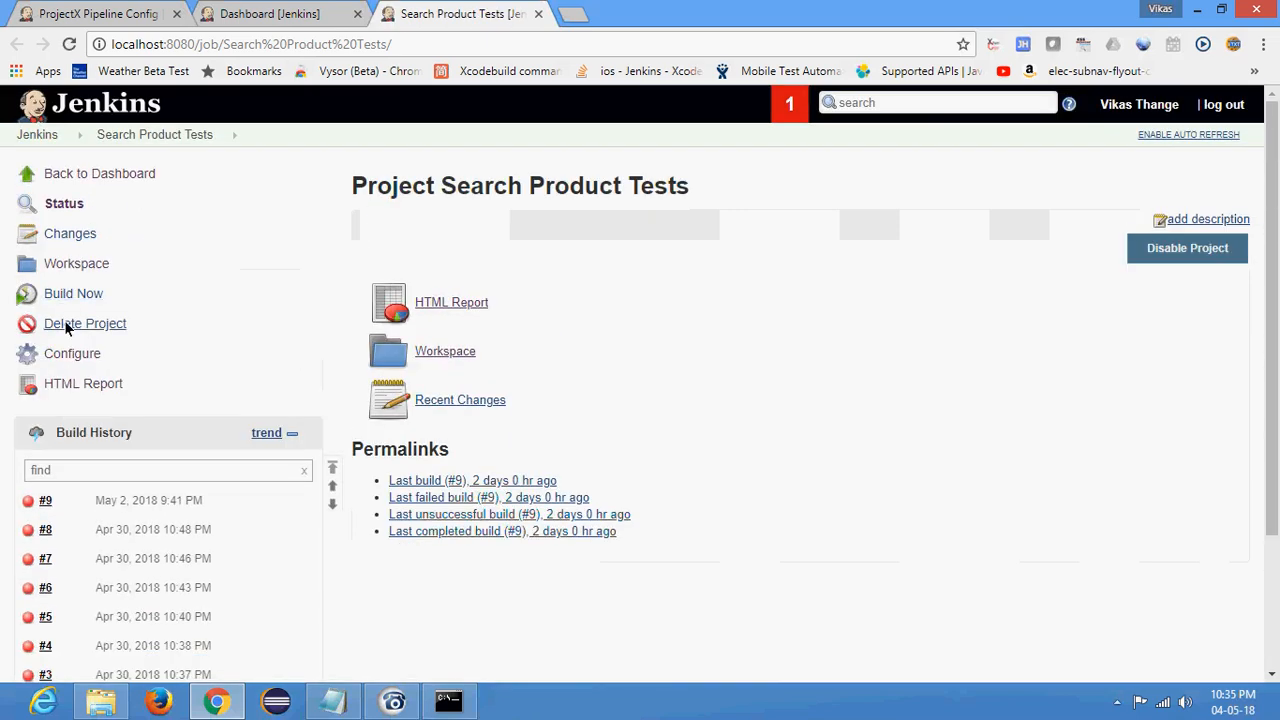
- Open the Search Product Tests configuration and copy the -Dtest=com.app.test.SearchProductsTest argument from its Maven goals
{"action": "left_click", "coordinate": [72, 354]}
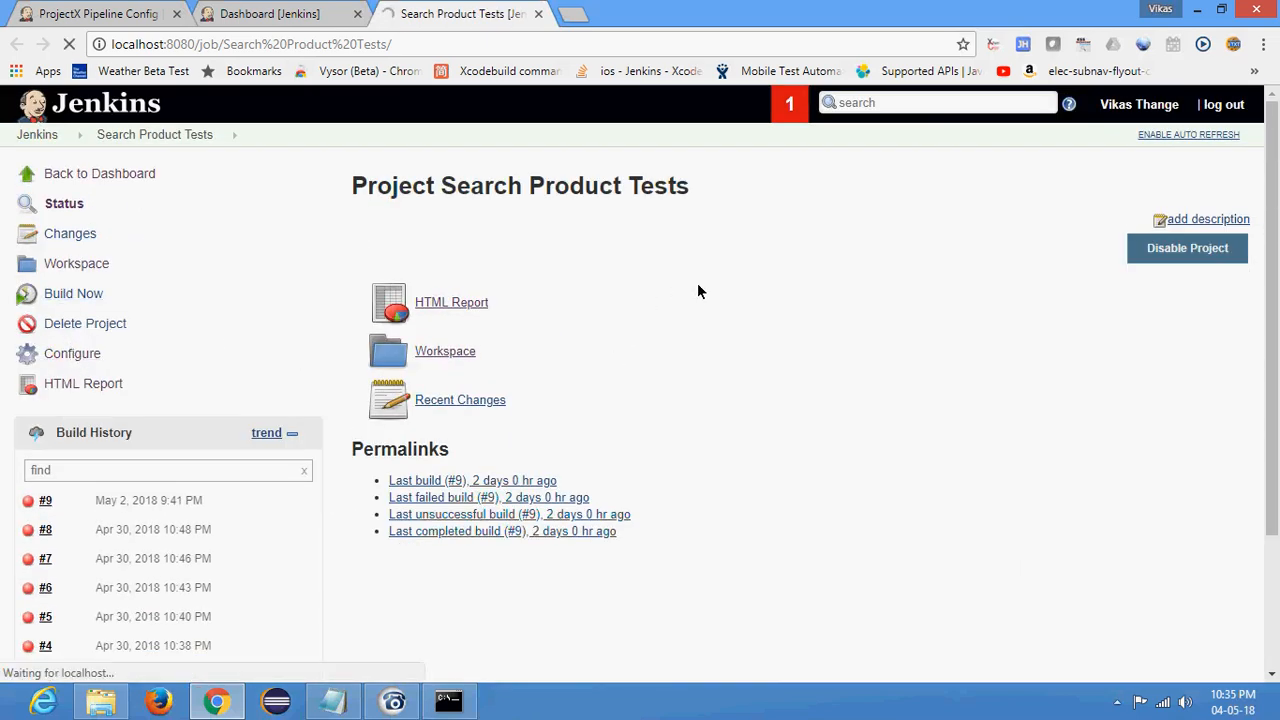
{"action": "scroll", "coordinate": [697, 290], "scroll_direction": "down", "scroll_amount": 5}
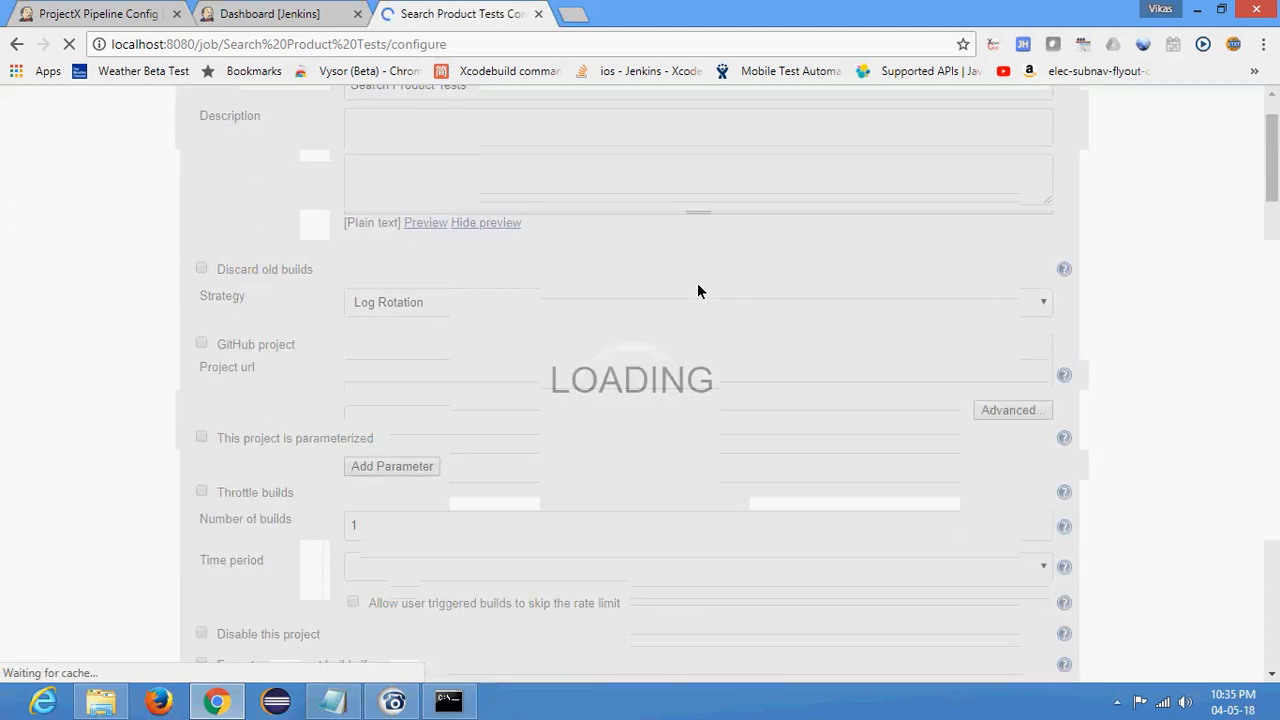
{"action": "scroll", "coordinate": [697, 290], "scroll_direction": "down", "scroll_amount": 1}
{"action": "scroll", "coordinate": [572, 301], "scroll_direction": "up", "scroll_amount": 1}
{"action": "scroll", "coordinate": [564, 430], "scroll_direction": "down", "scroll_amount": 2}
{"action": "scroll", "coordinate": [560, 420], "scroll_direction": "down", "scroll_amount": 9}
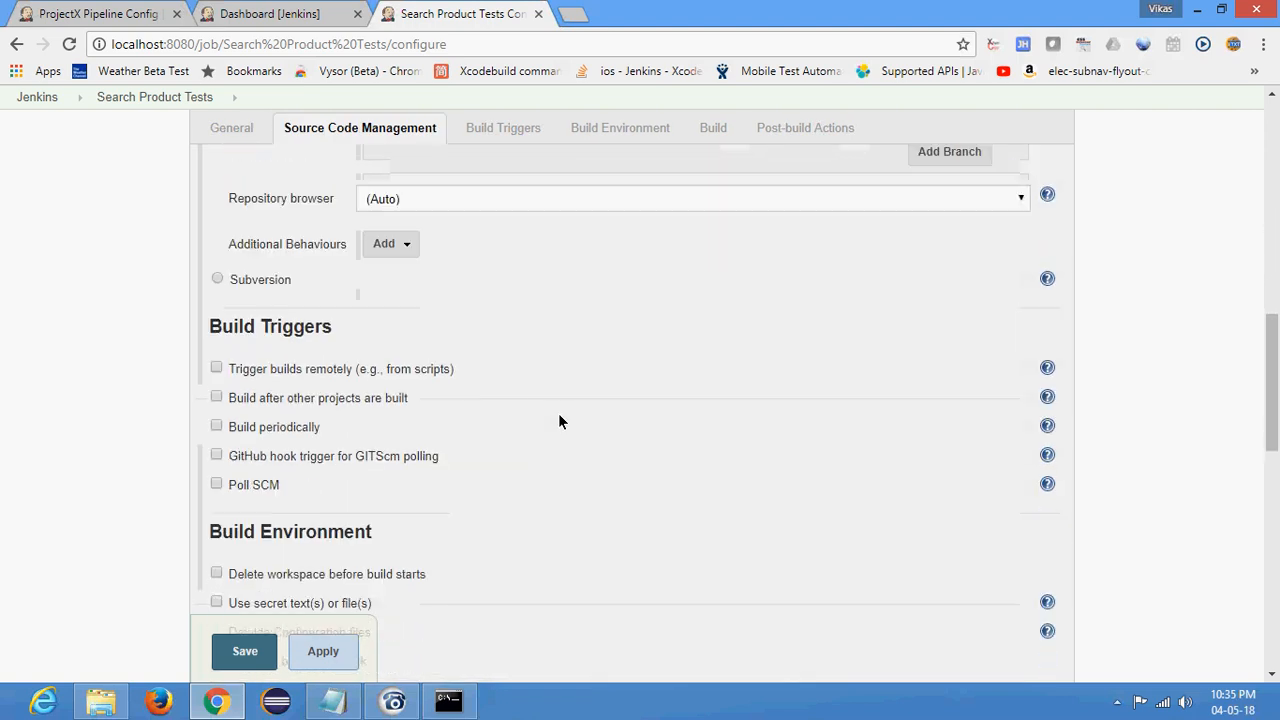
{"action": "left_click_drag", "start_coordinate": [345, 321], "coordinate": [371, 329]}
{"action": "left_click", "coordinate": [387, 322]}
{"action": "double_click", "coordinate": [387, 322]}
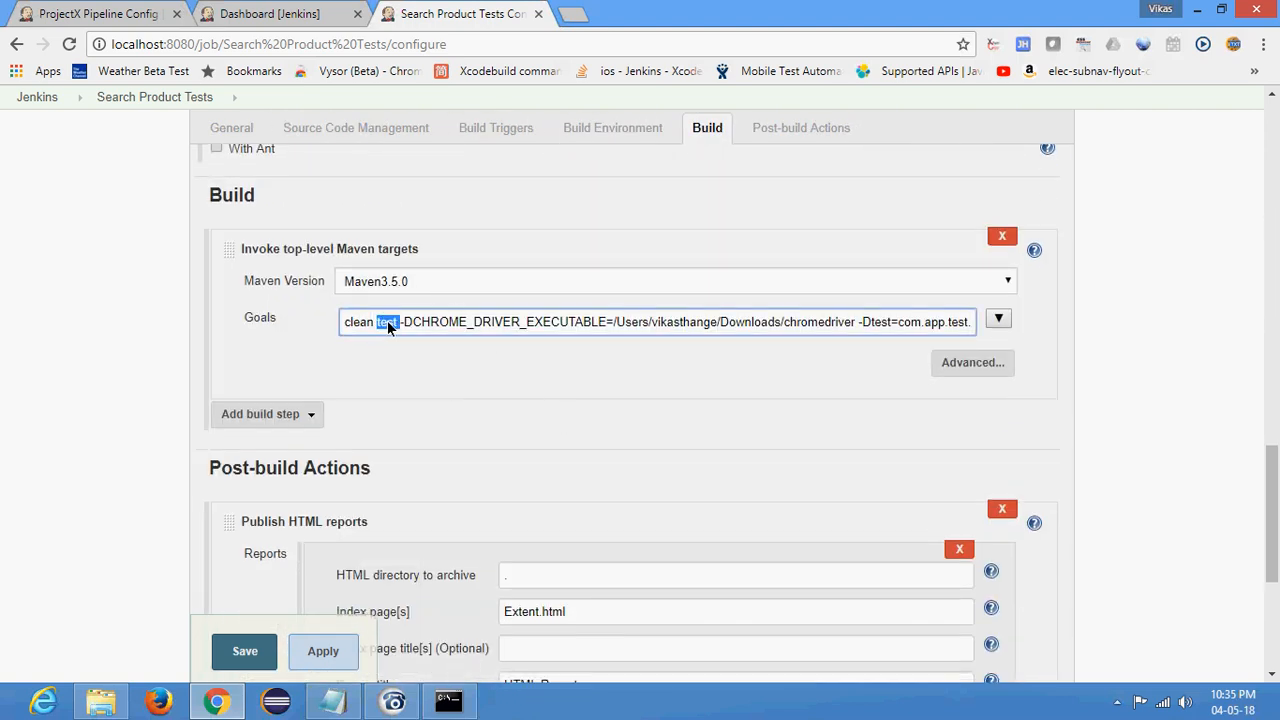
{"action": "left_click", "coordinate": [393, 325]}
{"action": "left_click_drag", "start_coordinate": [858, 322], "coordinate": [990, 322]}
{"action": "key", "text": "ctrl+c"}
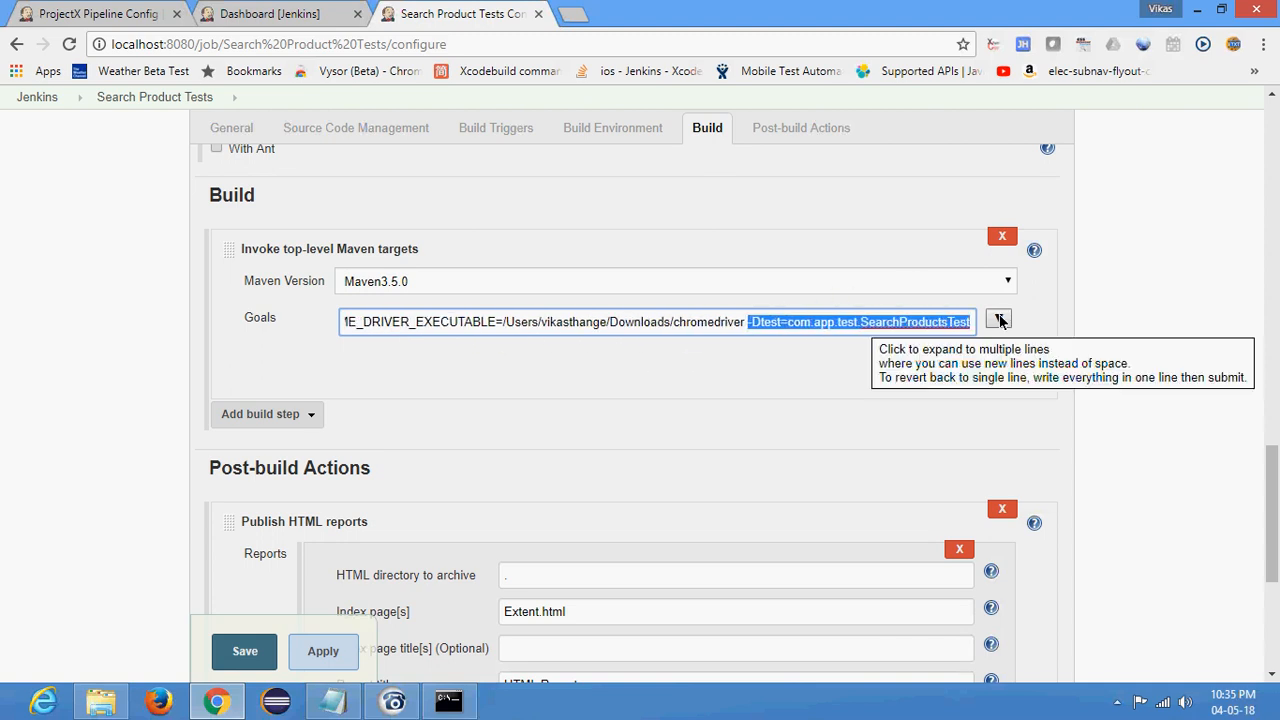
- Add bat 'mvn test -Dtest=com.app.test.SearchProductsTest' to the Test stage's steps in the ProjectX Pipeline script
{"action": "left_click", "coordinate": [252, 12]}
{"action": "left_click", "coordinate": [88, 12]}
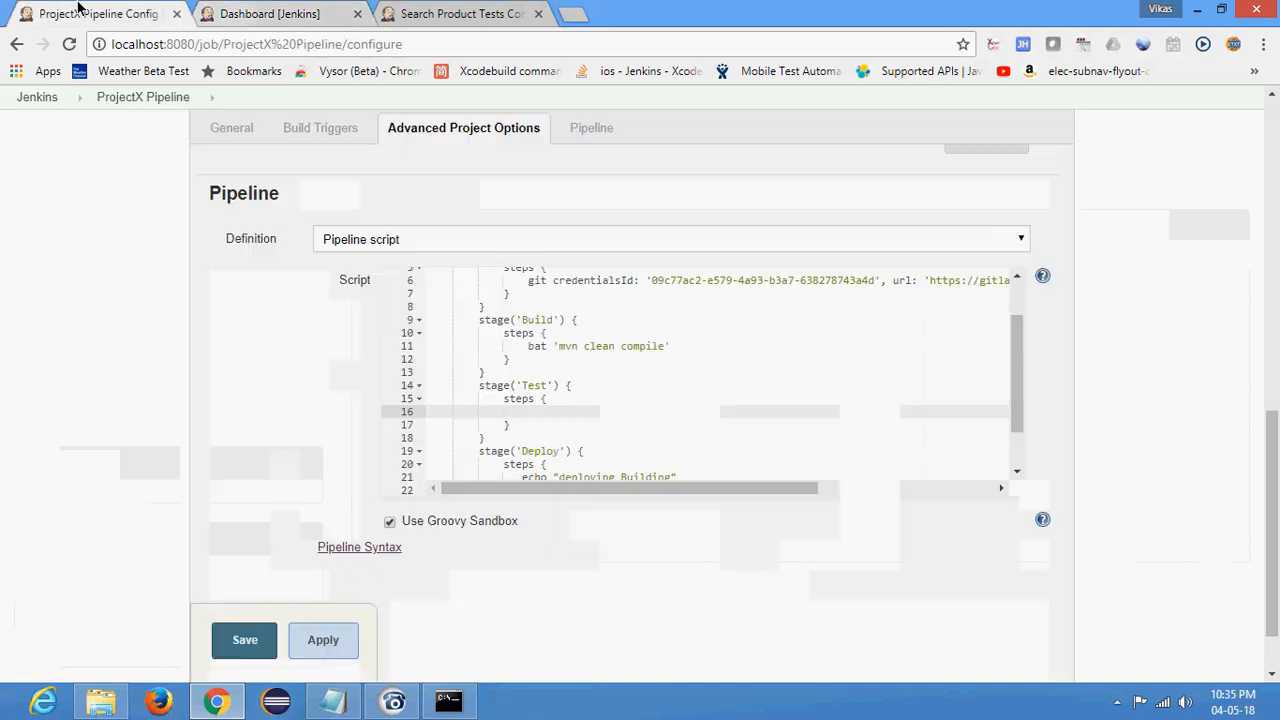
{"action": "type", "text": "at"}
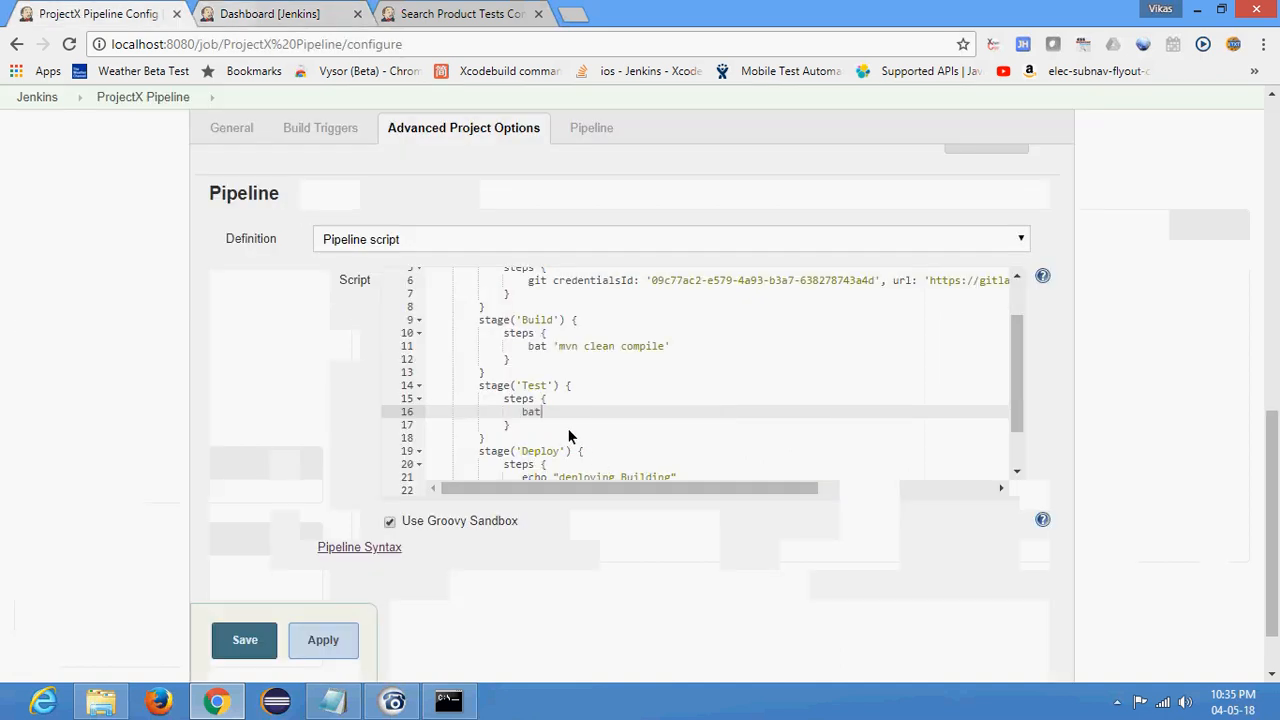
{"action": "type", "text": " 'mvn "}
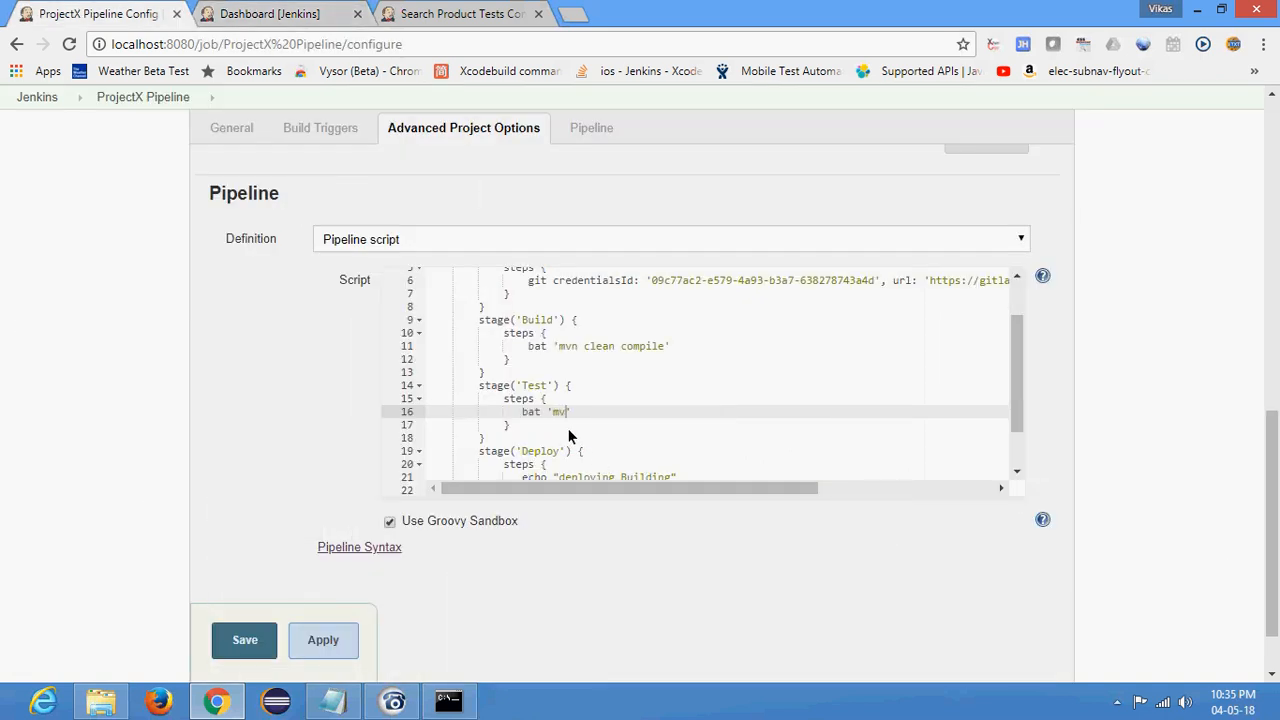
{"action": "type", "text": "test"}
{"action": "key", "text": "ctrl+v"}
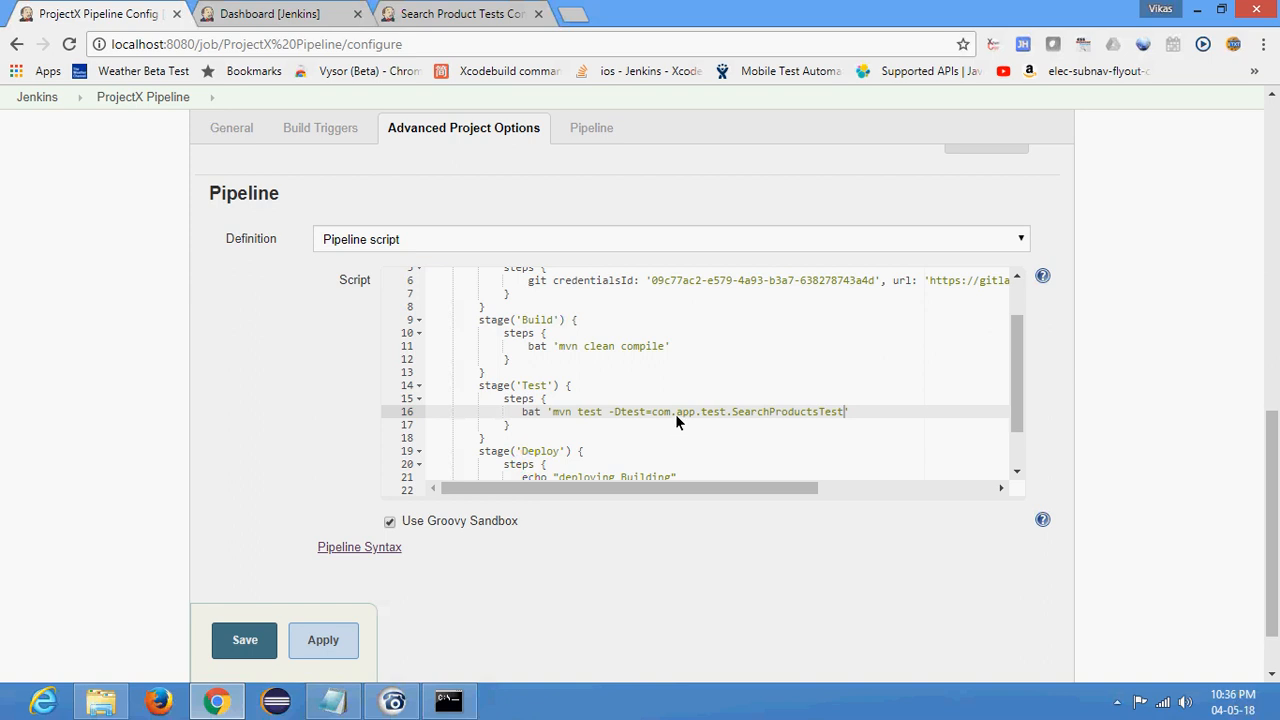
{"action": "double_click", "coordinate": [788, 411]}
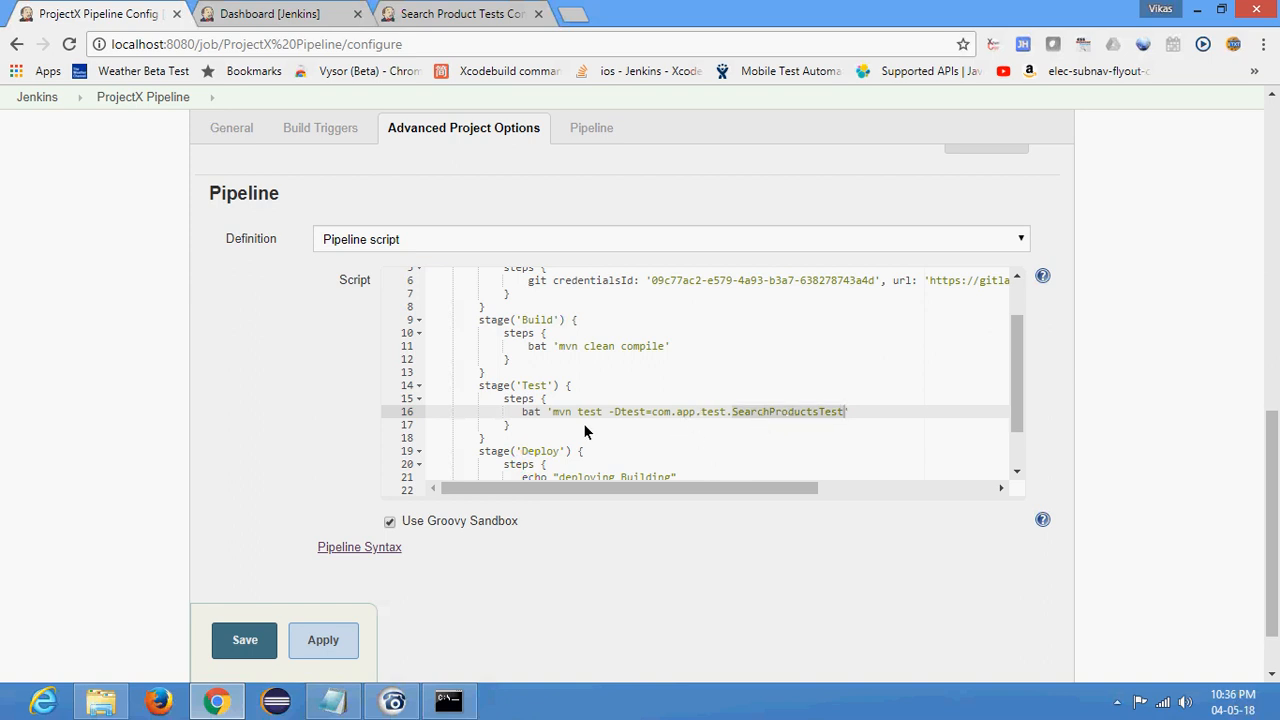
- Rename the Deploy stage in the pipeline script to 'Publish report'
{"action": "left_click", "coordinate": [484, 455]}
{"action": "scroll", "coordinate": [491, 458], "scroll_direction": "down", "scroll_amount": 1}
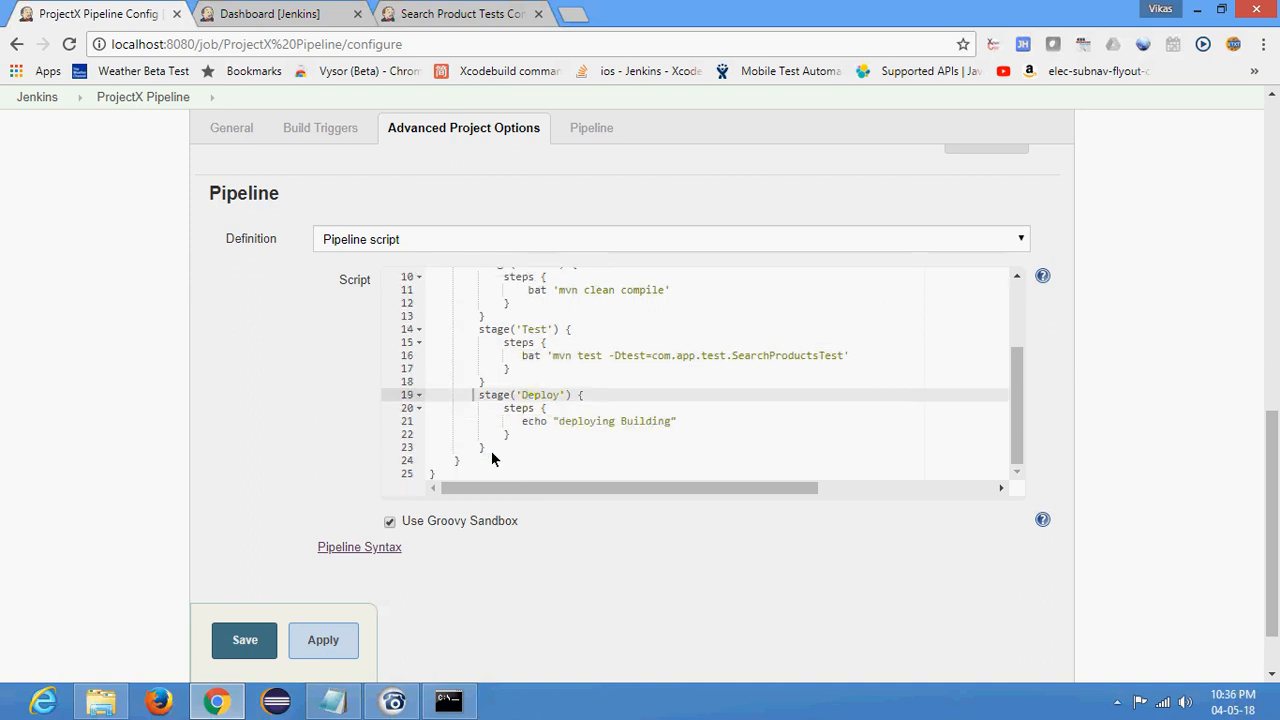
{"action": "left_click", "coordinate": [557, 420]}
{"action": "double_click", "coordinate": [540, 398]}
{"action": "type", "text": "Publish report"}
{"action": "left_click", "coordinate": [560, 422]}
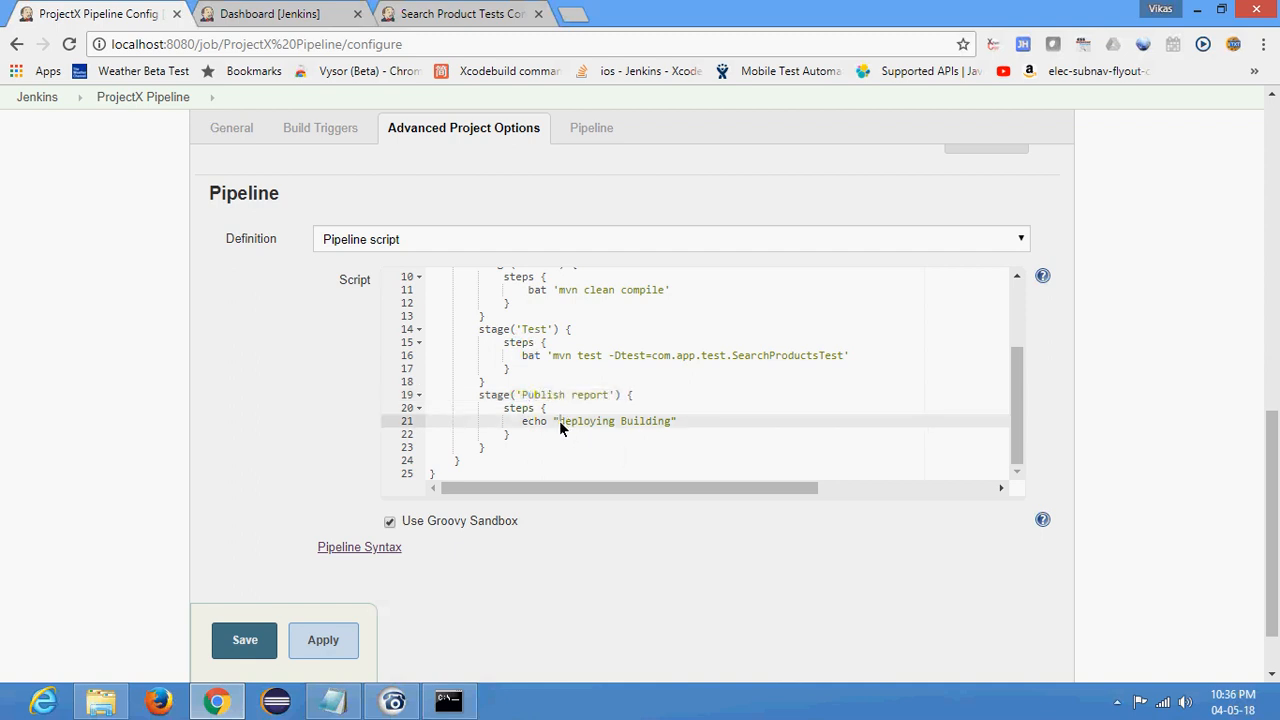
{"action": "left_click_drag", "start_coordinate": [684, 428], "coordinate": [667, 428]}
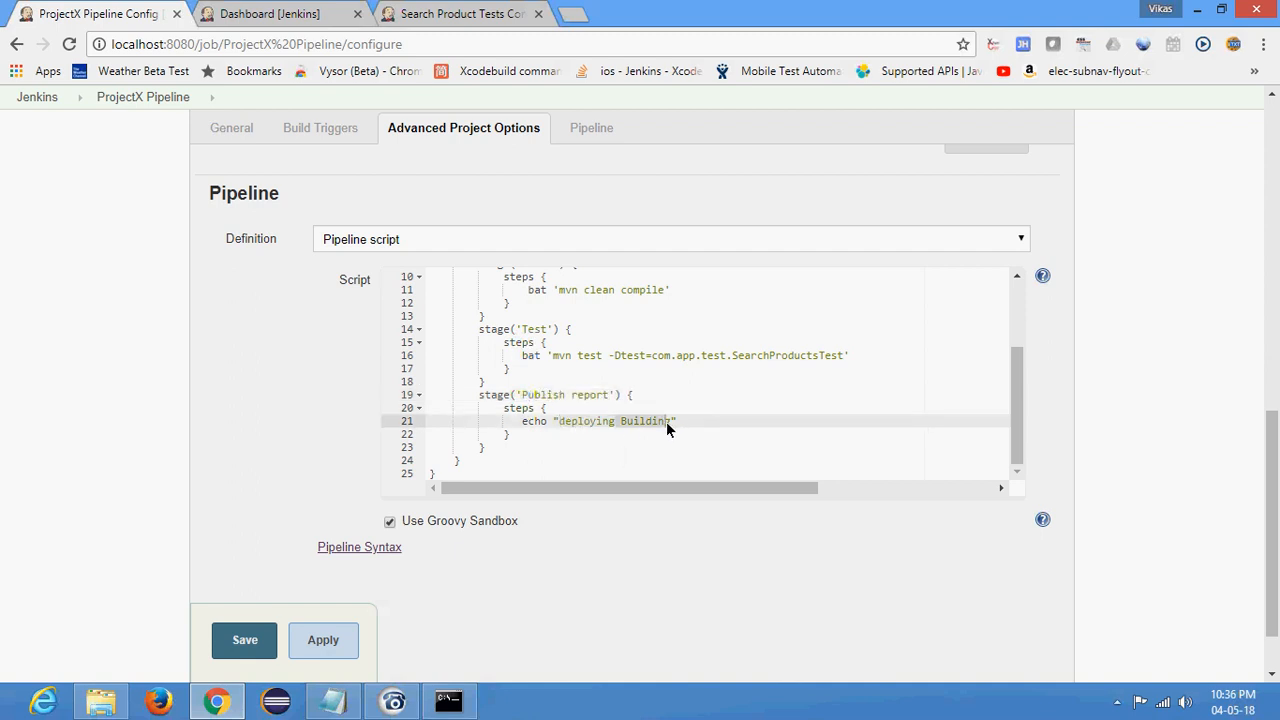
{"action": "double_click", "coordinate": [585, 424]}
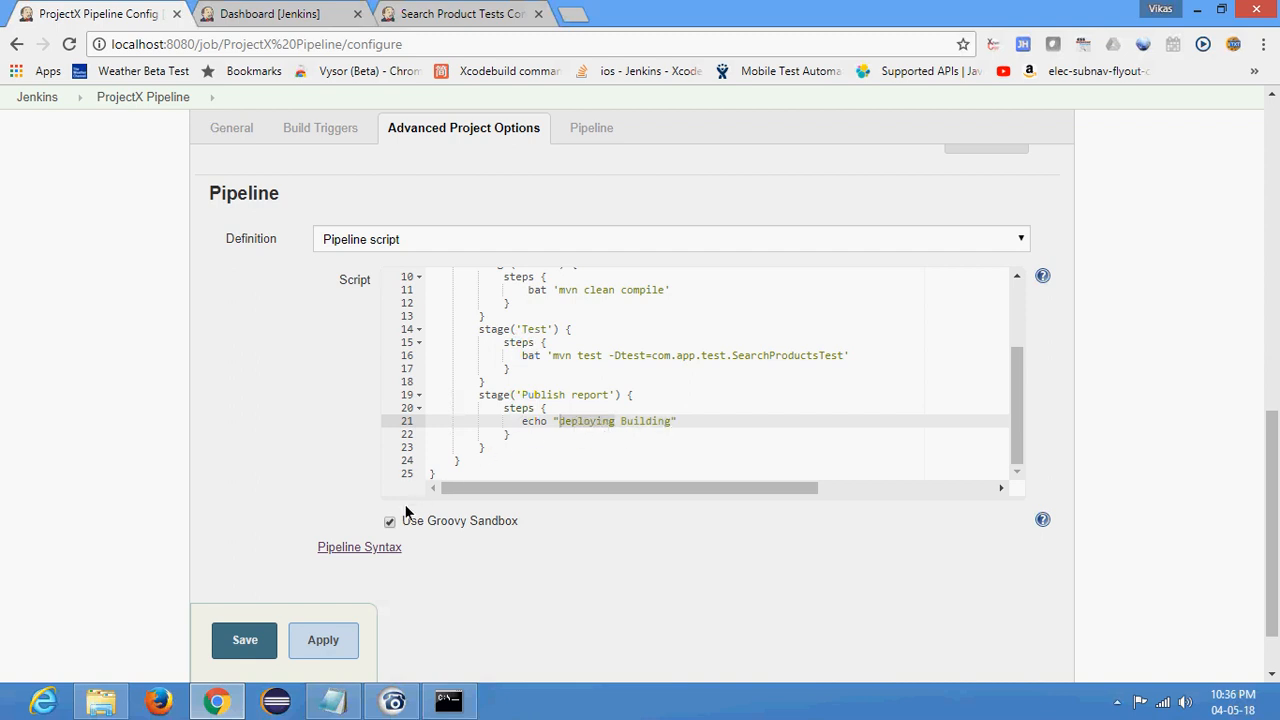
- Save the ProjectX Pipeline configuration and start a new build
{"action": "left_click", "coordinate": [252, 650]}
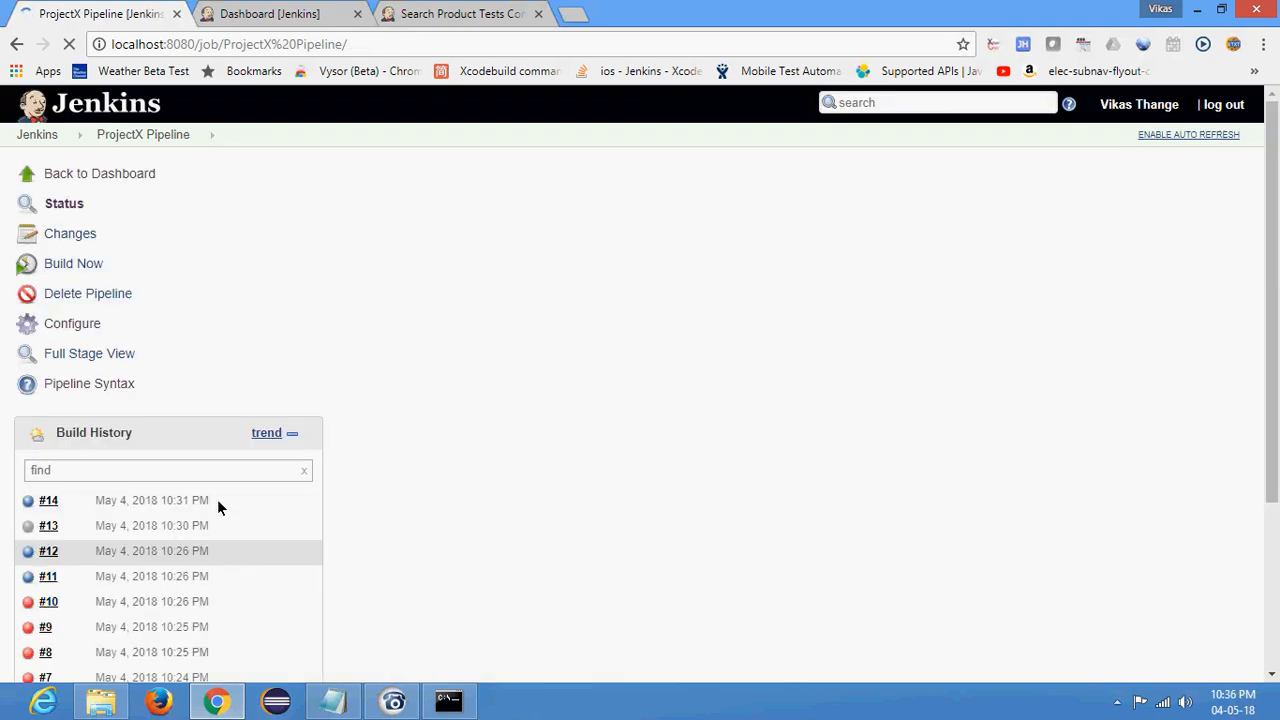
{"action": "left_click", "coordinate": [70, 263]}
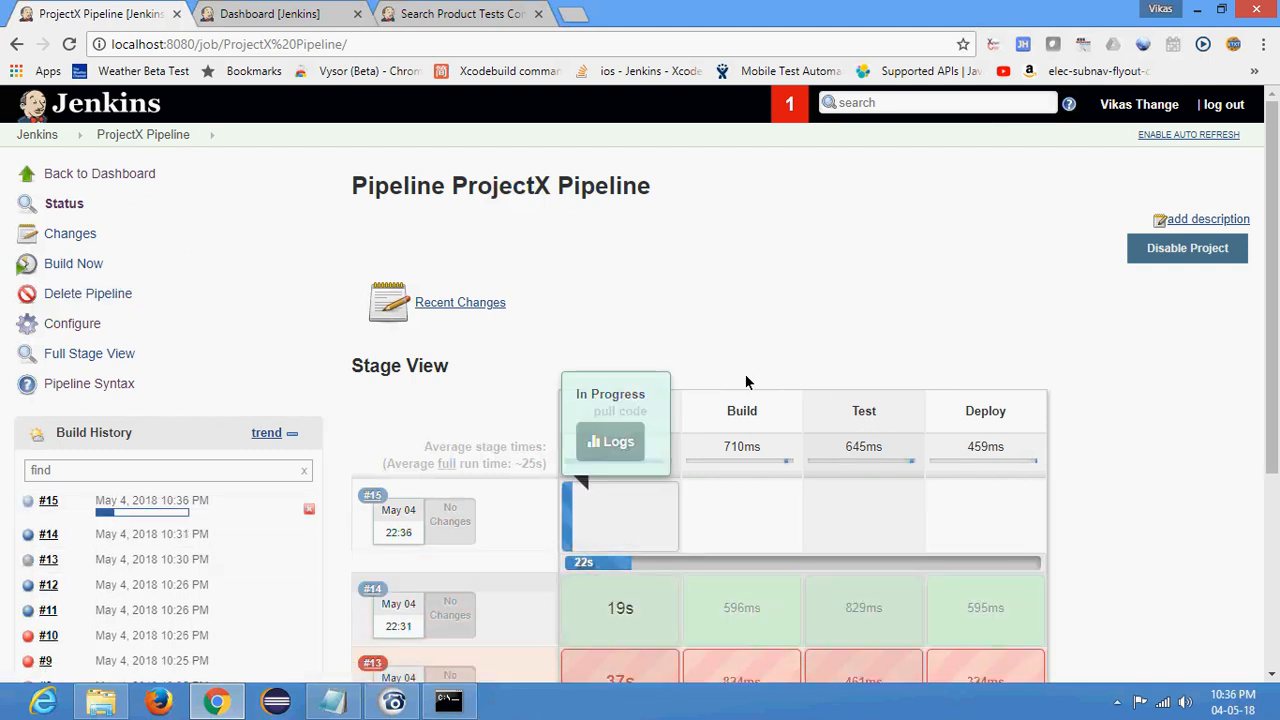
{"action": "scroll", "coordinate": [900, 330], "scroll_direction": "down", "scroll_amount": 1}
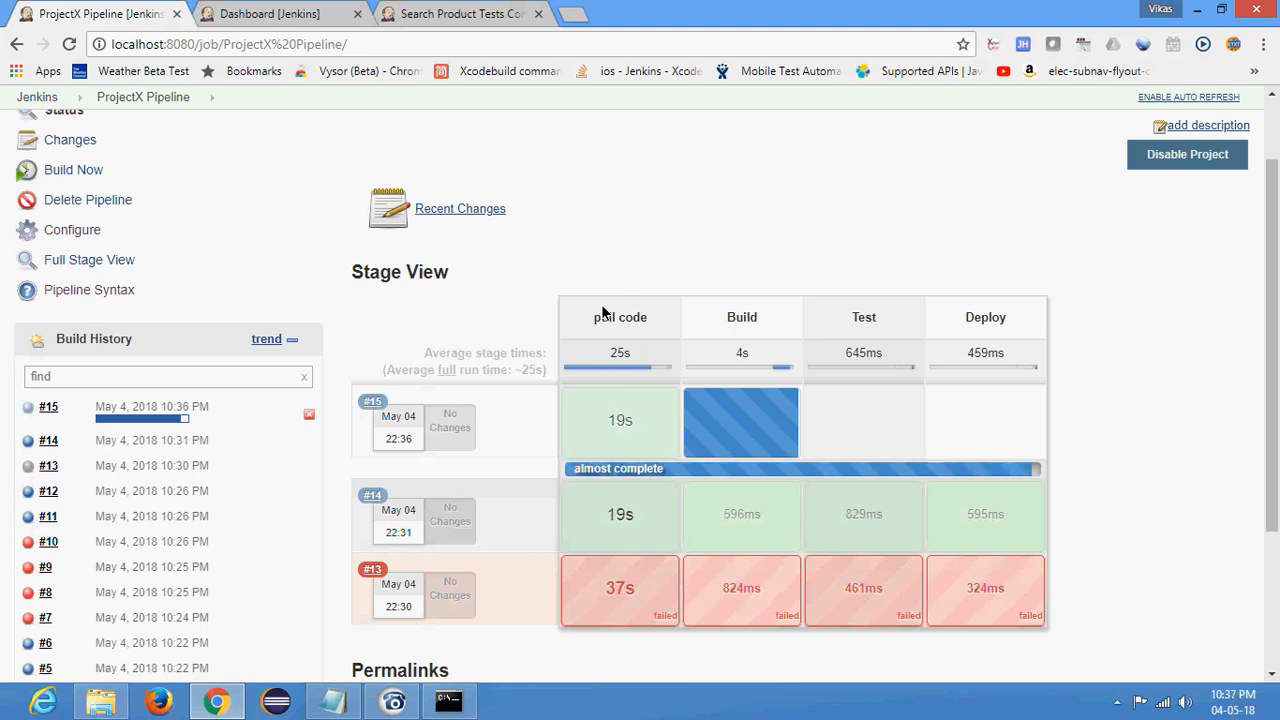
- Follow the running build in the Stage View and in the automated Demo Web Shop test browser until the Test stage ends
{"action": "mouse_move", "coordinate": [615, 437]}
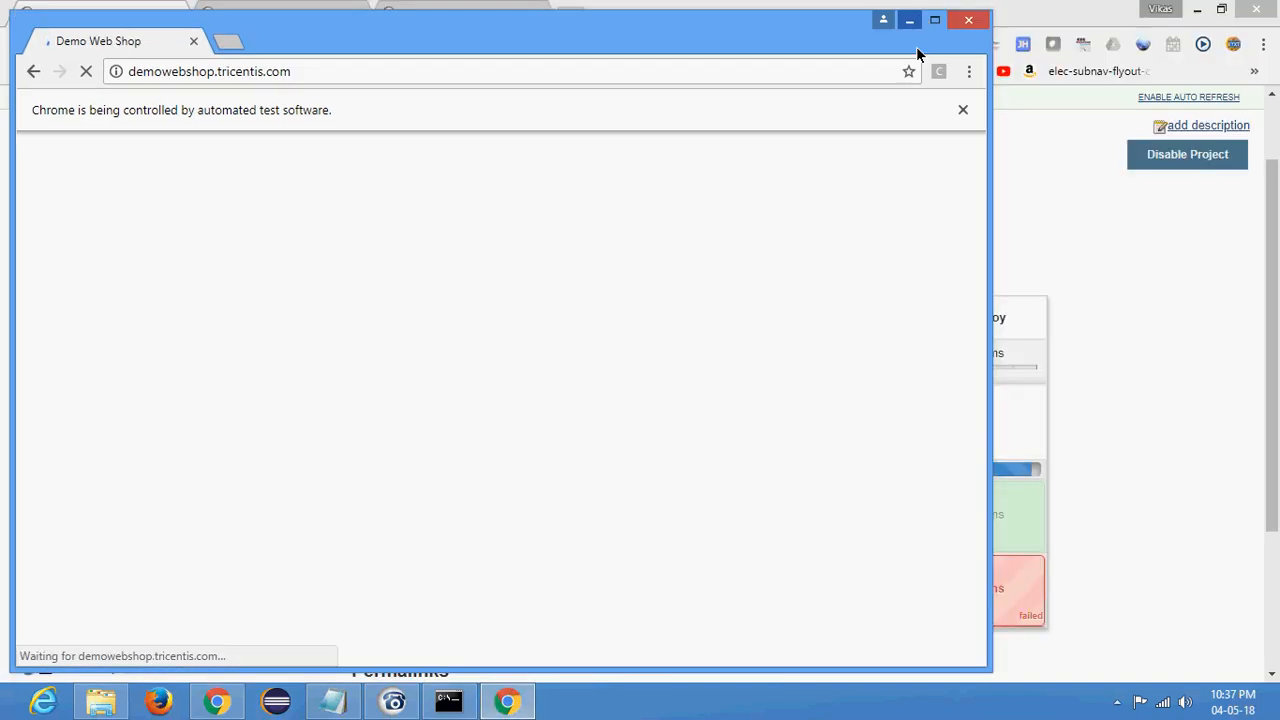
{"action": "left_click_drag", "start_coordinate": [988, 366], "coordinate": [846, 371]}
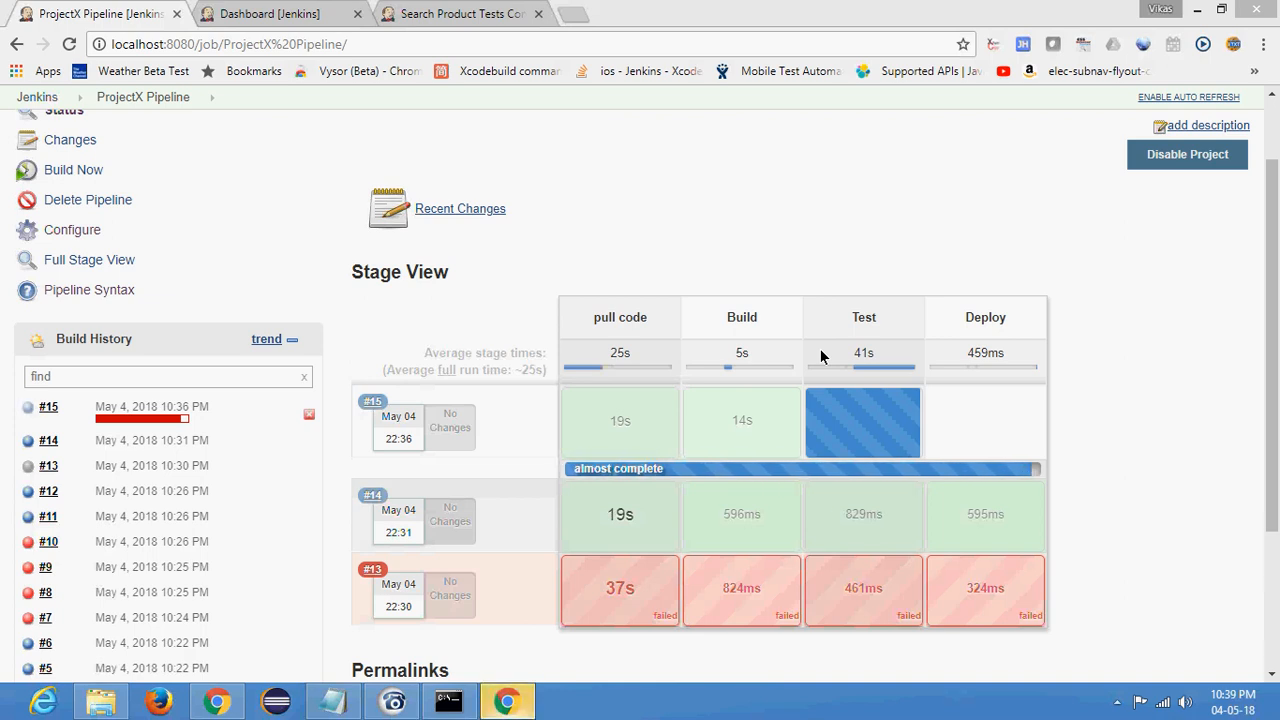
{"action": "double_click", "coordinate": [821, 17]}
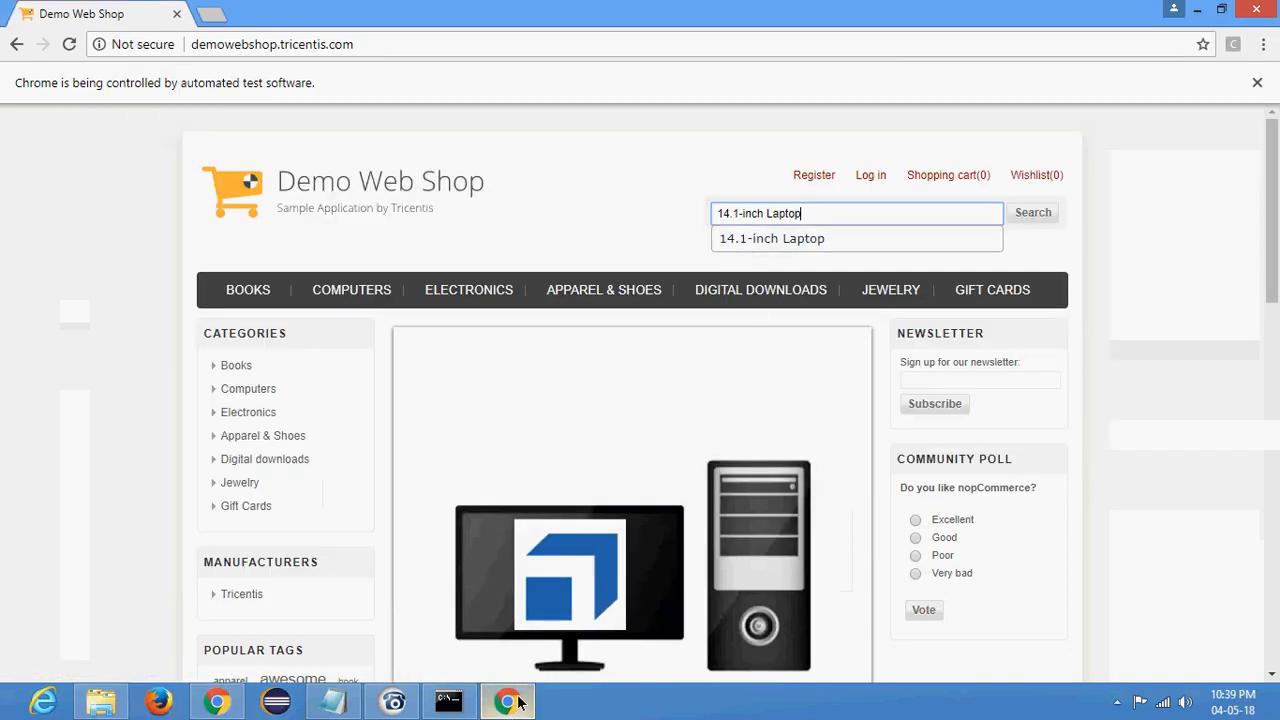
{"action": "mouse_move", "coordinate": [507, 703]}
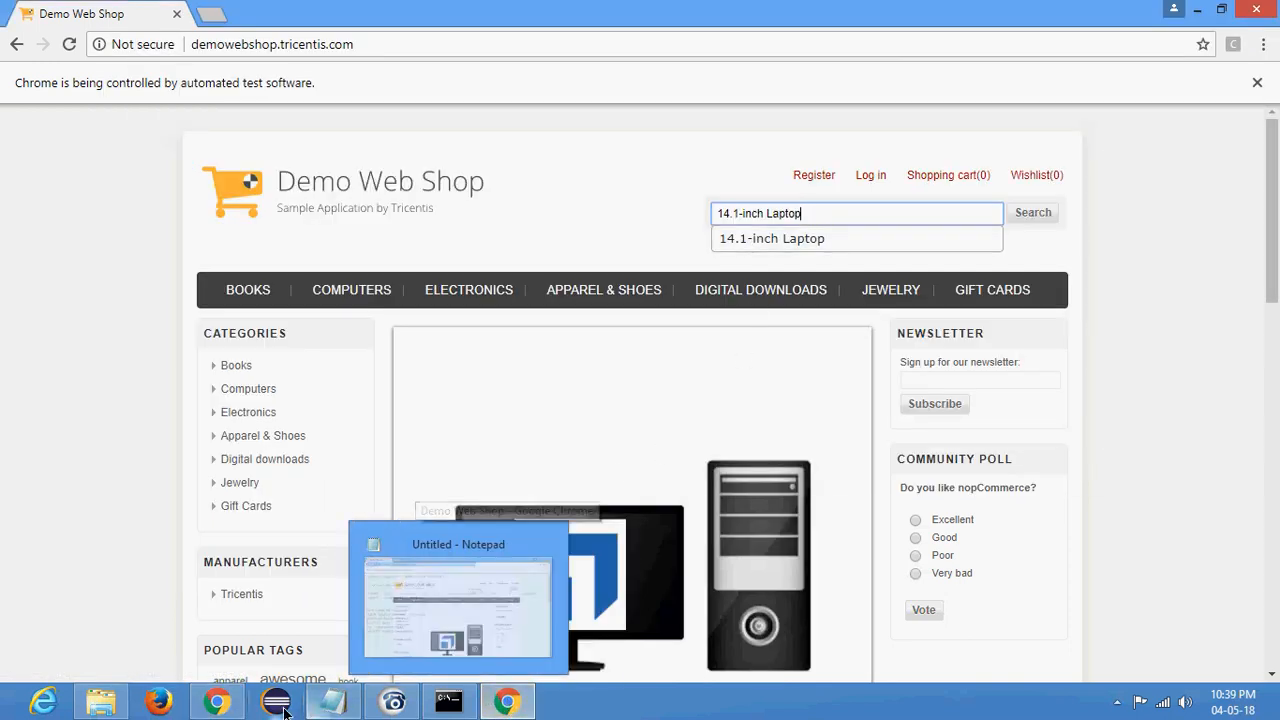
{"action": "mouse_move", "coordinate": [221, 705]}
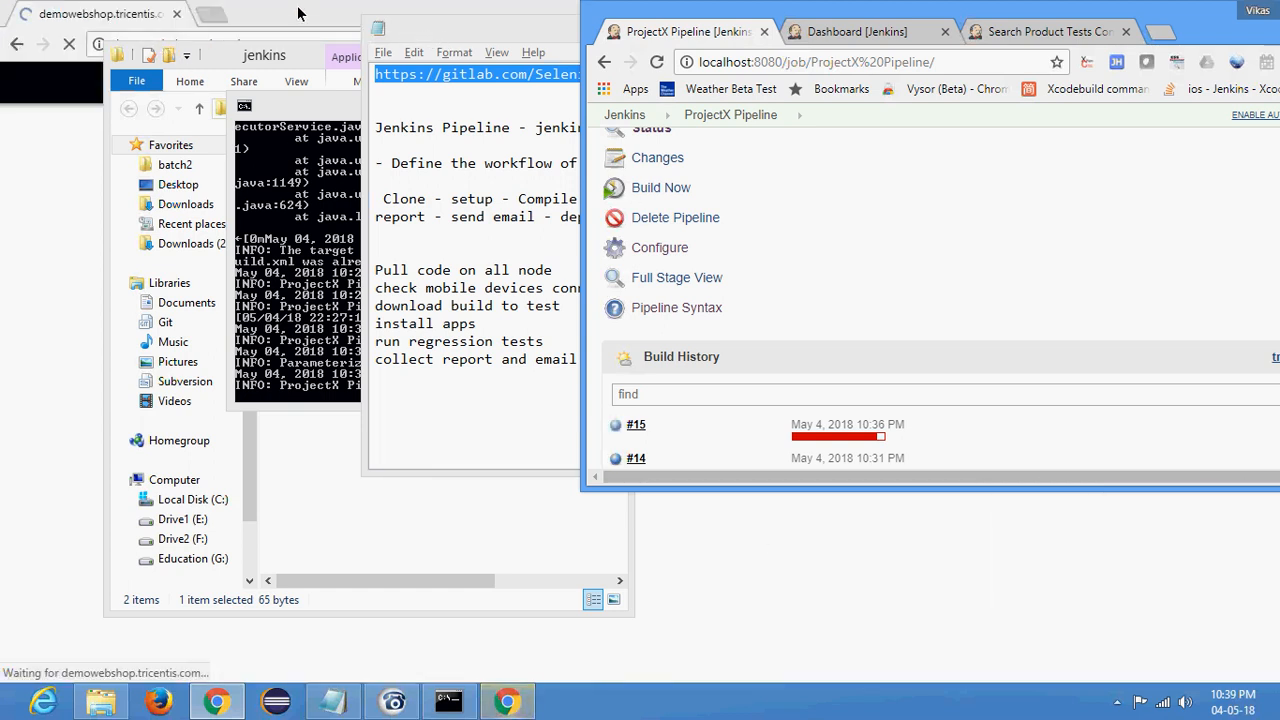
{"action": "left_click", "coordinate": [519, 704]}
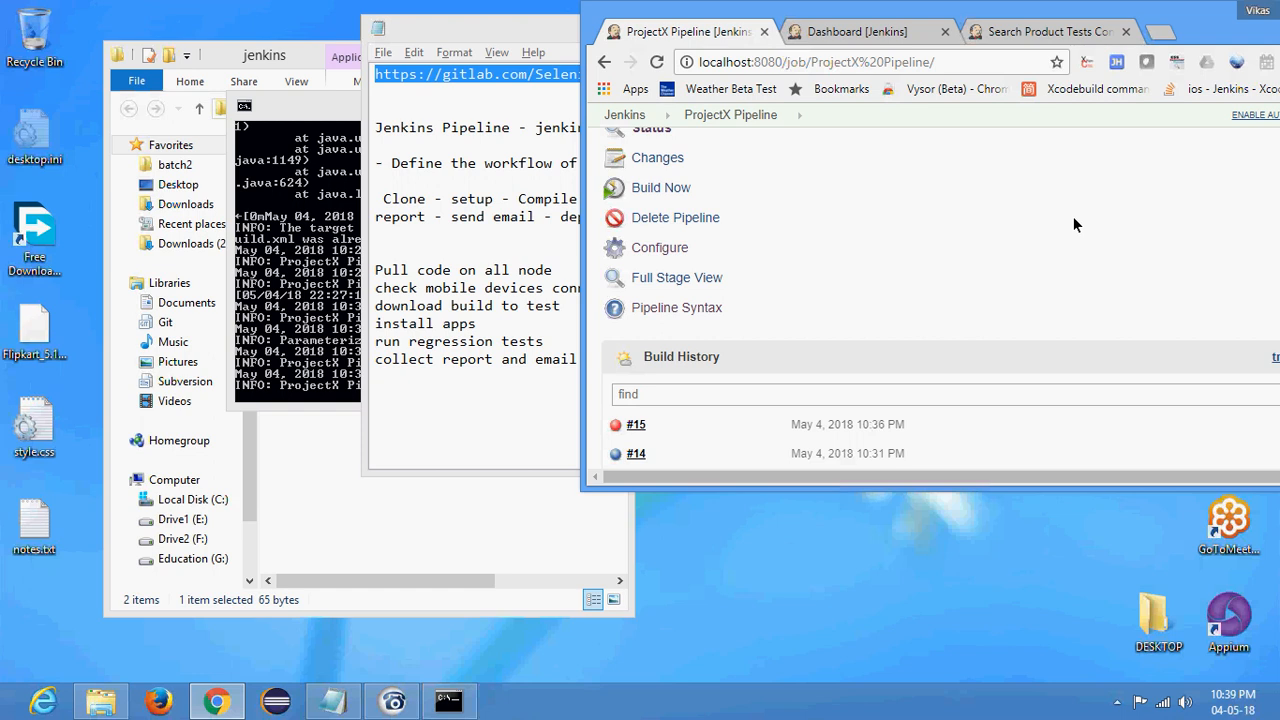
{"action": "double_click", "coordinate": [1213, 20]}
{"action": "mouse_move", "coordinate": [866, 440]}
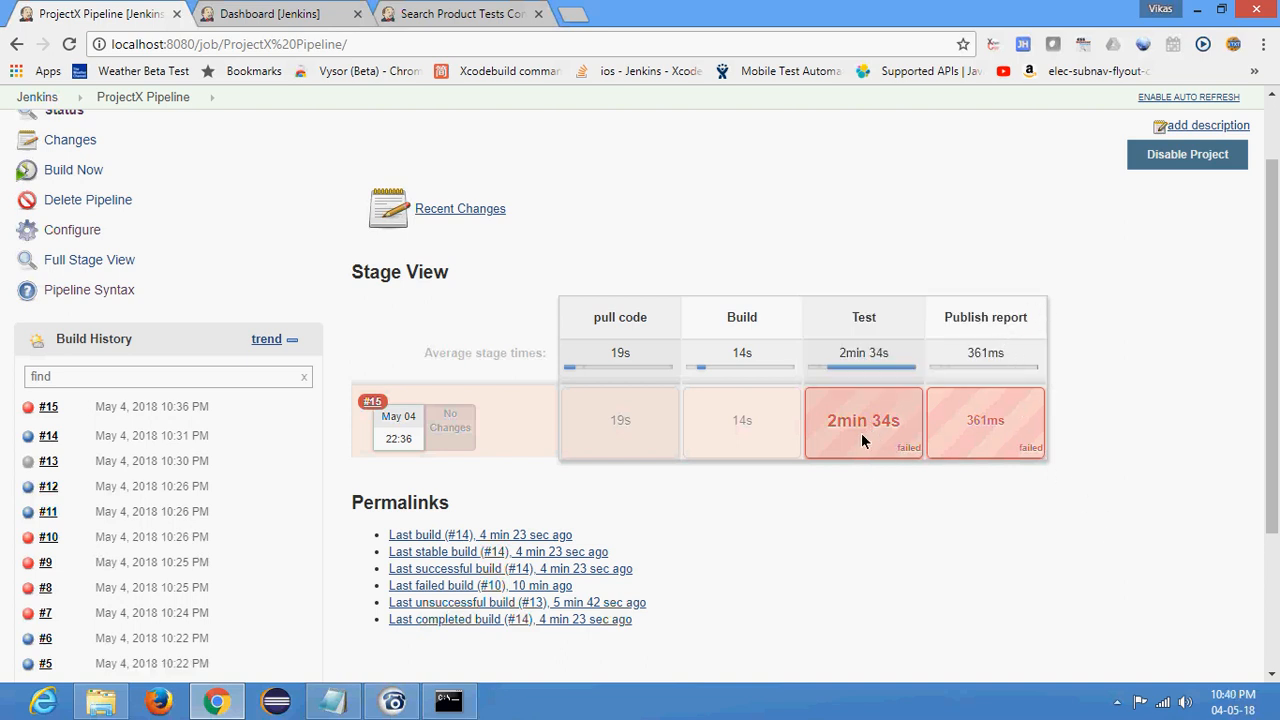
- Open the console output of build #15 and examine the test results, the Maven build status and the Publish report stage
{"action": "left_click", "coordinate": [29, 410]}
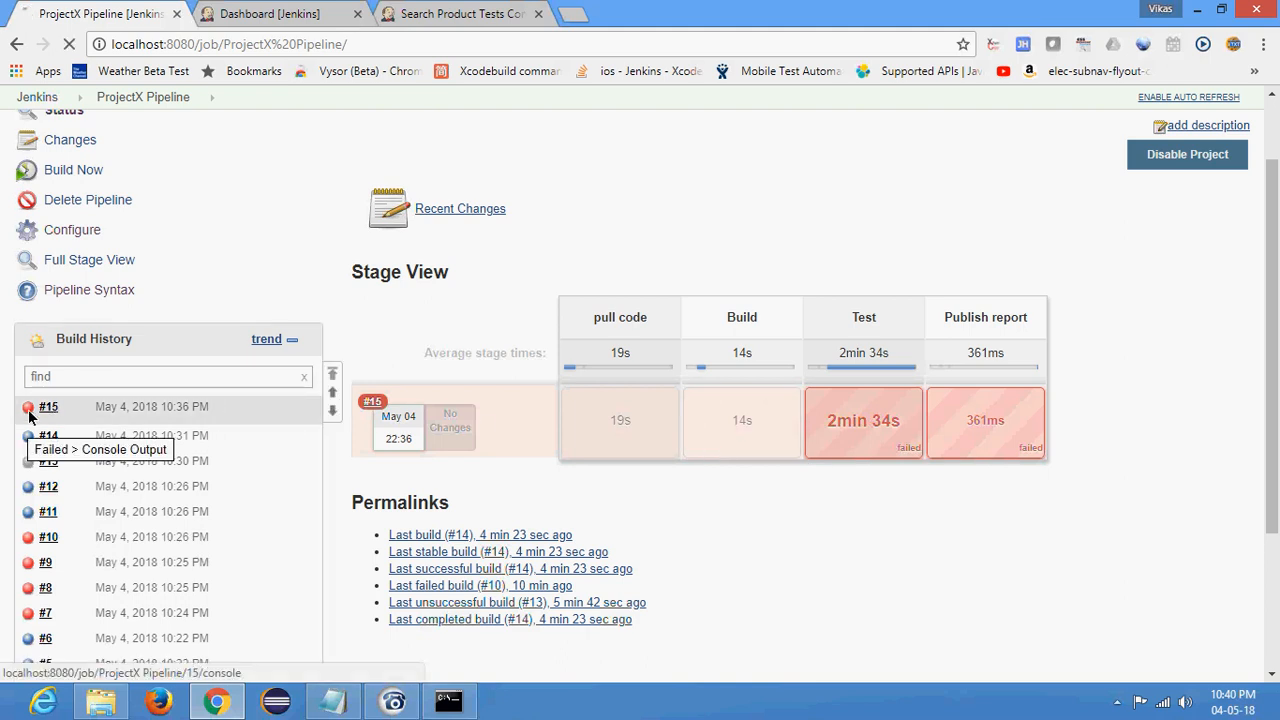
{"action": "scroll", "coordinate": [465, 480], "scroll_direction": "down", "scroll_amount": 20}
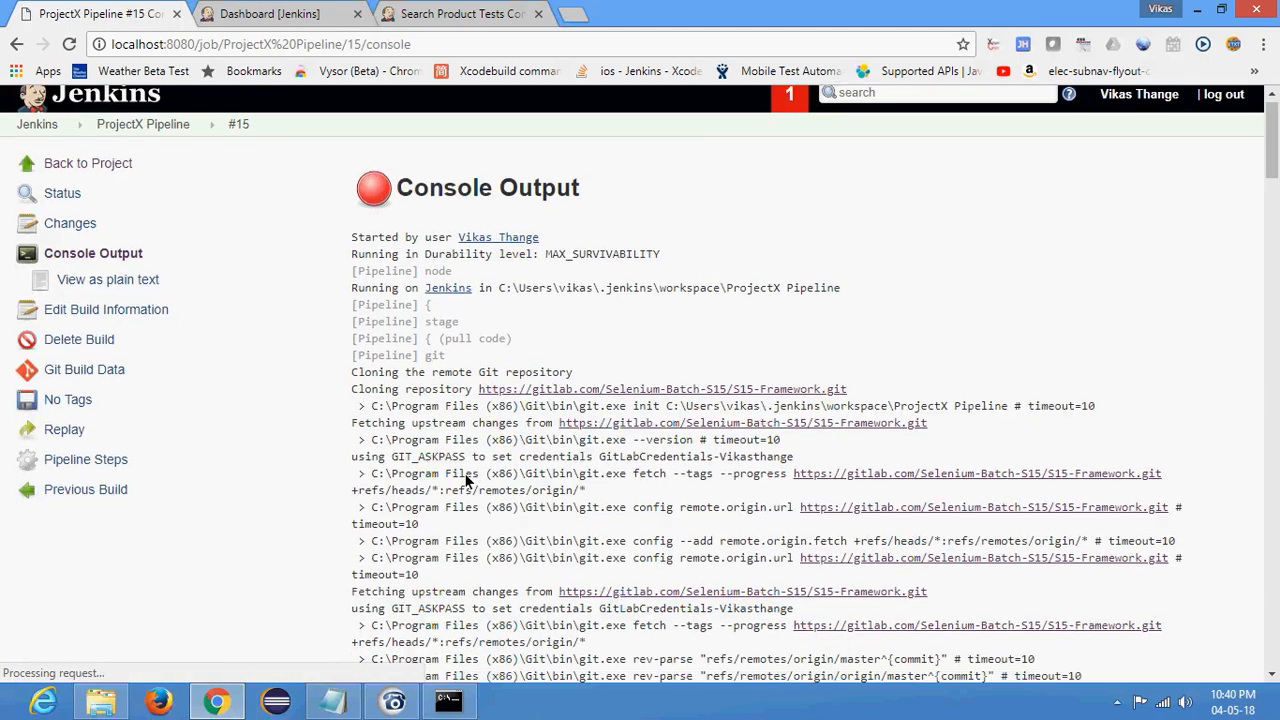
{"action": "scroll", "coordinate": [460, 453], "scroll_direction": "down", "scroll_amount": 20}
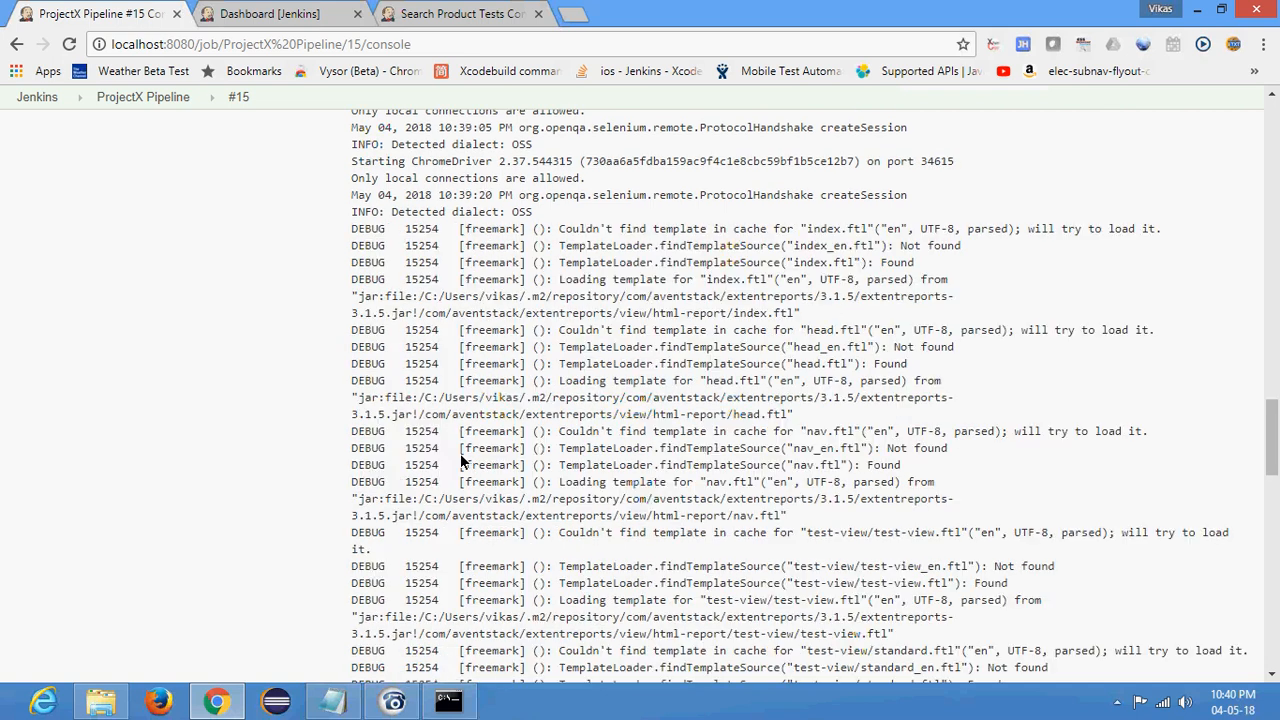
{"action": "scroll", "coordinate": [460, 451], "scroll_direction": "up", "scroll_amount": 6}
{"action": "scroll", "coordinate": [478, 490], "scroll_direction": "down", "scroll_amount": 3}
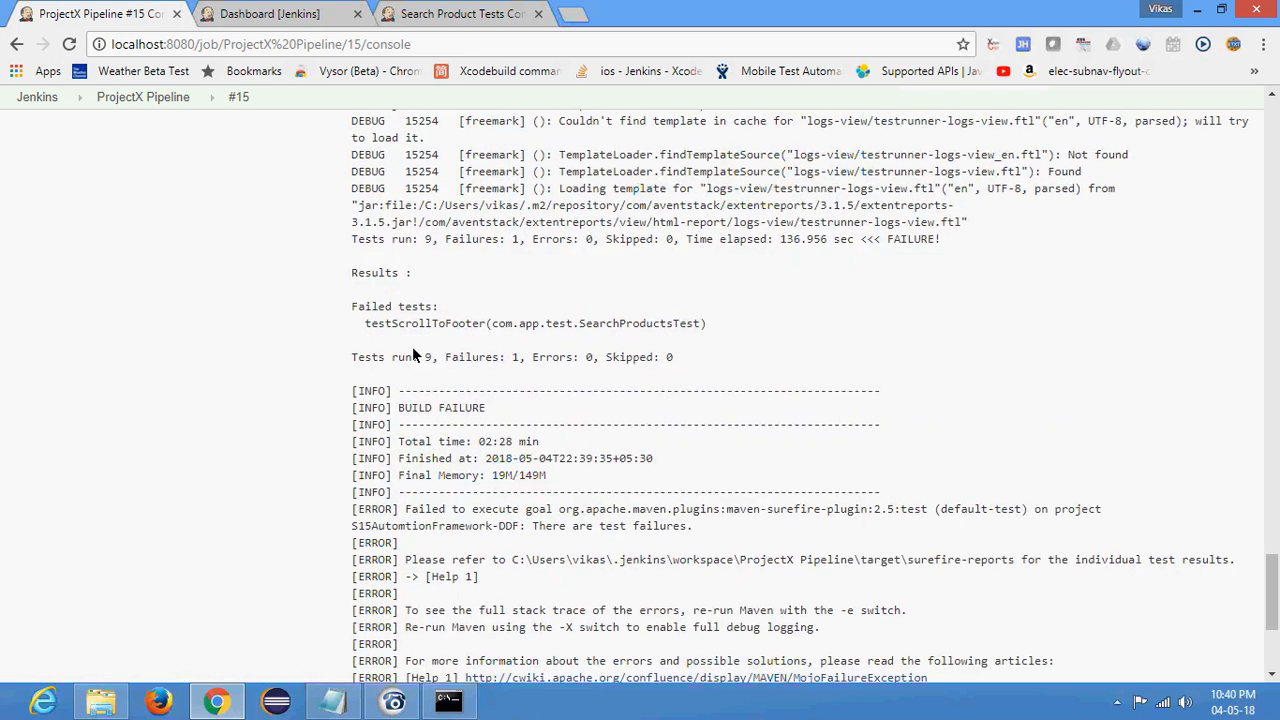
{"action": "left_click_drag", "start_coordinate": [353, 358], "coordinate": [434, 357]}
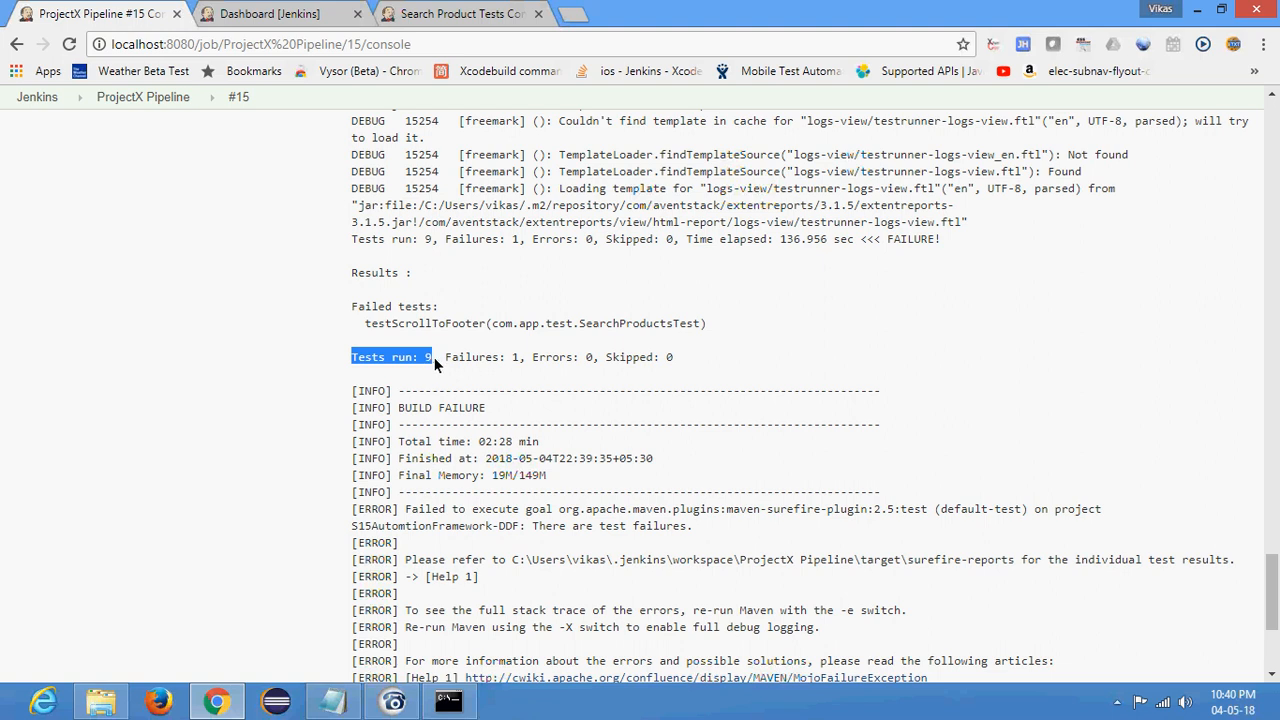
{"action": "left_click", "coordinate": [523, 358]}
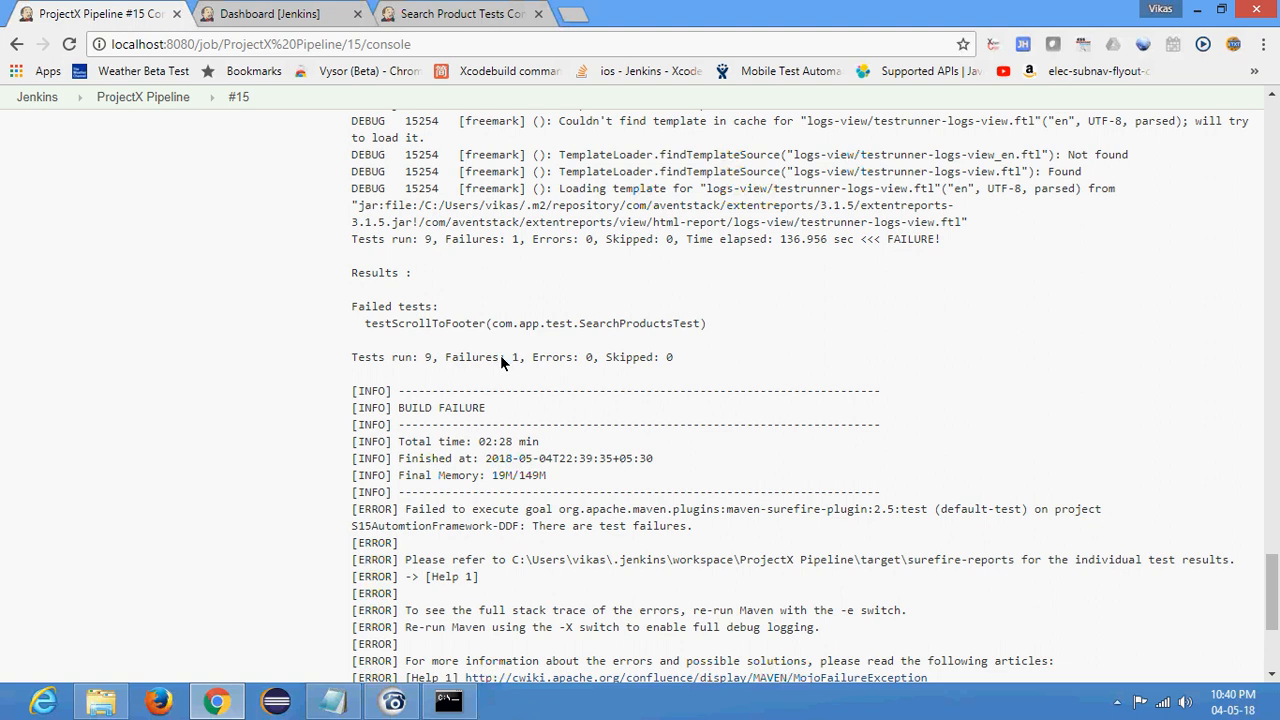
{"action": "scroll", "coordinate": [500, 355], "scroll_direction": "up", "scroll_amount": 2}
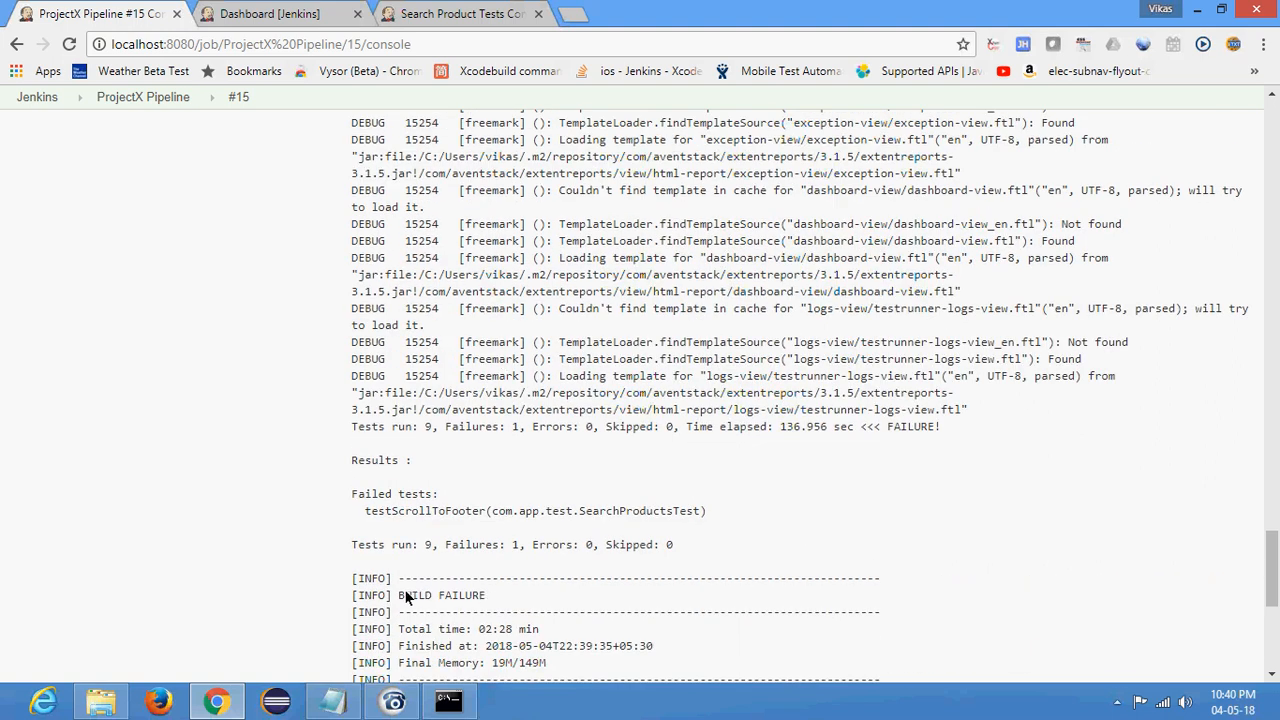
{"action": "left_click_drag", "start_coordinate": [405, 595], "coordinate": [491, 595]}
{"action": "scroll", "coordinate": [530, 467], "scroll_direction": "down", "scroll_amount": 5}
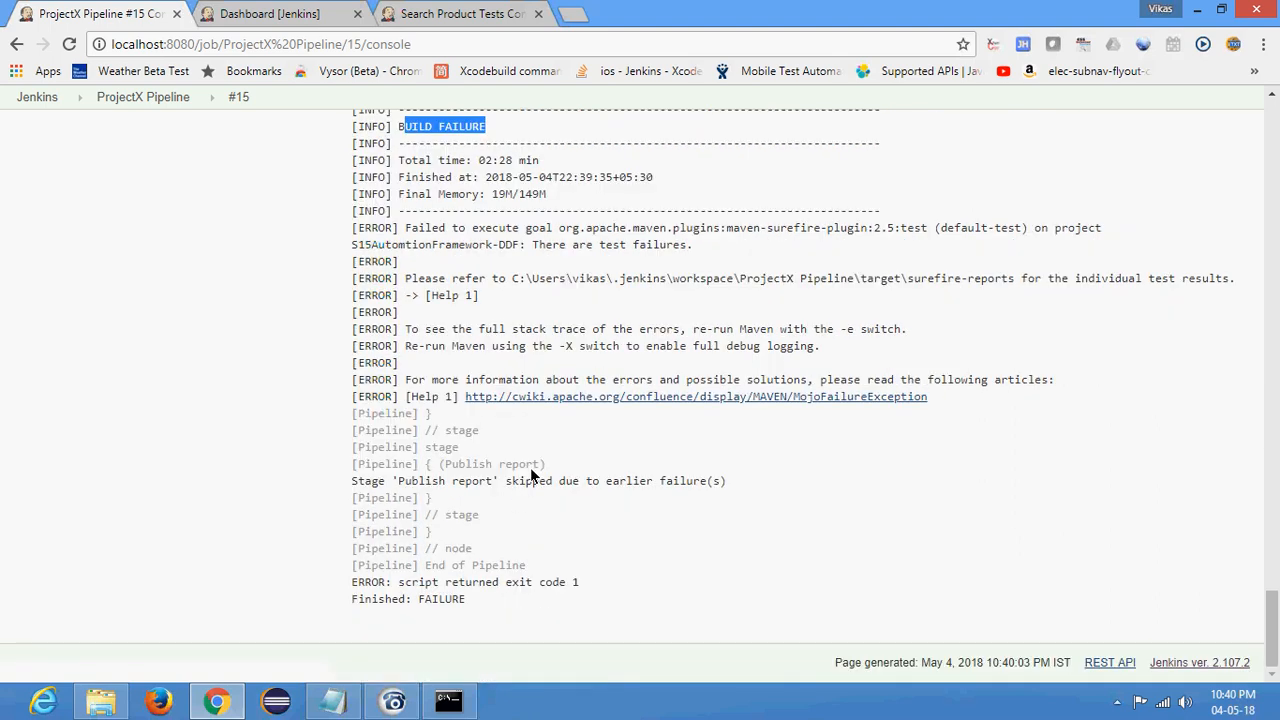
{"action": "scroll", "coordinate": [533, 472], "scroll_direction": "up", "scroll_amount": 10}
{"action": "scroll", "coordinate": [530, 466], "scroll_direction": "up", "scroll_amount": 20}
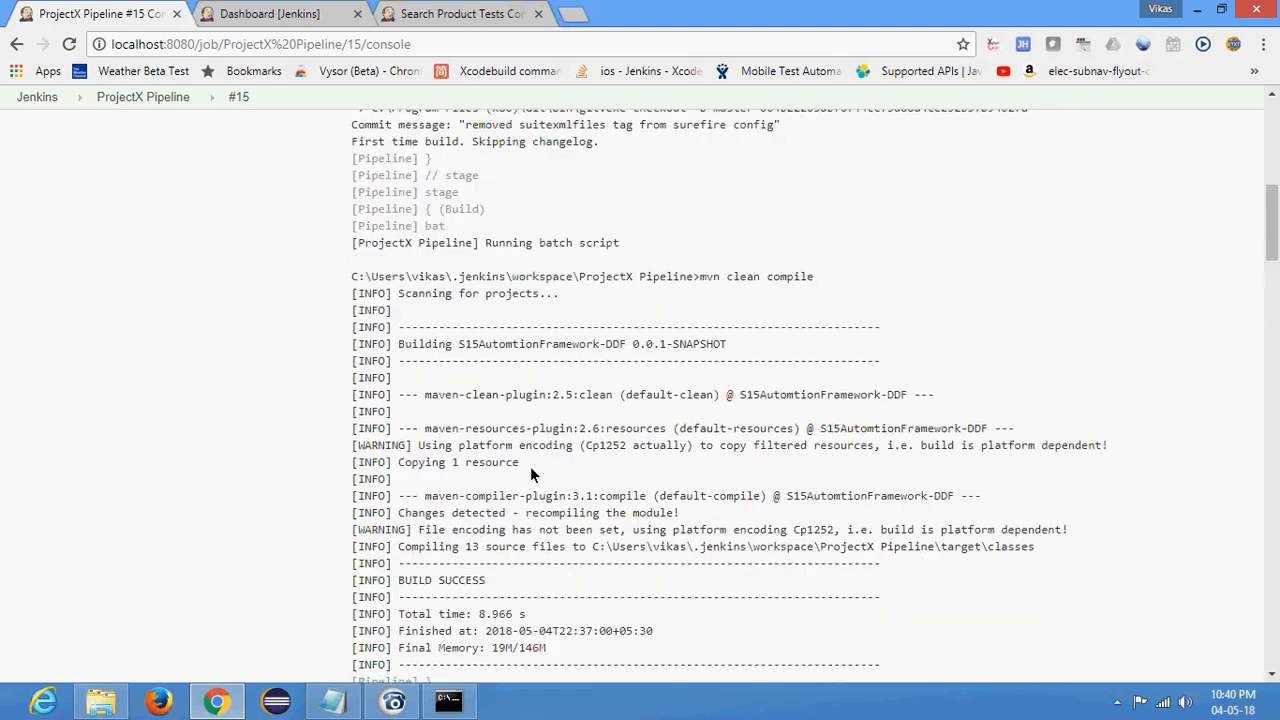
- Return to the ProjectX Pipeline page, review its Stage View and reopen the pipeline's configuration
{"action": "left_click", "coordinate": [130, 135]}
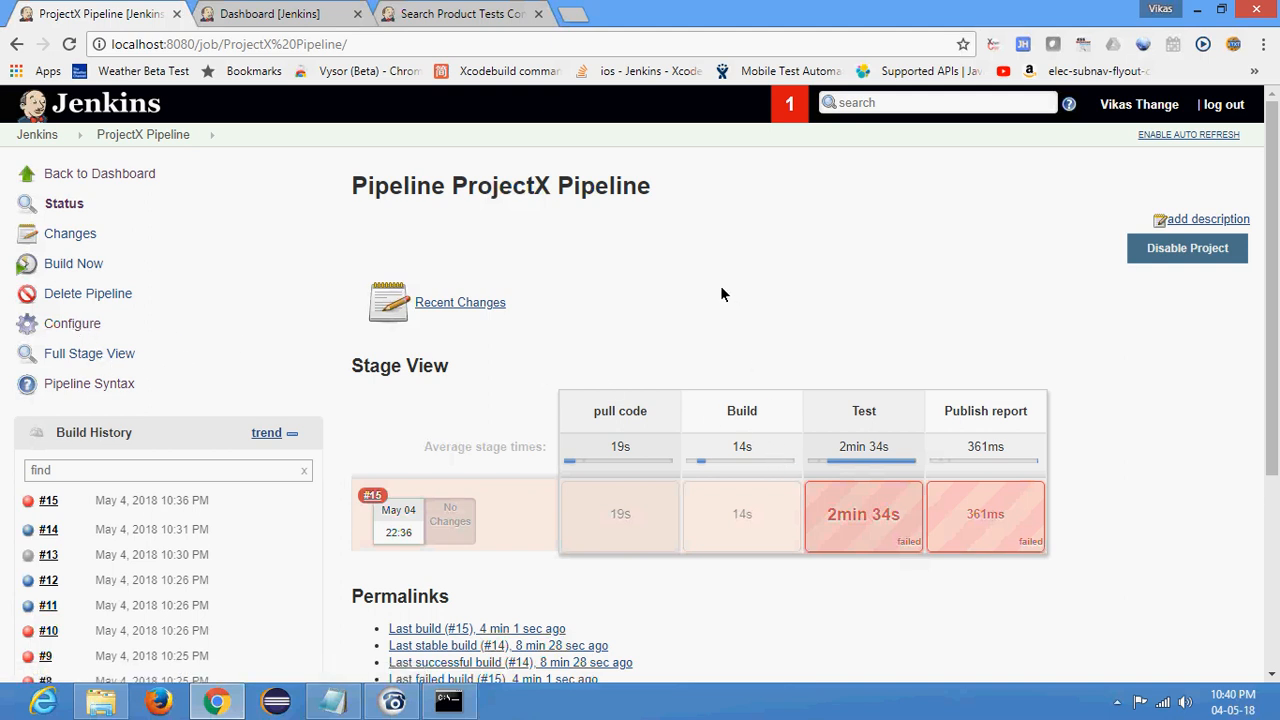
{"action": "scroll", "coordinate": [723, 293], "scroll_direction": "down", "scroll_amount": 1}
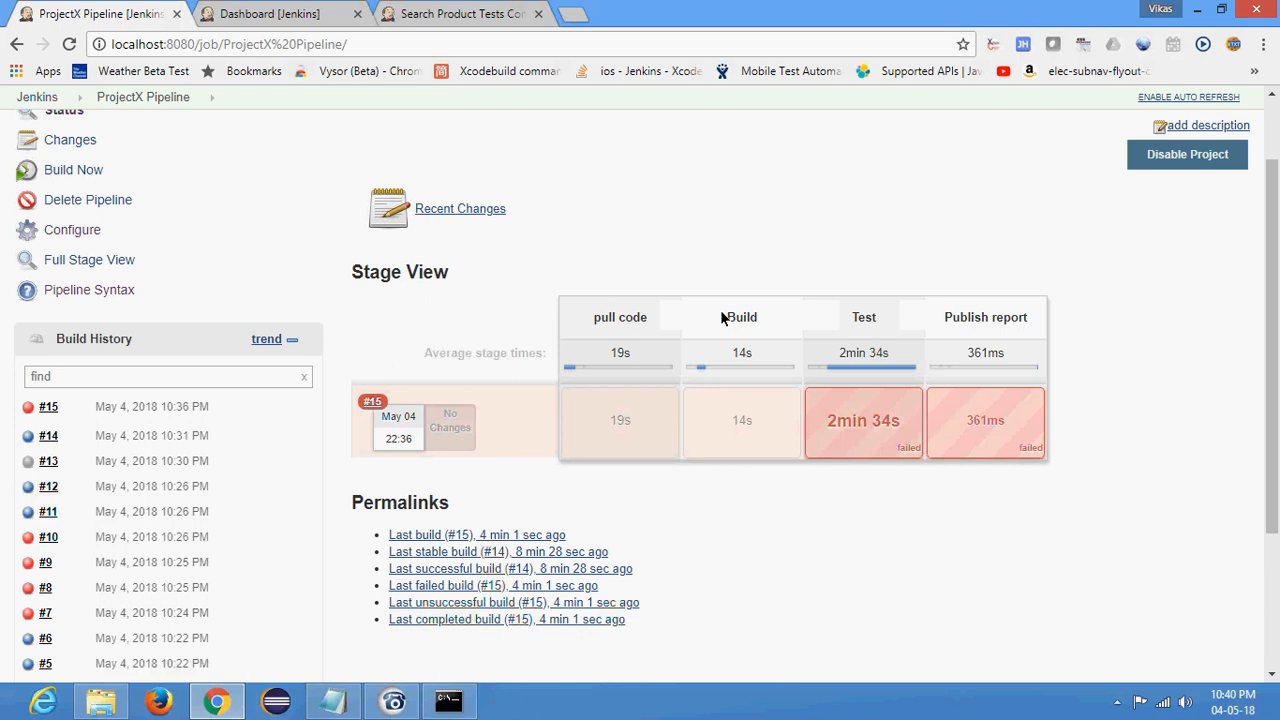
{"action": "mouse_move", "coordinate": [976, 443]}
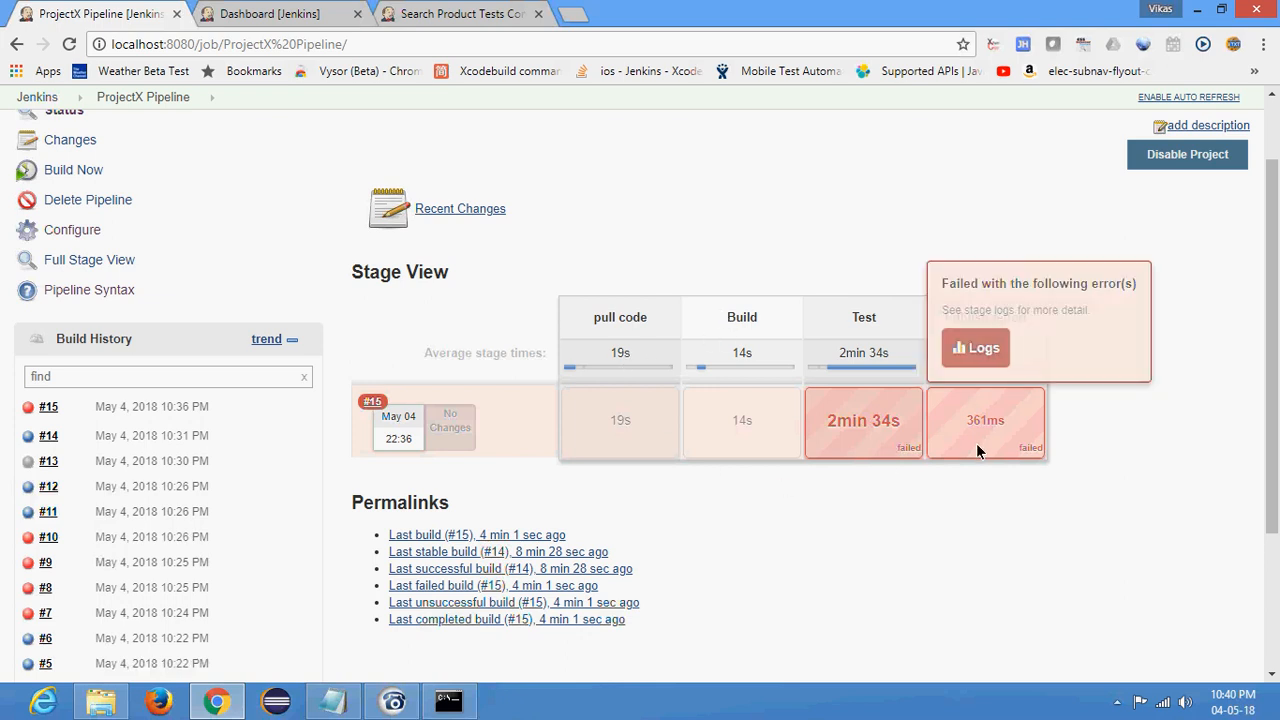
{"action": "left_click", "coordinate": [285, 13]}
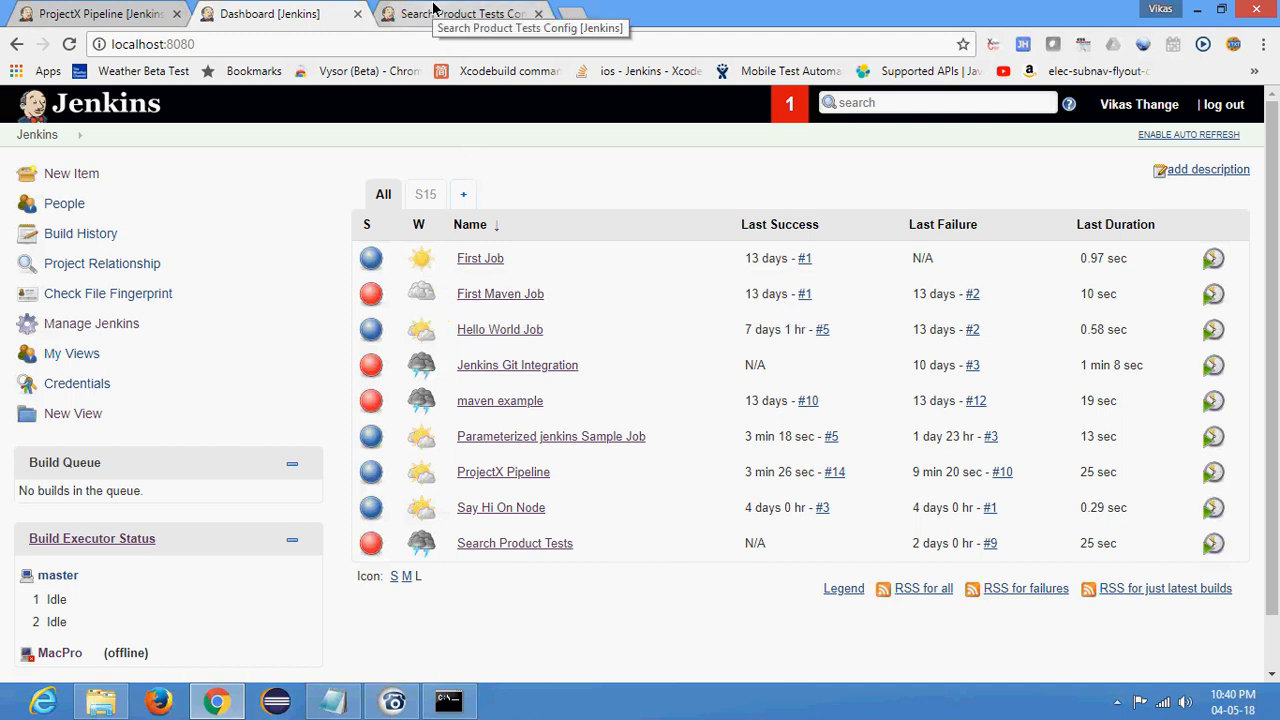
{"action": "left_click", "coordinate": [126, 12]}
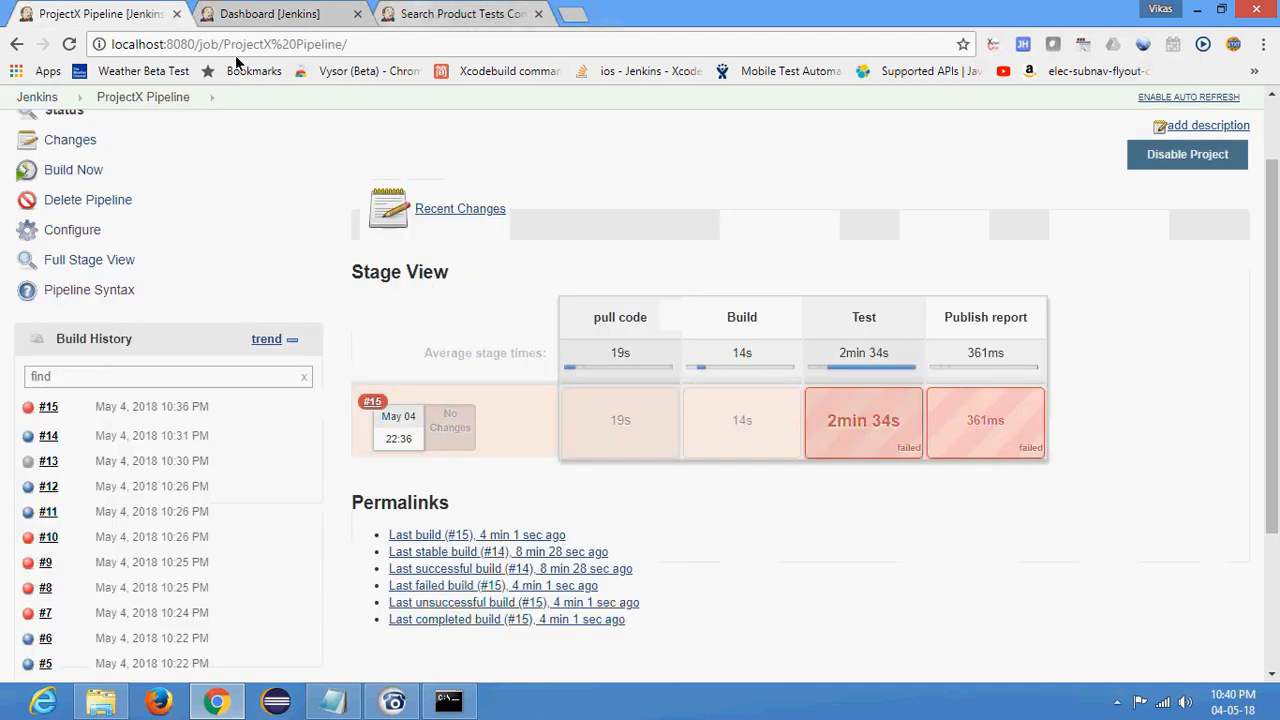
{"action": "left_click", "coordinate": [86, 232]}
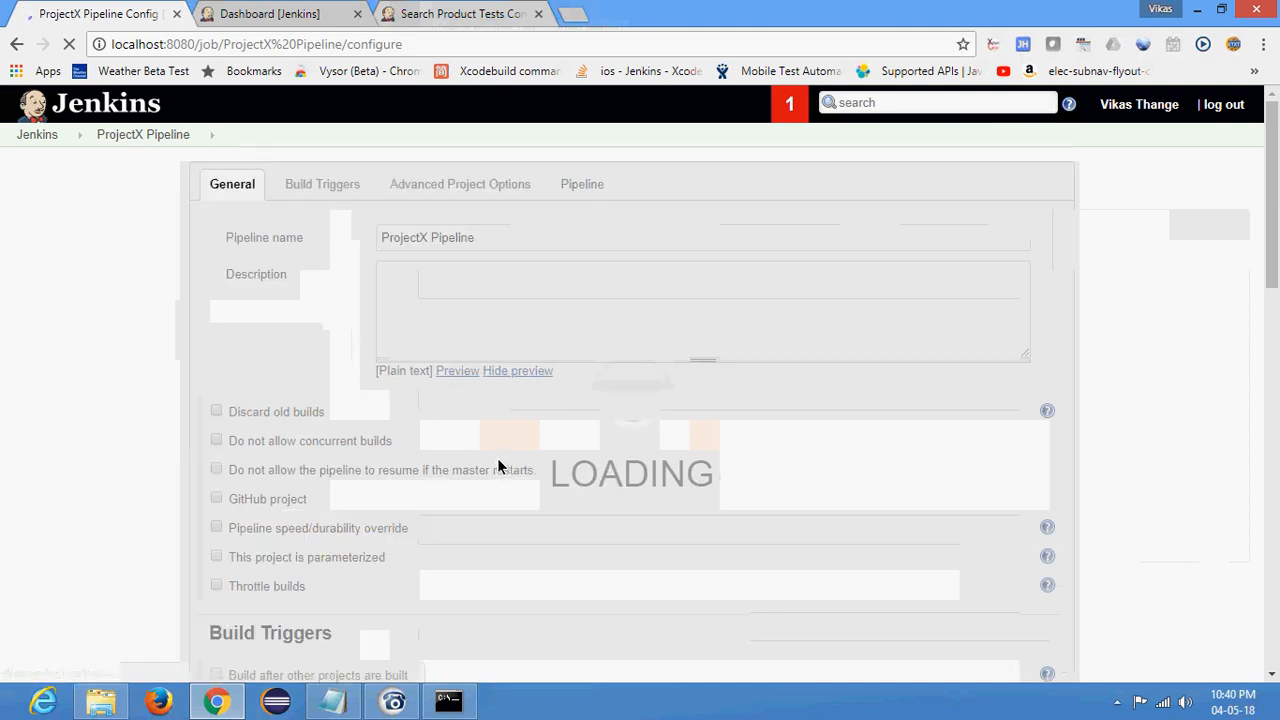
- Open the Pipeline Syntax Snippet Generator and generate the script for an echo: Print Message step with the message "hi"
{"action": "scroll", "coordinate": [500, 460], "scroll_direction": "down", "scroll_amount": 15}
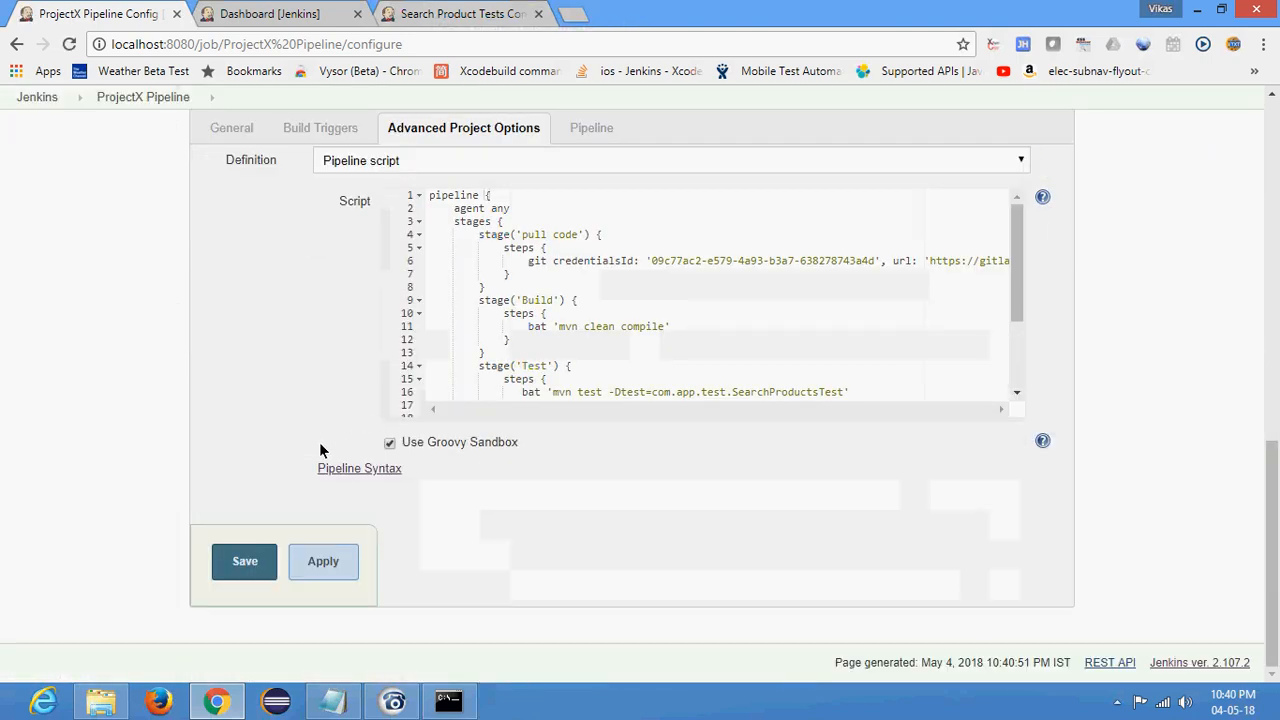
{"action": "left_click", "coordinate": [352, 469]}
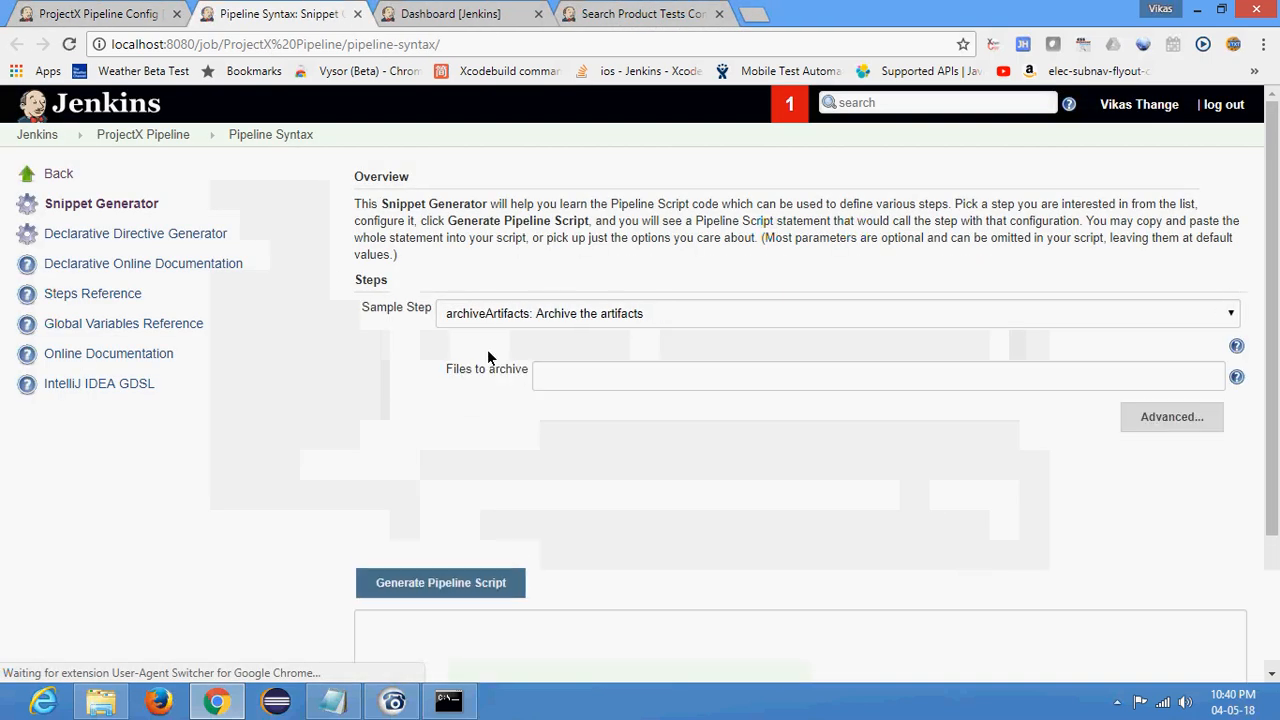
{"action": "left_click", "coordinate": [510, 318]}
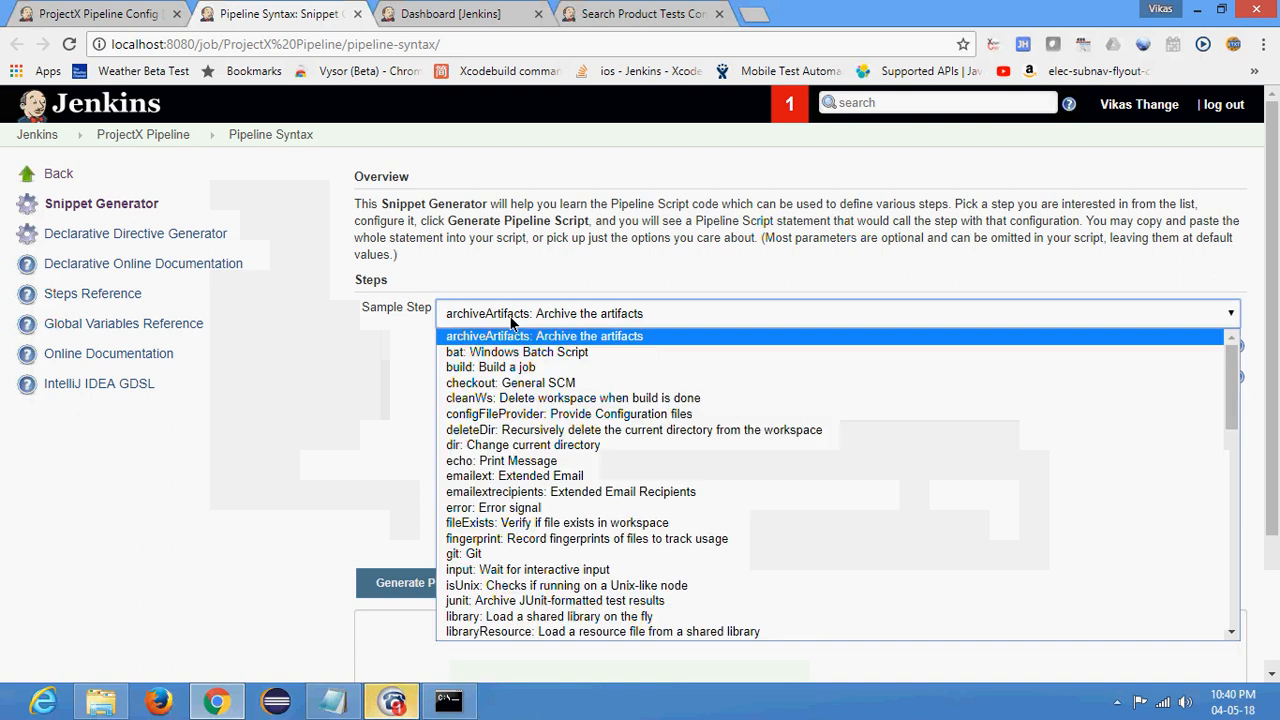
{"action": "left_click", "coordinate": [505, 461]}
{"action": "left_click", "coordinate": [538, 366]}
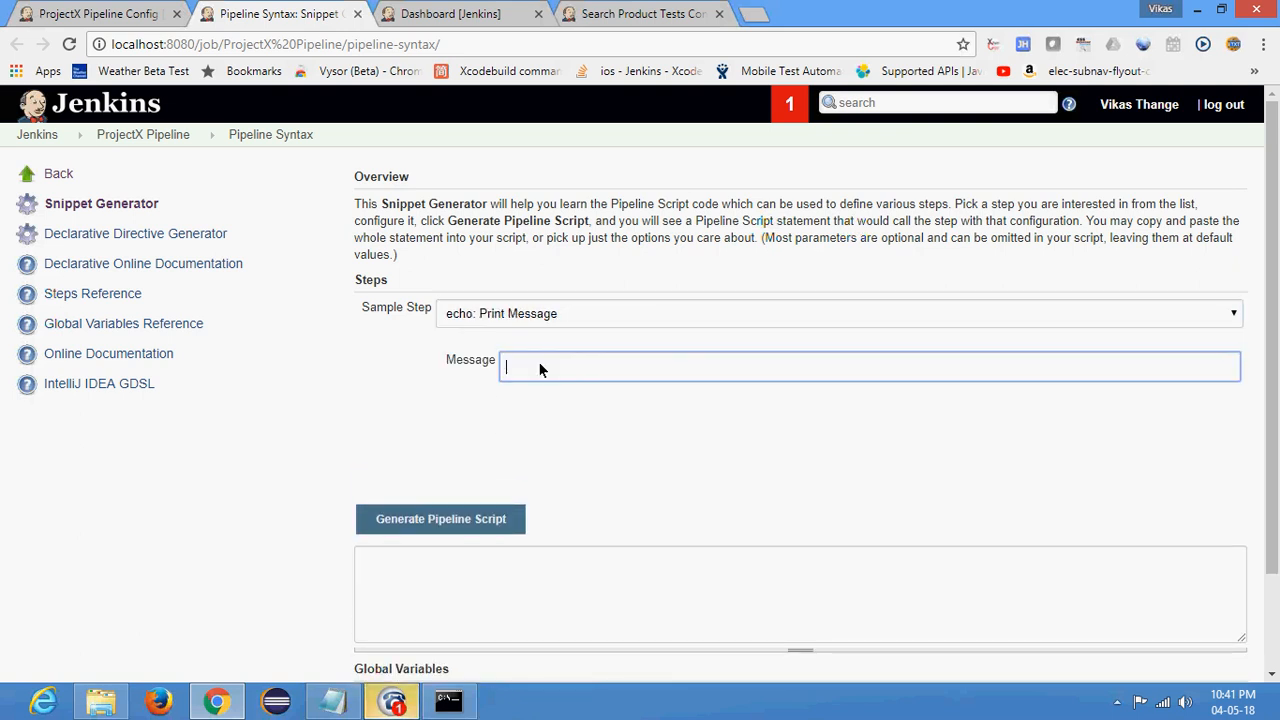
{"action": "type", "text": "hi"}
{"action": "left_click", "coordinate": [430, 519]}
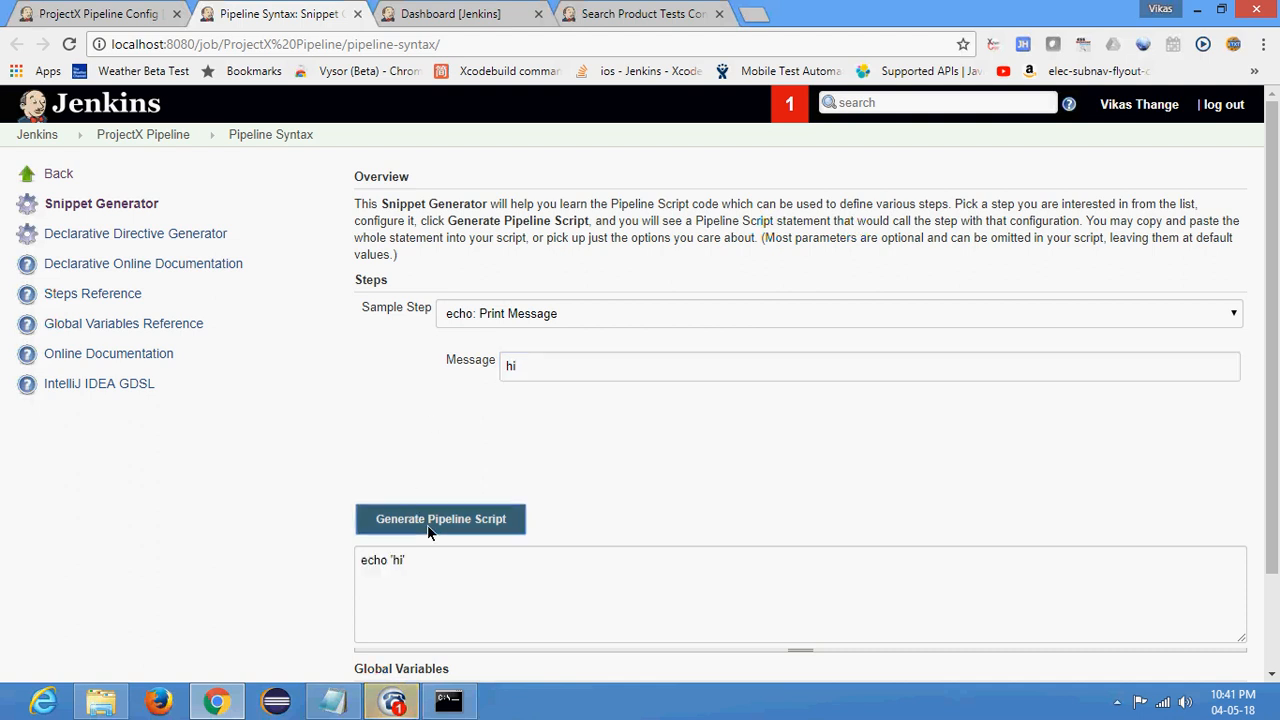
{"action": "triple_click", "coordinate": [406, 563]}
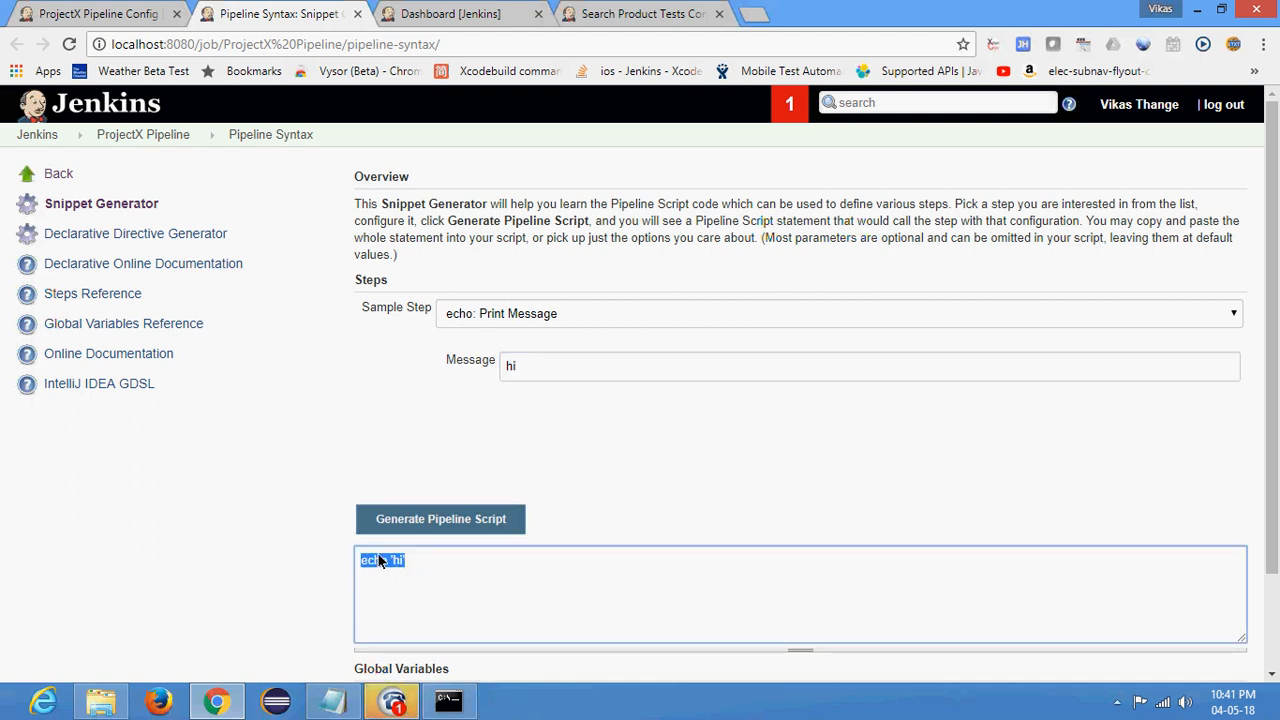
{"action": "left_click", "coordinate": [465, 318]}
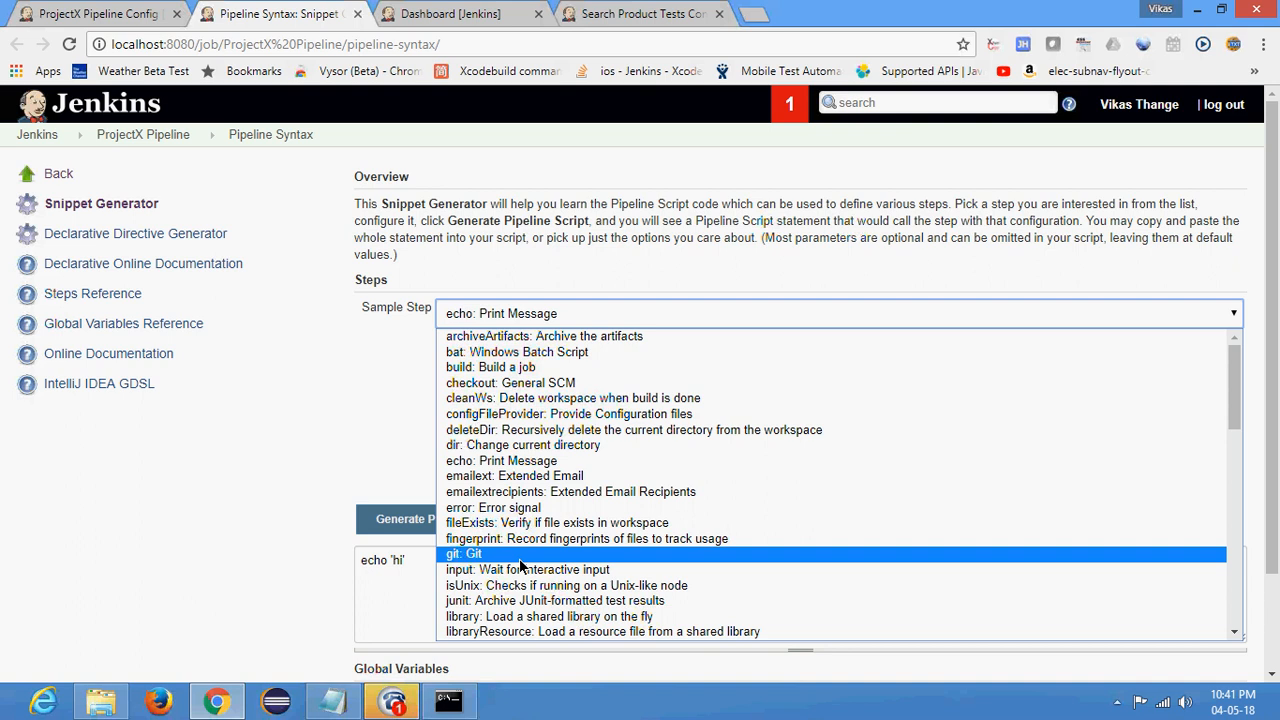
{"action": "scroll", "coordinate": [517, 545], "scroll_direction": "down", "scroll_amount": 5}
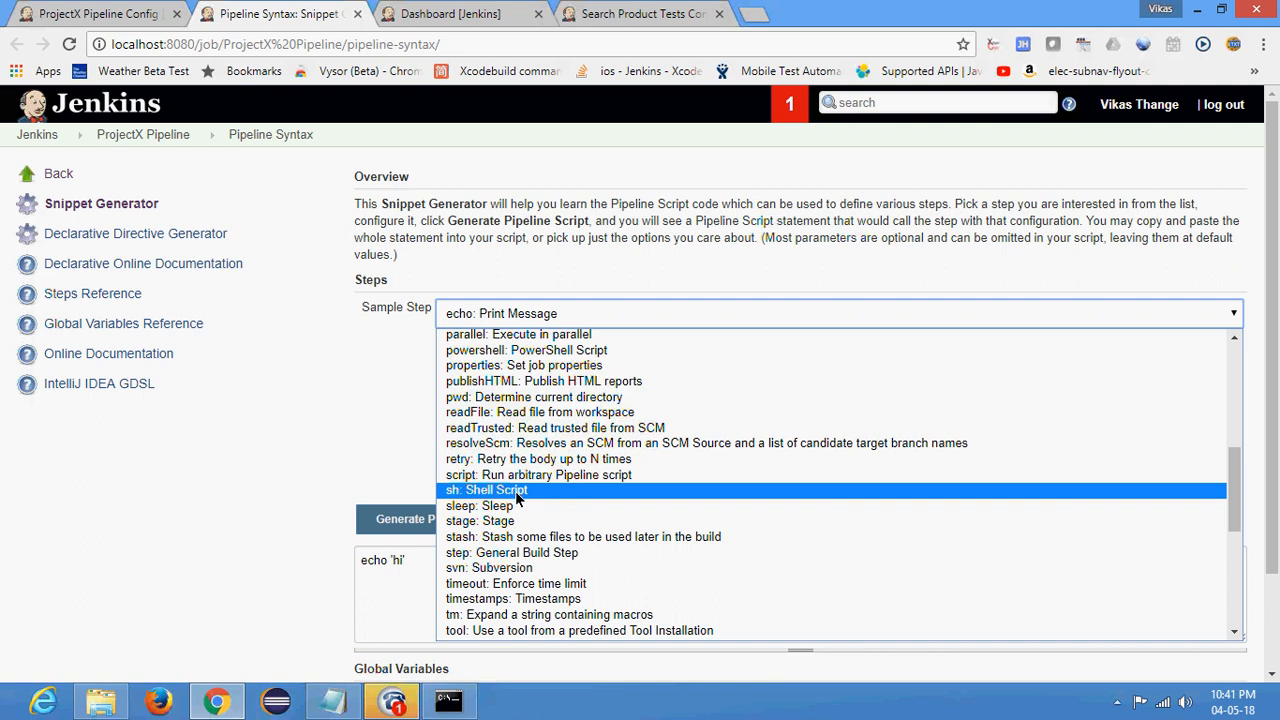
{"action": "left_click", "coordinate": [522, 567]}
{"action": "left_click", "coordinate": [566, 460]}
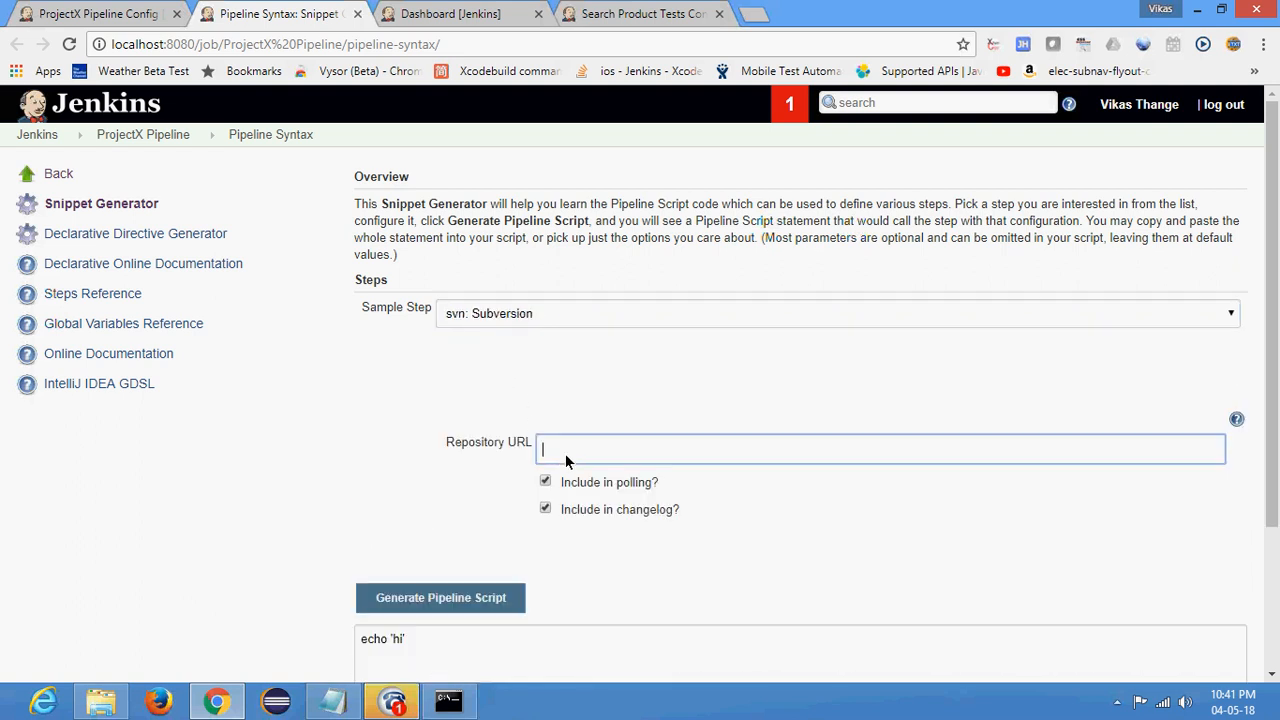
{"action": "type", "text": "http://smaple"}
{"action": "left_click", "coordinate": [408, 598]}
{"action": "scroll", "coordinate": [330, 470], "scroll_direction": "down", "scroll_amount": 2}
{"action": "left_click_drag", "start_coordinate": [358, 443], "coordinate": [460, 444]}
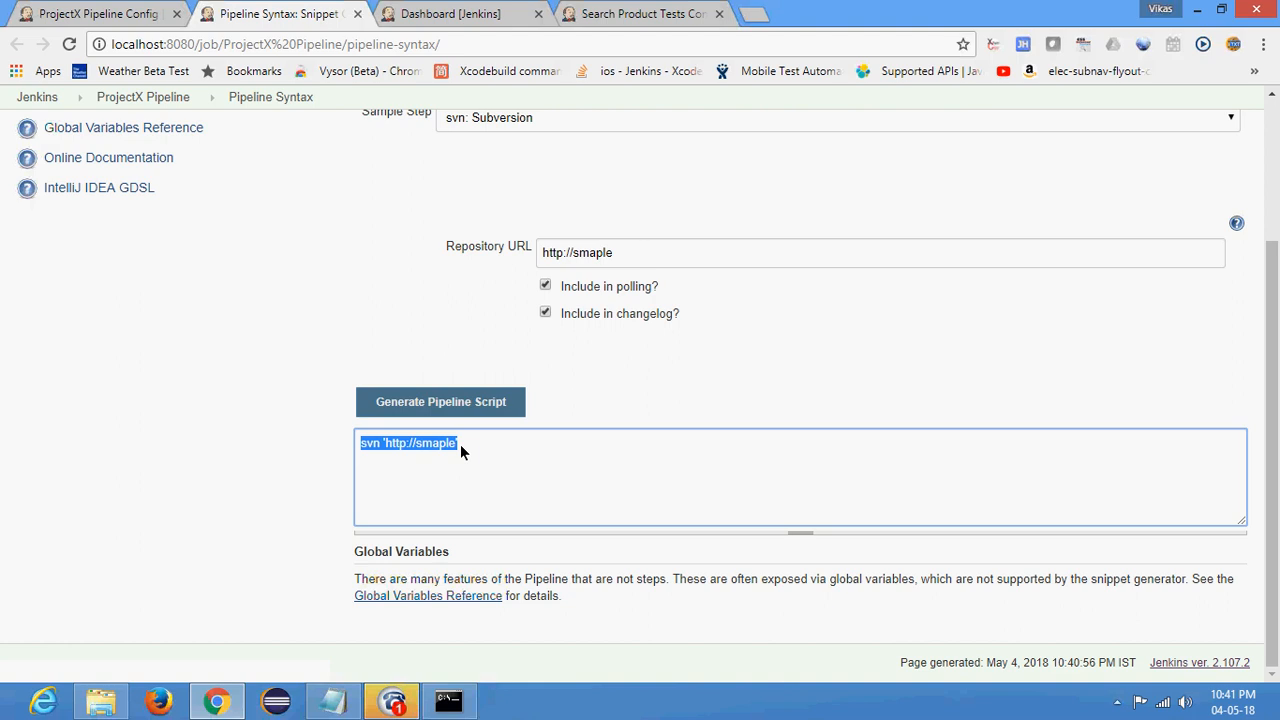
{"action": "left_click", "coordinate": [323, 285]}
{"action": "scroll", "coordinate": [330, 280], "scroll_direction": "up", "scroll_amount": 2}
- Examine the sample steps offered by the Snippet Generator, from the mail and node steps to the advanced/deprecated ones
{"action": "left_click", "coordinate": [553, 307]}
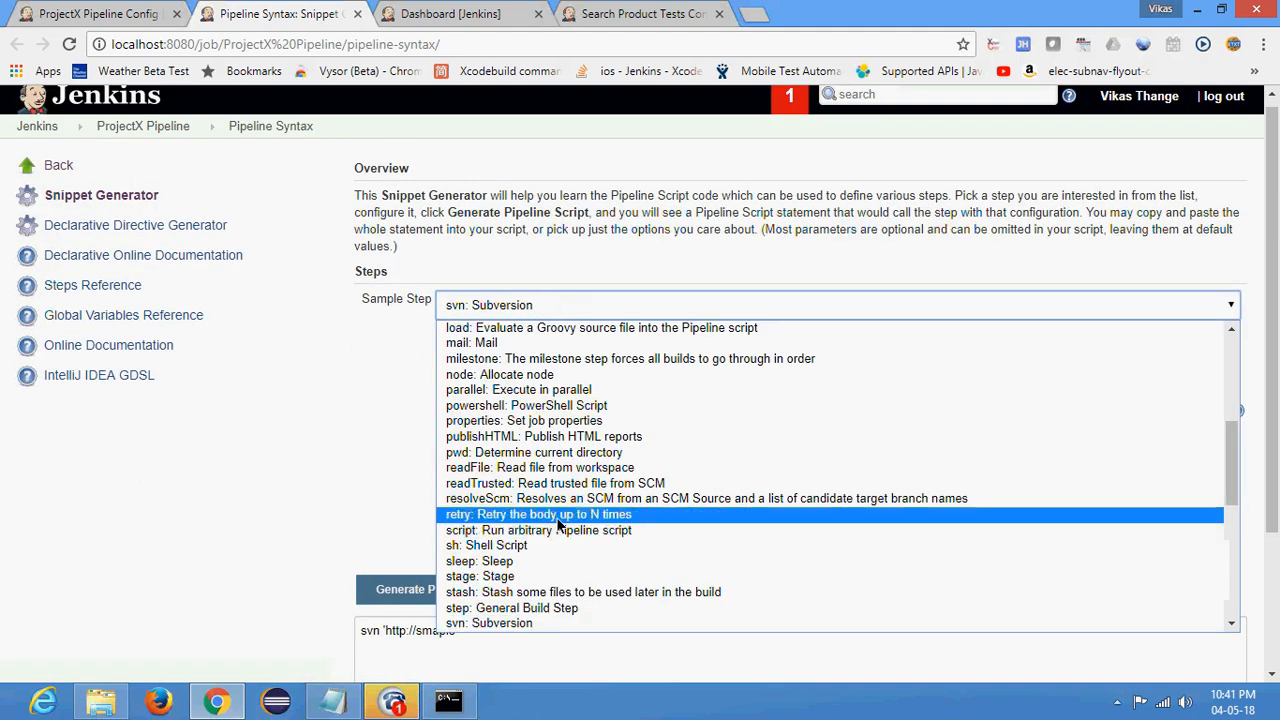
{"action": "scroll", "coordinate": [535, 420], "scroll_direction": "down", "scroll_amount": 4}
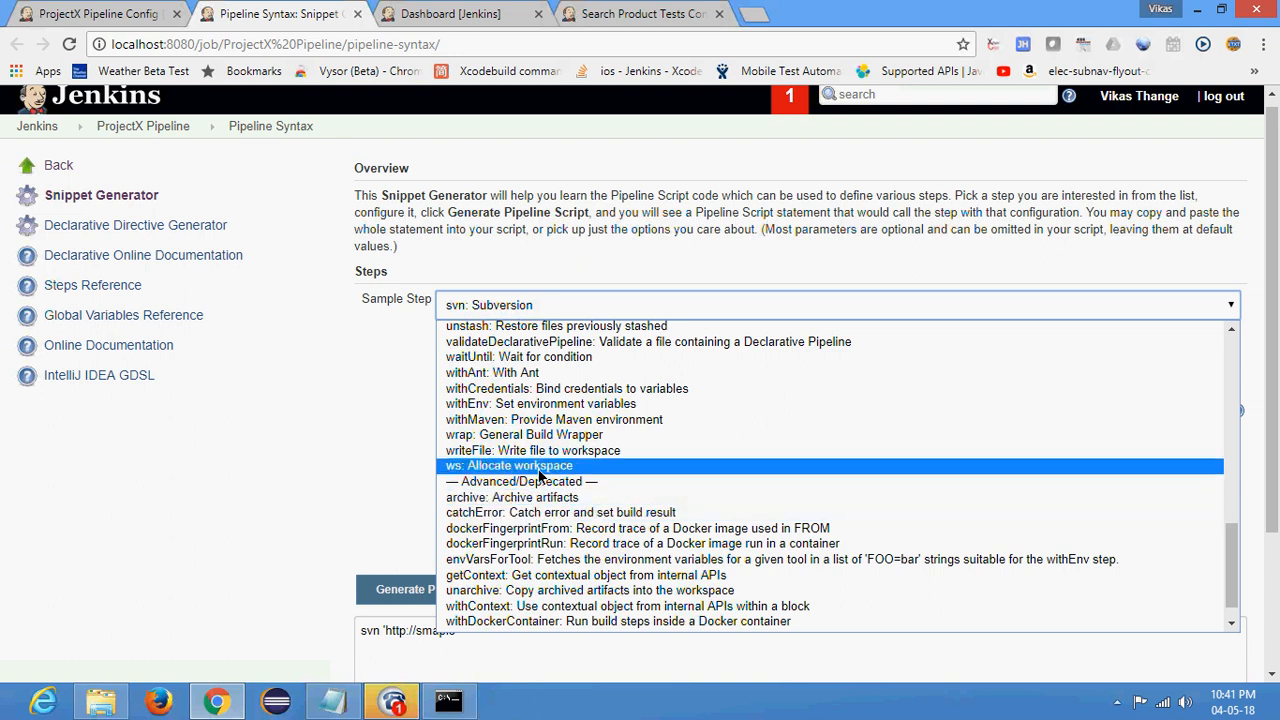
{"action": "scroll", "coordinate": [545, 447], "scroll_direction": "down", "scroll_amount": 1}
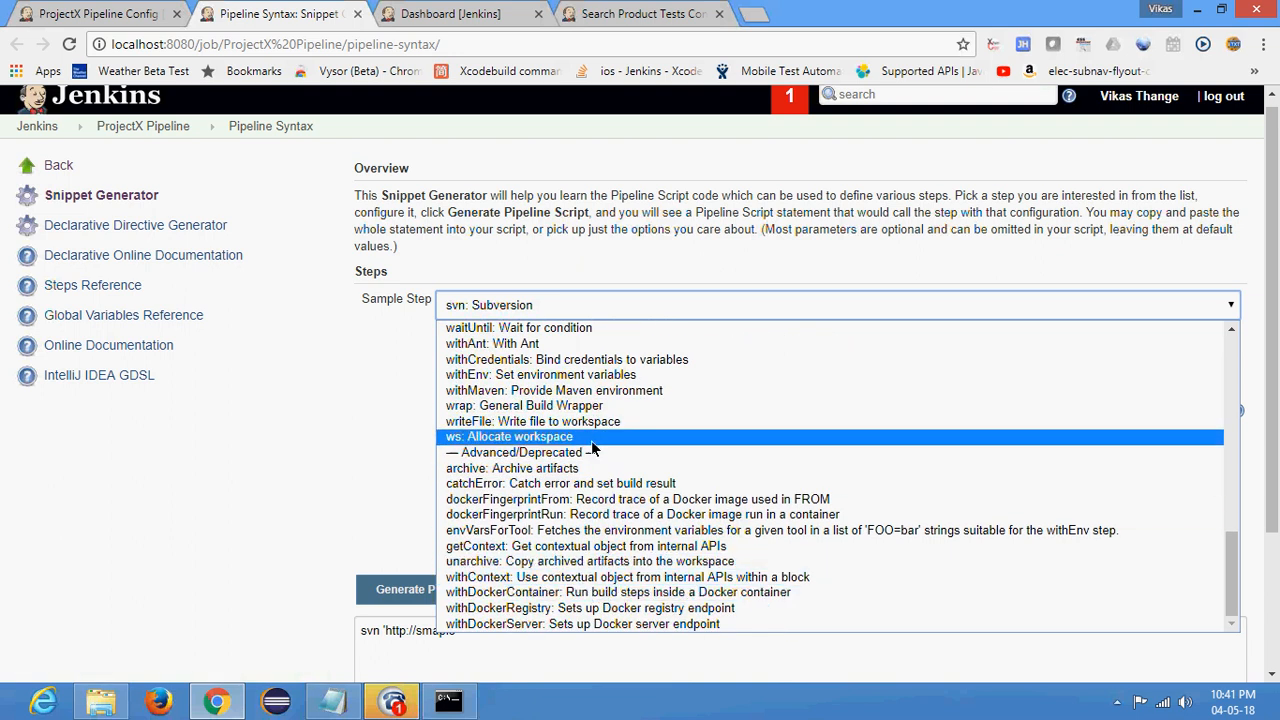
{"action": "scroll", "coordinate": [588, 443], "scroll_direction": "up", "scroll_amount": 3}
{"action": "scroll", "coordinate": [588, 443], "scroll_direction": "up", "scroll_amount": 3}
{"action": "scroll", "coordinate": [586, 455], "scroll_direction": "down", "scroll_amount": 6}
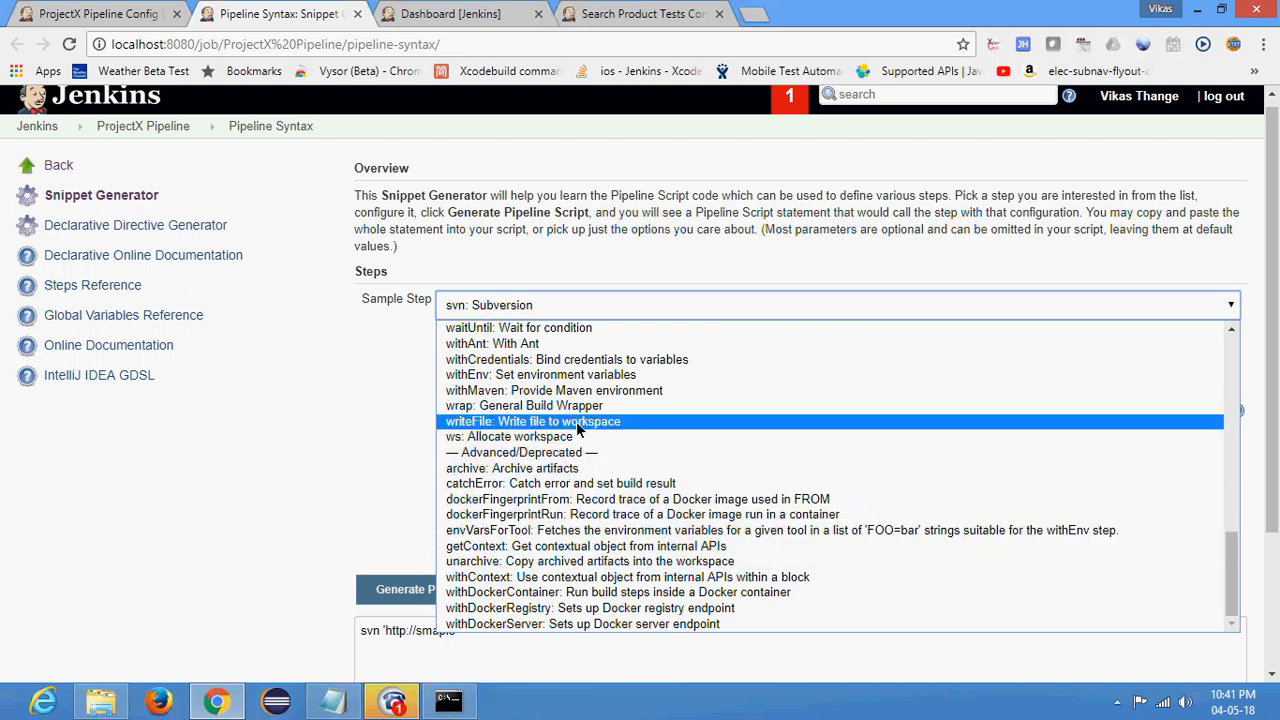
{"action": "scroll", "coordinate": [578, 428], "scroll_direction": "up", "scroll_amount": 3}
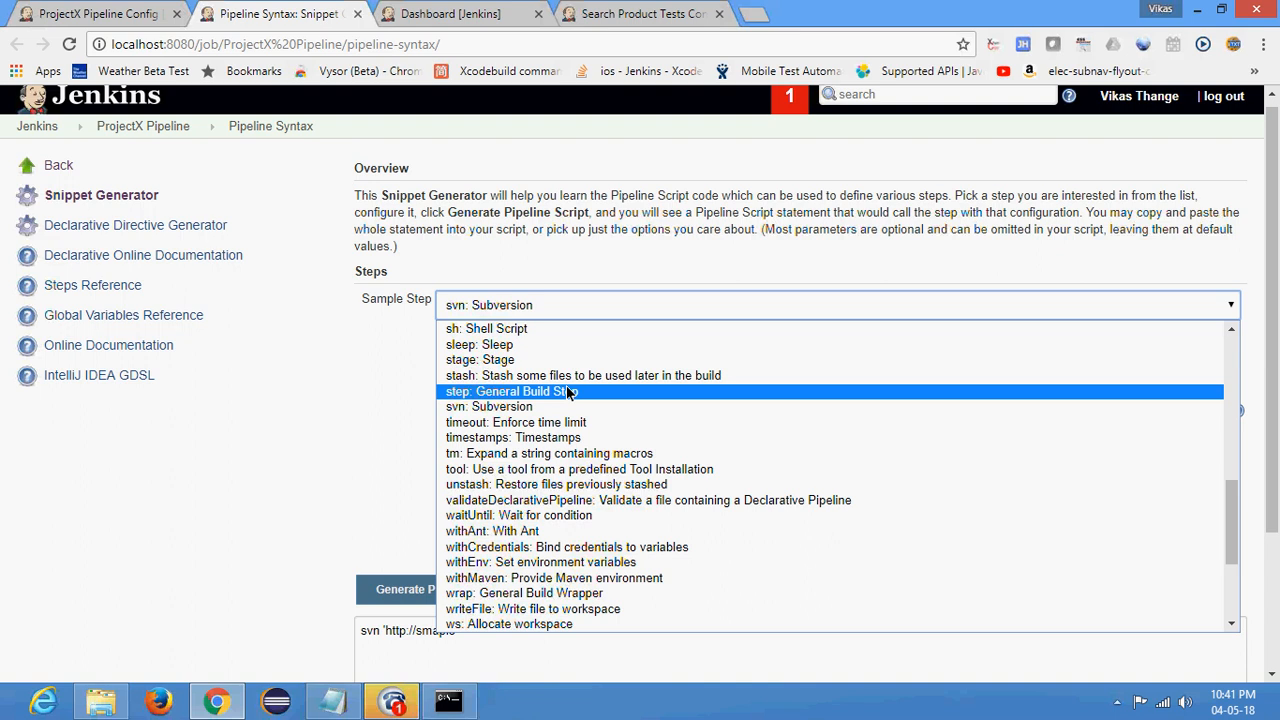
{"action": "scroll", "coordinate": [580, 440], "scroll_direction": "up", "scroll_amount": 5}
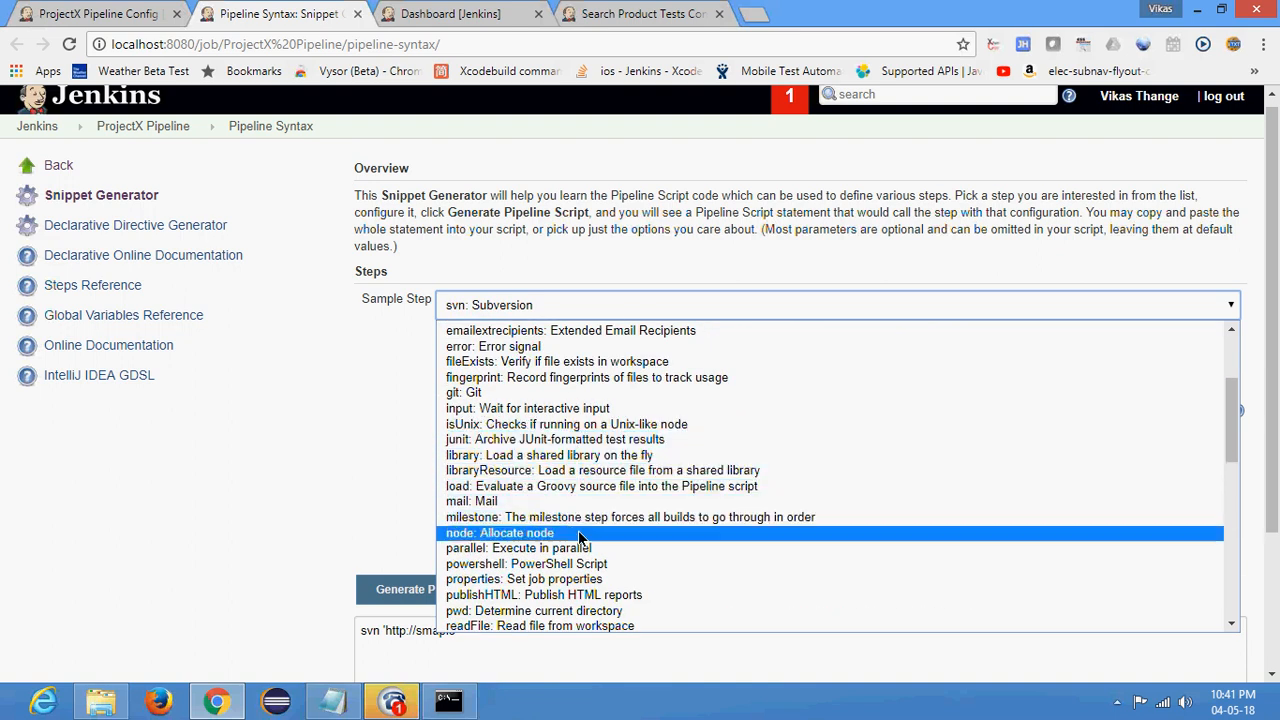
{"action": "scroll", "coordinate": [575, 532], "scroll_direction": "down", "scroll_amount": 3}
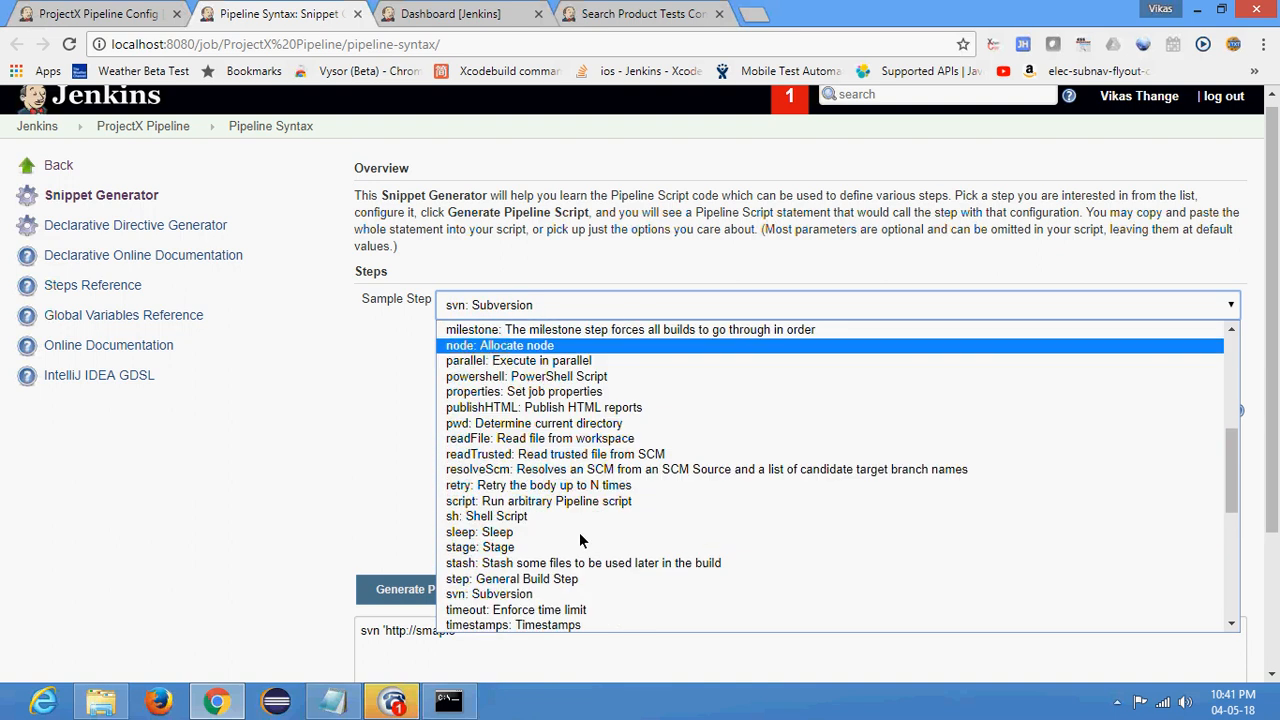
- Choose publishHTML: Publish HTML reports as the sample step and set the HTML directory to archive to target/surefire-report/html
{"action": "left_click", "coordinate": [540, 407]}
{"action": "key", "text": "Tab"}
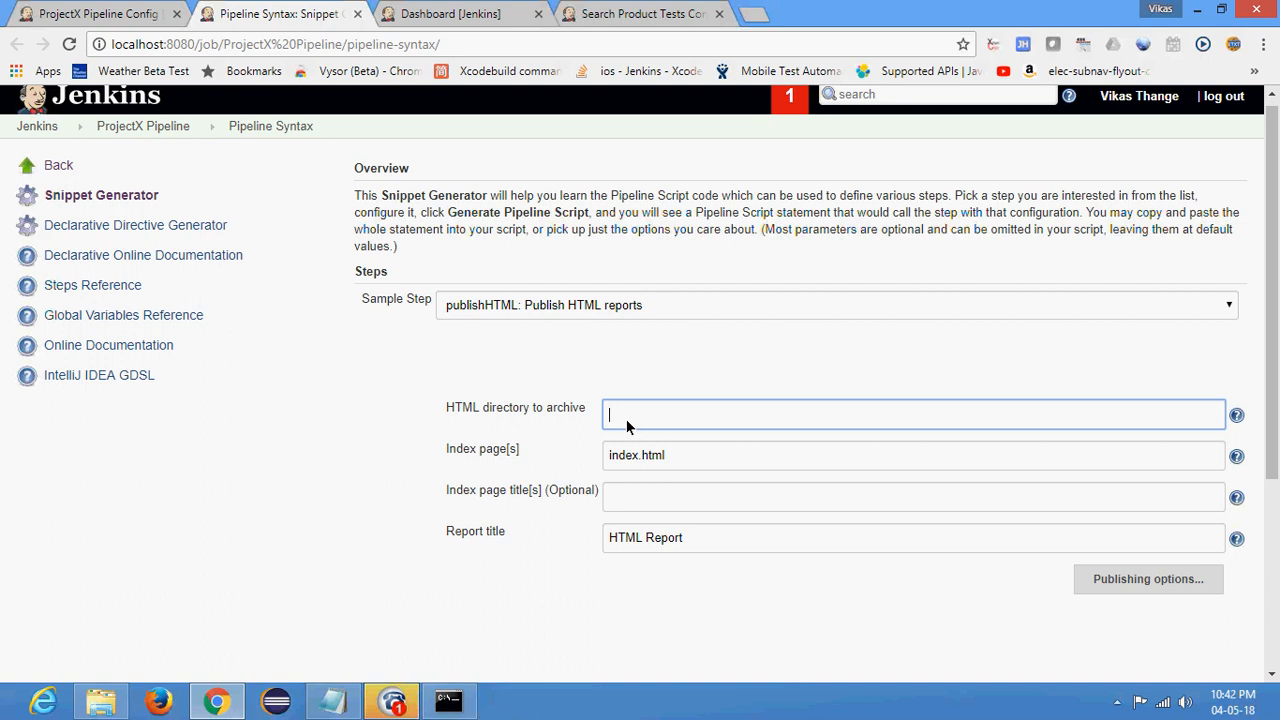
{"action": "left_click", "coordinate": [671, 455]}
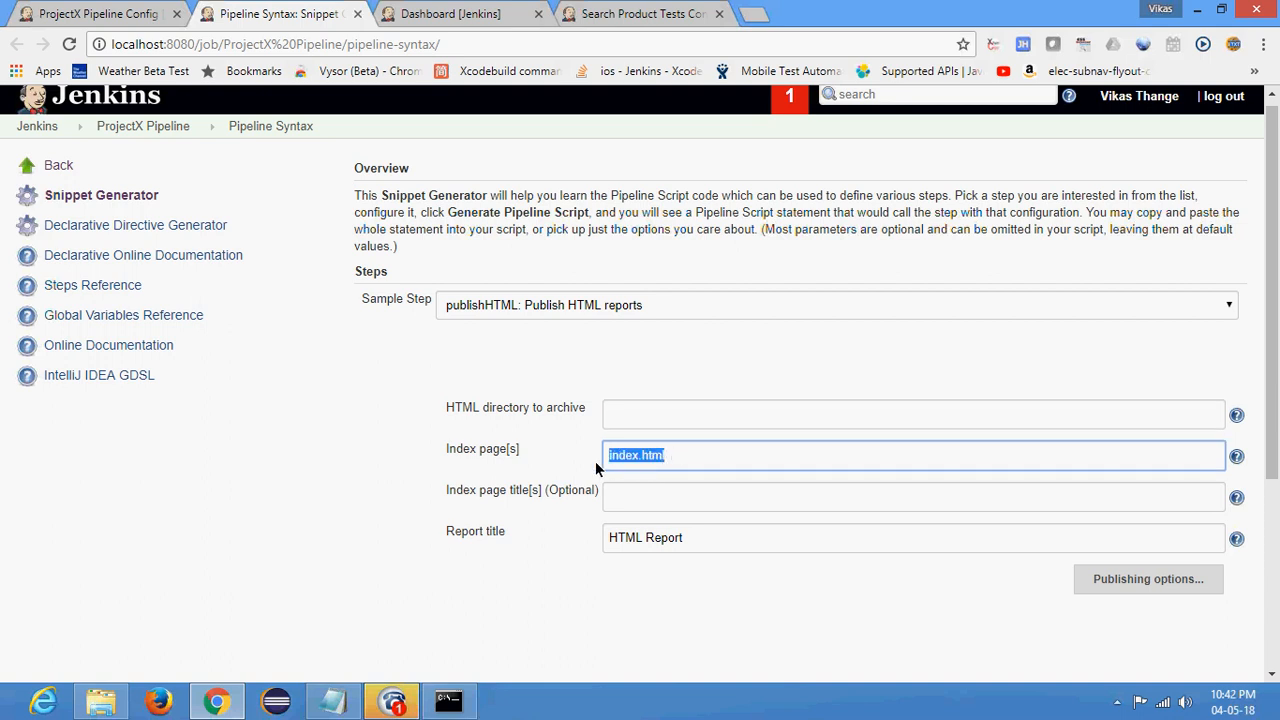
{"action": "scroll", "coordinate": [598, 297], "scroll_direction": "down", "scroll_amount": 1}
{"action": "left_click", "coordinate": [631, 315]}
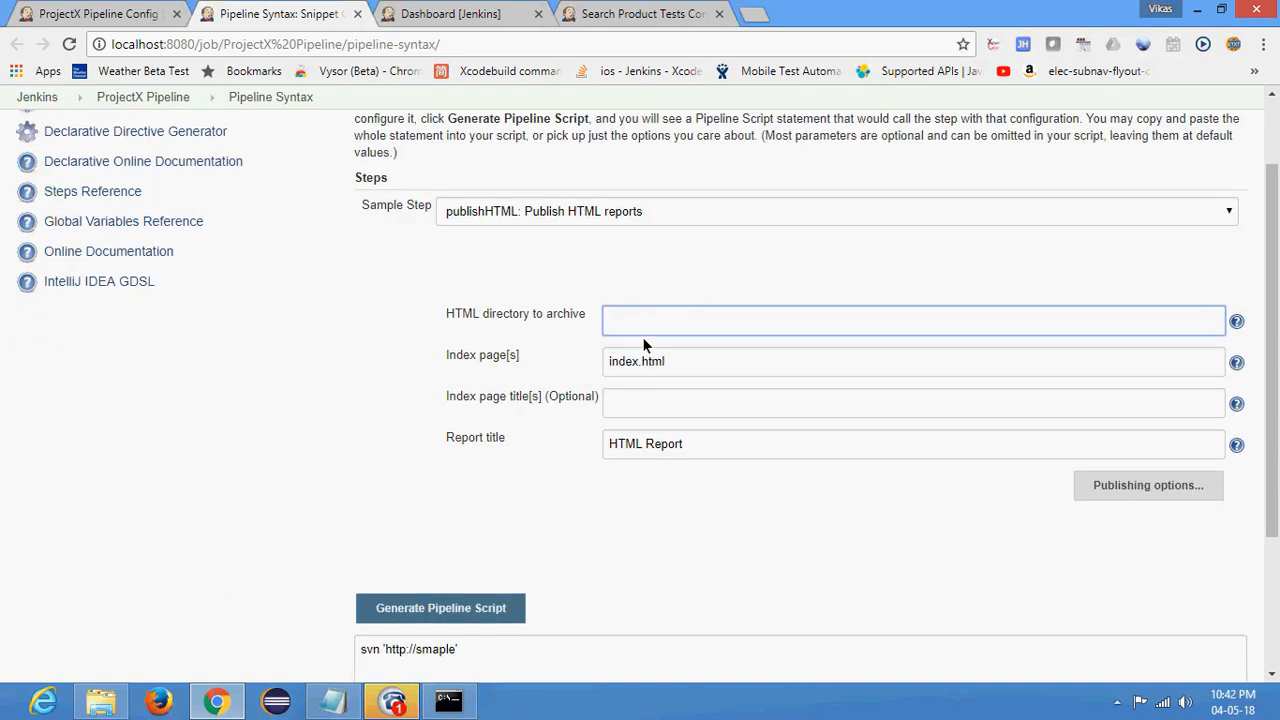
{"action": "type", "text": "target/surefire-report/html"}
{"action": "key", "text": "Tab"}
- Generate the pipeline script for the publishHTML step and select the whole resulting snippet
{"action": "left_click", "coordinate": [463, 367]}
{"action": "scroll", "coordinate": [693, 378], "scroll_direction": "down", "scroll_amount": 1}
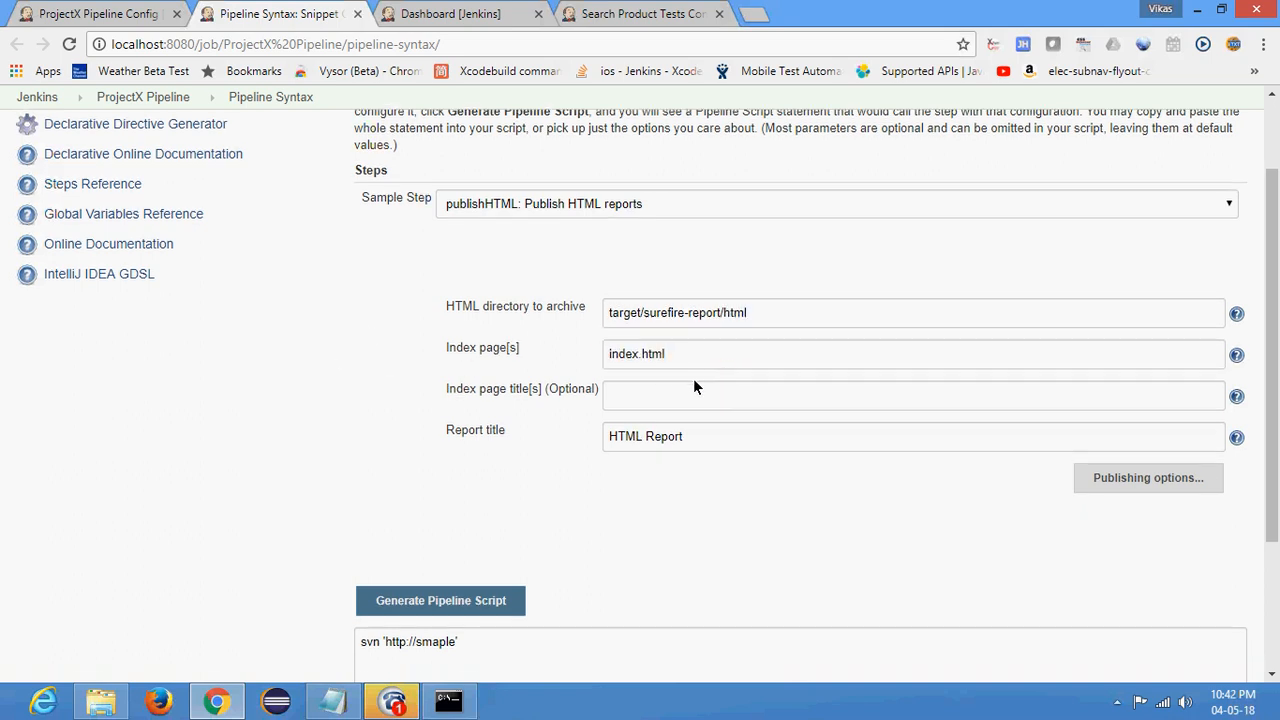
{"action": "scroll", "coordinate": [695, 387], "scroll_direction": "down", "scroll_amount": 1}
{"action": "left_click", "coordinate": [430, 516]}
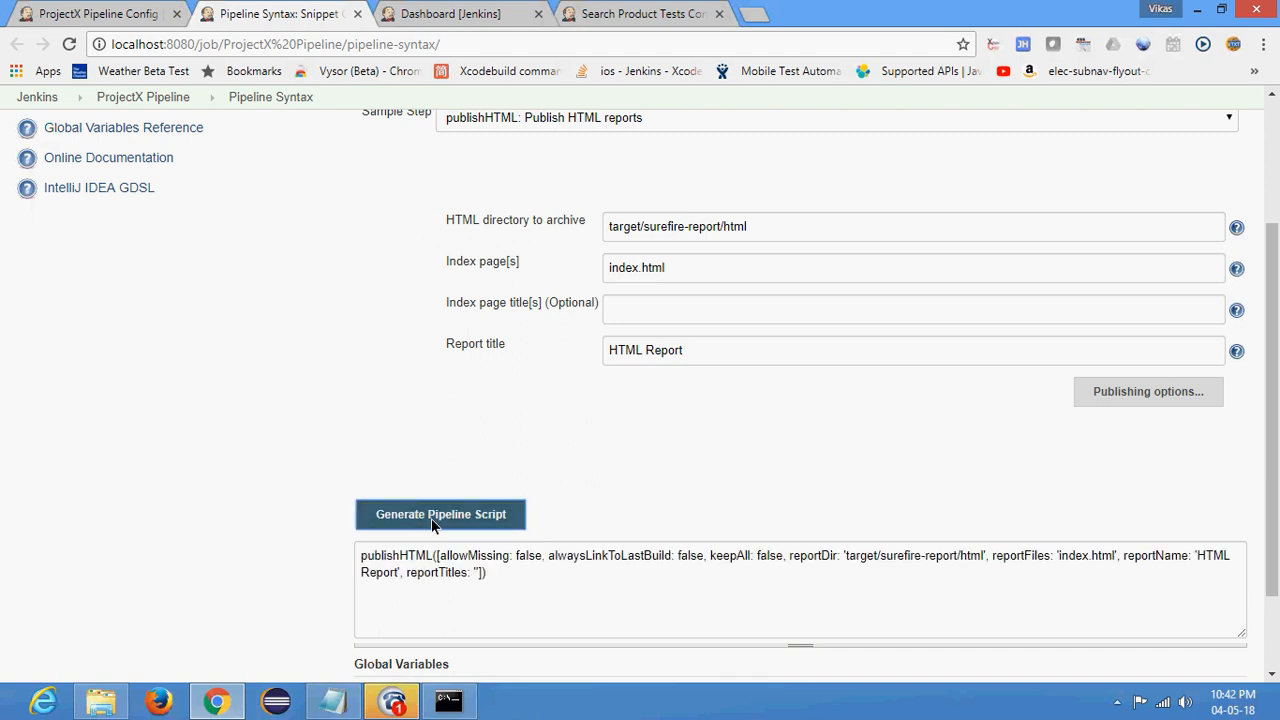
{"action": "left_click_drag", "start_coordinate": [510, 585], "coordinate": [290, 540]}
{"action": "key", "text": "ctrl+c"}
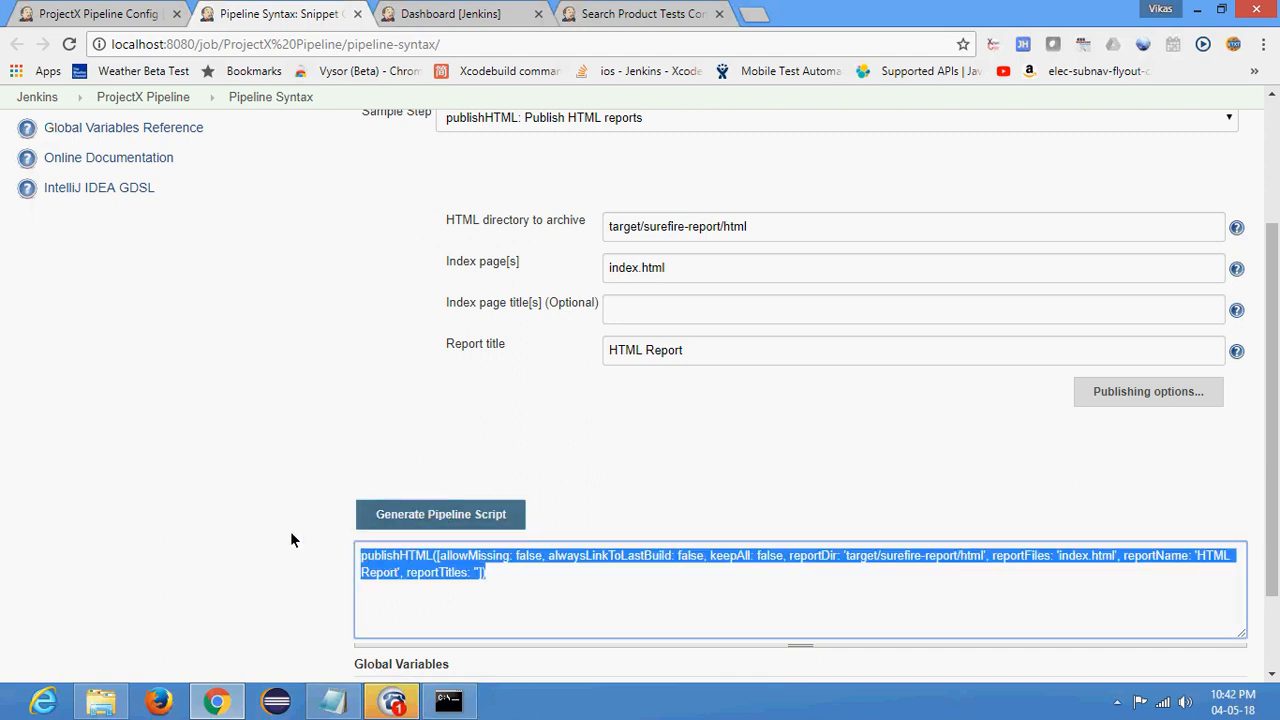
- Return to the ProjectX Pipeline configuration and check the publishHTML parameters in the script's Publish report stage
{"action": "left_click", "coordinate": [100, 13]}
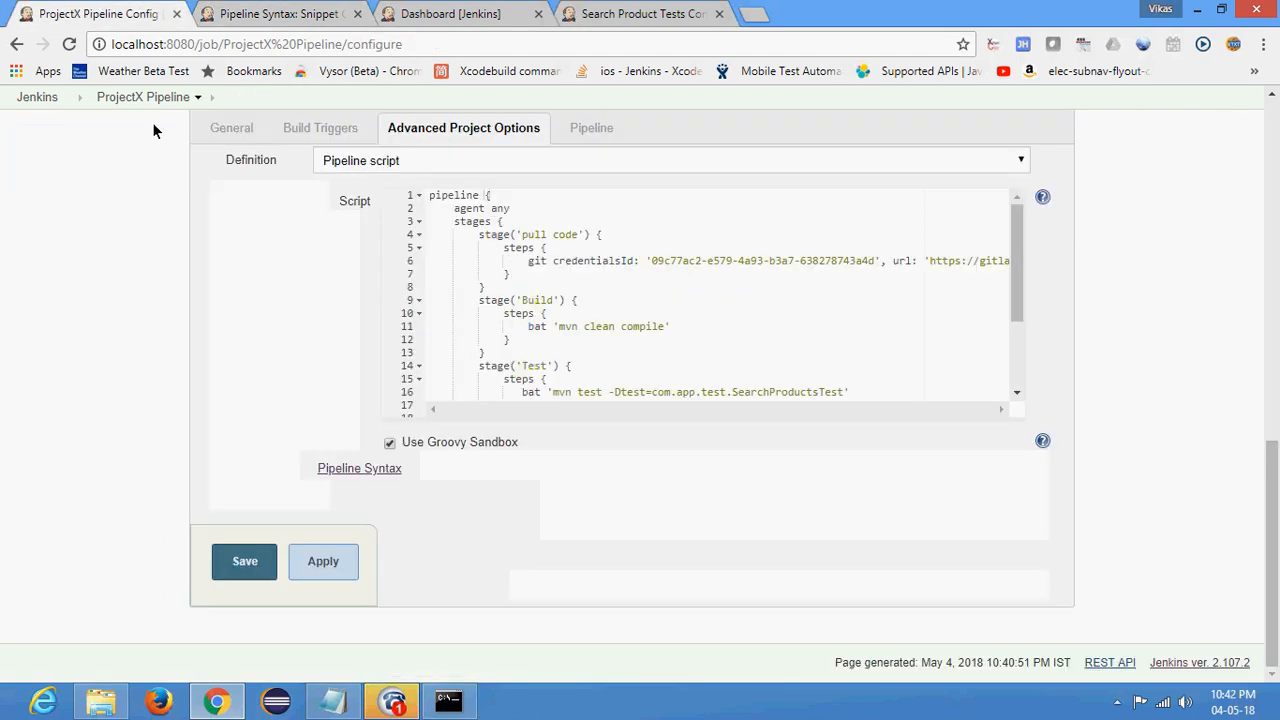
{"action": "left_click", "coordinate": [525, 340]}
{"action": "scroll", "coordinate": [525, 348], "scroll_direction": "down", "scroll_amount": 2}
{"action": "left_click", "coordinate": [520, 344]}
{"action": "left_click", "coordinate": [688, 342], "text": "shift"}
{"action": "key", "text": "ctrl+v"}
{"action": "left_click_drag", "start_coordinate": [793, 410], "coordinate": [733, 414]}
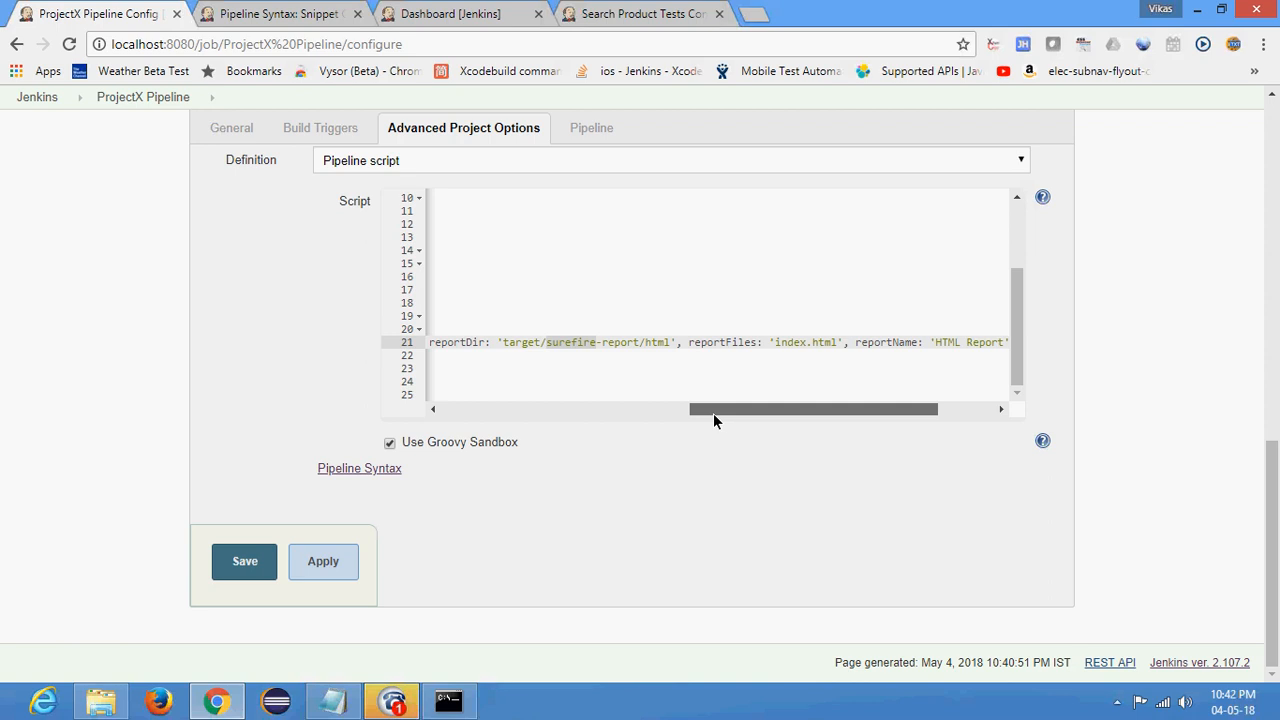
{"action": "left_click_drag", "start_coordinate": [713, 411], "coordinate": [398, 432]}
- Review the script's stages from pull code to Publish report and save the pipeline configuration
{"action": "scroll", "coordinate": [514, 369], "scroll_direction": "up", "scroll_amount": 3}
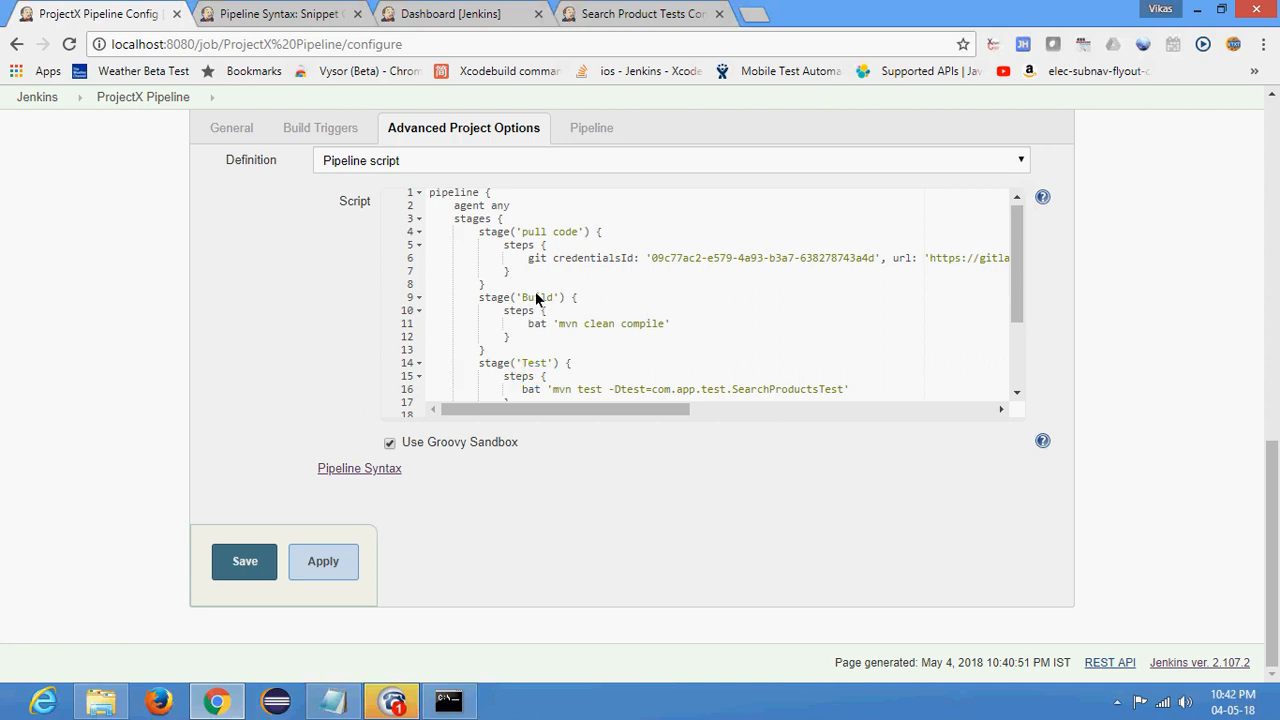
{"action": "left_click", "coordinate": [571, 338]}
{"action": "scroll", "coordinate": [573, 344], "scroll_direction": "down", "scroll_amount": 3}
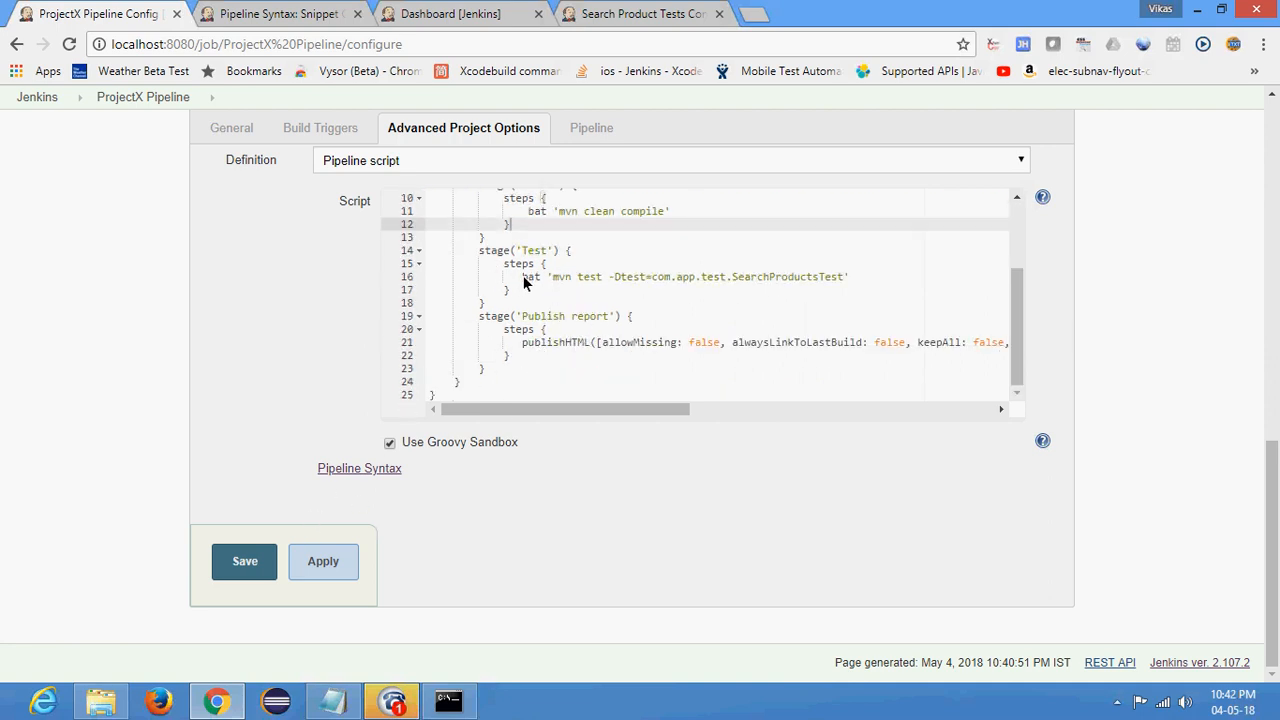
{"action": "left_click", "coordinate": [240, 570]}
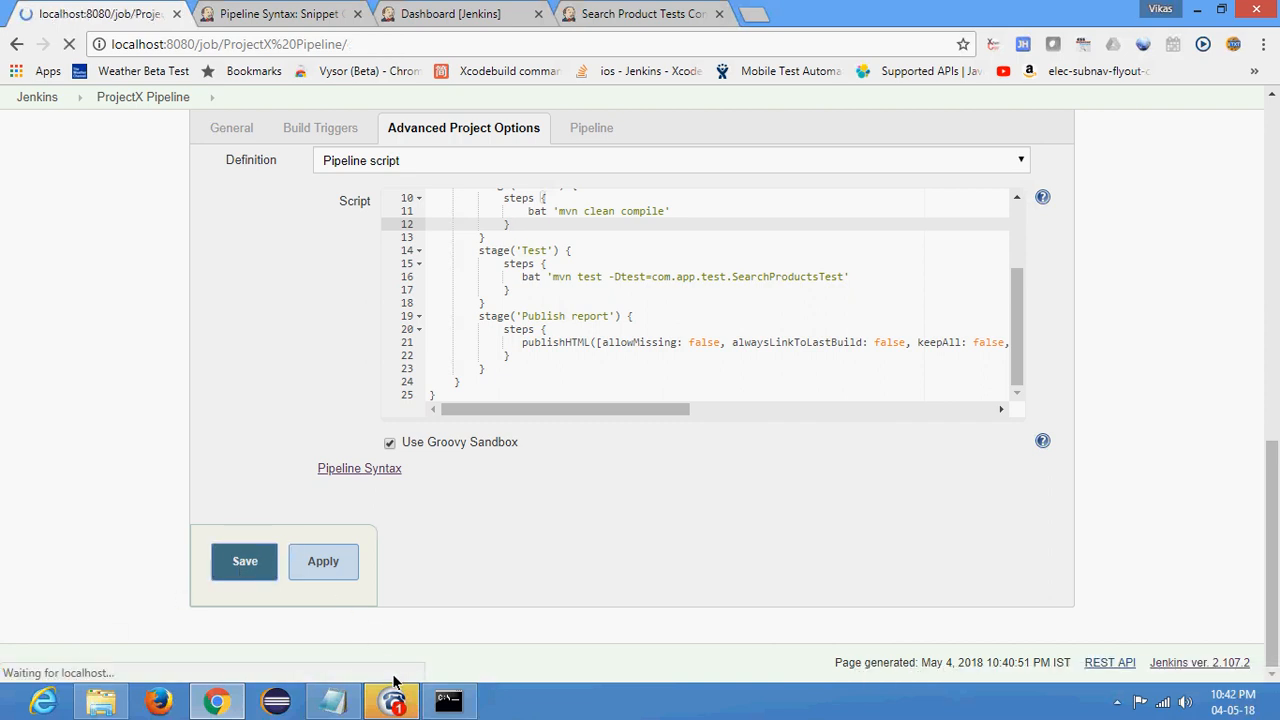
{"action": "mouse_move", "coordinate": [406, 703]}
{"action": "mouse_move", "coordinate": [390, 608]}
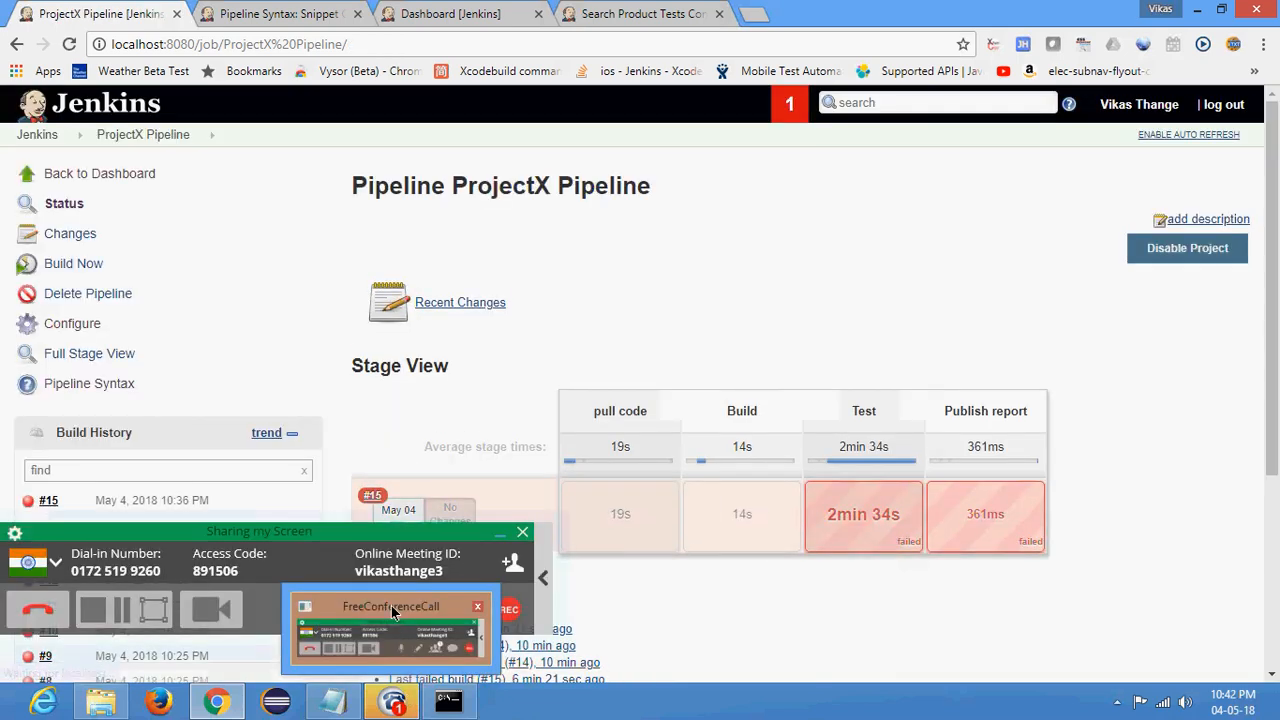